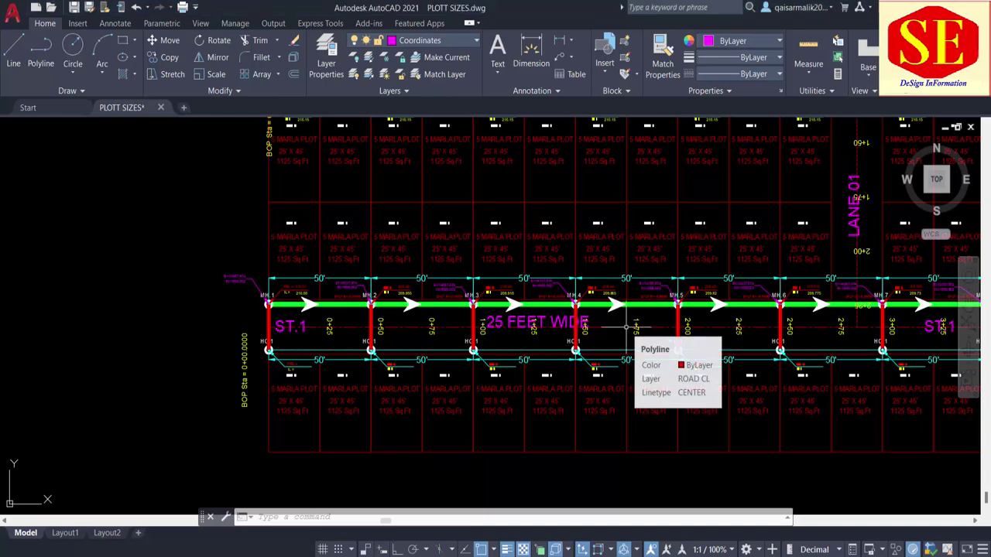
Zoom and pan along the ST.1 sewer line to inspect manholes MH.1–MH.8 with their FRL and IL values
scroll(440, 369, "down", 2)
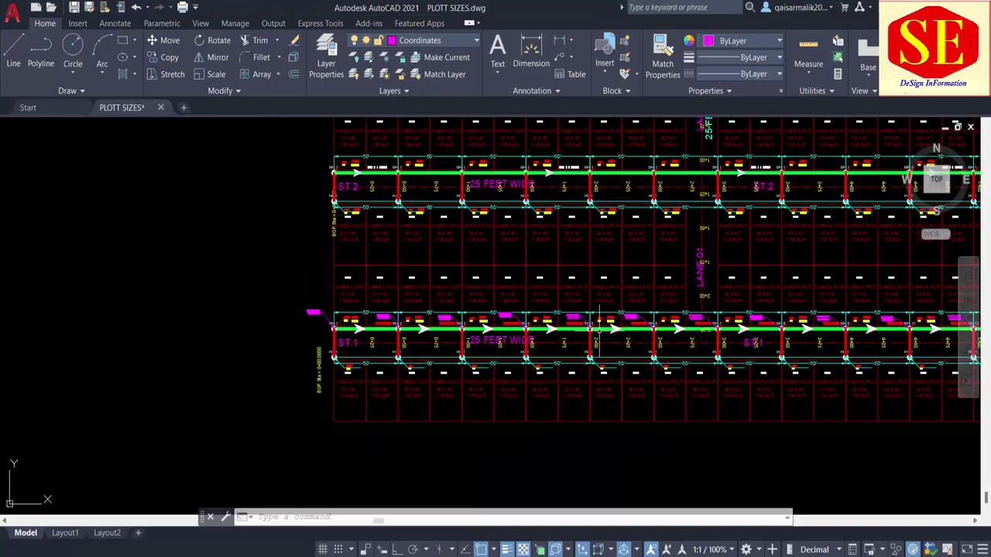
left_click_drag(596, 314, 530, 355)
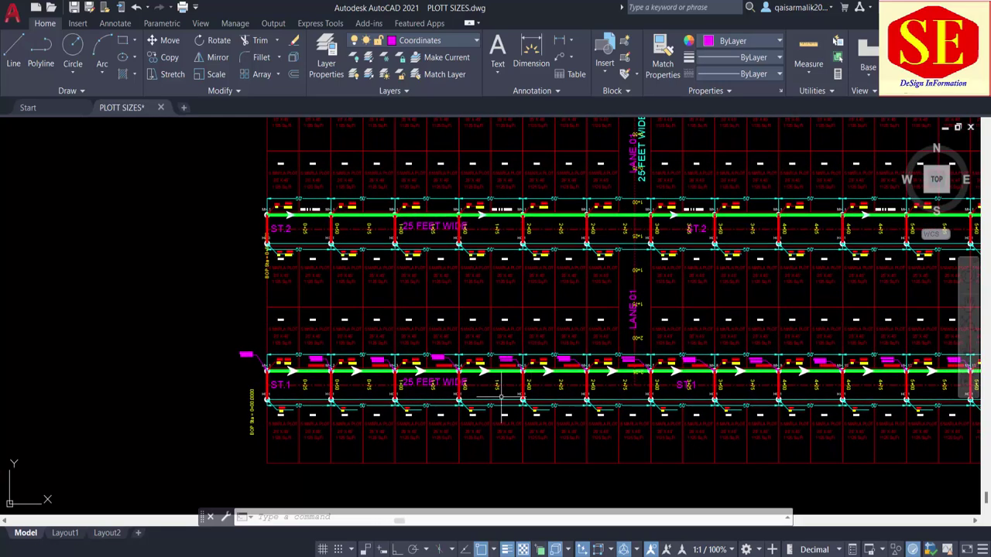
scroll(285, 391, "up", 2)
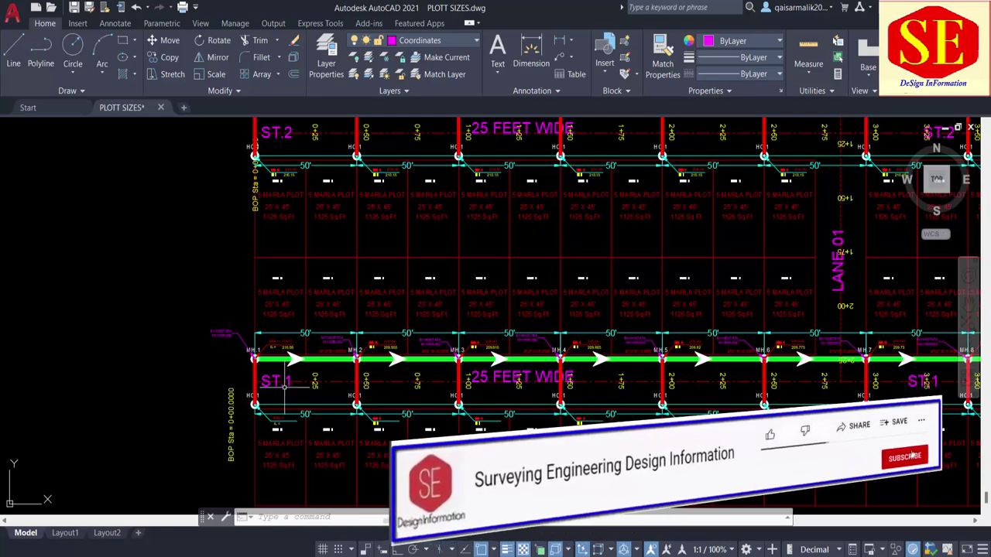
scroll(284, 391, "up", 2)
scroll(272, 348, "up", 4)
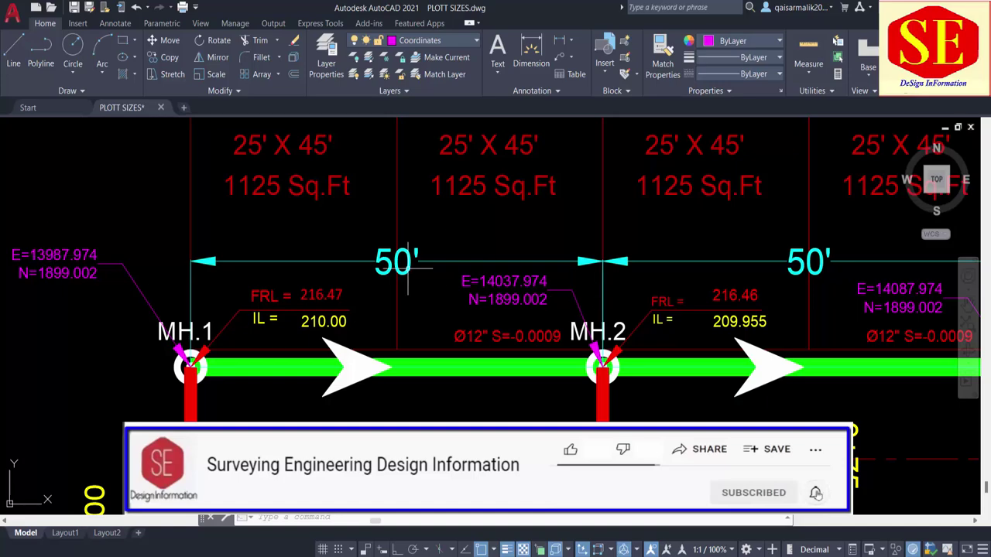
scroll(502, 346, "down", 2)
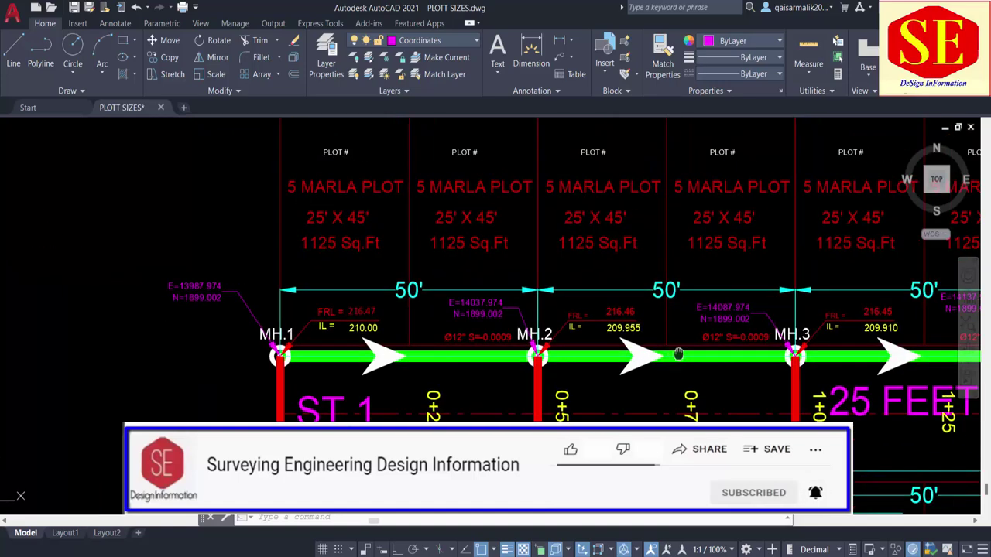
left_click_drag(502, 347, 255, 346)
scroll(256, 346, "down", 2)
left_click_drag(701, 334, 303, 335)
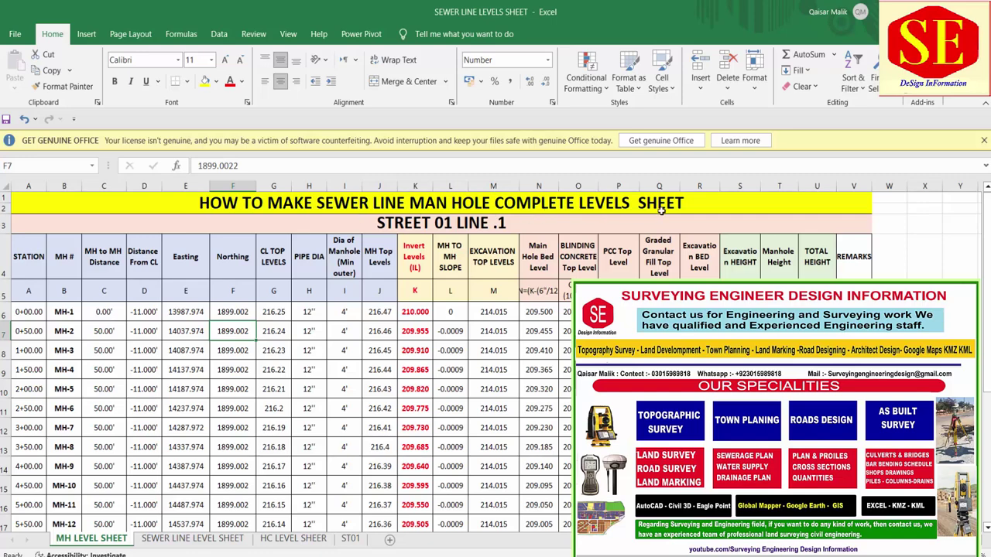
Select the manhole number cells B7:B10 and clear their entries
mouse_move(18, 263)
left_mouse_down()
mouse_move(816, 288)
mouse_move(853, 263)
left_mouse_up()
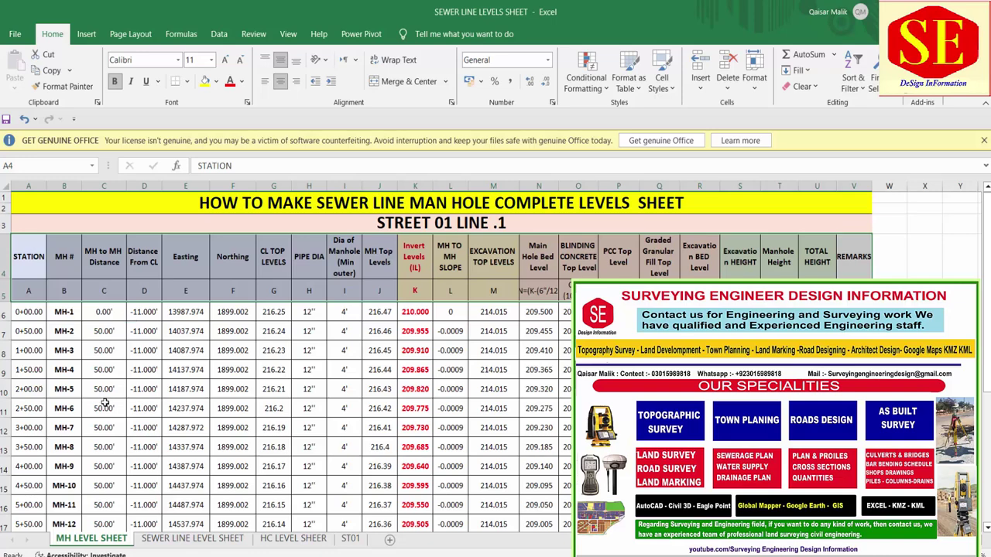
left_click_drag(29, 312, 39, 453)
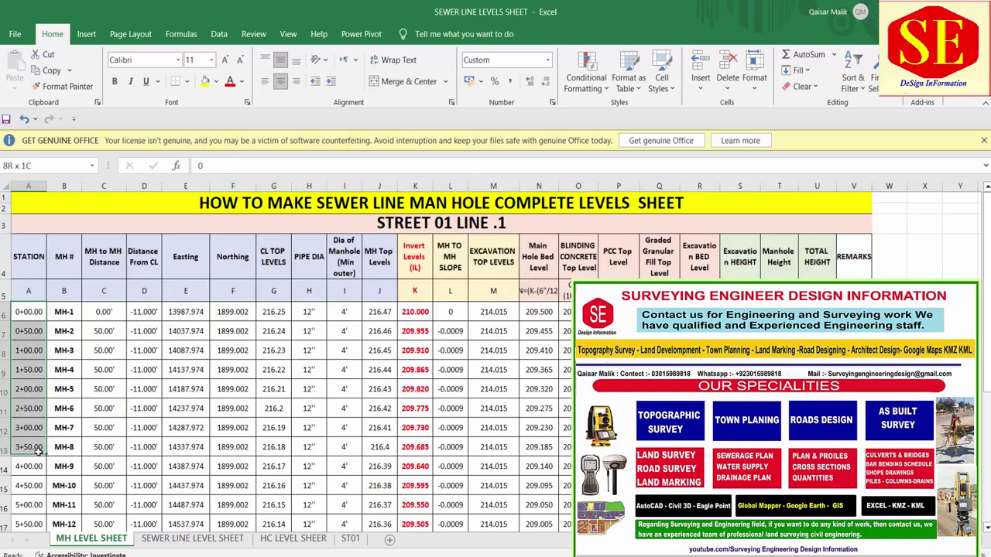
left_click(66, 312)
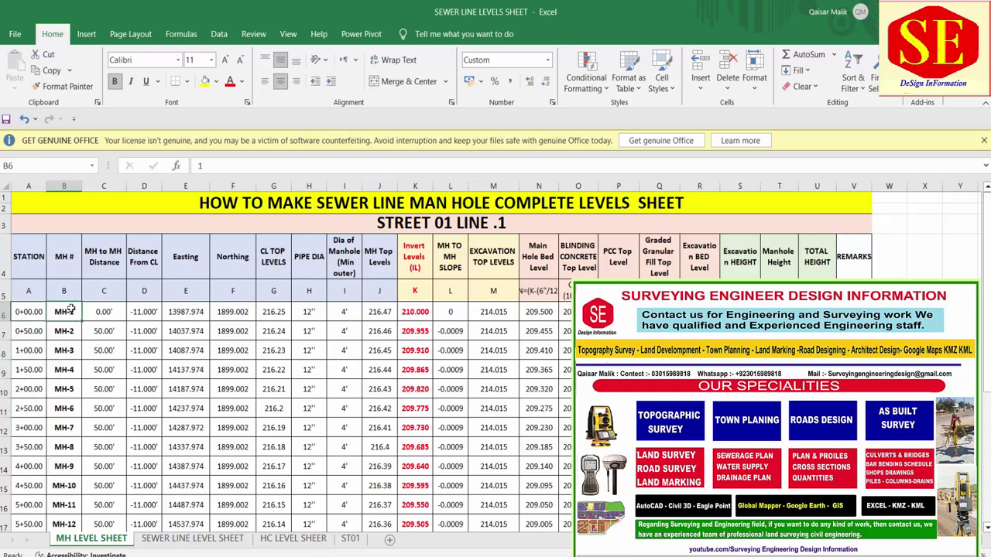
left_click_drag(69, 313, 64, 381)
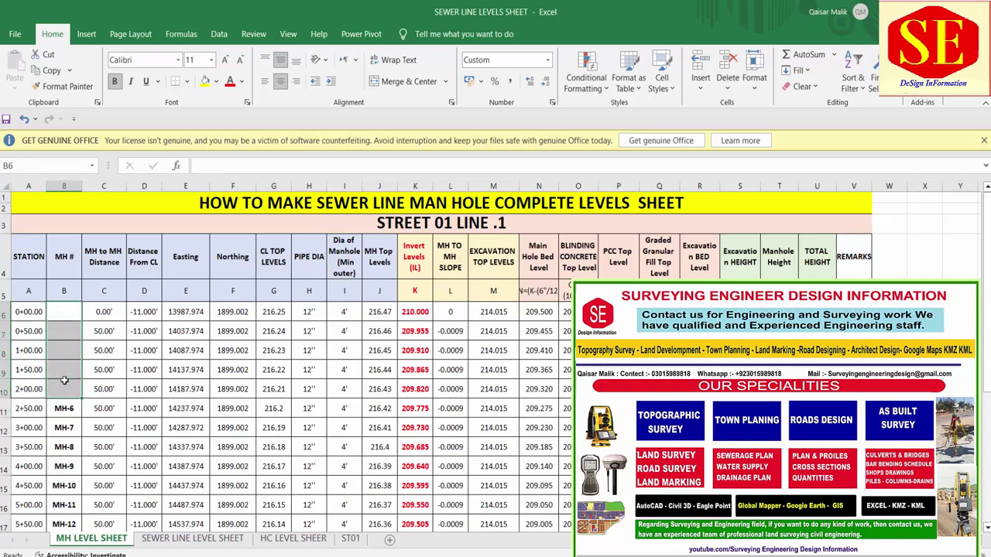
left_click_drag(64, 332, 64, 388)
key("Delete")
Retype MH-2, MH-3, MH-4 and MH-5 down column B, then check the C7 distance
type("MH-2")
key("Return")
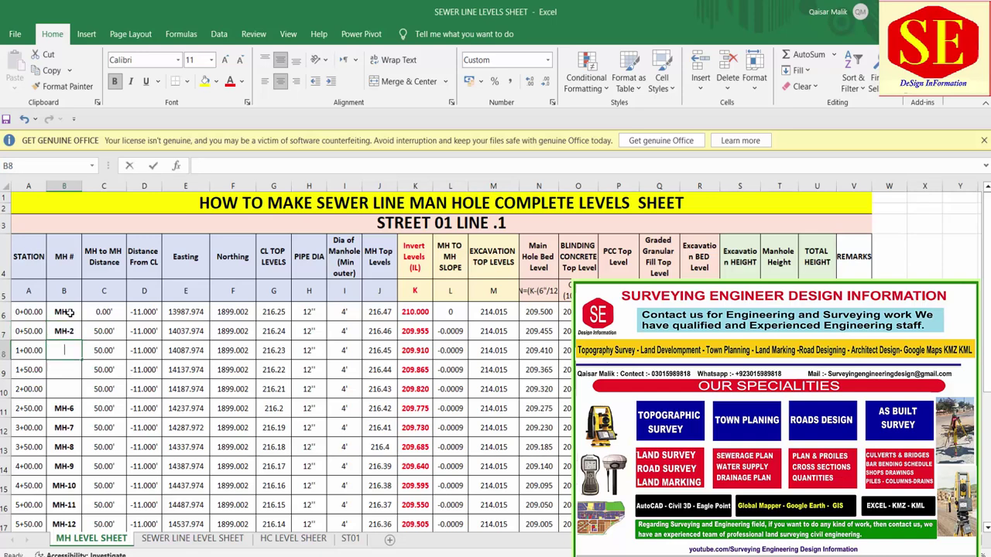
type("MH-3")
key("Return")
type("MH-4")
key("Return")
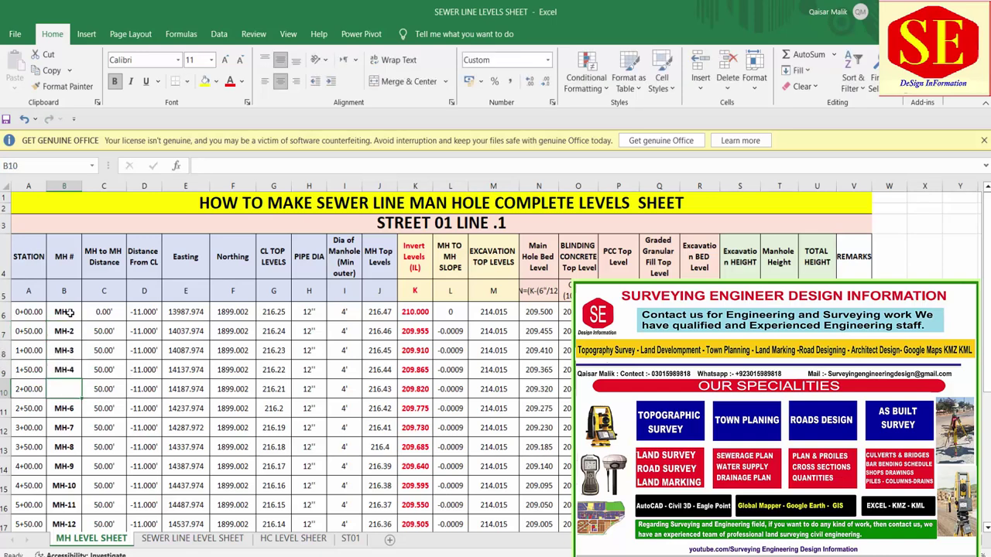
type("MH-5")
key("Return")
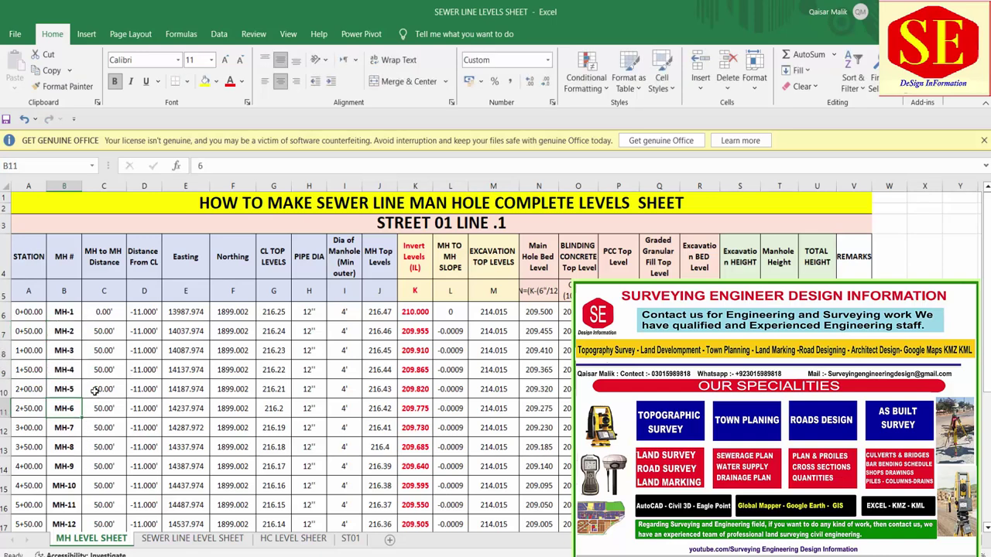
left_click(94, 389)
left_click(85, 332)
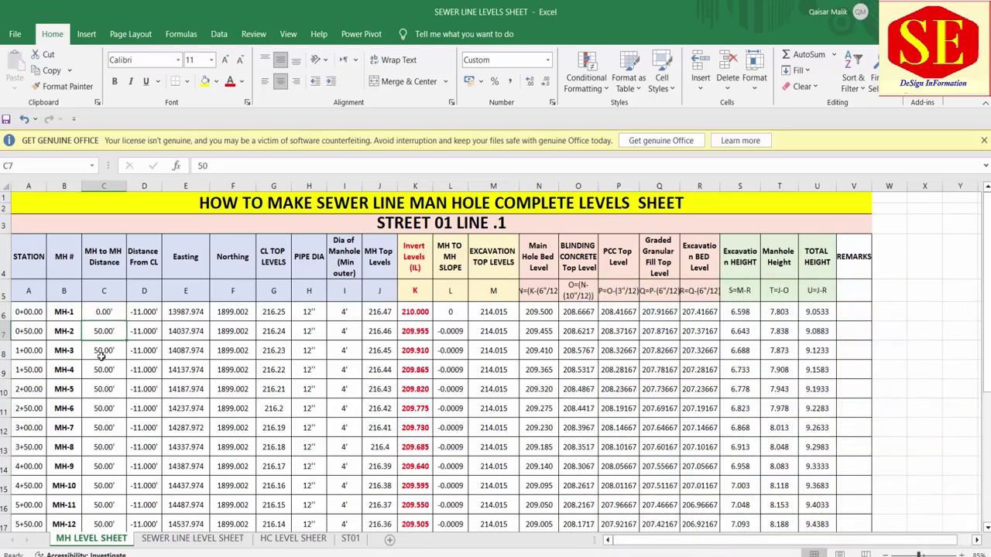
Clear the distance-from-centreline values in D6:D10
left_click(158, 314)
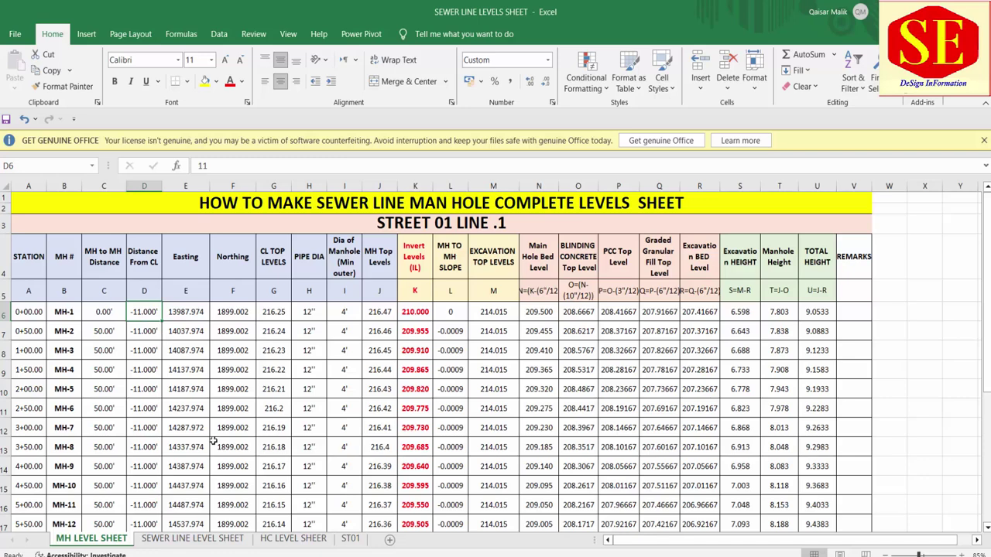
left_click_drag(151, 315, 150, 392)
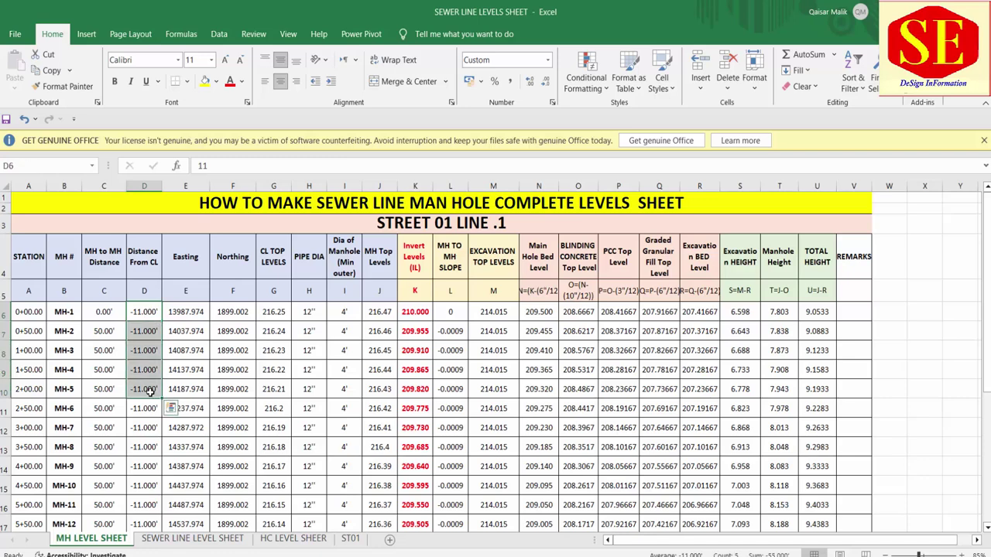
key("Delete")
left_click(147, 318)
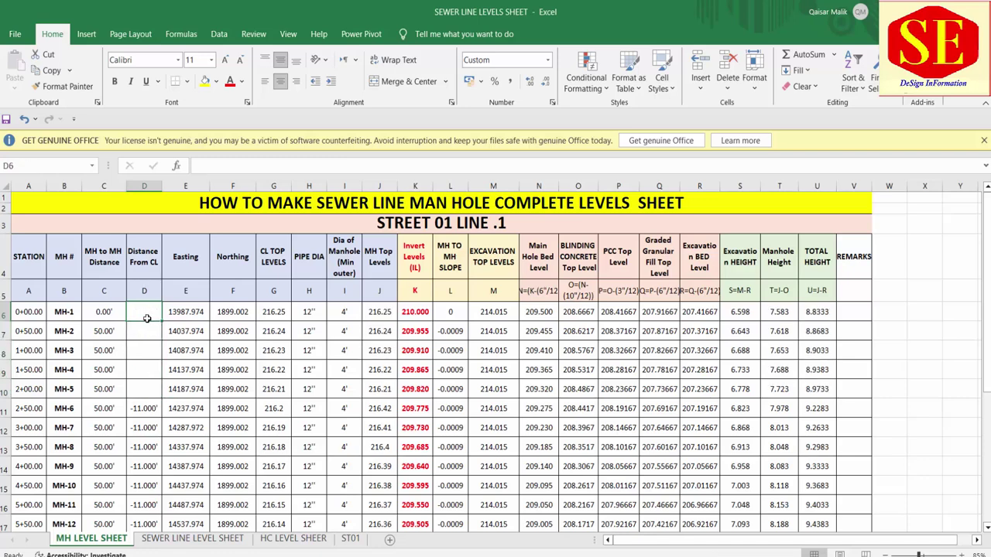
Re-enter the centreline distances: -11 in D6 and D7, and 11 in D8 to D10
type("-11")
key("Return")
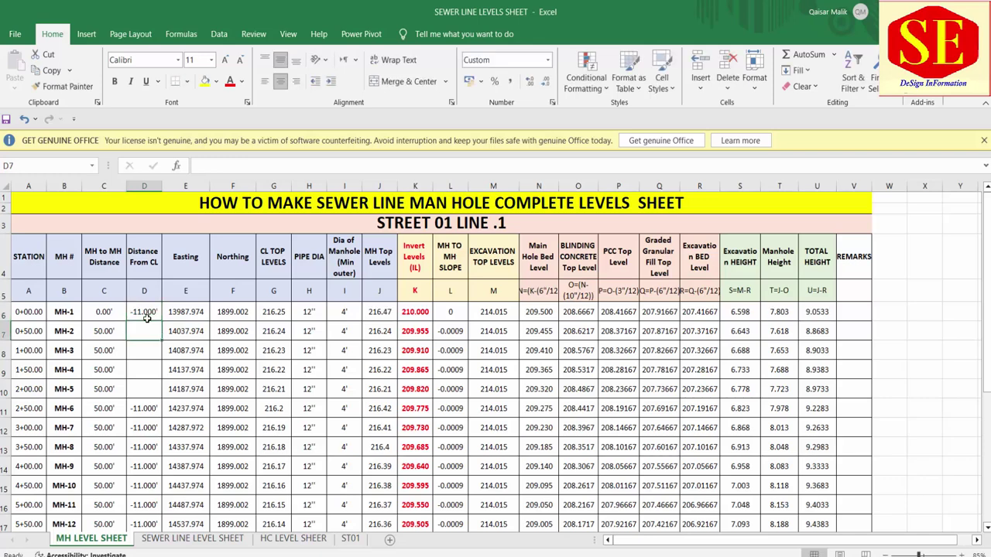
type("-11")
key("Return")
type("11")
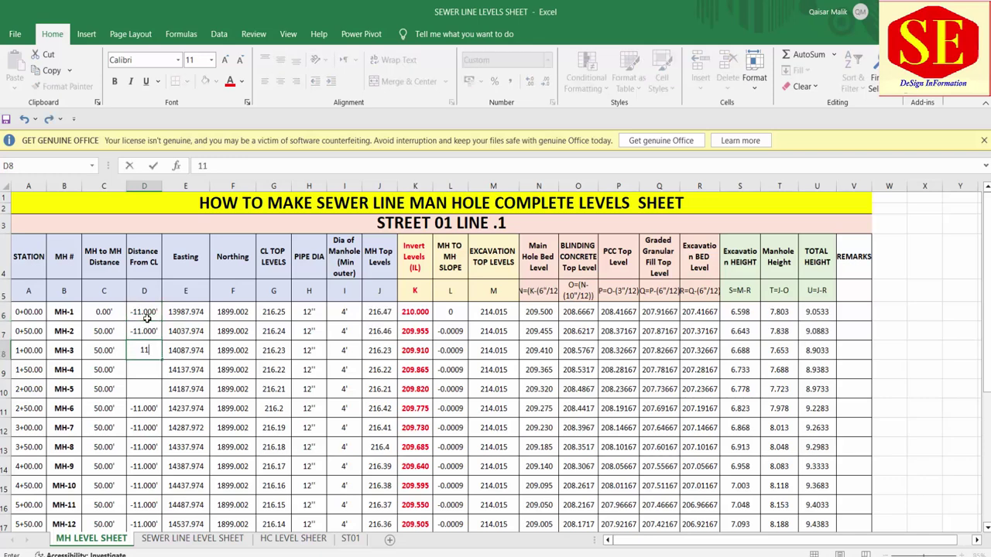
key("Return")
type("11")
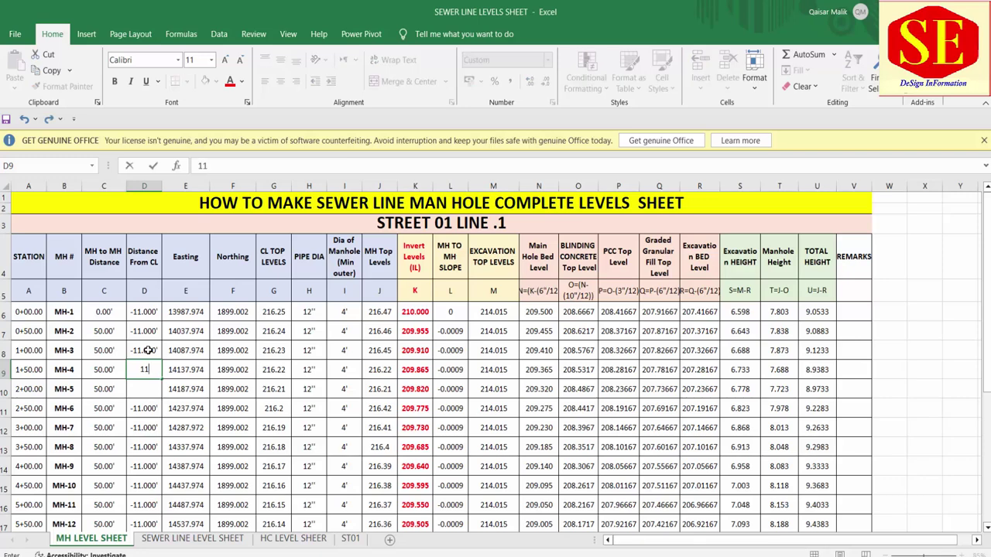
key("Return")
type("11.000'")
key("Return")
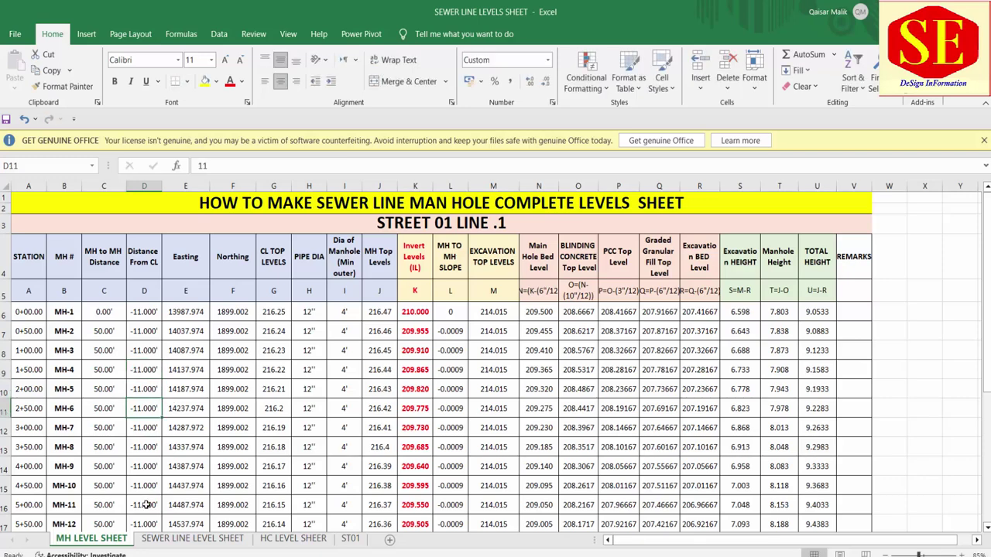
left_click_drag(185, 311, 213, 435)
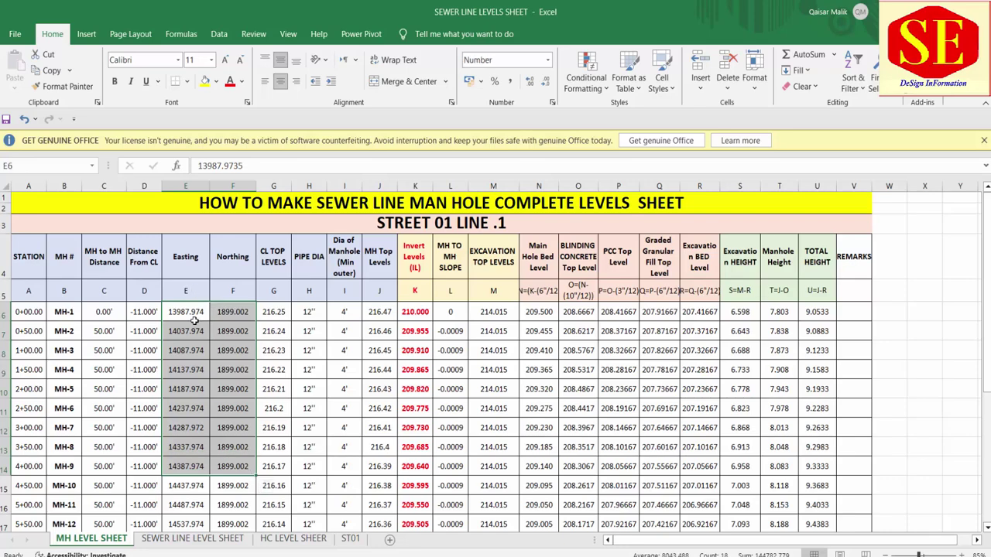
key("alt+Tab")
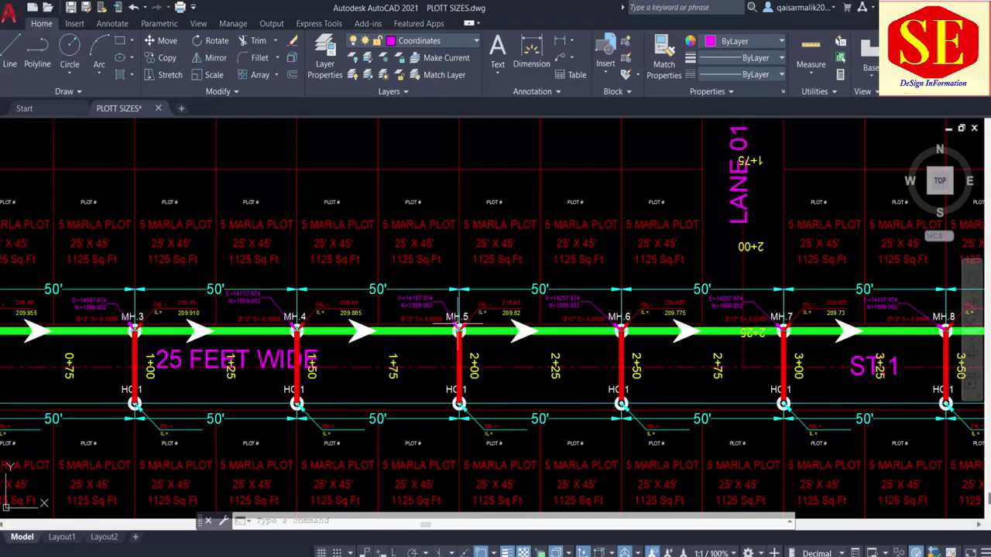
key("alt+Tab")
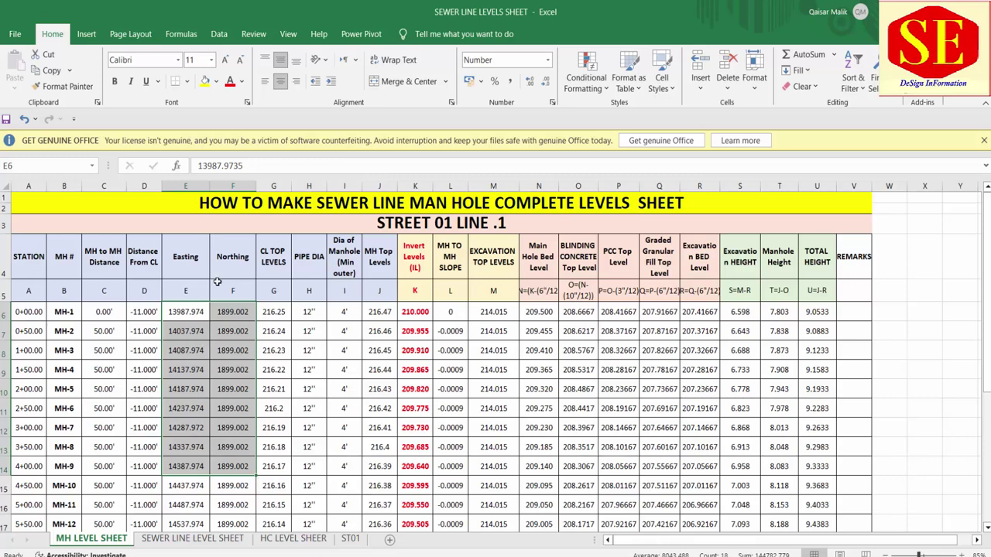
left_click(185, 350)
left_click(275, 315)
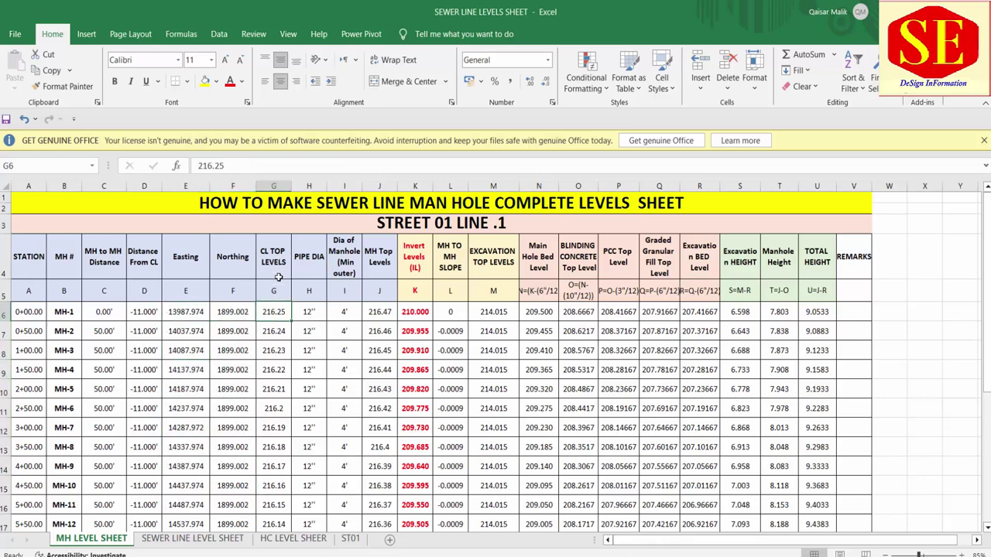
left_click(309, 314)
left_click_drag(425, 257, 424, 437)
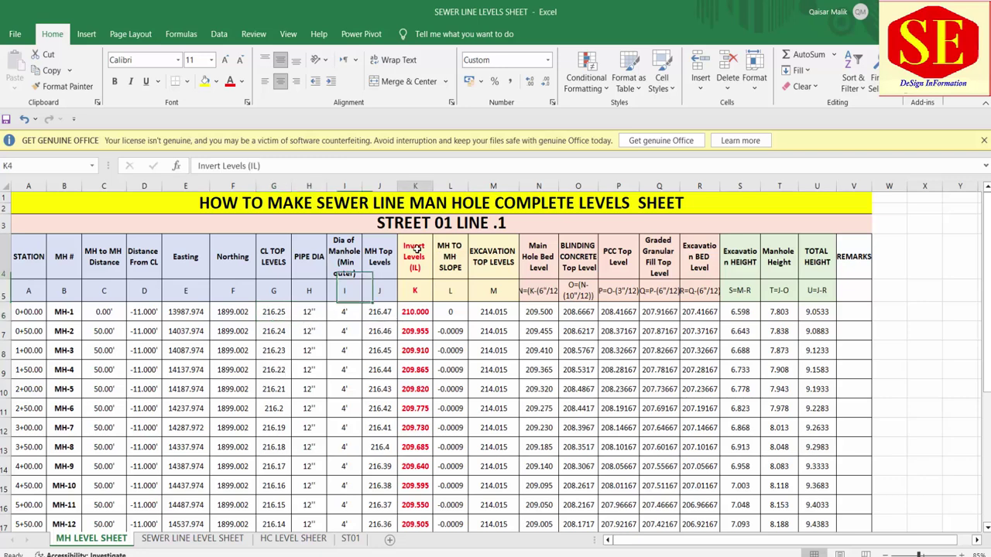
double_click(425, 350)
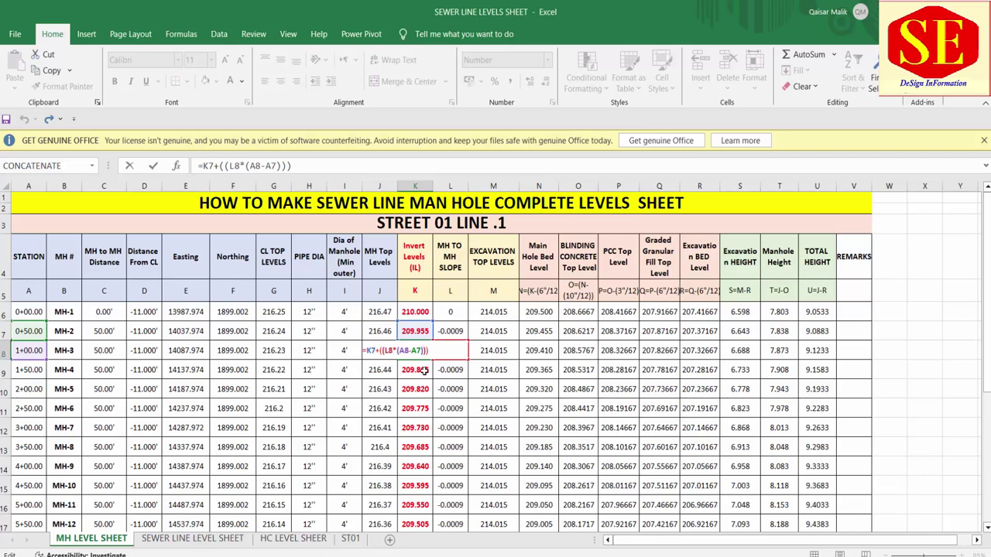
left_click(454, 350)
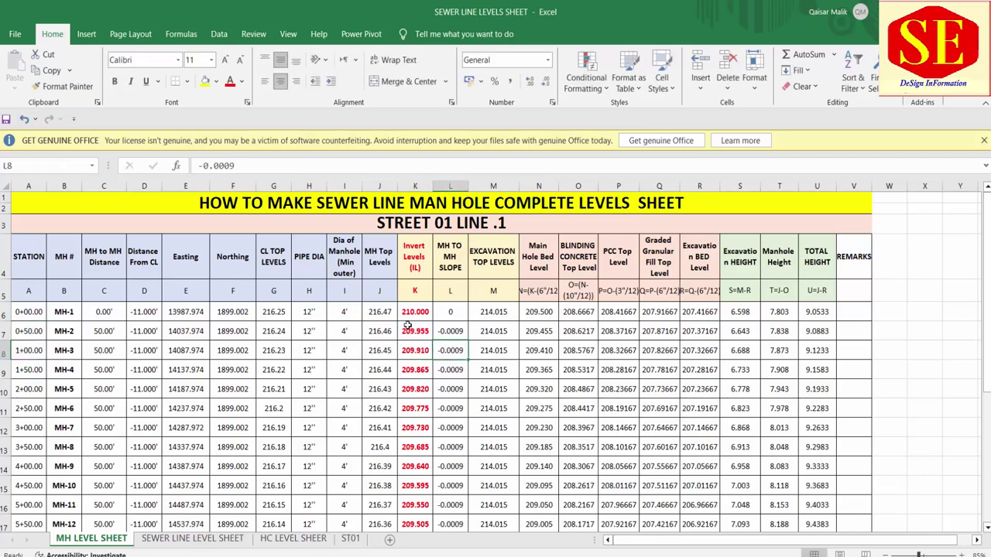
left_click(480, 331)
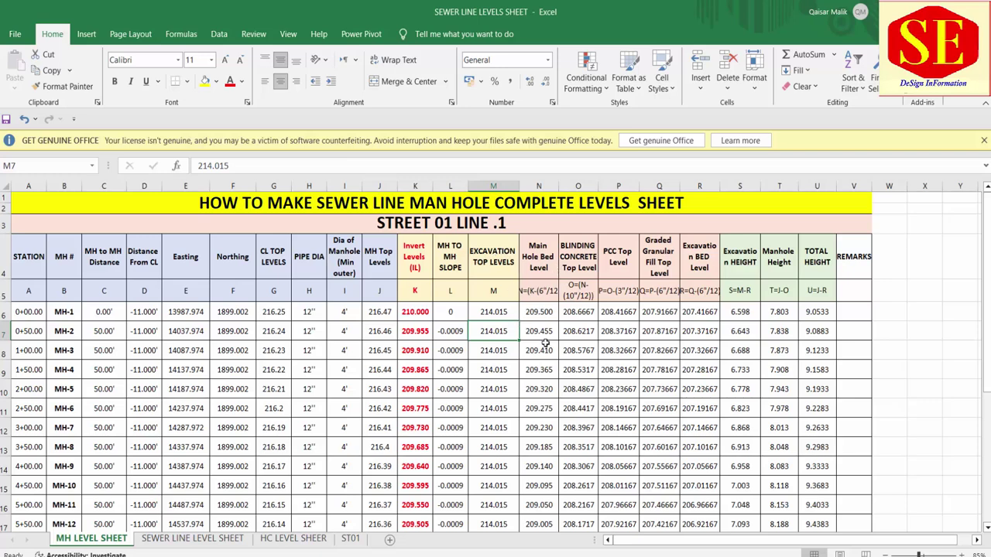
left_click(540, 312)
double_click(544, 312)
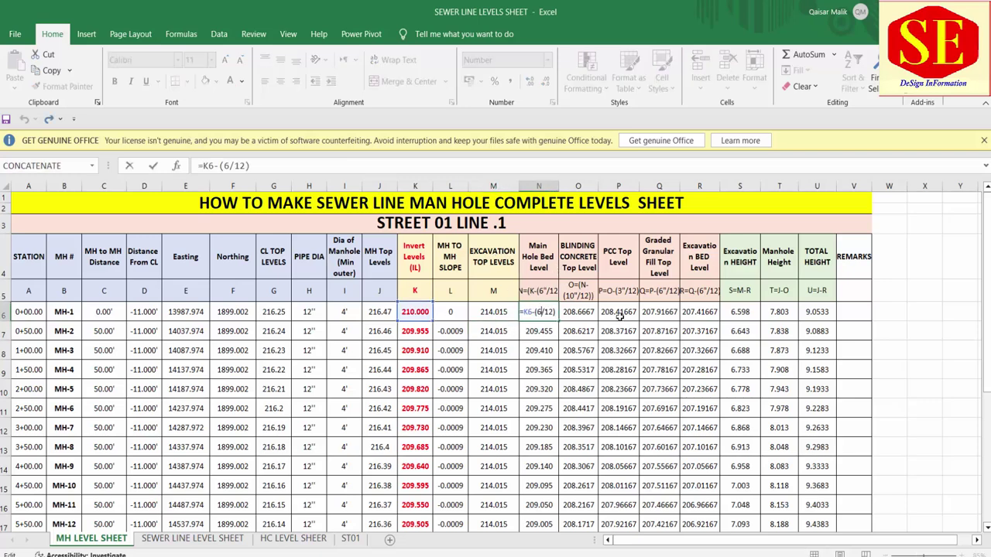
key("Escape")
double_click(578, 312)
key("Escape")
double_click(658, 312)
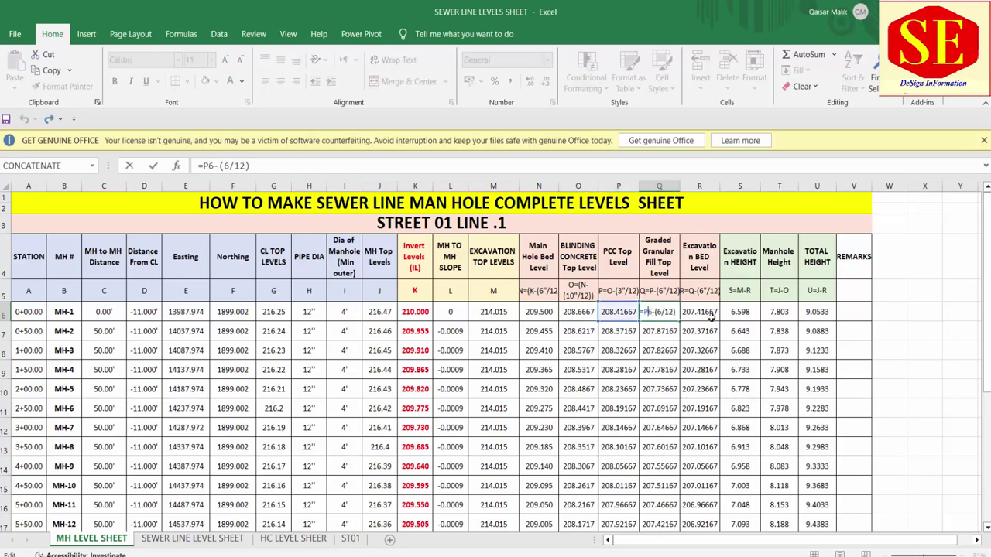
key("Escape")
scroll(446, 340, "down", 2)
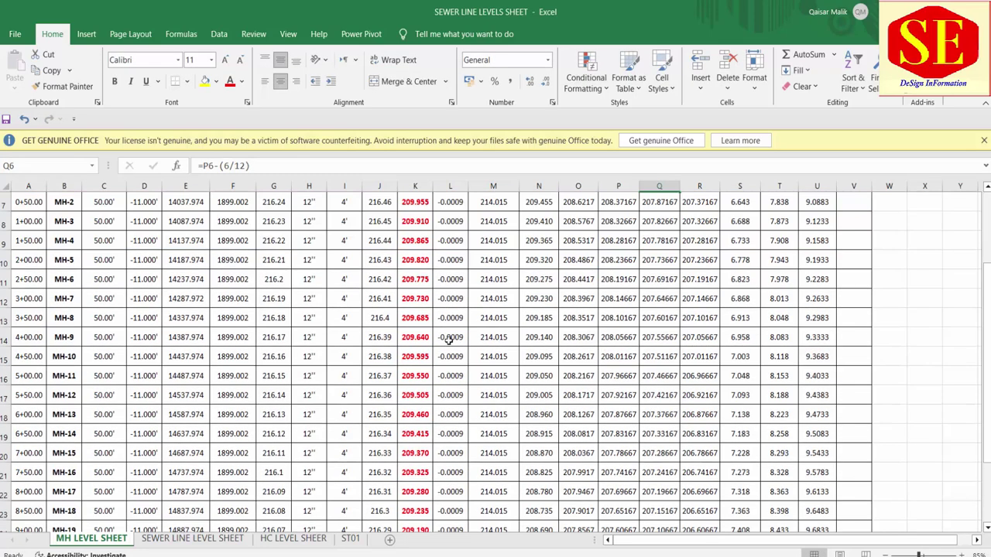
scroll(500, 365, "up", 2)
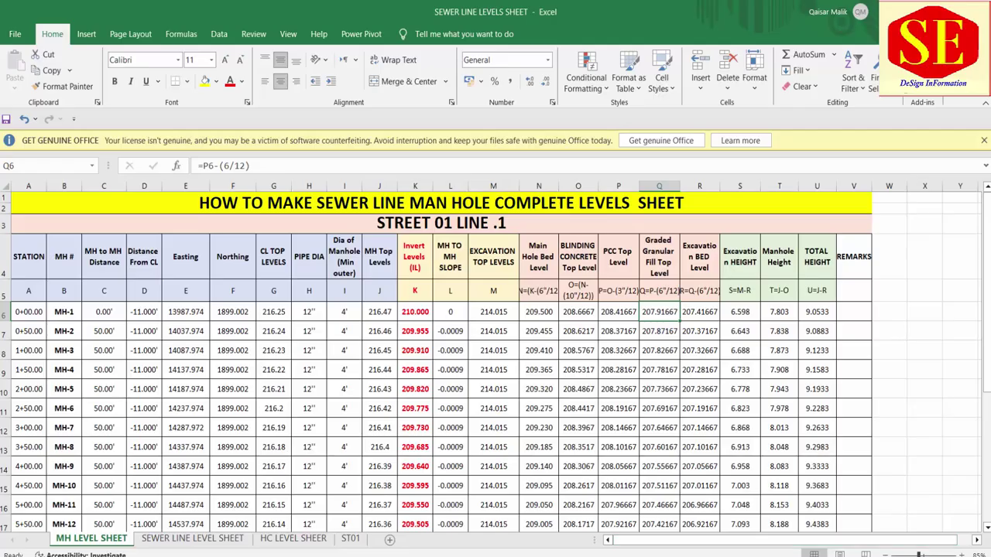
Bring up the AutoCAD plot drawing, zoom to extents, then zoom in on MH.1 along ST.2
mouse_move(627, 546)
left_click(619, 488)
middle_click(578, 482)
middle_click(577, 481)
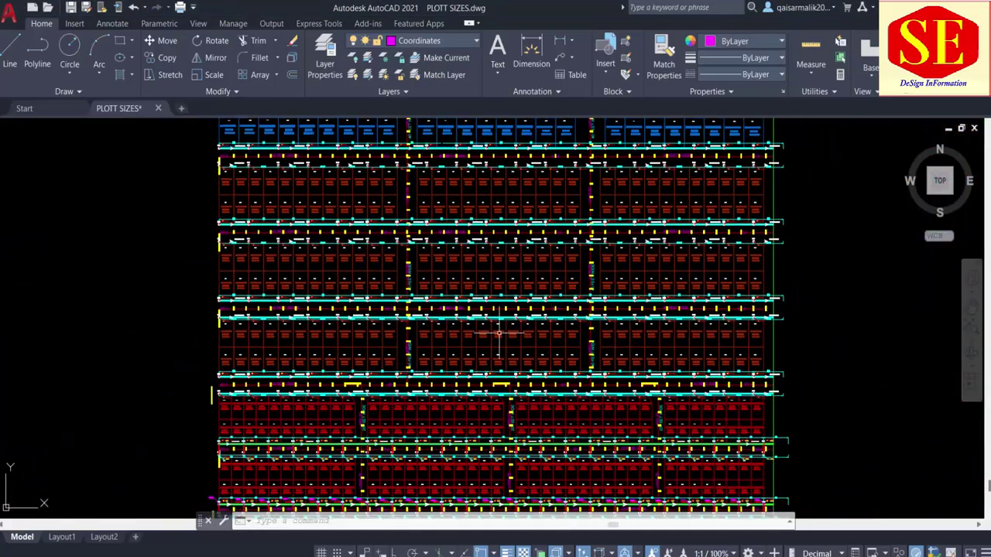
left_click_drag(499, 334, 531, 268)
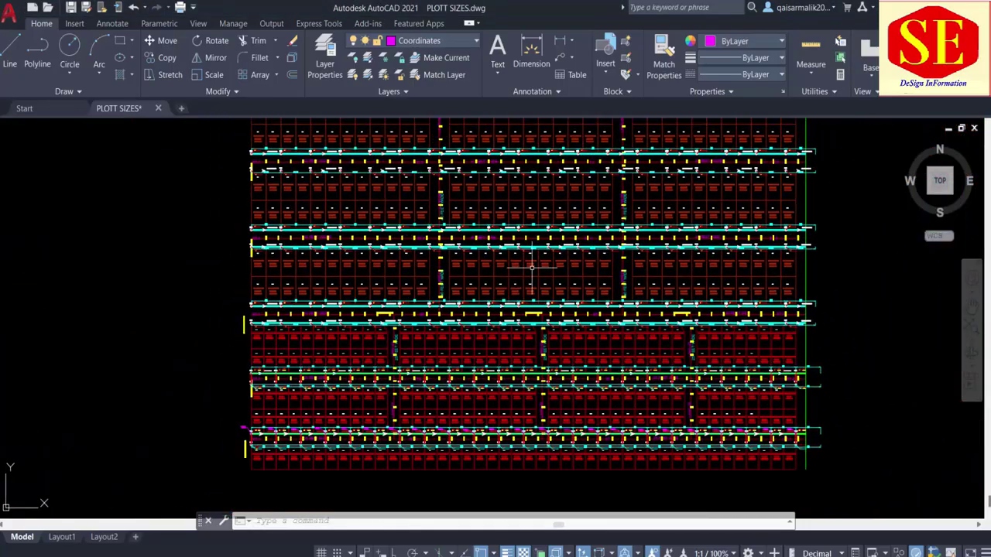
scroll(427, 249, "up", 2)
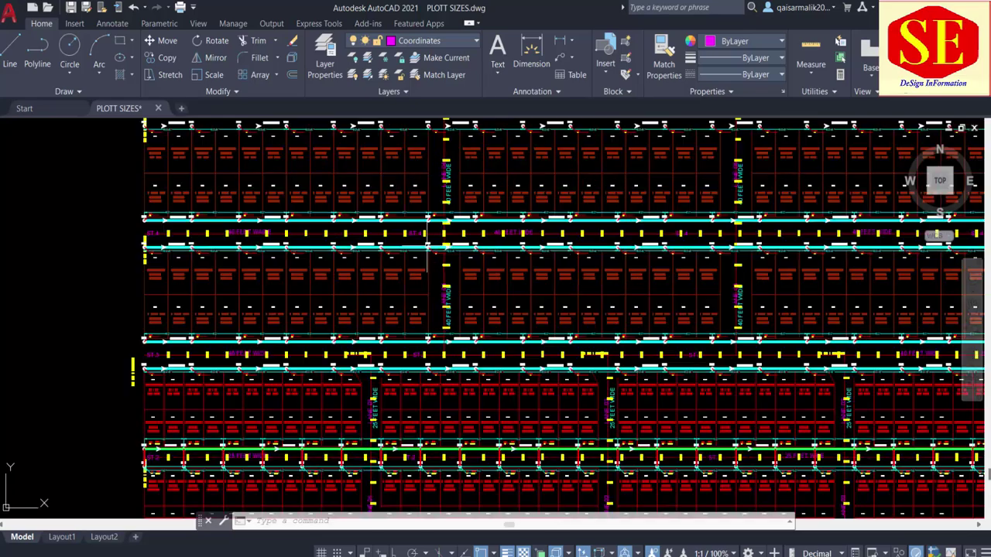
scroll(414, 289, "up", 2)
scroll(413, 309, "up", 2)
scroll(310, 380, "up", 2)
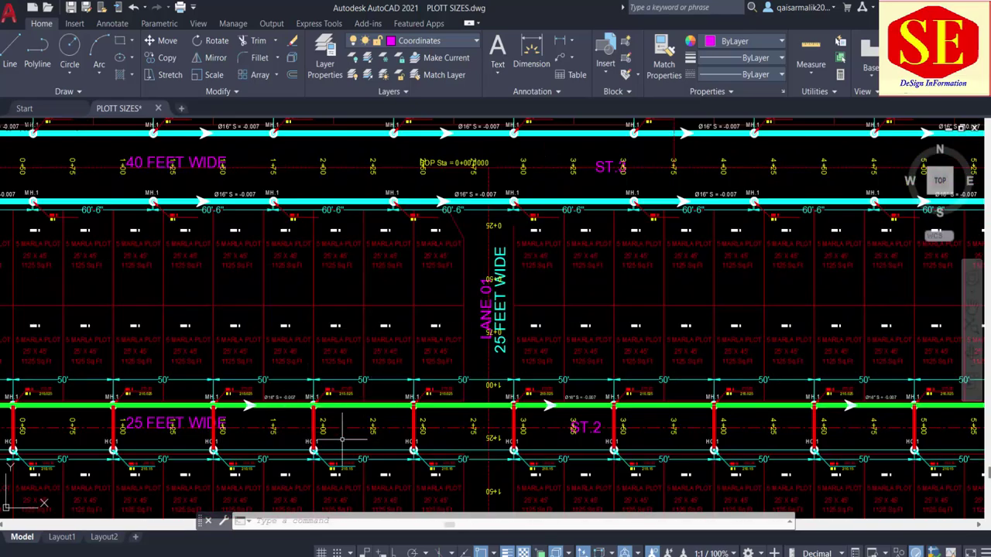
scroll(322, 399, "up", 5)
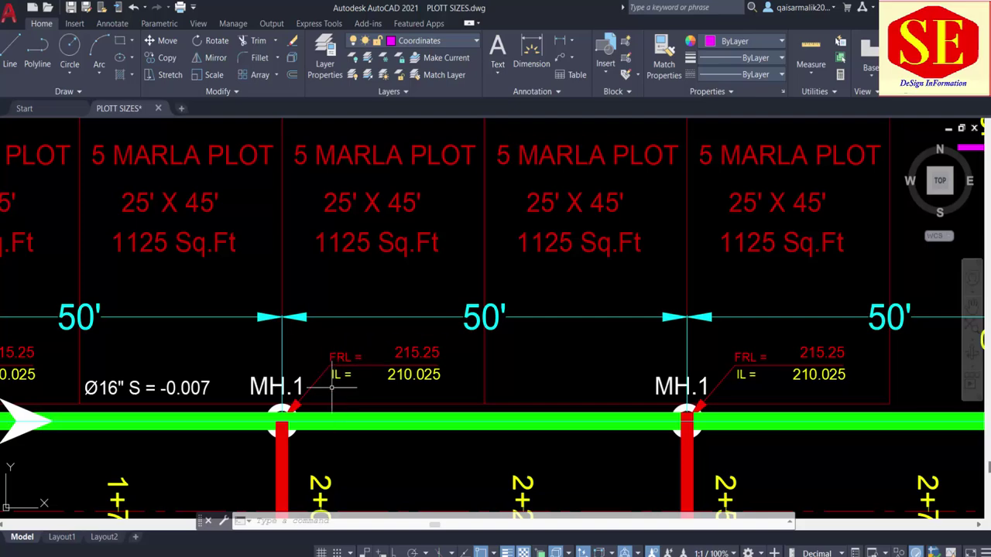
Inspect the manhole path array at 50' spacing, then pan along street ST.2
left_click(335, 356)
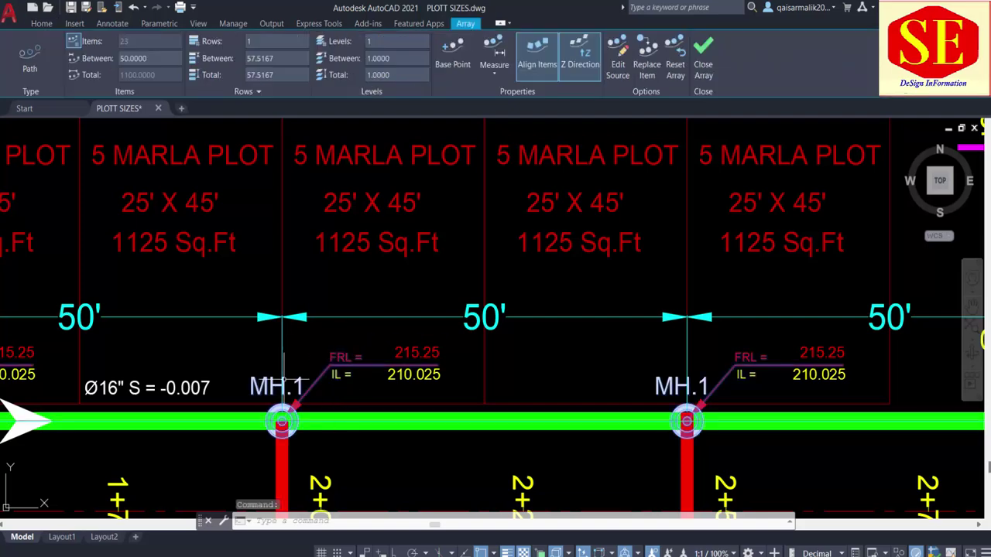
key("Escape")
scroll(438, 309, "down", 3)
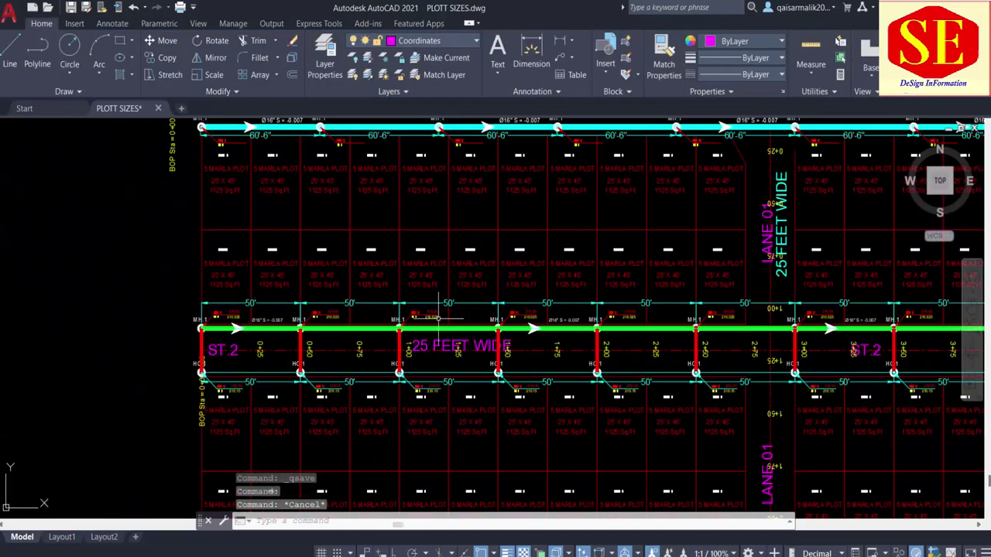
mouse_move(438, 317)
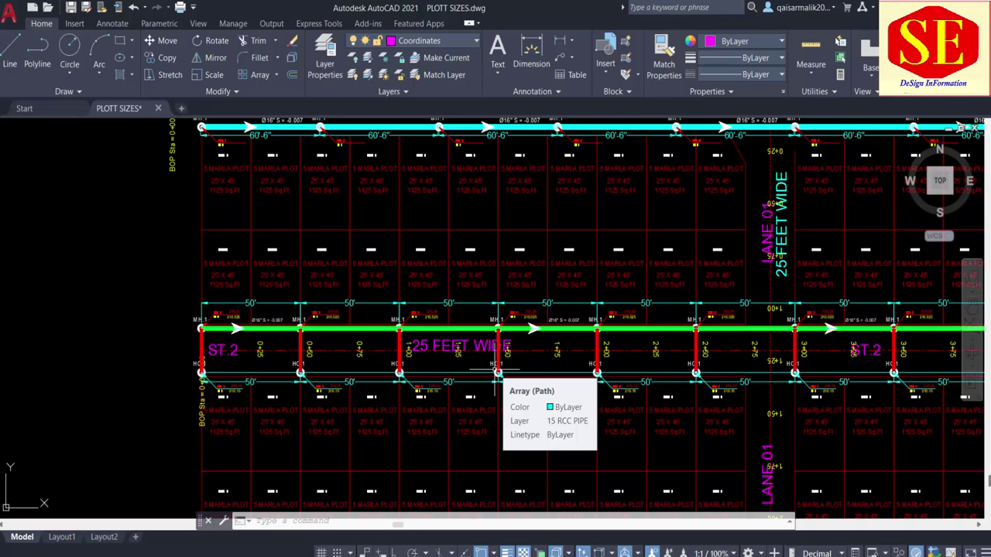
left_click_drag(570, 380, 441, 397)
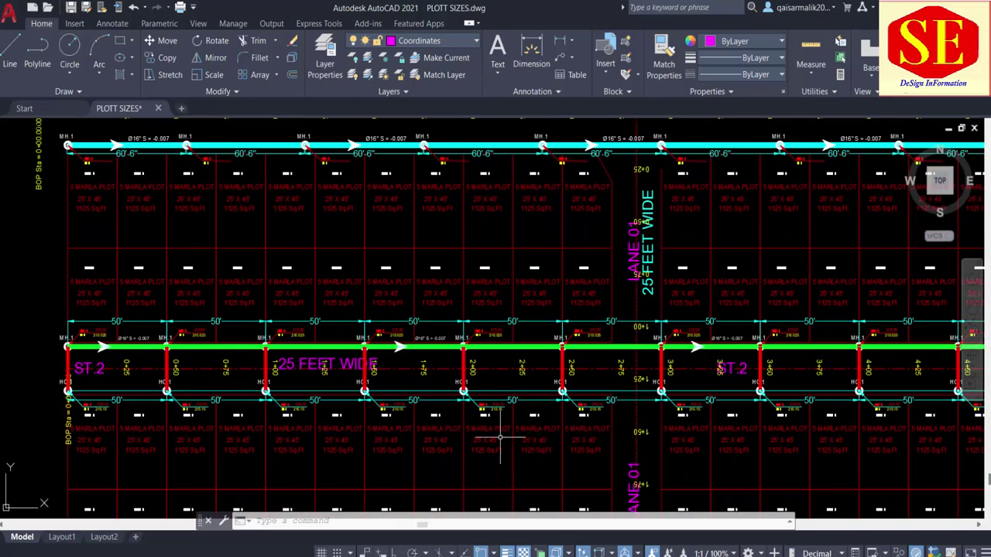
Pan to the drawing's left edge and zoom in on the first MH.1 manholes of street ST.1
left_click_drag(619, 375, 444, 387)
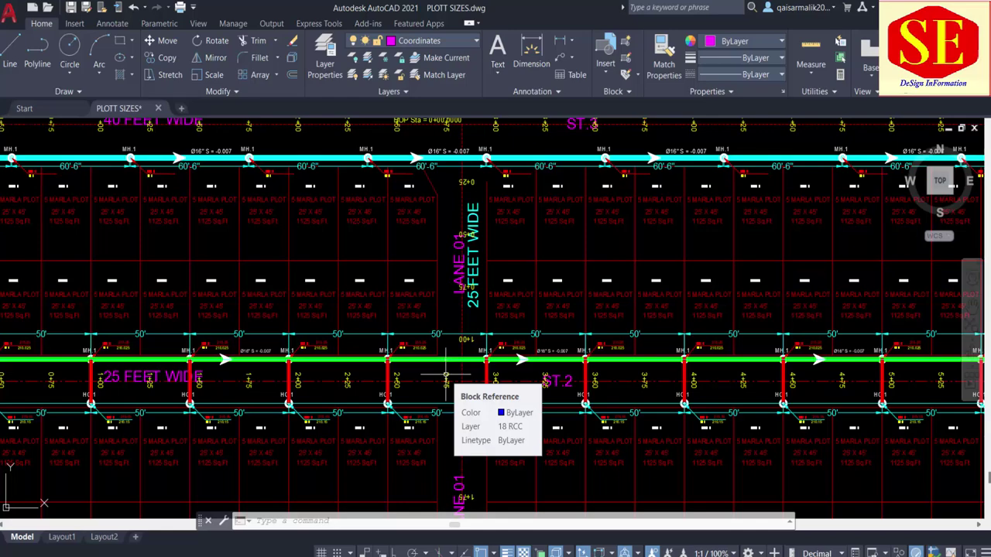
scroll(446, 376, "down", 2)
mouse_move(317, 213)
left_mouse_down()
mouse_move(447, 197)
mouse_move(384, 254)
left_mouse_up()
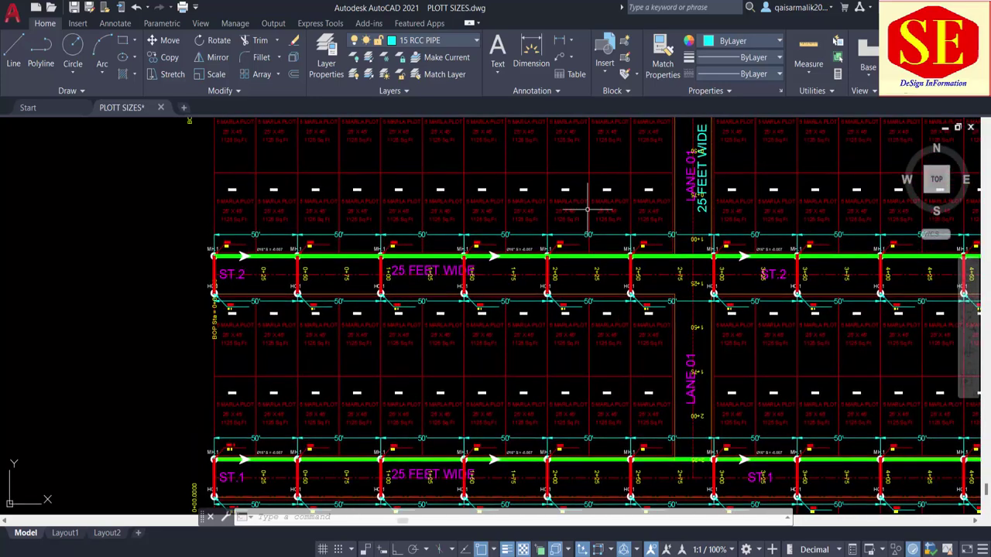
left_click_drag(587, 210, 451, 166)
left_click_drag(368, 405, 400, 354)
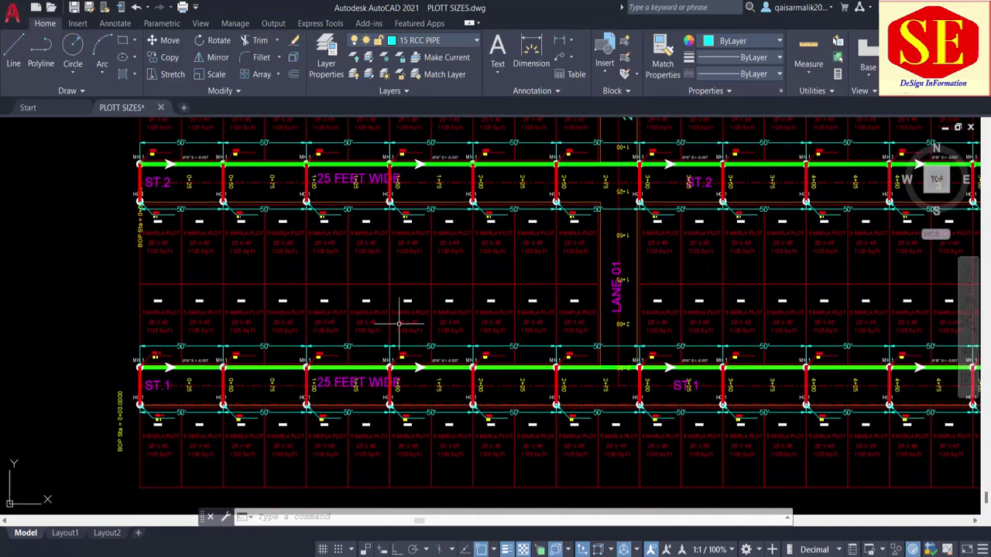
scroll(182, 367, "up", 4)
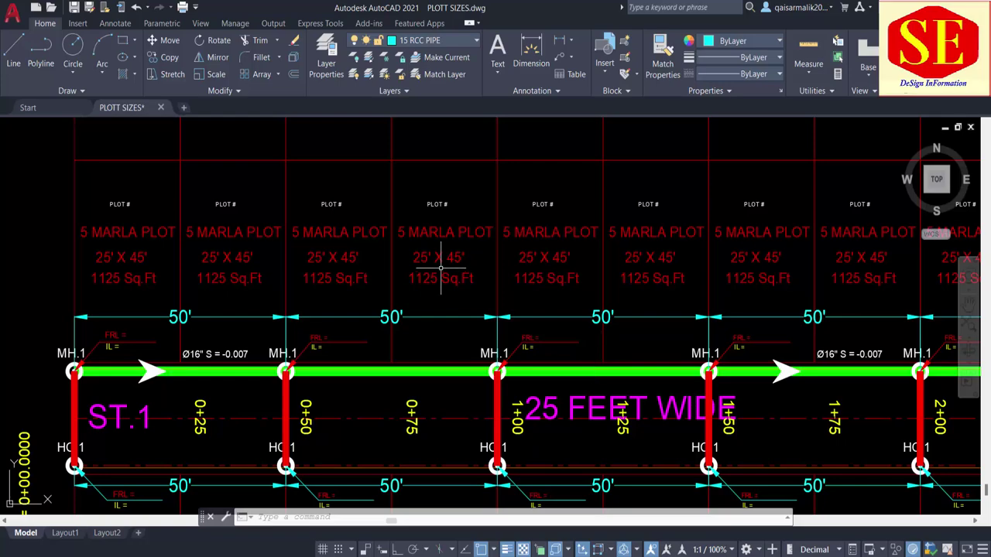
scroll(120, 344, "up", 3)
scroll(89, 381, "down", 2)
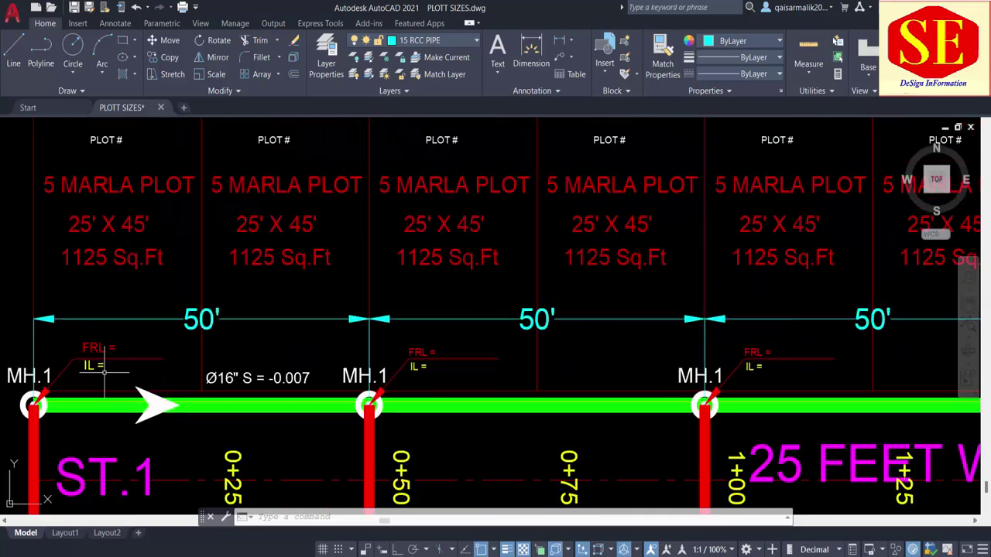
scroll(89, 381, "down", 1)
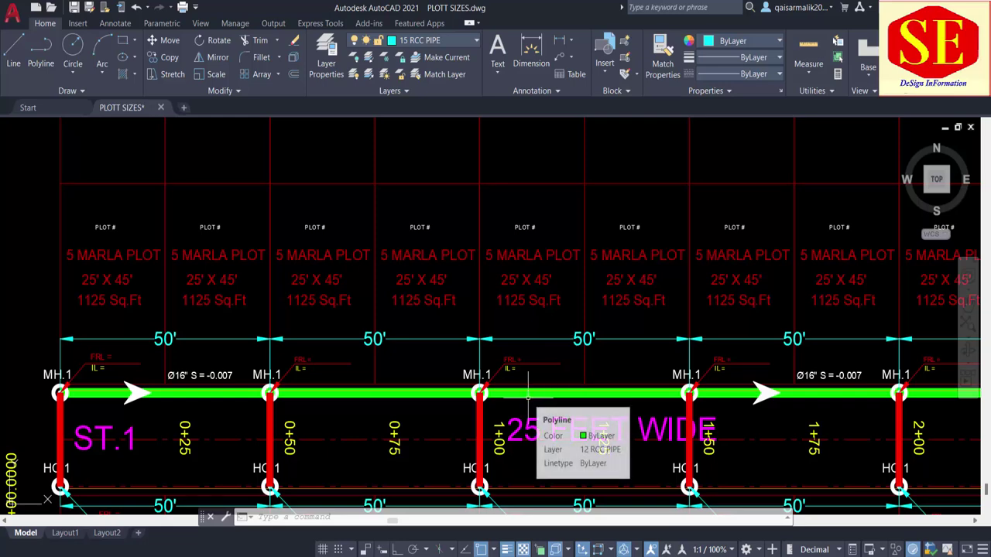
Bring the SEWER workbook forward and check its reference table, including Northing F6 and invert level S6
mouse_move(509, 532)
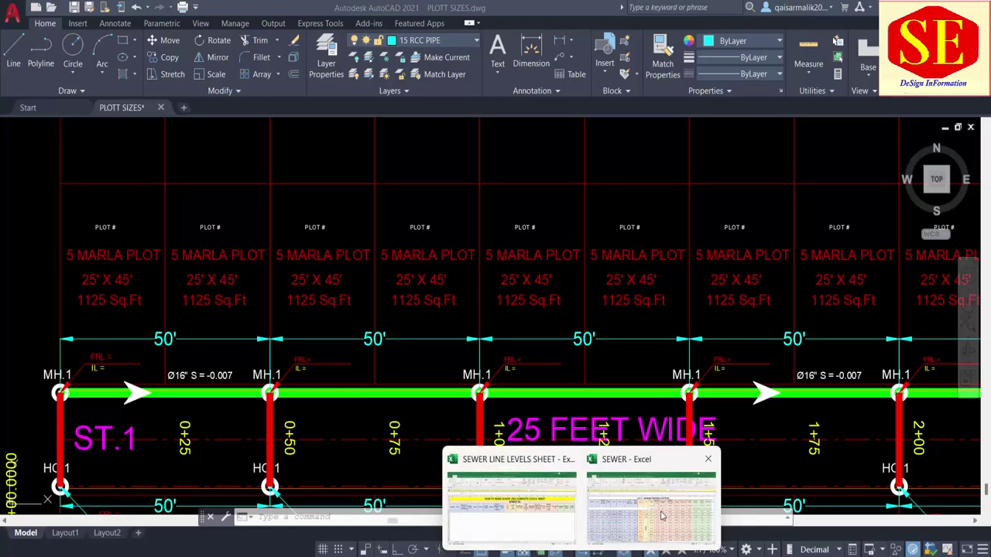
left_click(662, 516)
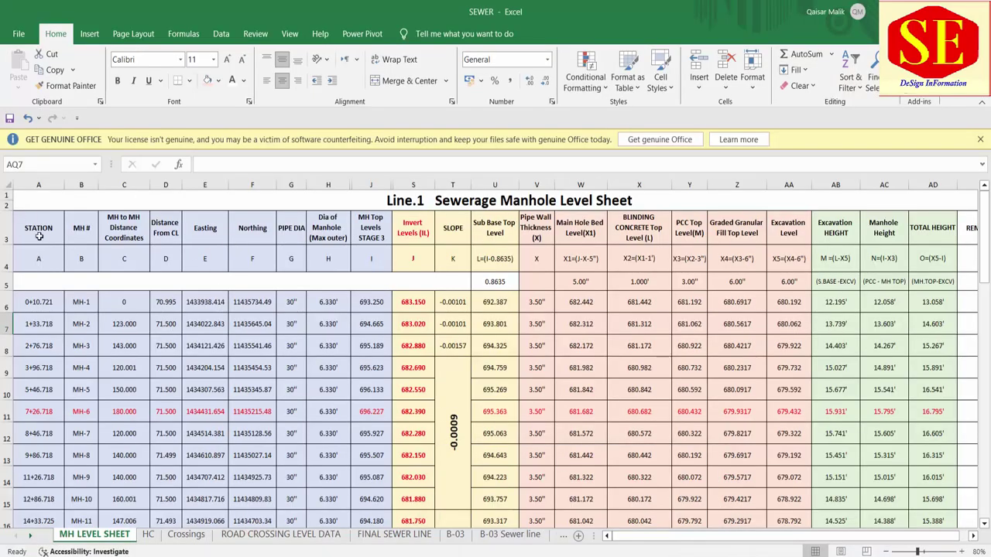
left_click_drag(38, 237, 276, 283)
left_click_drag(413, 232, 194, 313)
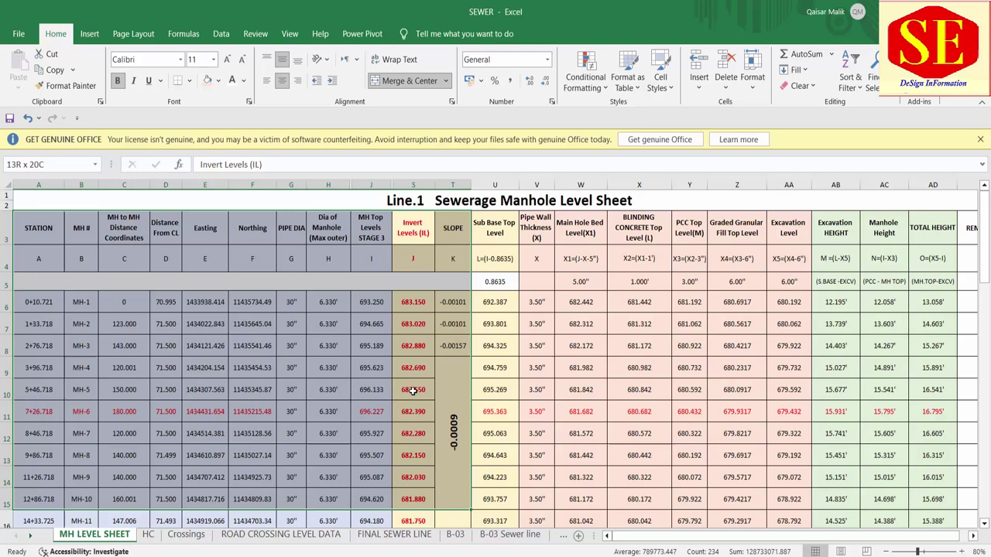
left_click(190, 295)
left_click(235, 305)
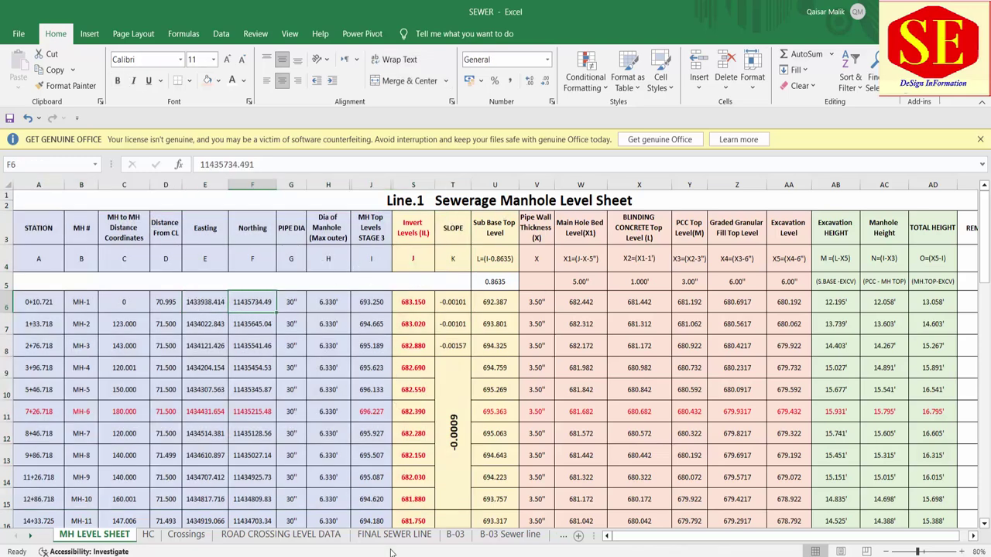
left_click(414, 304)
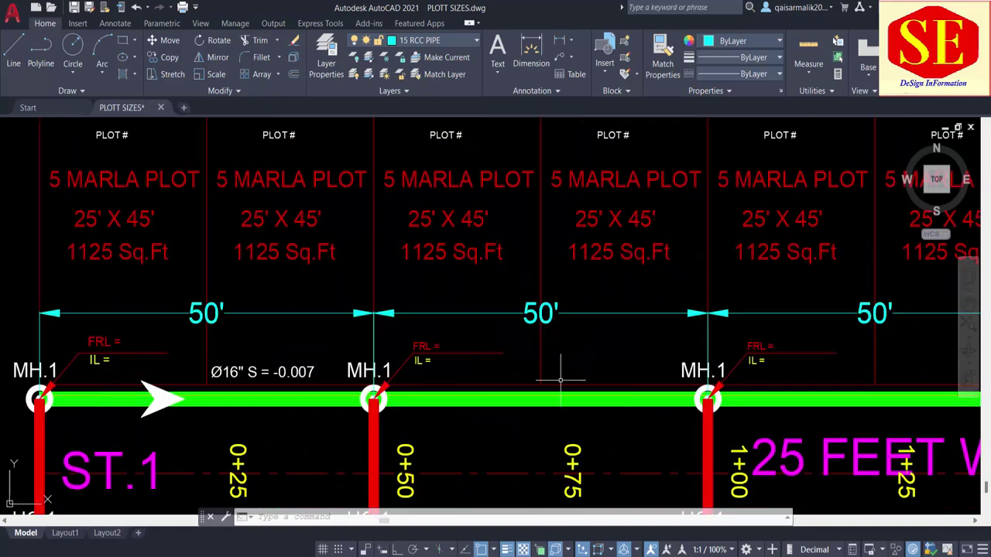
Zoom and pan around street ST.1 to view the plots above it
scroll(560, 379, "down", 8)
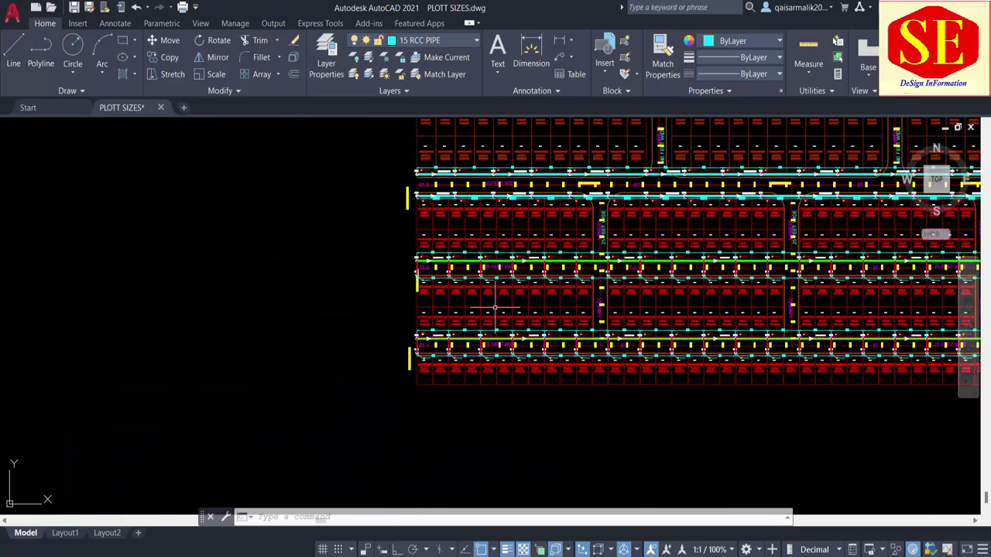
scroll(496, 307, "up", 2)
scroll(653, 289, "down", 1)
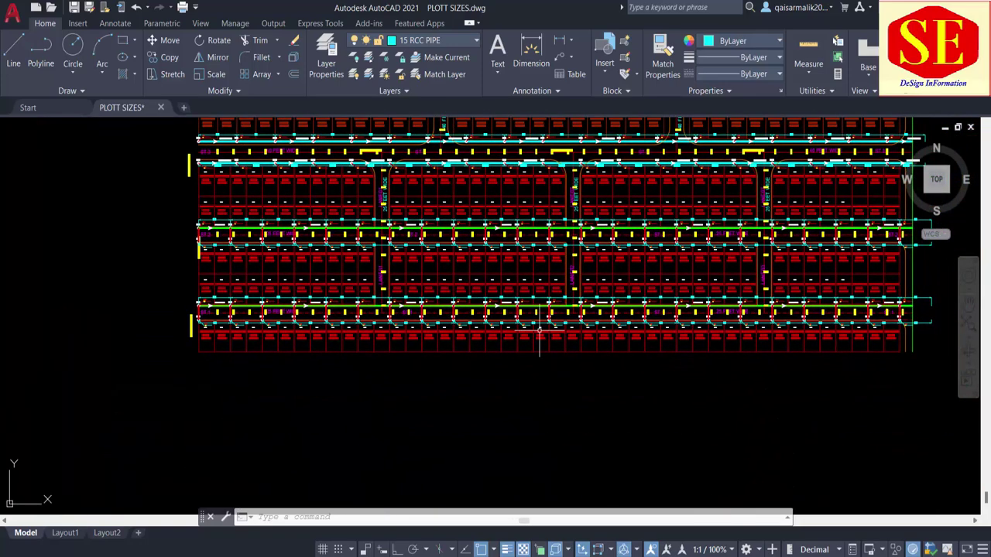
mouse_move(539, 330)
scroll(540, 332, "up", 1)
scroll(189, 298, "up", 4)
scroll(172, 327, "up", 2)
left_click_drag(361, 281, 367, 256)
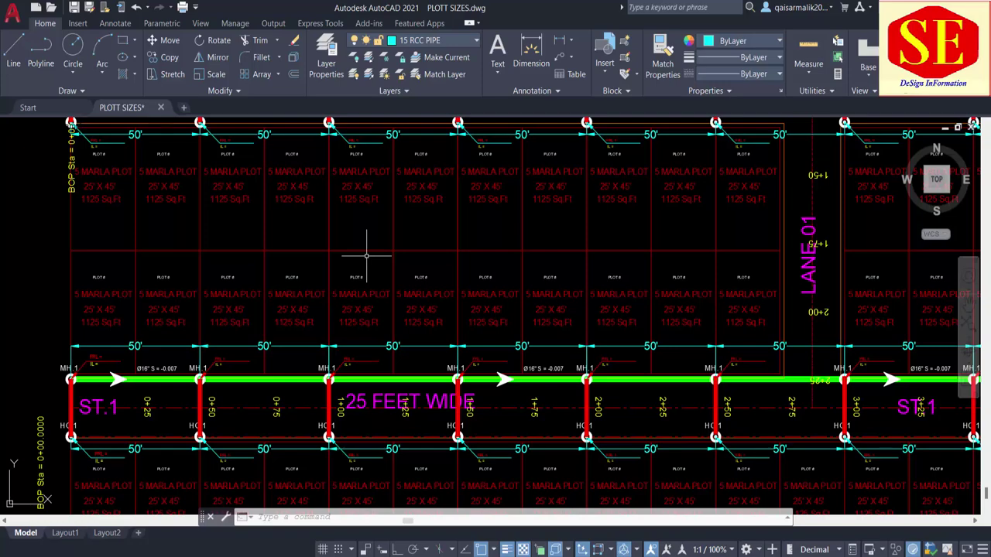
scroll(600, 389, "down", 2)
scroll(515, 326, "down", 1)
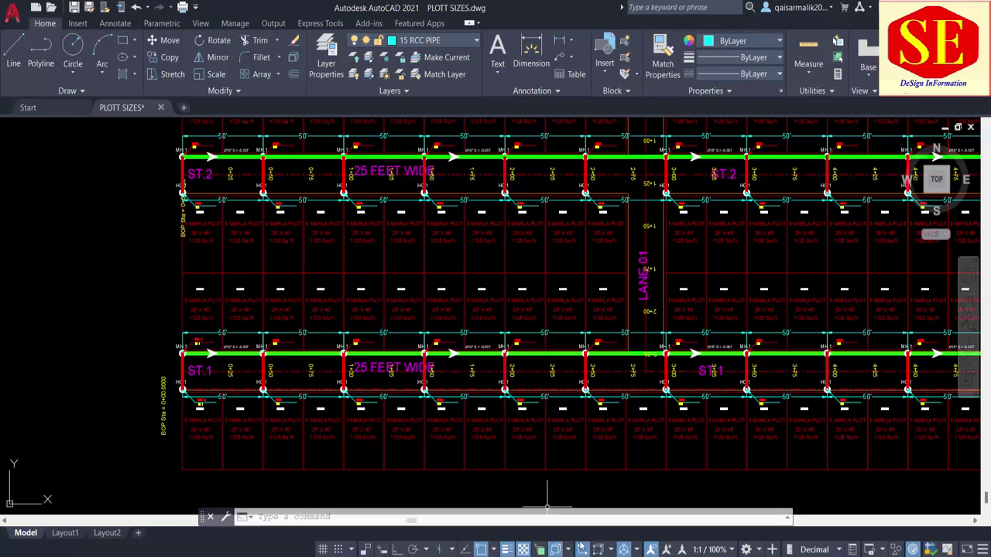
Switch to the SEWER LINE LEVELS SHEET and select its title and STREET 01 heading cells
mouse_move(546, 551)
left_click(511, 469)
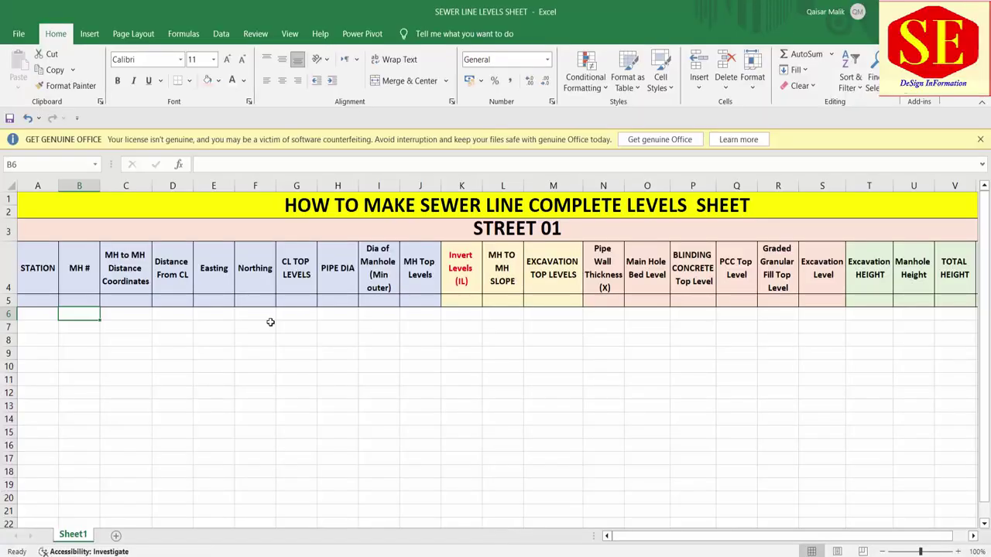
left_click(66, 212)
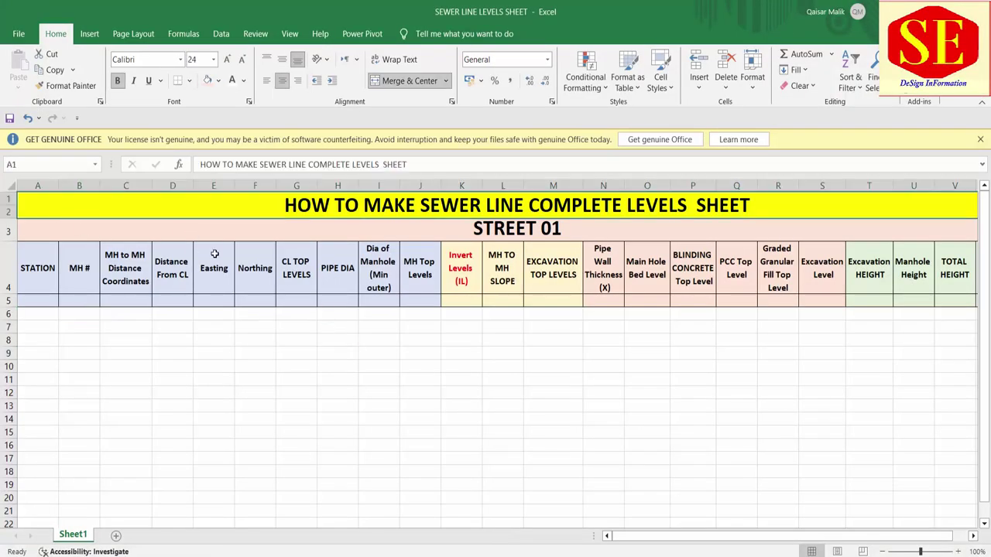
left_click(521, 230)
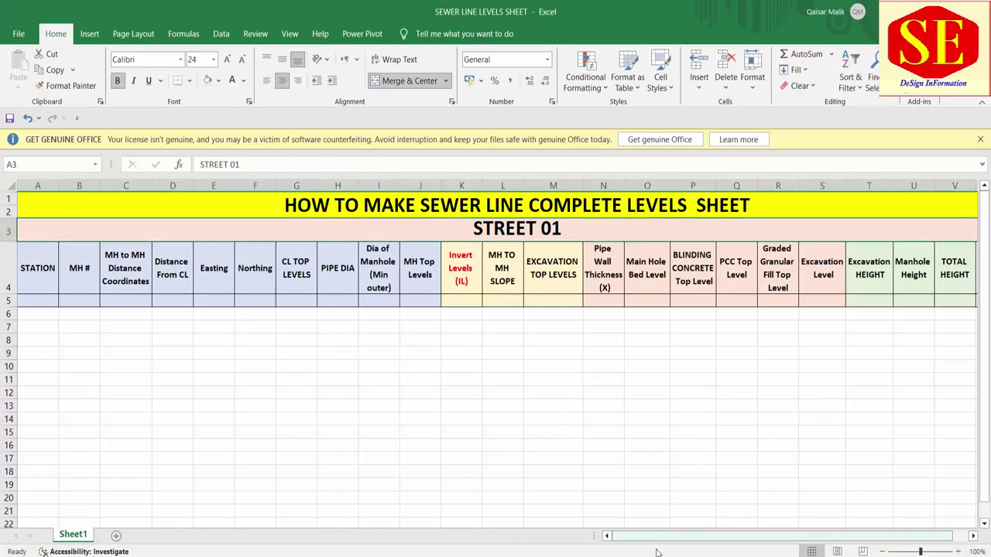
Pan the plot drawing across ST.3, LANE 01 and ST.4, then return to the levels sheet
mouse_move(664, 551)
left_click(664, 496)
scroll(222, 353, "up", 4)
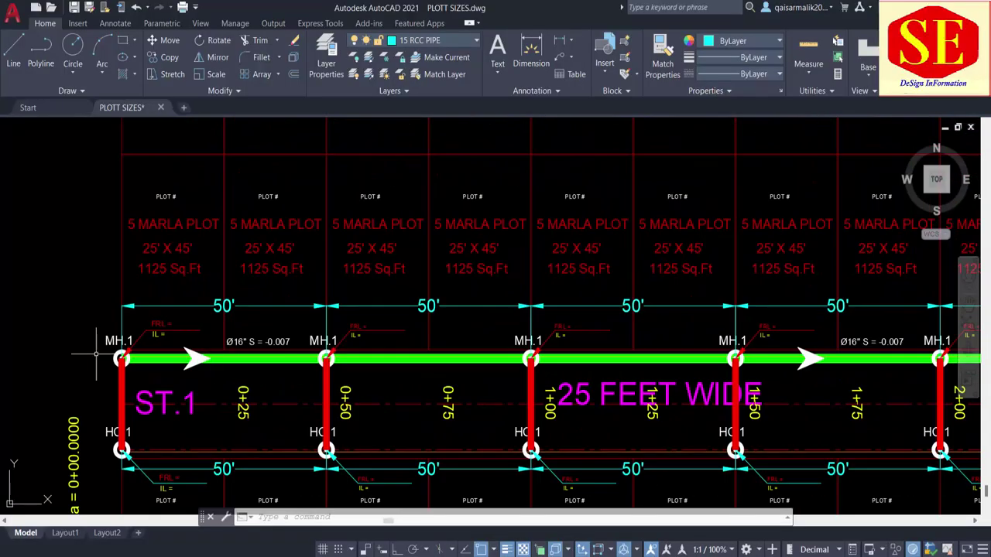
scroll(558, 363, "down", 4)
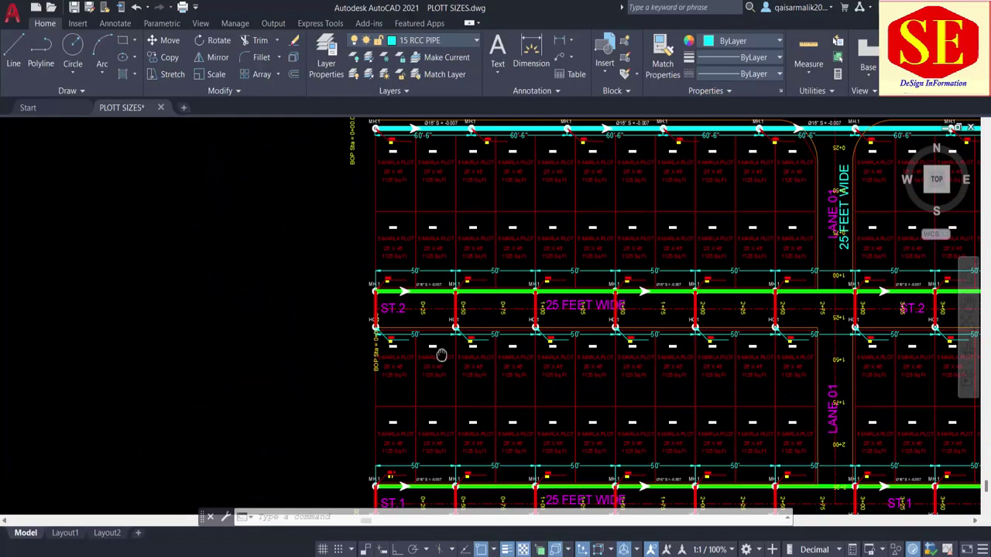
left_click_drag(505, 262, 317, 256)
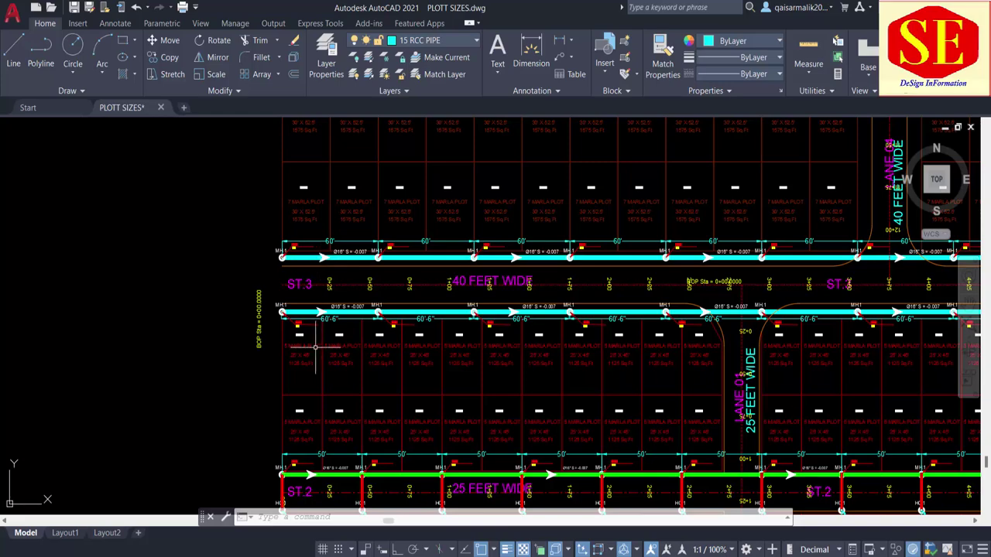
left_click_drag(374, 223, 385, 436)
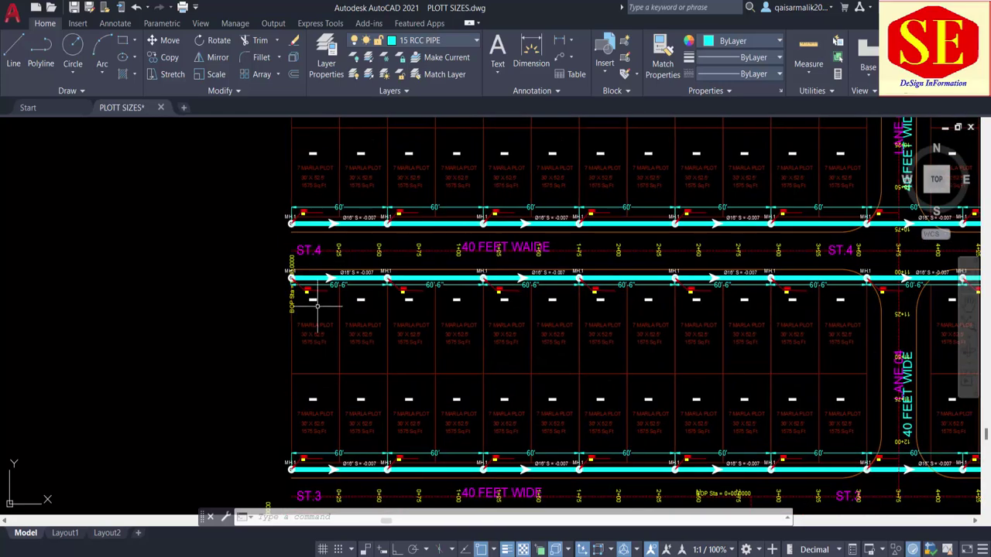
scroll(318, 305, "down", 4)
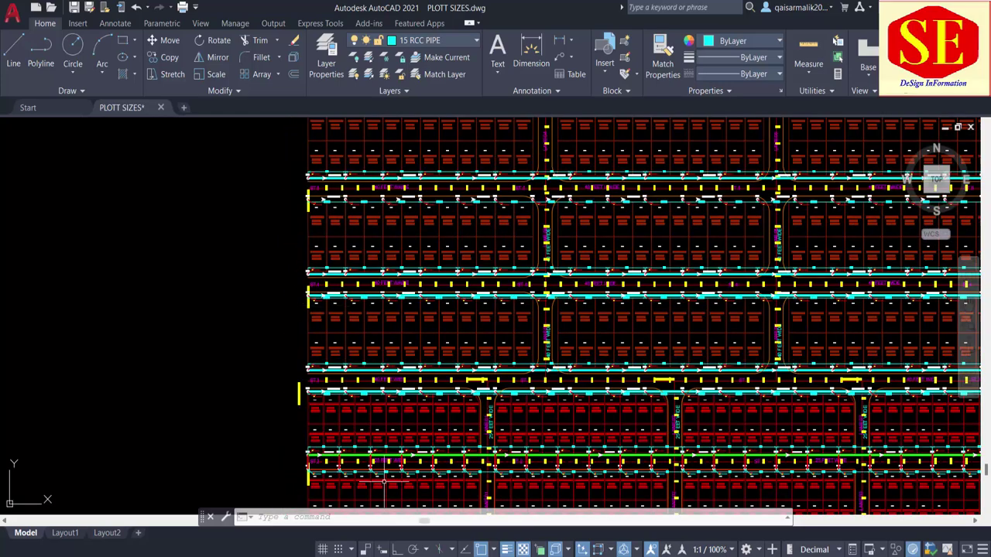
left_click(466, 513)
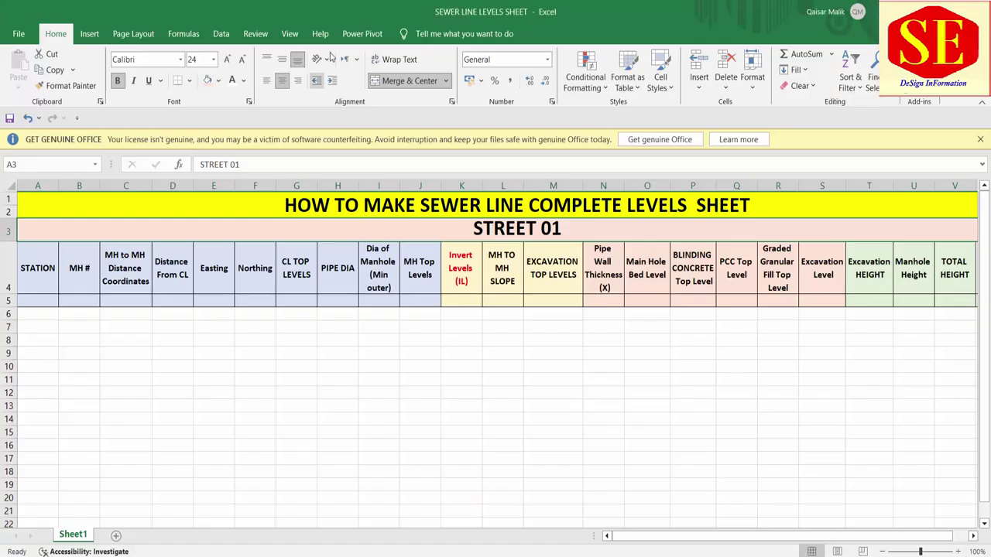
Append 'LINE .1' to the street heading so it reads STREET 01 LINE .1
double_click(569, 224)
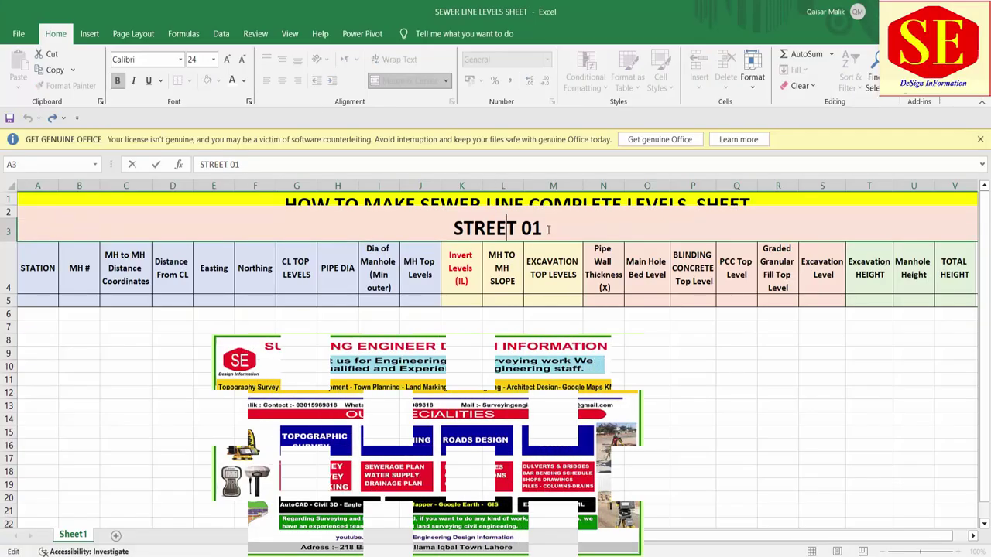
type(" LIN")
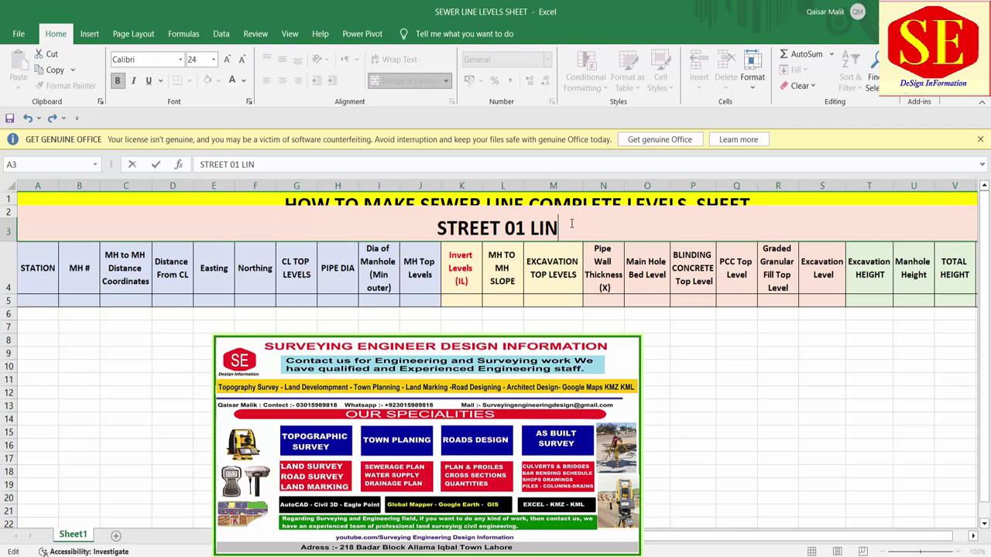
type("E .1")
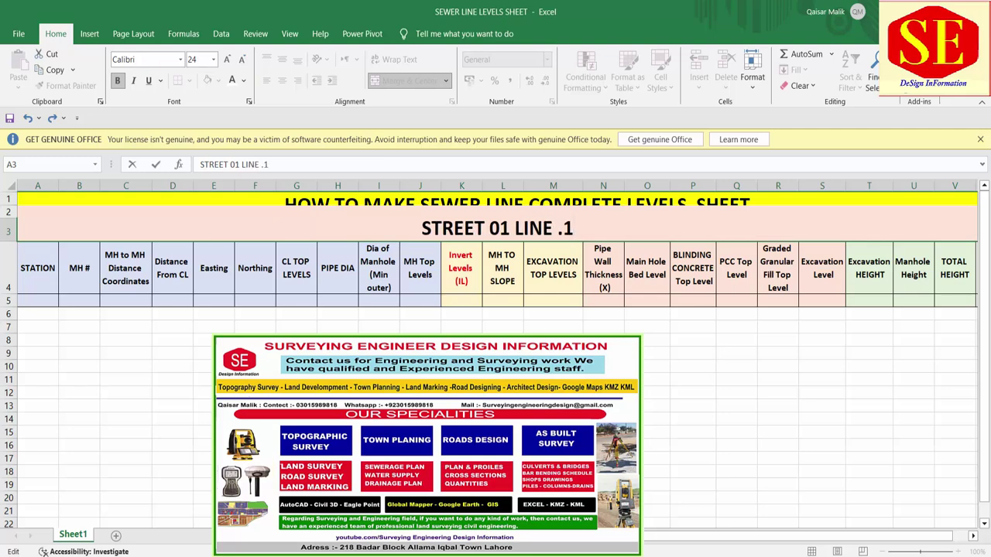
left_click(553, 379)
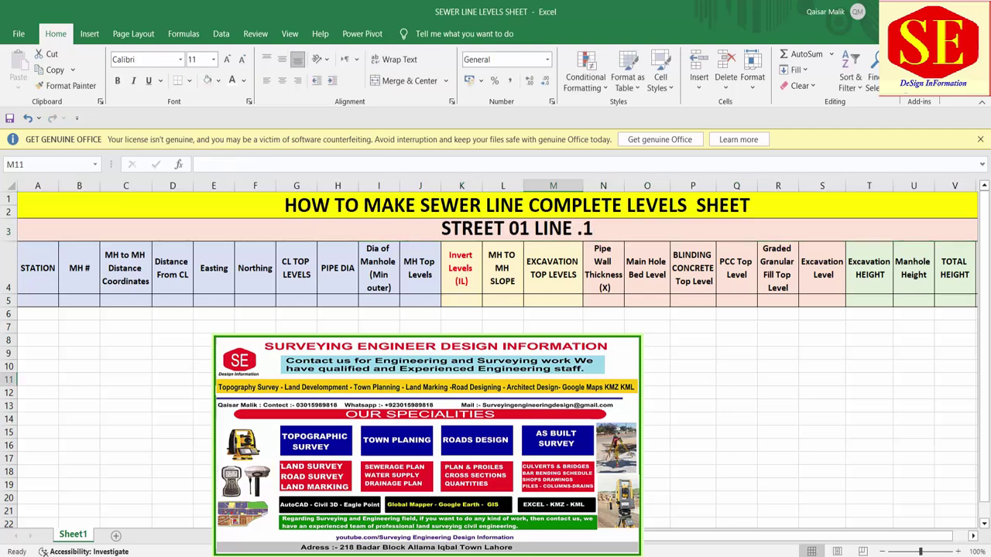
Review the column headings from STATION through CL TOP LEVELS
left_click(48, 275)
left_click(80, 281)
left_click(120, 277)
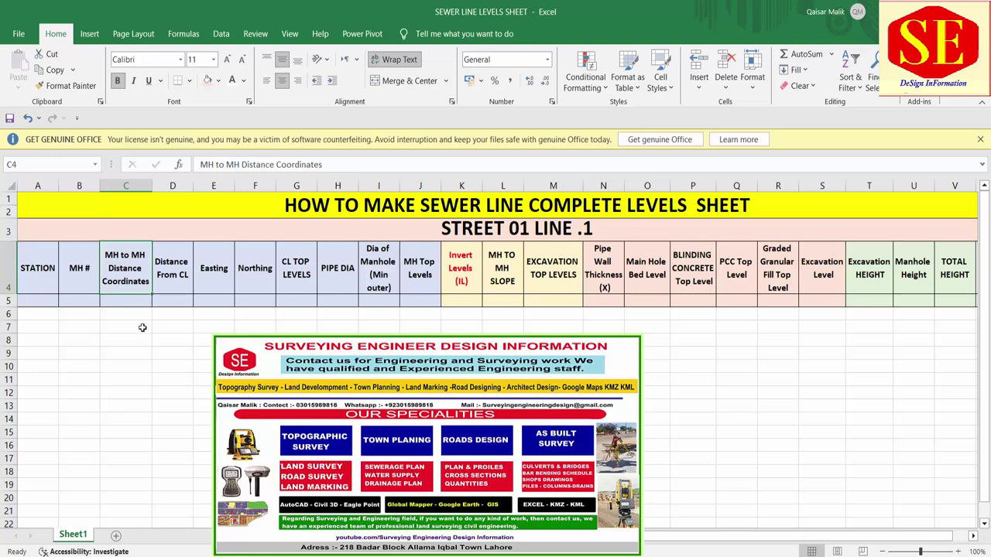
left_click(175, 273)
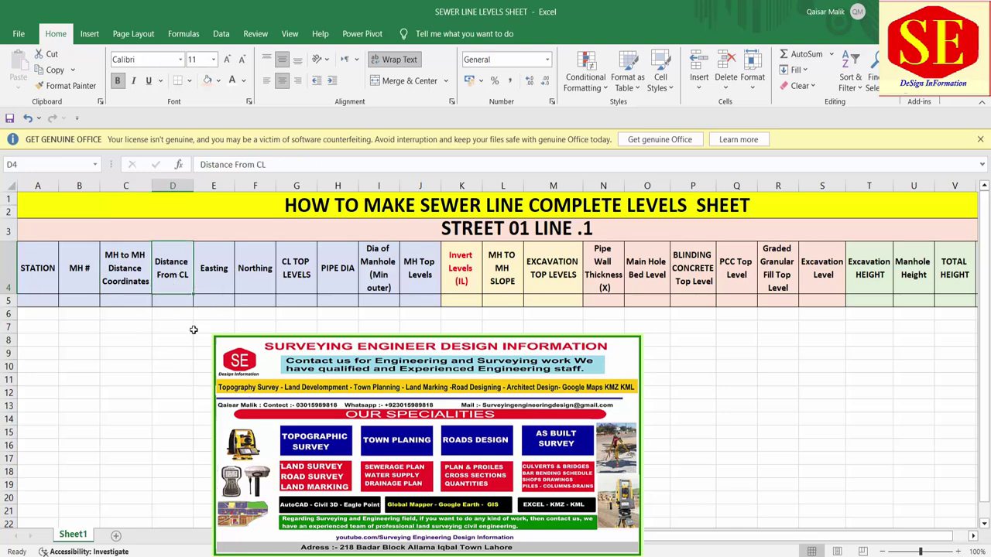
left_click(217, 282)
left_click(251, 278)
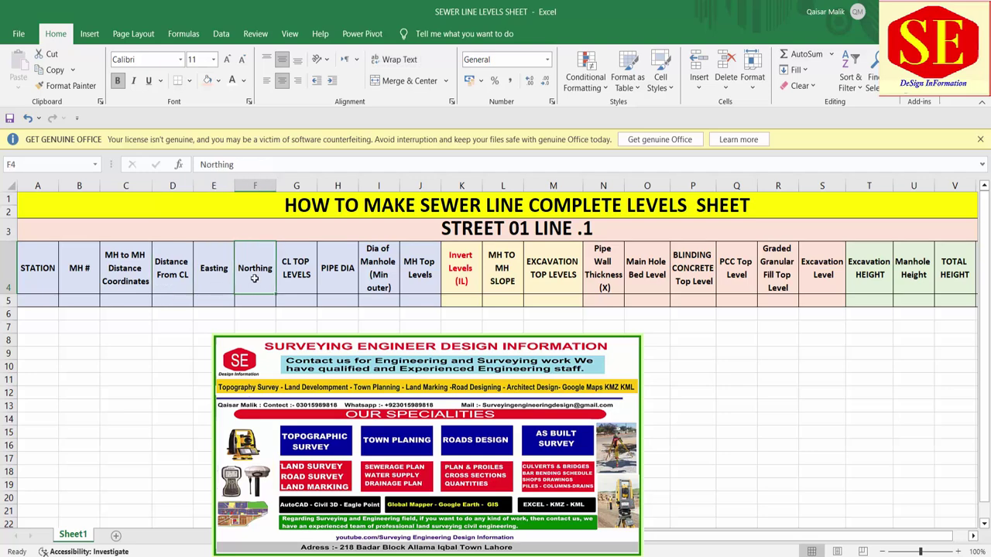
left_click(217, 284)
left_click(273, 287)
left_click(286, 282)
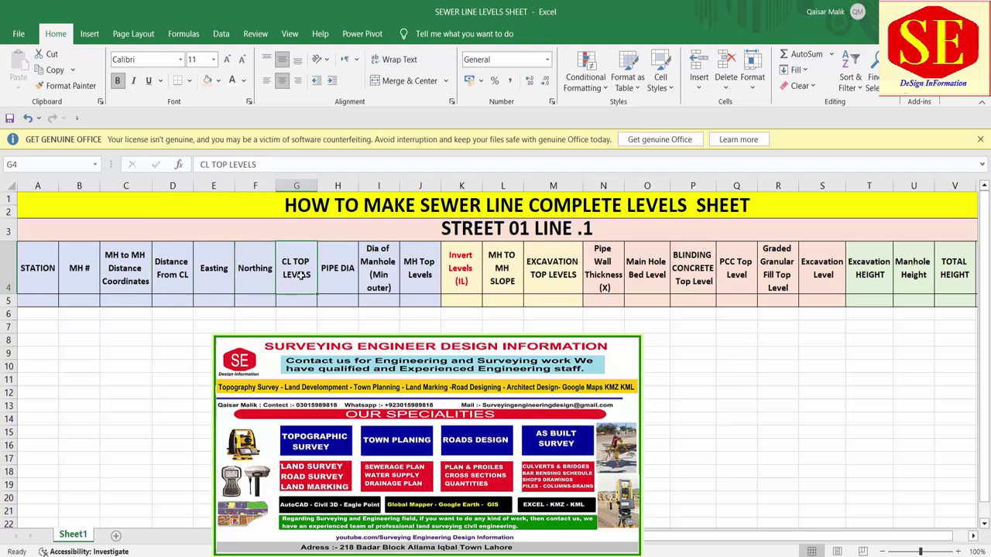
left_click_drag(293, 312, 296, 326)
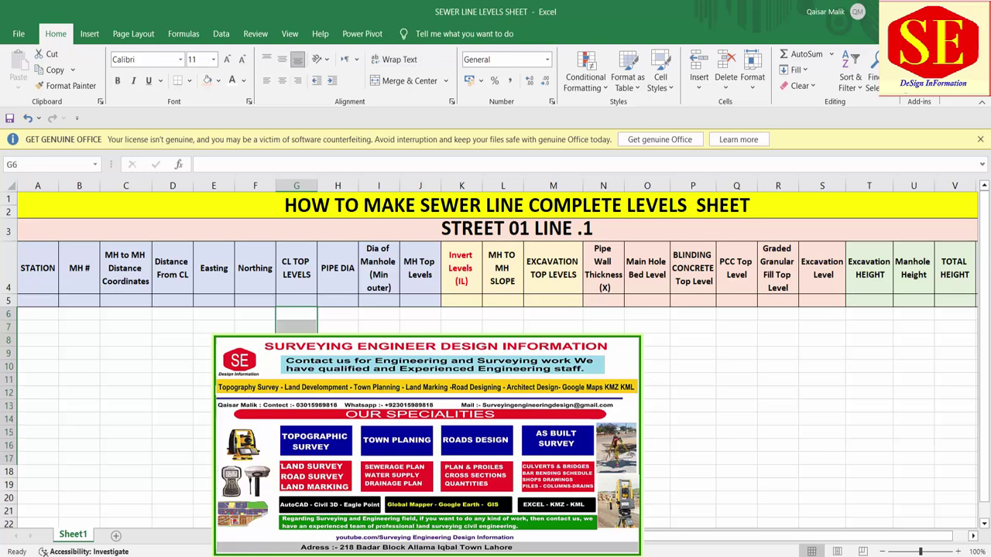
Review headings PIPE DIA through Invert Levels, then select those from Pipe Wall Thickness onward
left_click(341, 280)
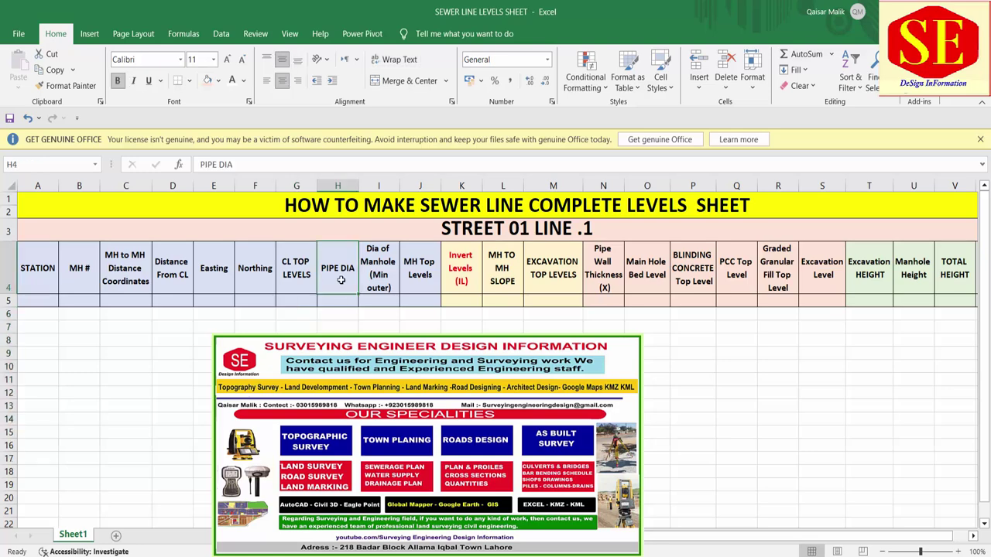
left_click(372, 273)
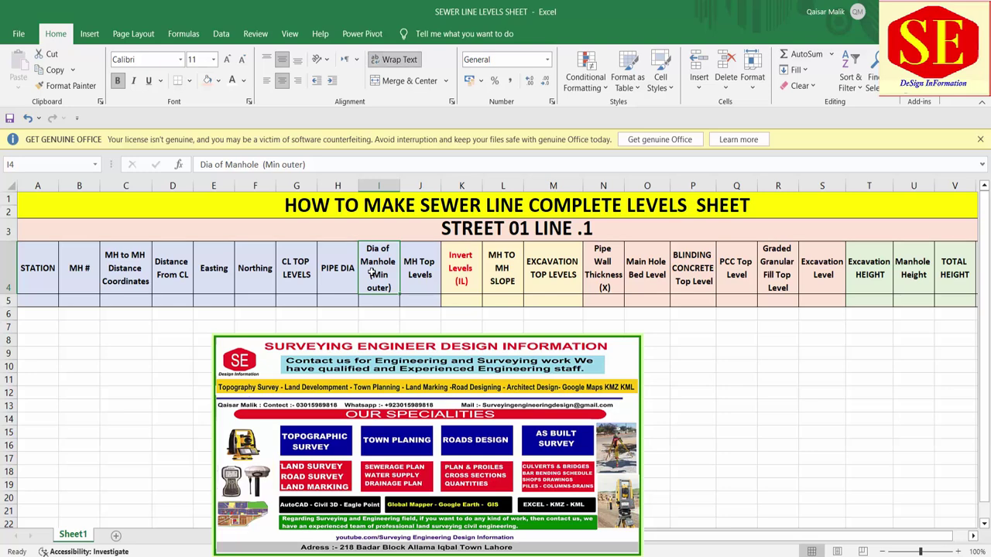
left_click(415, 273)
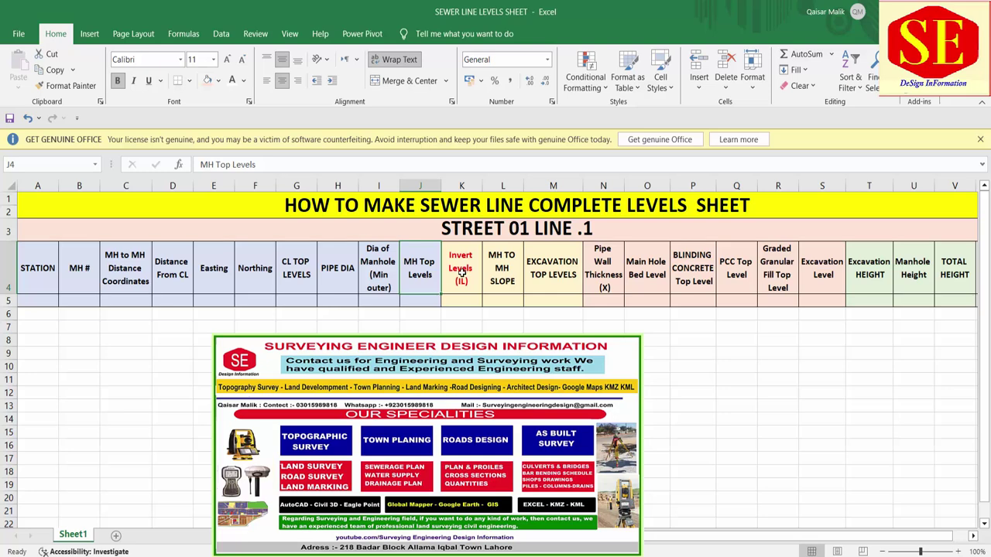
left_click(464, 272)
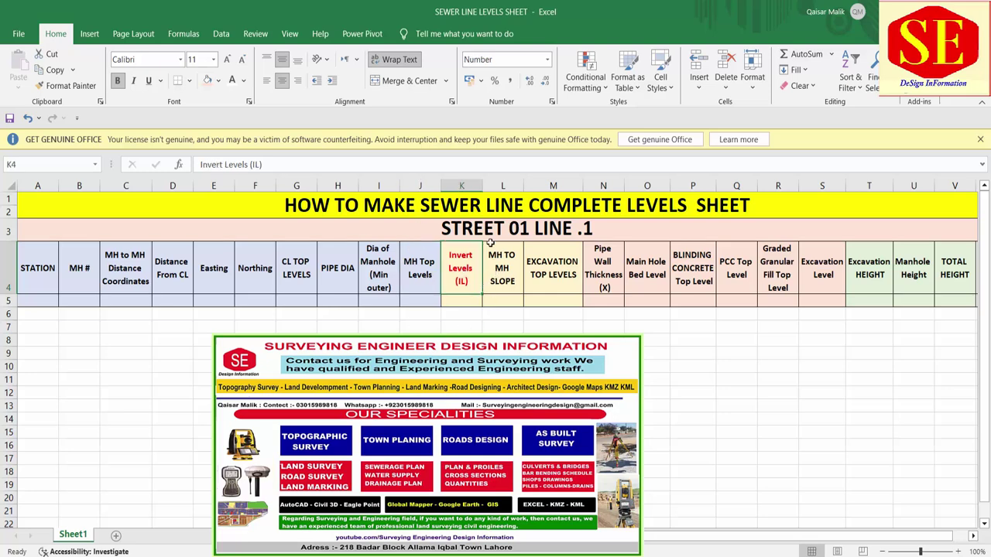
left_click(544, 313)
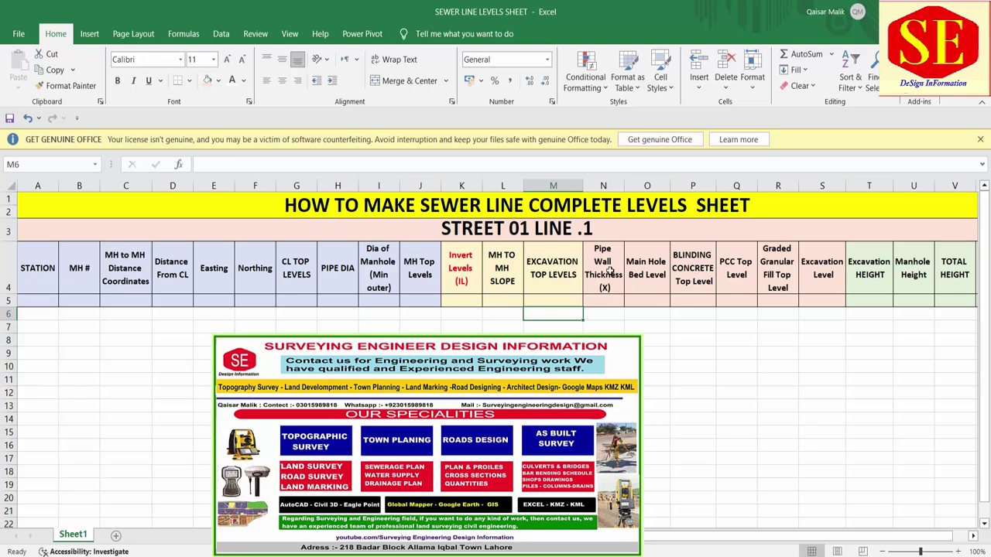
mouse_move(604, 276)
left_mouse_down()
mouse_move(819, 281)
mouse_move(910, 271)
left_mouse_up()
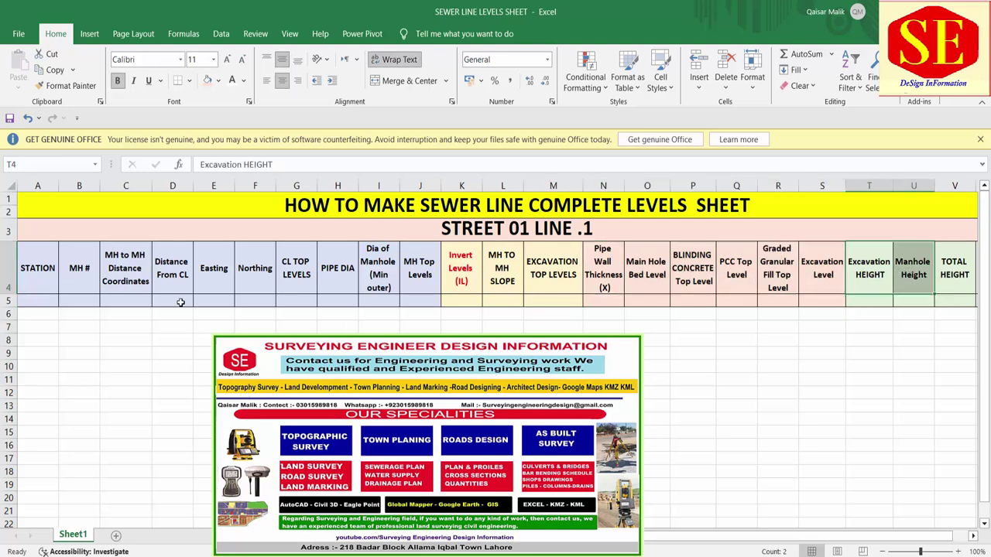
Label cells A5 through F5 with the letters A to F, dropping AutoComplete suggestions
key("ctrl+Home")
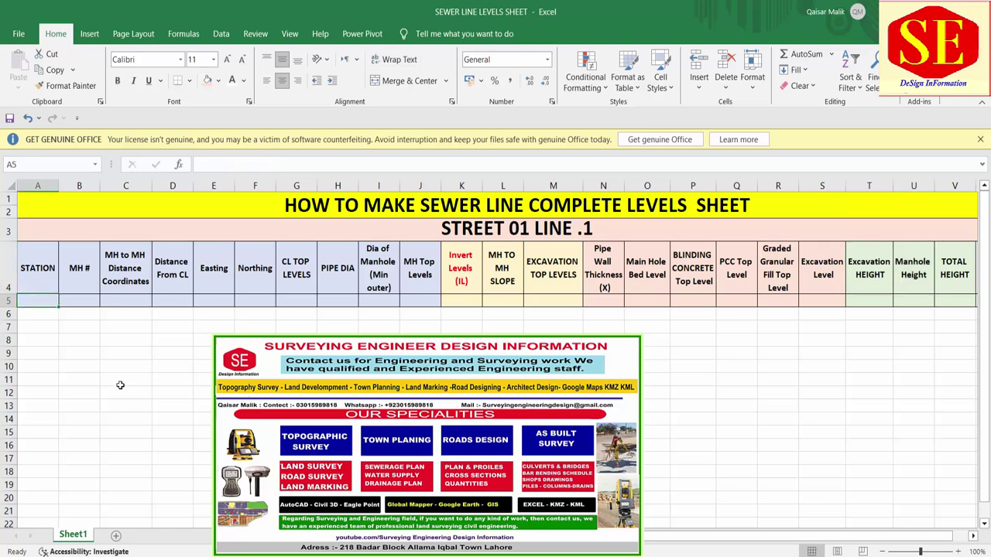
type("A")
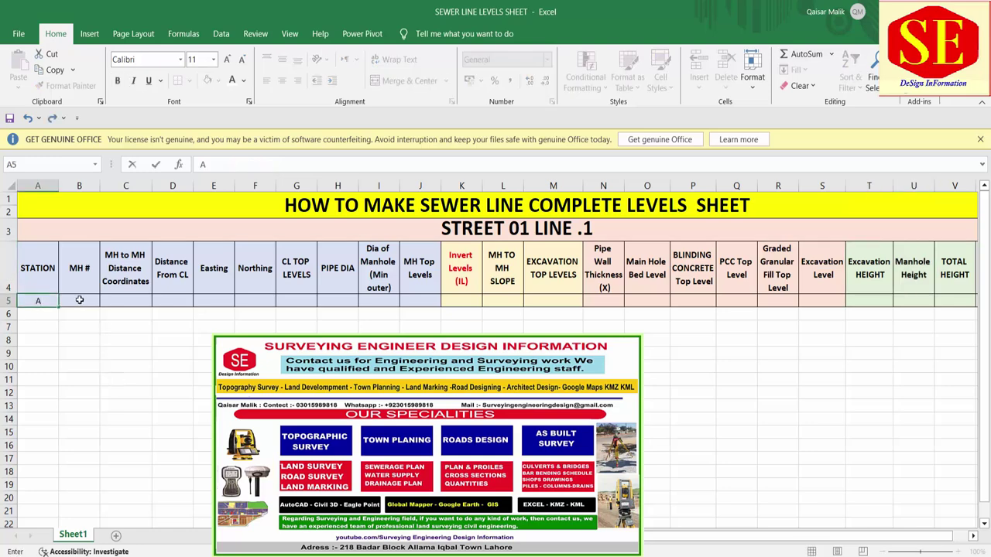
left_click(98, 301)
type("B")
left_click(116, 300)
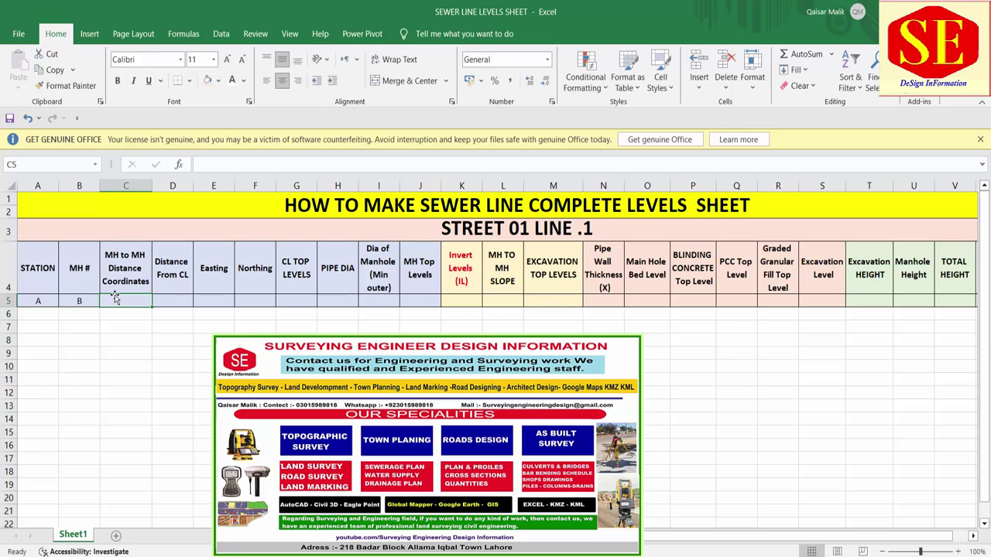
type("C")
left_click(176, 296)
type("D")
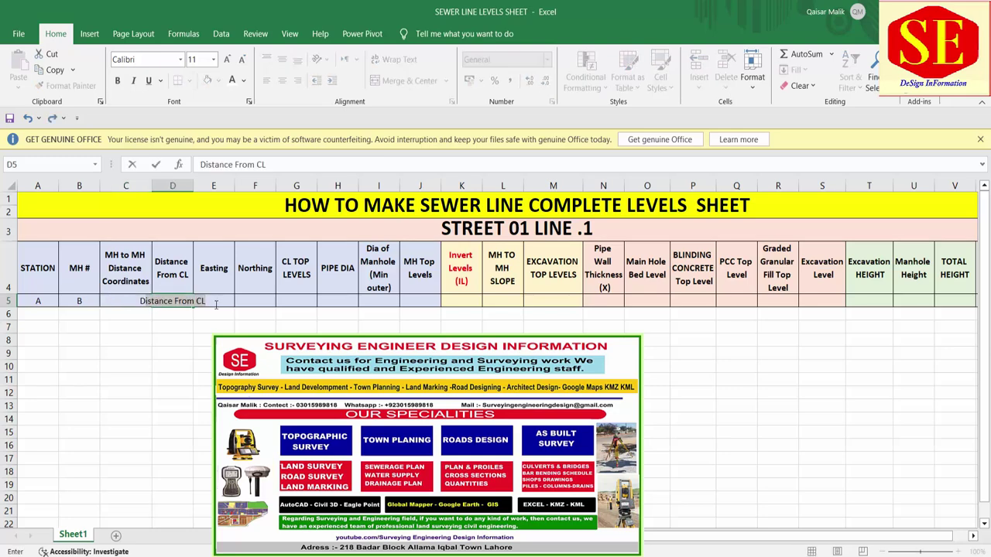
key("BackSpace")
left_click(210, 300)
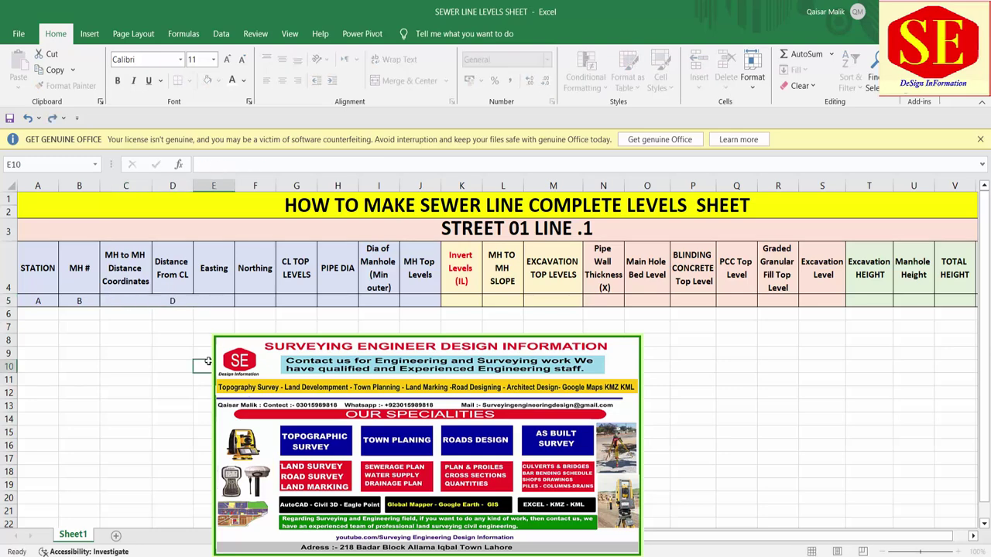
left_click(125, 301)
type("CEasting")
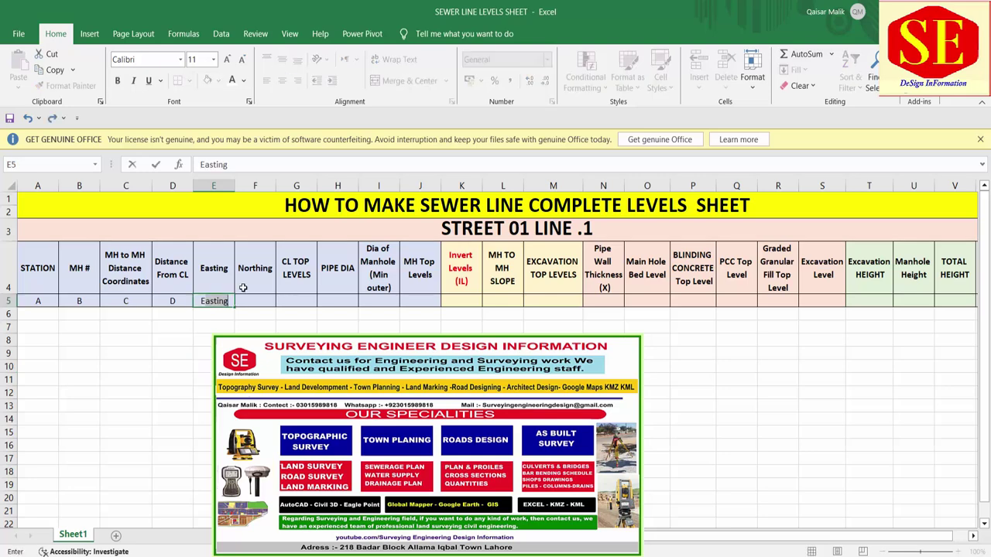
key("BackSpace")
left_click(244, 296)
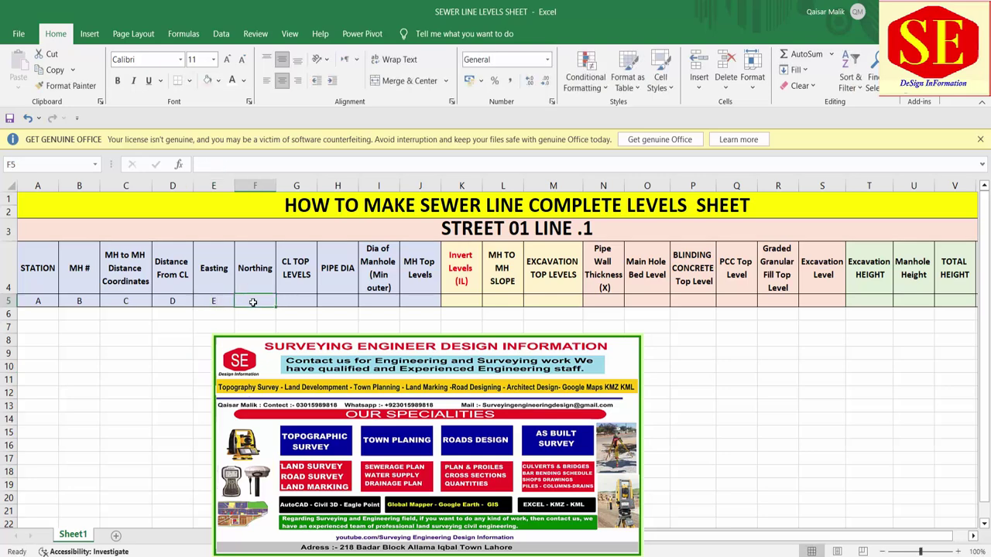
type("F")
key("Return")
Label cells G5 through N5 with the letters G to N
left_click(296, 302)
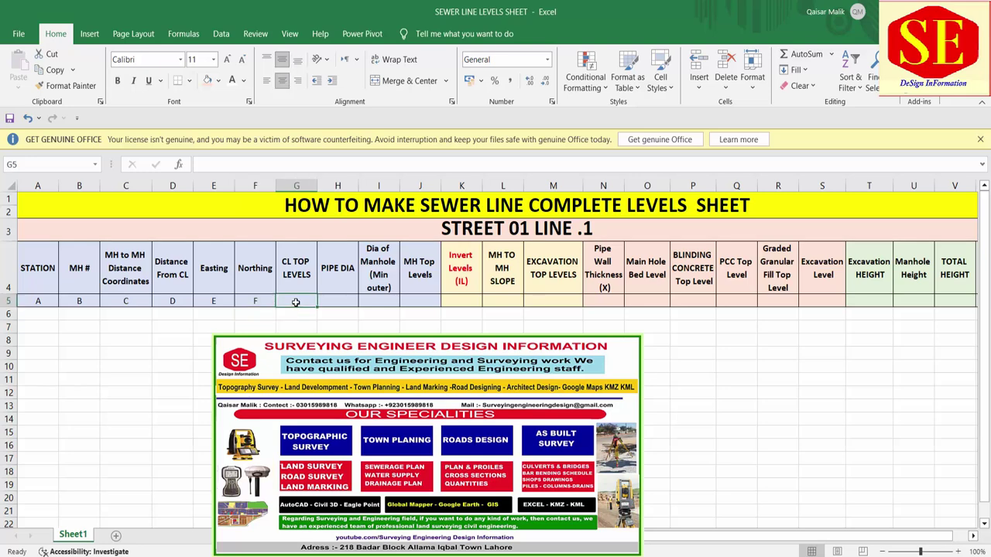
type("G")
left_click(337, 300)
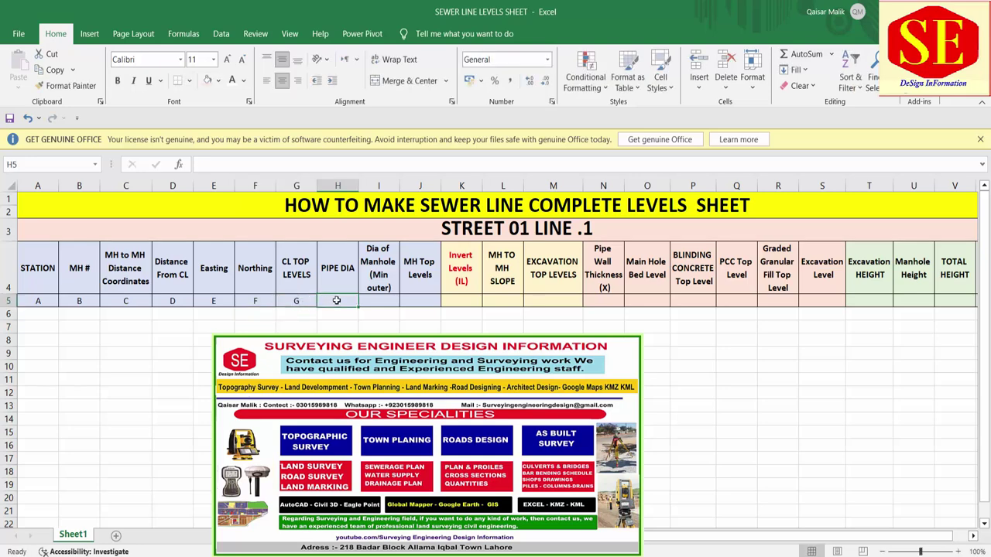
type("H")
key("Tab")
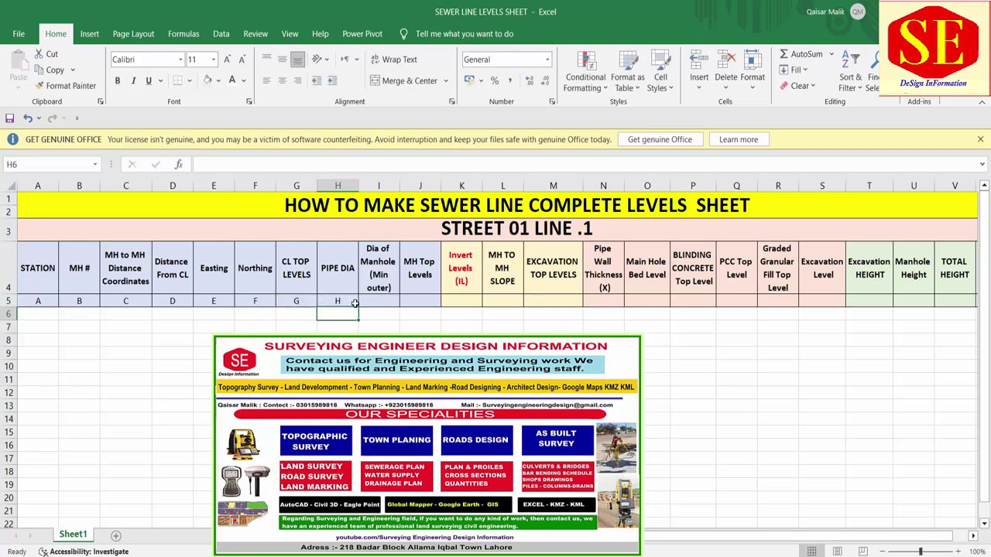
type("I")
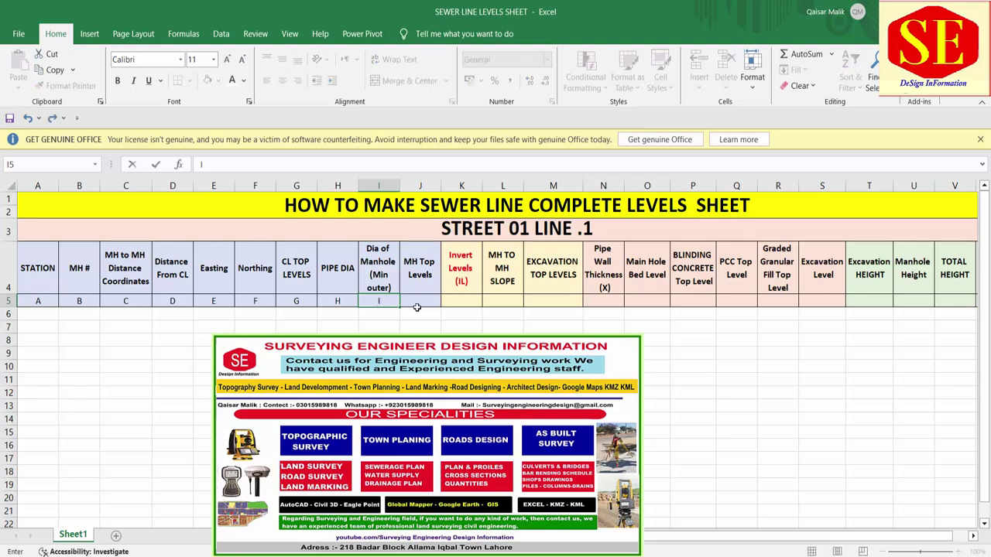
left_click(415, 301)
type("J")
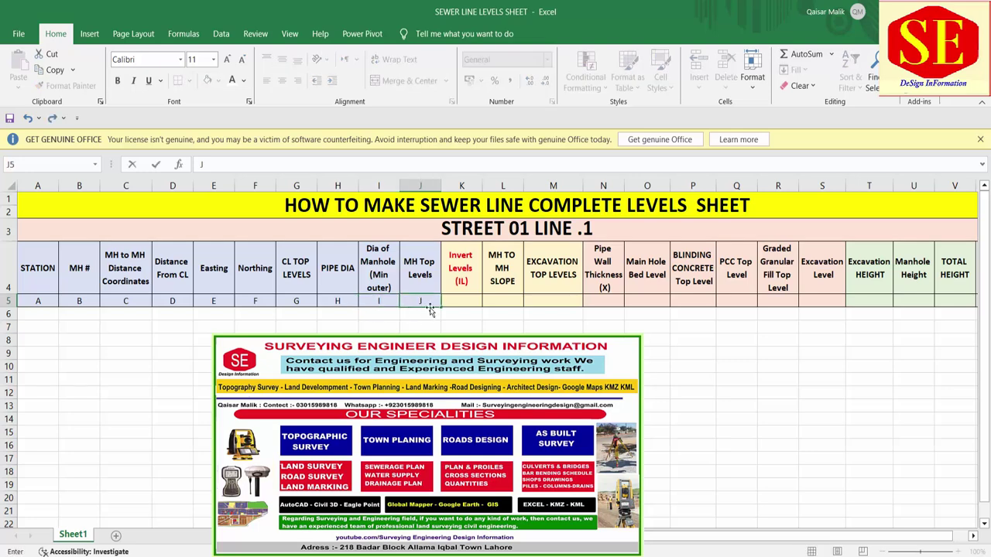
left_click(469, 301)
type("K")
key("Return")
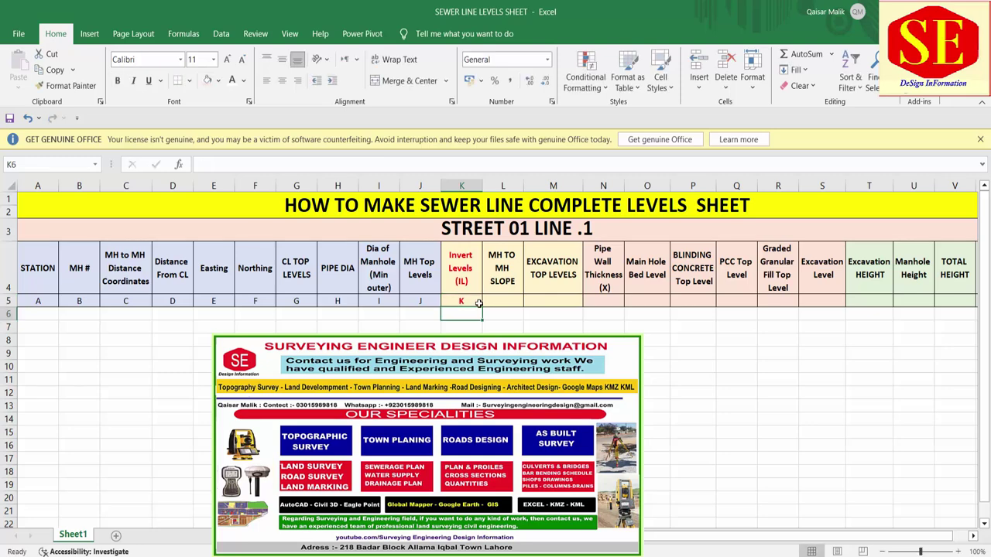
left_click(502, 299)
type("L")
left_click(543, 297)
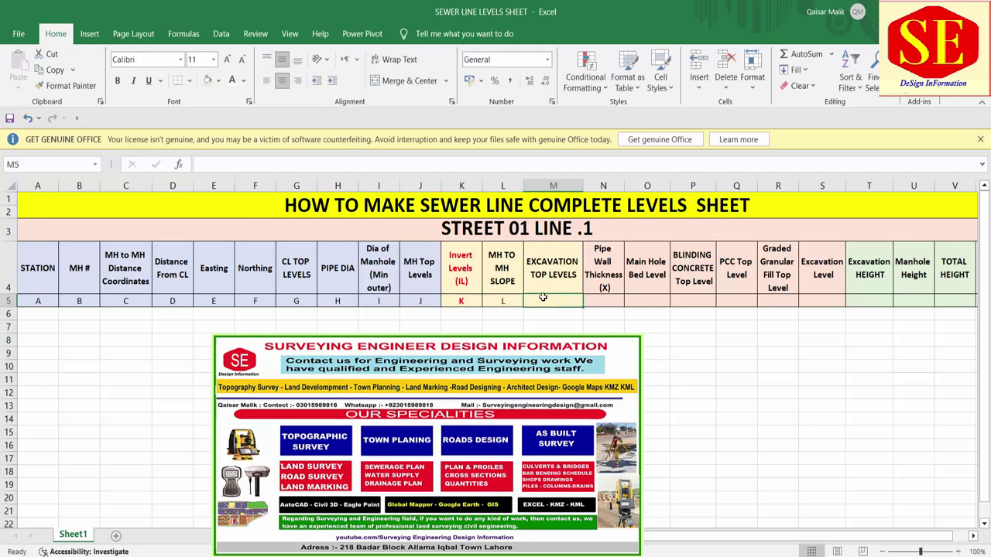
type("M")
left_click(590, 299)
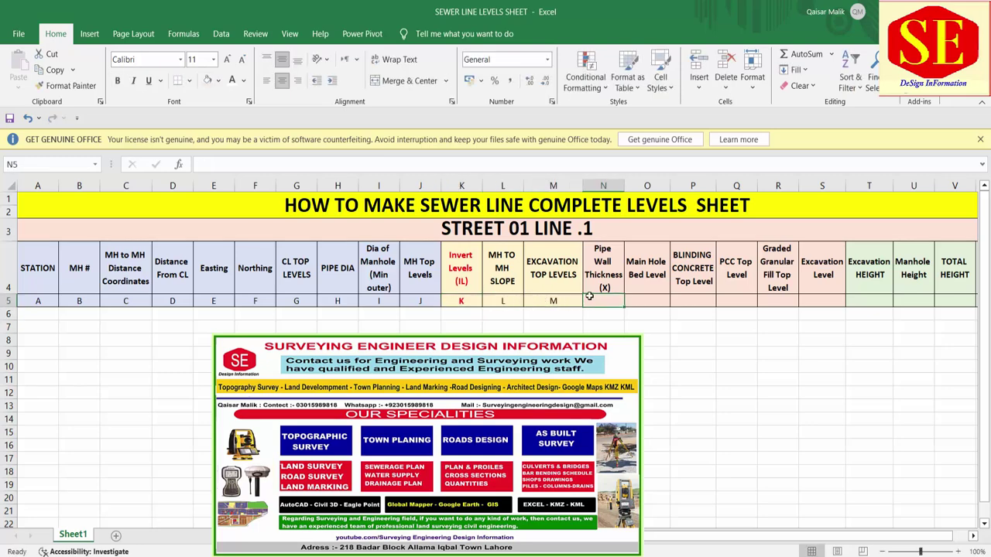
type("N")
Label cells O5 through V5 with O to V, ending with V under TOTAL HEIGHT
left_click(657, 298)
type("O")
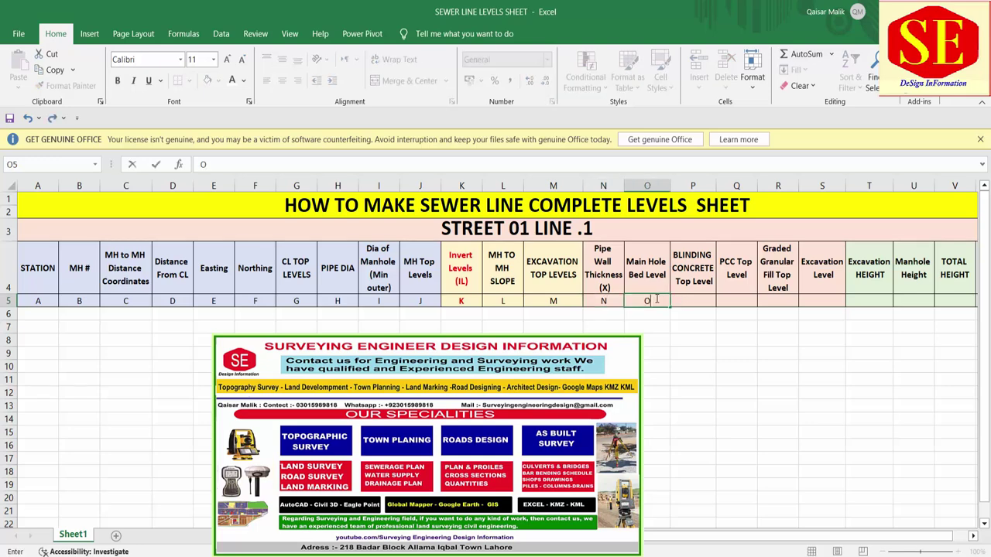
left_click(685, 300)
type("P")
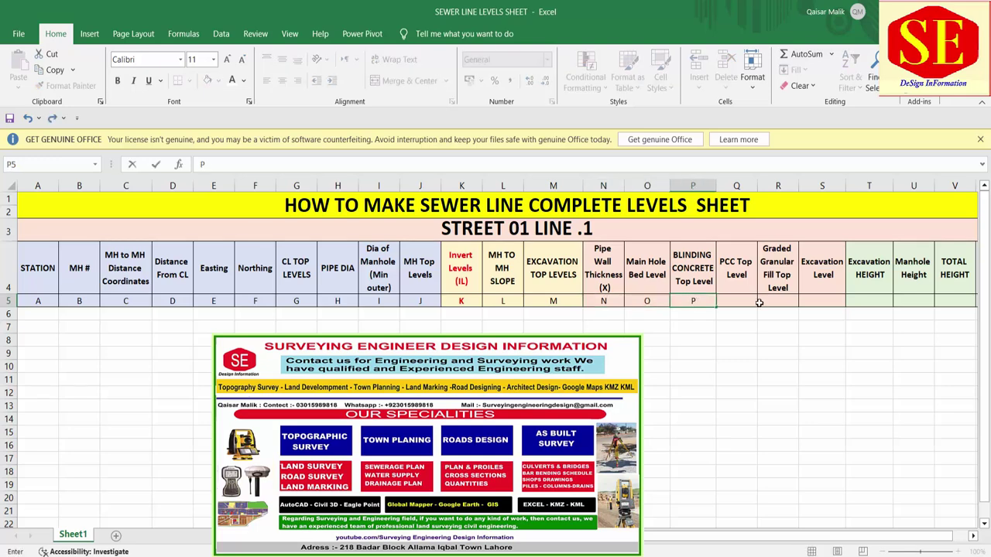
left_click(727, 298)
type("Q")
left_click(772, 300)
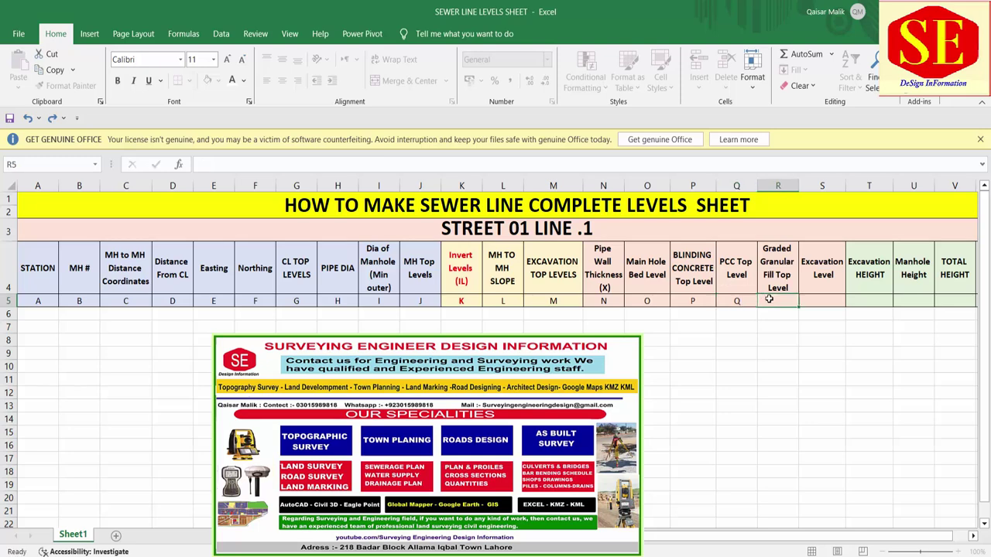
type("R")
left_click(815, 304)
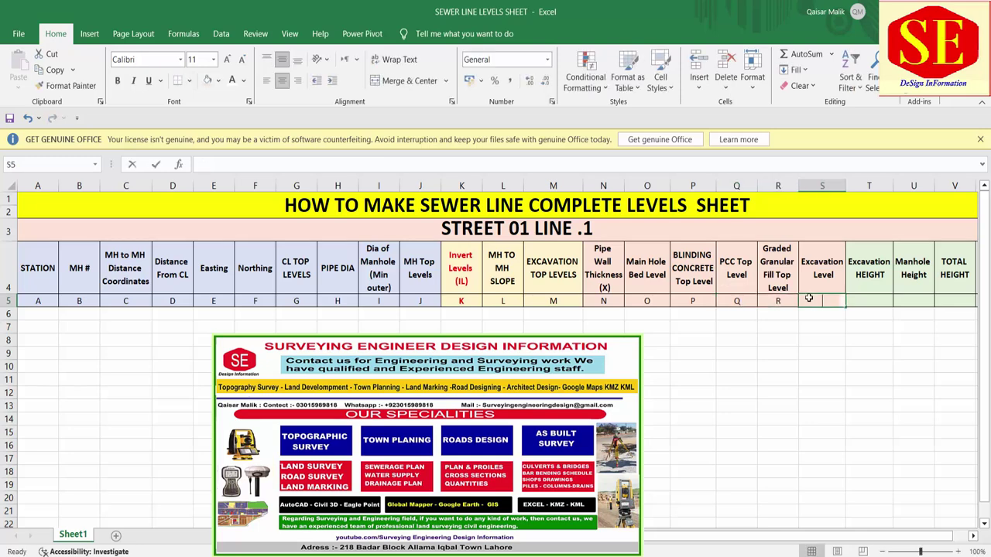
type("S")
left_click(850, 303)
type("T")
left_click(909, 303)
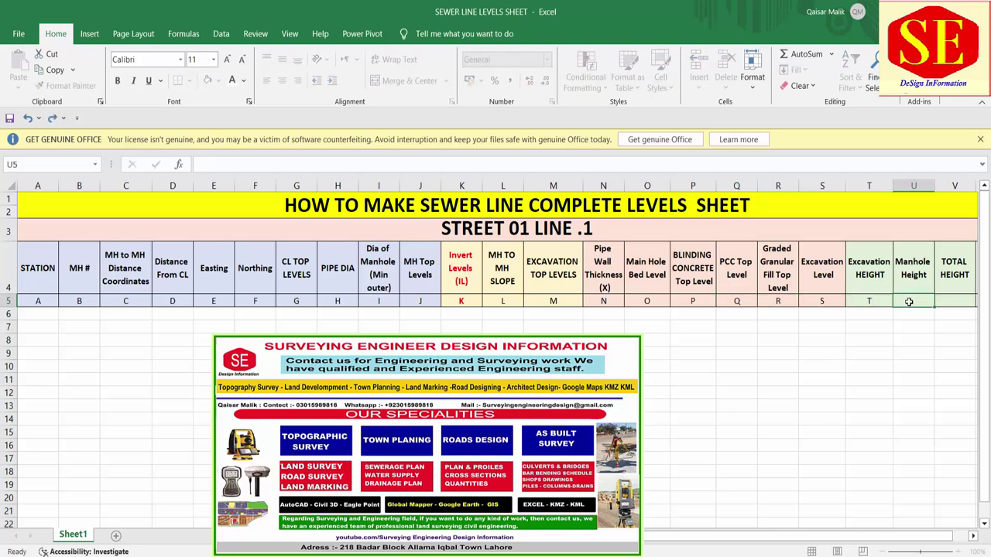
type("U")
left_click(938, 304)
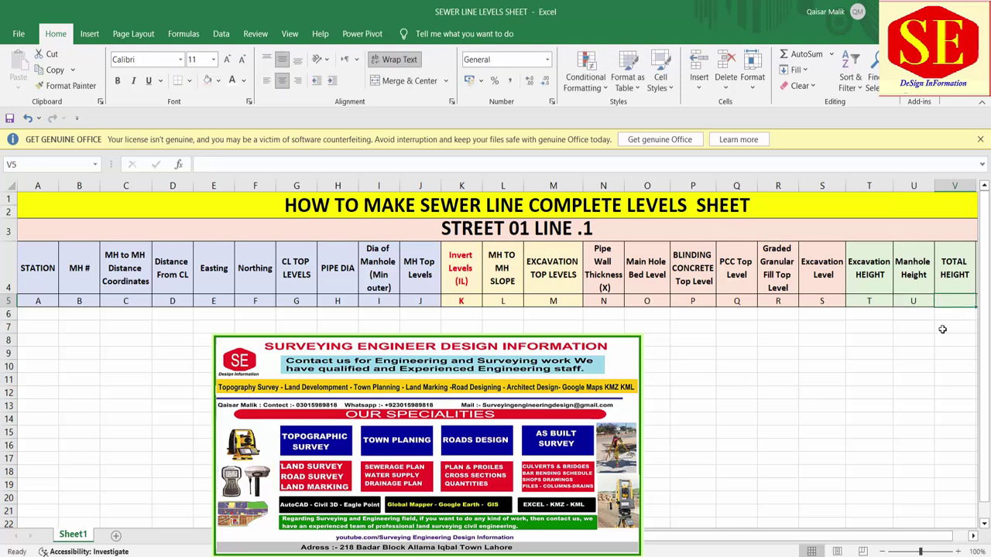
type("V")
left_click_drag(845, 534, 847, 535)
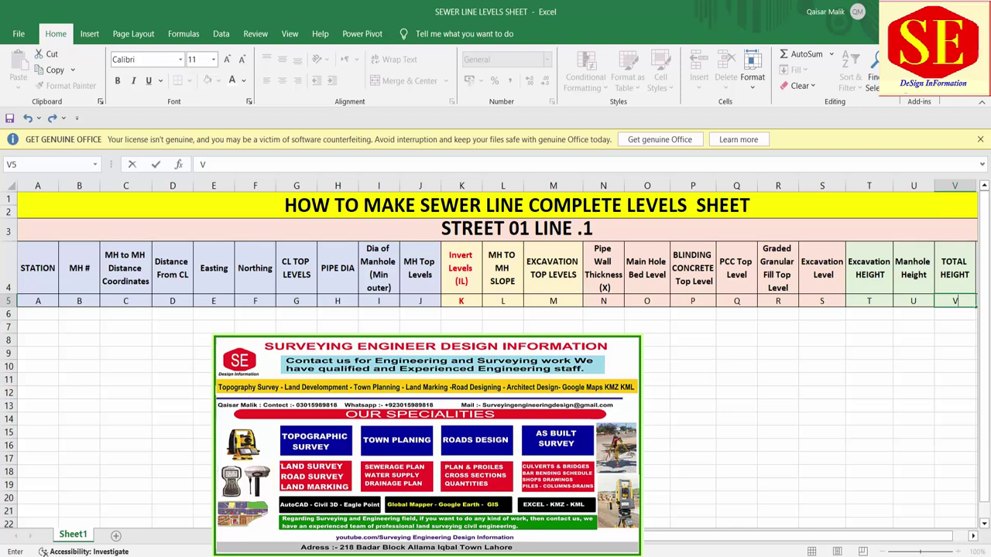
left_click(75, 325)
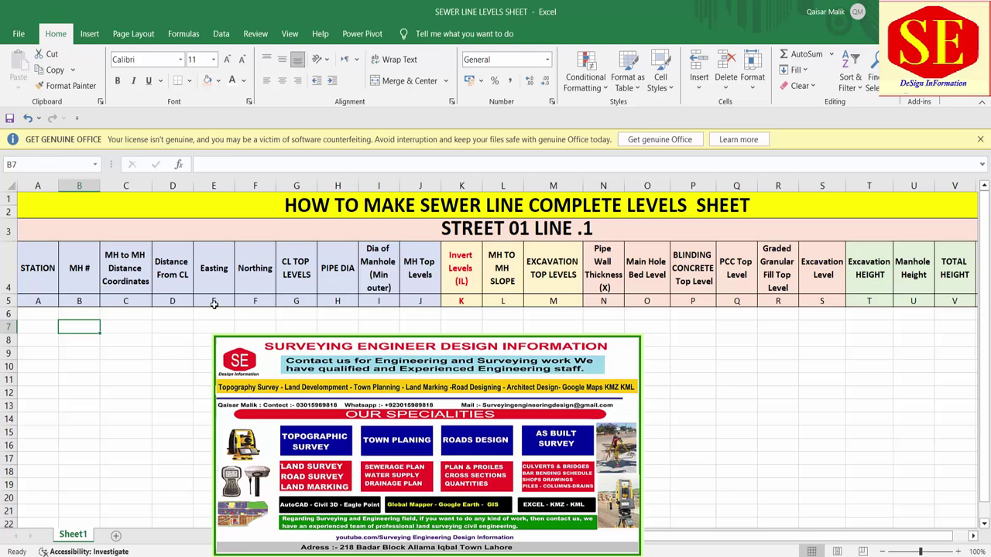
Check the E5, F5 and I5 labels, then select the header row A4:U4
left_click(214, 301)
left_click(257, 302)
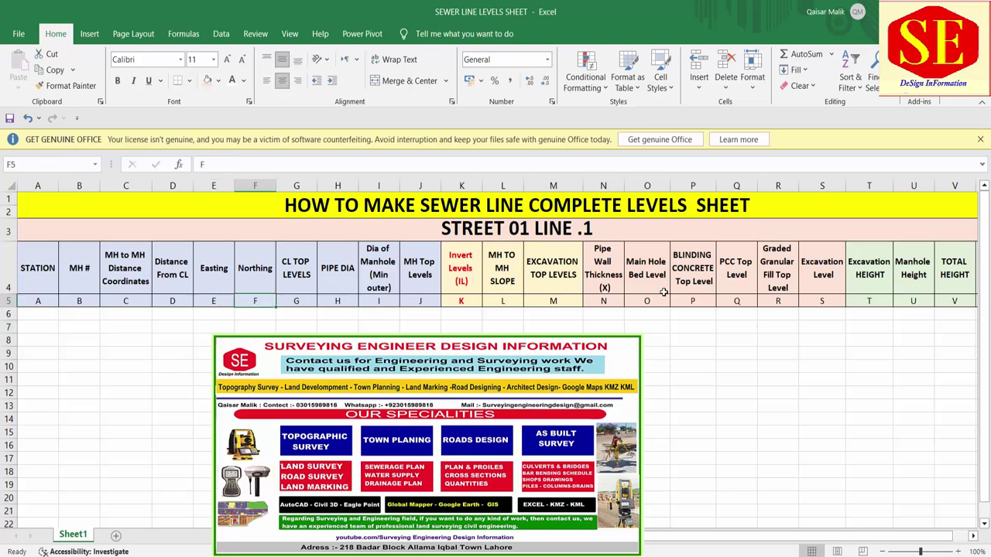
left_click(391, 301)
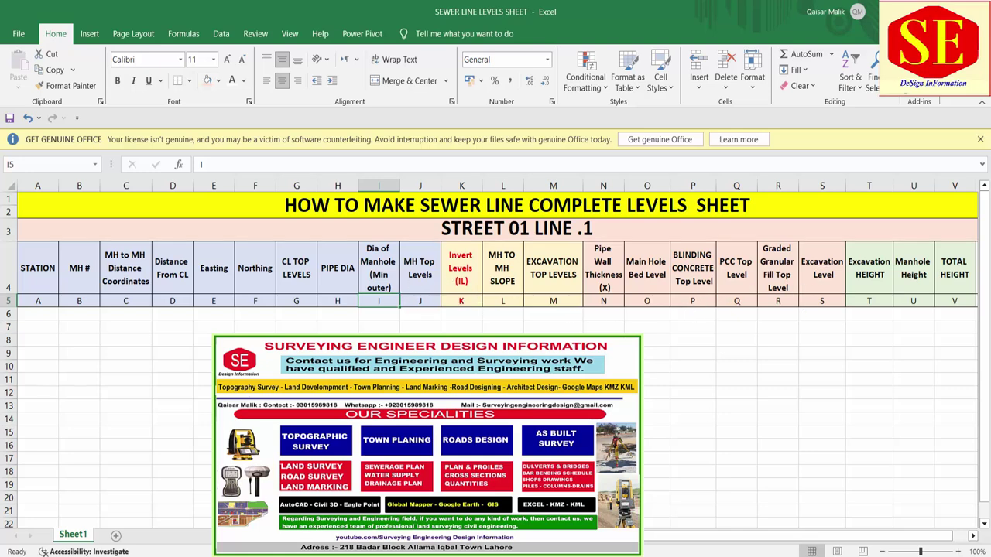
left_click_drag(38, 279, 896, 275)
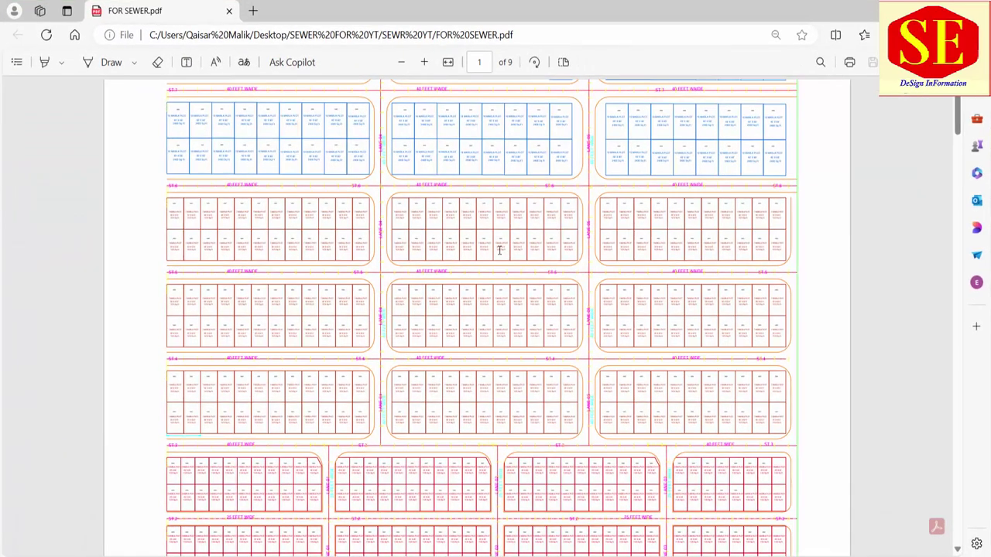
Scroll FOR SEWER.pdf to page 4 and move left to the Section A-A manhole detail
scroll(499, 249, "down", 10)
scroll(499, 249, "down", 3)
scroll(499, 249, "down", 3)
scroll(500, 249, "down", 3)
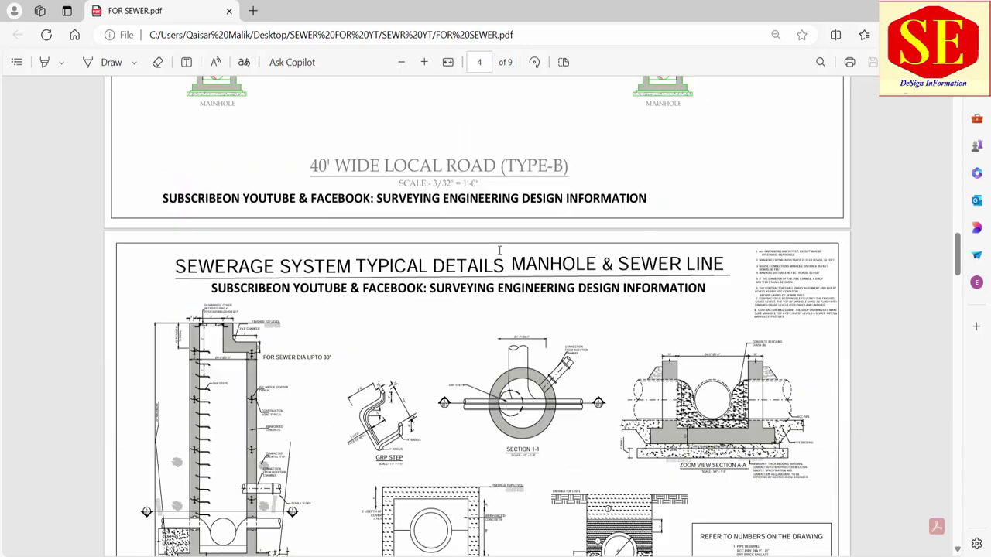
scroll(499, 249, "down", 3)
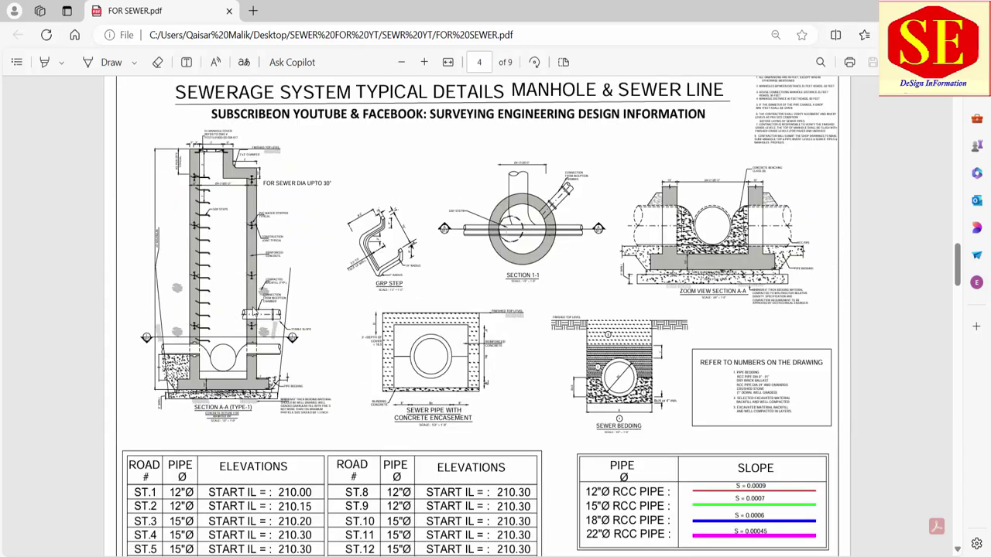
scroll(355, 411, "up", 3)
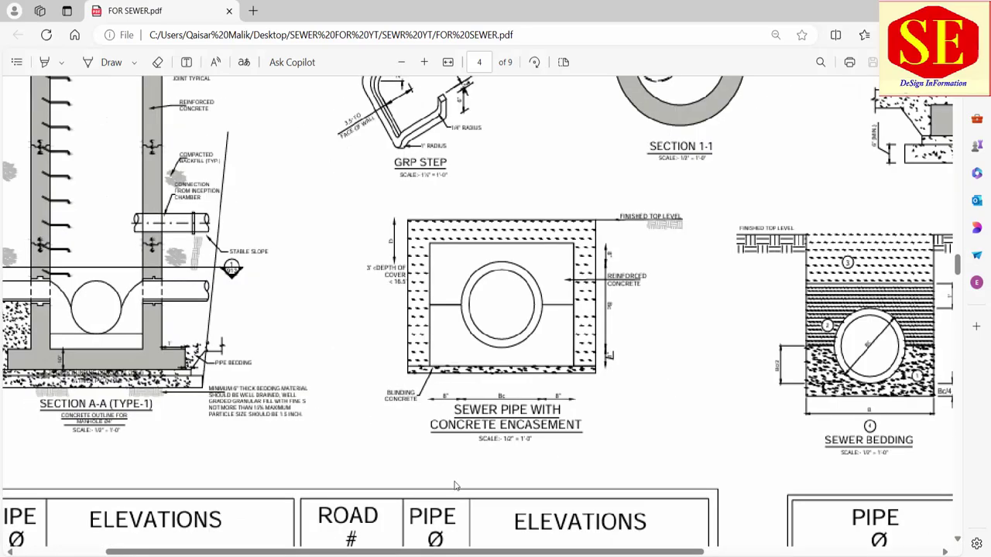
scroll(455, 485, "up", 5)
scroll(455, 485, "up", 5)
scroll(267, 328, "up", 5)
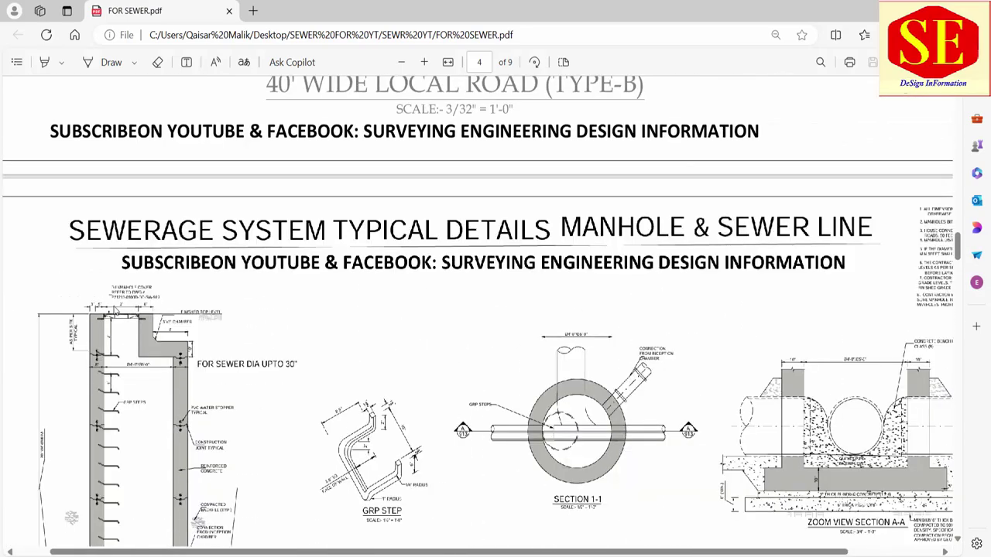
scroll(142, 313, "down", 2)
scroll(201, 377, "down", 4)
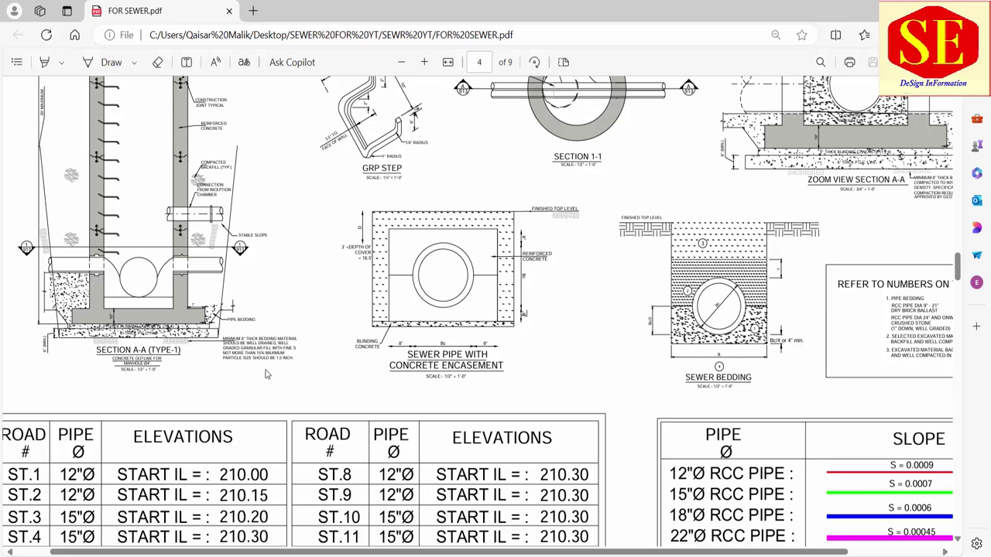
scroll(266, 374, "up", 3)
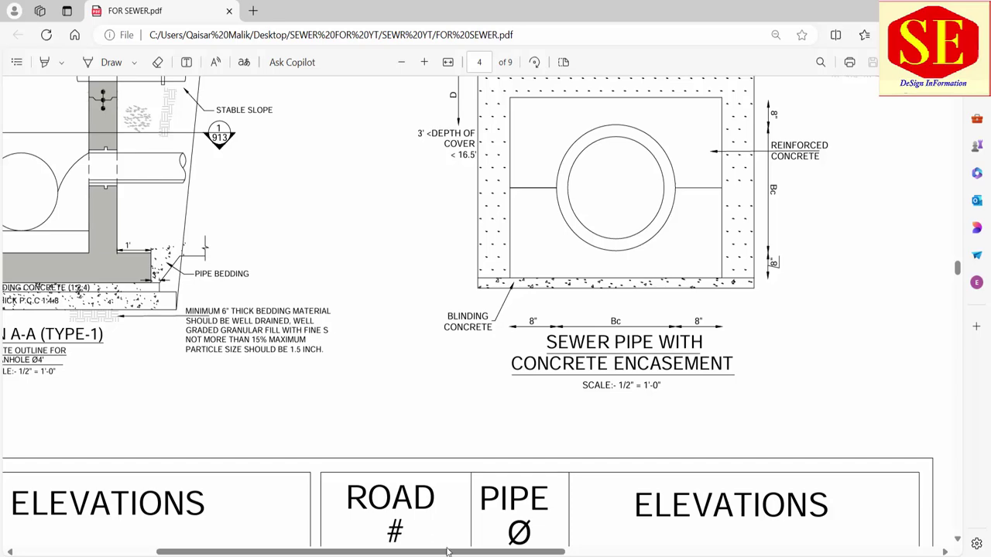
scroll(417, 317, "left", 4)
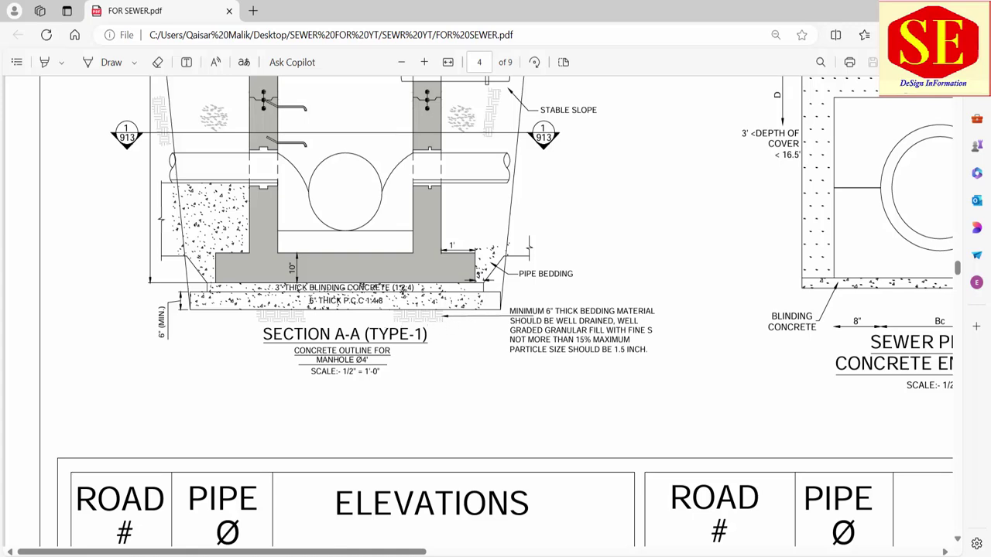
Select the 6" THICK P.C.C 1:4:8 and 3" THICK BLINDING CONCRETE bedding notes
left_click_drag(310, 301, 382, 302)
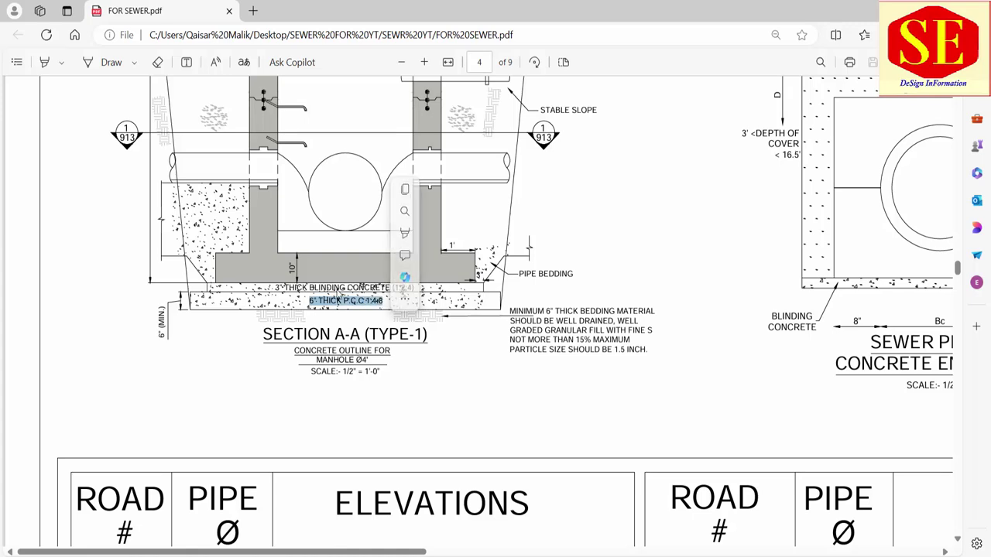
mouse_move(310, 301)
left_mouse_down()
mouse_move(347, 316)
mouse_move(309, 303)
left_mouse_up()
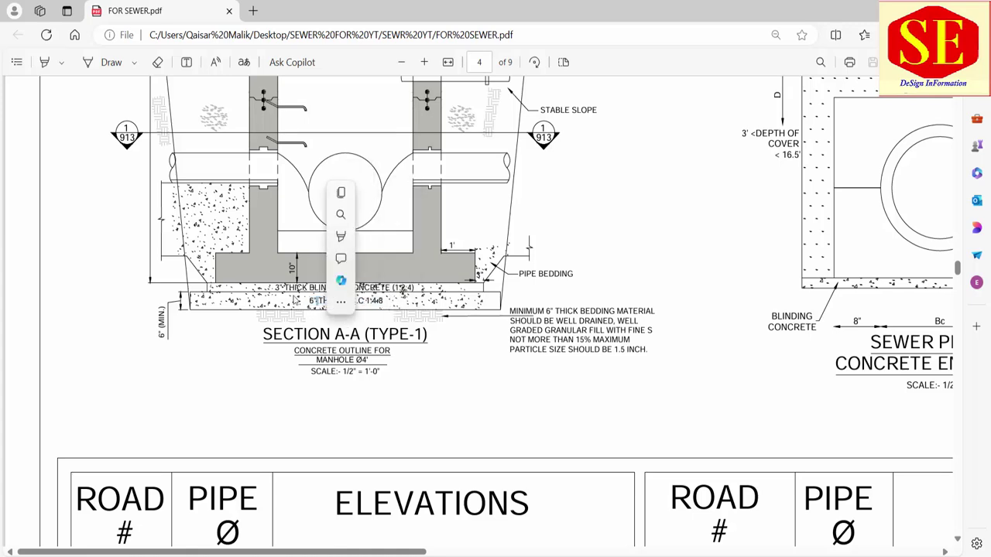
left_click_drag(415, 288, 278, 288)
mouse_move(392, 283)
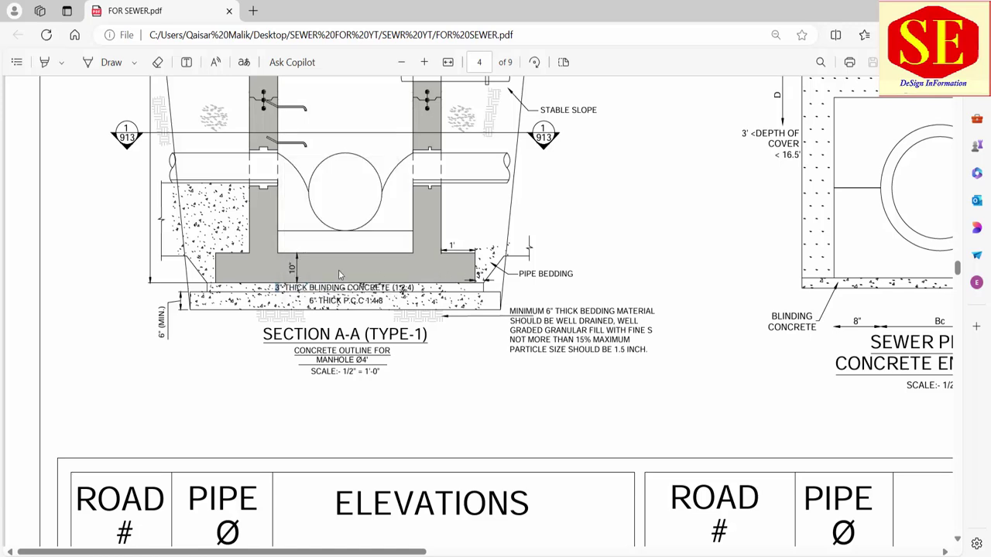
scroll(333, 271, "up", 2)
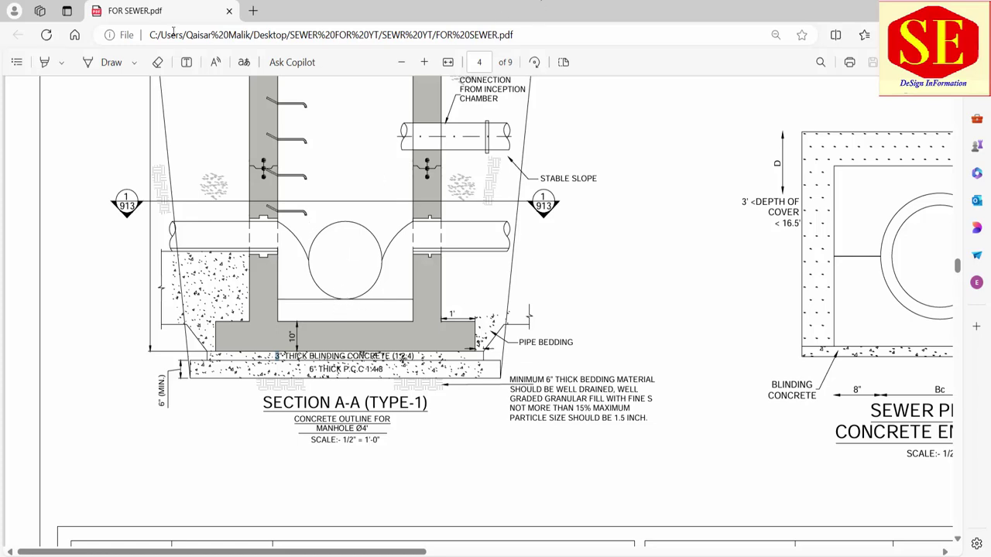
Mark the pipe circle in Section A-A with an ink stroke and an IL text label
left_click(111, 62)
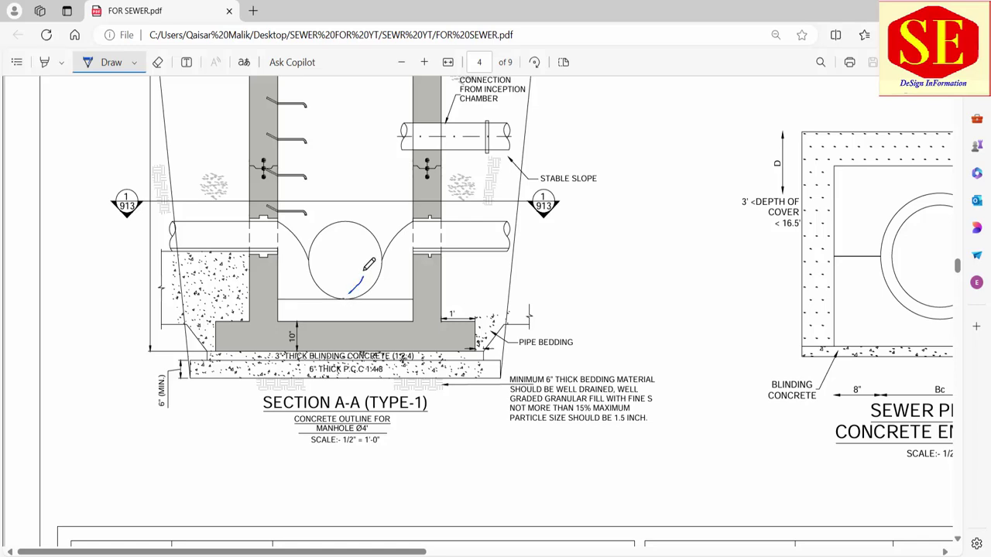
left_click_drag(363, 270, 364, 268)
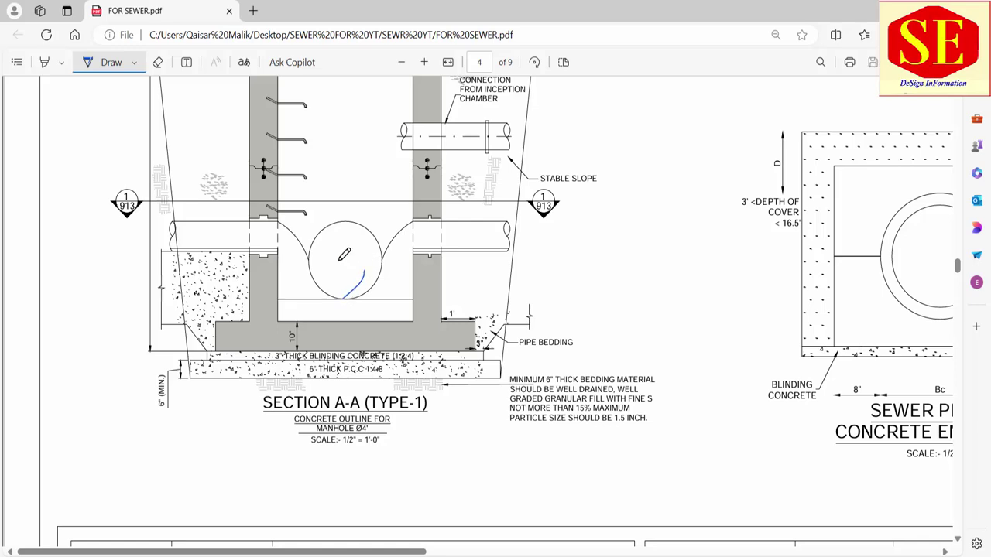
left_click(186, 64)
left_click(315, 263)
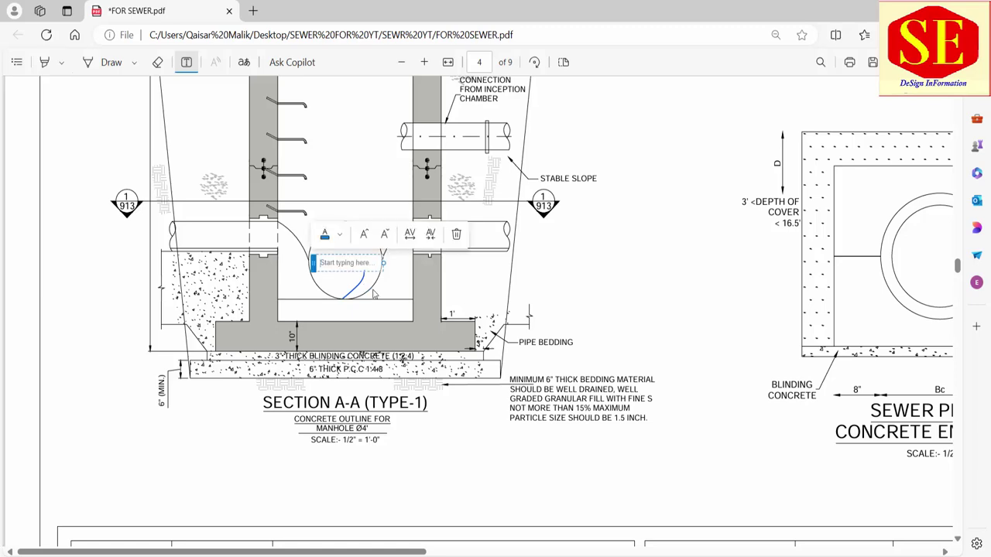
type("IL")
left_click(371, 303)
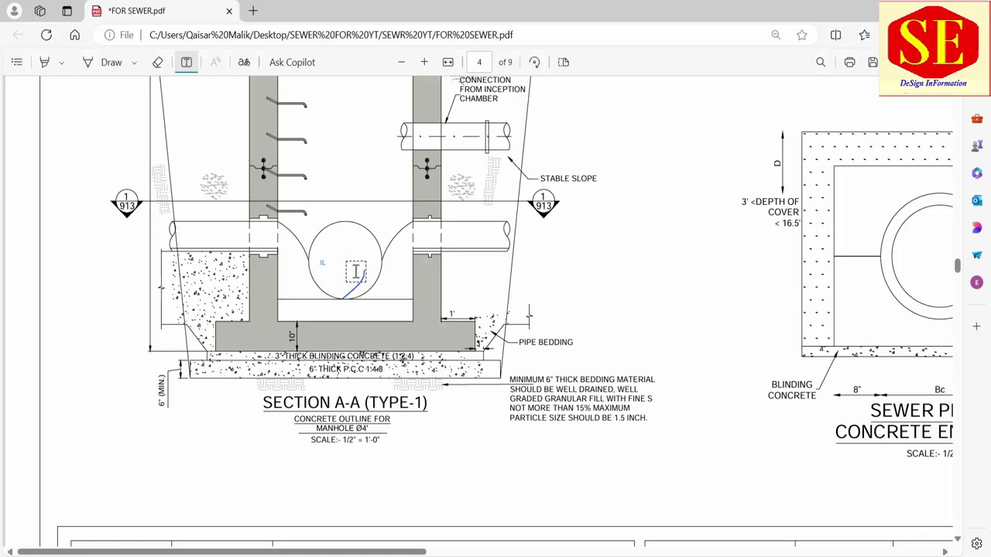
Scroll to review the annotated section and bring up the Excel workbook previews
scroll(361, 250, "down", 2)
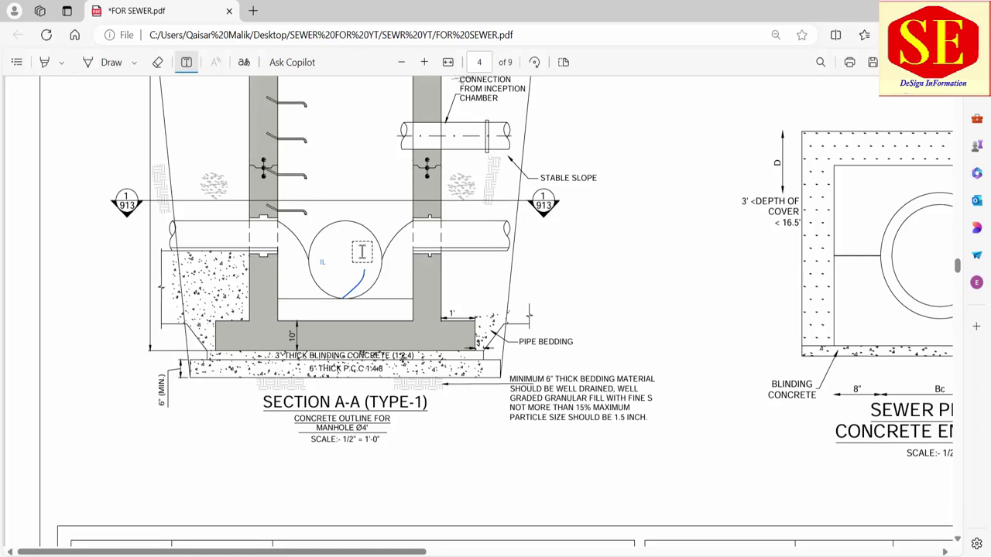
scroll(361, 250, "down", 3, "ctrl")
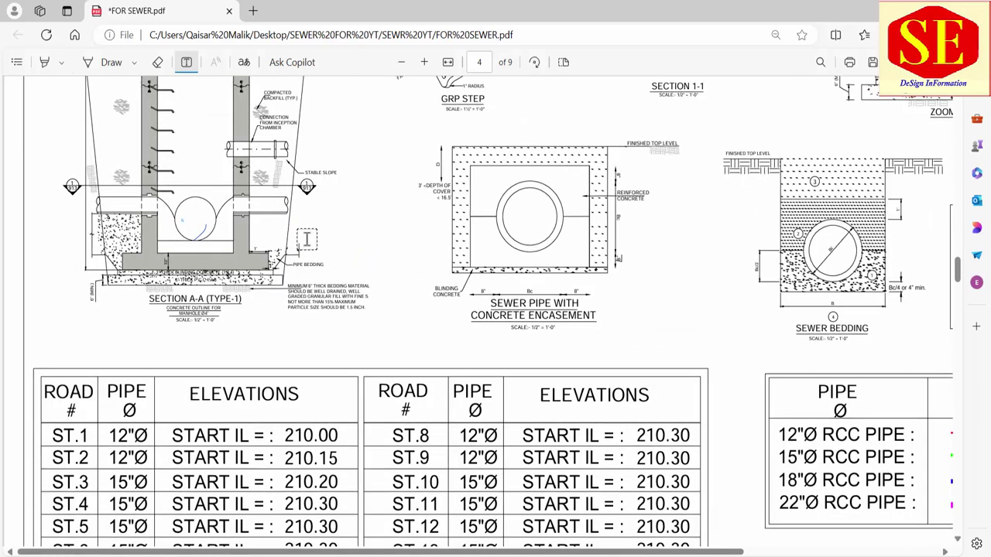
scroll(167, 284, "up", 2)
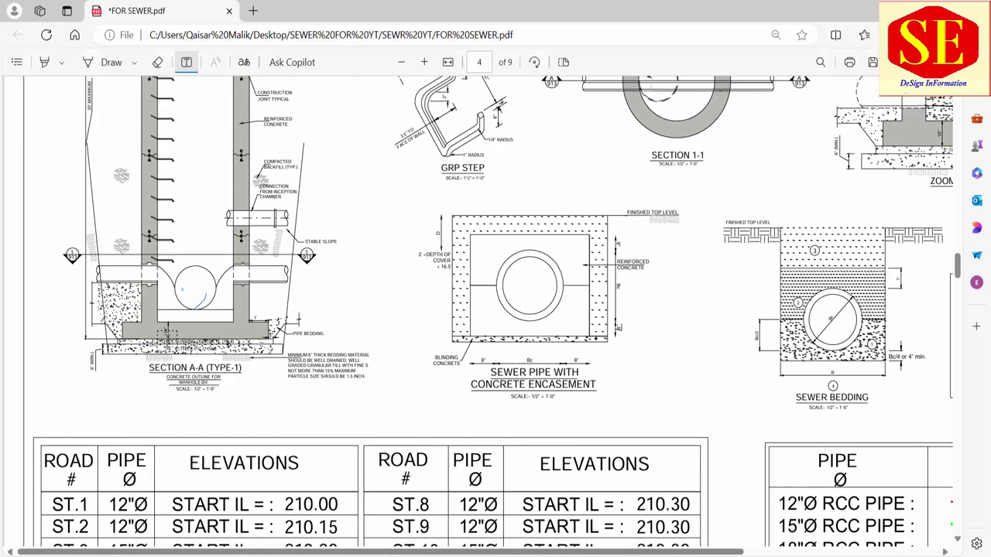
left_click(582, 556)
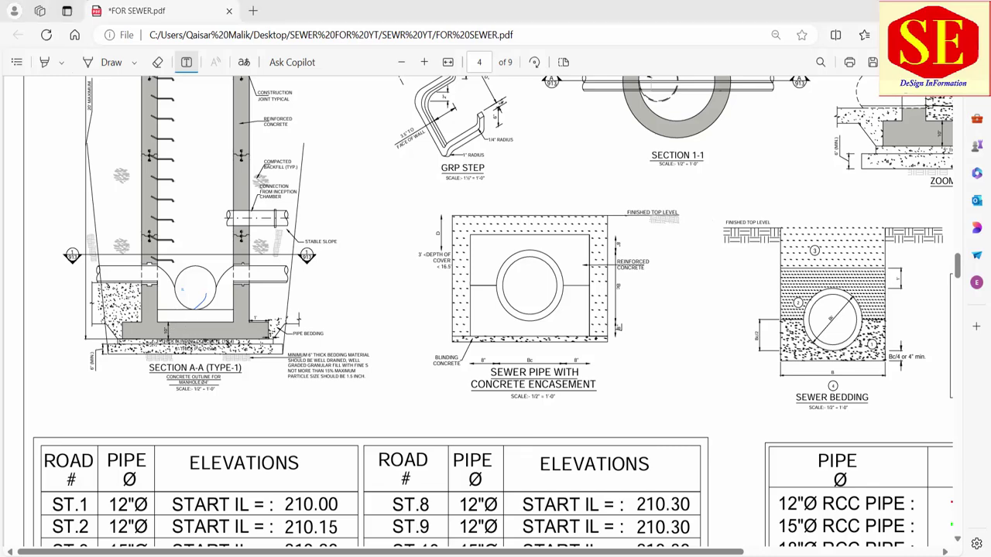
Bring SEWER LINE LEVELS SHEET forward and review headings N4 through R4 with their row-5 letters
left_click(541, 511)
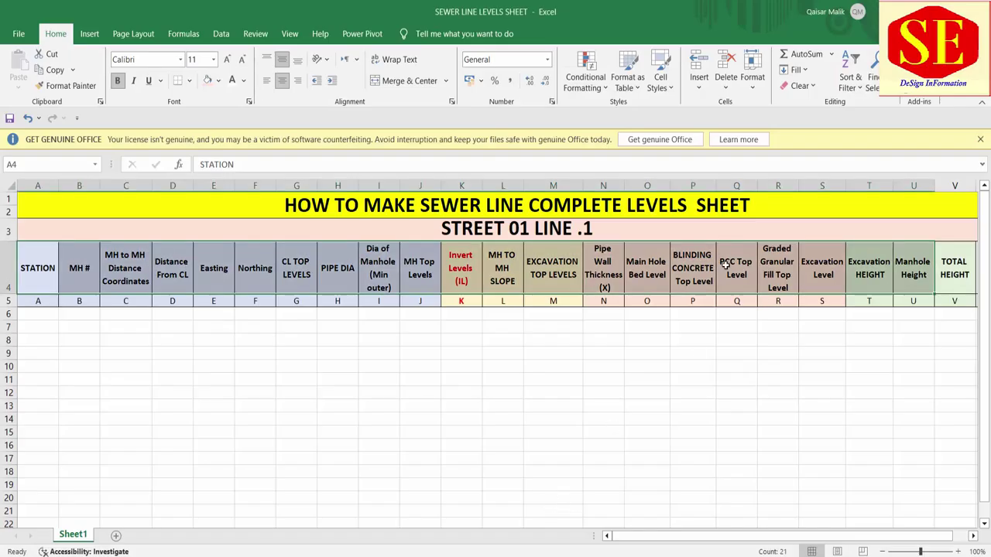
left_click(695, 265)
left_click_drag(745, 537, 760, 537)
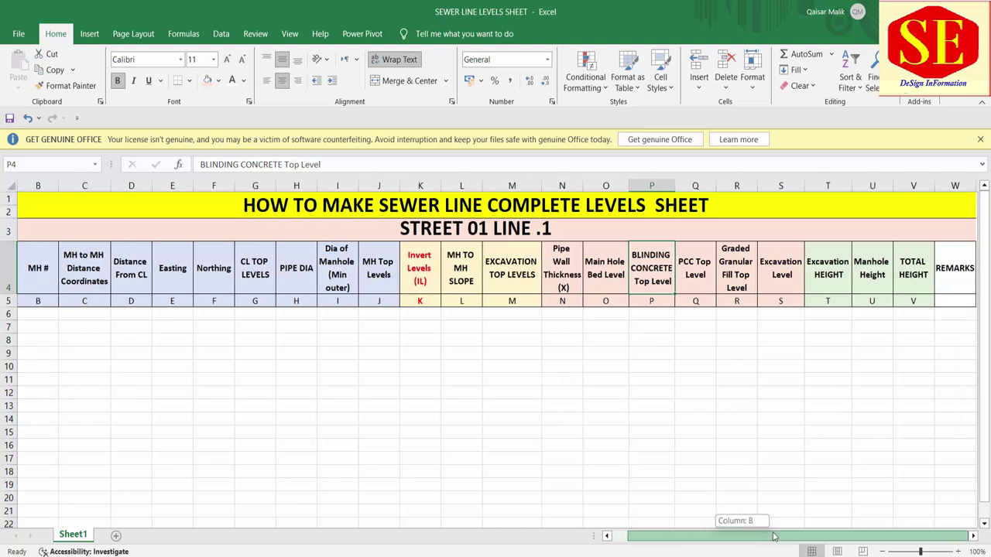
left_click(562, 269)
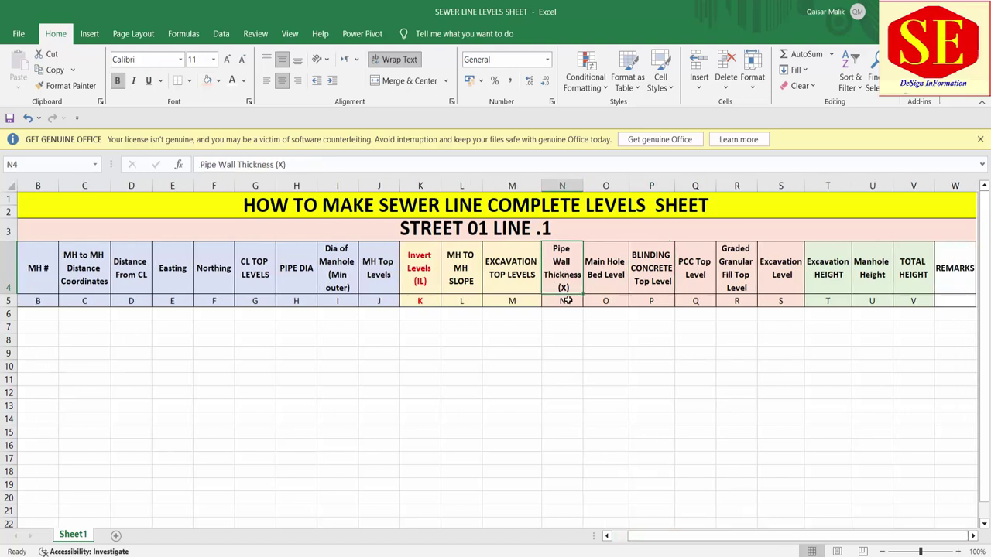
left_click(614, 269)
left_click(609, 301)
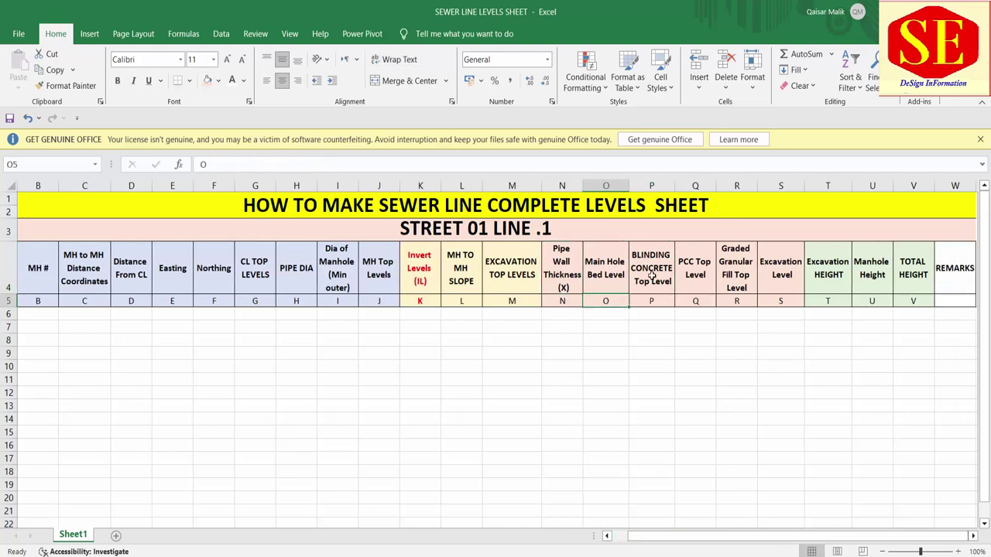
left_click(653, 274)
left_click(652, 300)
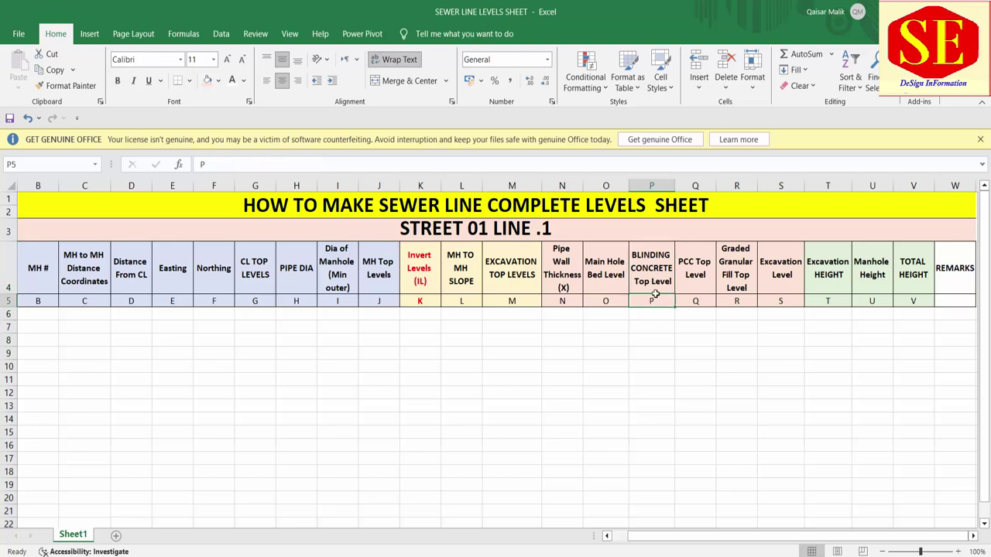
left_click(702, 266)
left_click(743, 271)
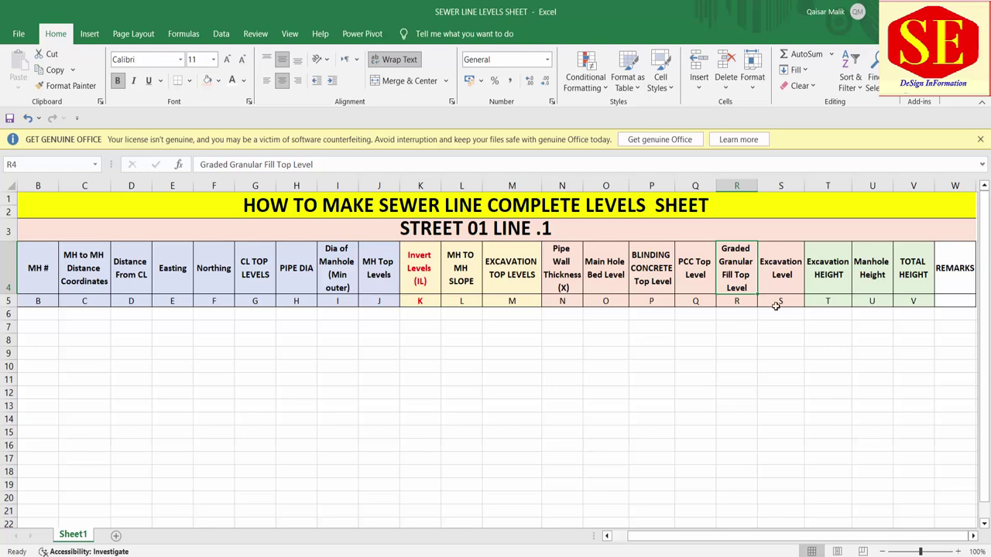
left_click_drag(567, 270, 748, 287)
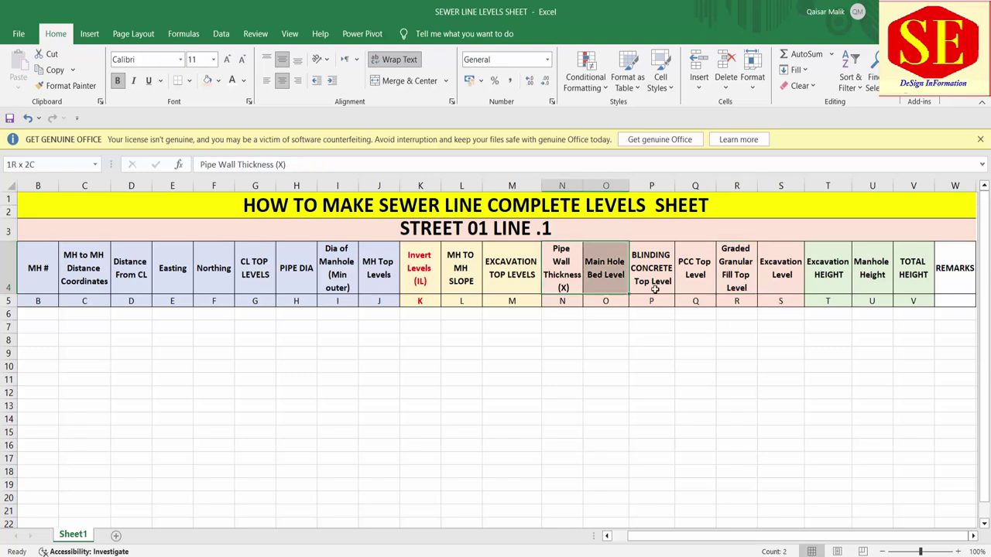
Review the Excavation Level to TOTAL HEIGHT headings, then select STATION and cell A6
left_click(801, 279)
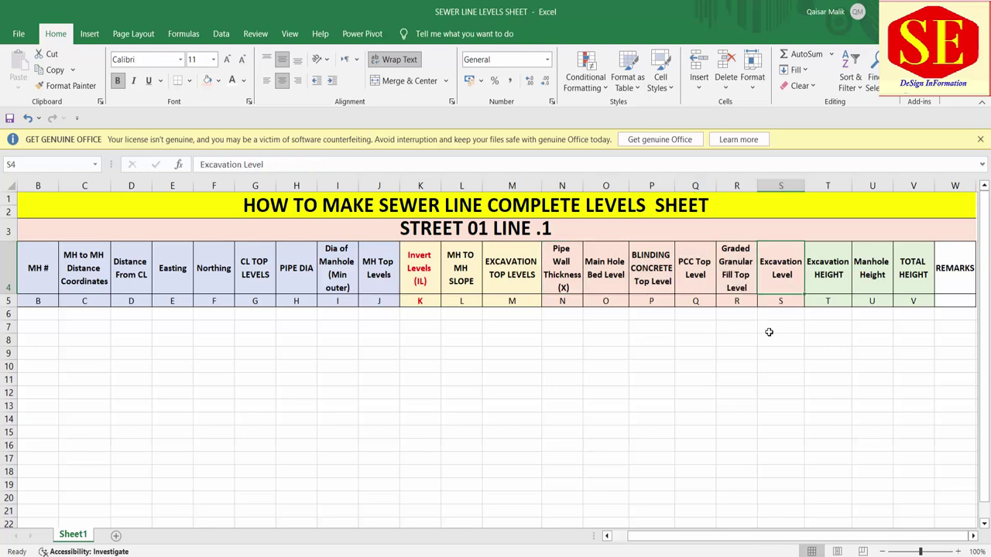
left_click(797, 320)
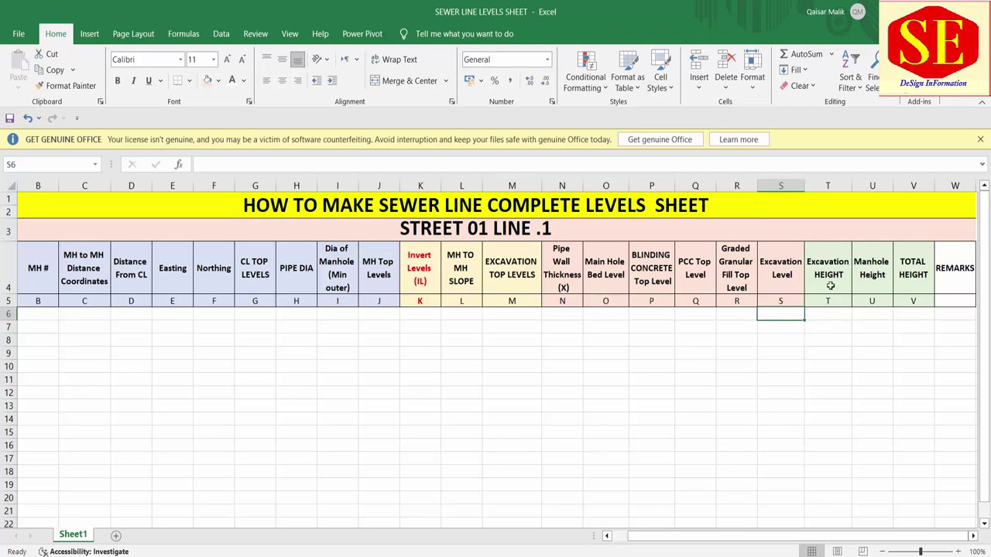
left_click(830, 286)
left_click(880, 283)
left_click(921, 281)
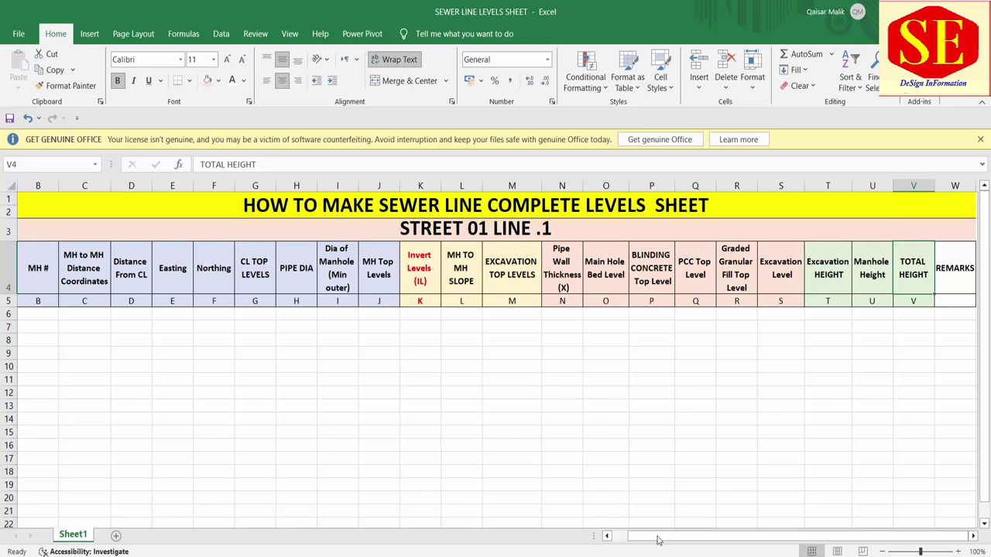
left_click_drag(658, 540, 619, 540)
left_click(38, 291)
left_click(43, 316)
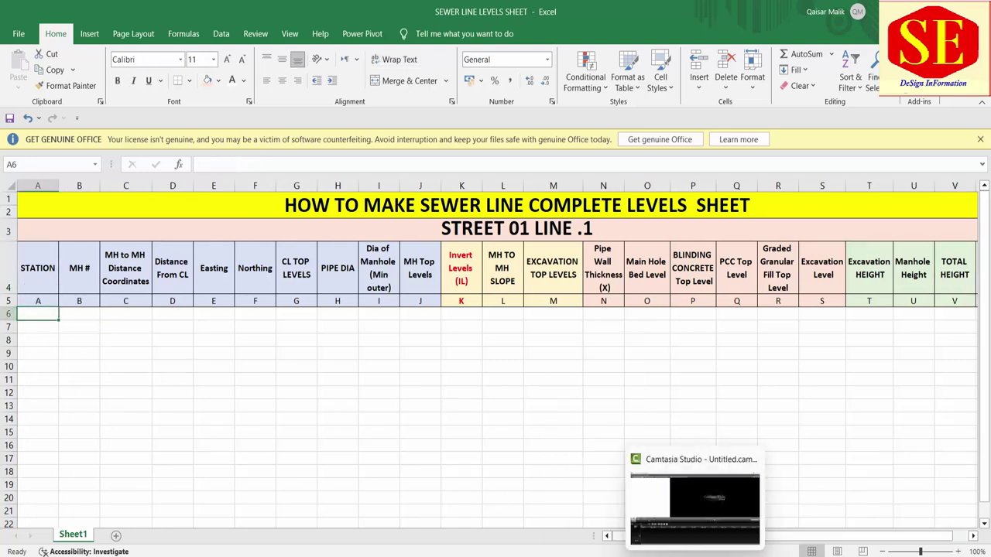
left_click(743, 553)
Zoom and pan along ST.1 from BOP Sta 0+00.0000 past LANE 01 and LANE 02 manholes
scroll(534, 310, "down", 3)
scroll(438, 373, "up", 3)
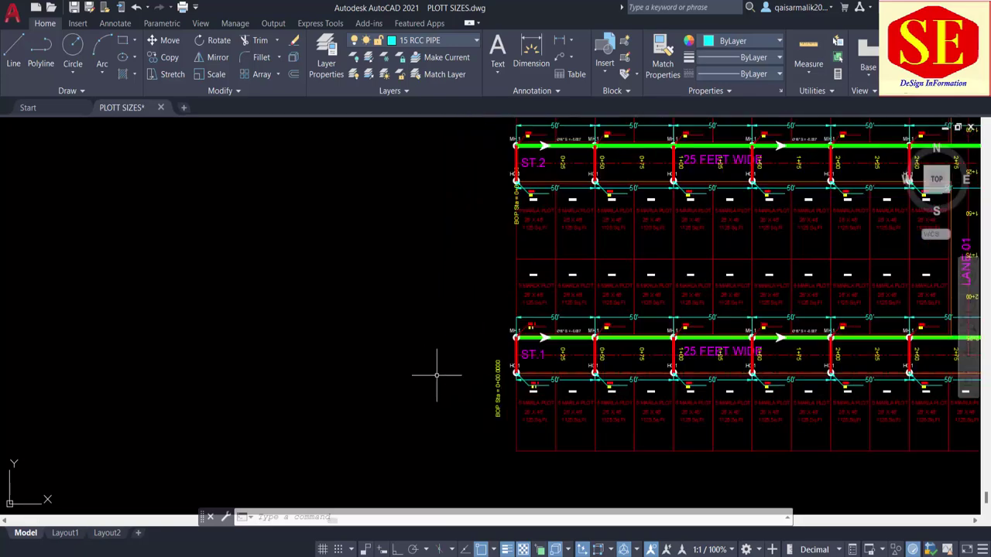
scroll(512, 352, "up", 2)
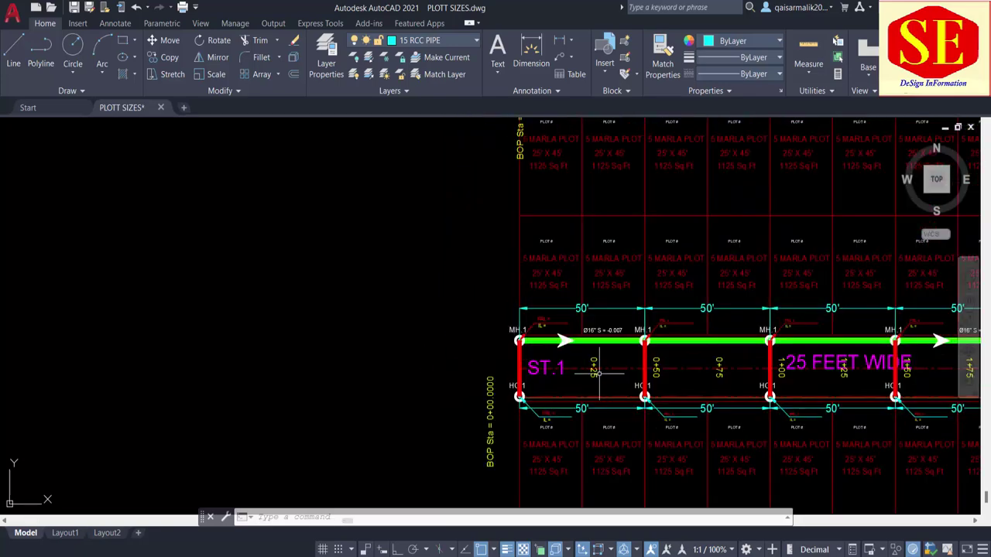
scroll(596, 371, "up", 1)
left_click(429, 412)
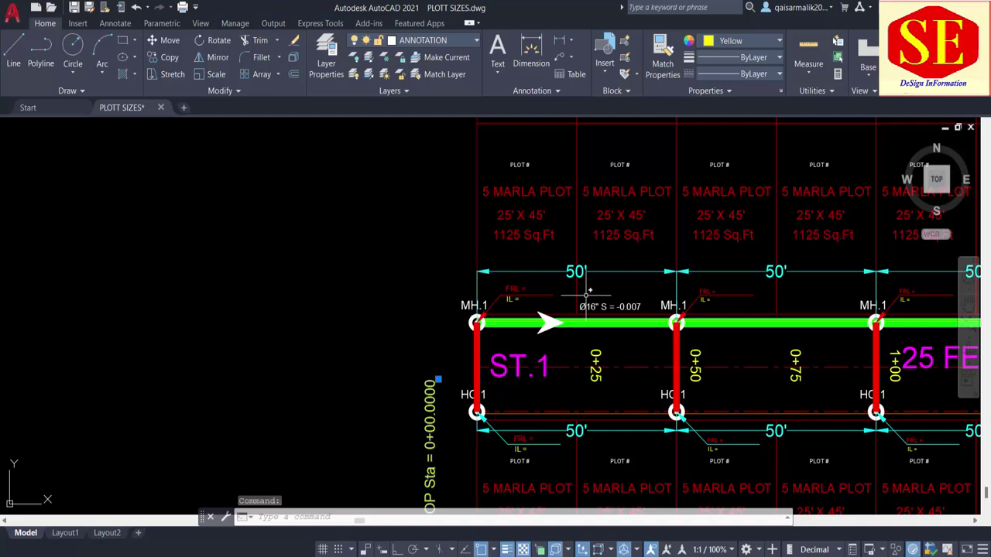
left_click_drag(802, 298, 517, 312)
left_click_drag(807, 290, 556, 298)
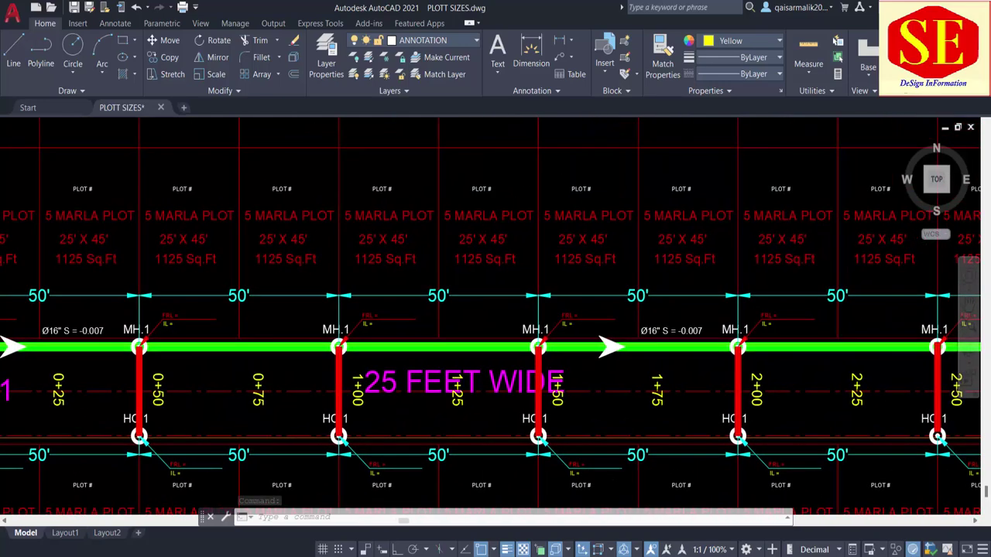
left_click_drag(705, 323, 166, 334)
scroll(760, 269, "down", 3)
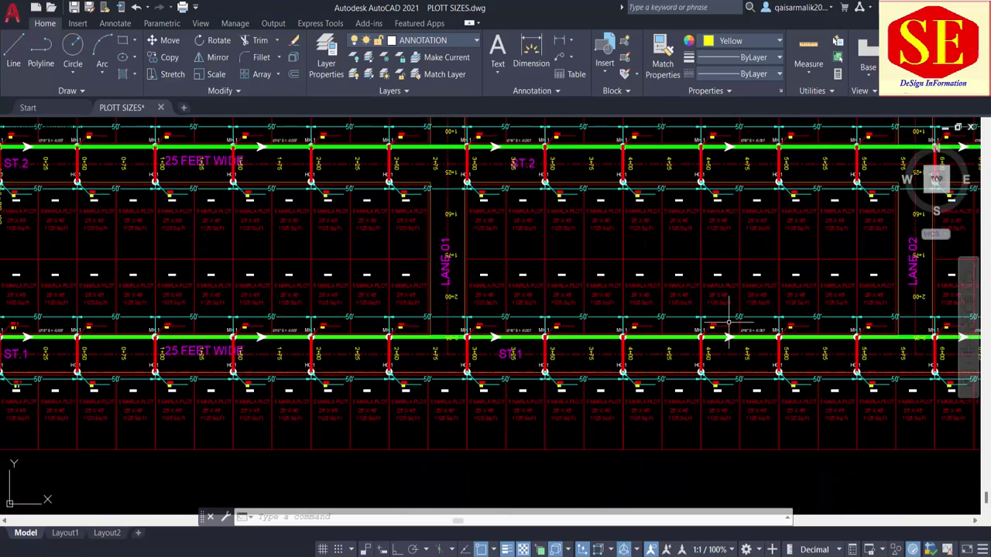
scroll(385, 338, "down", 1)
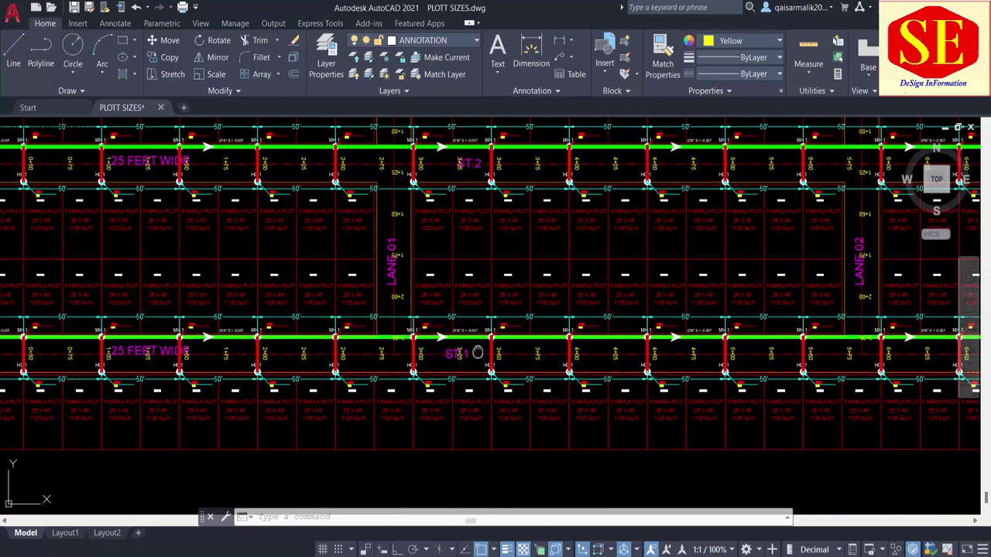
left_click_drag(207, 357, 693, 359)
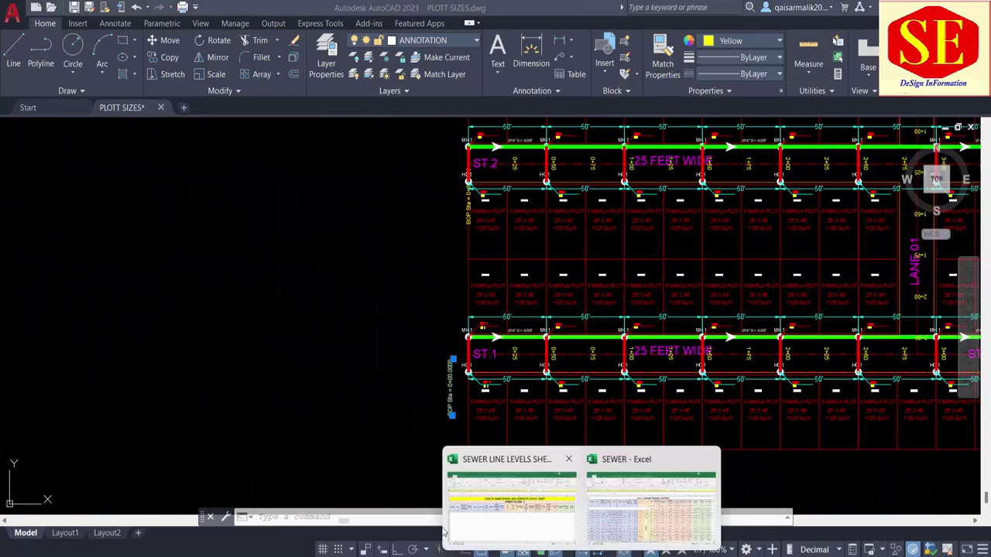
Enter stations 0, 50 and 100 in A6:A8, then select A7:A8
left_click(545, 521)
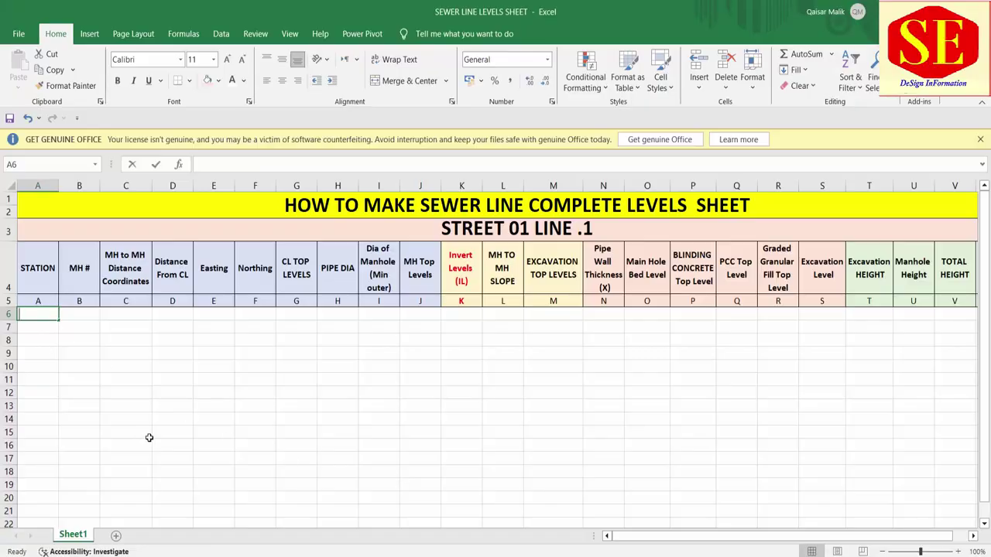
type("0")
key("Return")
type("50")
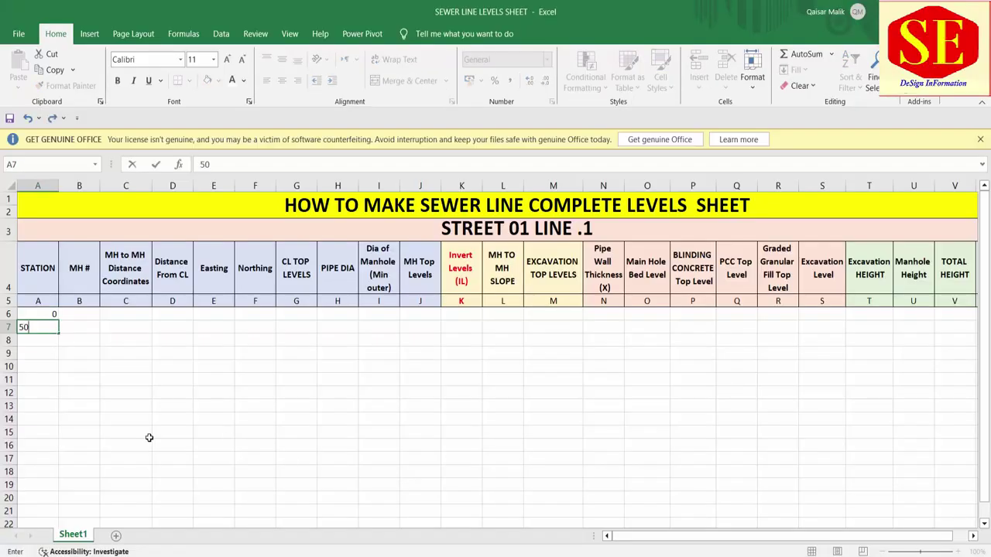
key("Return")
type("100")
key("Return")
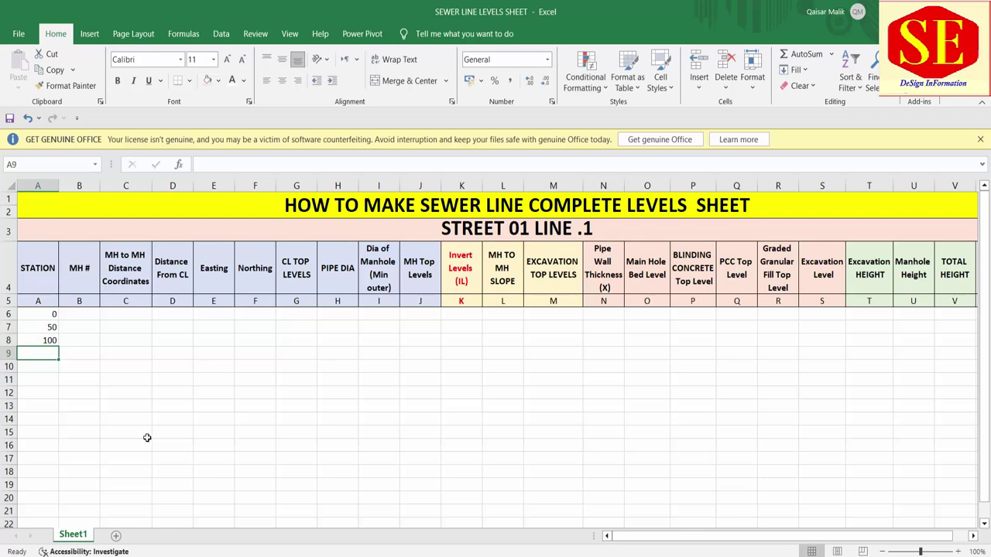
mouse_move(51, 327)
left_mouse_down()
mouse_move(51, 465)
mouse_move(44, 375)
left_mouse_up()
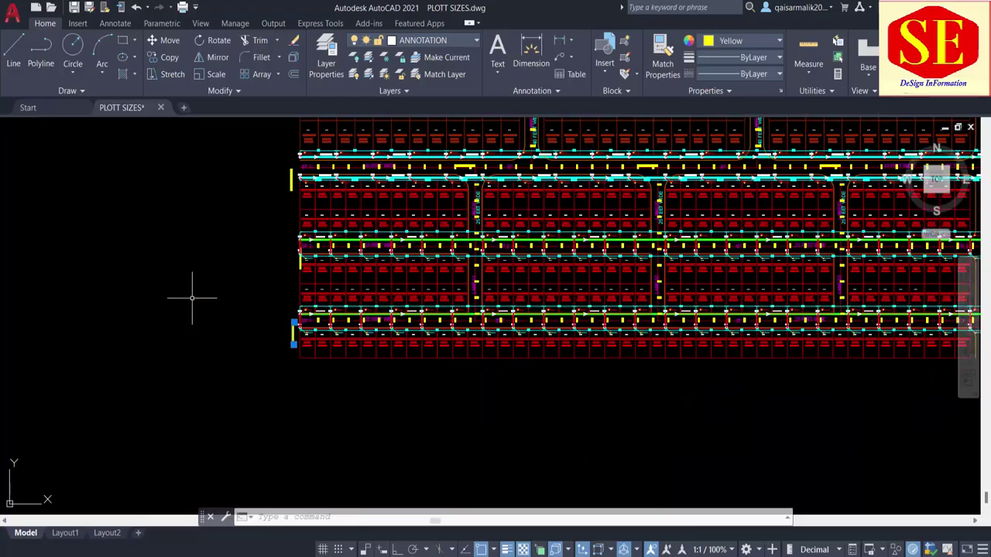
Scroll the ST.1 plan once more, then return to the SEWER LINE LEVELS SHEET workbook
scroll(343, 326, "up", 3)
scroll(343, 325, "up", 2)
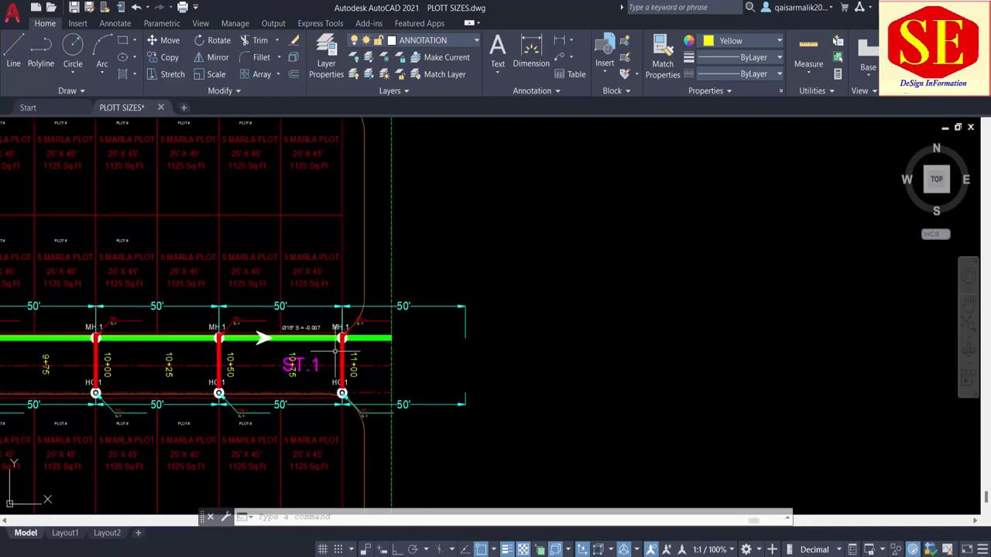
scroll(342, 313, "up", 2)
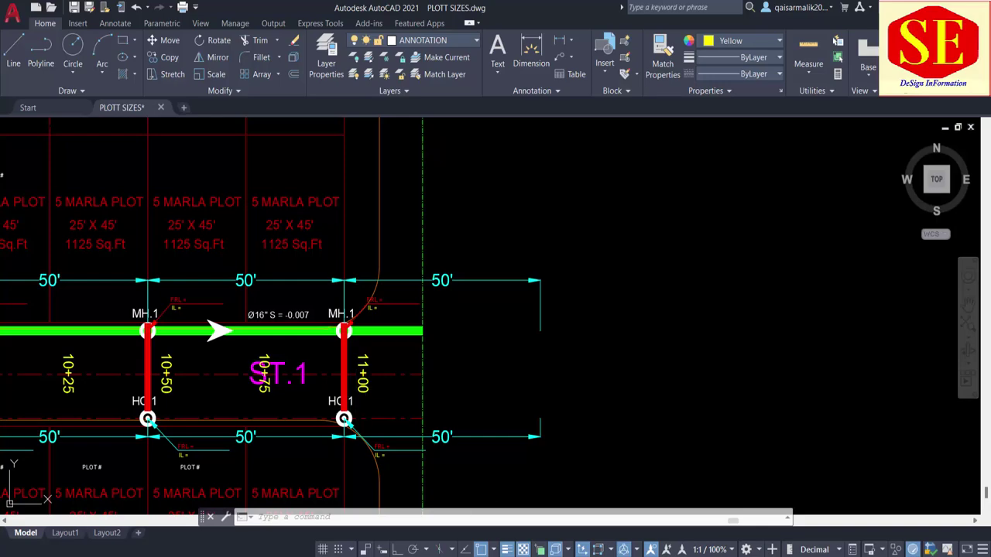
mouse_move(582, 552)
left_click(499, 515)
Seed MH # with 1 and 2 in B6:B7 and fill down to 32 at row 37
scroll(77, 354, "up", 4)
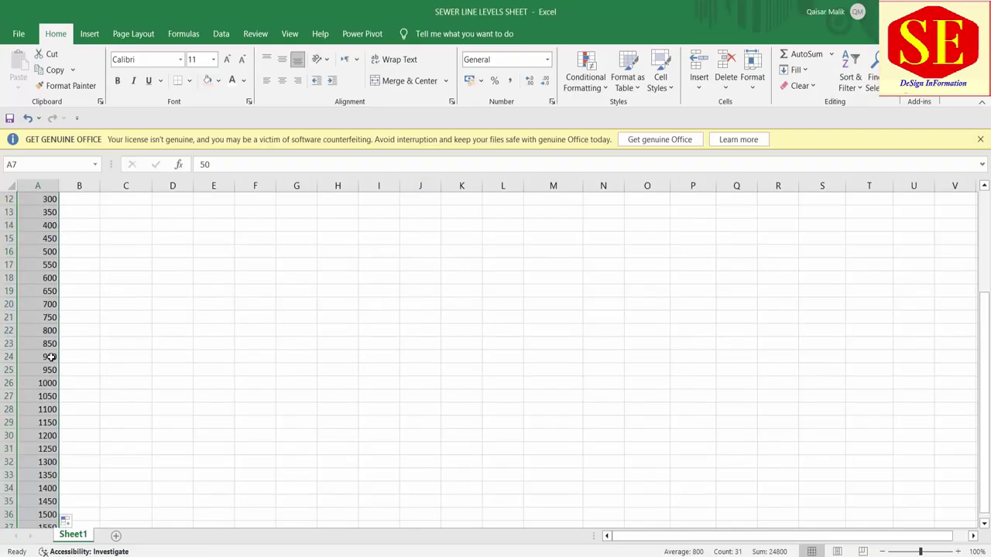
scroll(50, 356, "up", 4)
left_click(78, 315)
type("1")
key("Return")
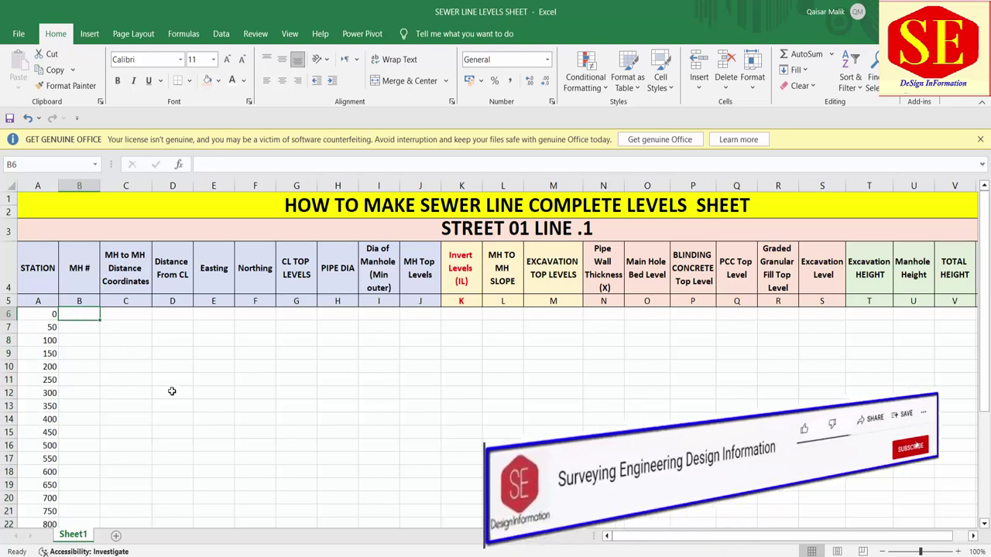
type("2")
key("Return")
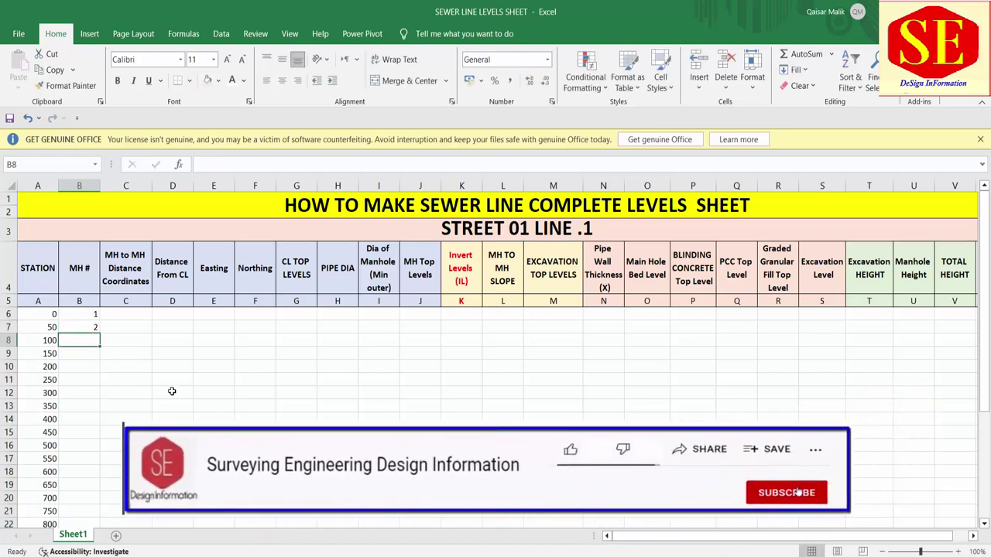
left_click_drag(94, 327, 99, 346)
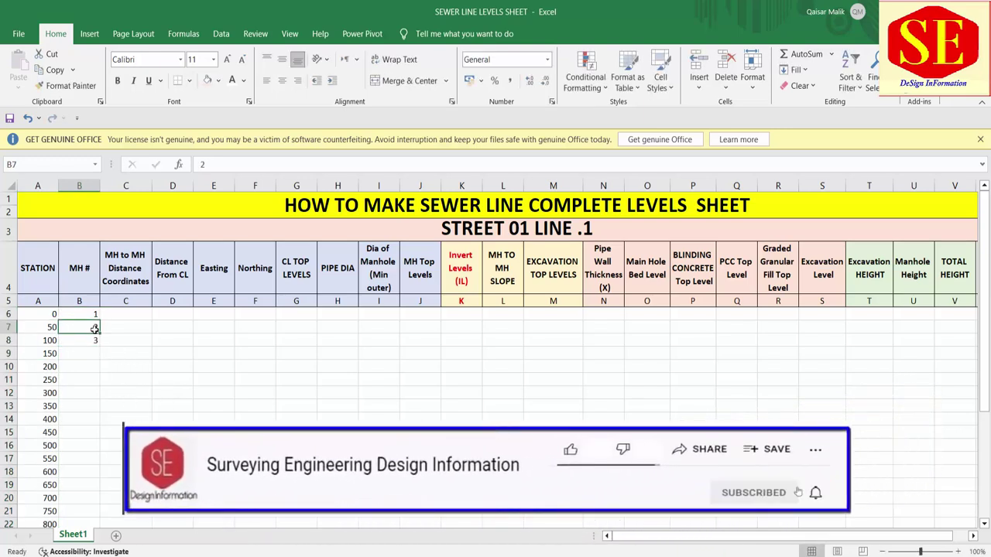
double_click(99, 346)
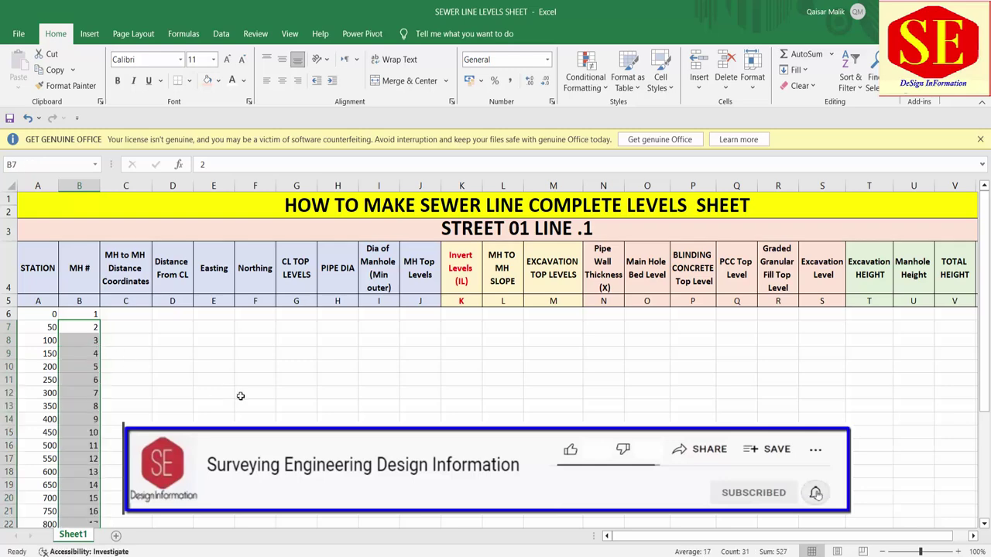
scroll(239, 398, "down", 4)
left_click(82, 435)
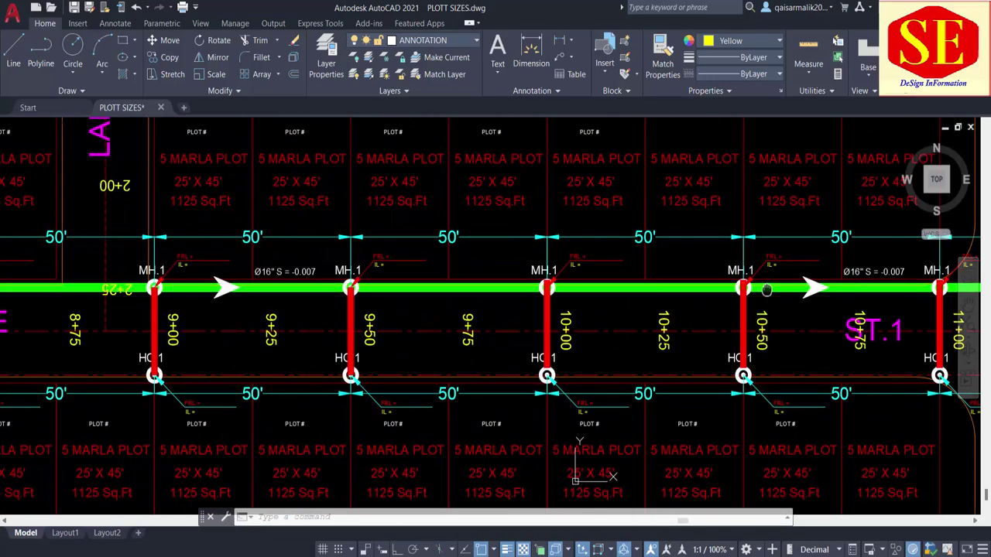
Zoom and pan across the AutoCAD drawing to survey the ST.1 and ST.2 sewer lines
scroll(495, 310, "down", 5)
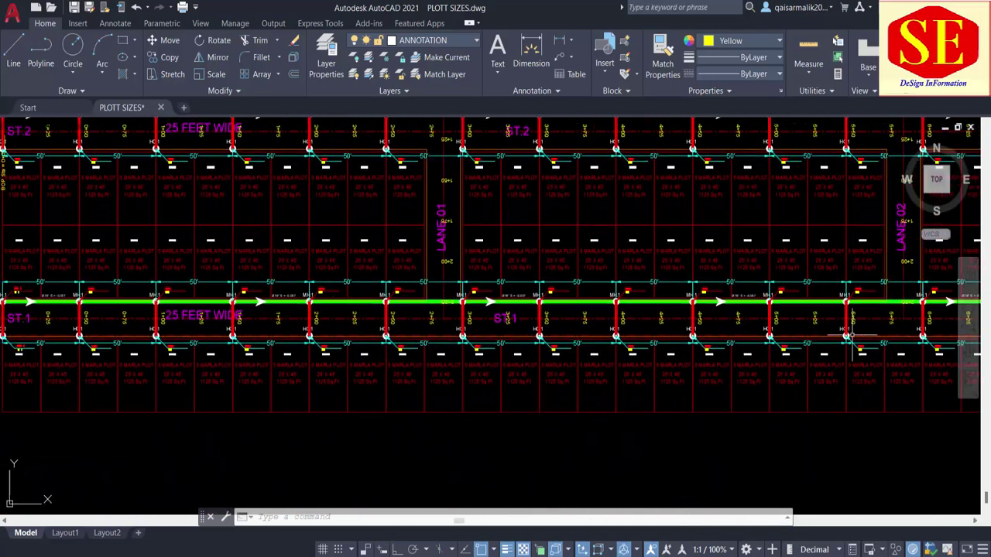
scroll(916, 329, "up", 3)
left_click_drag(712, 318, 347, 319)
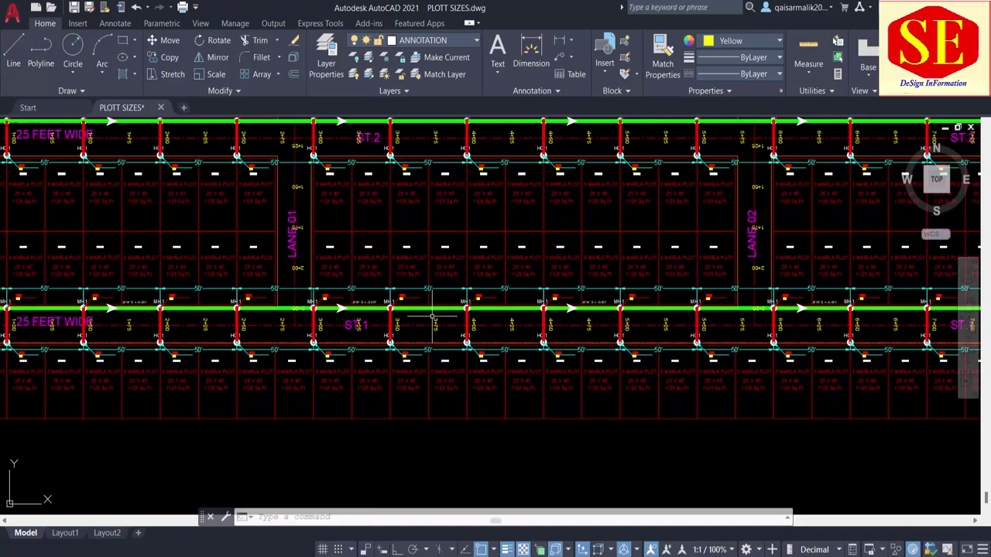
left_click_drag(914, 326, 436, 329)
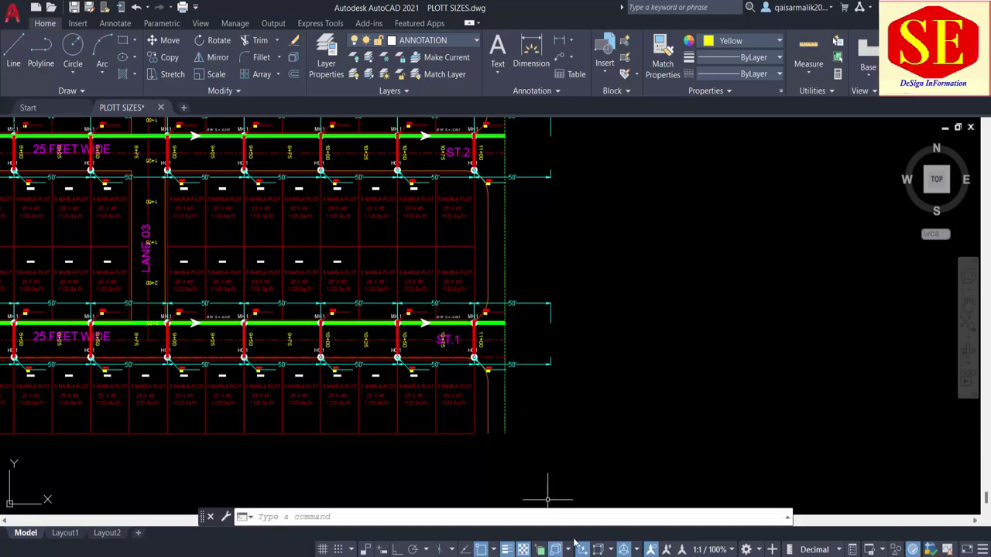
Back in Excel, select the station values 0 to 1550 in A6:A37
mouse_move(580, 554)
left_click(513, 517)
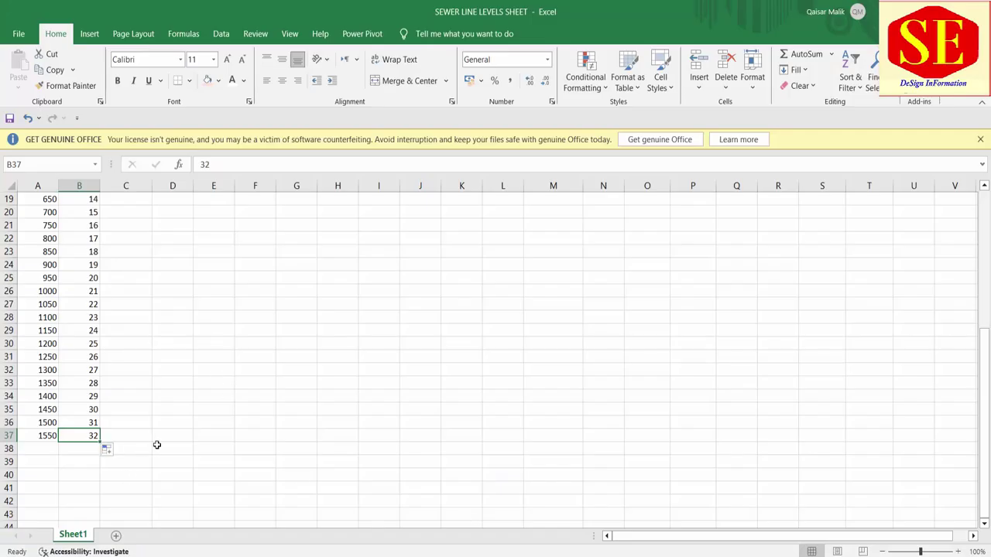
scroll(46, 433, "up", 4)
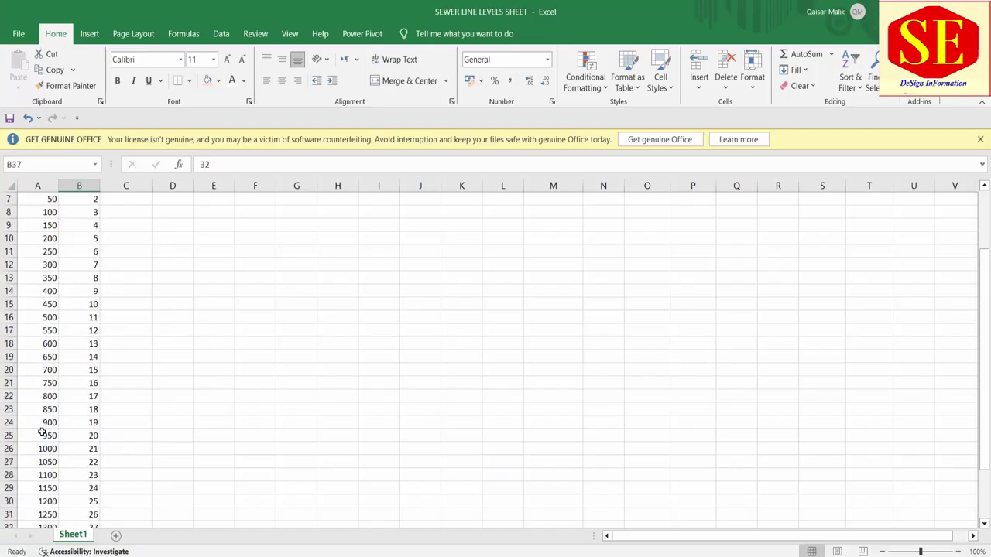
scroll(46, 434, "up", 2)
left_click(52, 315)
left_click_drag(52, 315, 46, 325)
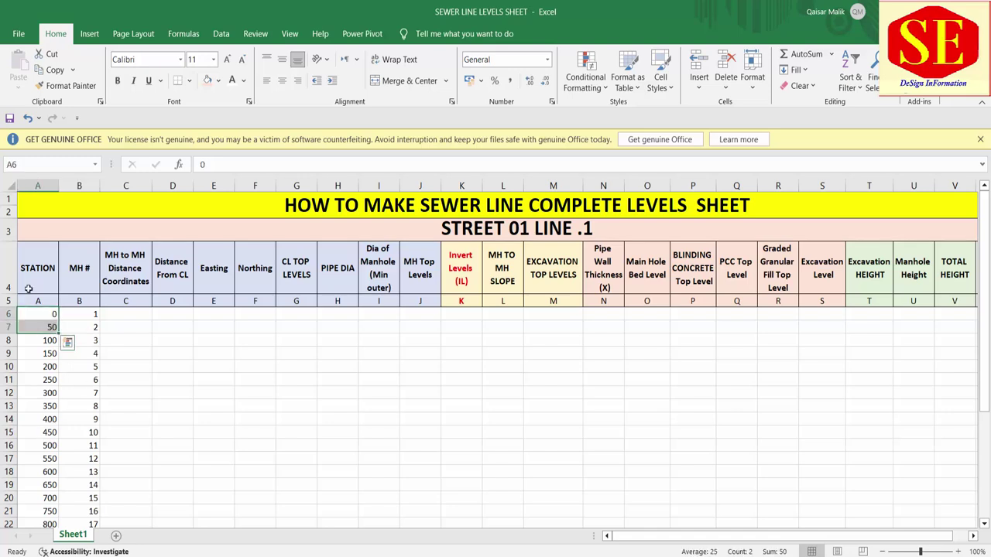
left_click(41, 325)
scroll(347, 330, "down", 1)
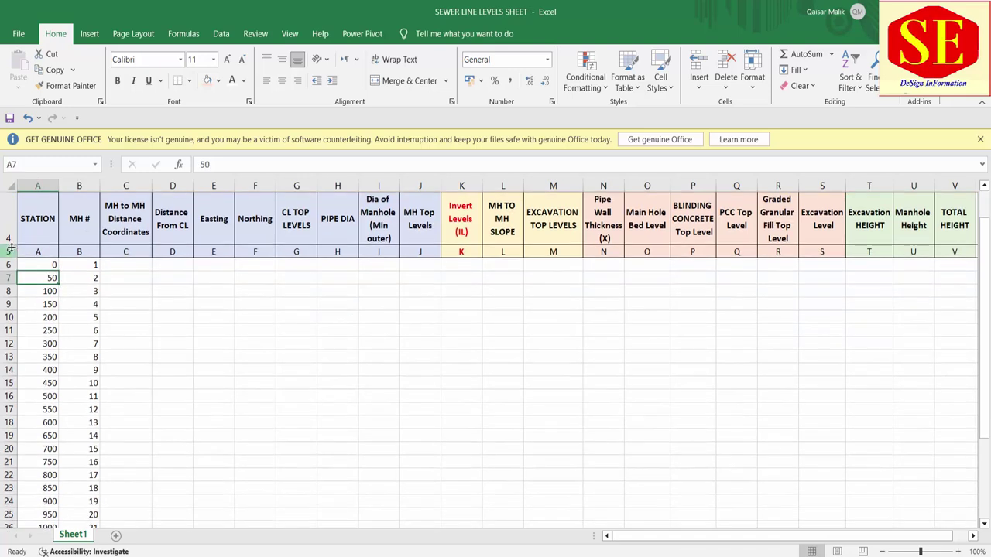
left_click(58, 264)
left_click_drag(50, 278, 44, 539)
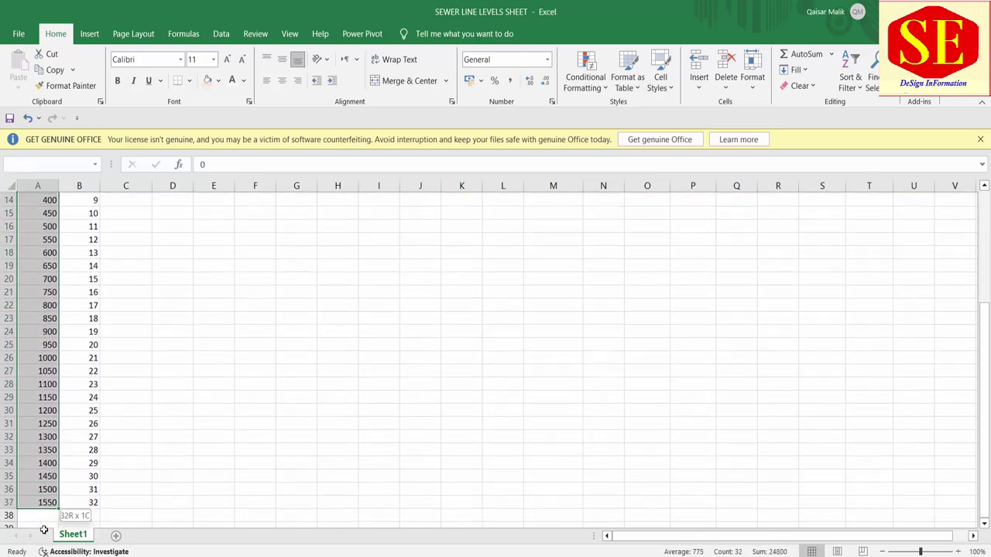
left_click_drag(44, 540, 43, 502)
Apply the custom 0+00.00 chainage number format to the station cells
right_click(49, 456)
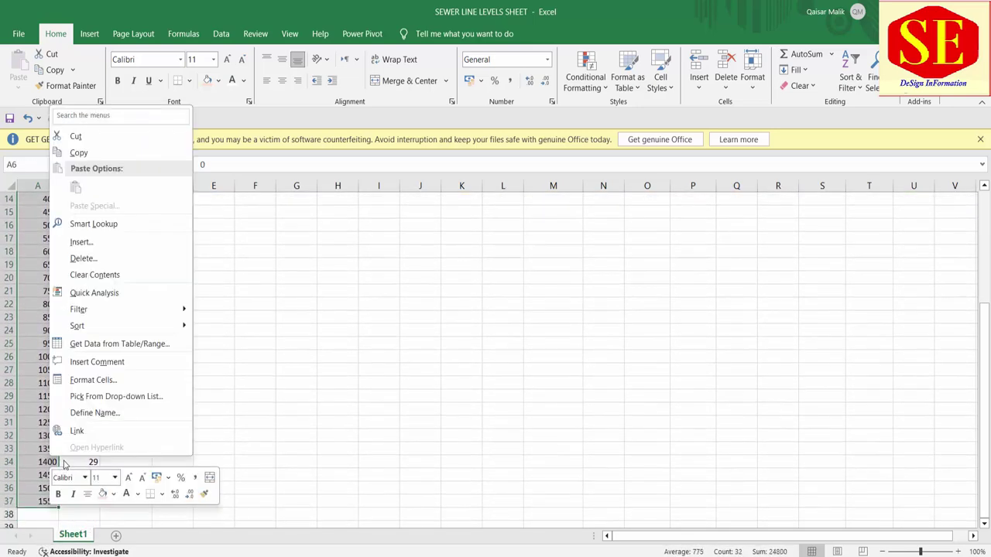
left_click(88, 381)
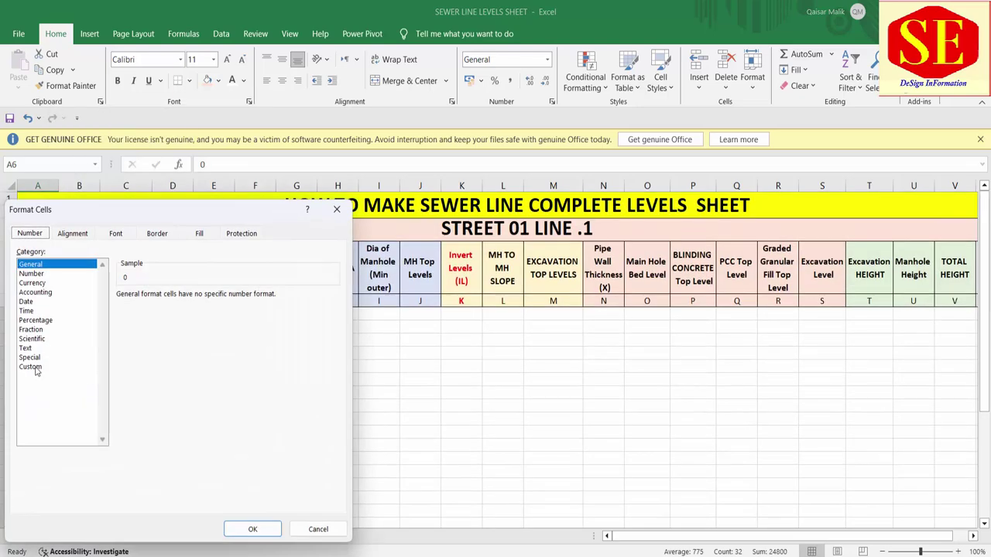
left_click(31, 367)
left_click_drag(129, 200, 699, 131)
left_click(440, 293)
left_click(439, 303)
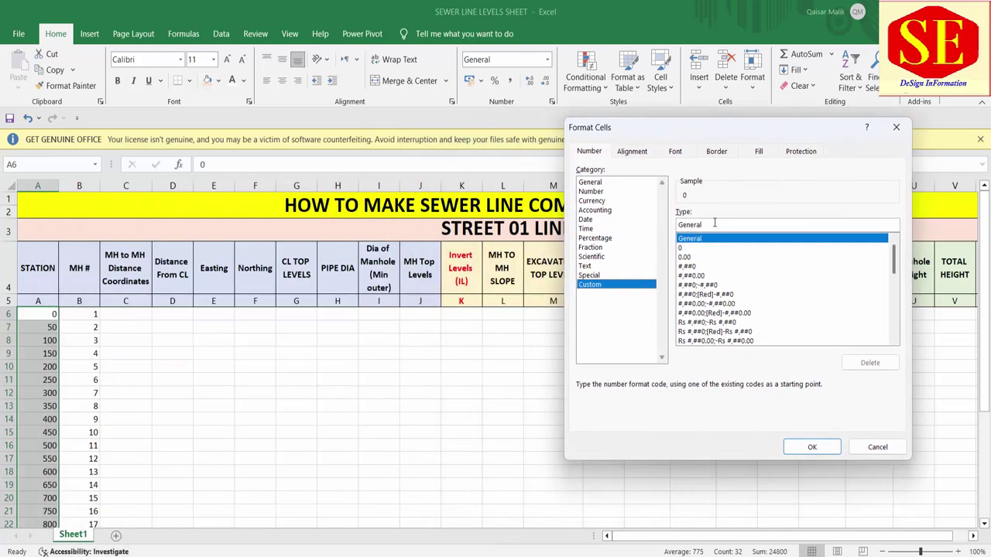
double_click(714, 223)
type("0+00.00")
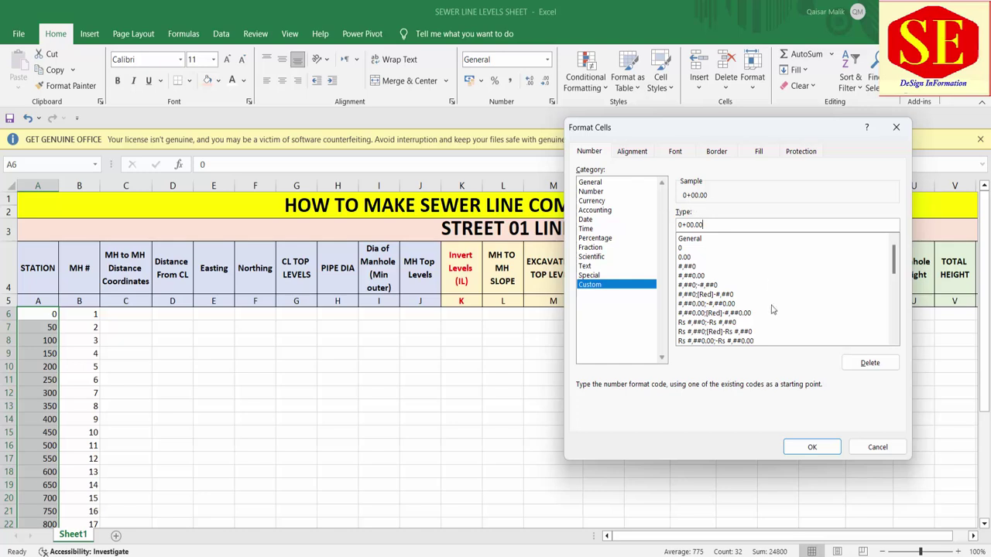
left_click(801, 447)
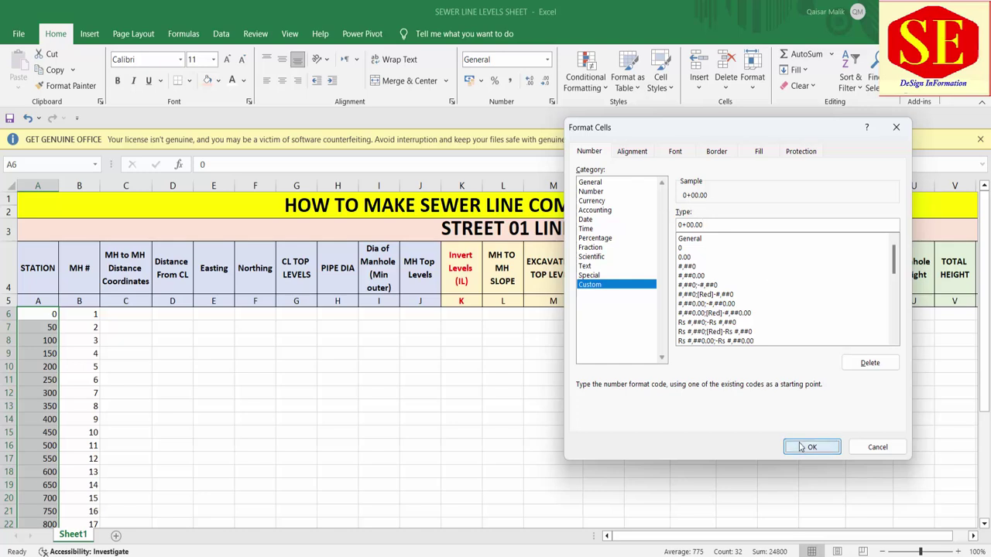
left_click(38, 331)
left_click(42, 316)
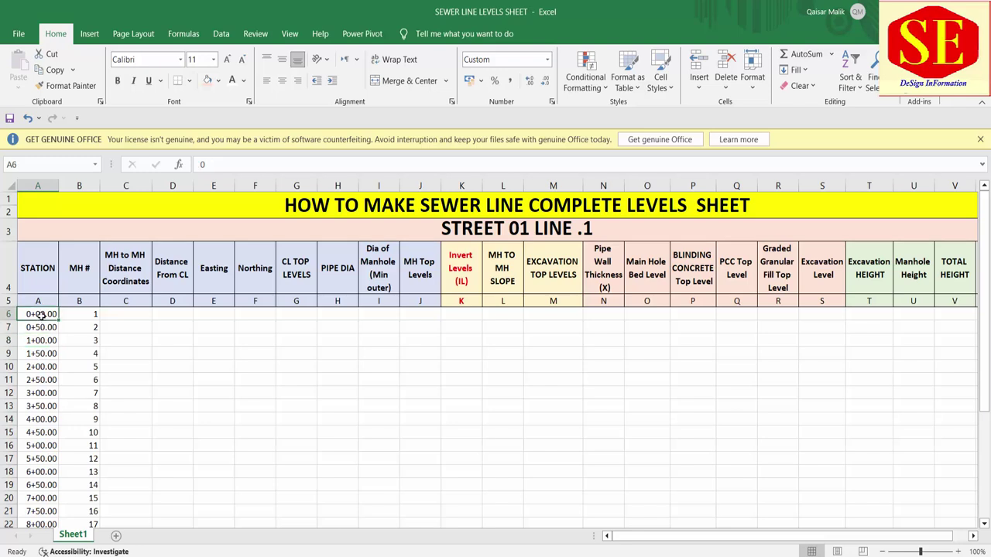
Try a 0+ entry in D6 under Distance From CL and check the station values
left_click(157, 317)
type("0+00")
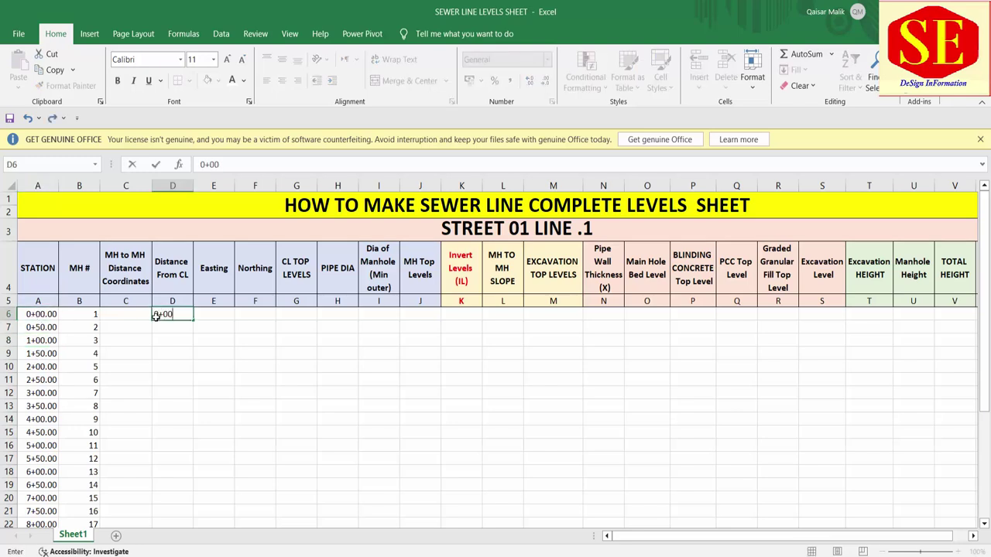
key("Return")
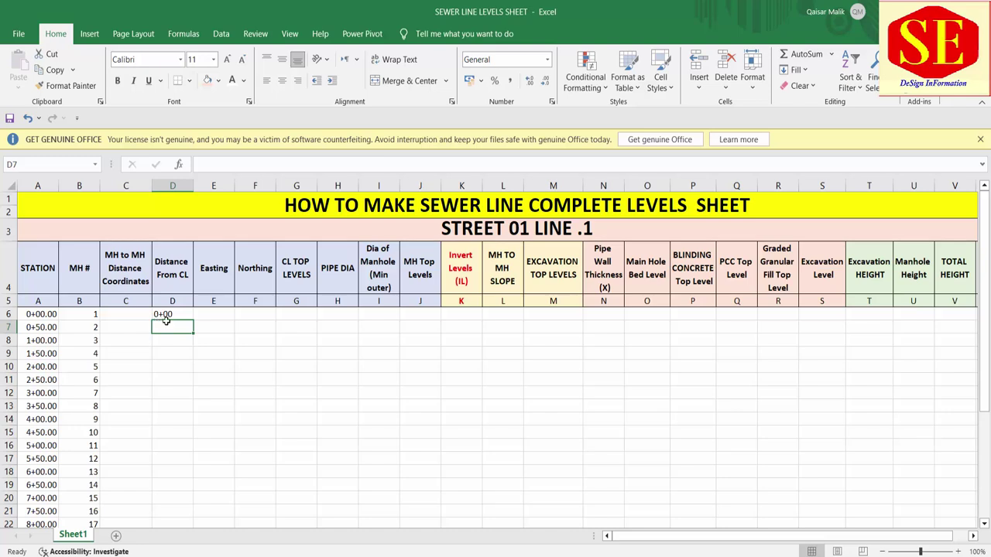
left_click(41, 328)
left_click(40, 341)
left_click(42, 352)
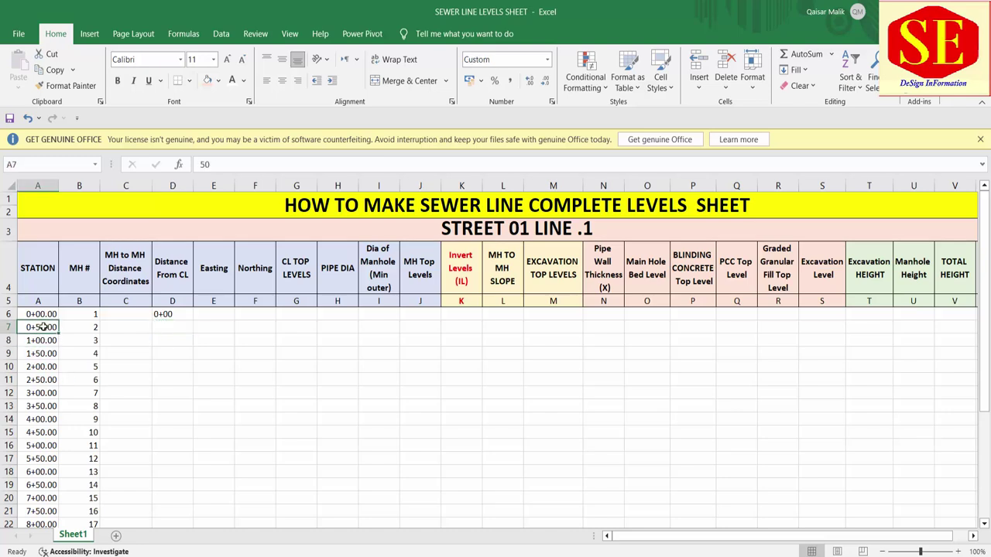
left_click(171, 318)
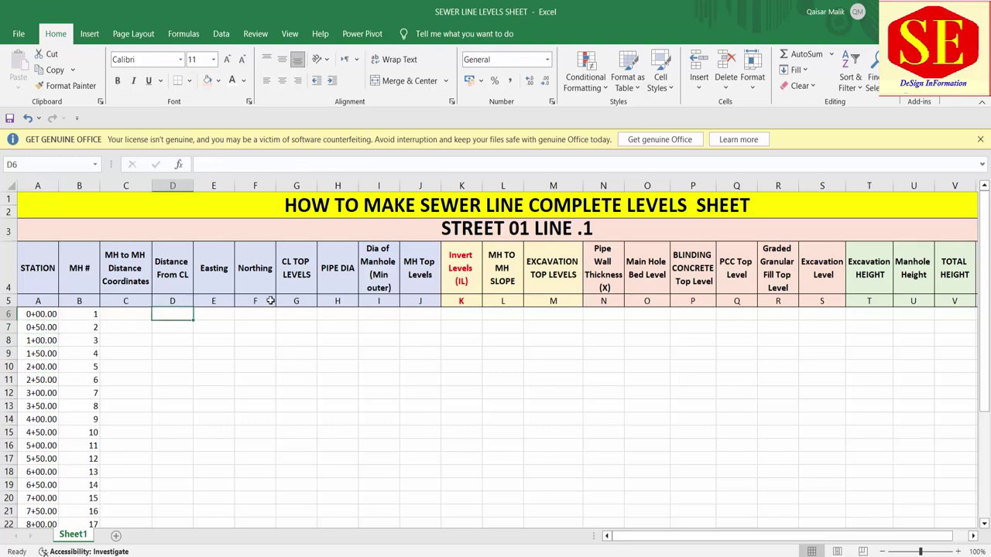
Select the manhole numbers 1 to 32 in B6:B37
left_click_drag(37, 314, 44, 462)
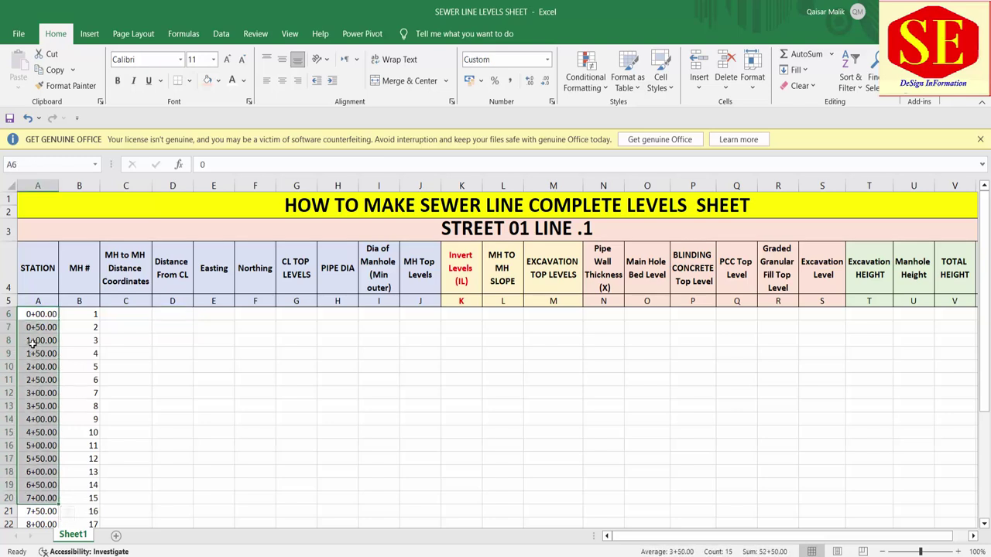
left_click(86, 315)
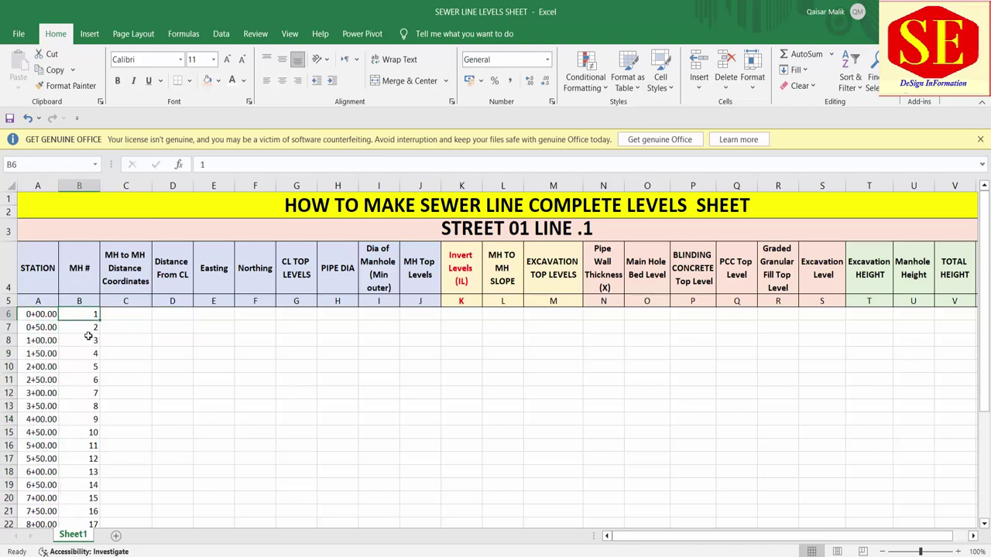
mouse_move(91, 316)
left_mouse_down()
mouse_move(93, 539)
mouse_move(90, 486)
left_mouse_up()
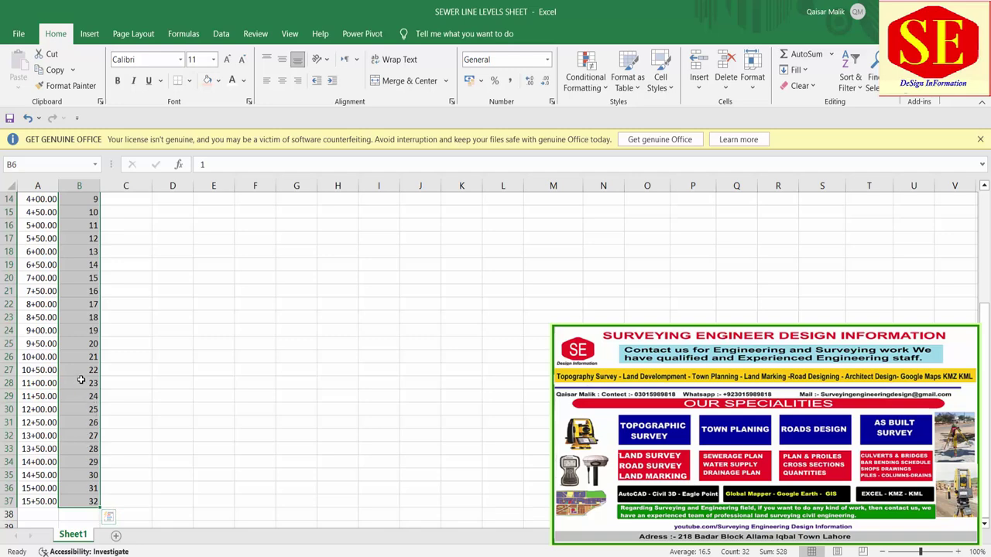
scroll(185, 474, "up", 3)
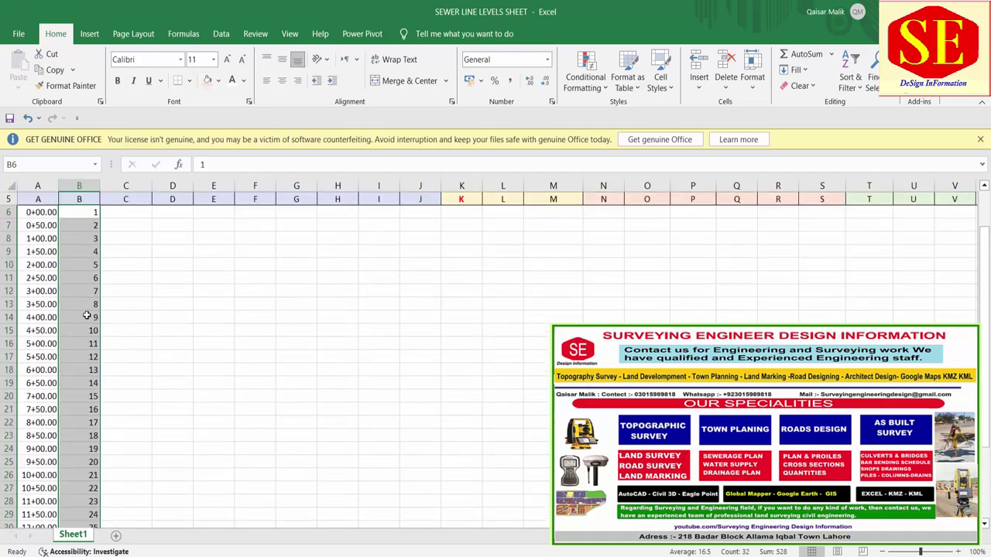
scroll(85, 302, "up", 2)
Give the column B cells the custom number format "MH-"0
right_click(85, 366)
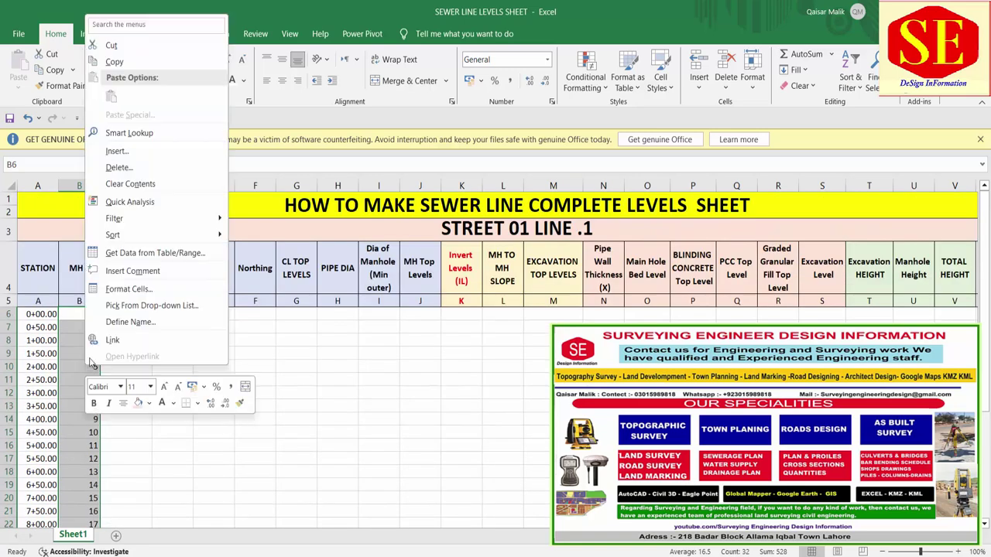
left_click(112, 291)
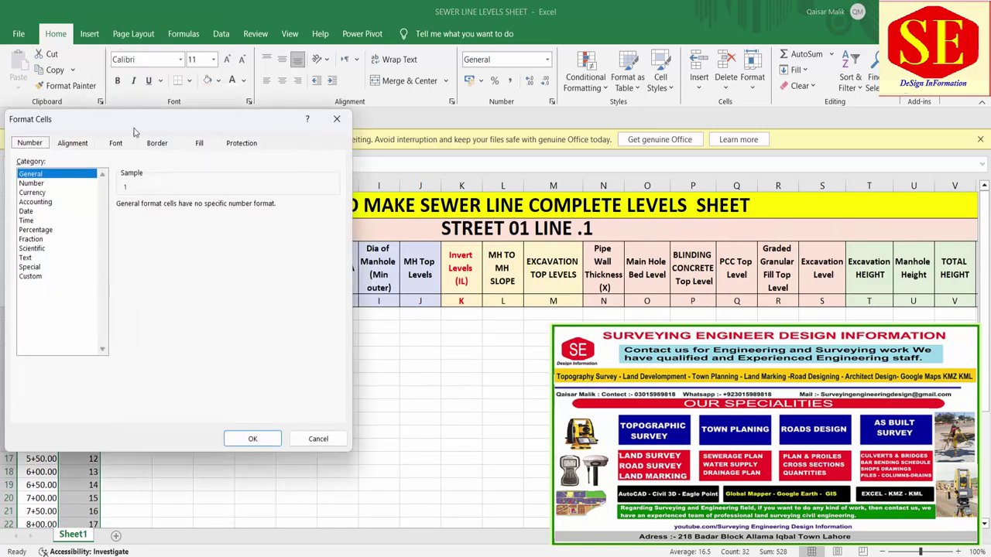
left_click_drag(230, 125, 580, 121)
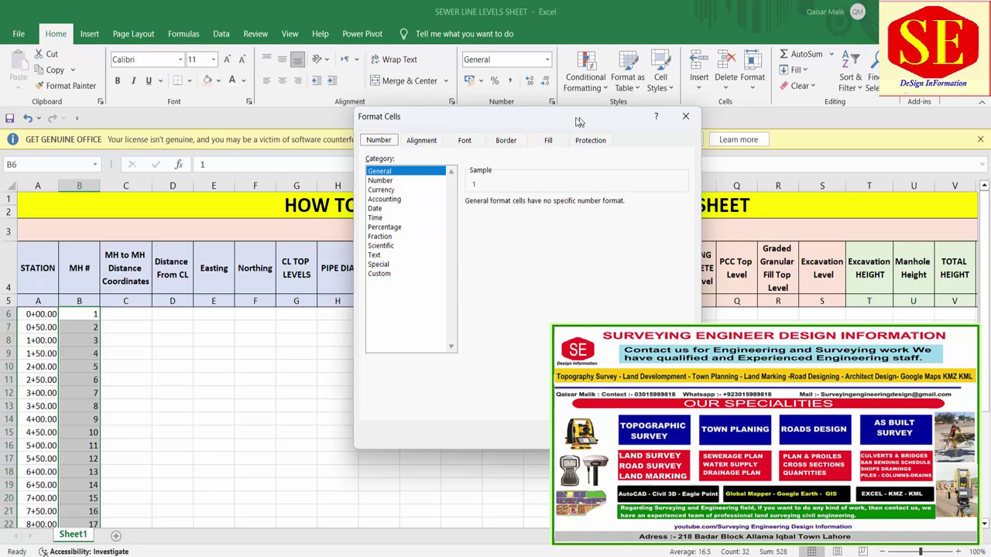
left_click(378, 275)
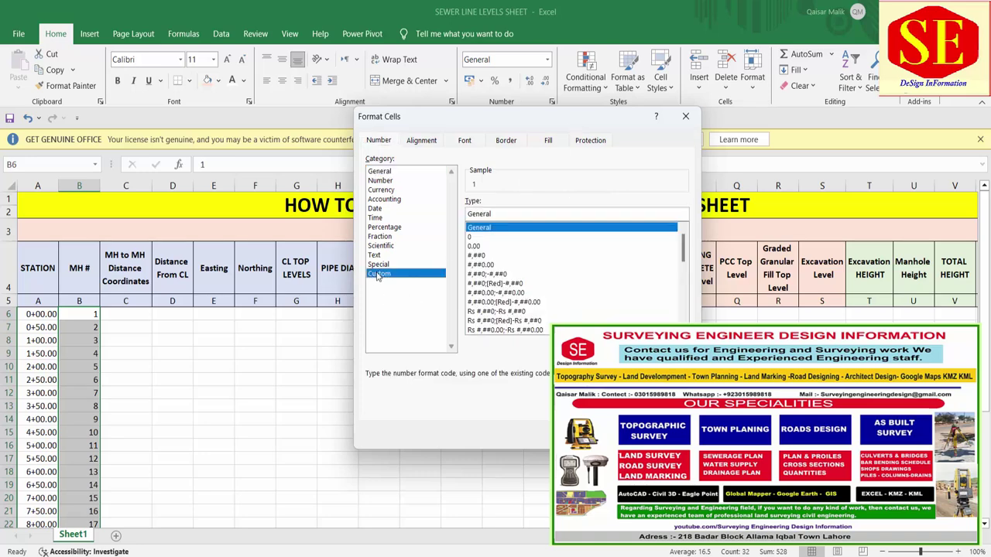
double_click(498, 212)
type("\"MH-")
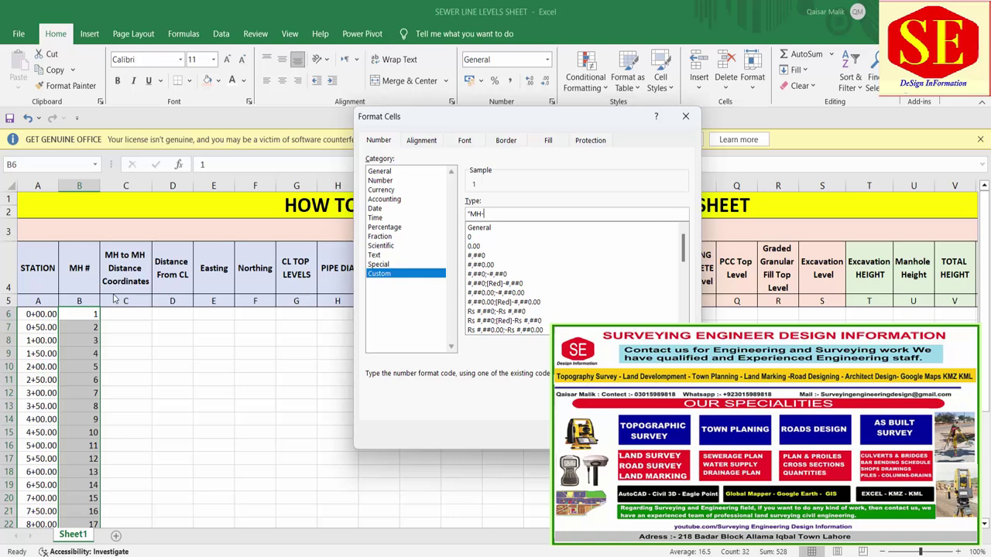
type("\"")
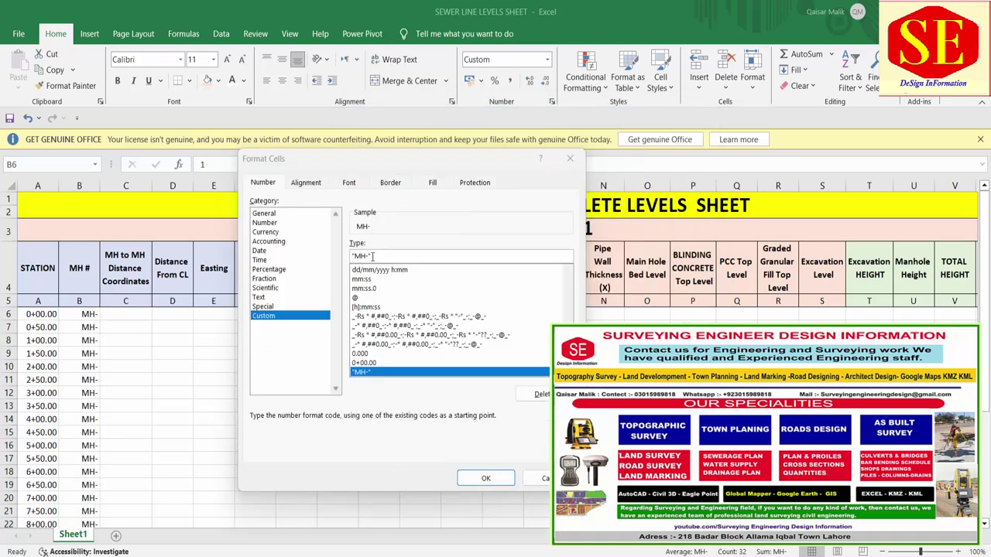
type("0")
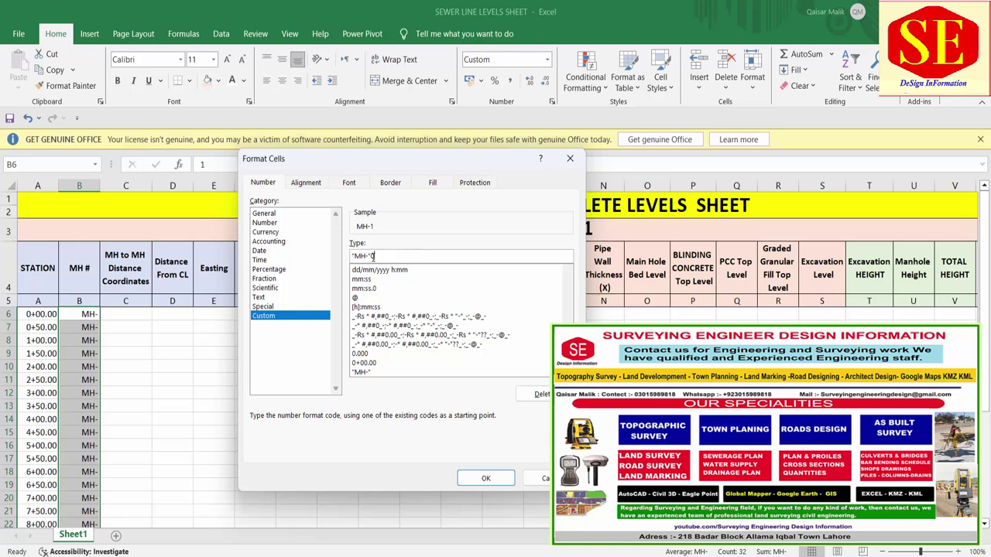
left_click(504, 478)
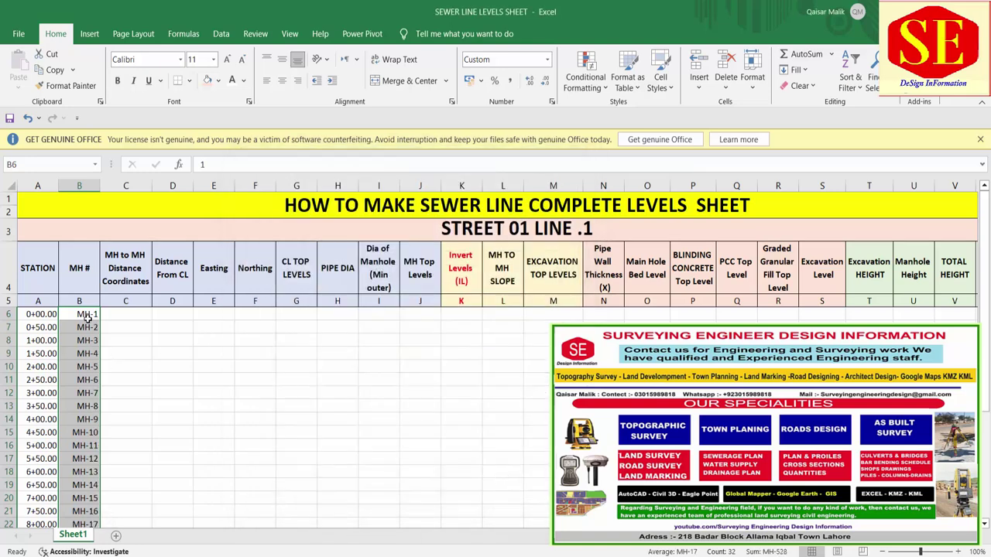
Clear column B and enter manhole numbers 1 to 5 from B6 down
scroll(80, 430, "down", 3)
scroll(78, 432, "down", 6)
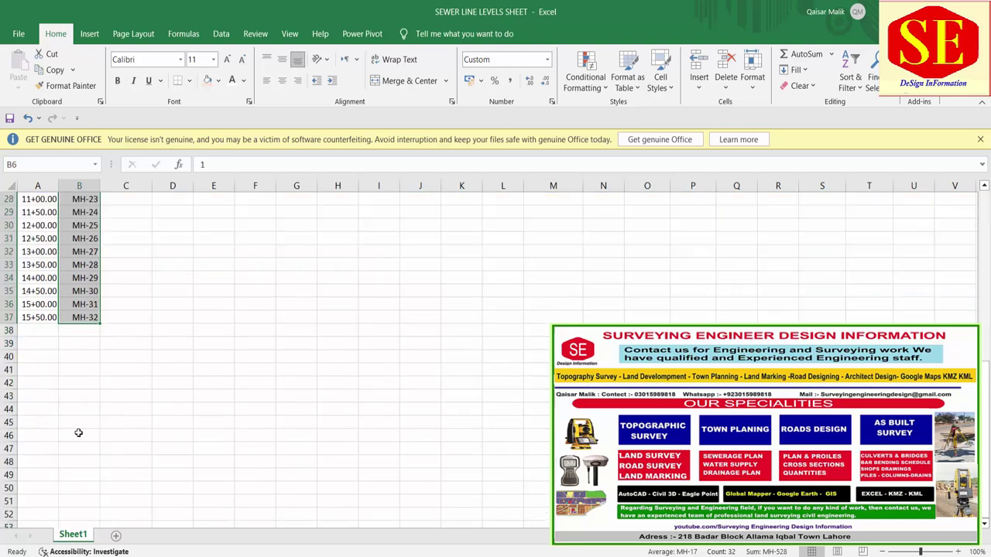
scroll(79, 433, "up", 7)
scroll(81, 338, "up", 2)
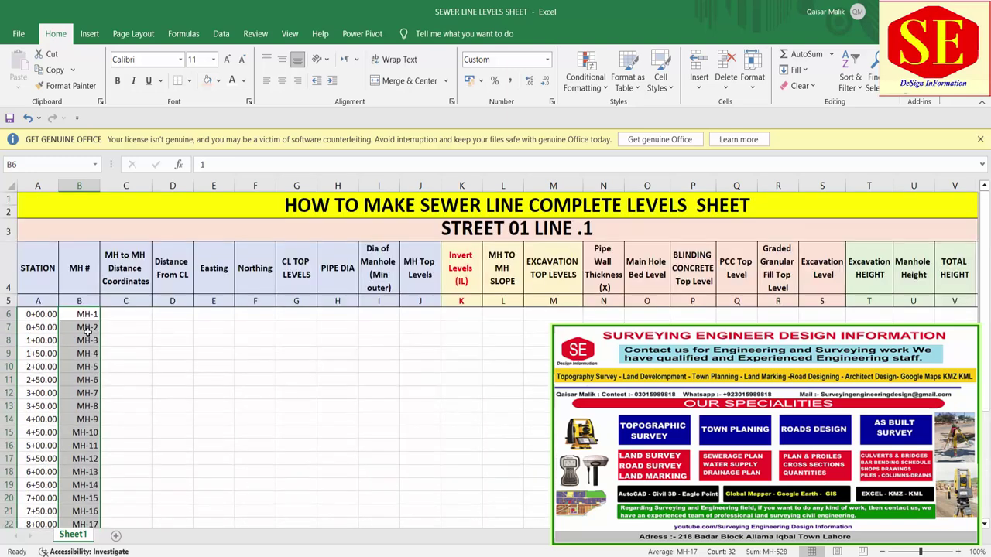
key("Delete")
left_click(223, 373)
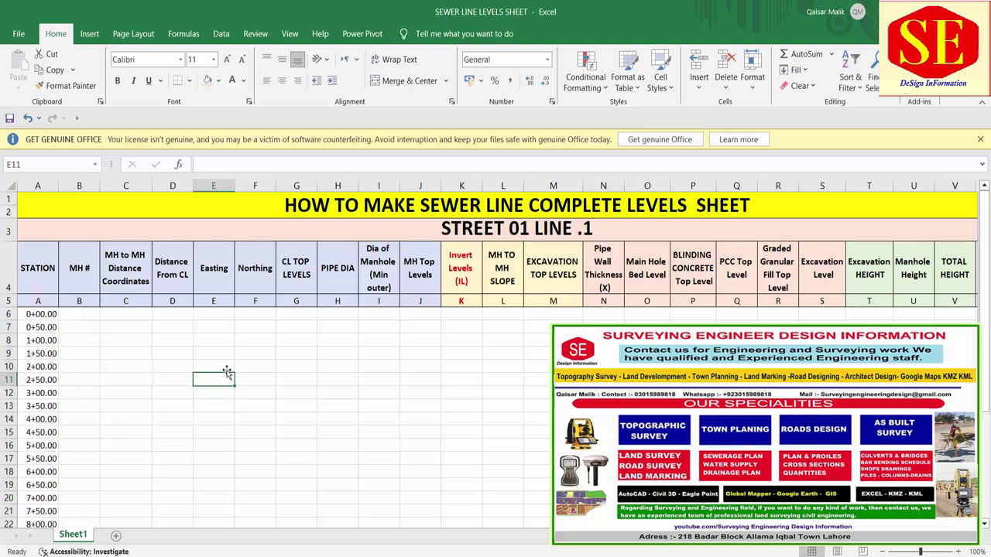
left_click(79, 313)
type("1")
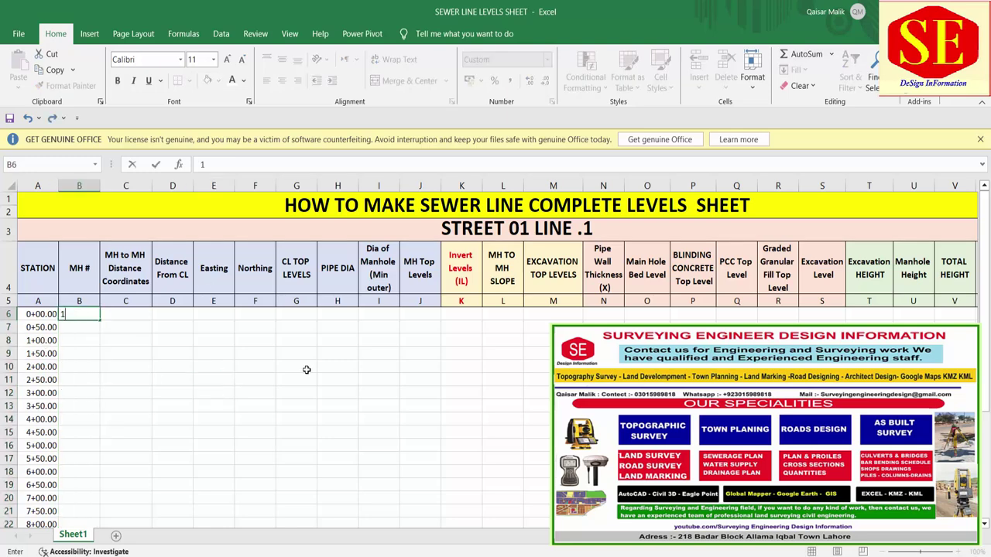
key("Return")
type("2")
key("Return")
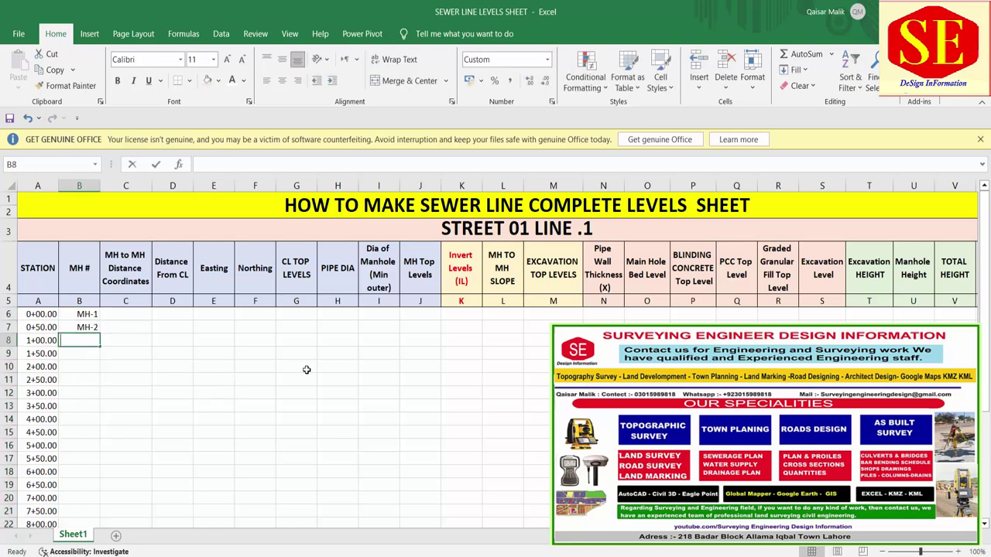
type("3")
key("Return")
type("4")
key("Return")
type("5")
key("Return")
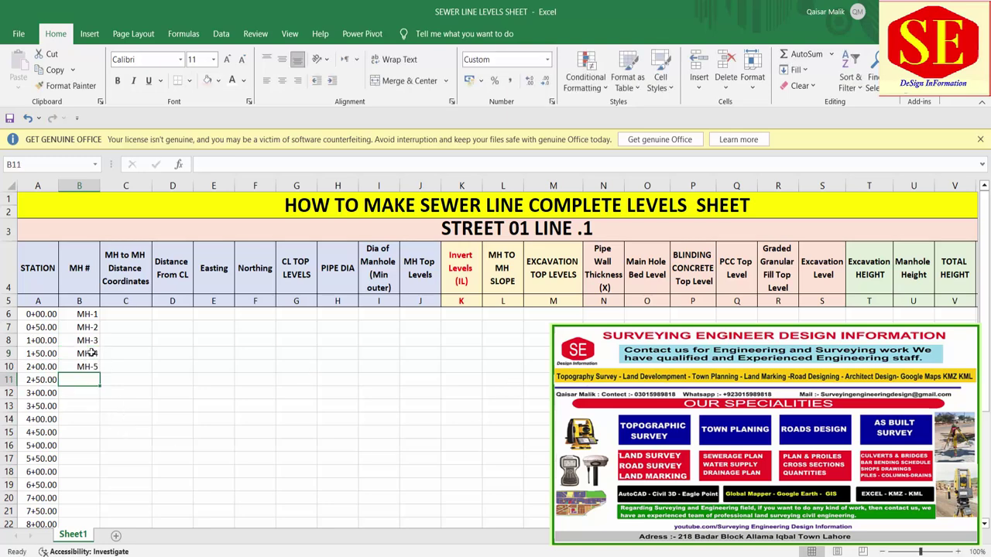
Fill the manhole numbering down to MH-32 in row 37
left_click_drag(84, 354, 101, 523)
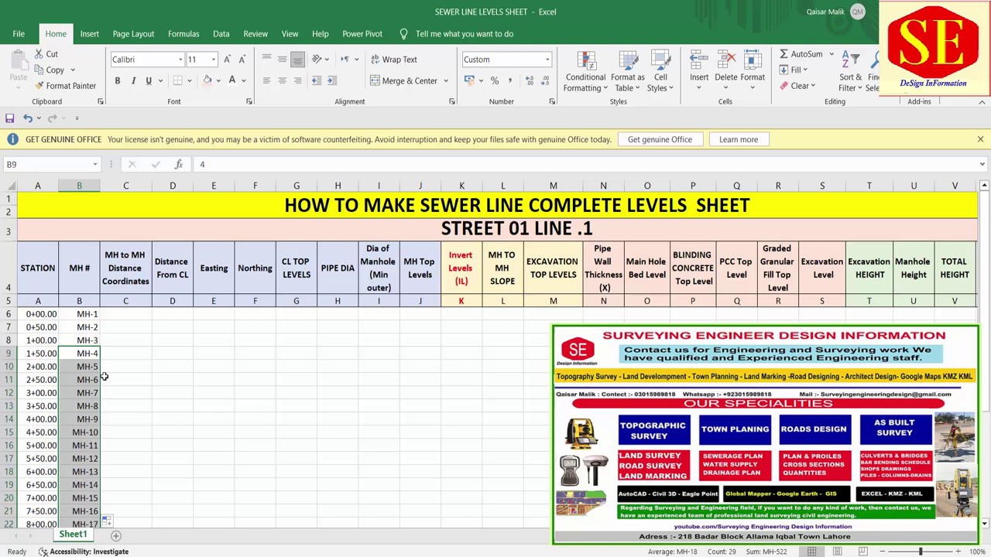
scroll(96, 363, "down", 3)
scroll(96, 363, "down", 2)
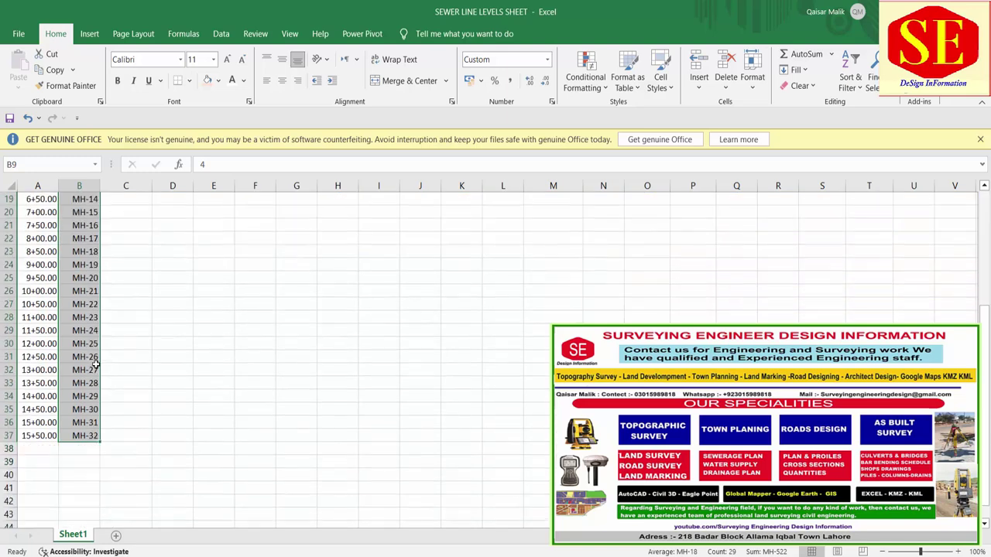
scroll(96, 363, "down", 2)
scroll(95, 410, "up", 7)
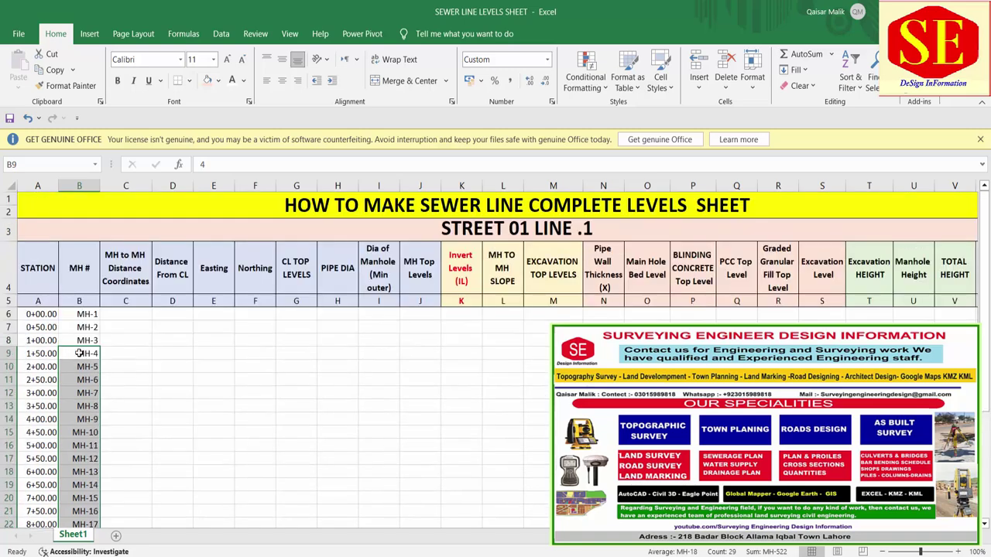
left_click(84, 314)
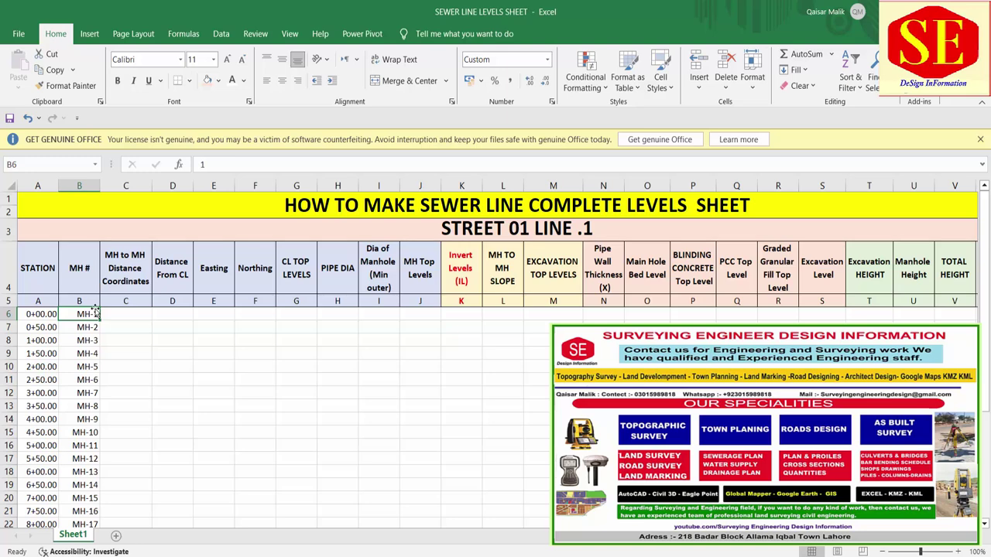
double_click(97, 311)
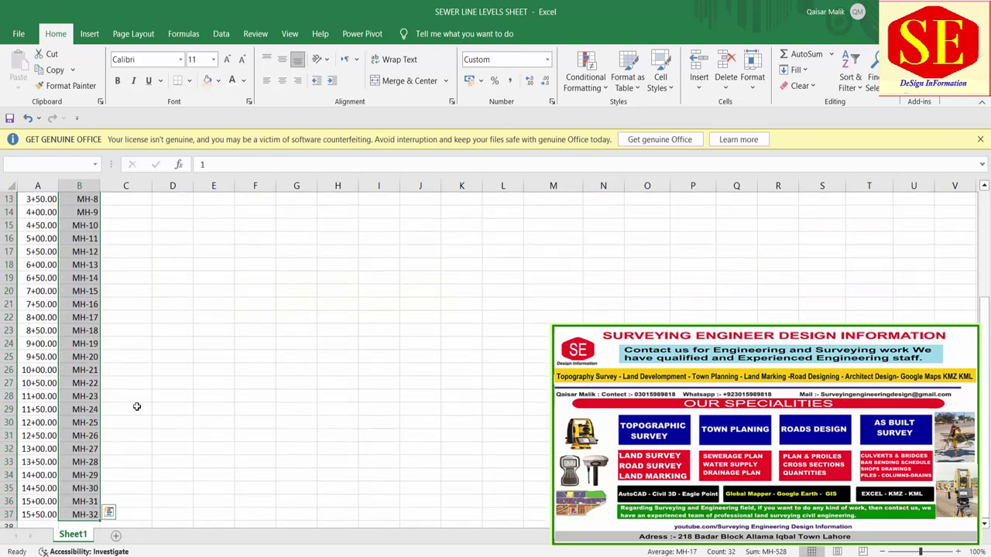
scroll(160, 442, "up", 4)
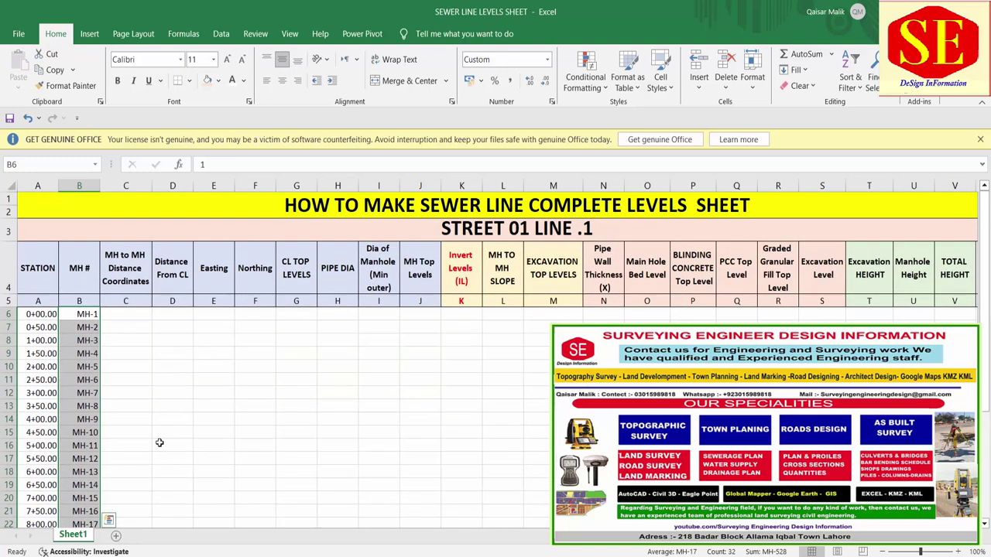
Bold MH-1 to MH-32 and trim 'Coordinates' from C4, leaving 'MH to MH Distance'
left_click(118, 81)
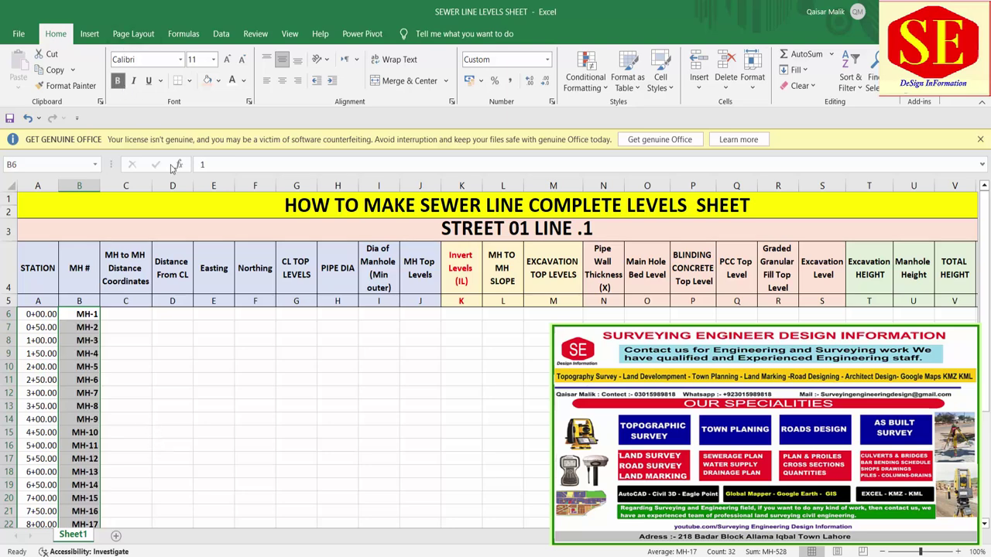
left_click(187, 330)
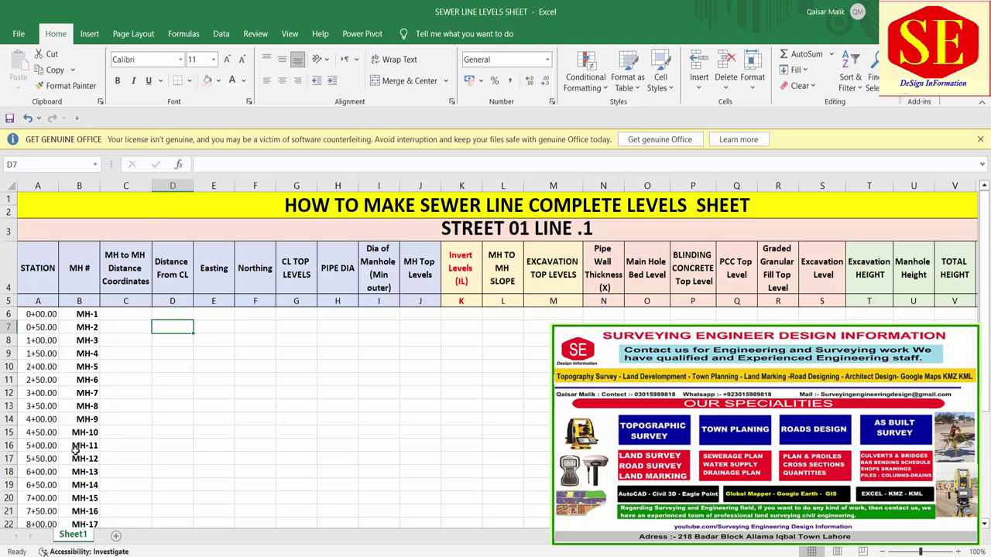
left_click(125, 320)
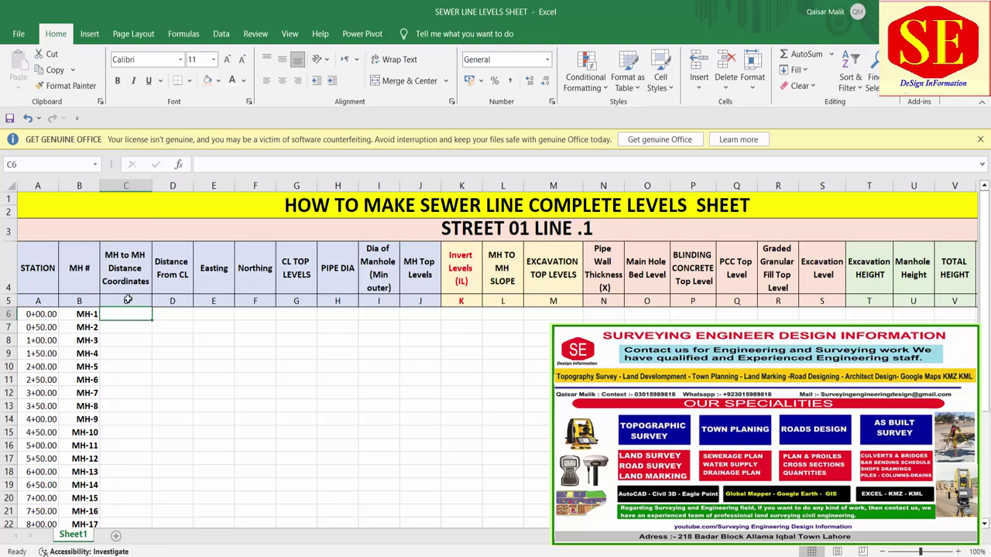
left_click(141, 253)
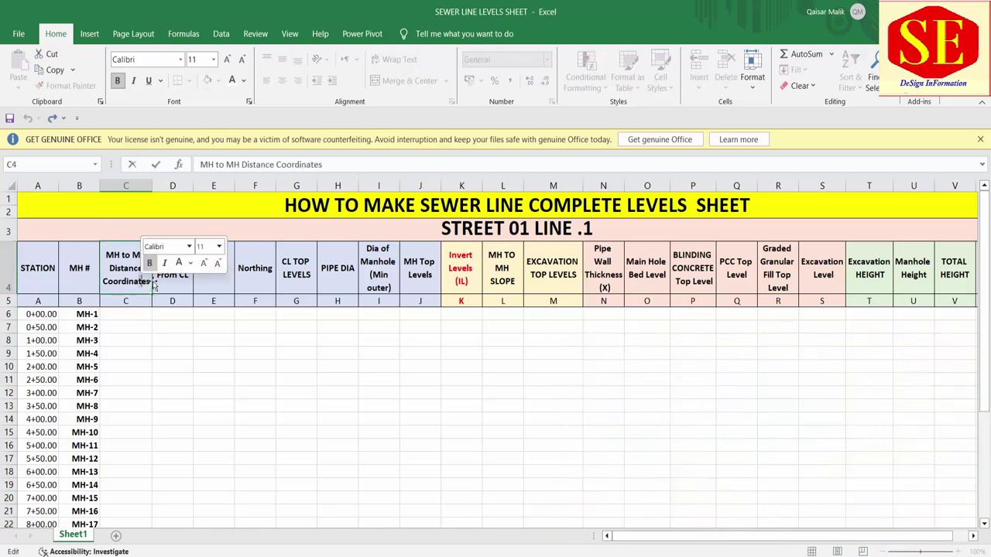
double_click(149, 281)
key("BackSpace")
key("BackSpace")
key("BackSpace")
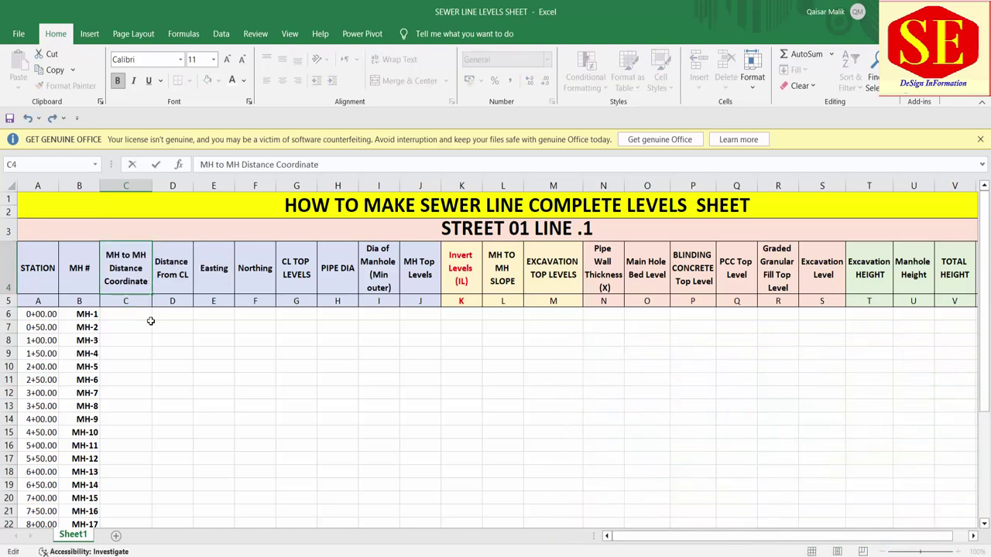
key("BackSpace")
key("BackSpace")
key("BackSpace")
key("BackSpace")
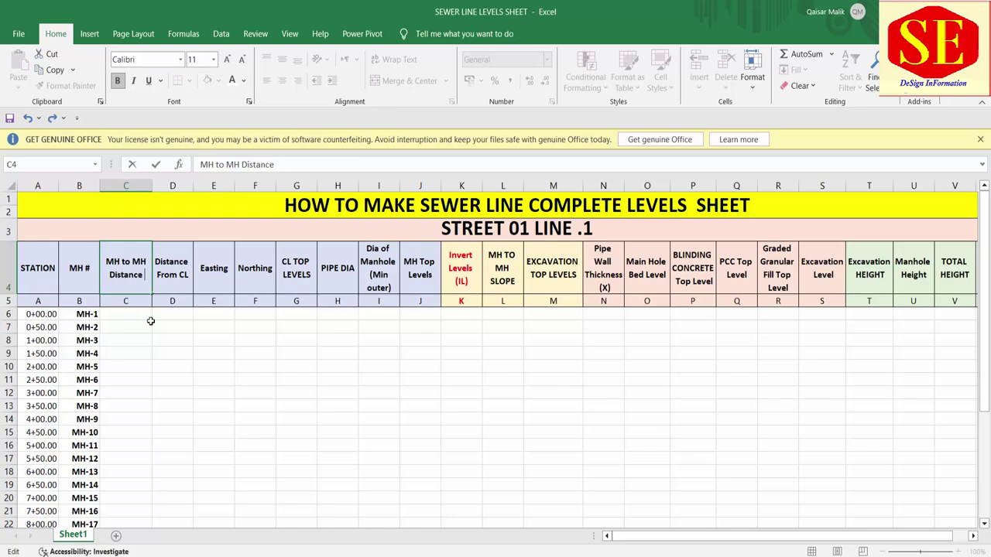
key("Return")
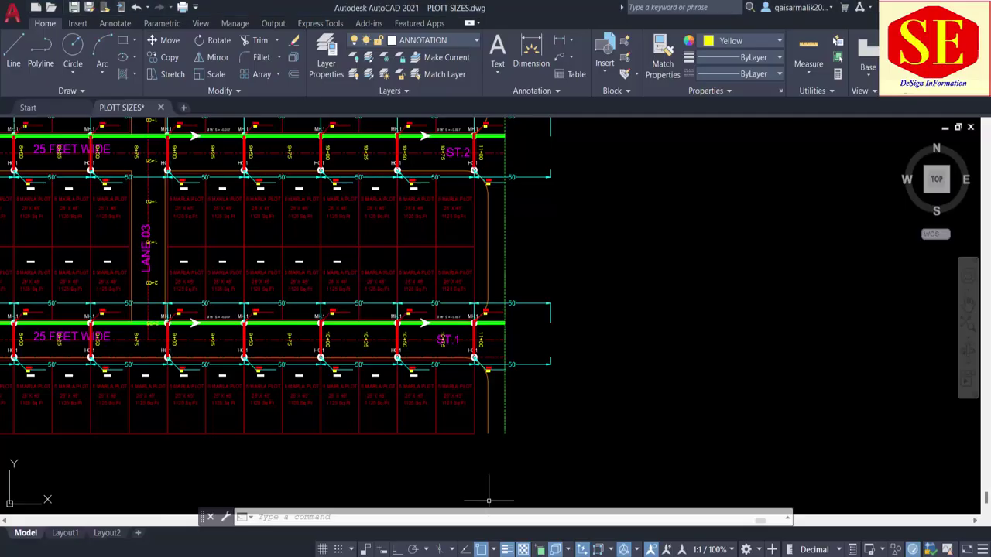
Zoom and pan the sewer plan to inspect manholes at 50' spacing, then return to Excel
scroll(284, 306, "up", 6)
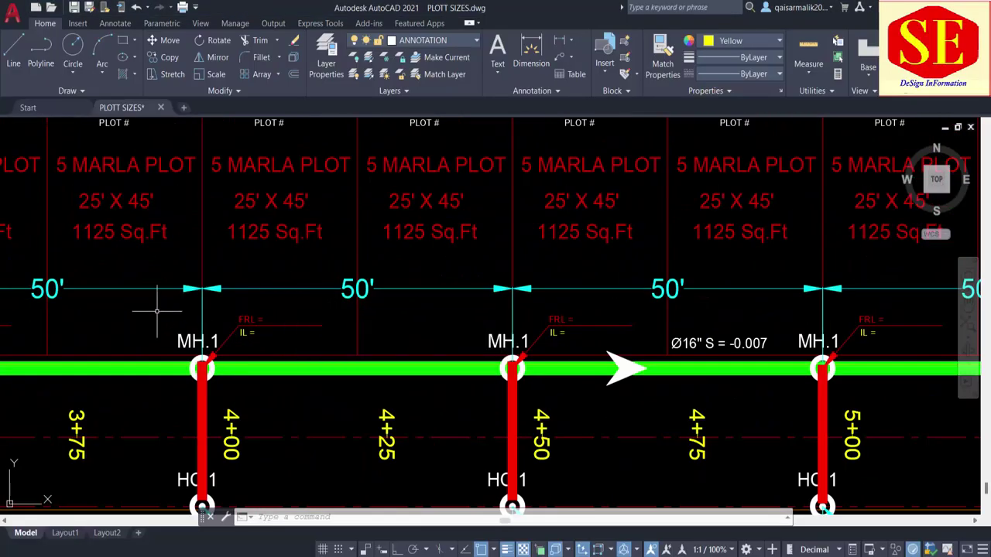
left_click_drag(372, 311, 577, 329)
scroll(576, 328, "down", 5)
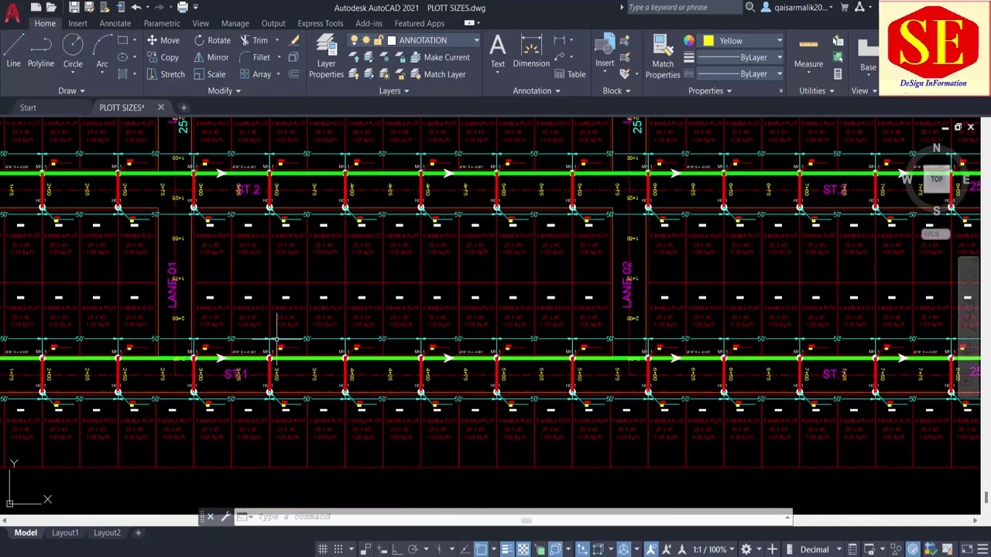
scroll(276, 340, "down", 1)
mouse_move(524, 550)
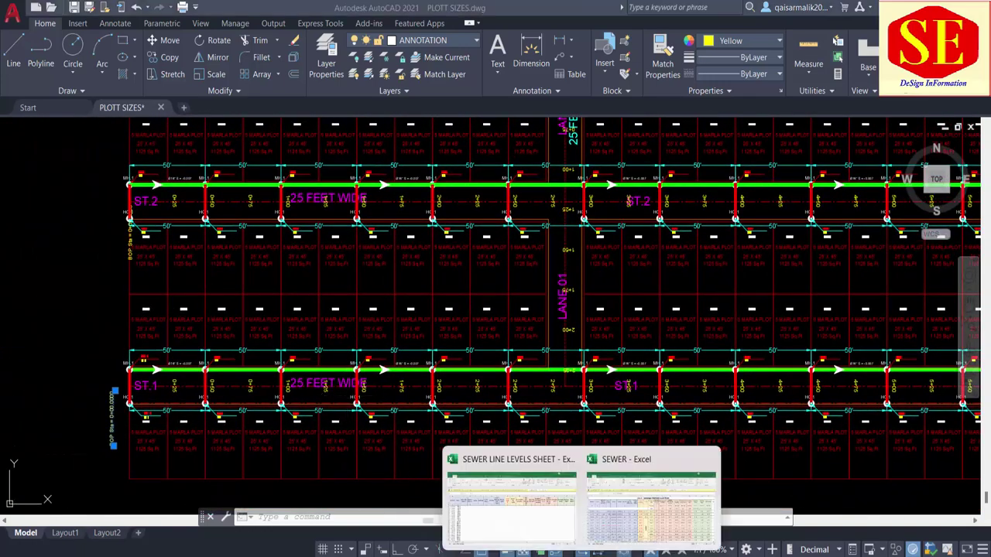
left_click(503, 495)
Enter 0 for MH-1 and 50 for the next manholes, filling 50 down column C
type("5")
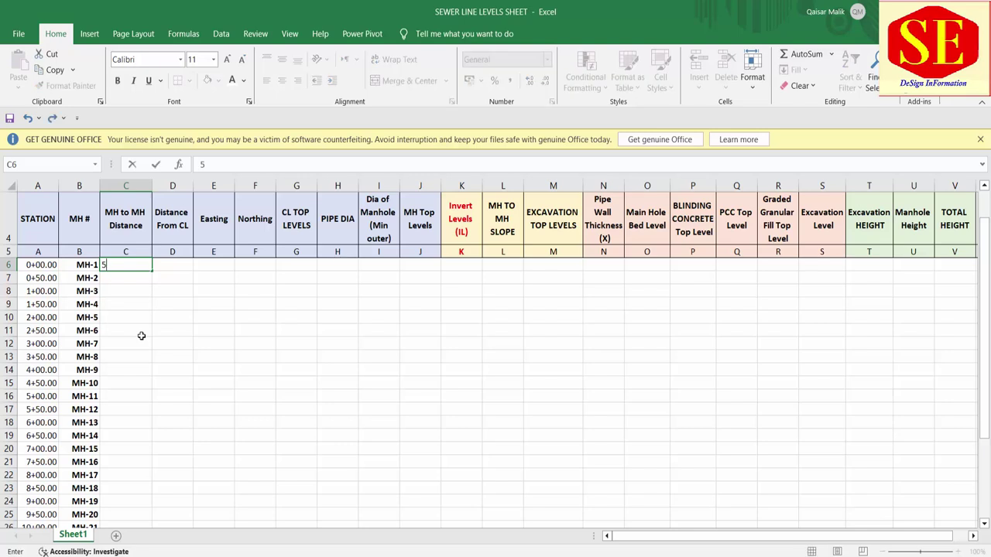
type("0")
key("Return")
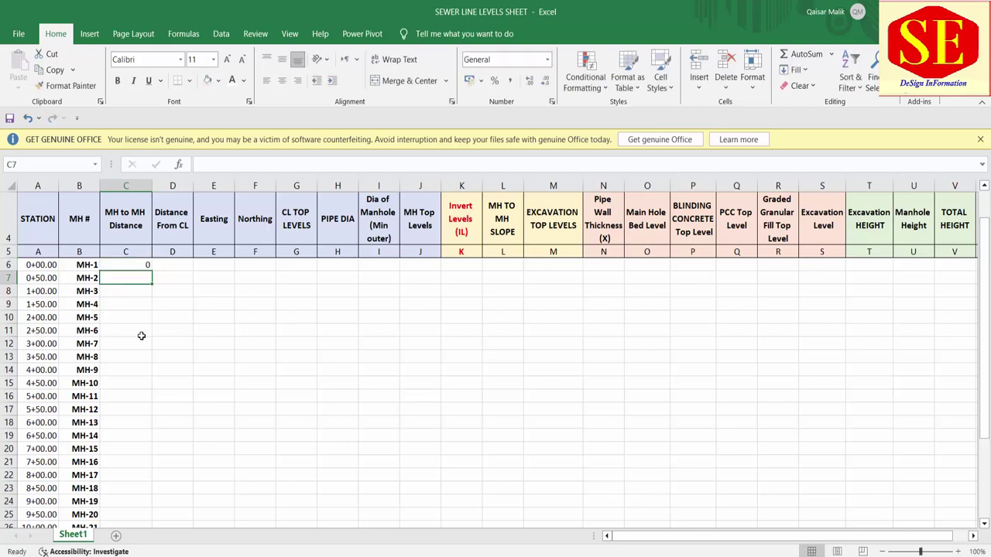
type("50")
key("Return")
type("50")
key("Return")
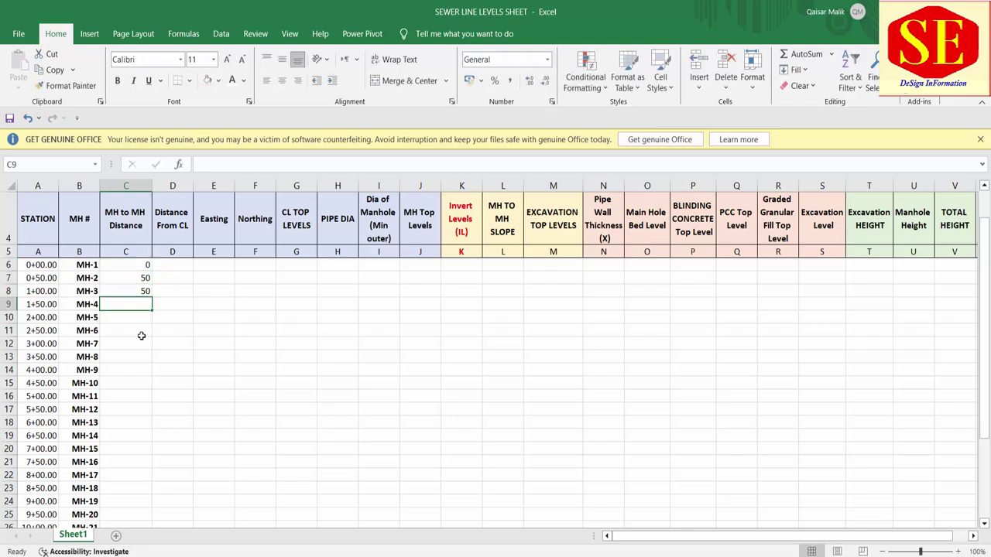
left_click_drag(143, 279, 146, 292)
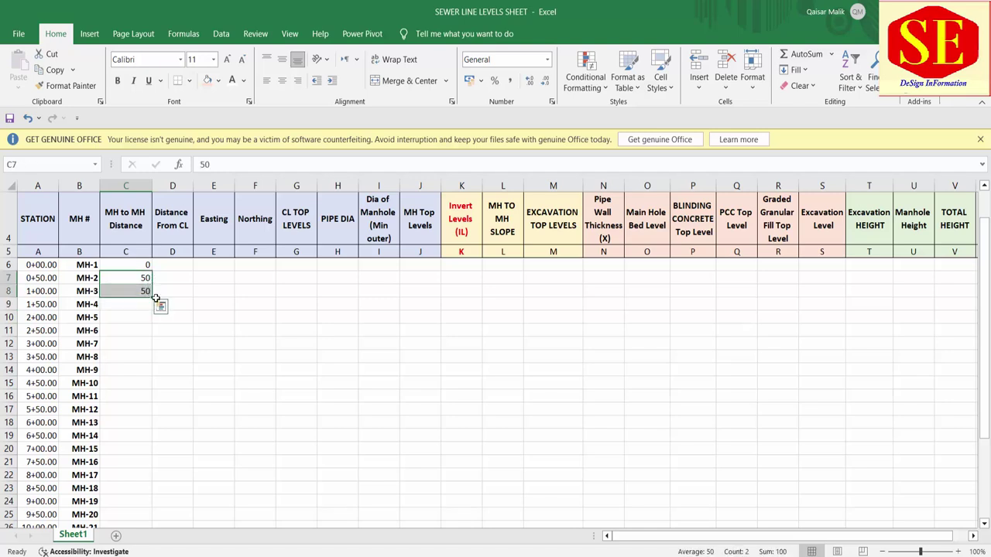
double_click(152, 298)
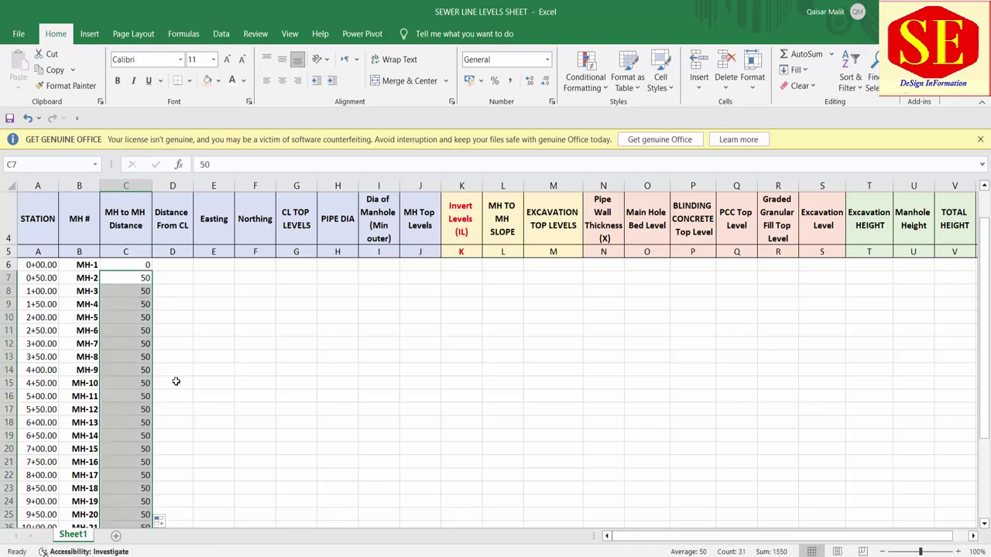
Centre the column C distances and show them with two decimals, 50.00
left_click(282, 81)
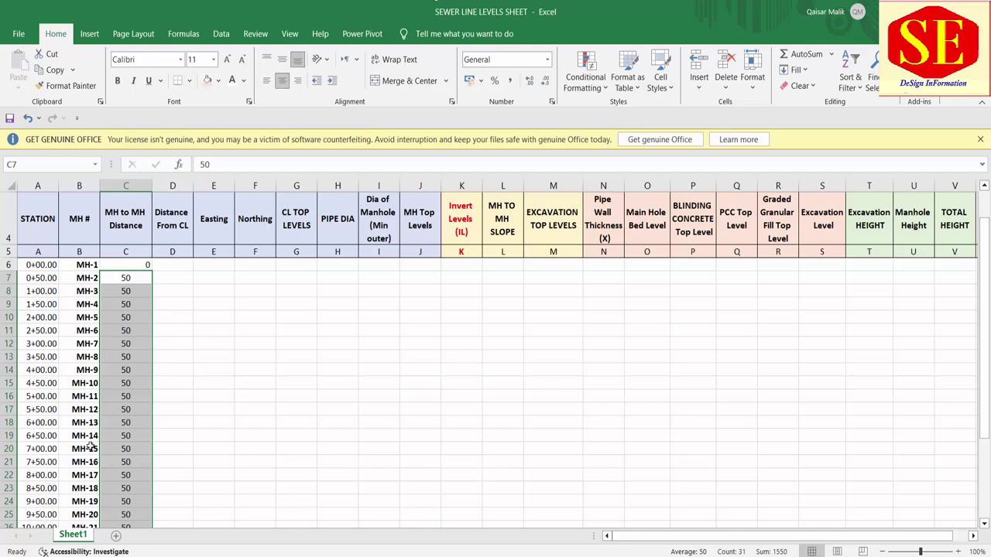
left_click(528, 81)
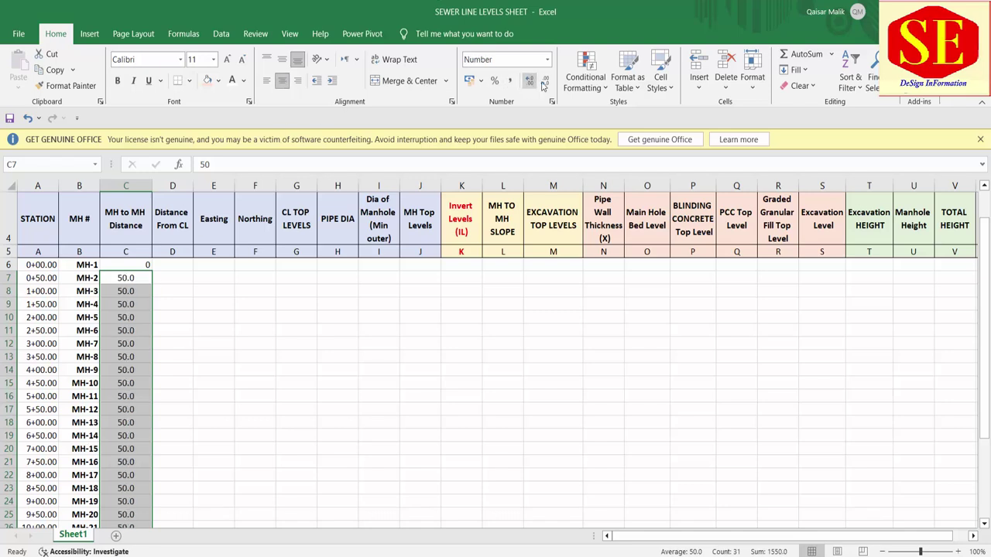
left_click(526, 81)
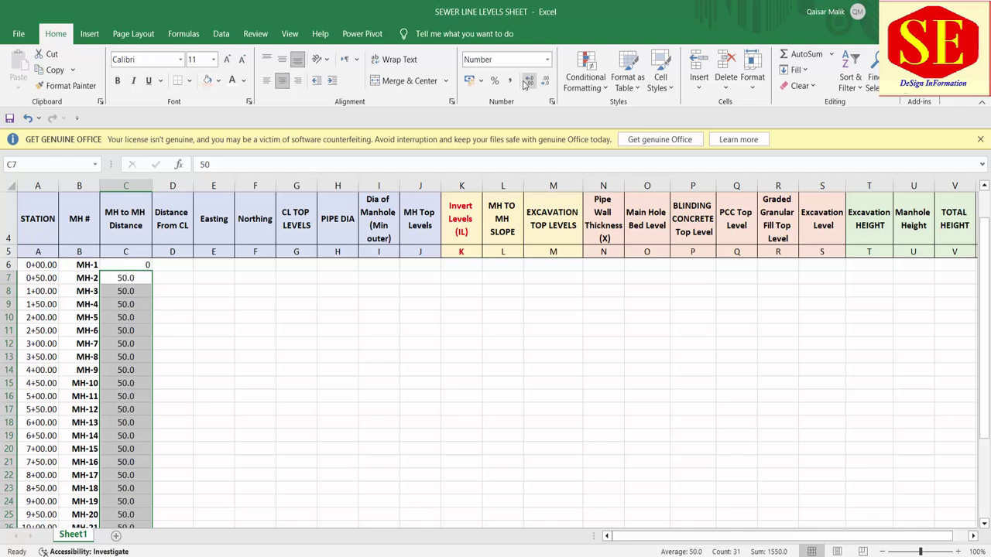
left_click(295, 372)
Select D6 for MH-1's distance from centerline and switch to the sewer road PDF
scroll(206, 367, "down", 3)
scroll(205, 367, "down", 2)
scroll(194, 345, "up", 5)
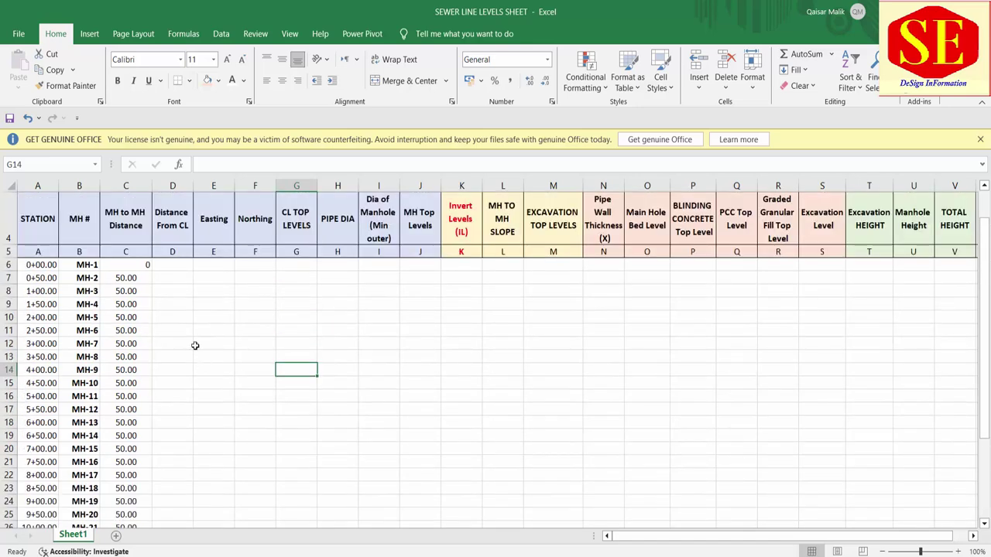
left_click(170, 220)
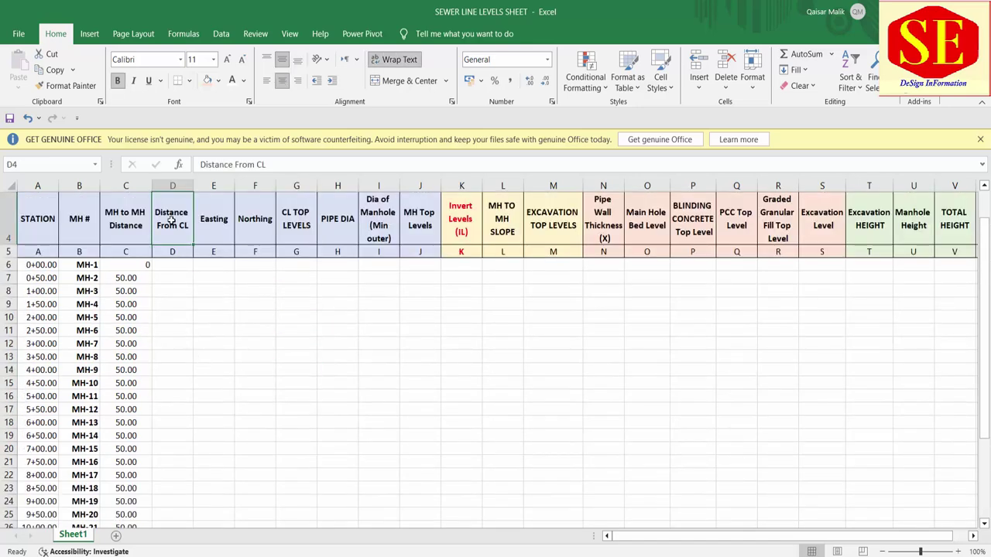
left_click(166, 267)
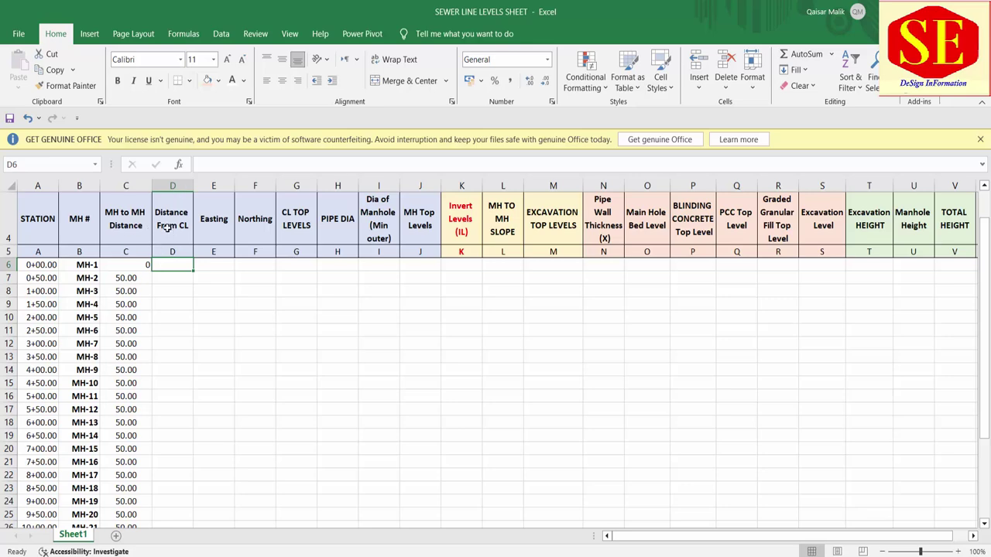
key("alt+Tab")
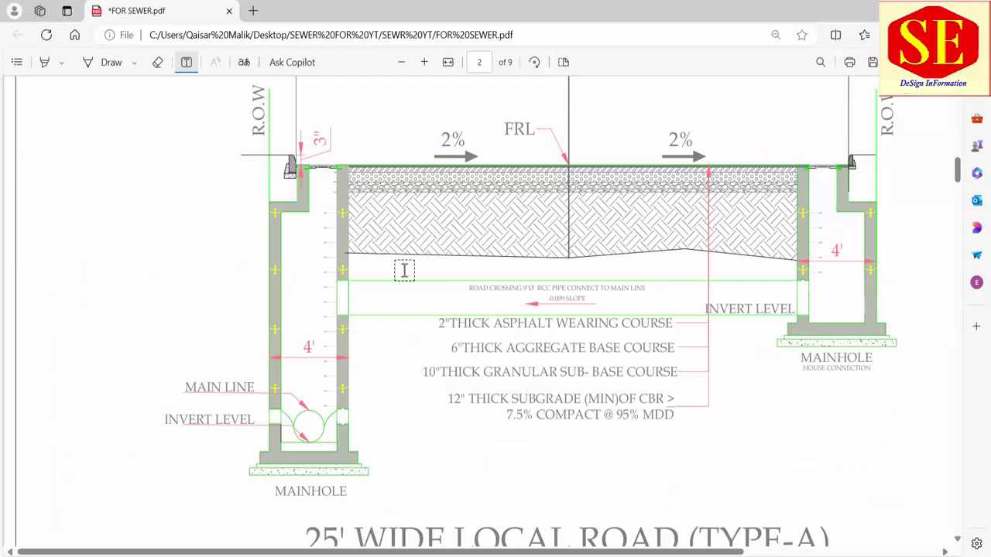
Scroll the PDF to view the 25' wide local road section with its 11' carriageway offsets
scroll(406, 276, "down", 2)
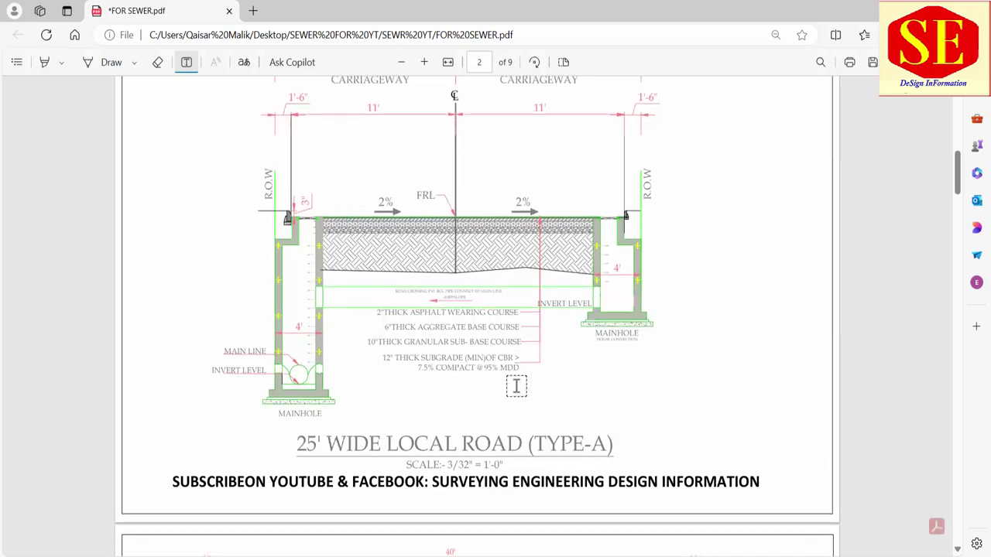
scroll(516, 386, "up", 2)
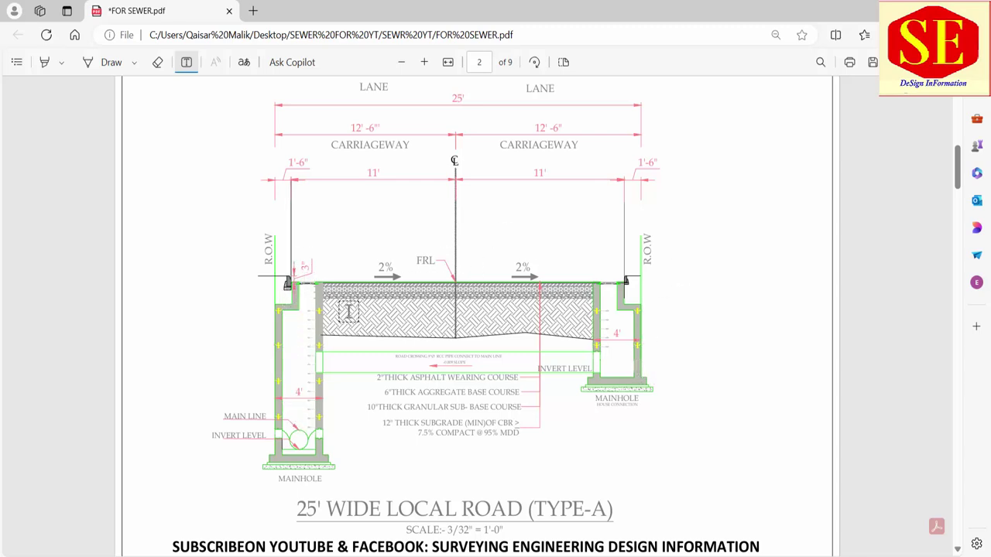
Enter 11 as MH-1's distance from centerline in D6, after trying -11
mouse_move(592, 551)
left_click(534, 517)
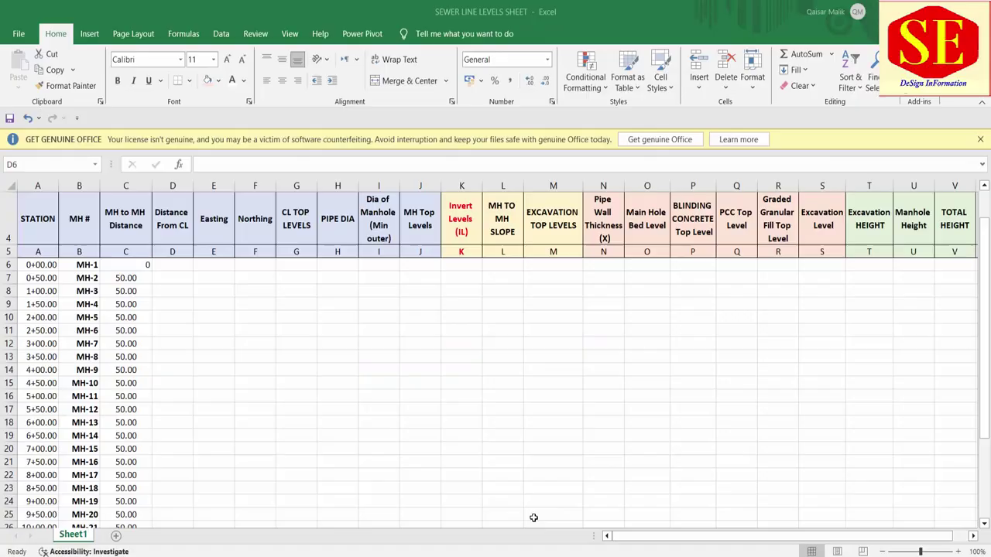
type("11")
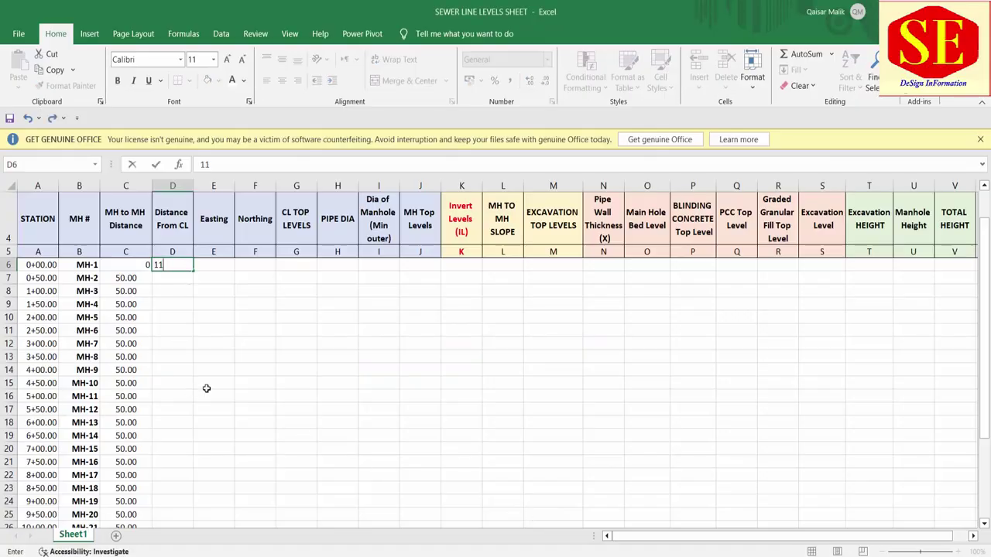
key("Return")
left_click(178, 265)
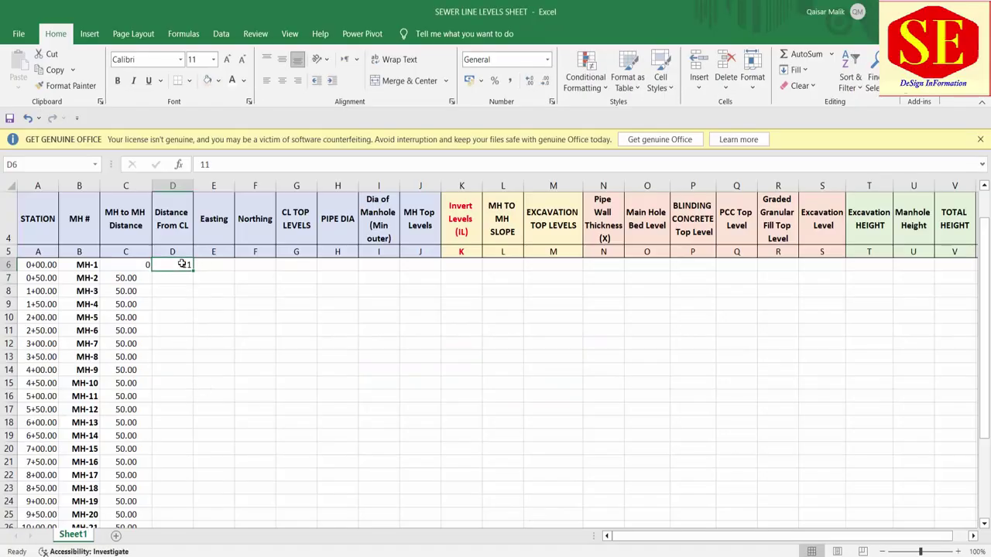
type("-11")
key("Return")
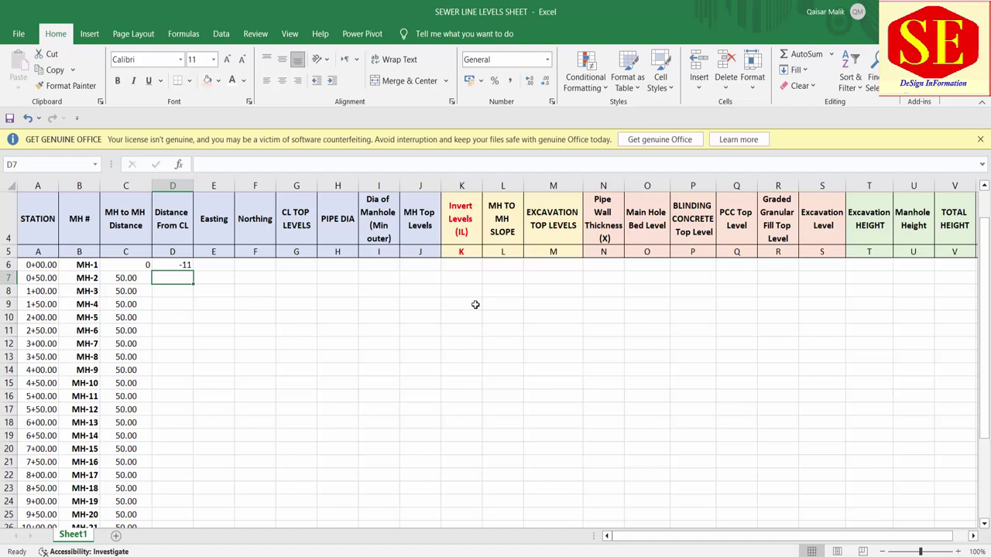
left_click(186, 266)
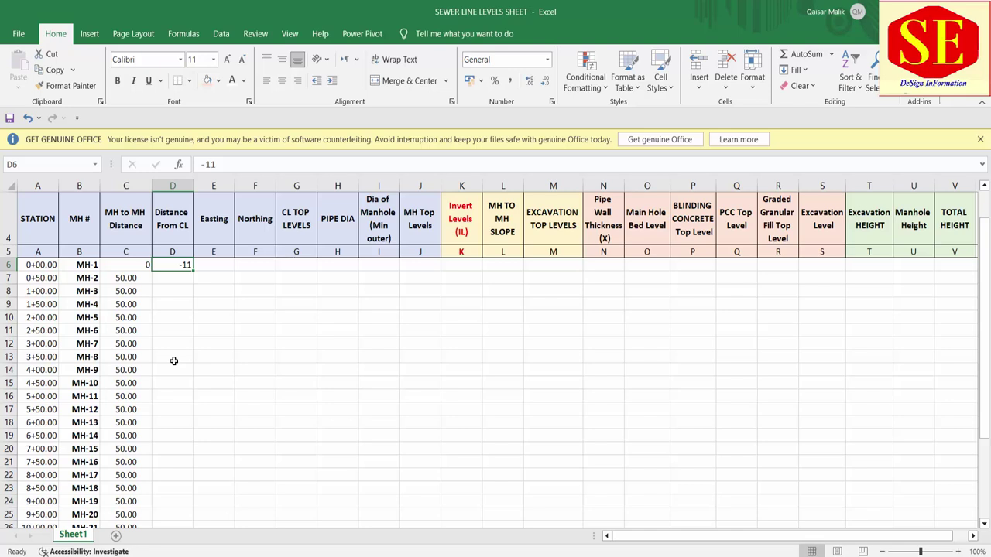
type("1")
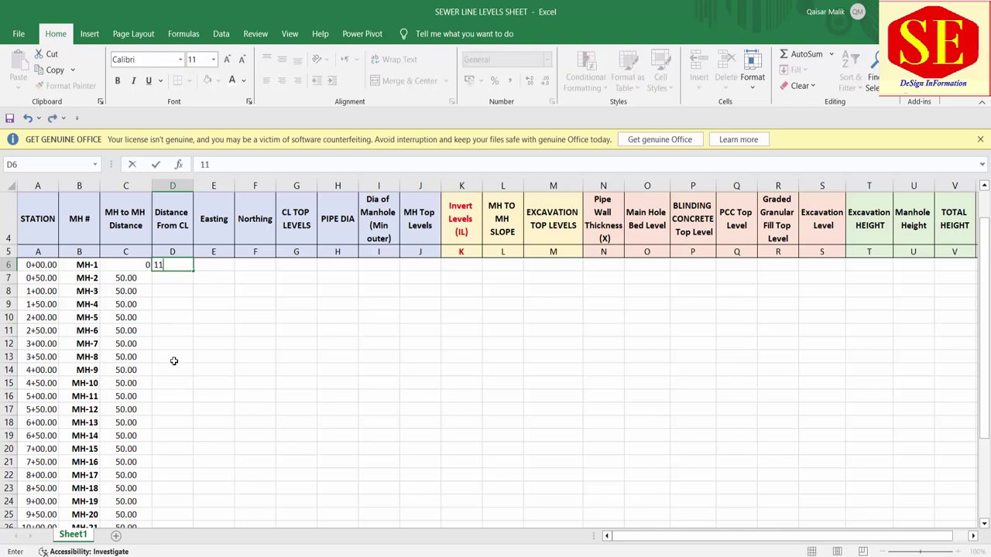
key("Return")
left_click(179, 263)
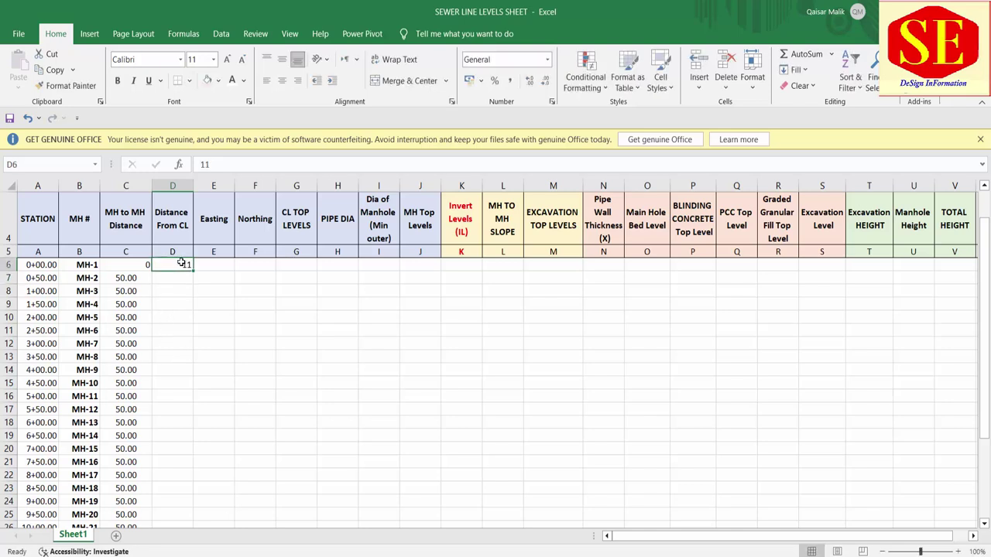
Open D6's custom number formats and start typing a new code over General
right_click(181, 263)
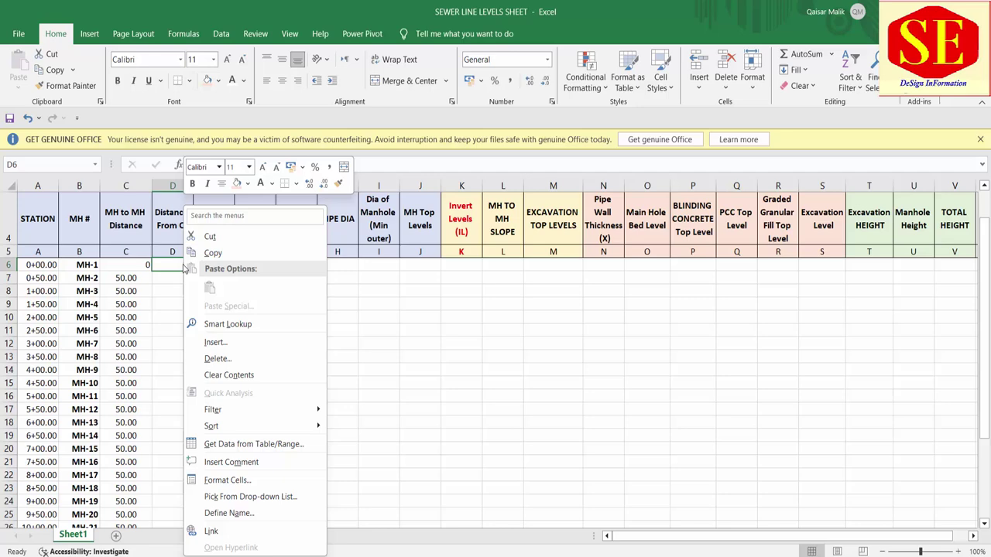
left_click(236, 482)
left_click(84, 378)
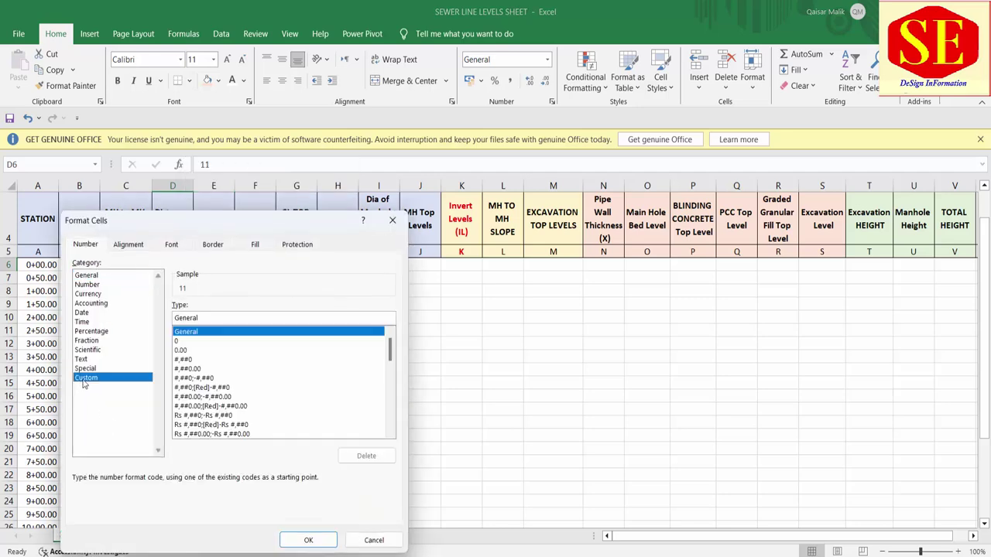
double_click(215, 316)
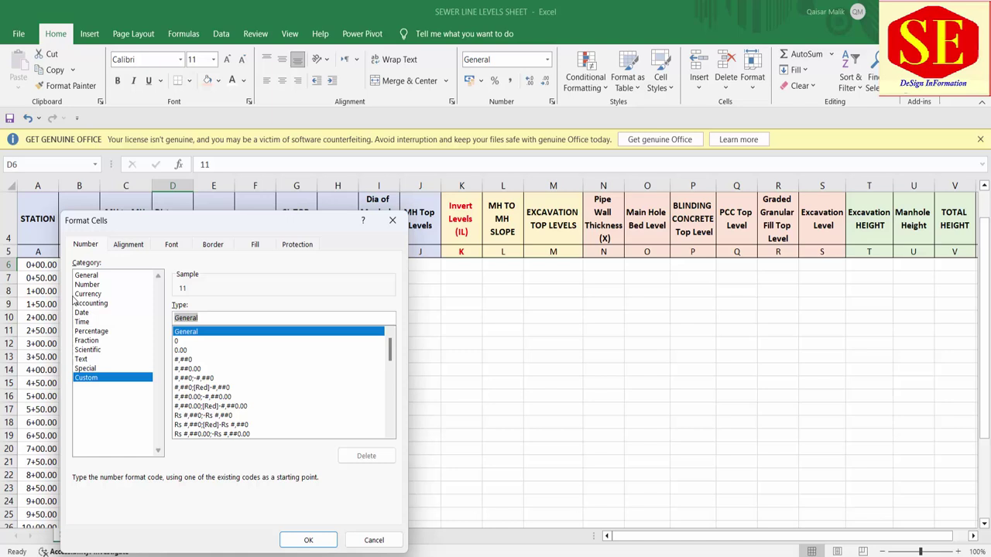
type("\"-\"0")
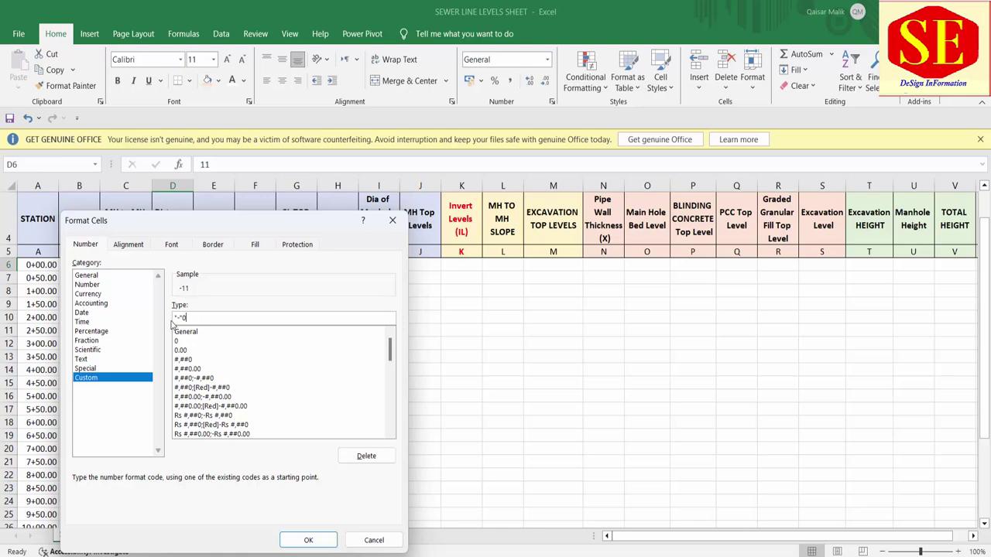
Apply the "-"0 custom format and enter 11 so the first Distance From CL shows -11
left_click(308, 540)
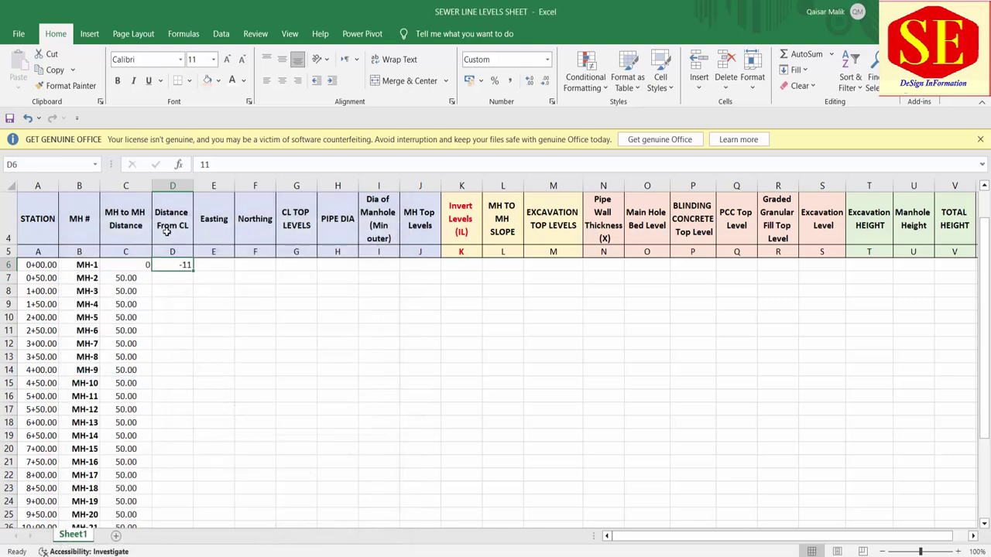
left_click(188, 277)
type("11")
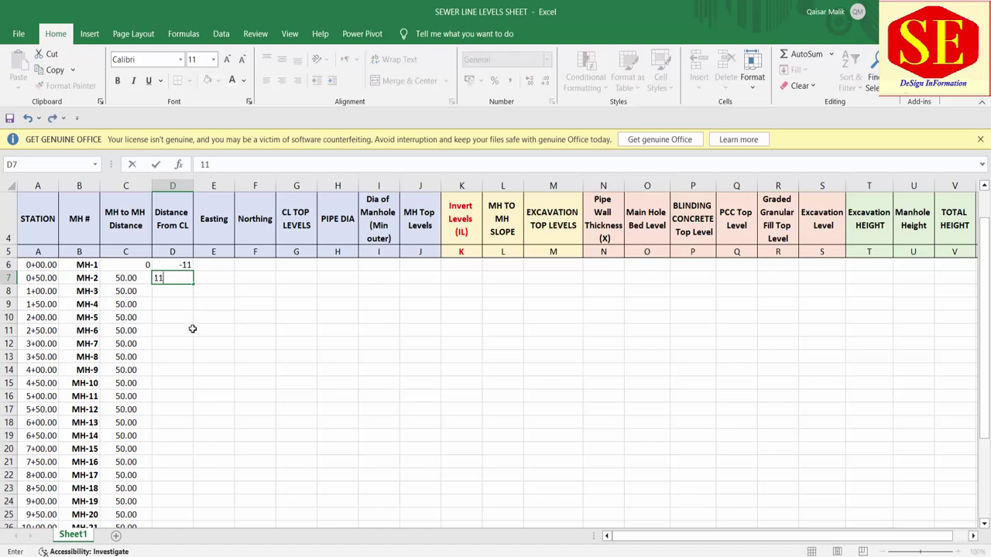
key("Return")
Fill -11 down the Distance From CL column from MH-1
left_click(190, 267)
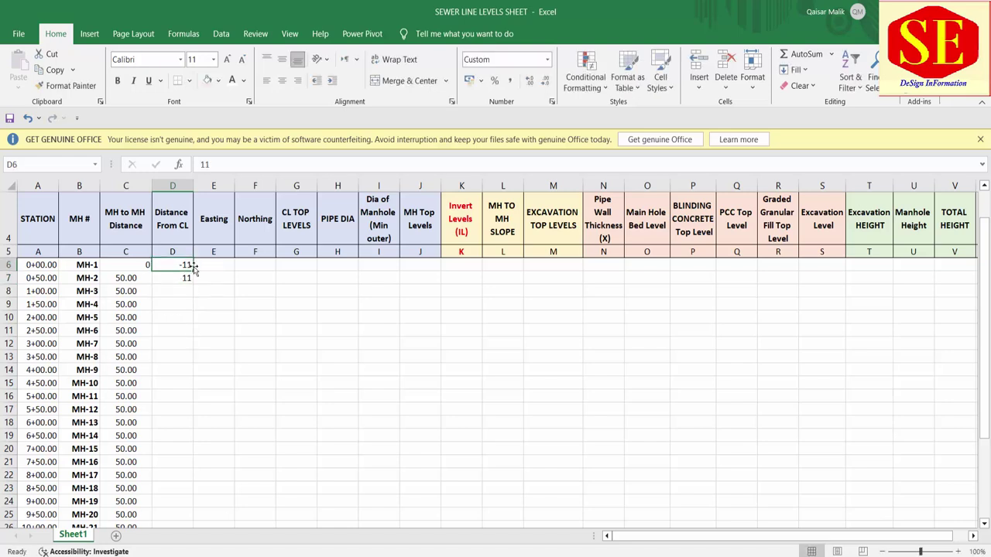
left_click_drag(192, 267, 186, 475)
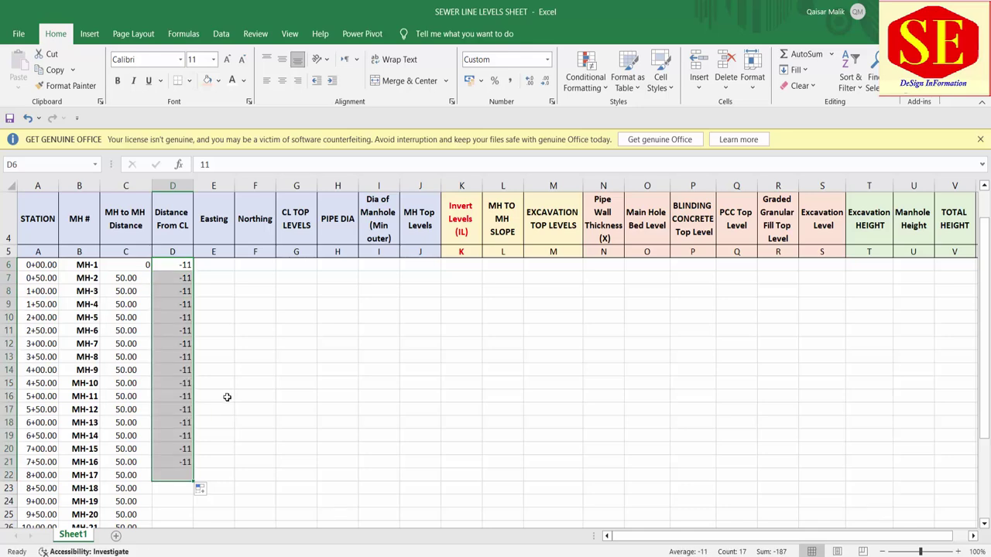
scroll(178, 342, "down", 3)
double_click(193, 324)
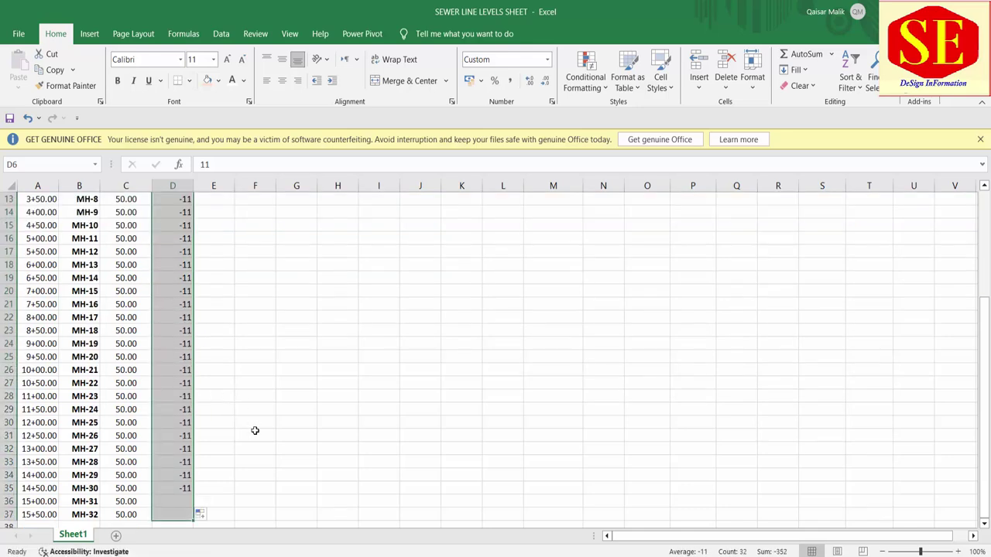
Set MH-4 to MH-6 distances to -15, -20 and -24, then refill -11 down the column
scroll(255, 430, "down", 3)
scroll(181, 402, "up", 6)
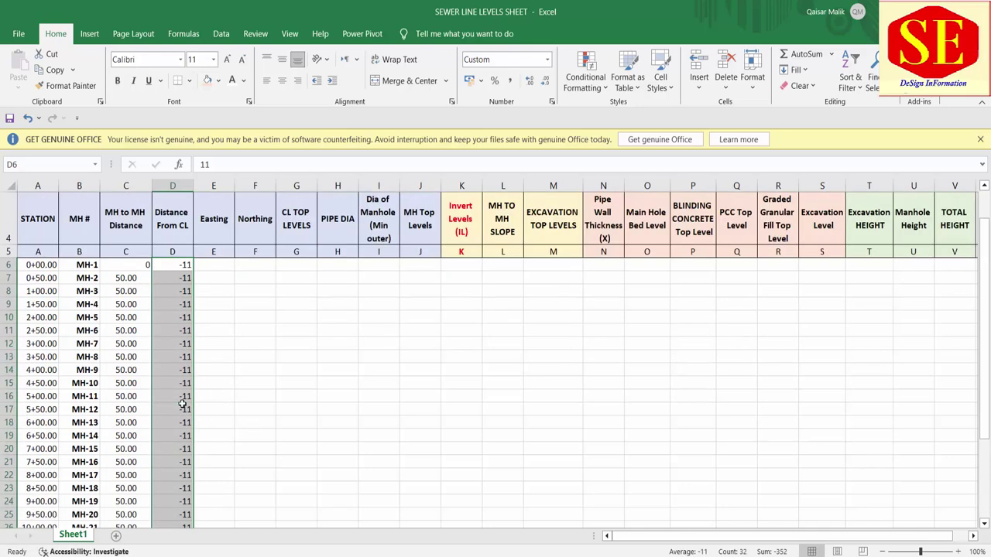
left_click(180, 306)
type("15")
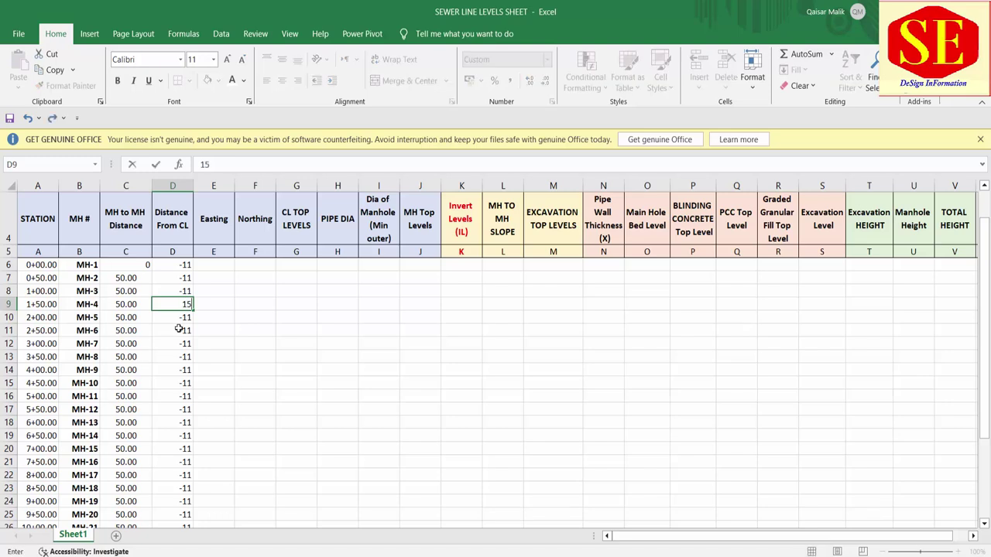
key("Return")
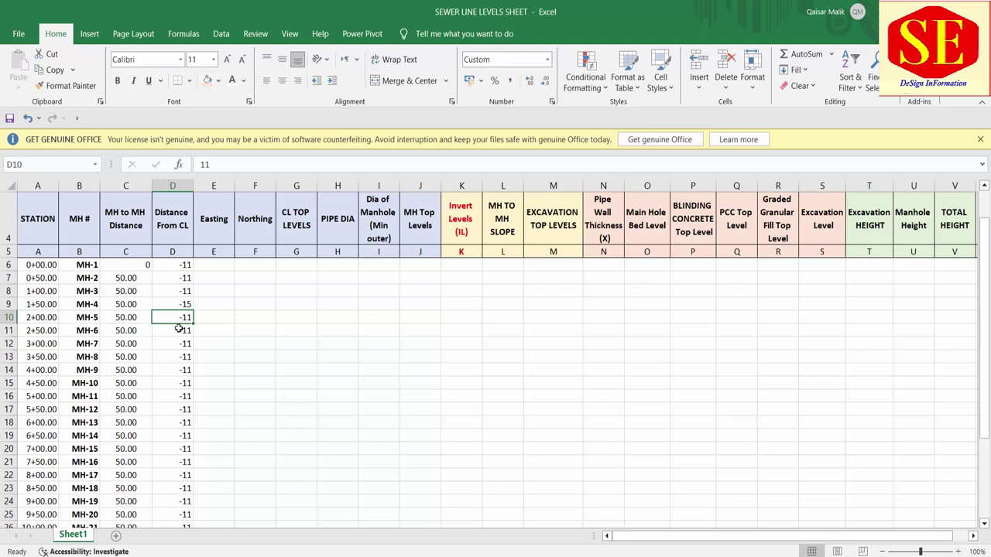
type("20")
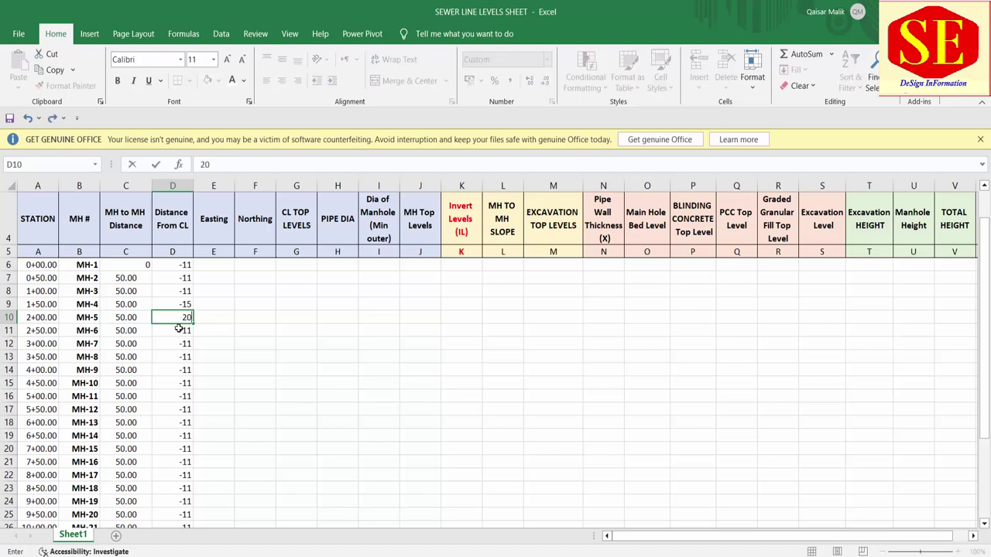
key("Return")
type("24")
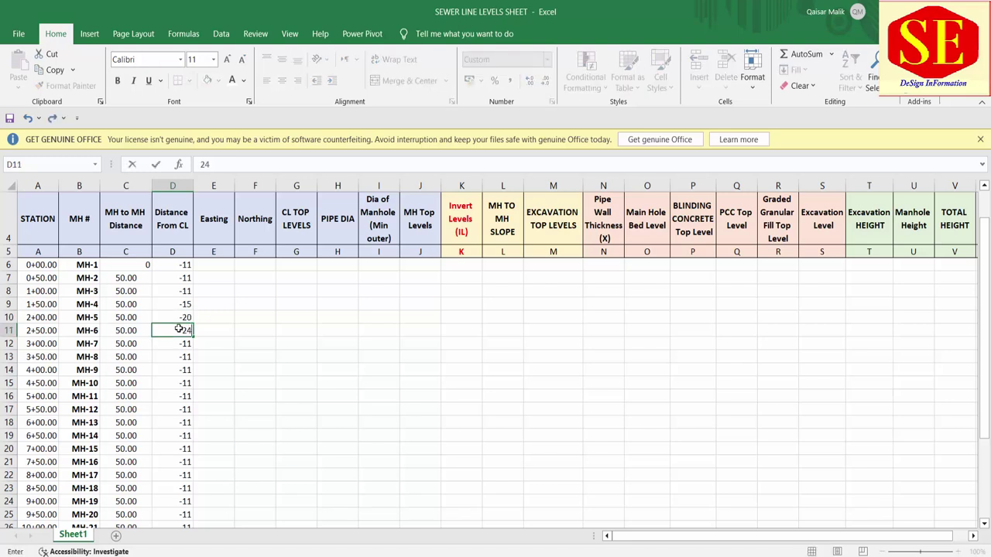
key("Return")
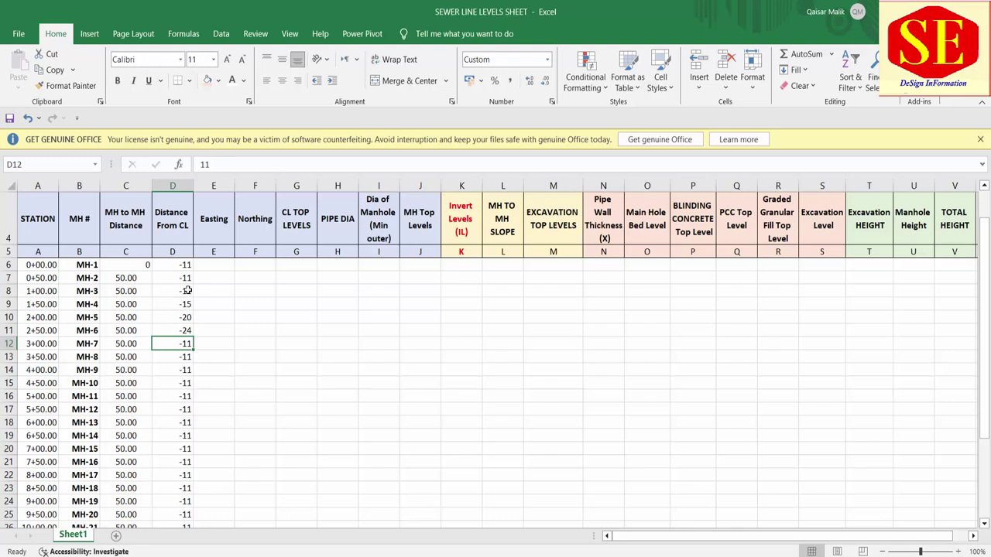
left_click(186, 267)
double_click(193, 271)
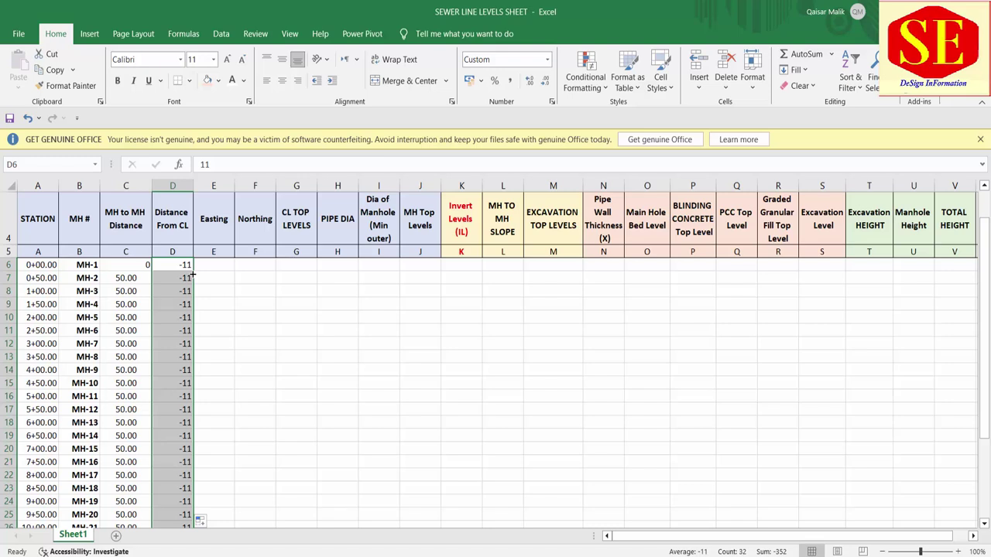
Center the first MH to MH distance value in C6
left_click(131, 278)
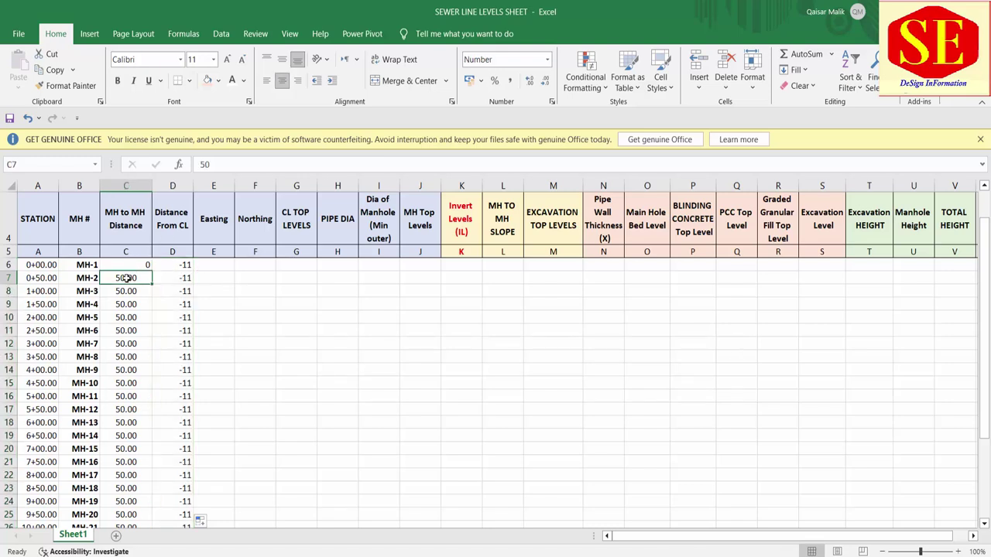
left_click(138, 264)
left_click(281, 81)
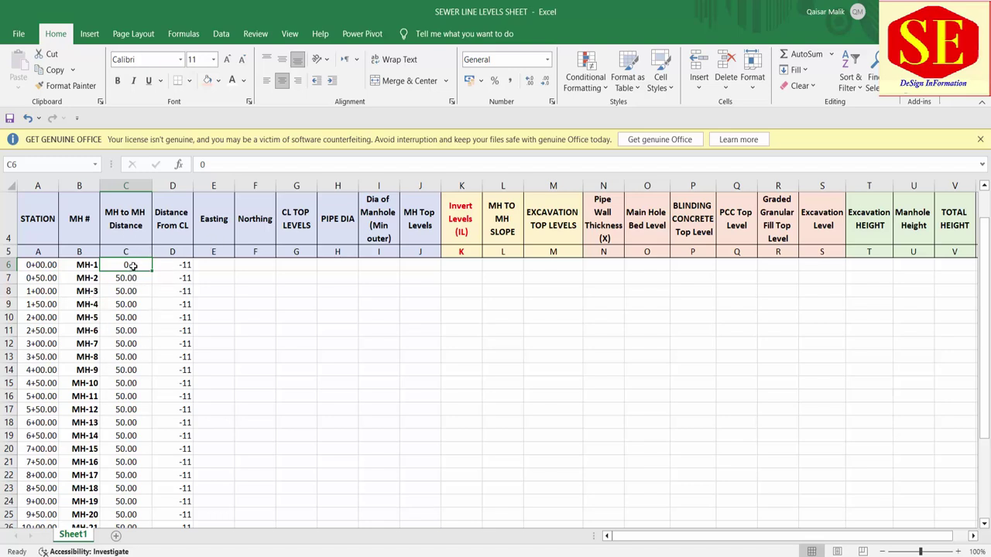
Give C6:C37 the custom format 0.00"'" so distances show in feet with two decimals
mouse_move(133, 265)
left_mouse_down()
mouse_move(129, 532)
mouse_move(131, 518)
left_mouse_up()
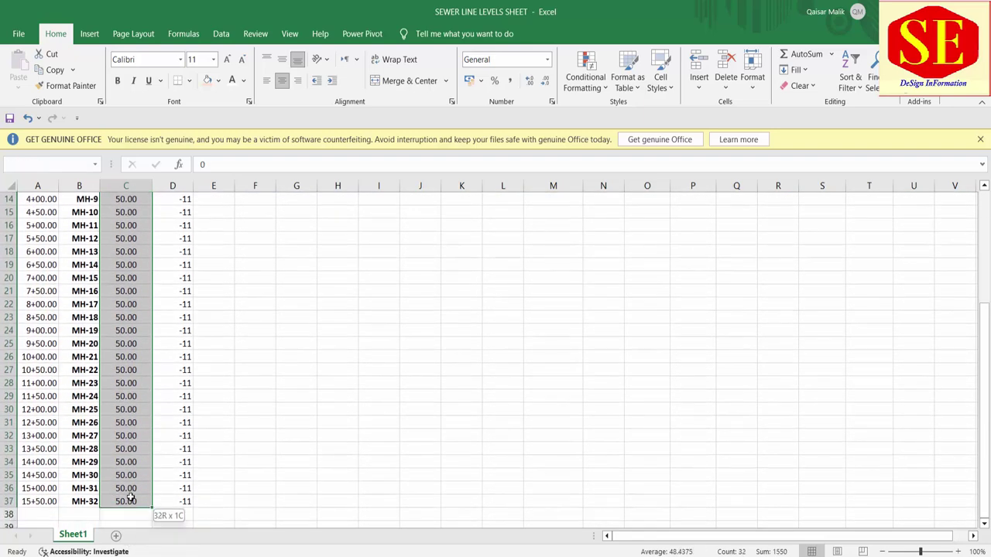
right_click(130, 497)
left_click(166, 414)
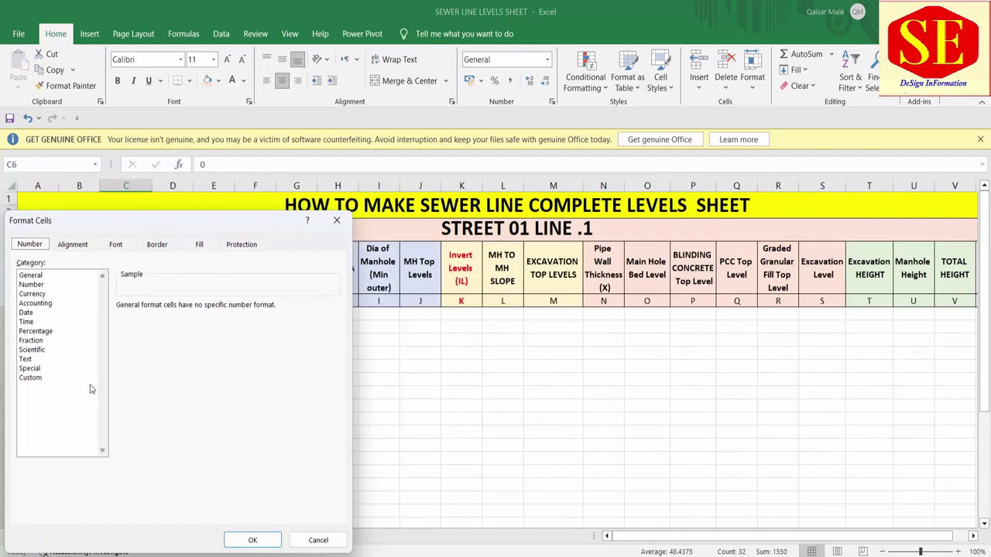
left_click(33, 379)
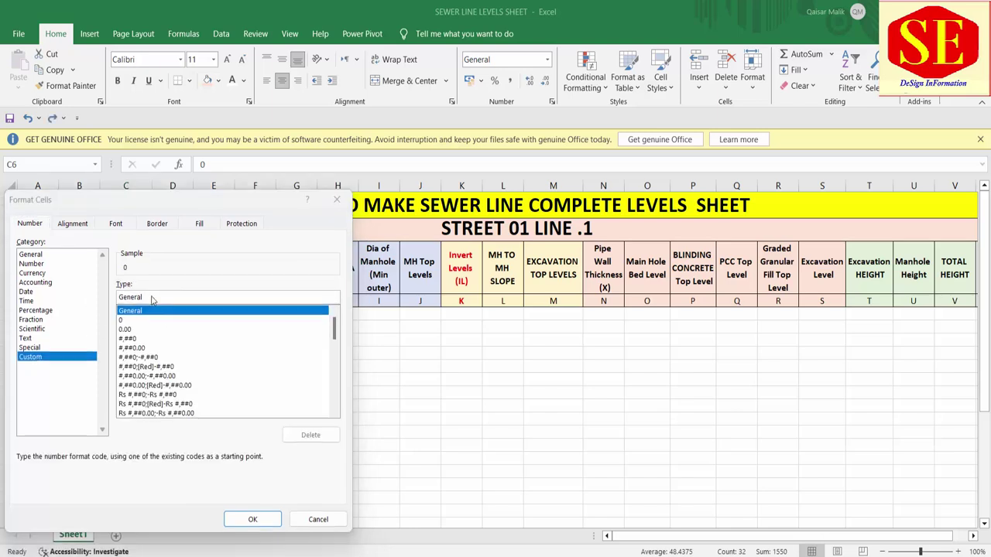
left_click(152, 297)
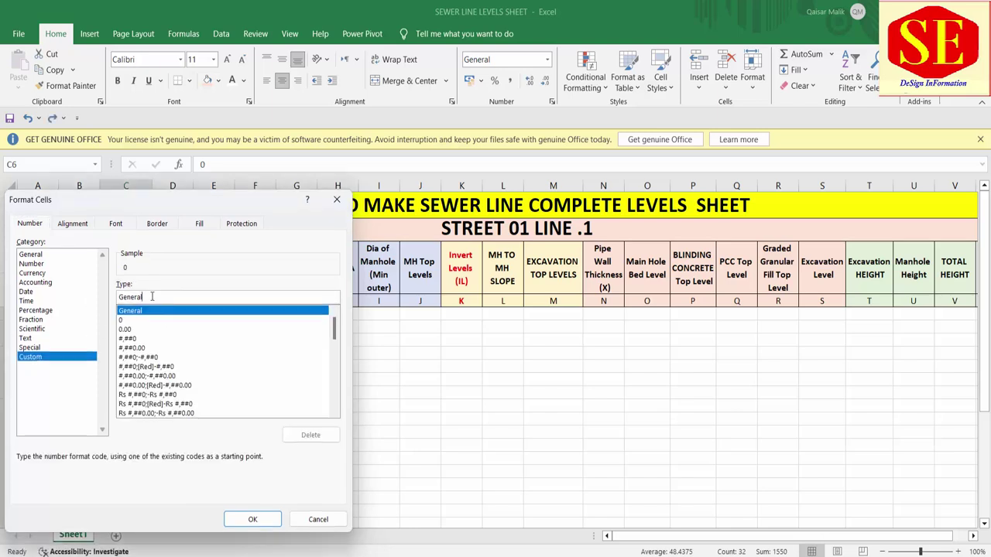
type("0.000")
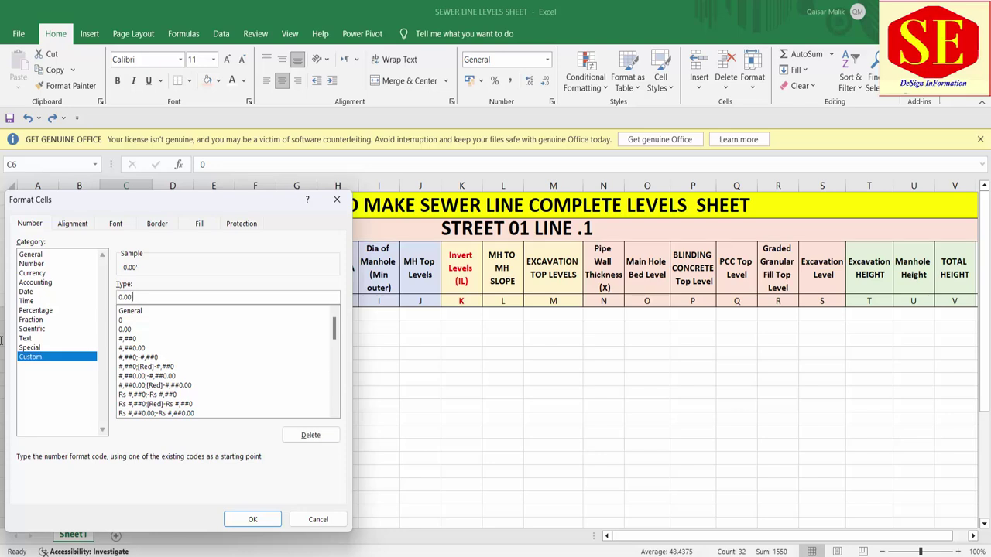
type("\"")
left_click(252, 519)
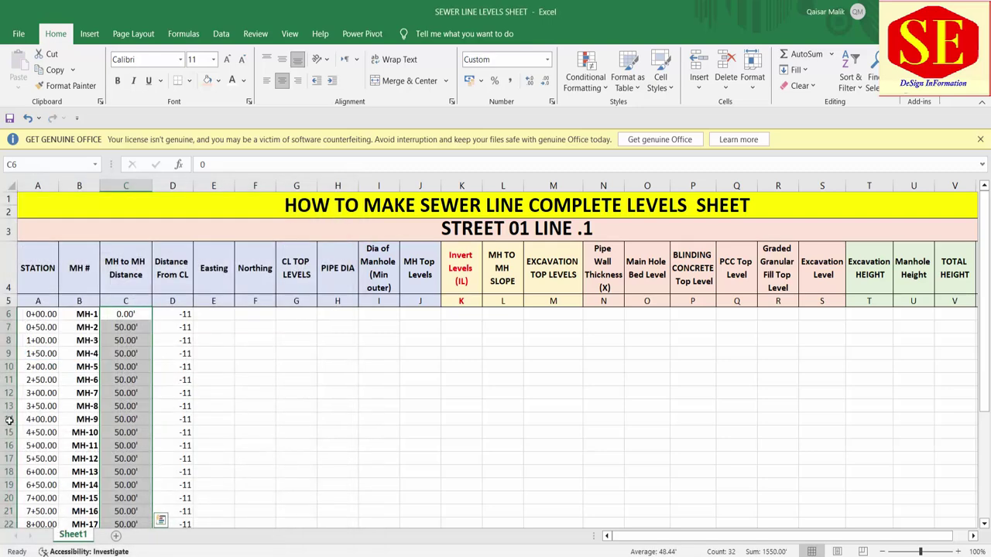
left_click(137, 349)
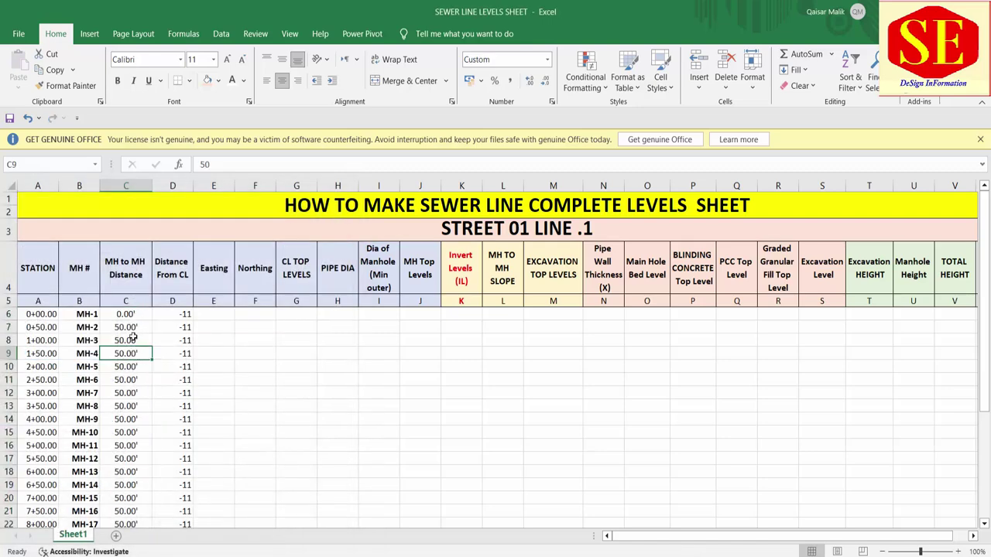
left_click(184, 313)
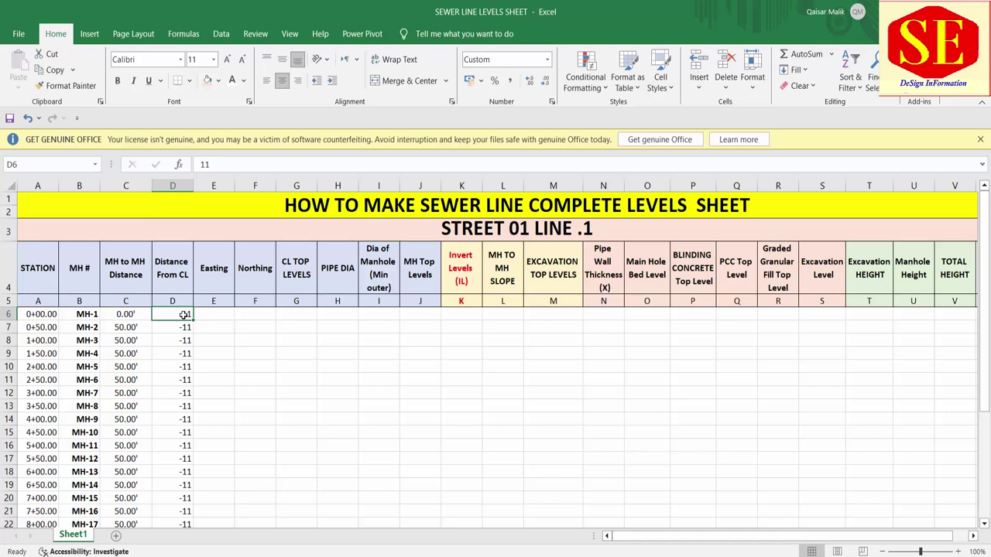
left_click(136, 326)
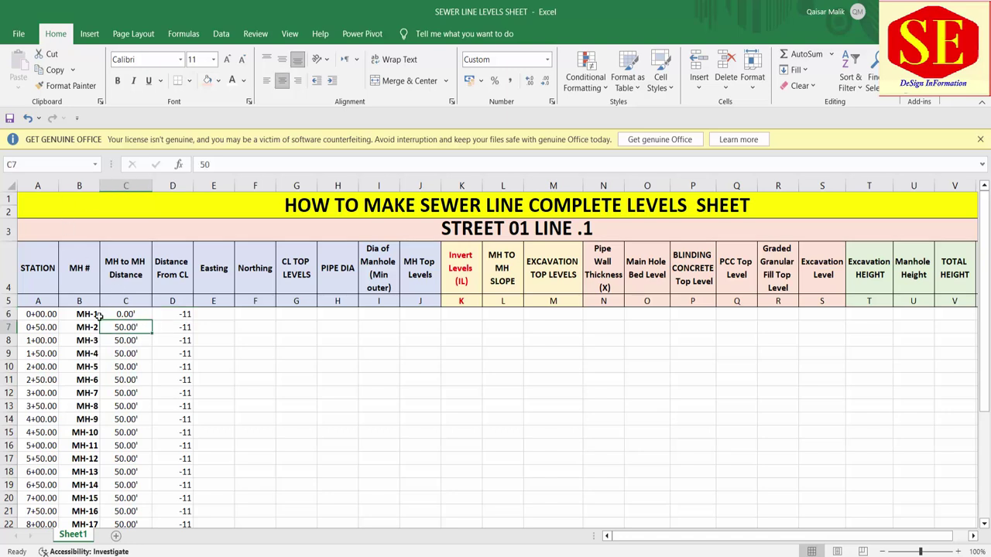
left_click(69, 87)
left_click_drag(184, 313, 159, 550)
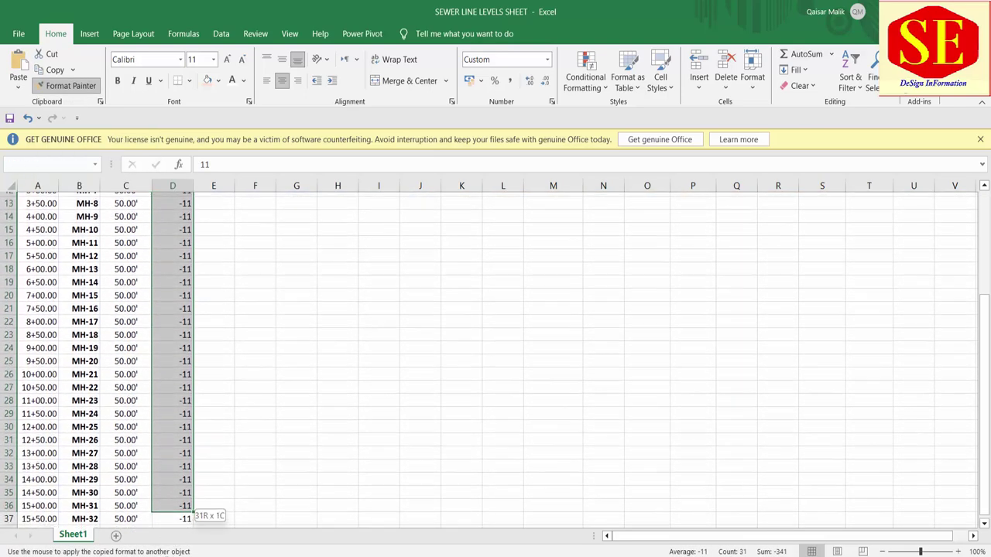
left_click_drag(159, 549, 172, 492)
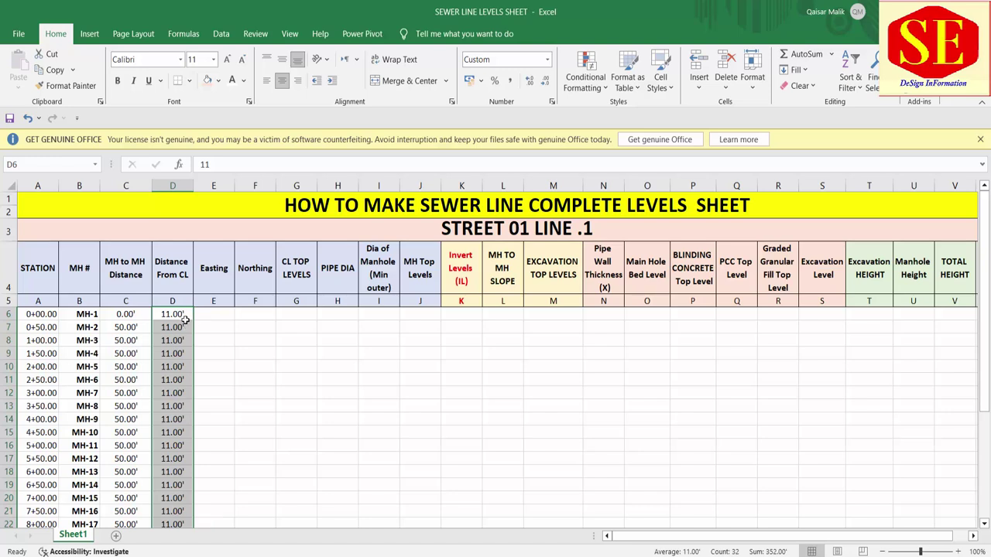
key("ctrl+z")
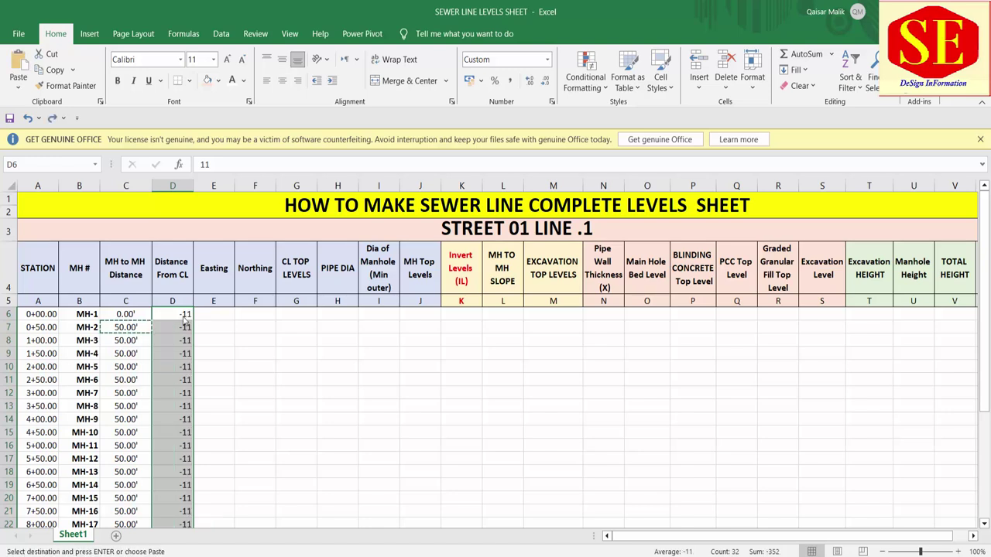
right_click(185, 320)
left_click(205, 477)
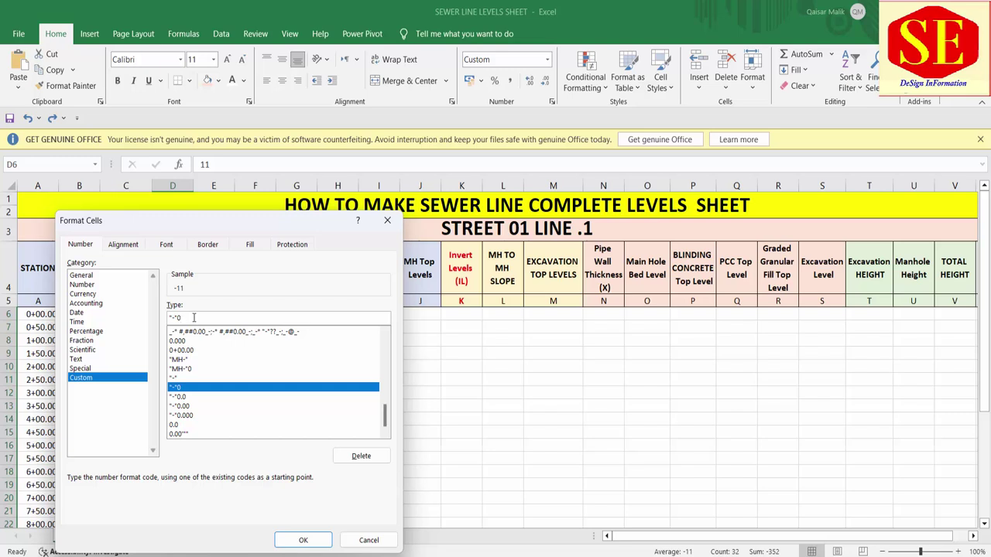
type("'")
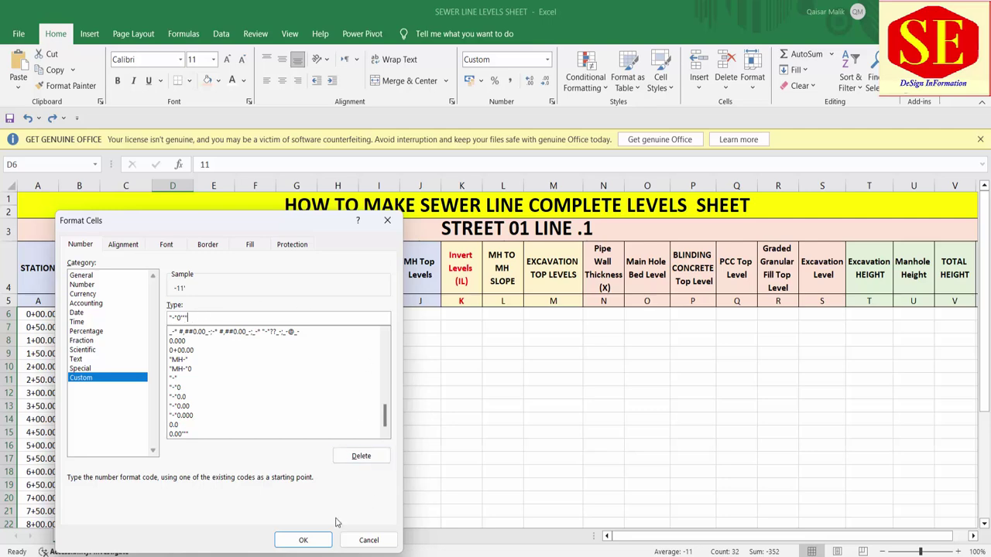
left_click(302, 539)
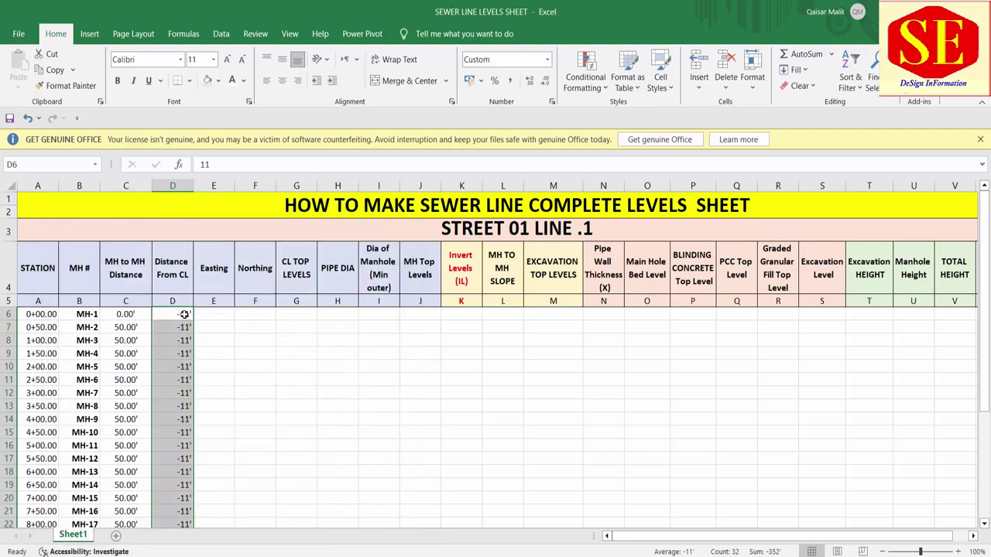
left_click(525, 89)
left_click(525, 90)
left_click(526, 89)
left_click(126, 340)
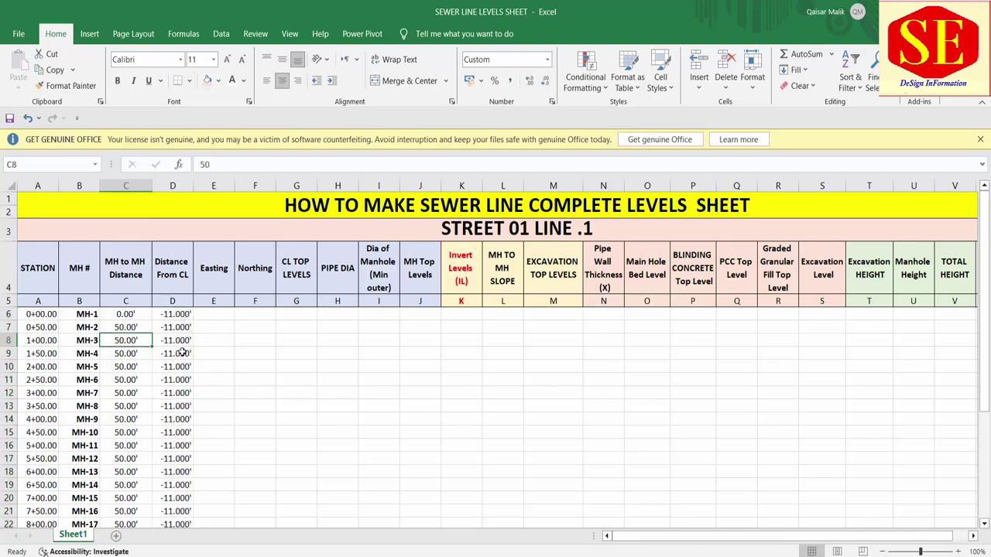
left_click(213, 431)
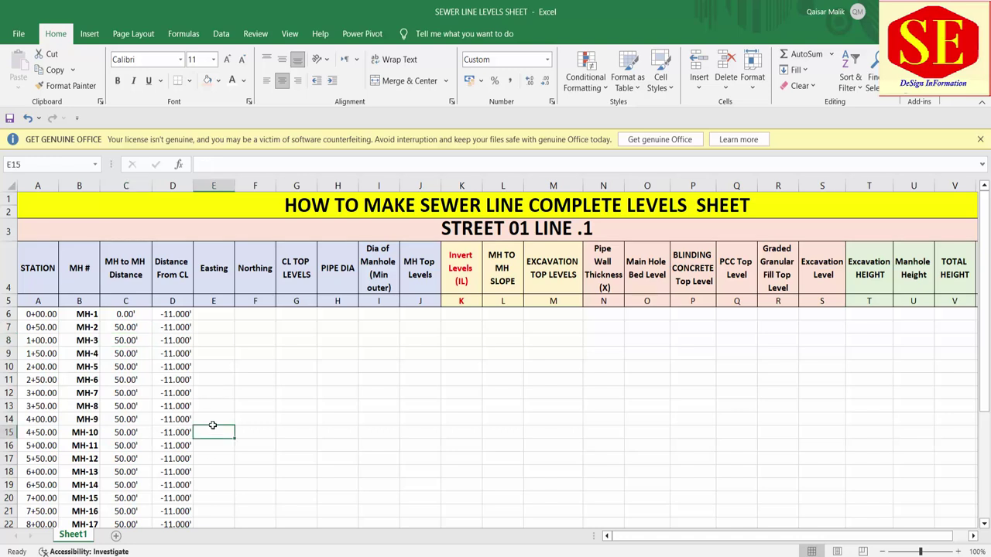
left_click(214, 317)
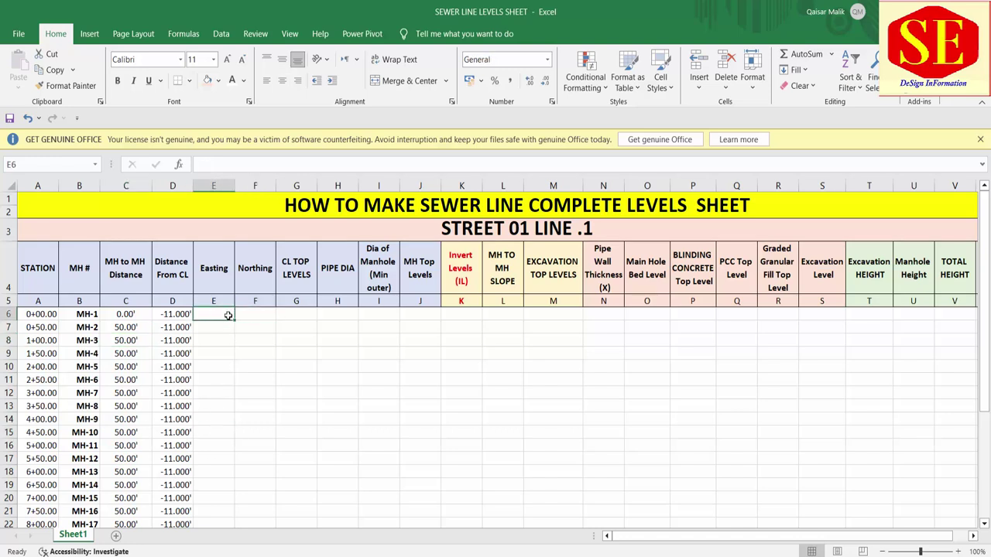
left_click(245, 315)
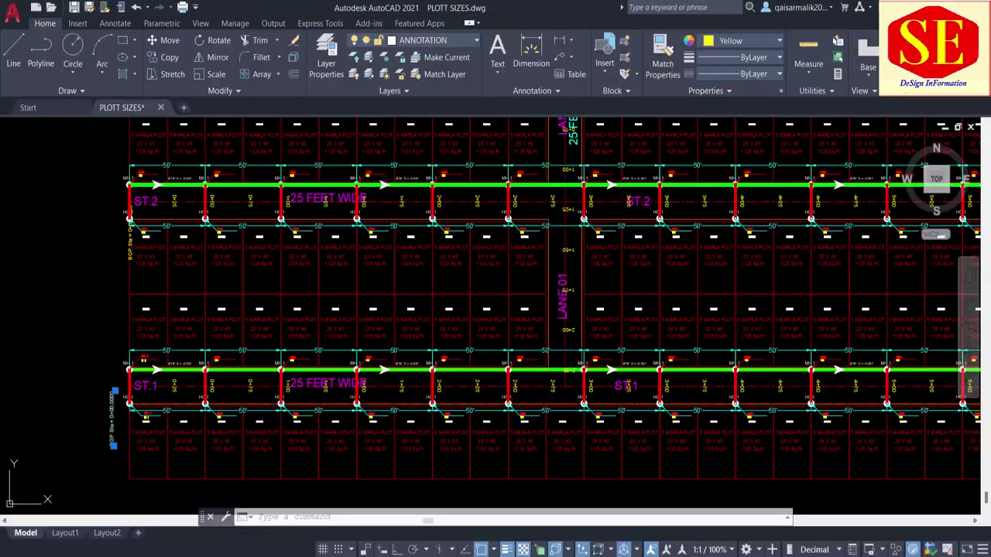
Turn off the 12 RCC PIPE layer to hide the green pipe along ST.1
scroll(119, 355, "up", 3)
scroll(171, 340, "up", 4)
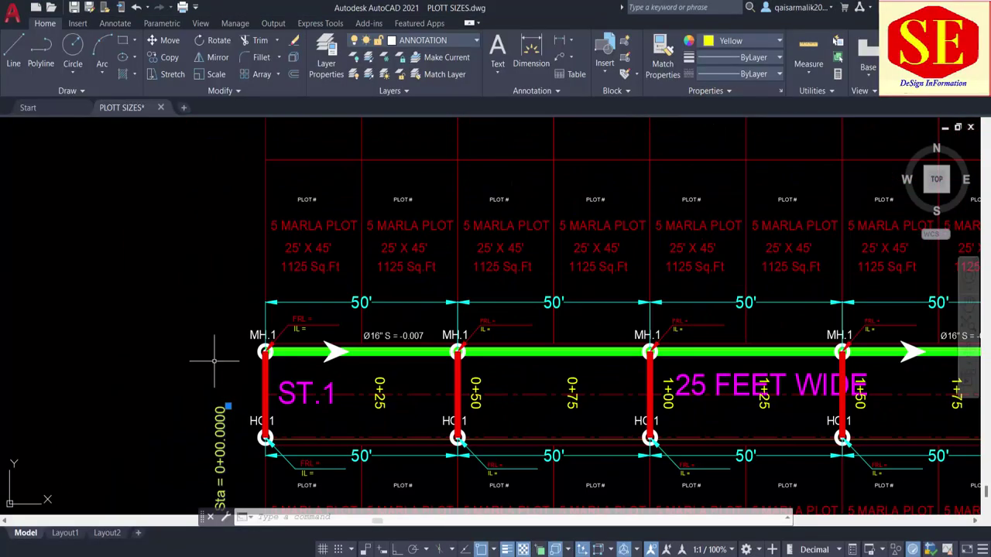
key("Escape")
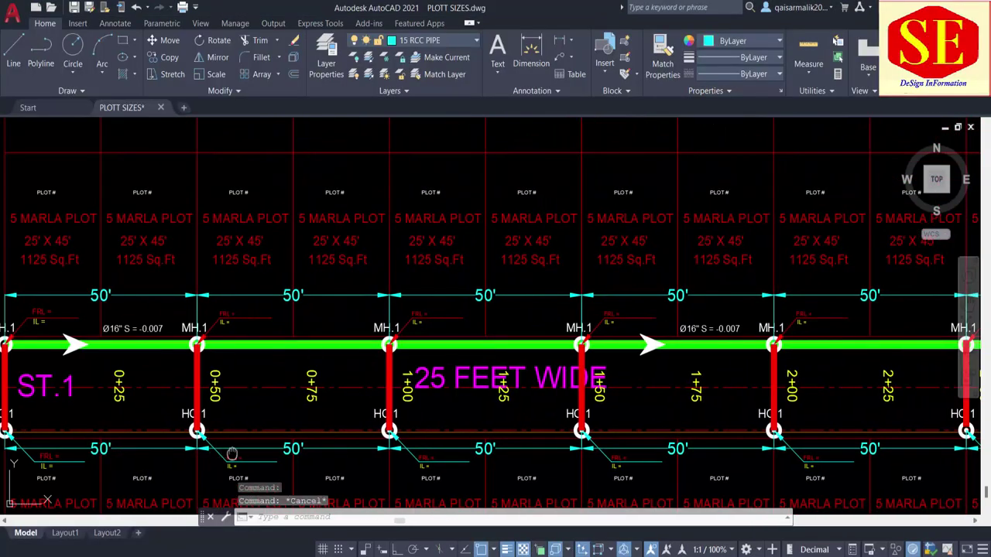
left_click_drag(222, 455, 491, 418)
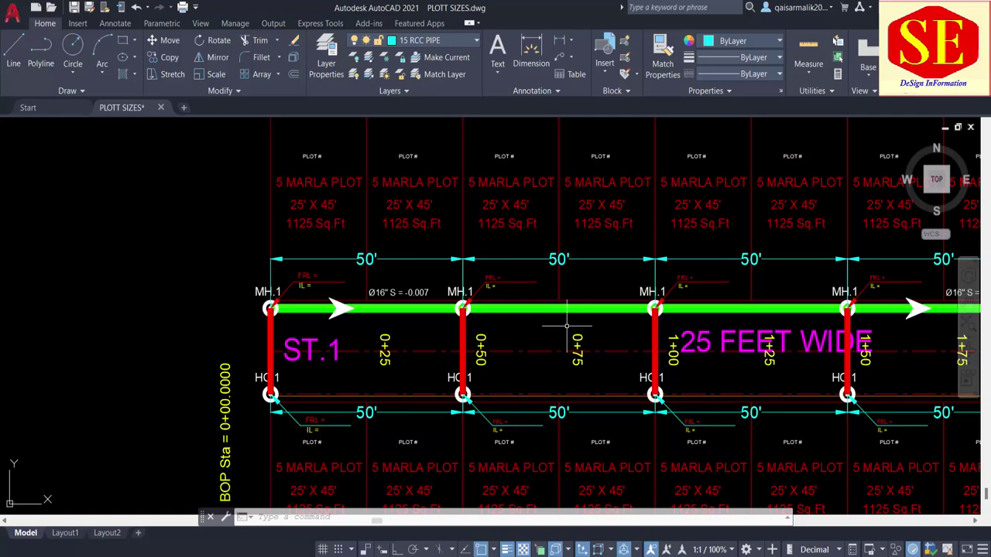
key("Escape")
key("Escape")
left_click(404, 309)
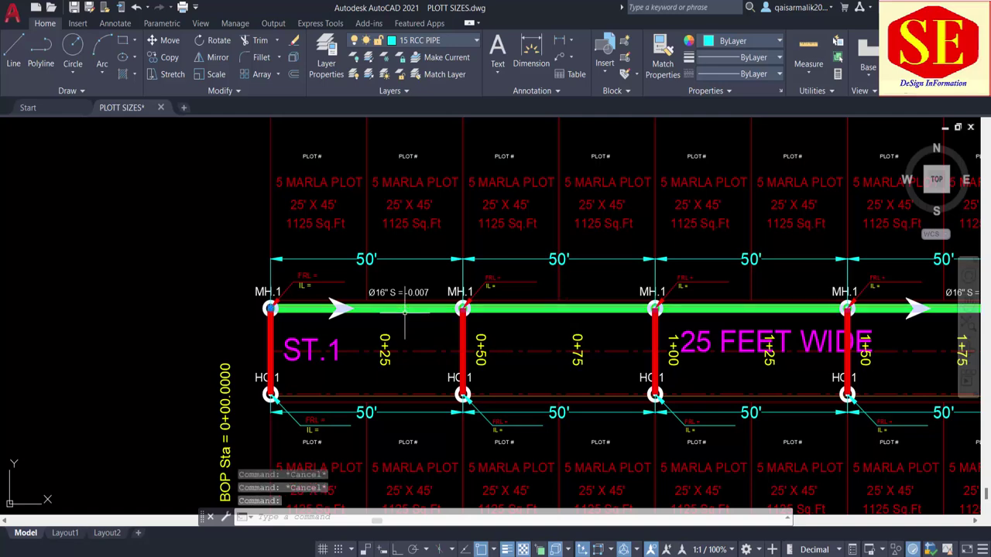
left_click(438, 43)
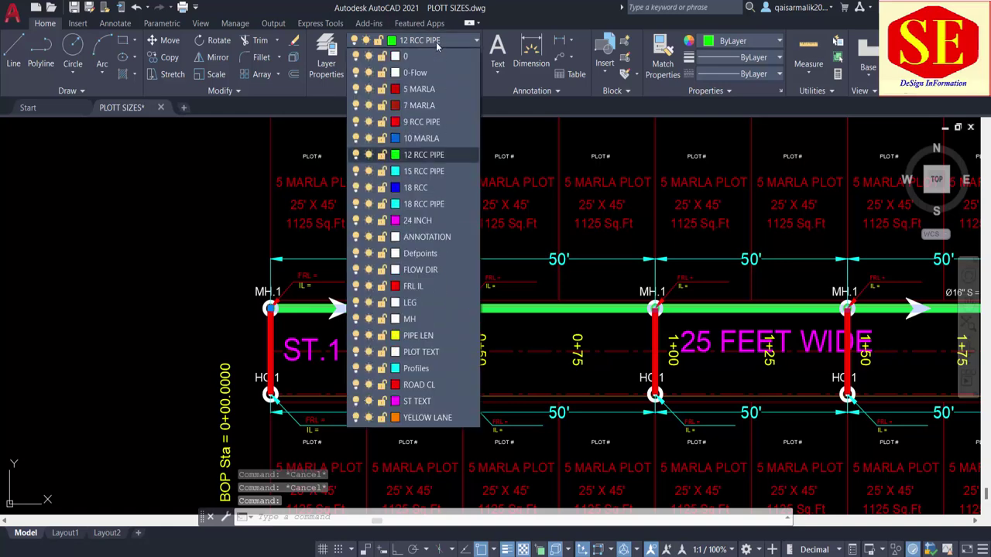
left_click(355, 155)
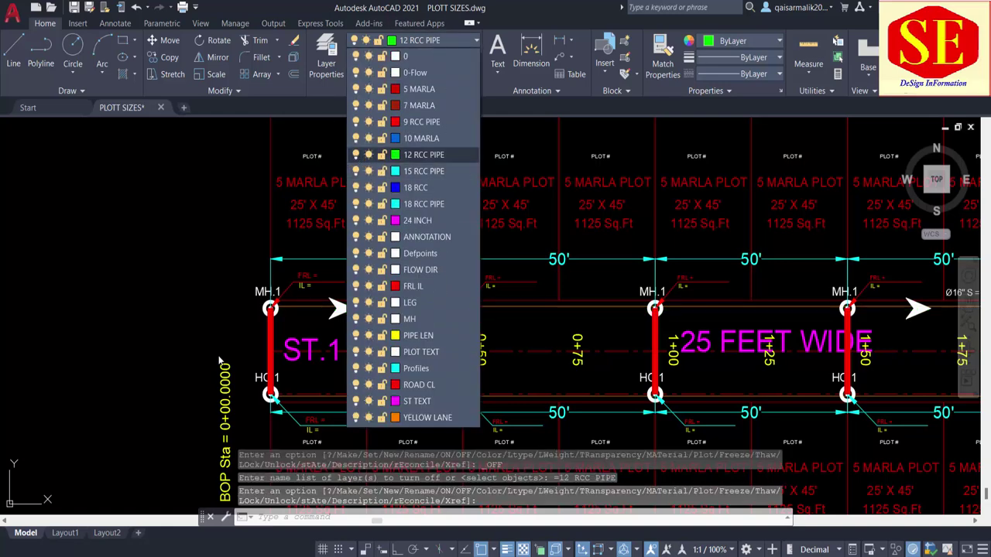
left_click(263, 326)
key("Escape")
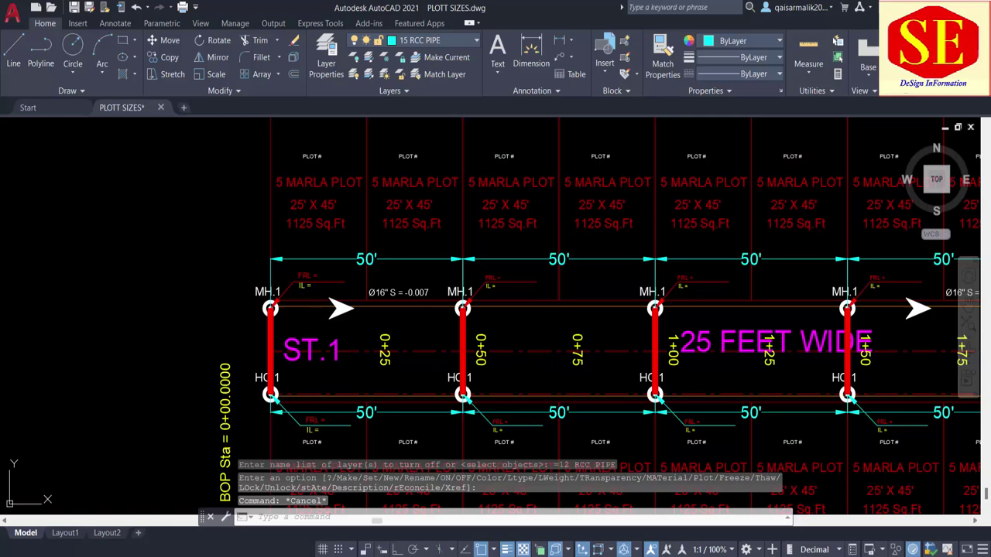
Turn off the YELLOW LANE layer to hide the lane line
left_click(318, 310)
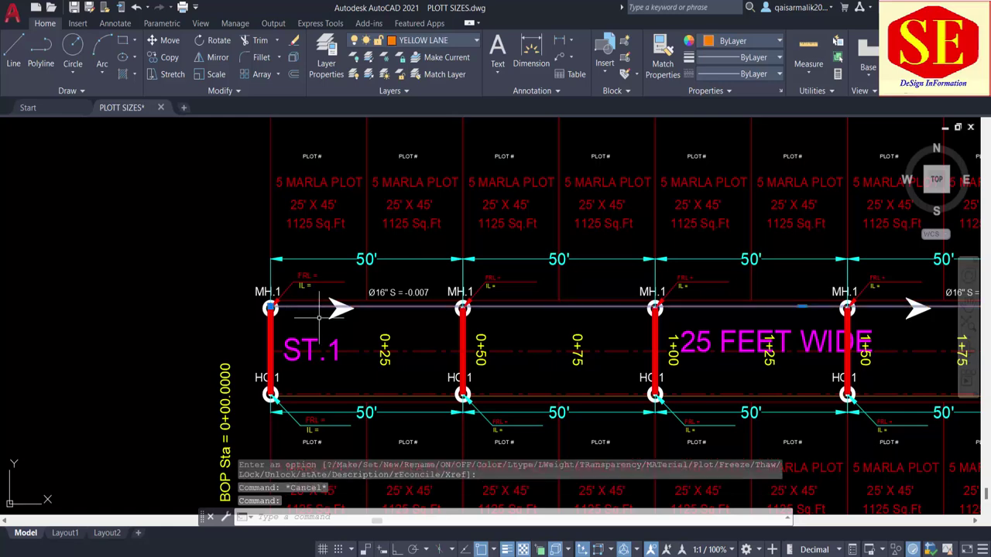
left_click(414, 41)
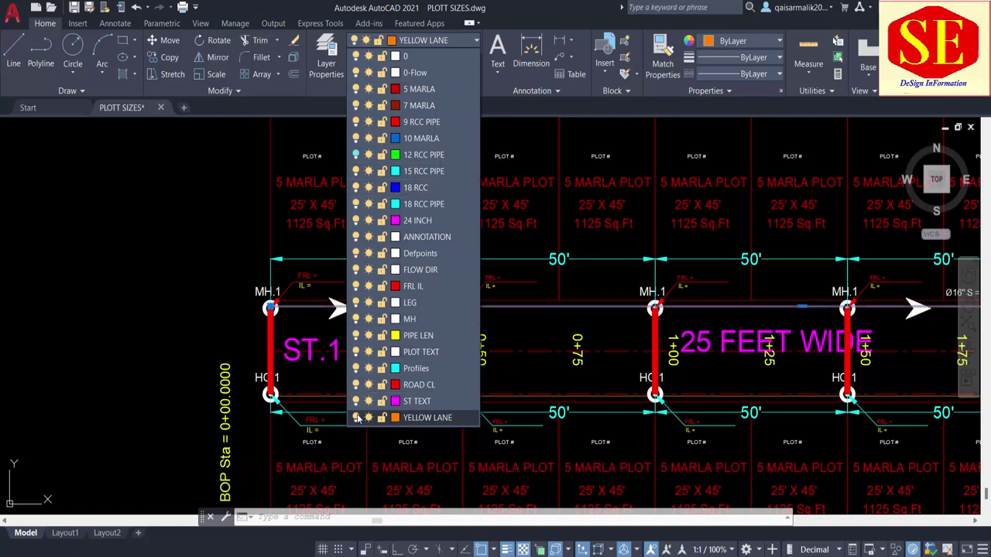
left_click(357, 418)
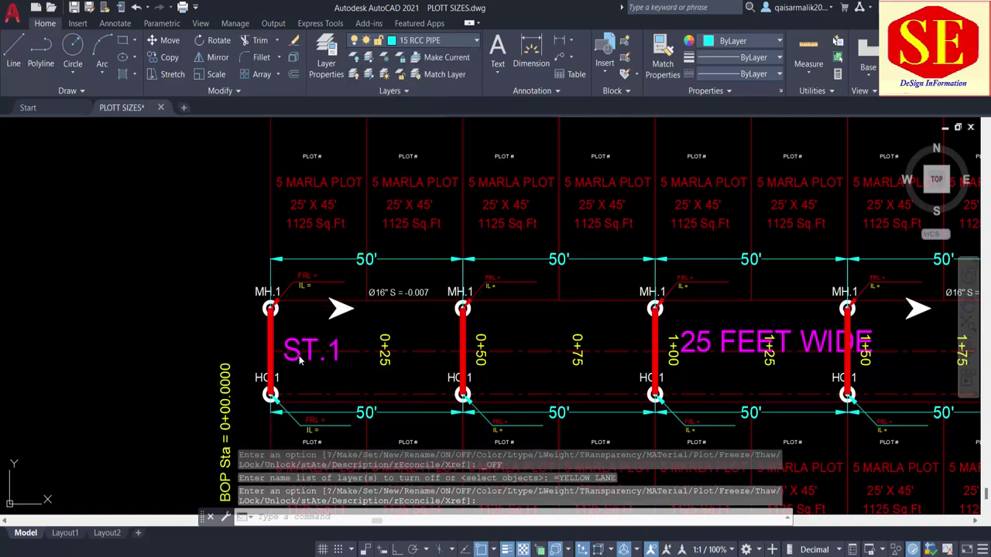
left_click(272, 310)
key("Escape")
type("P")
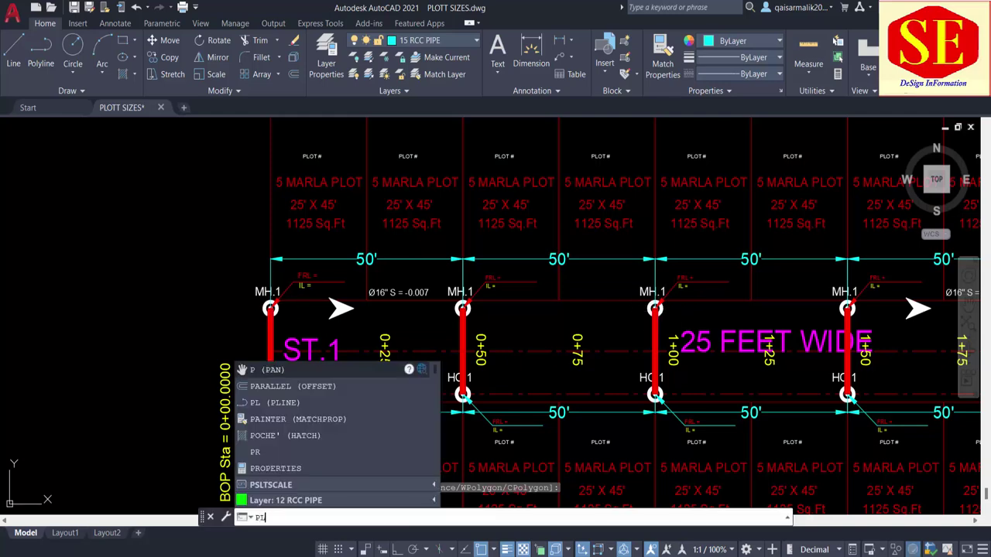
Run PLINE, set the polyline width to 0, then cancel without drawing anything
type("L")
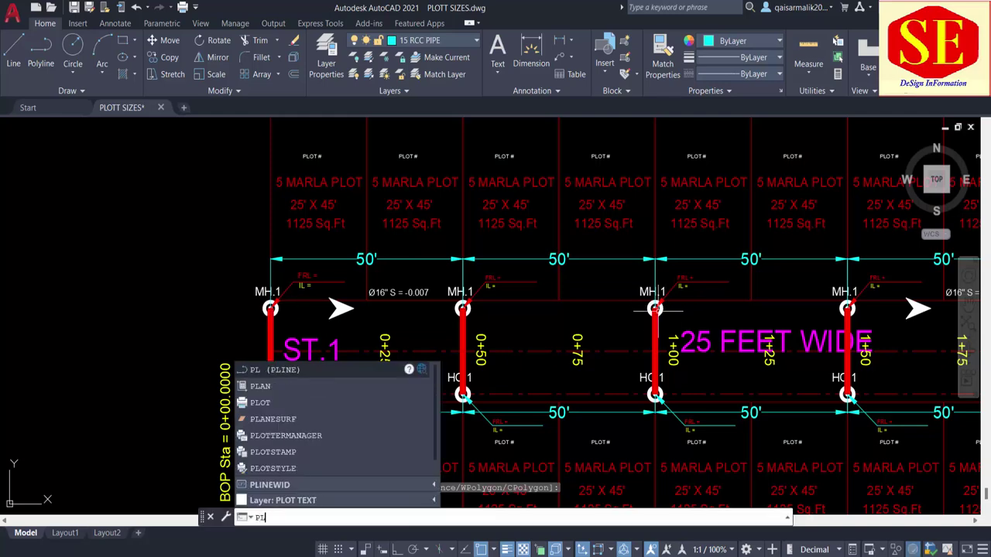
key("Return")
left_click(65, 377)
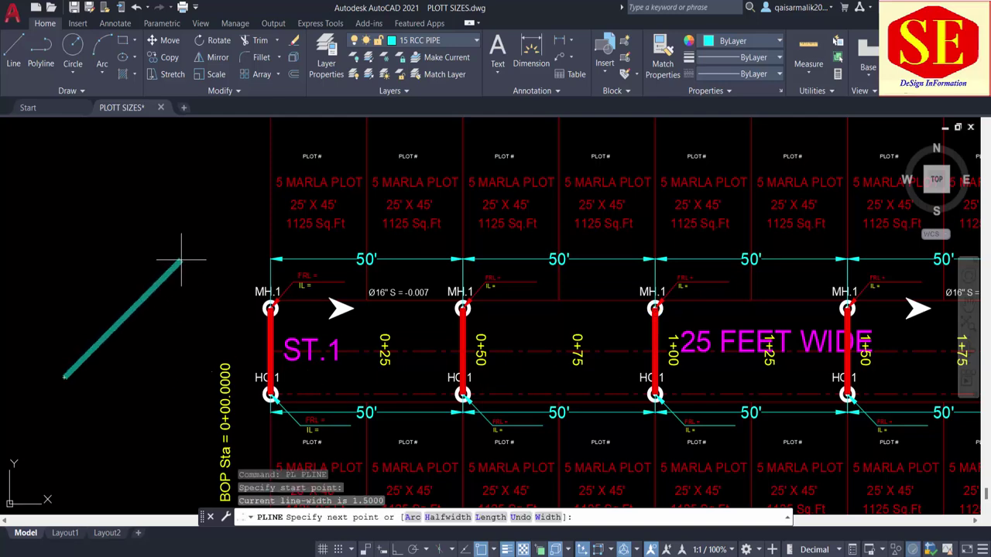
type("W")
key("Return")
key("Return")
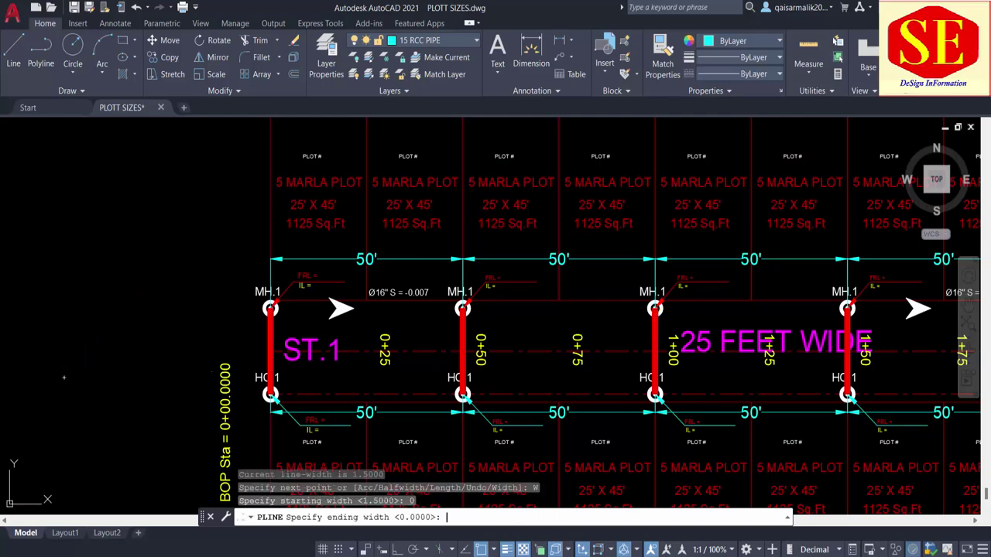
key("Return")
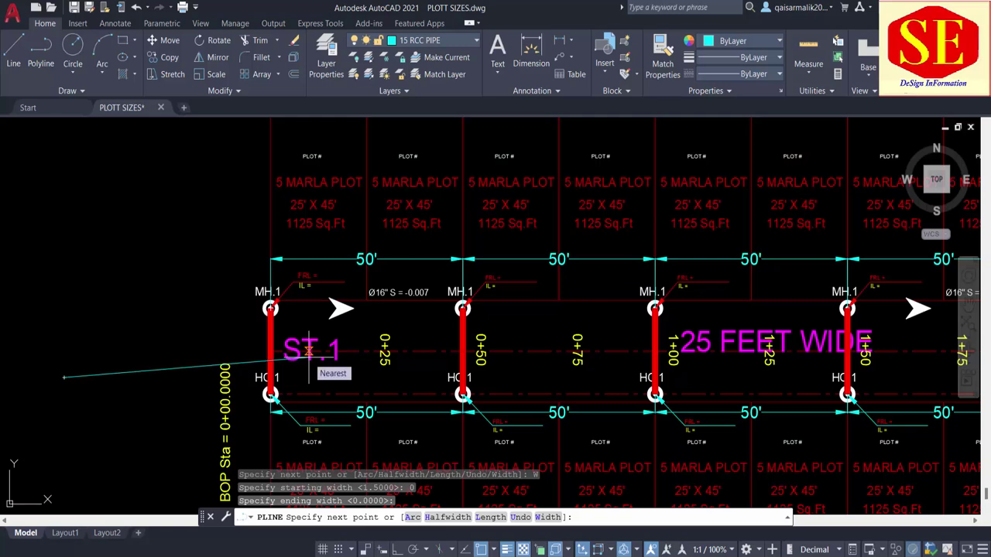
key("Escape")
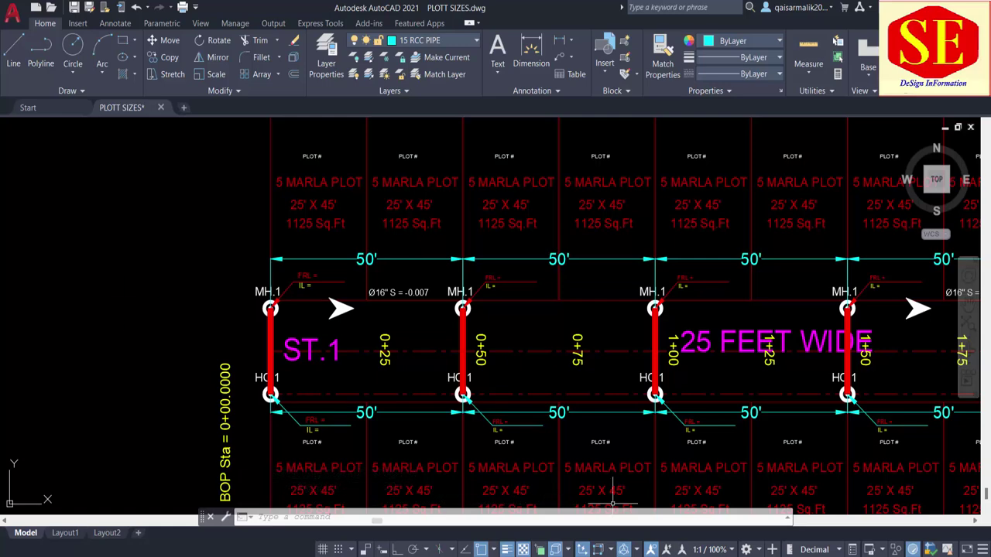
Start a polyline snapped through the first four MH.1 centres along ST.1
type("p")
key("Return")
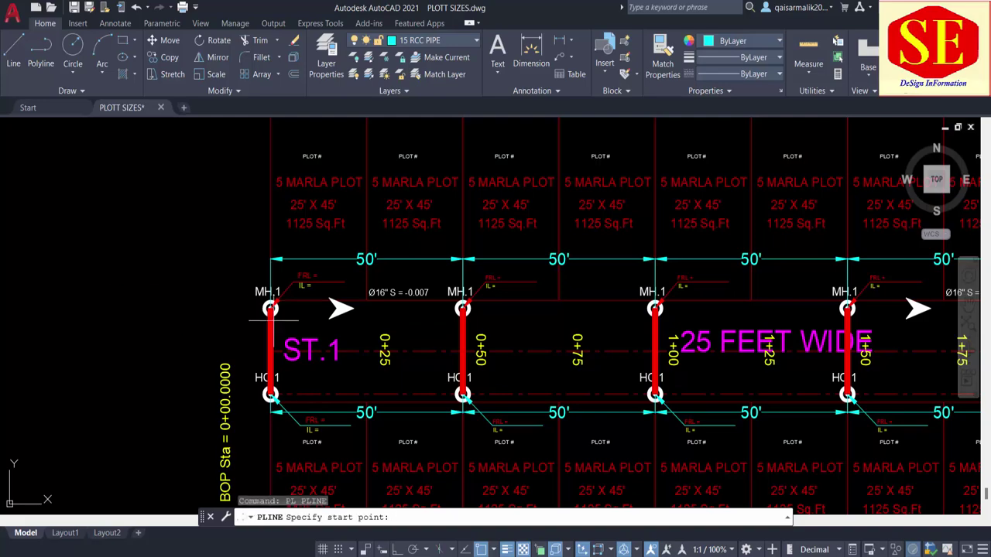
scroll(565, 362, "down", 5)
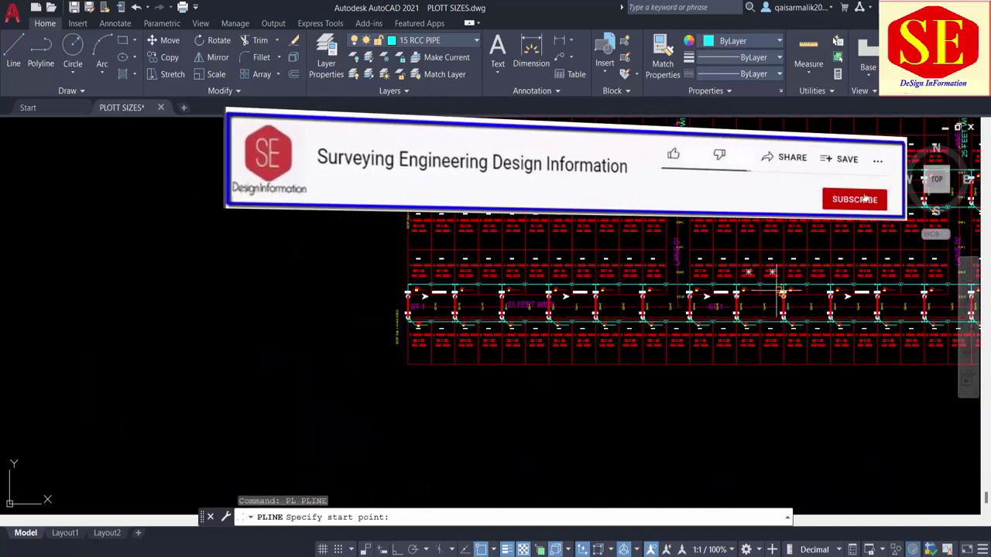
scroll(565, 362, "up", 5)
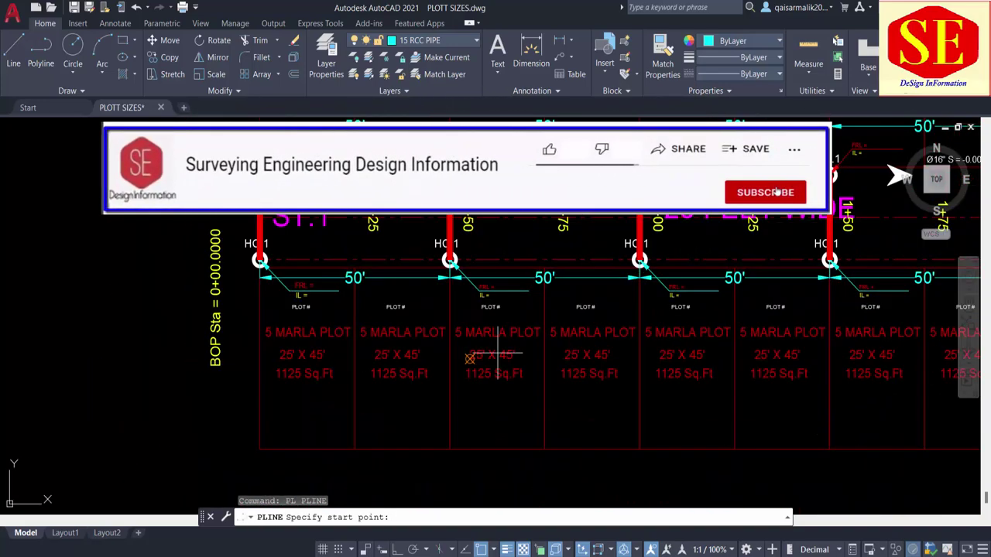
scroll(182, 239, "up", 3)
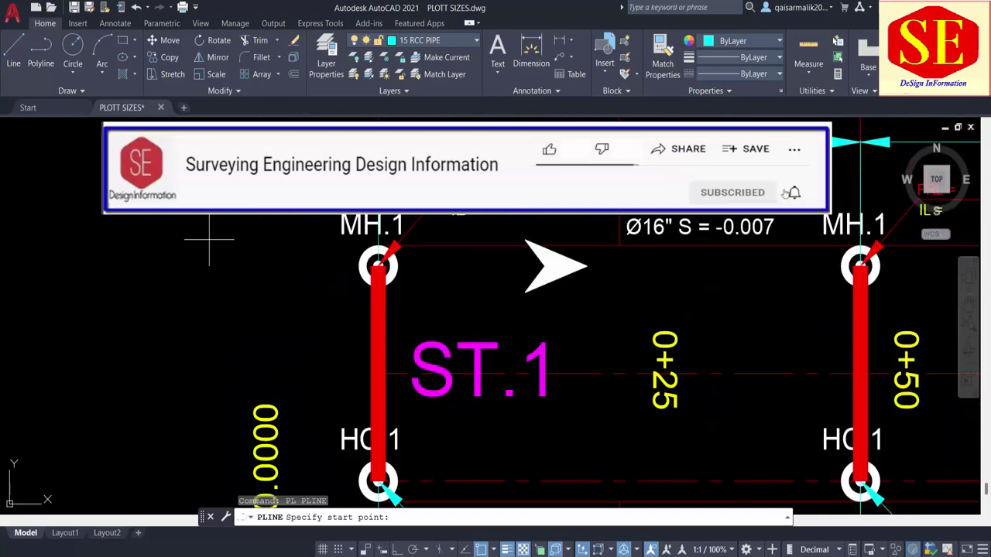
scroll(383, 282, "up", 2)
scroll(398, 302, "up", 1)
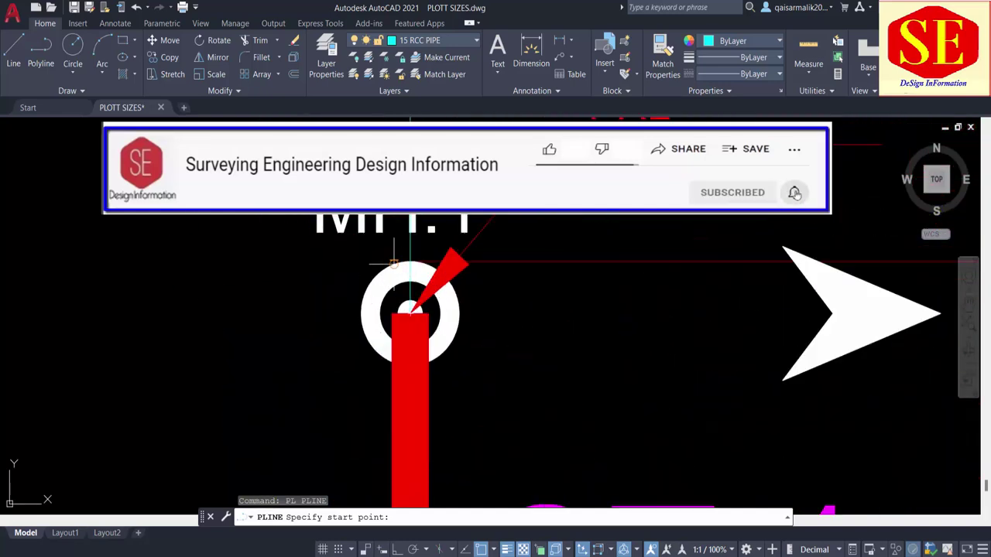
left_click(410, 314)
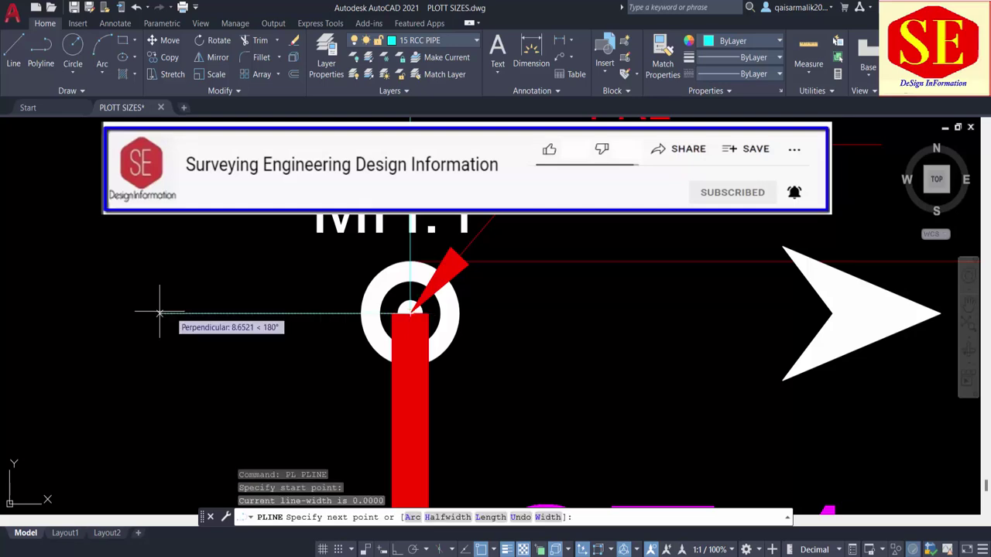
scroll(159, 316, "down", 2)
left_click(716, 312)
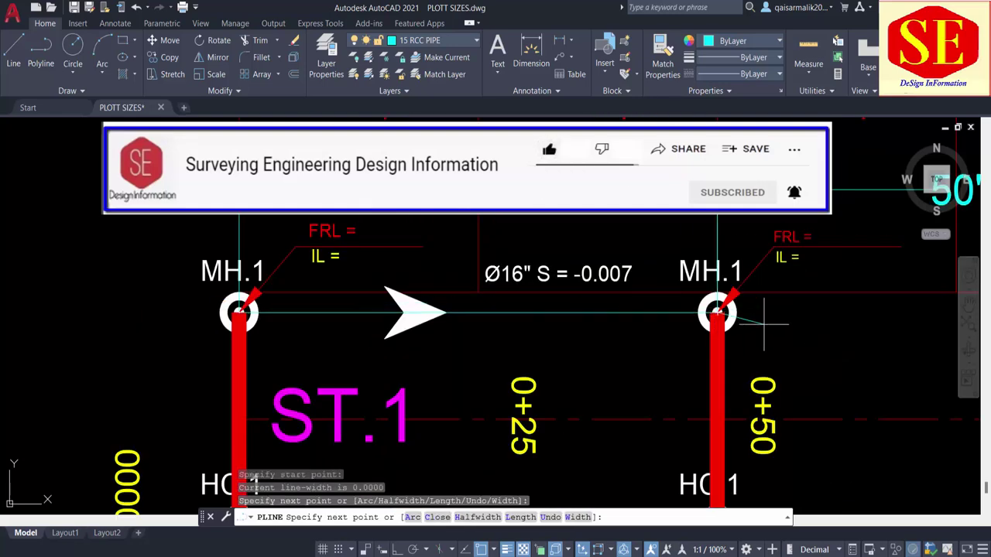
scroll(328, 268, "down", 1)
scroll(542, 294, "down", 3)
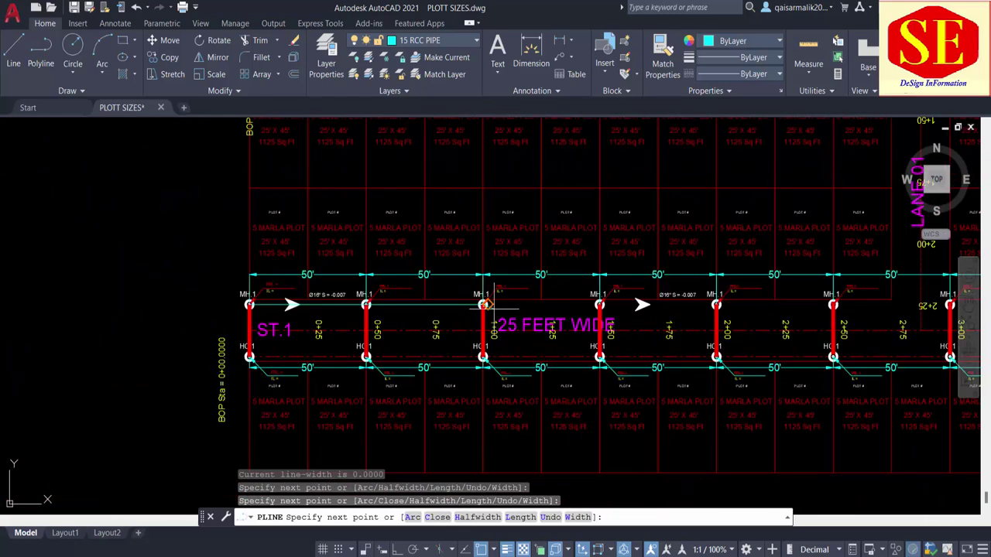
scroll(599, 304, "up", 1)
scroll(601, 302, "up", 2)
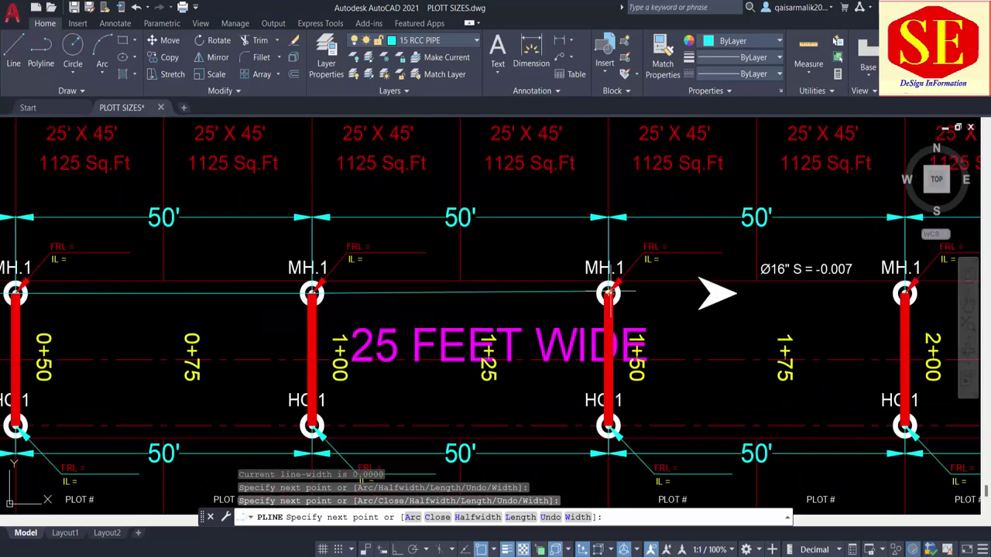
left_click(608, 293)
scroll(608, 293, "up", 3)
scroll(600, 288, "up", 2)
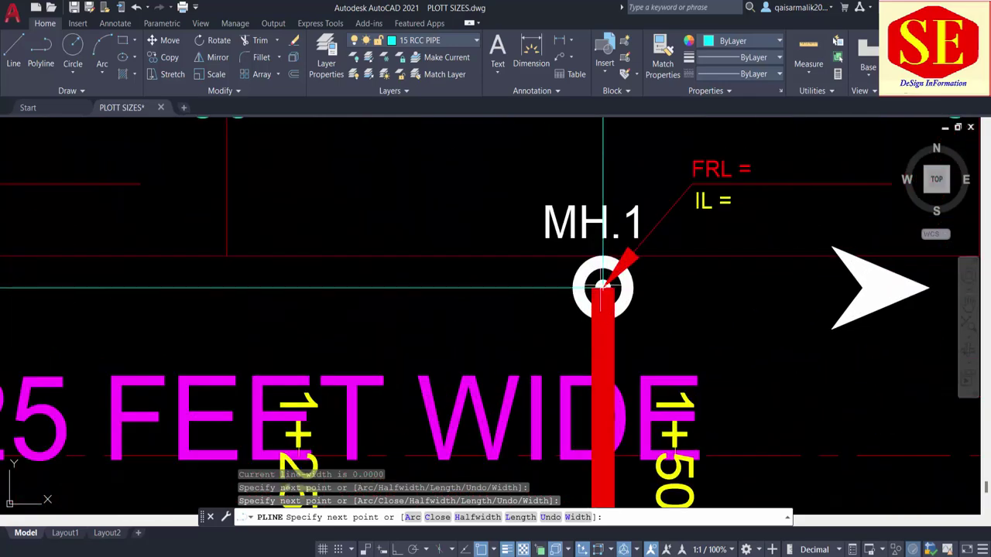
scroll(600, 288, "down", 9)
scroll(453, 318, "up", 4)
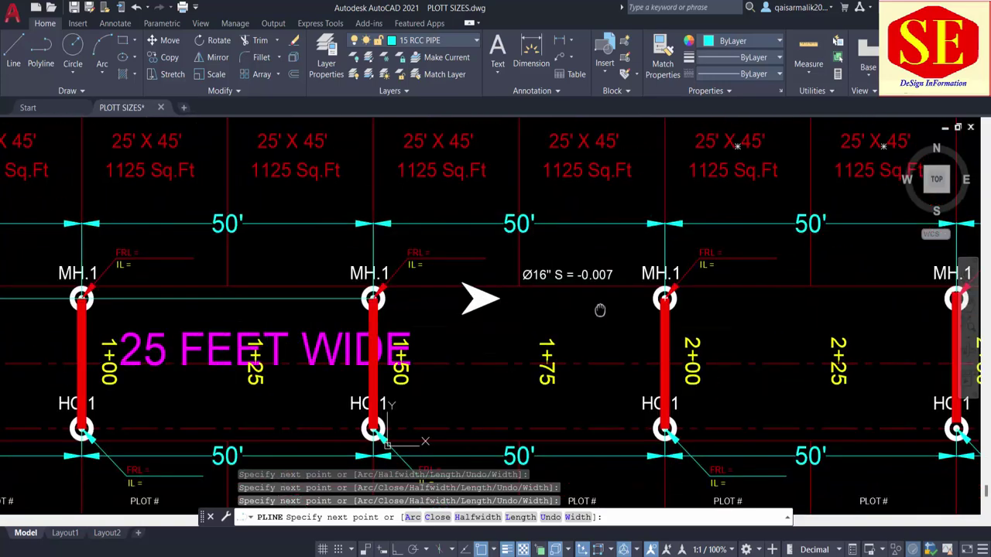
scroll(639, 293, "up", 2)
scroll(639, 293, "up", 2)
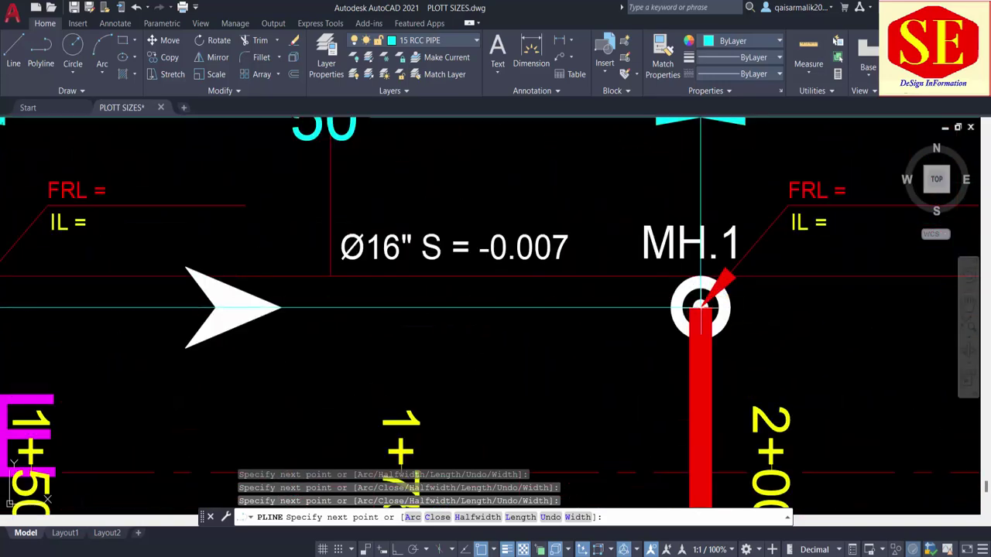
left_click(700, 308)
scroll(701, 307, "down", 6)
scroll(565, 356, "up", 2)
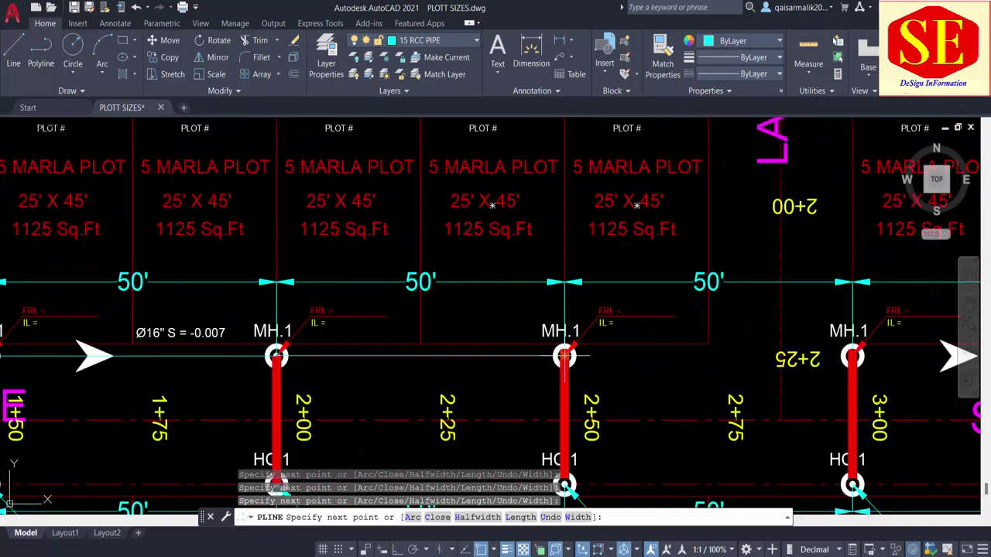
Continue along ST.1 to station 11+00 and finish the polyline with Enter
left_click_drag(619, 352, 254, 347)
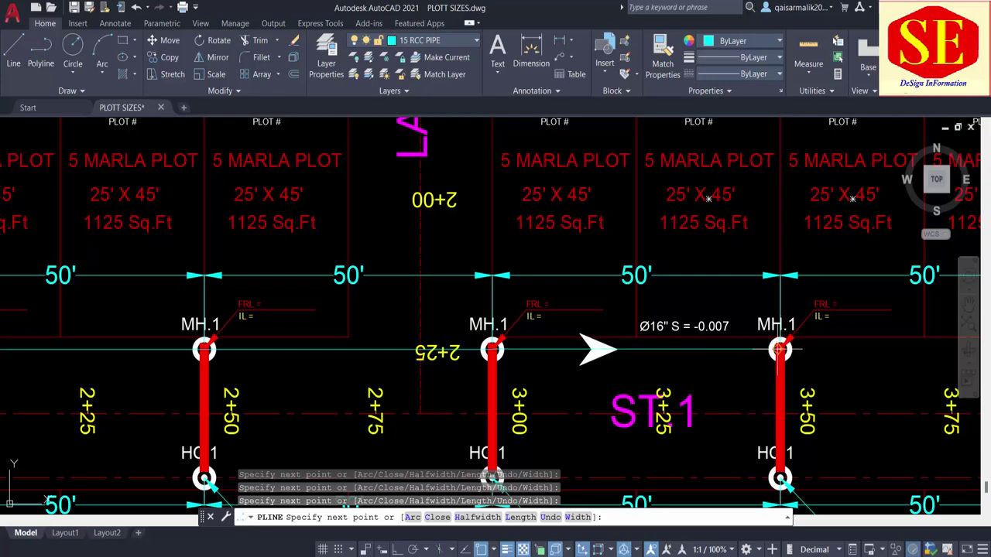
scroll(780, 350, "up", 4)
scroll(774, 350, "down", 9)
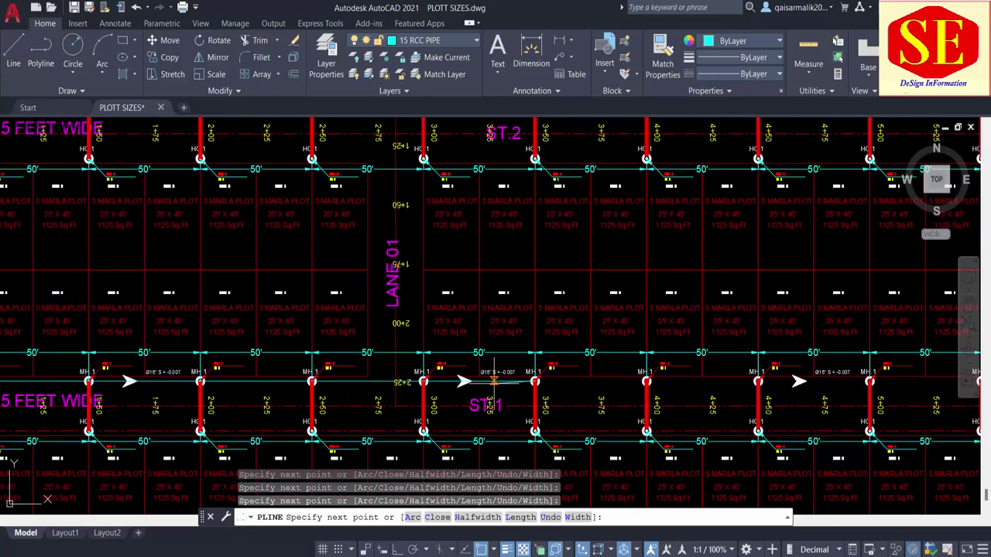
scroll(544, 352, "up", 7)
scroll(544, 352, "right", 5)
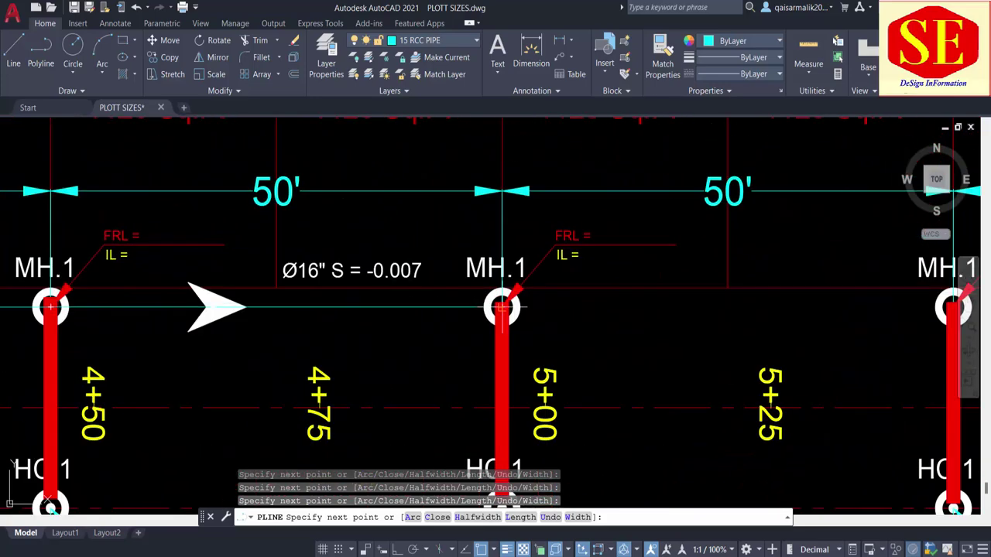
scroll(483, 305, "right", 4)
scroll(460, 305, "down", 2)
scroll(769, 287, "right", 4)
scroll(641, 318, "up", 2)
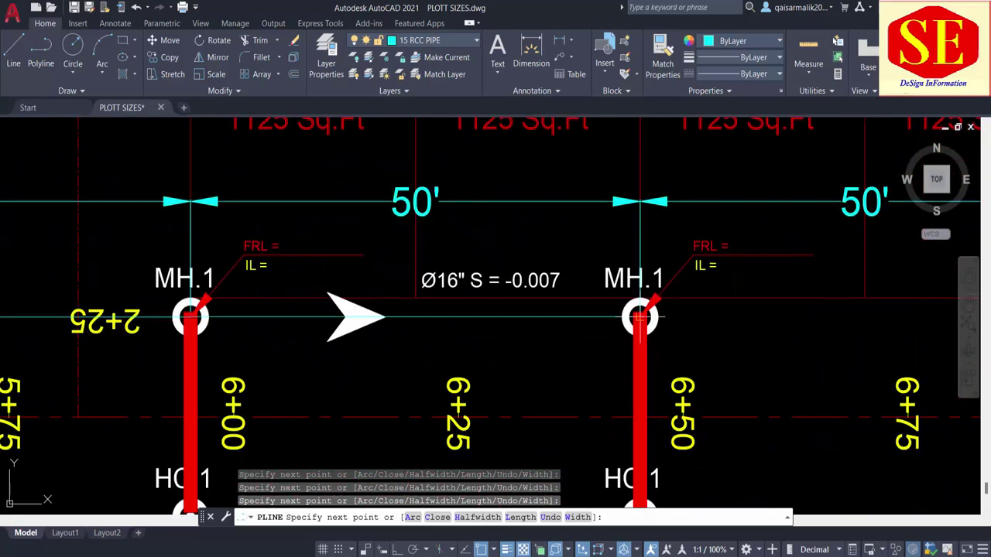
scroll(635, 319, "down", 4)
scroll(520, 344, "up", 4)
scroll(519, 343, "right", 3)
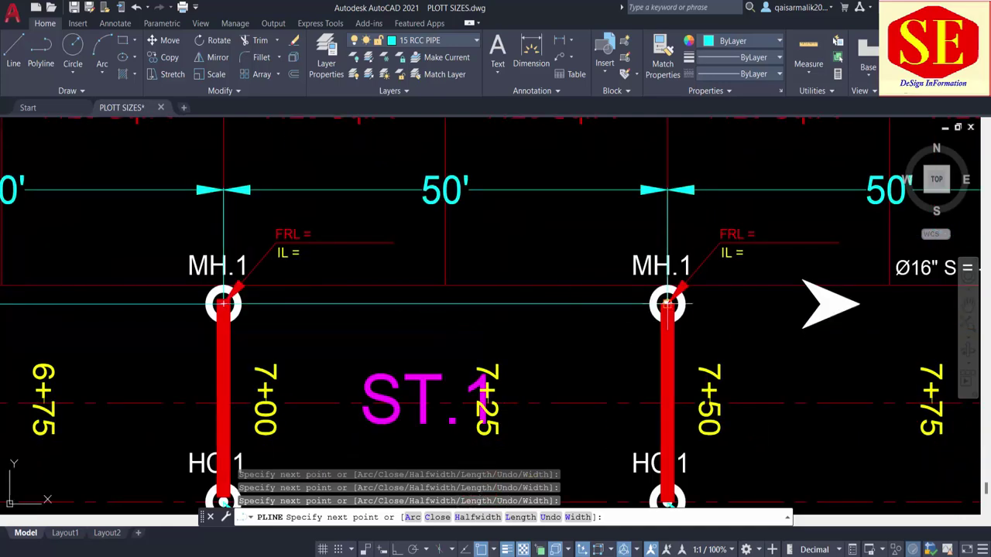
scroll(772, 267, "right", 5)
scroll(772, 267, "down", 2)
scroll(773, 267, "up", 2)
scroll(773, 267, "right", 5)
scroll(773, 267, "down", 2)
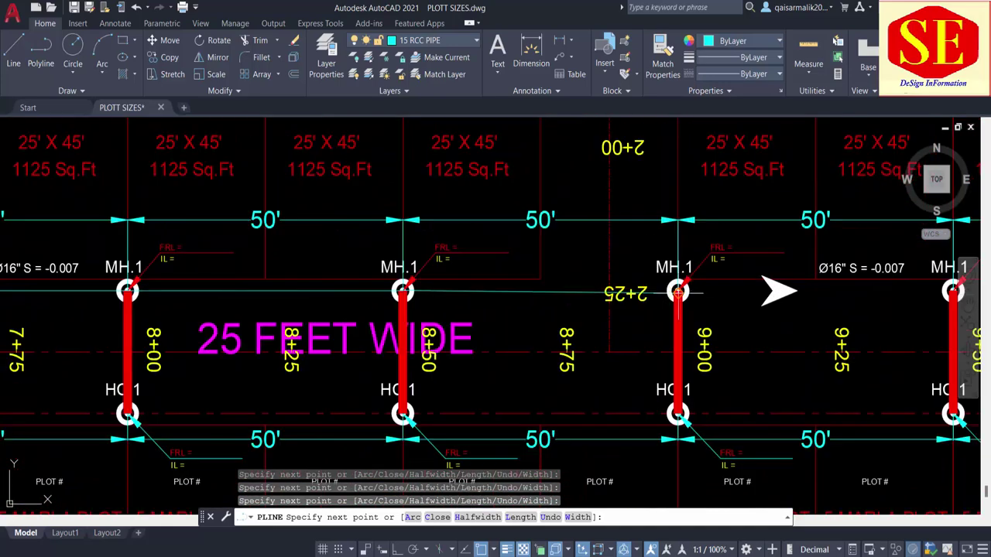
scroll(663, 302, "up", 4)
scroll(612, 318, "down", 3)
scroll(745, 312, "up", 1)
scroll(745, 312, "right", 4)
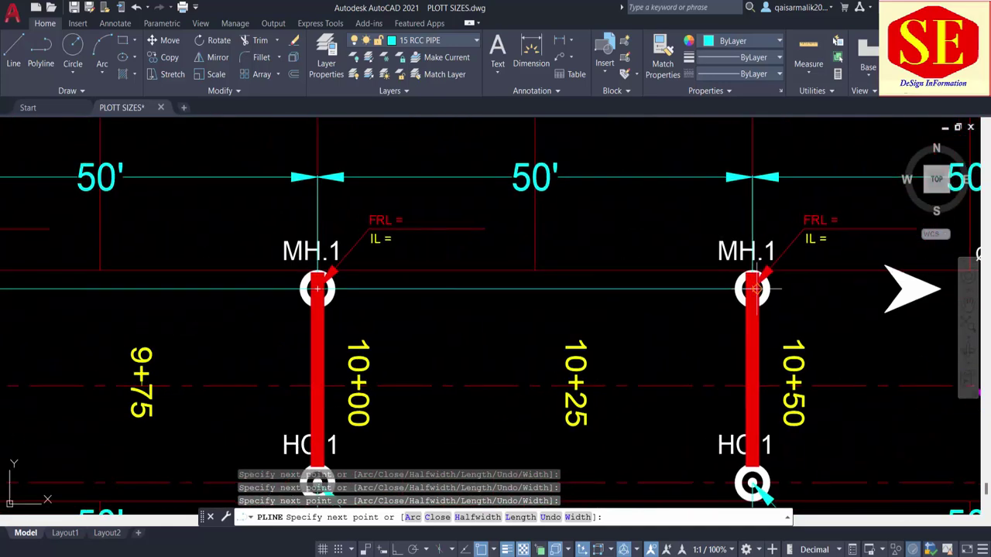
scroll(389, 332, "down", 2)
scroll(841, 320, "left", 1)
scroll(841, 320, "right", 4)
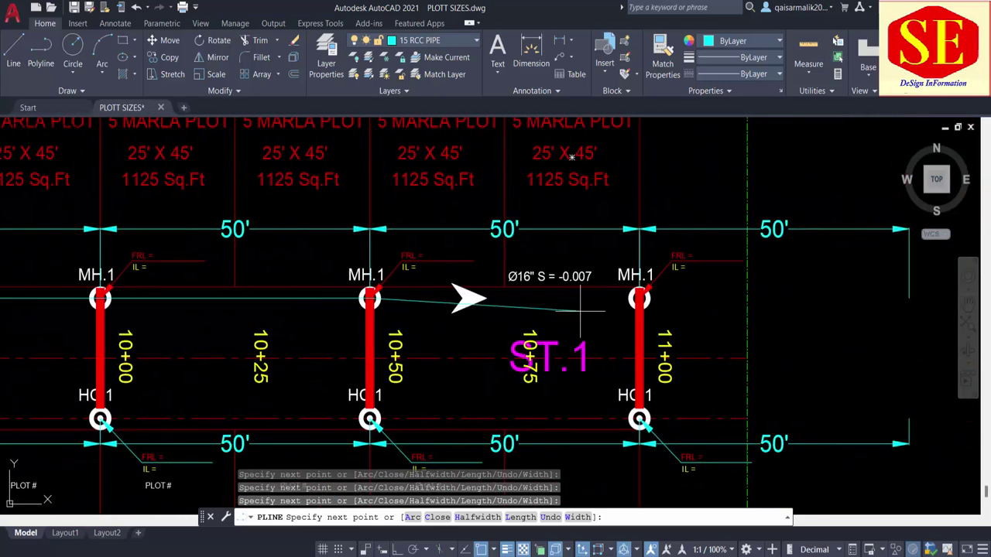
scroll(632, 295, "up", 2)
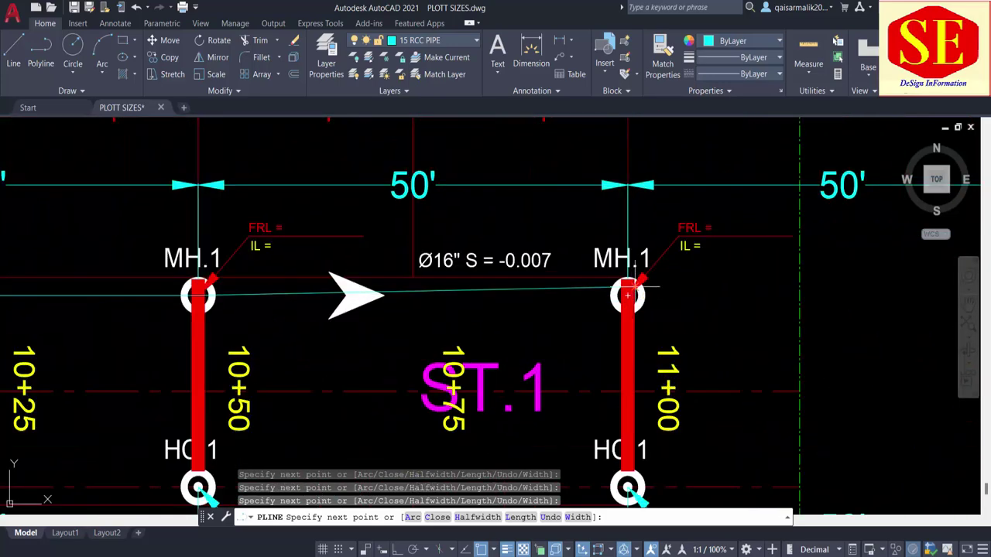
right_click(434, 350)
left_click(489, 129)
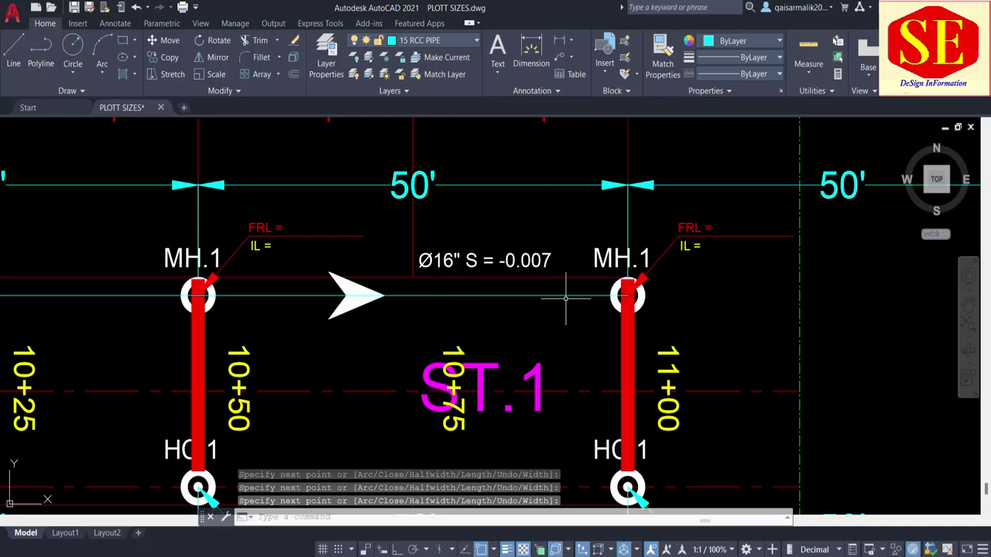
scroll(647, 318, "down", 5)
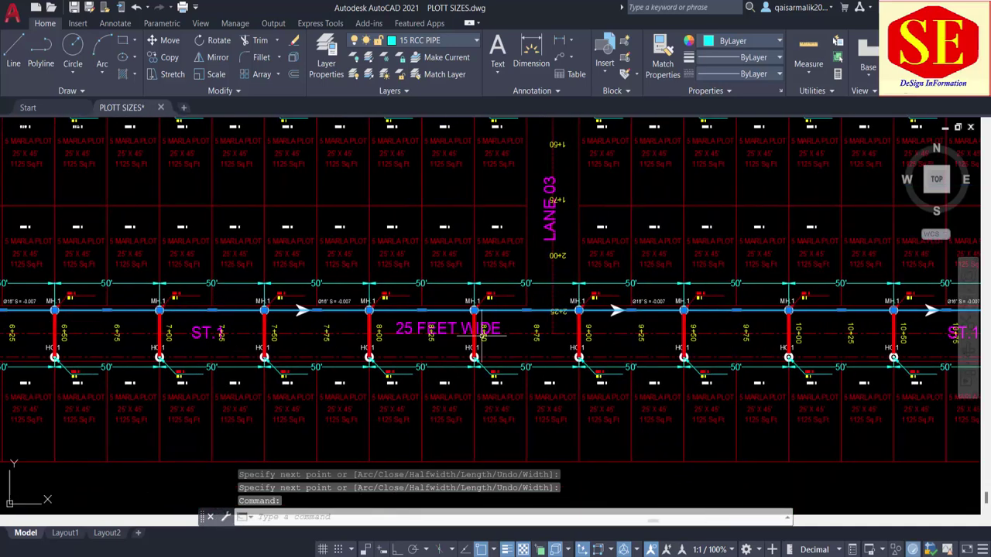
scroll(510, 387, "down", 3)
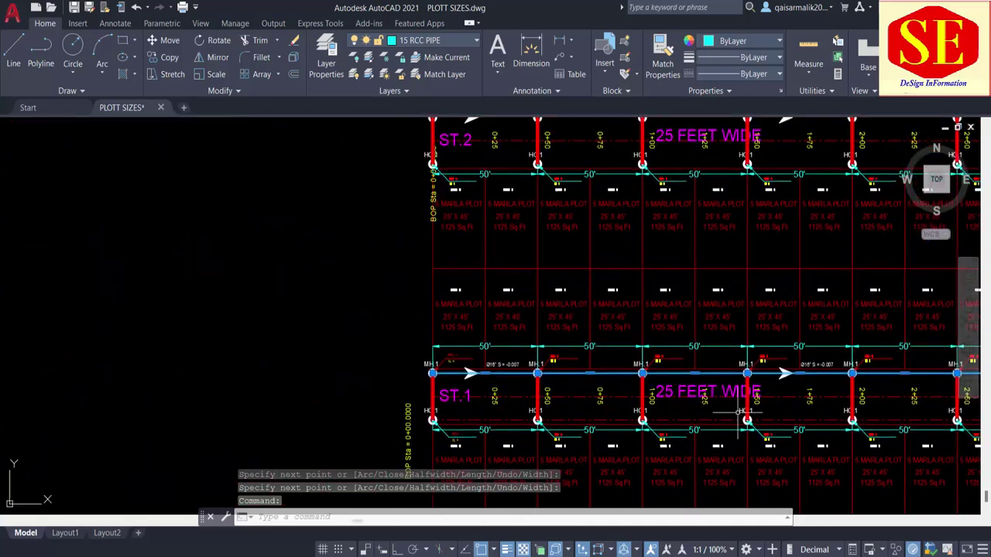
scroll(446, 352, "up", 3)
scroll(445, 352, "down", 3)
scroll(547, 360, "up", 1)
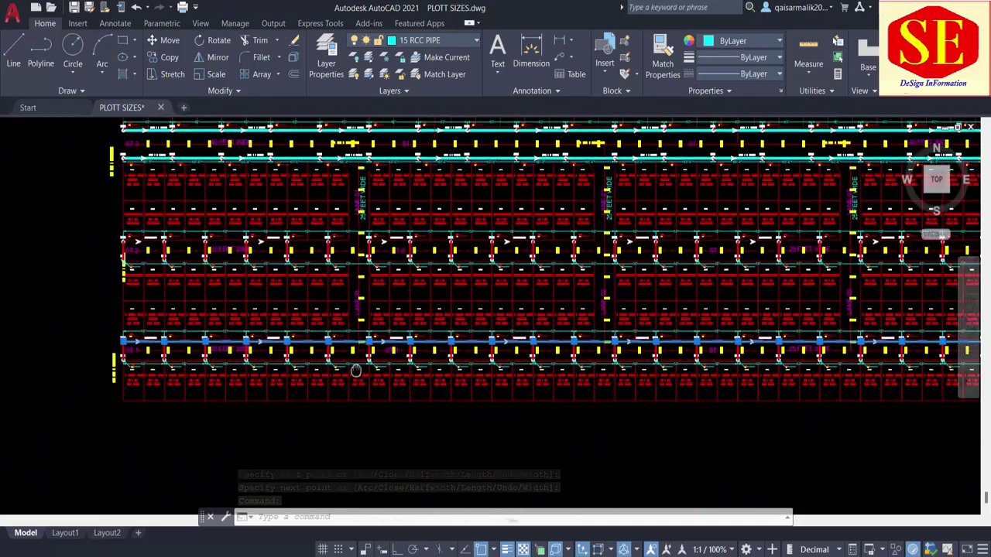
scroll(546, 360, "up", 1)
scroll(546, 360, "up", 1)
scroll(418, 375, "up", 5)
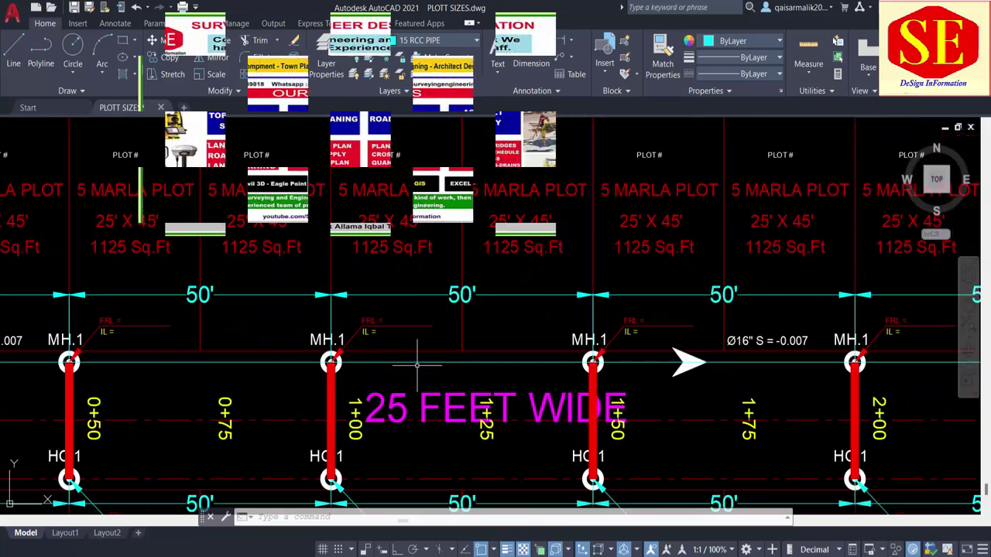
scroll(415, 370, "down", 3)
scroll(517, 355, "down", 2)
type("LI")
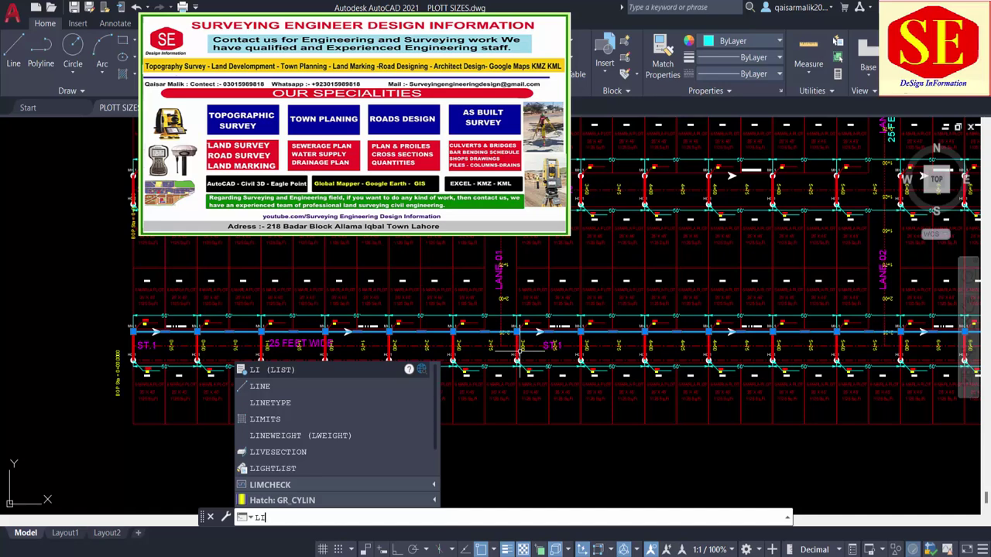
List the polyline (length 1099.9978), copy its vertex coordinate lines, and switch to Excel
key("Return")
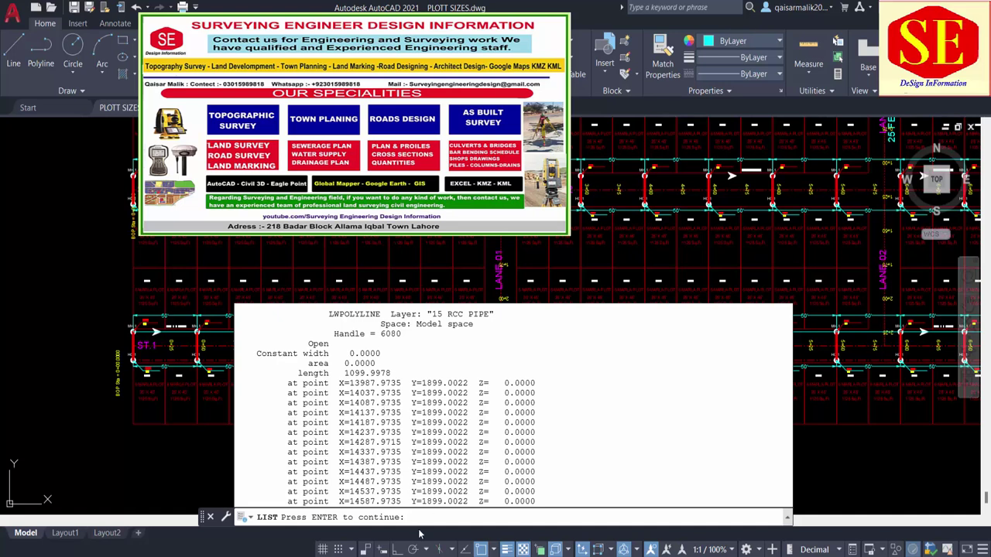
key("Return")
scroll(483, 377, "up", 2)
scroll(481, 410, "up", 2)
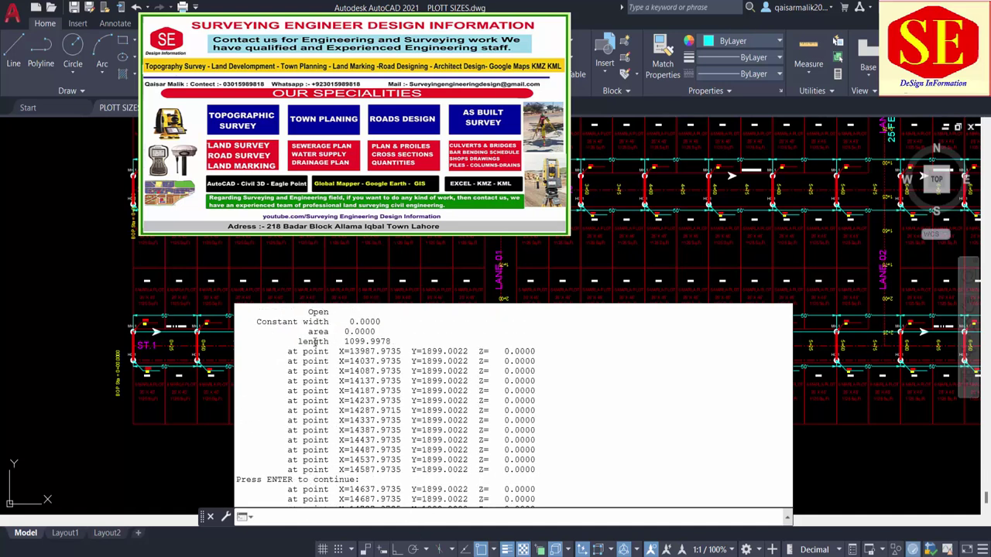
left_click_drag(298, 336, 557, 503)
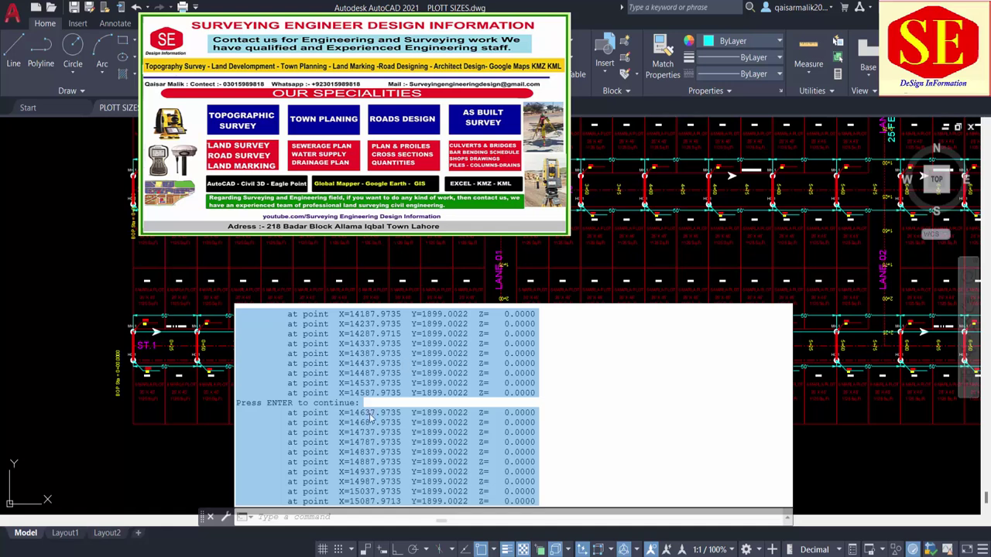
right_click(393, 378)
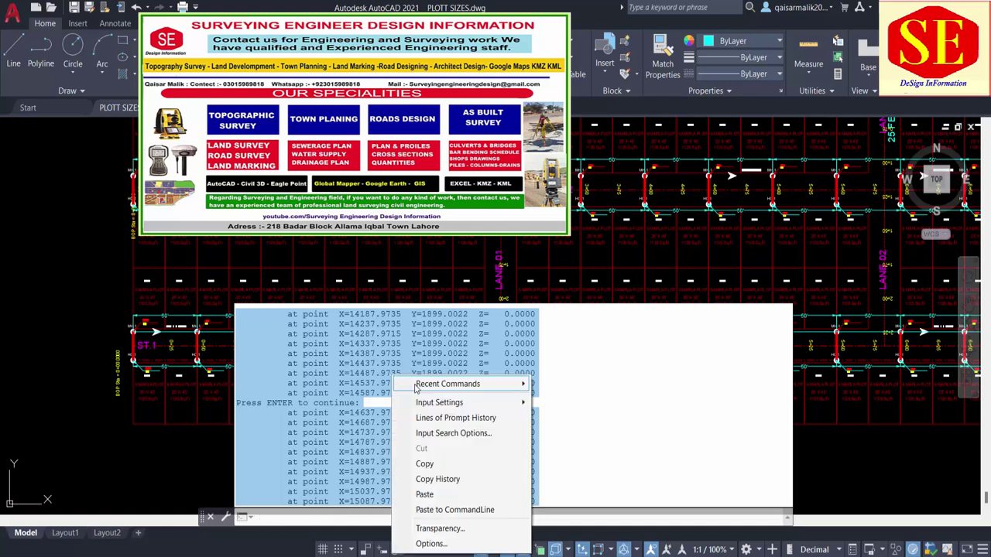
left_click(435, 464)
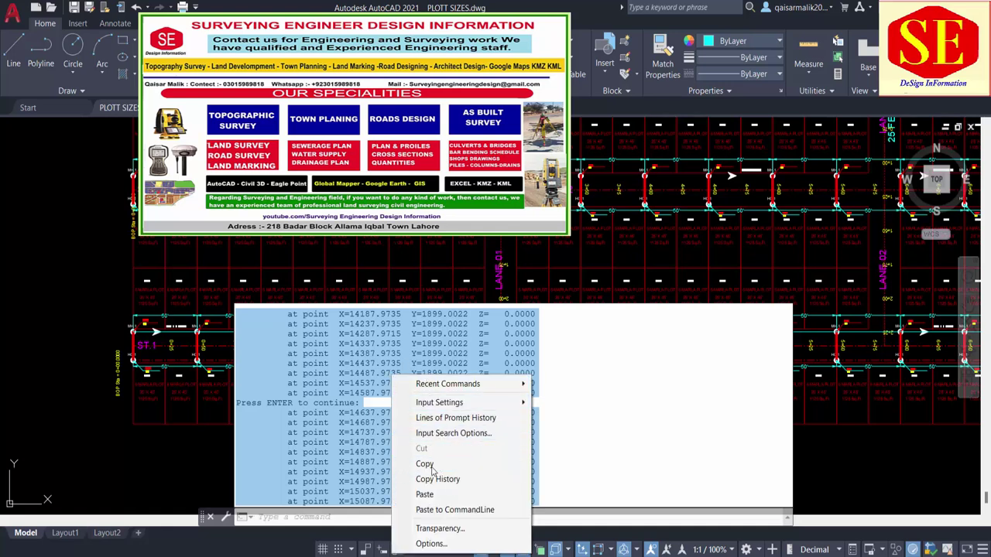
left_click(697, 503)
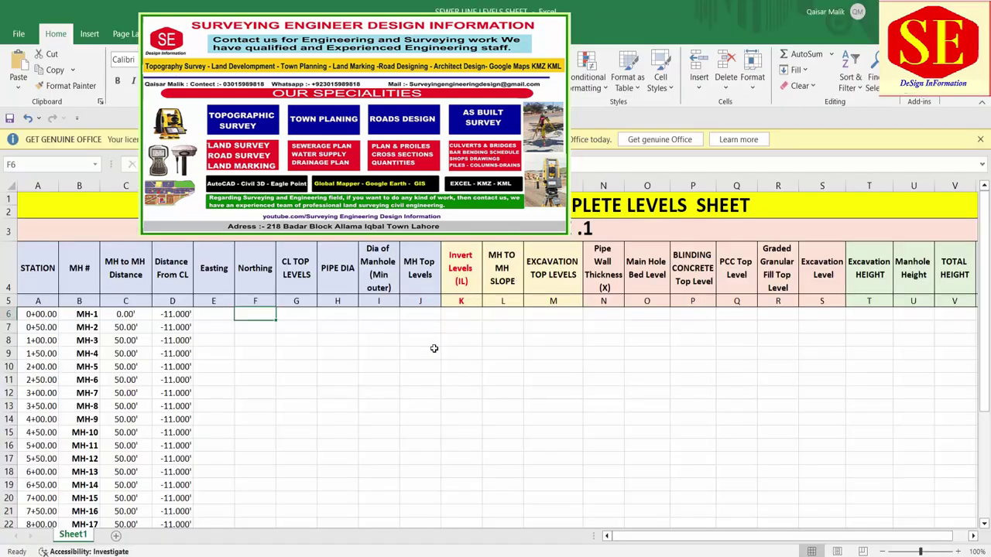
Add Sheet2 and paste the copied coordinate list into B3 as text
left_click(115, 536)
left_click(84, 226)
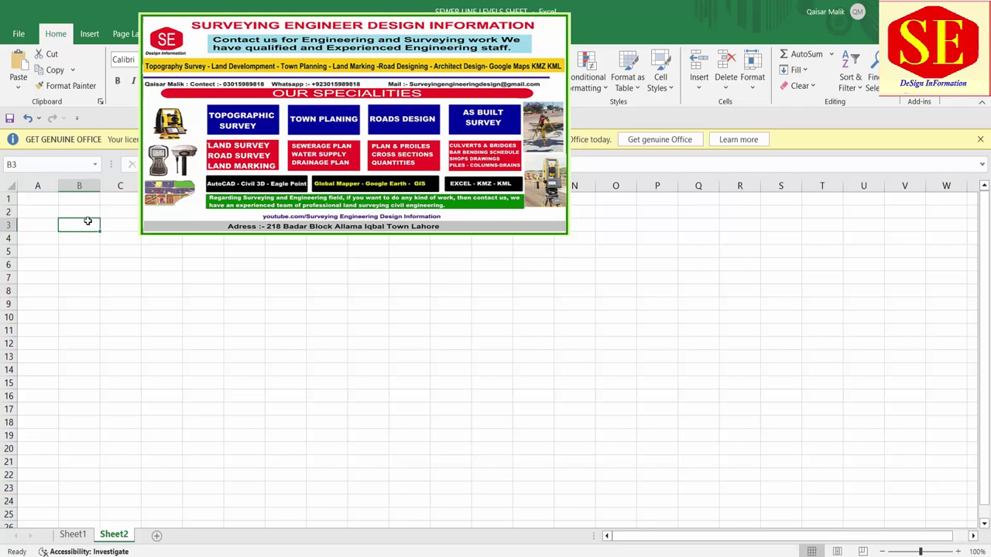
right_click(85, 226)
left_click(115, 288)
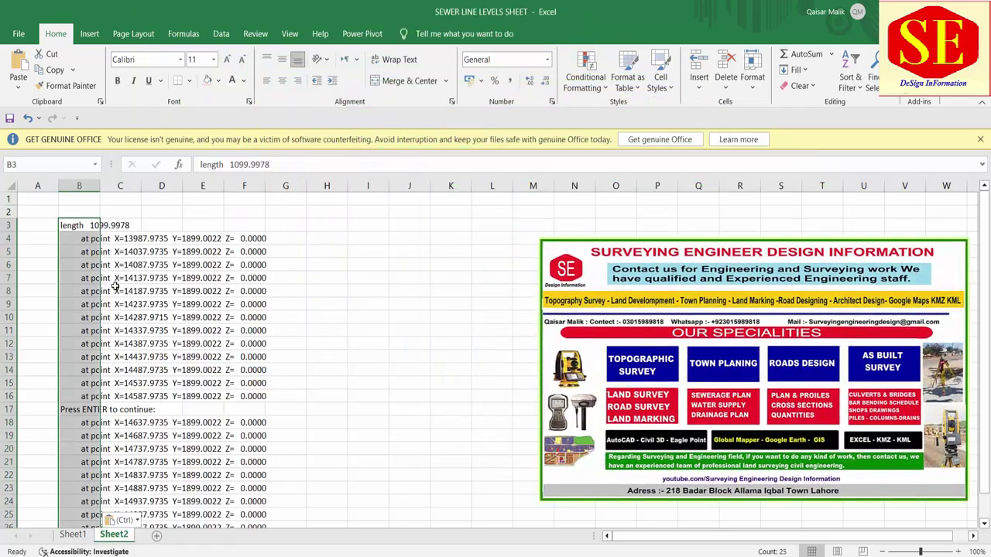
left_click(115, 288)
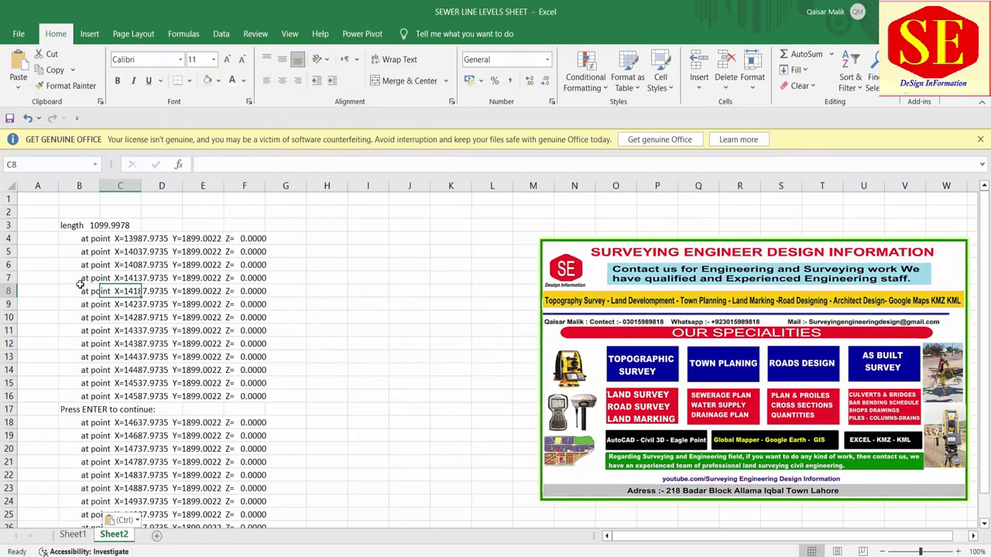
Clear the length line, delete the prompt row 17, and select the 23 points in B4:B26
left_click_drag(72, 225, 134, 225)
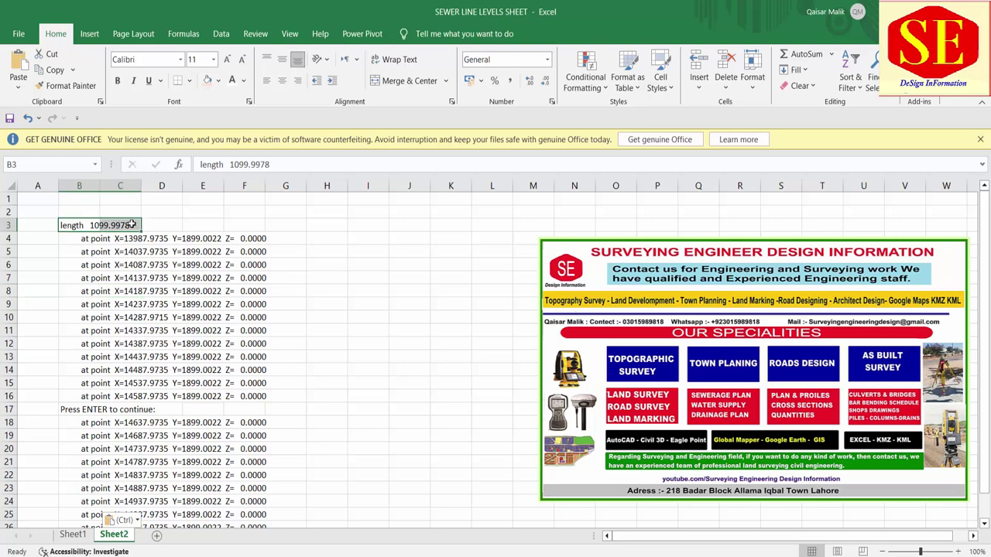
left_click(11, 408)
right_click(13, 406)
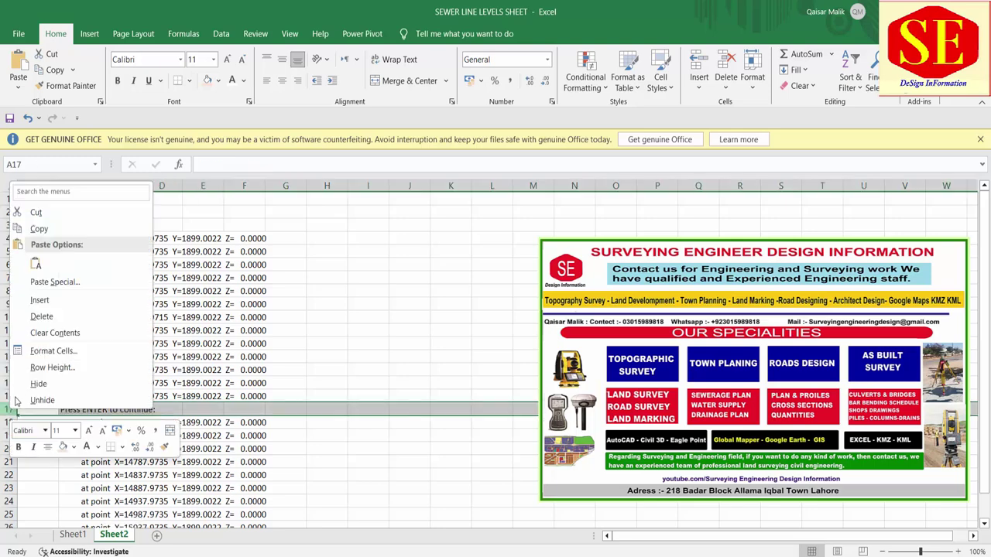
left_click(41, 316)
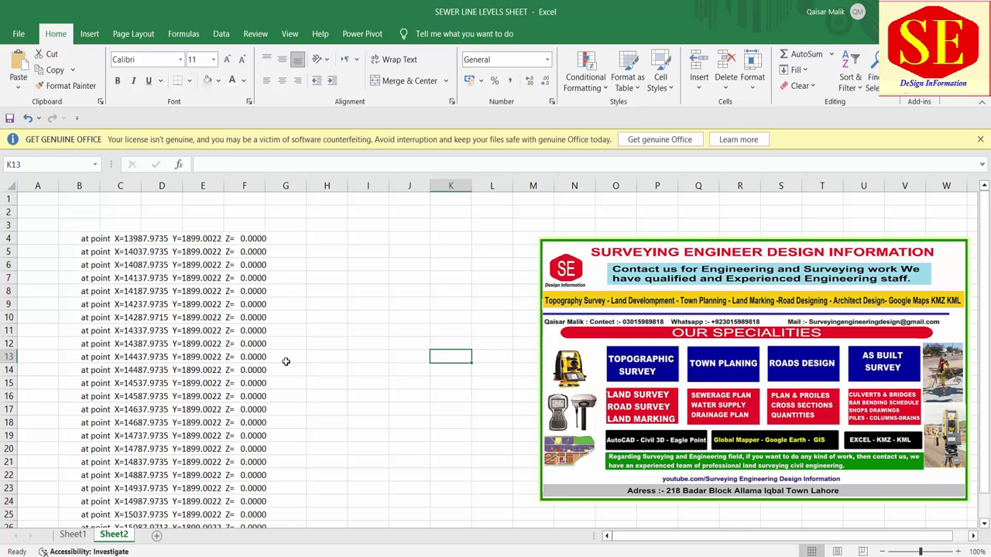
left_click(96, 239)
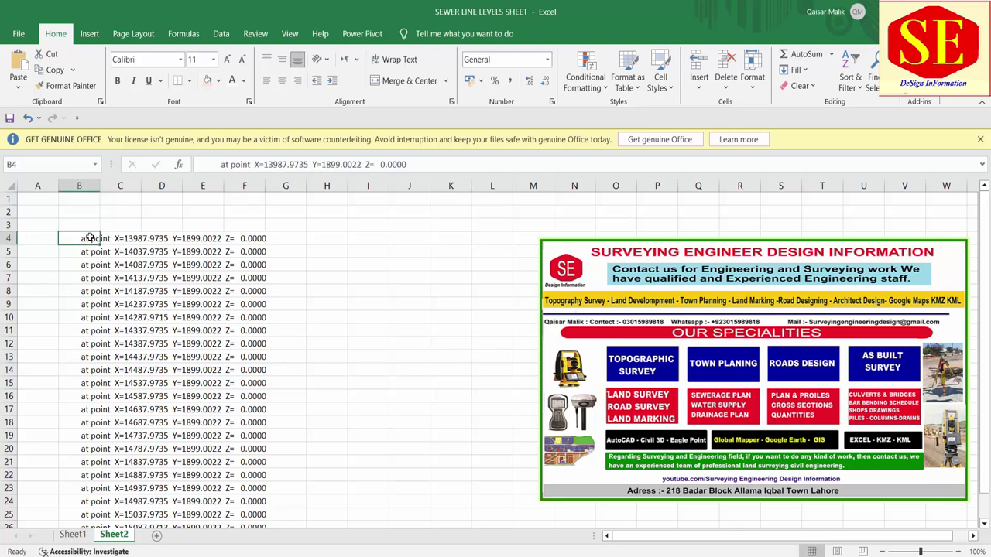
left_click_drag(87, 245, 86, 502)
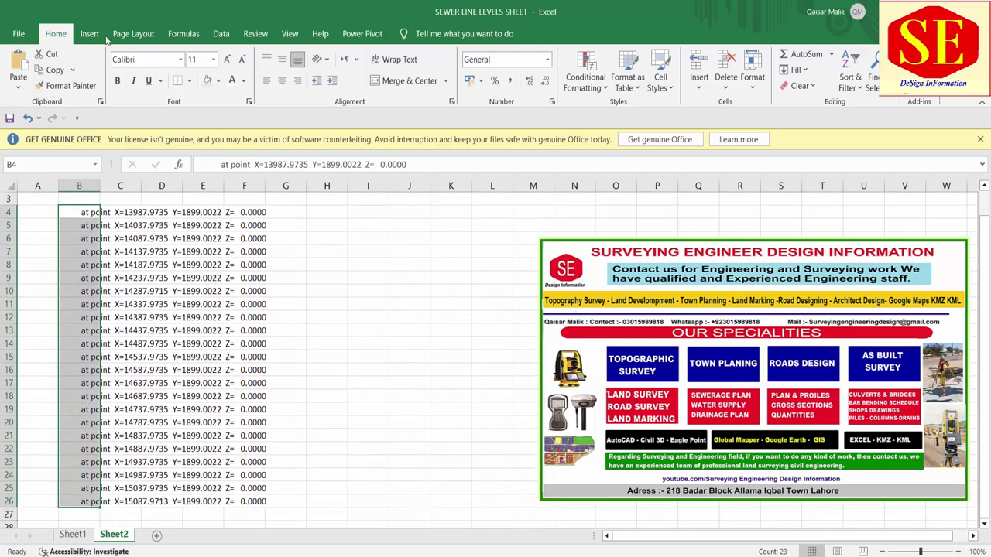
Split B4:B26 with fixed-width Text to Columns, adjusting breaks so X lands in C and Y in E
left_click(222, 37)
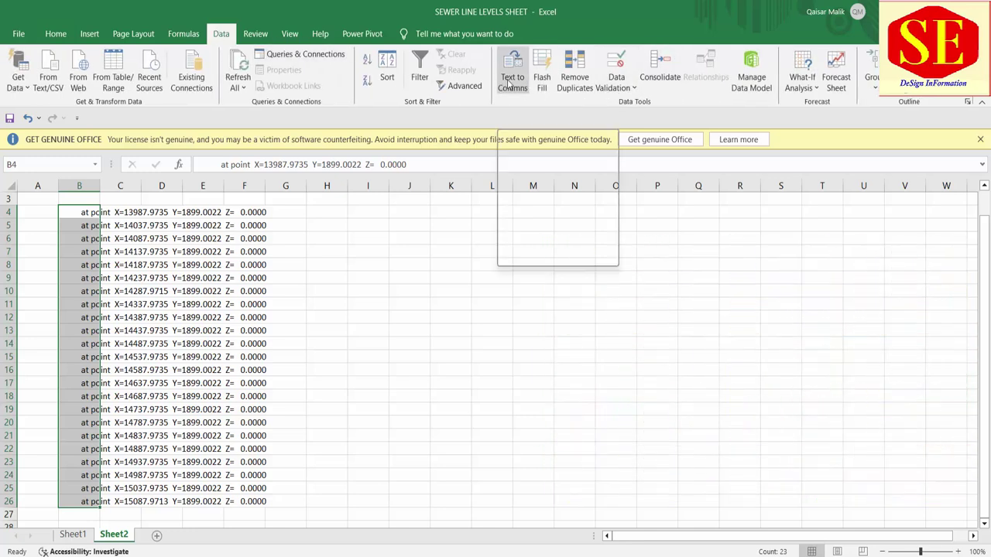
left_click(508, 83)
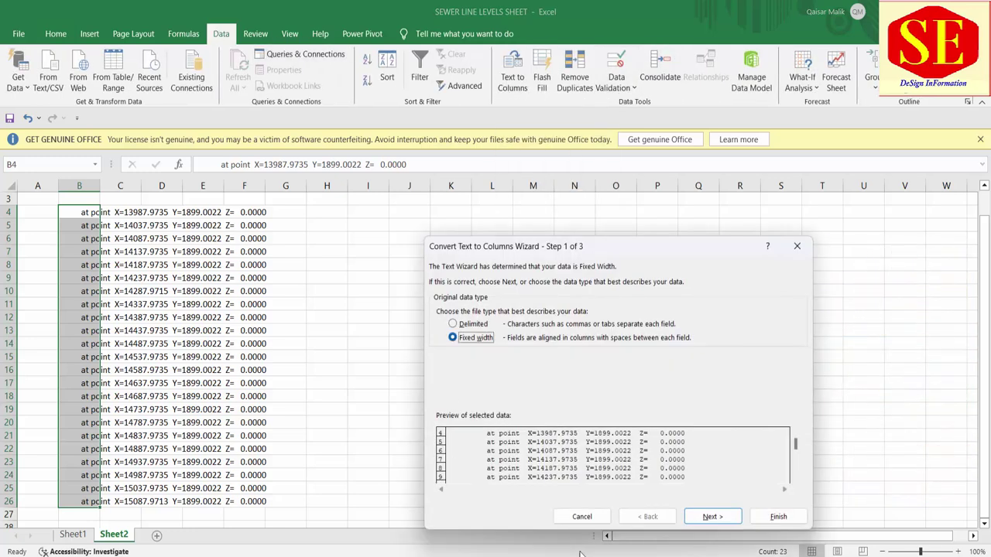
left_click(713, 517)
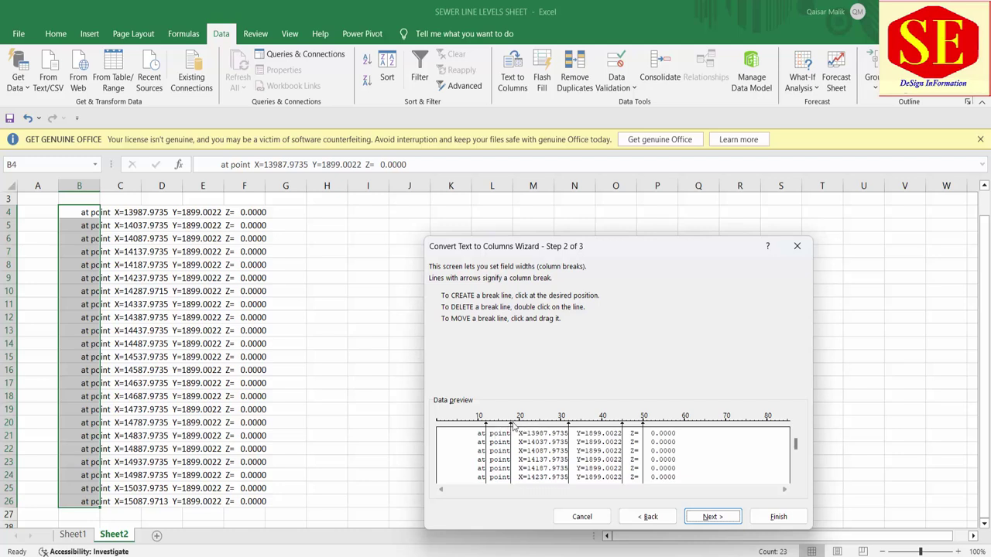
mouse_move(511, 424)
left_mouse_down()
mouse_move(528, 425)
mouse_move(434, 425)
left_mouse_up()
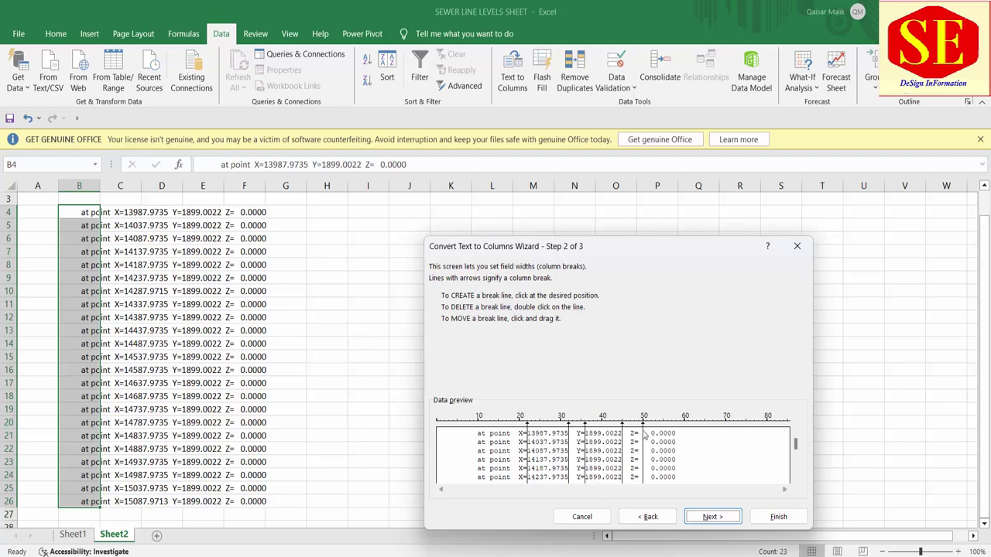
double_click(643, 435)
left_click(712, 519)
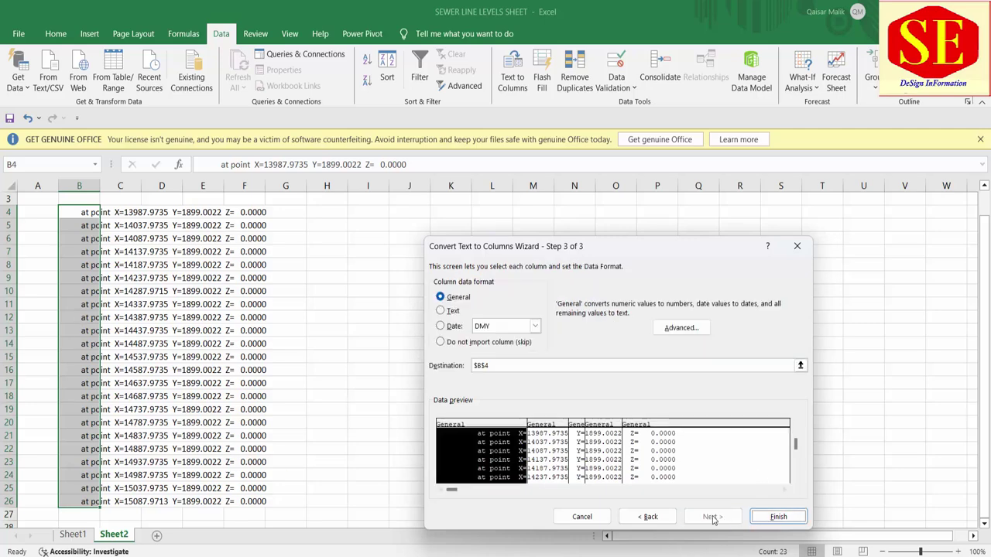
left_click(778, 518)
left_click(367, 381)
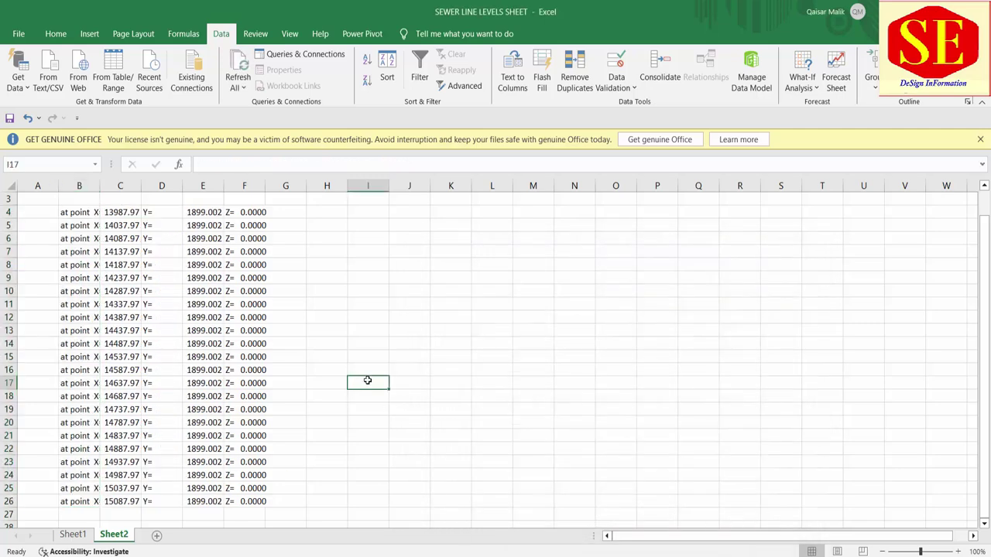
Delete the Y= label column from Sheet2
left_click(128, 213)
left_click(165, 216)
left_click(169, 186)
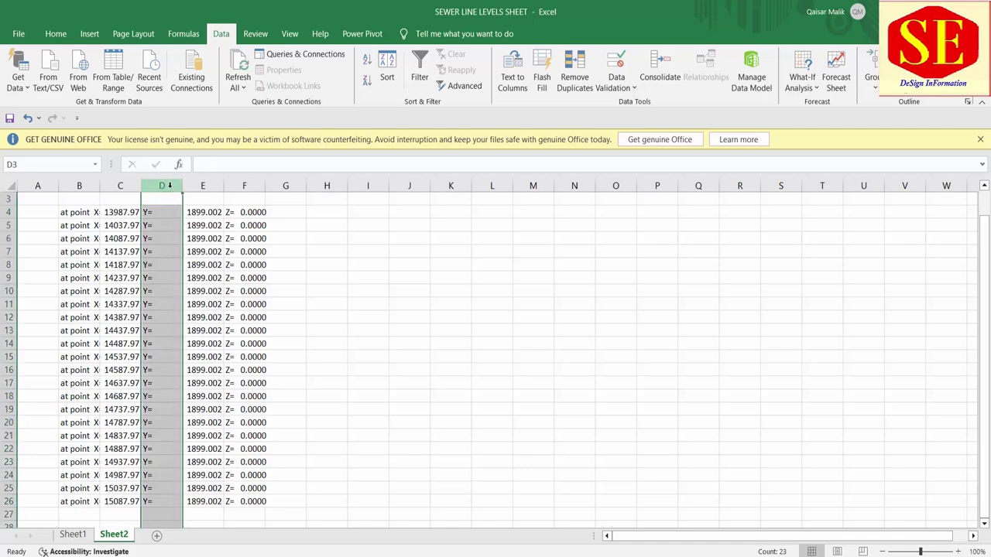
right_click(169, 187)
left_click(203, 323)
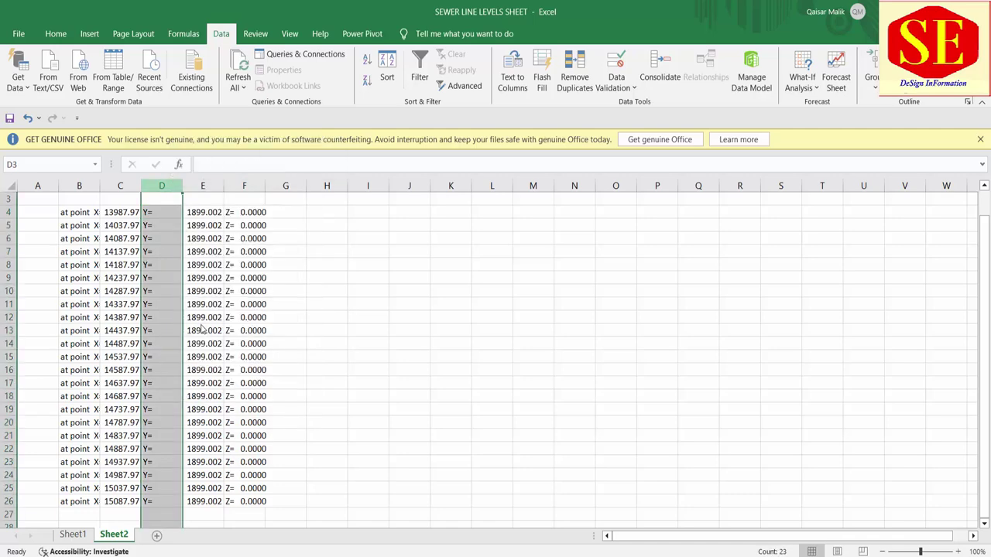
left_click(383, 303)
Clear the Z= 0.0000 values and delete the 'at point X' label column
left_click(200, 185)
right_click(200, 186)
left_click(263, 338)
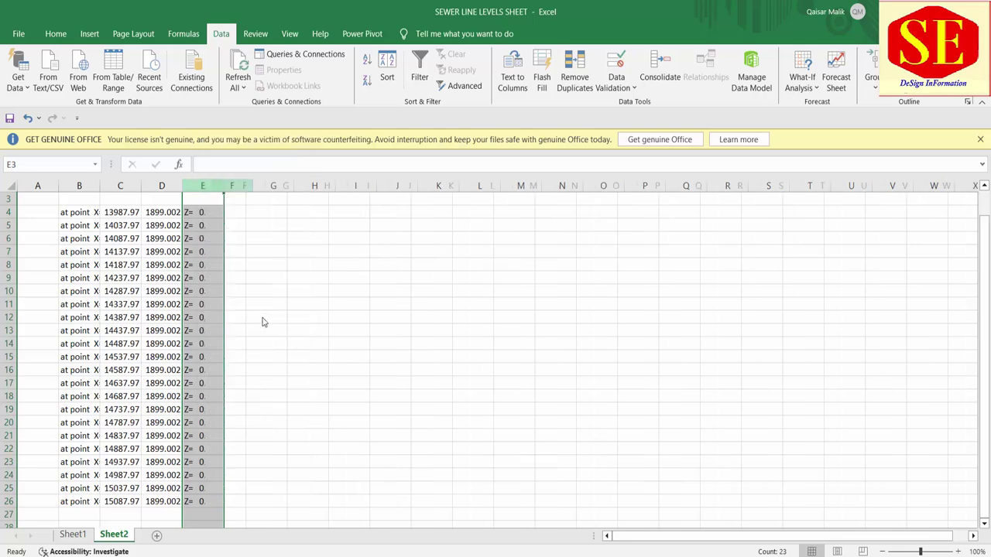
left_click(297, 302)
left_click(79, 186)
right_click(80, 187)
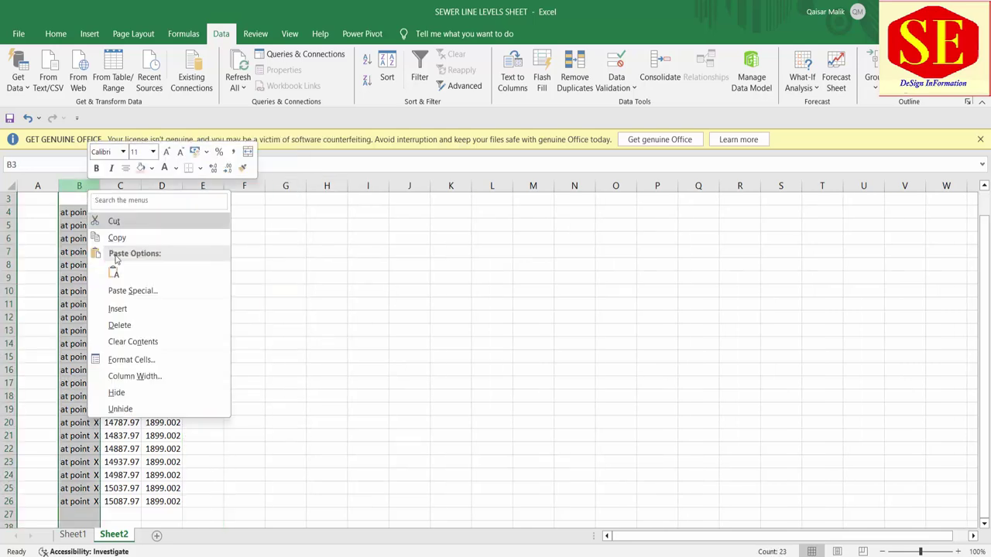
left_click(118, 325)
left_click(341, 341)
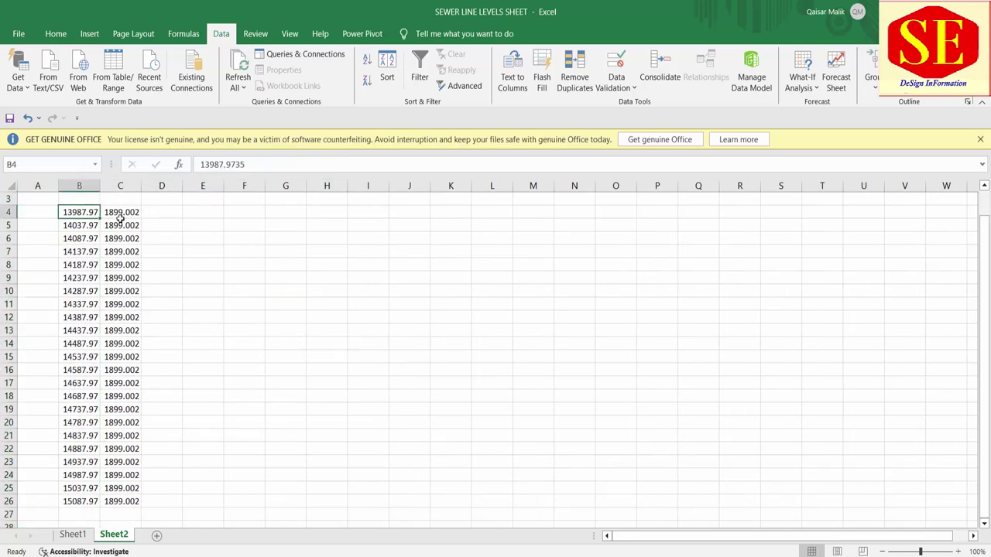
Select the remaining X and Y coordinate values in B4:C26
left_click_drag(90, 210, 116, 226)
left_click(85, 212)
scroll(90, 434, "down", 3)
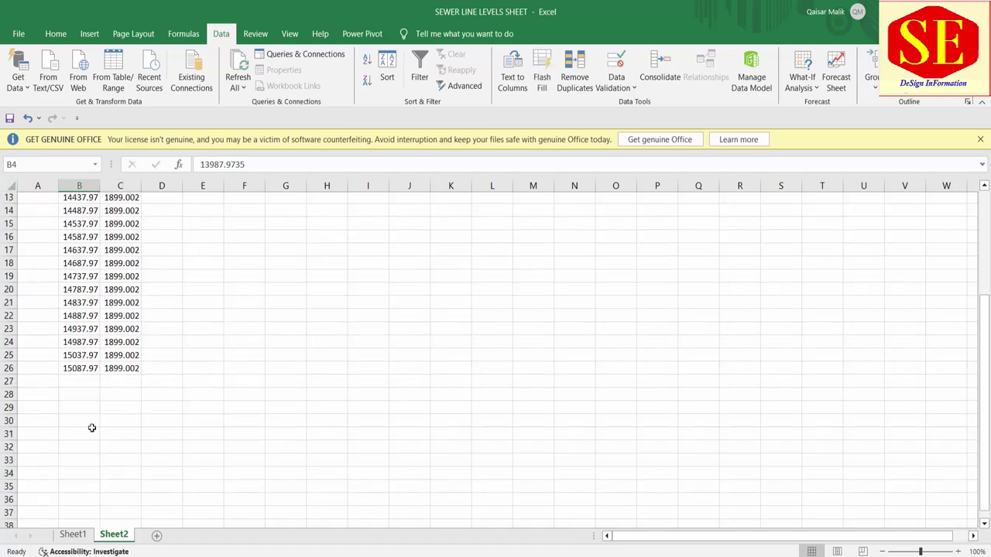
scroll(81, 422, "up", 3)
mouse_move(93, 212)
left_mouse_down()
mouse_move(118, 223)
mouse_move(116, 499)
left_mouse_up()
Copy the coordinates and paste them as values into Sheet1 starting at Easting cell E6
right_click(114, 396)
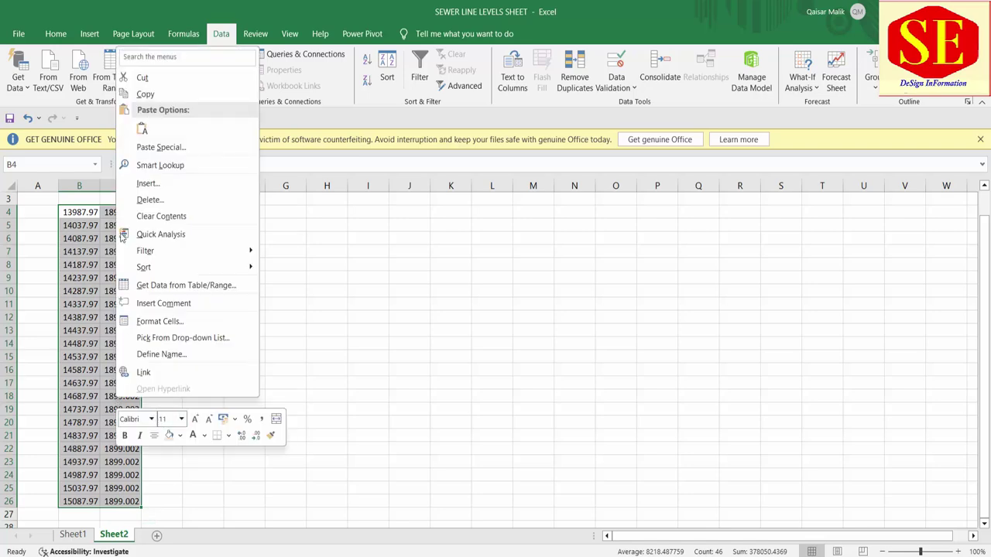
left_click(147, 93)
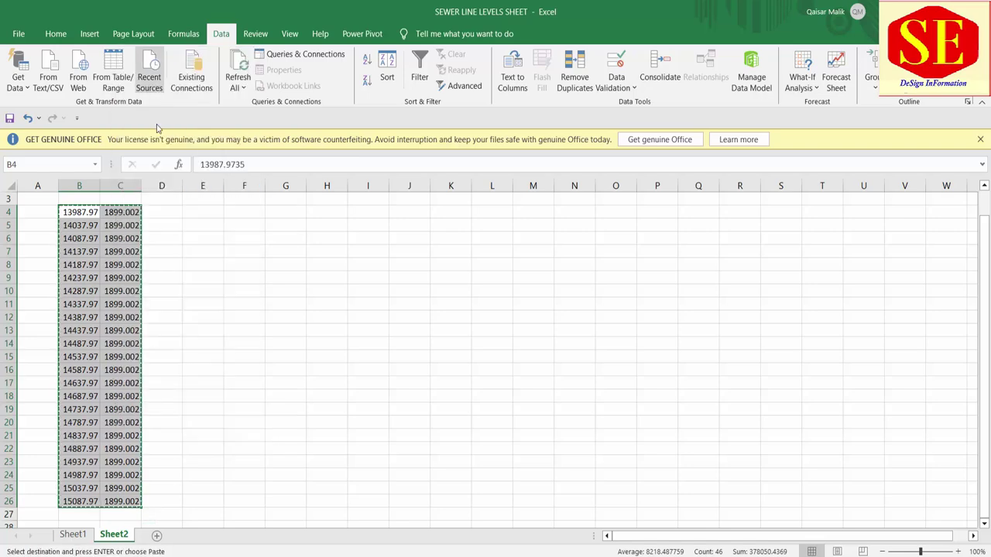
left_click(75, 534)
left_click(210, 312)
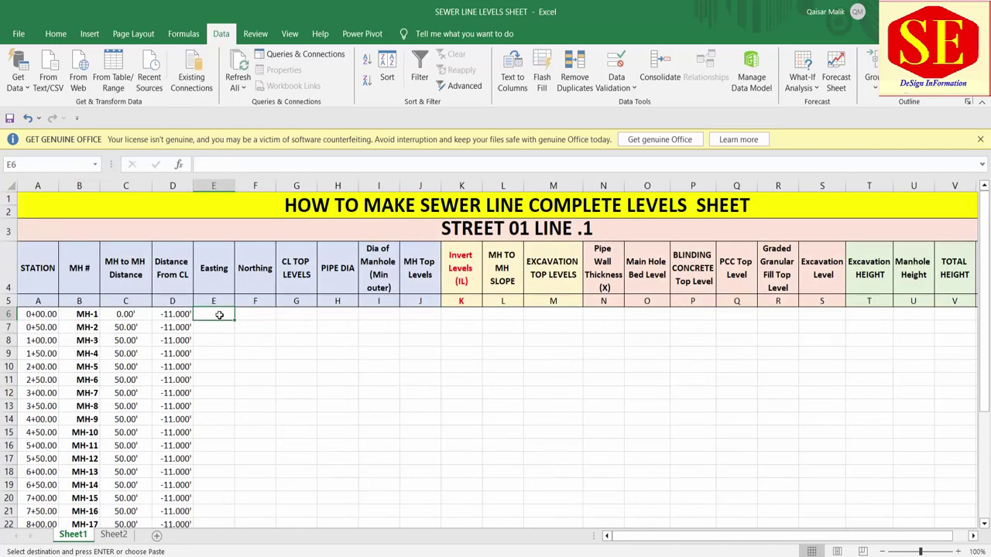
right_click(220, 314)
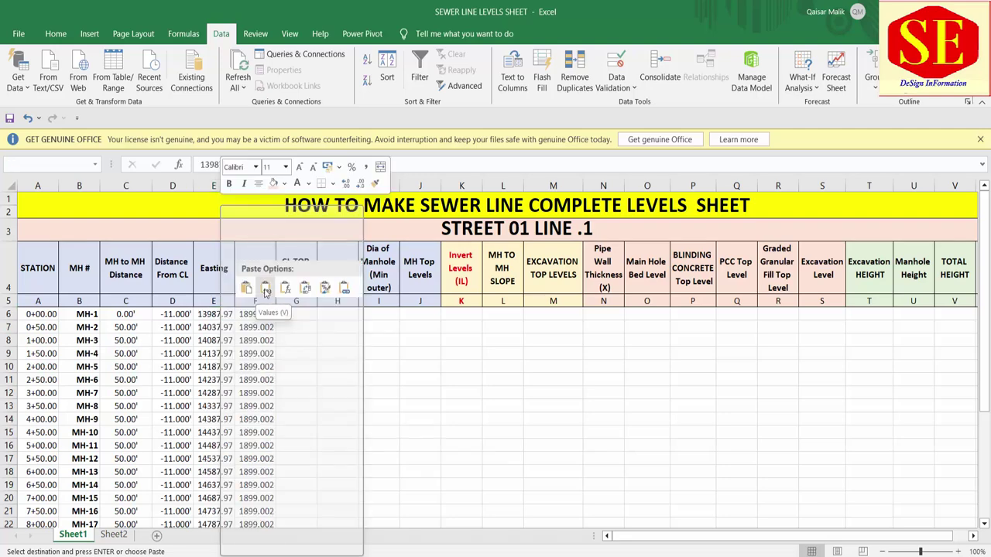
left_click(265, 287)
Delete the extra rows for MH-24 to MH-32 below MH-23
scroll(359, 357, "down", 3)
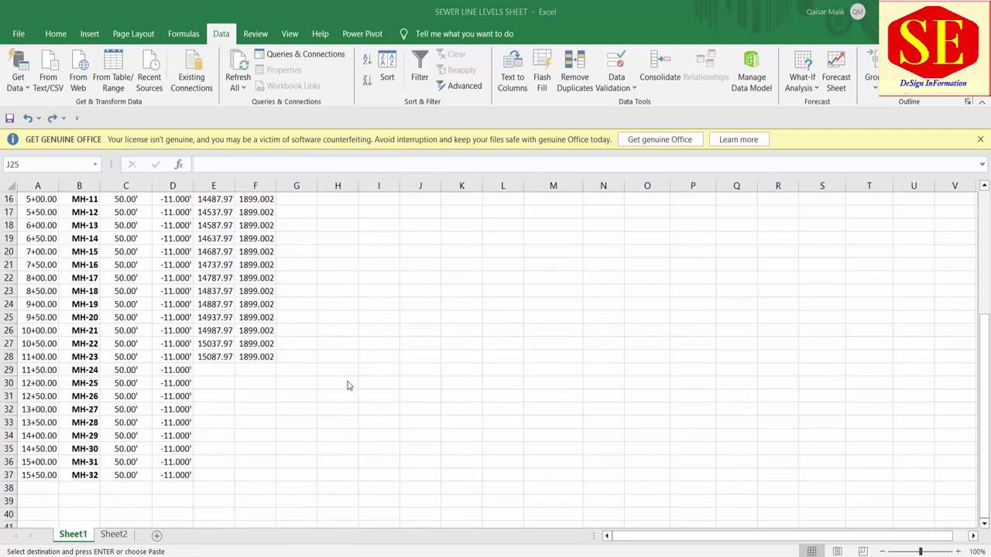
left_click(420, 317)
left_click(48, 356)
left_click(87, 353)
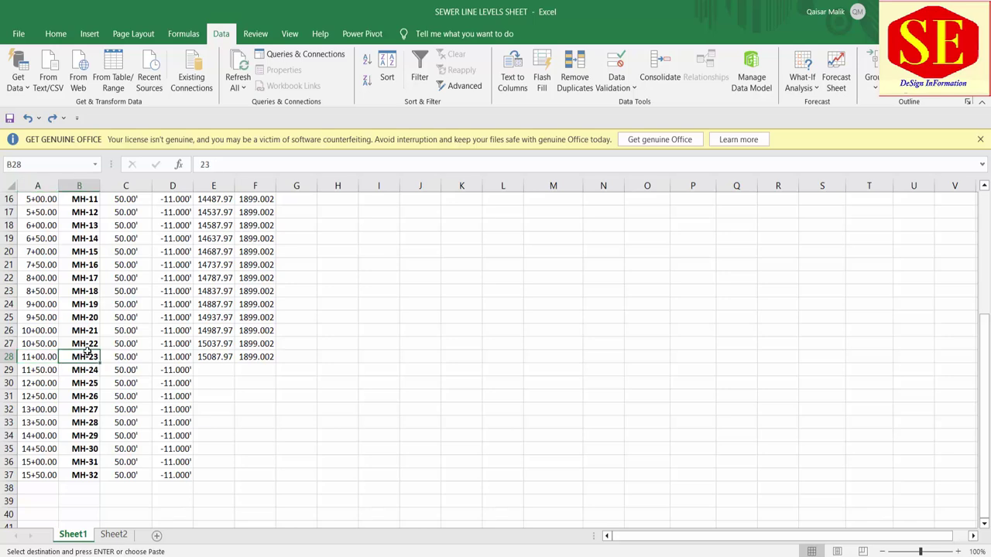
left_click_drag(8, 370, 5, 475)
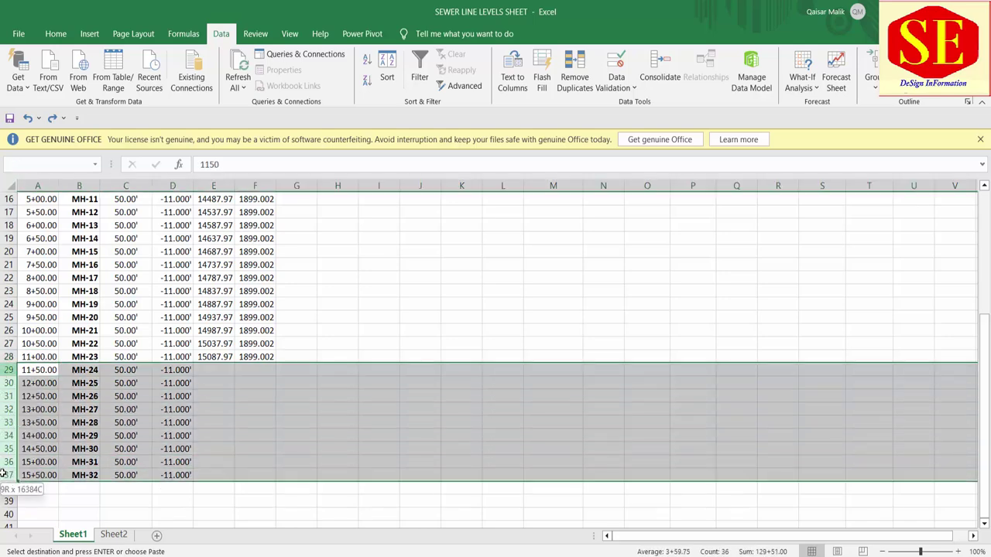
right_click(5, 475)
left_click(35, 380)
Verify the first pasted Easting and Northing values at the top of the table
scroll(99, 431, "up", 2)
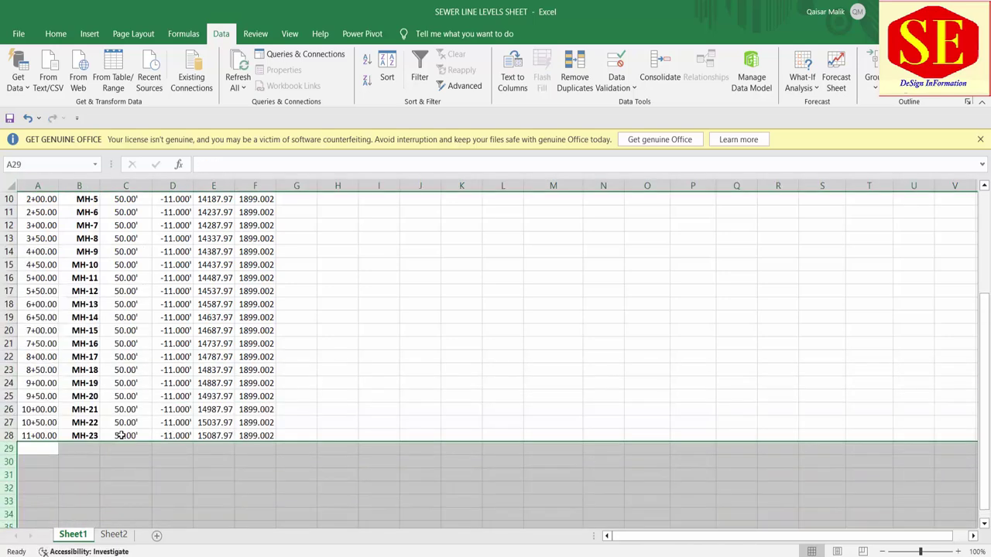
scroll(137, 418, "up", 3)
left_click(209, 315)
left_click(241, 316)
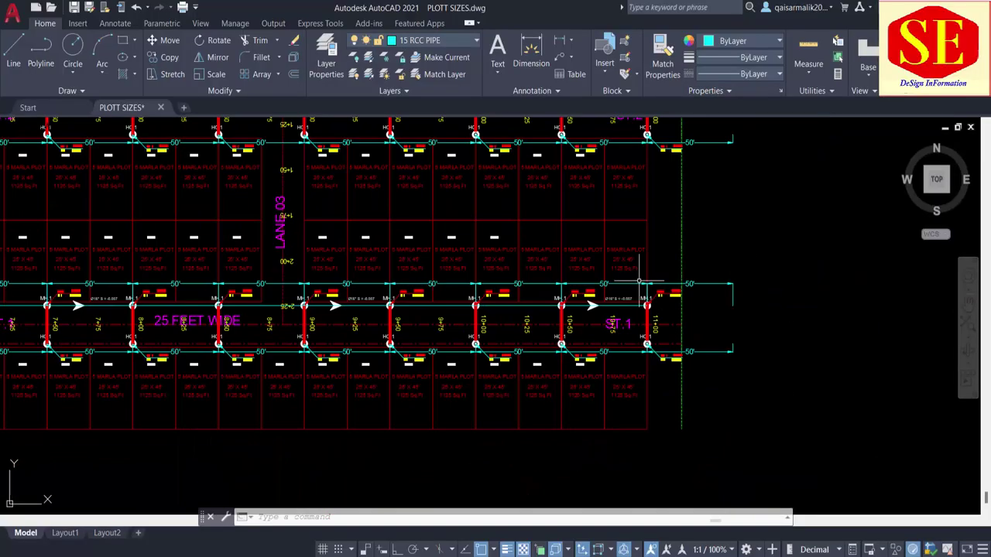
Fit the drawing in view, then start COPY (co) and select the ST.1 pipe line
scroll(449, 362, "up", 3)
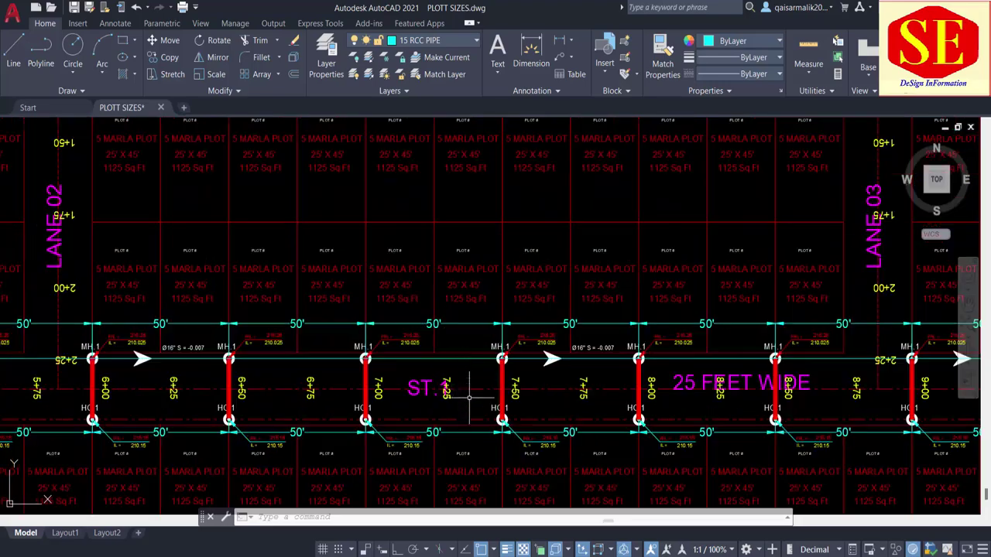
scroll(447, 359, "up", 2)
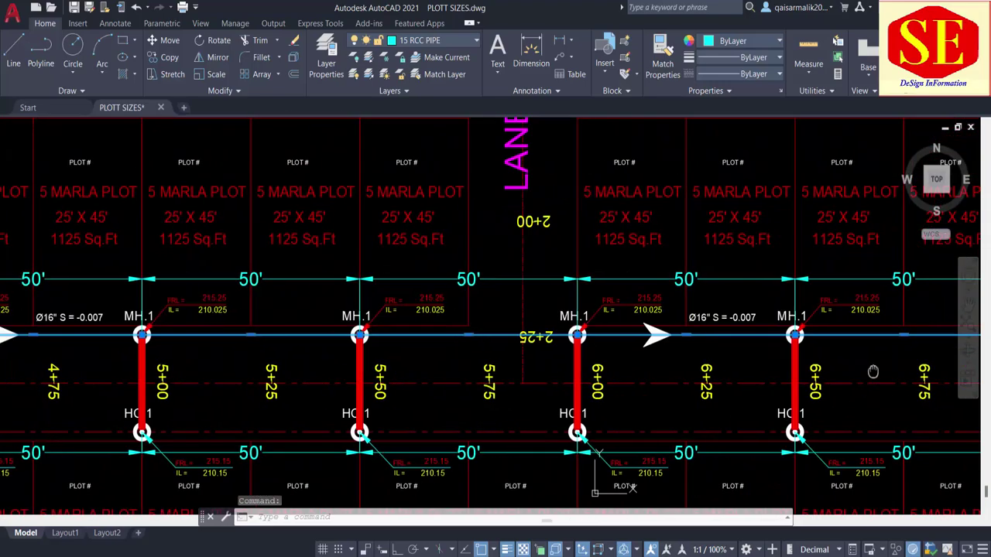
scroll(403, 446, "down", 10)
middle_click(403, 446)
middle_click(403, 446)
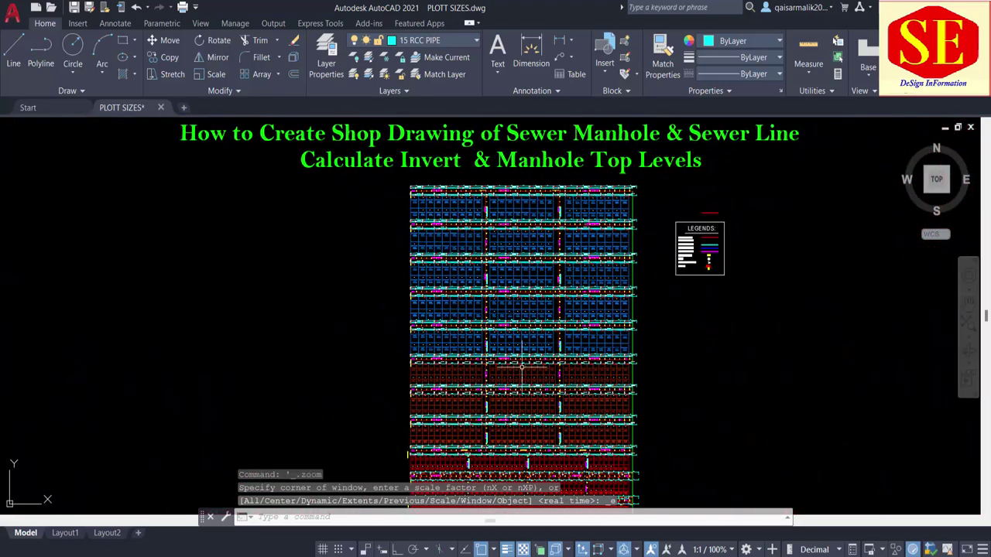
scroll(427, 366, "up", 3)
scroll(426, 365, "up", 3)
scroll(427, 366, "up", 4)
key("Escape")
key("Escape")
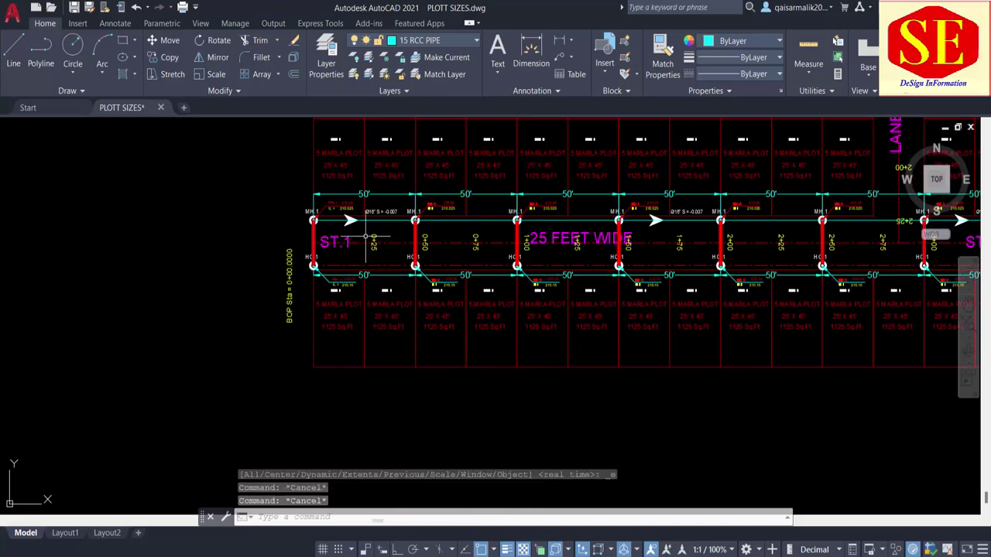
type("co")
key("Return")
scroll(369, 237, "up", 4)
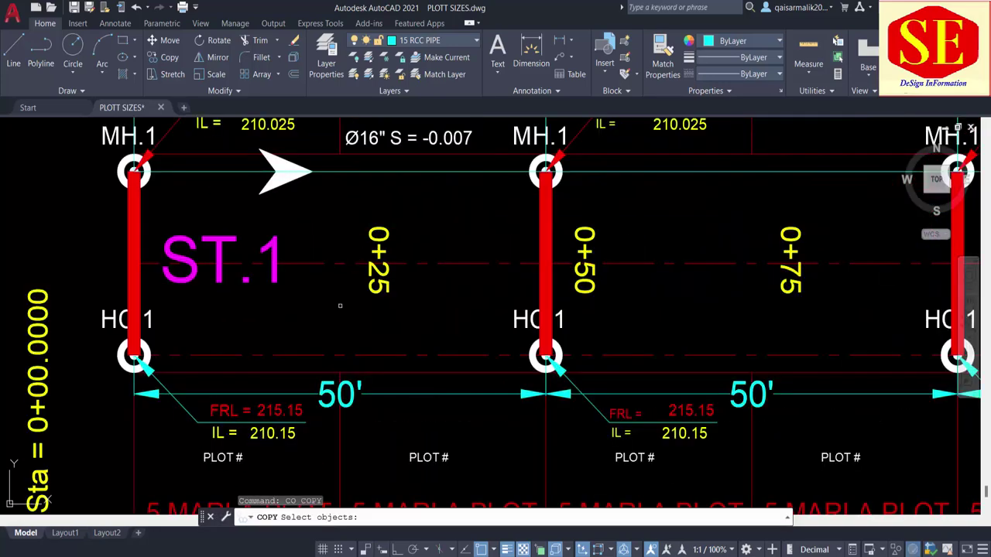
mouse_move(257, 383)
left_mouse_down()
mouse_move(460, 225)
mouse_move(432, 418)
left_mouse_up()
scroll(469, 193, "down", 4)
scroll(431, 415, "up", 2)
left_click(416, 361)
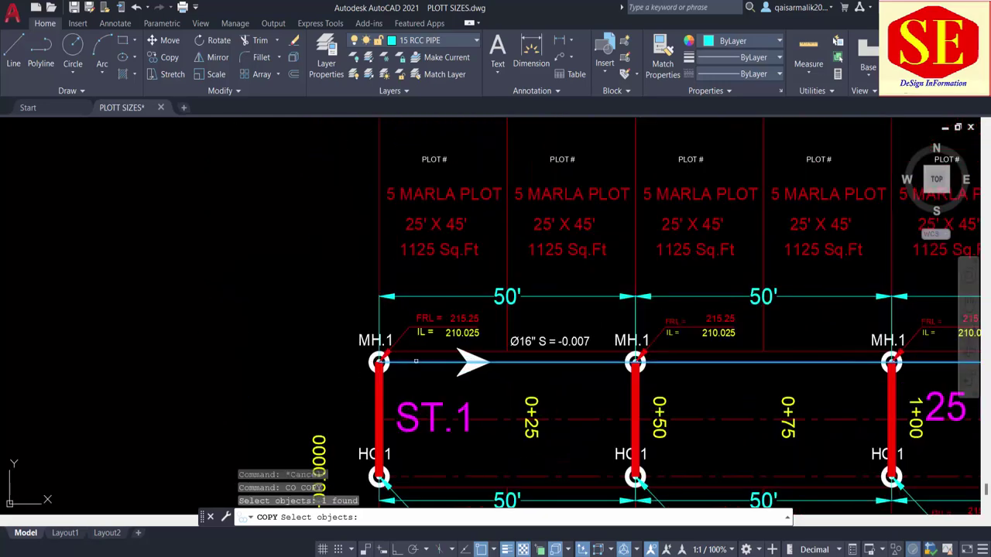
key("Return")
Copy the pipe from base point MH.1 to HC 1
scroll(379, 362, "up", 5)
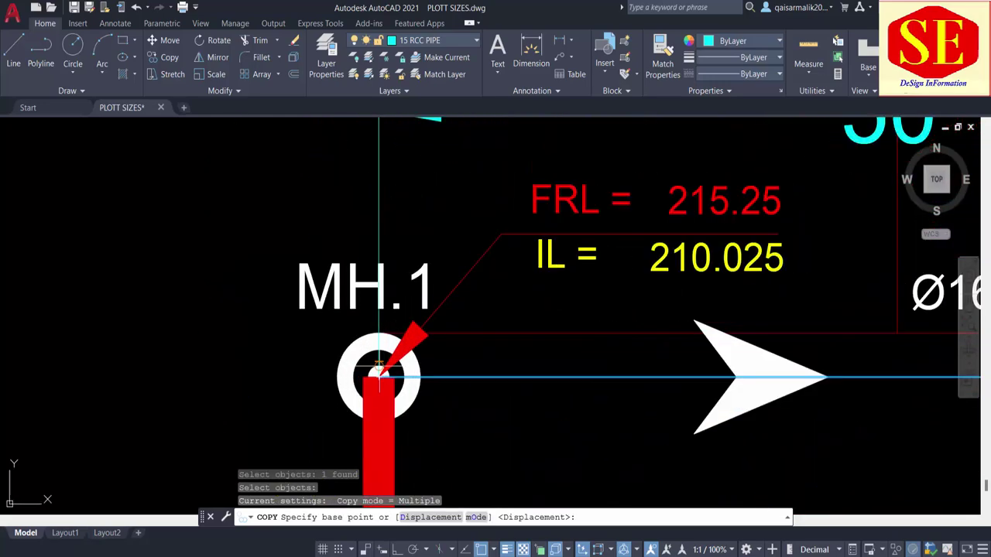
left_click(378, 375)
scroll(433, 325, "down", 4)
scroll(471, 259, "down", 2)
scroll(464, 255, "up", 5)
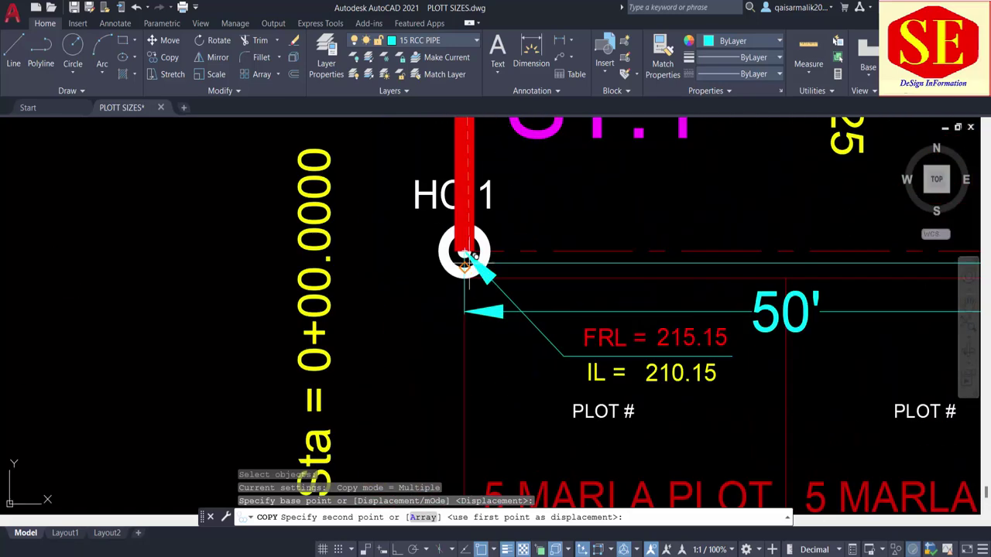
left_click(465, 252)
key("Escape")
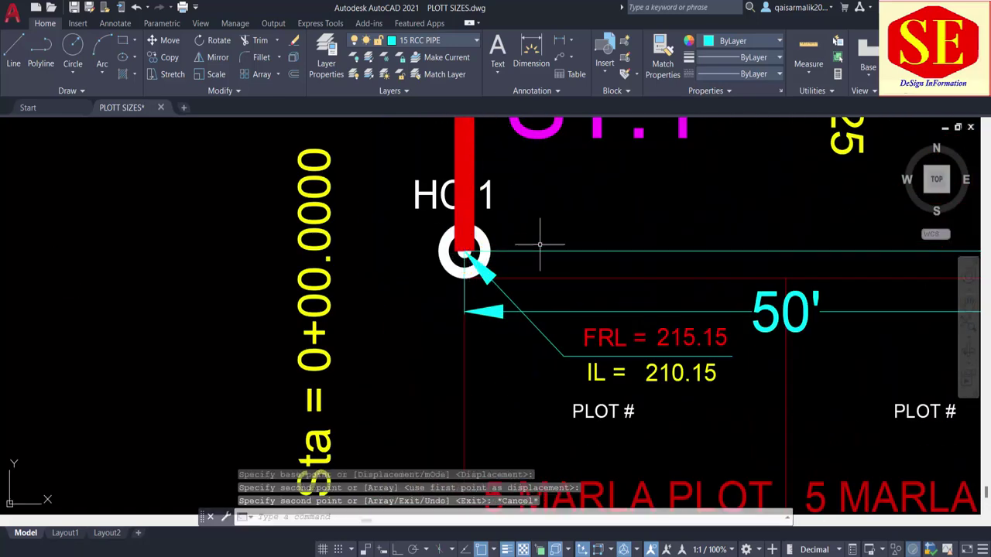
scroll(243, 336, "down", 4)
List the pipe's vertex coordinates at Y=1878.0022 with LI, then cancel the listing
type("LIST")
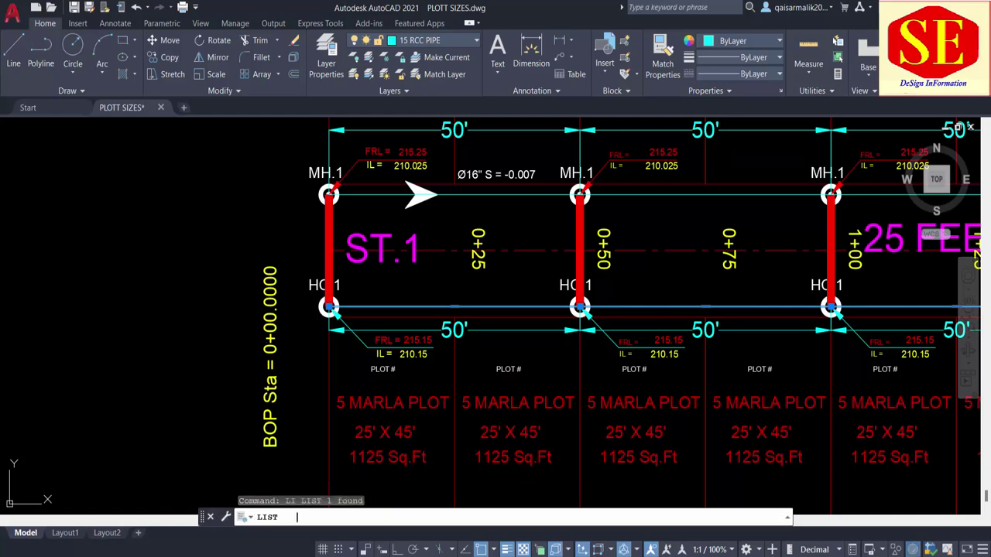
key("Return")
left_click_drag(385, 363, 400, 451)
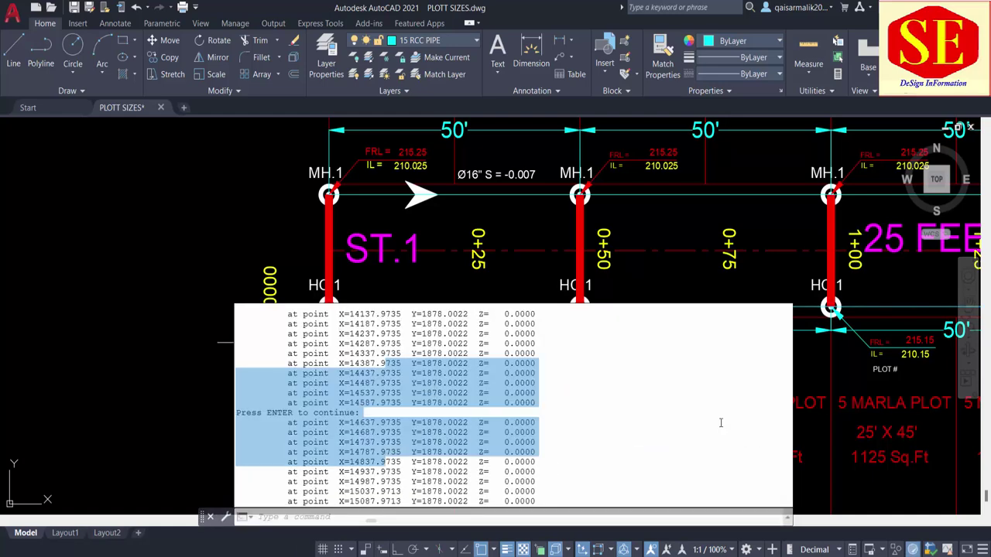
left_click(648, 439)
scroll(381, 438, "up", 2)
scroll(381, 438, "down", 2)
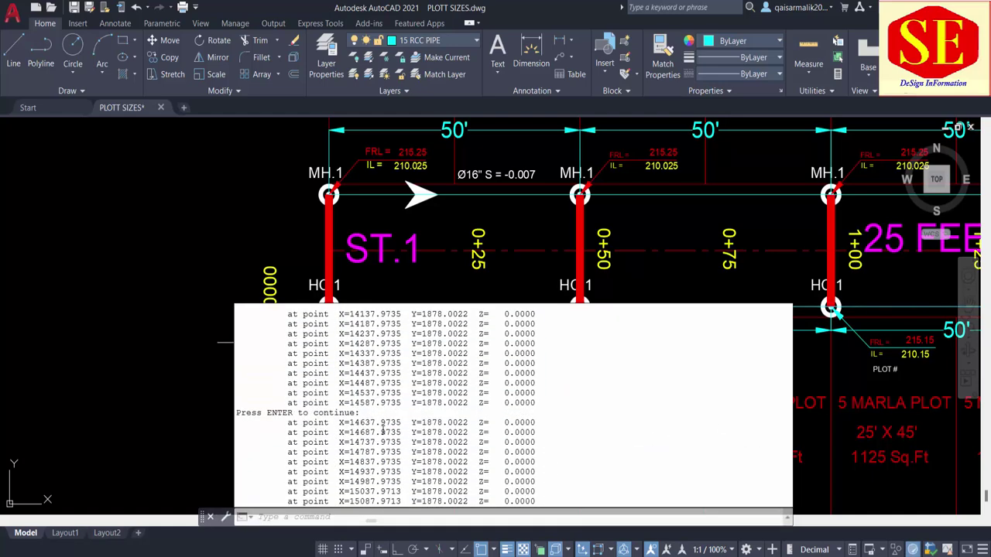
scroll(381, 437, "up", 2)
key("Escape")
Copy the line along the HC.1 manholes from ST.1's HC.1 to ST.2's HC.1
type("co")
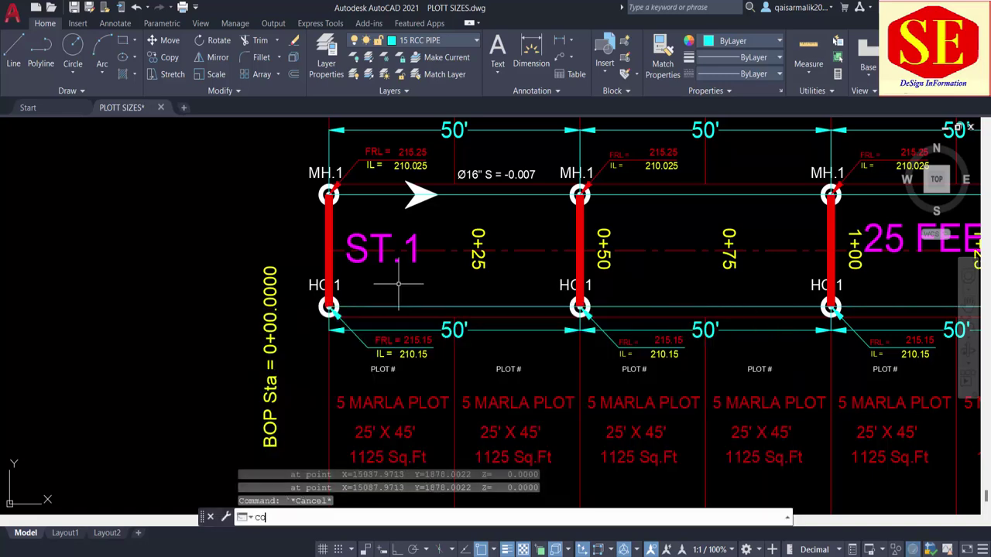
key("Return")
left_click(329, 308)
key("Return")
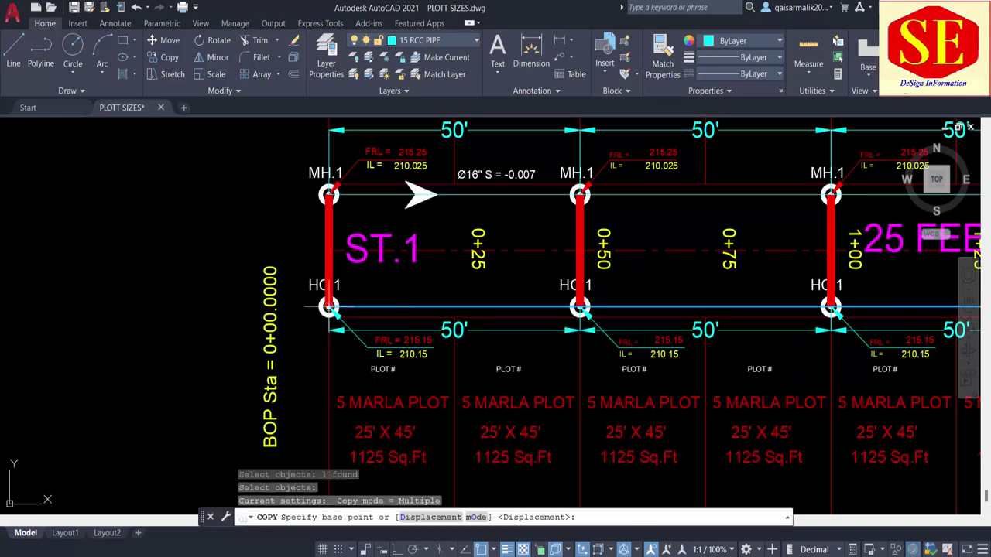
scroll(325, 314, "up", 3)
left_click(320, 320)
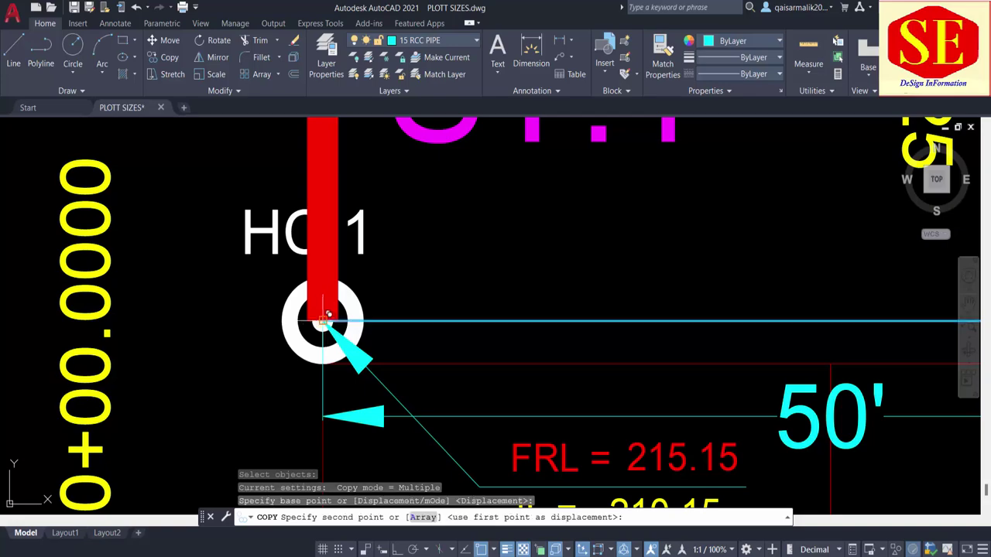
scroll(362, 326, "down", 4)
scroll(352, 321, "up", 4)
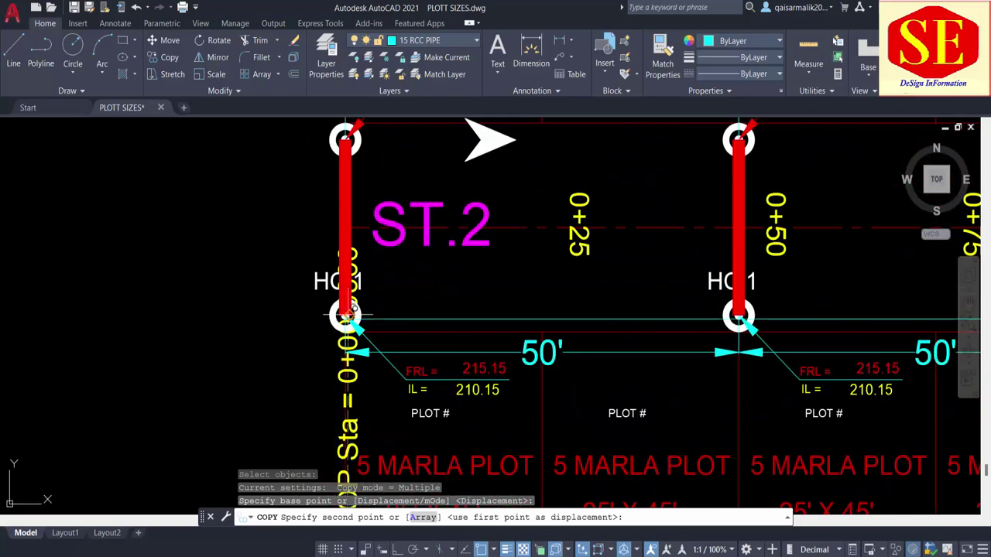
scroll(349, 314, "up", 4)
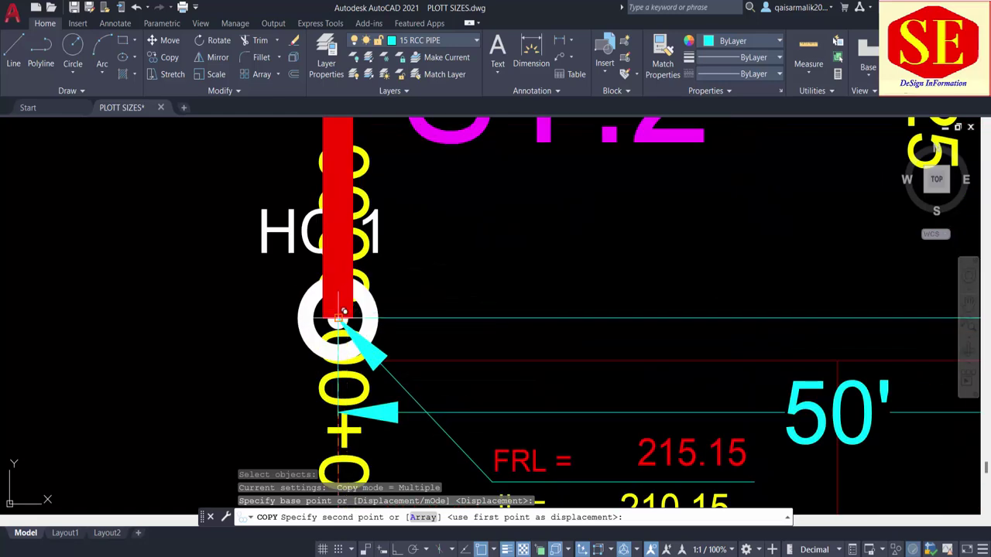
left_click(339, 317)
scroll(339, 317, "down", 3)
scroll(307, 287, "up", 3)
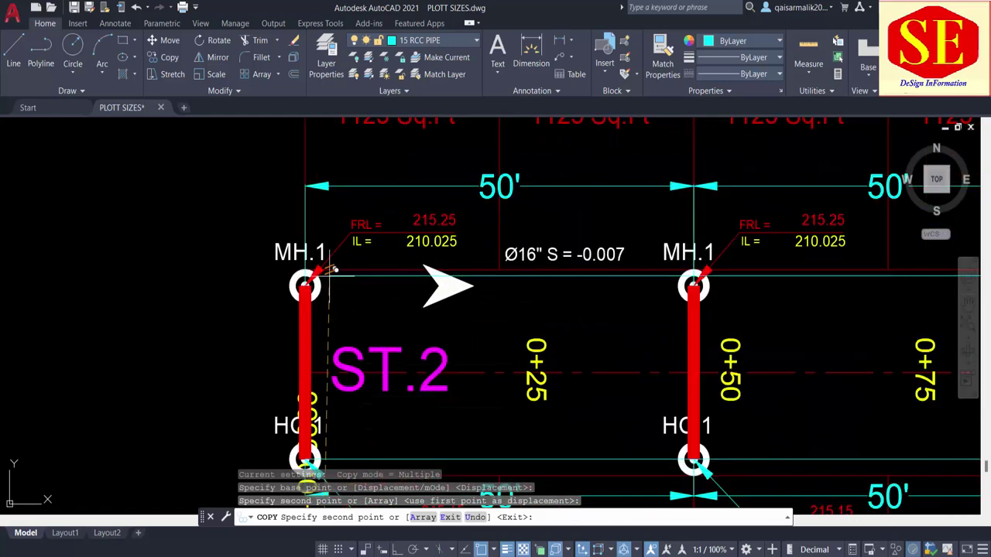
key("Escape")
List the copied ST.2 line's coordinates (Y=1993.0022), then go to cell G6 in Excel
scroll(349, 298, "down", 3)
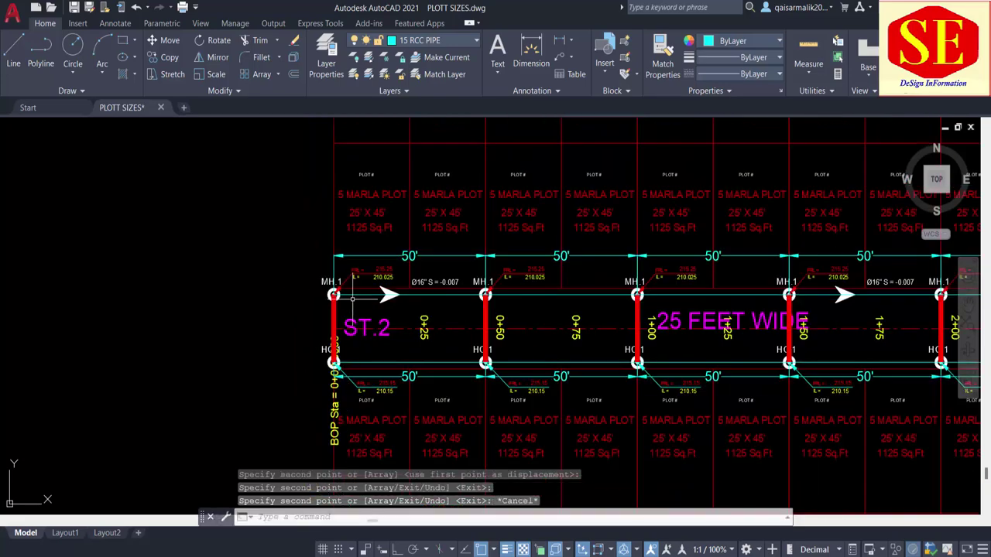
left_click(434, 352)
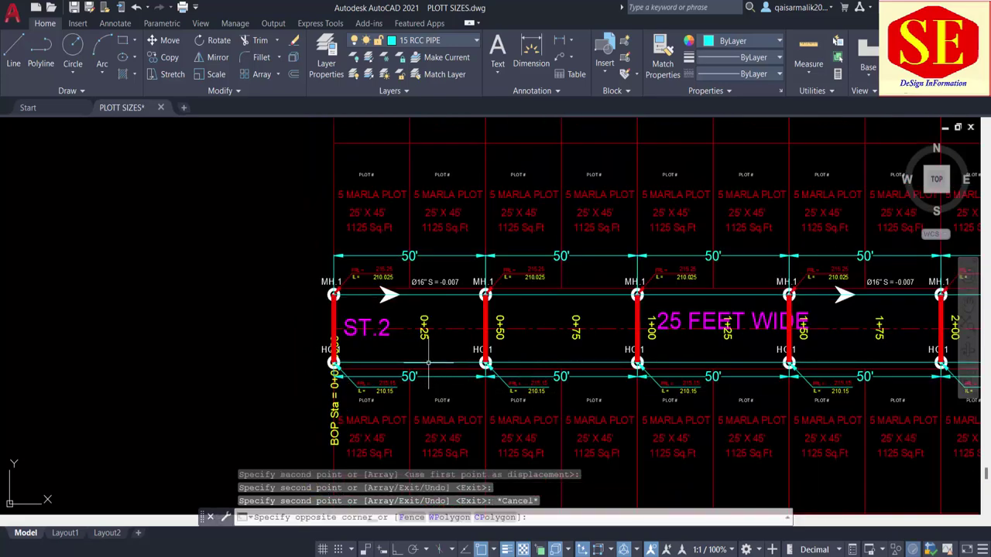
key("Escape")
scroll(633, 350, "down", 2)
scroll(633, 350, "down", 3)
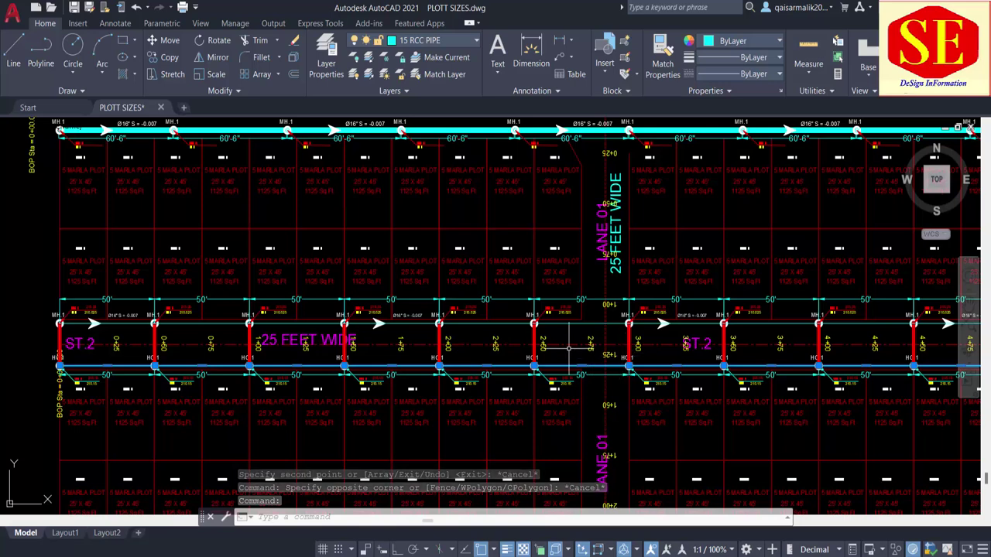
type("LI")
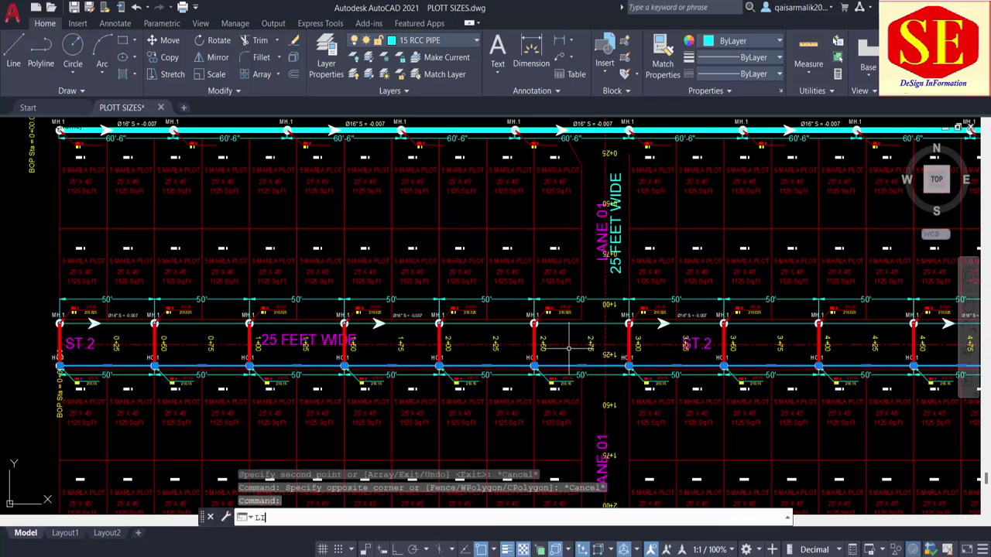
key("Return")
key("Return")
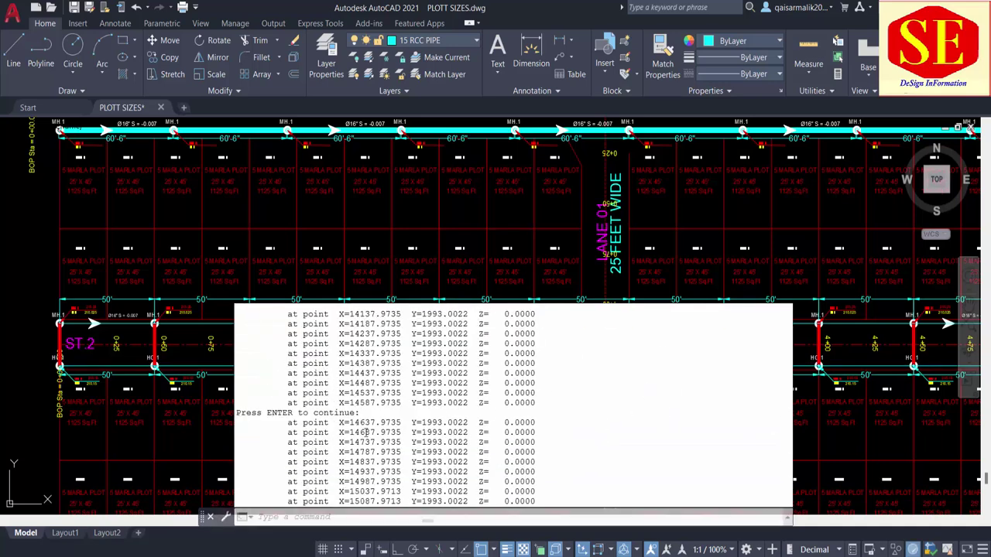
key("Escape")
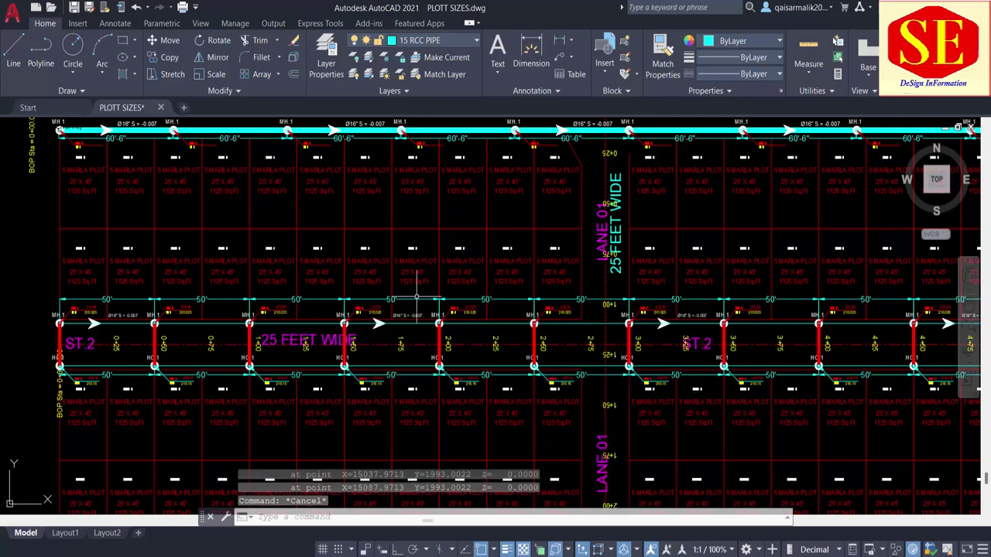
left_click(600, 550)
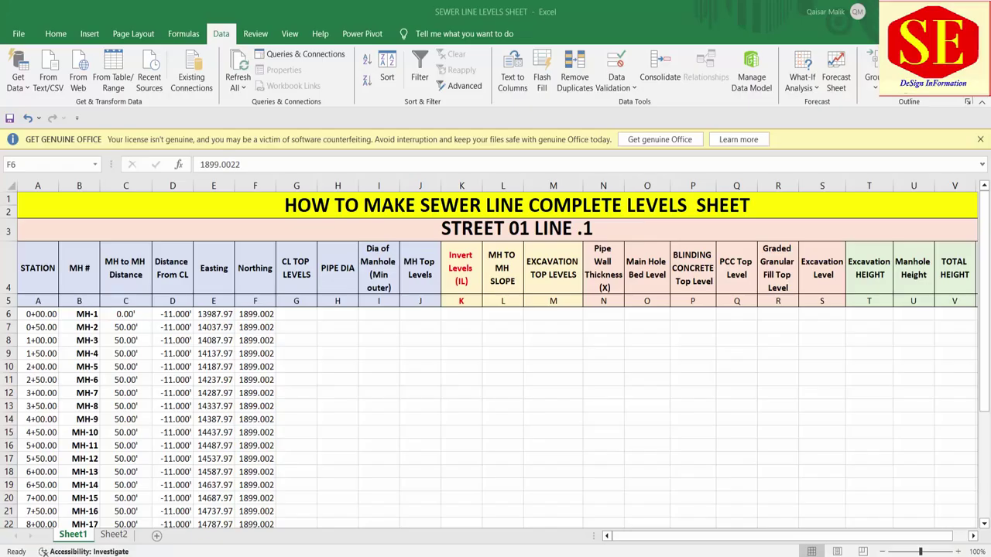
left_click(287, 312)
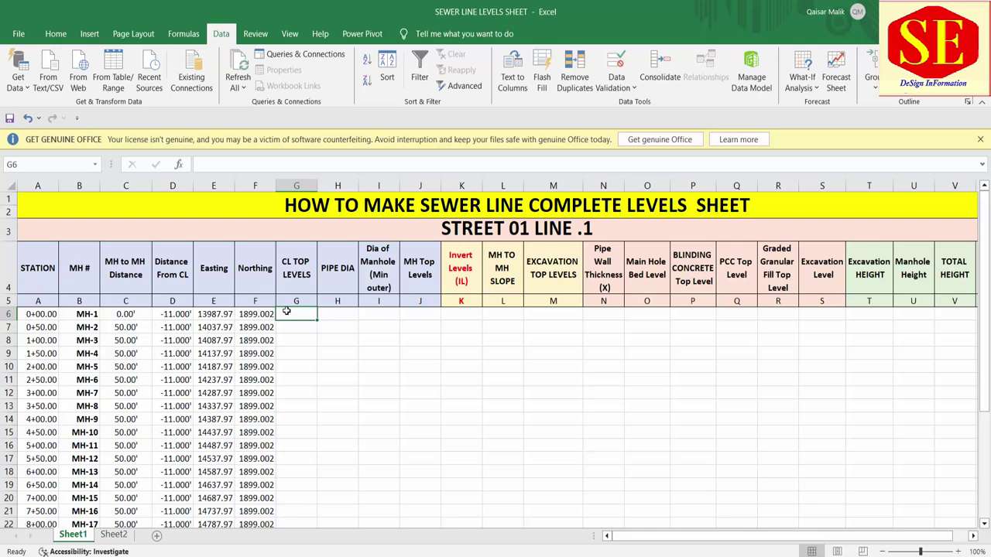
Scroll through FOR SEWER.pdf's road sections and profiles ST-01 to ST-04
key("alt+Tab")
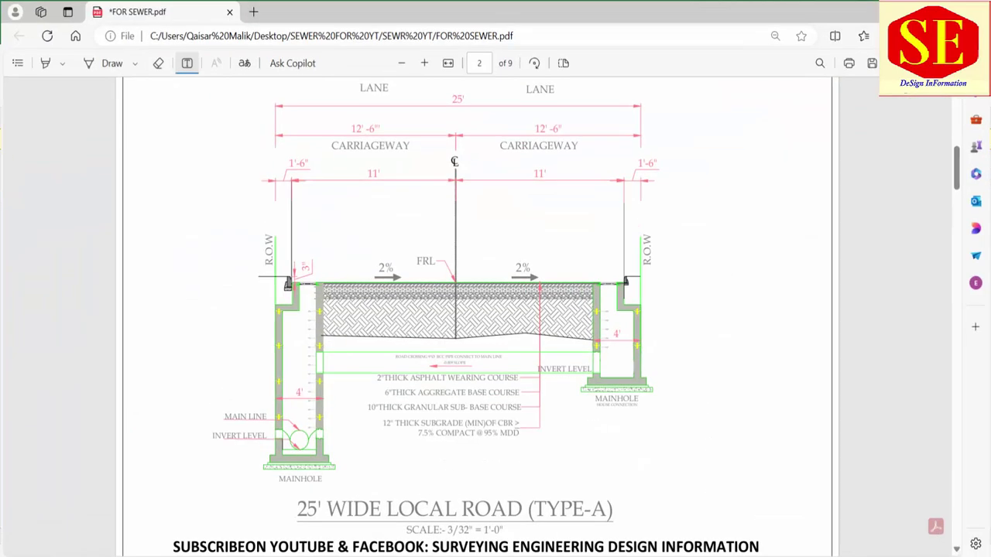
scroll(458, 270, "up", 3)
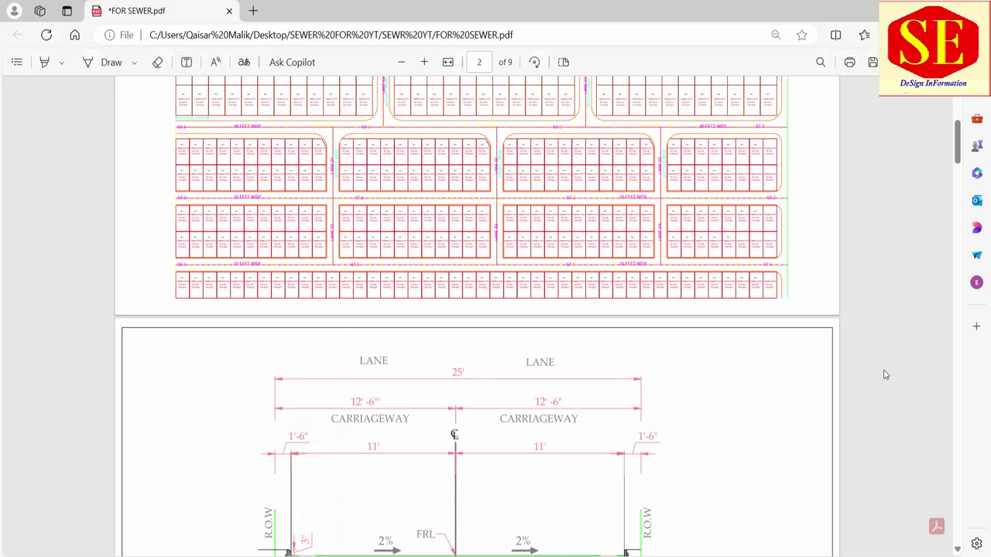
scroll(652, 310, "up", 5)
scroll(652, 310, "down", 5)
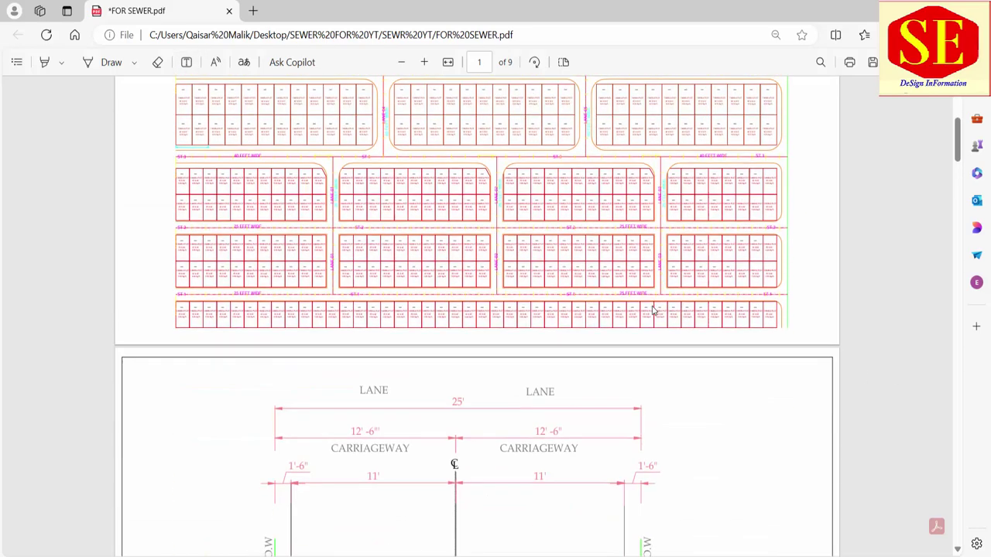
scroll(652, 311, "down", 5)
scroll(653, 311, "down", 5)
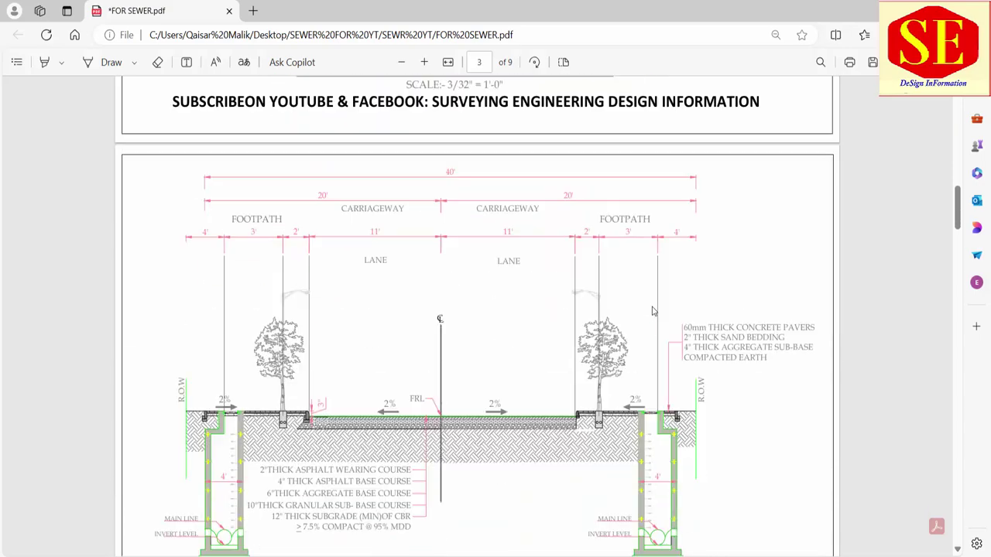
scroll(653, 311, "down", 5)
scroll(652, 311, "down", 5)
scroll(652, 310, "down", 5)
scroll(652, 310, "down", 5)
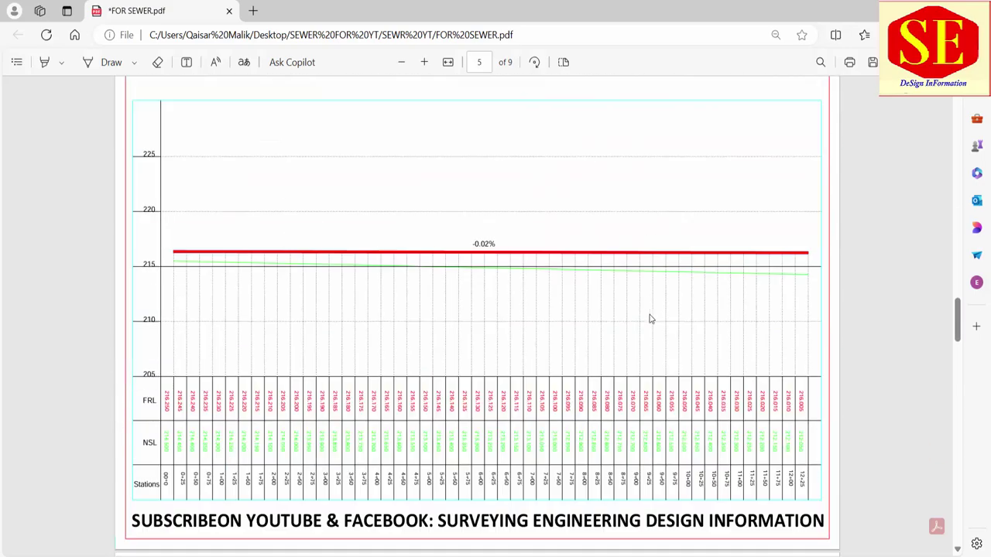
scroll(433, 291, "down", 1)
scroll(438, 333, "up", 2)
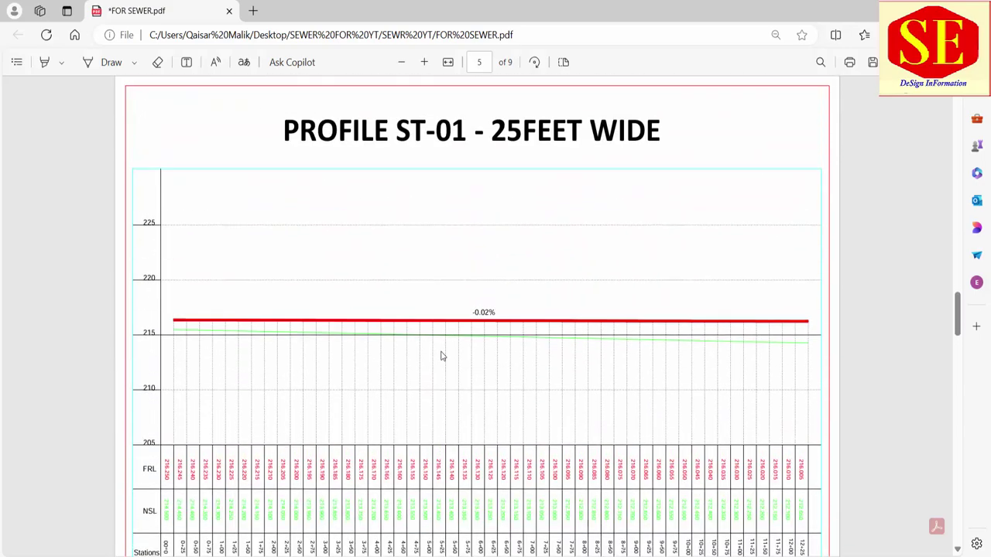
scroll(457, 271, "up", 1)
scroll(513, 255, "down", 1)
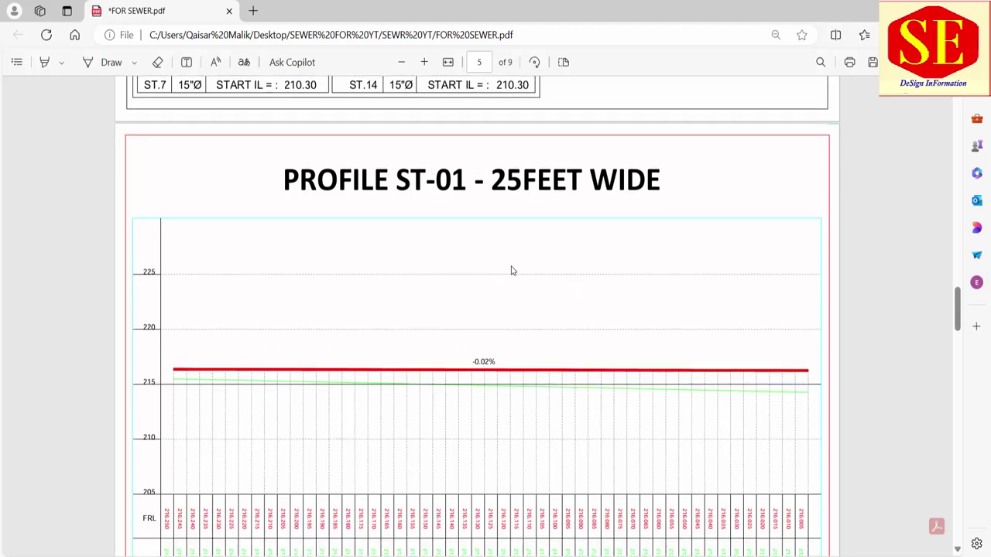
scroll(510, 270, "down", 4)
scroll(510, 325, "down", 5)
scroll(509, 375, "down", 3)
scroll(509, 375, "down", 5)
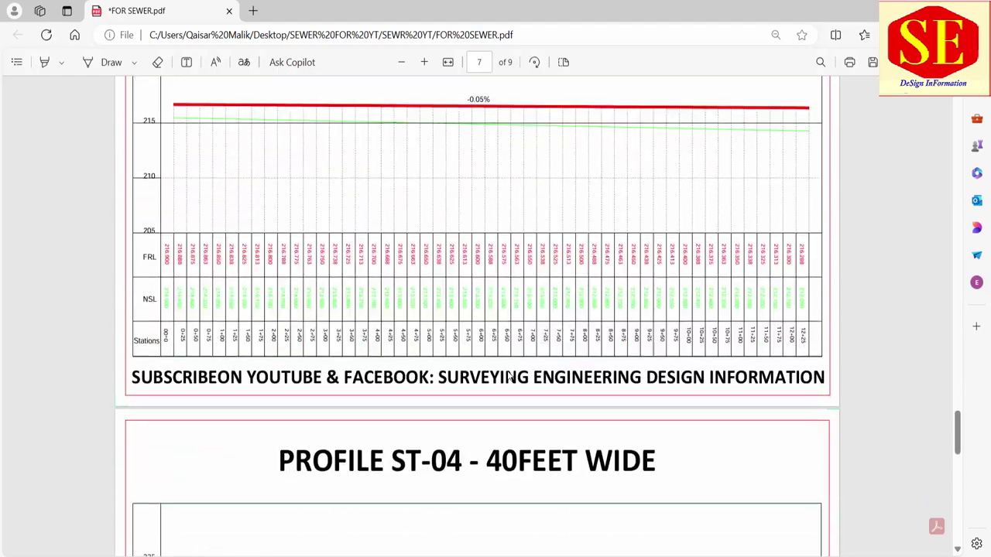
scroll(509, 375, "down", 5)
scroll(509, 376, "down", 5)
scroll(509, 375, "down", 2)
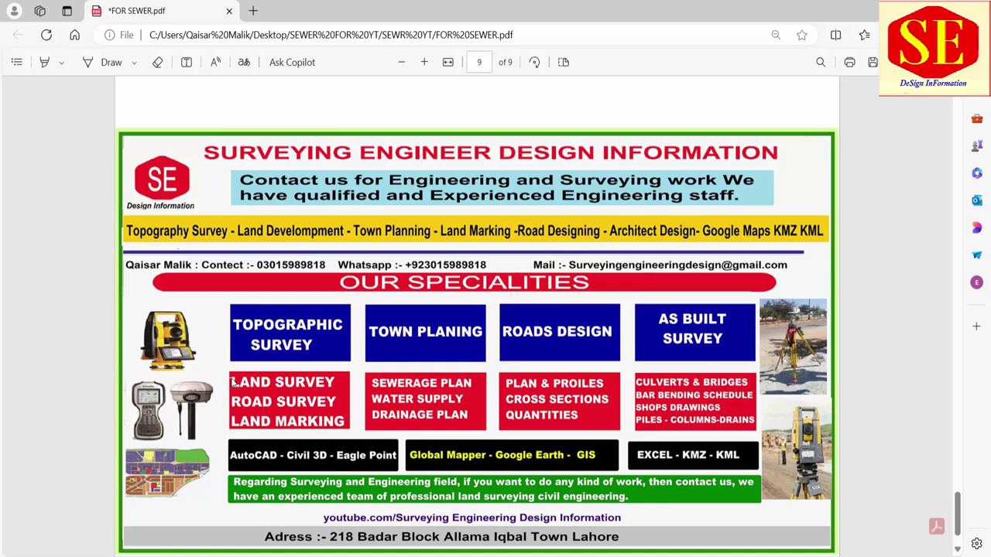
Zoom into ST.1 in AutoCAD, pick its ROAD CL centre line, and return to the PDF
scroll(232, 384, "up", 2)
scroll(236, 379, "up", 5)
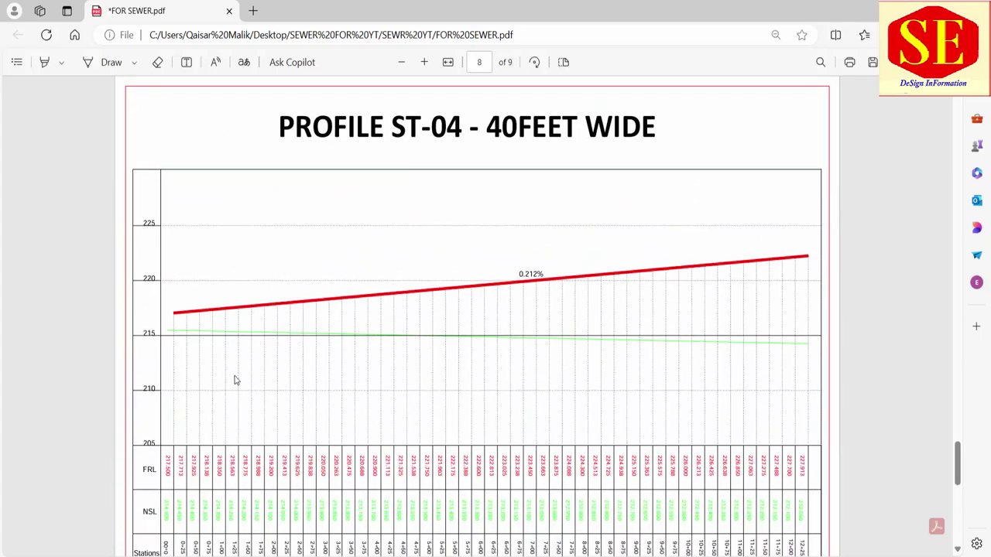
scroll(236, 379, "up", 5)
scroll(236, 379, "up", 4)
scroll(236, 380, "up", 4)
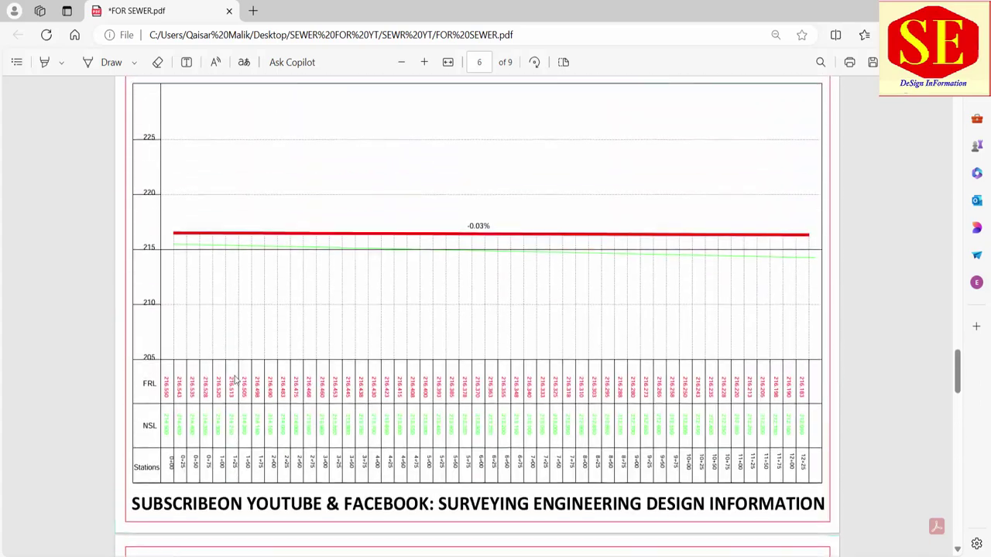
scroll(236, 379, "up", 2)
scroll(237, 379, "up", 2)
scroll(236, 380, "up", 3)
scroll(236, 379, "up", 1)
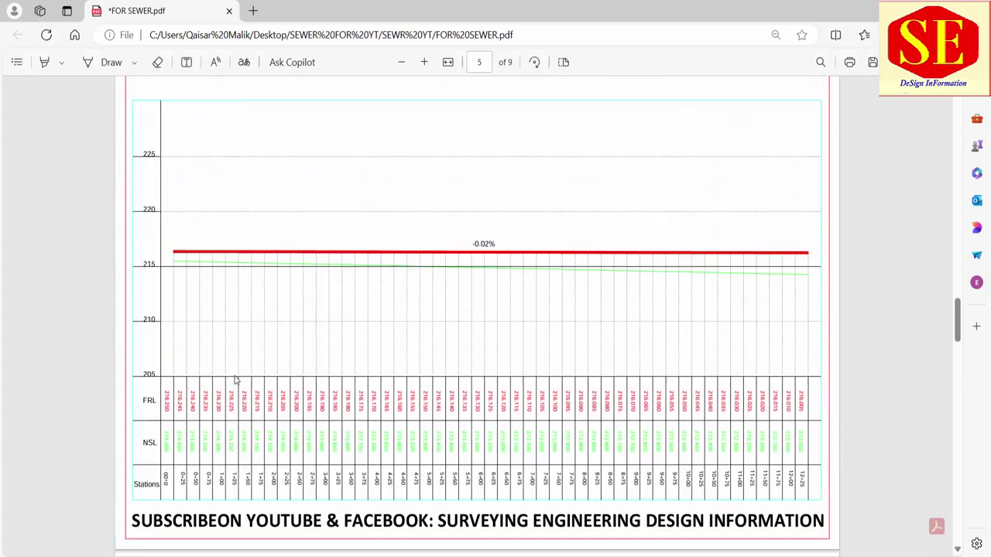
scroll(236, 379, "up", 1)
scroll(237, 379, "up", 1)
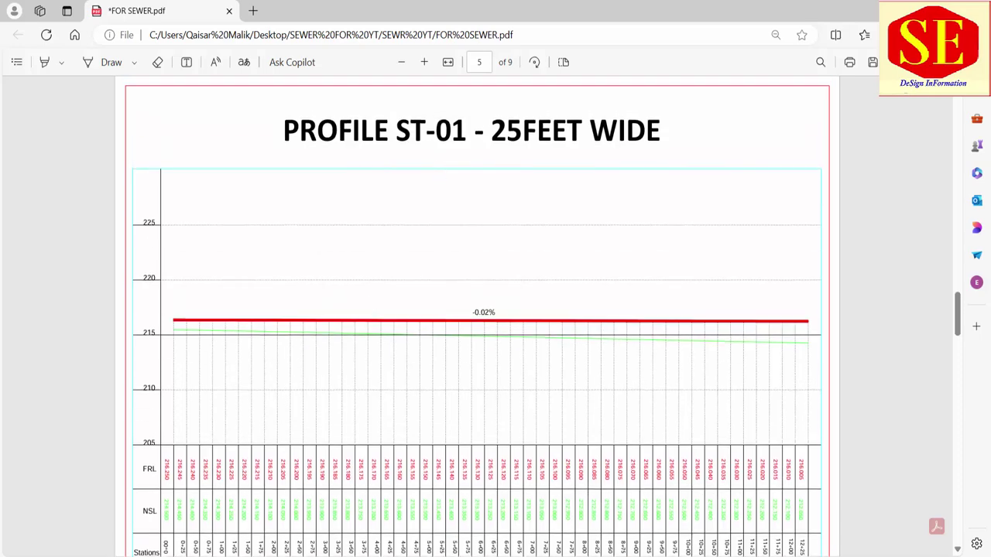
scroll(507, 362, "up", 2)
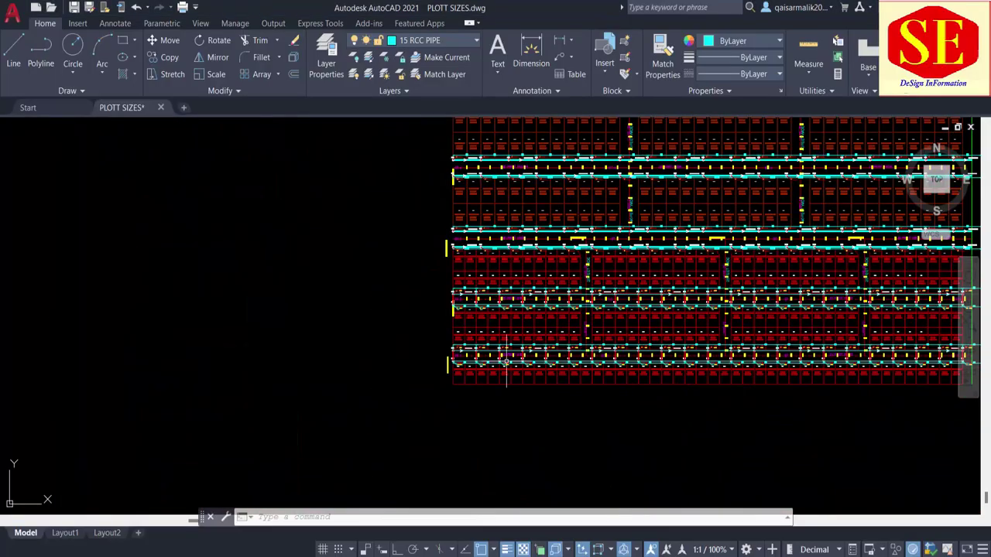
scroll(352, 334, "up", 2)
scroll(537, 343, "up", 2)
scroll(536, 344, "up", 2)
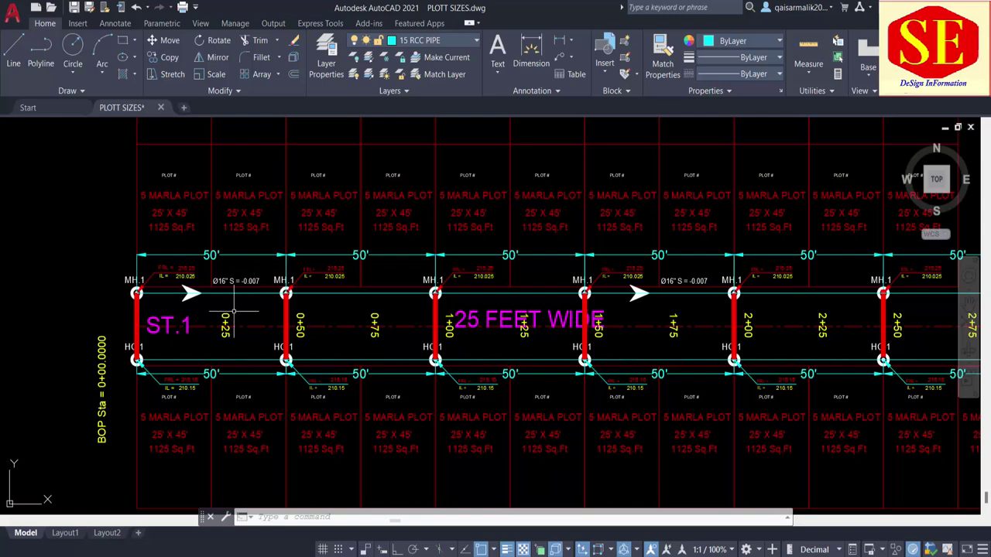
left_click(271, 328)
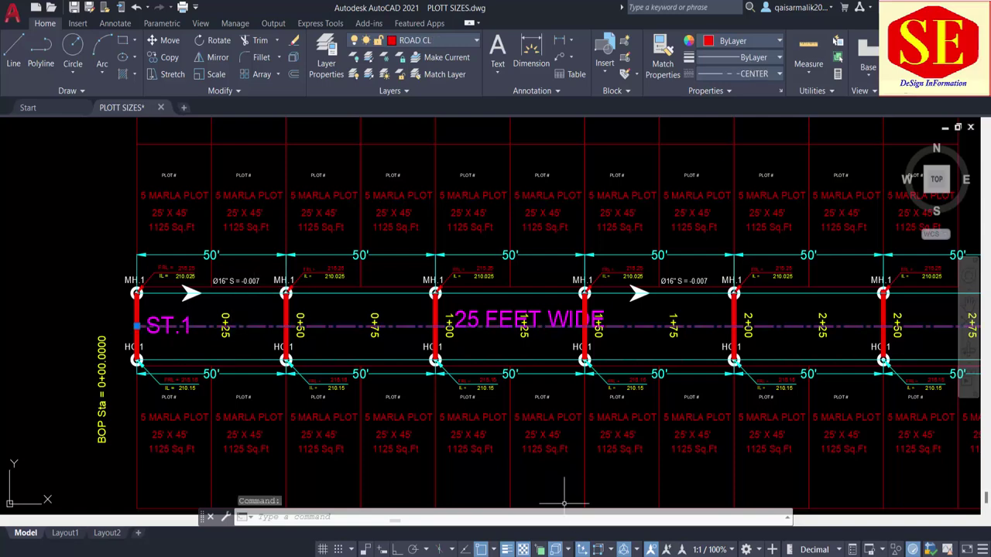
mouse_move(581, 556)
key("alt+Tab")
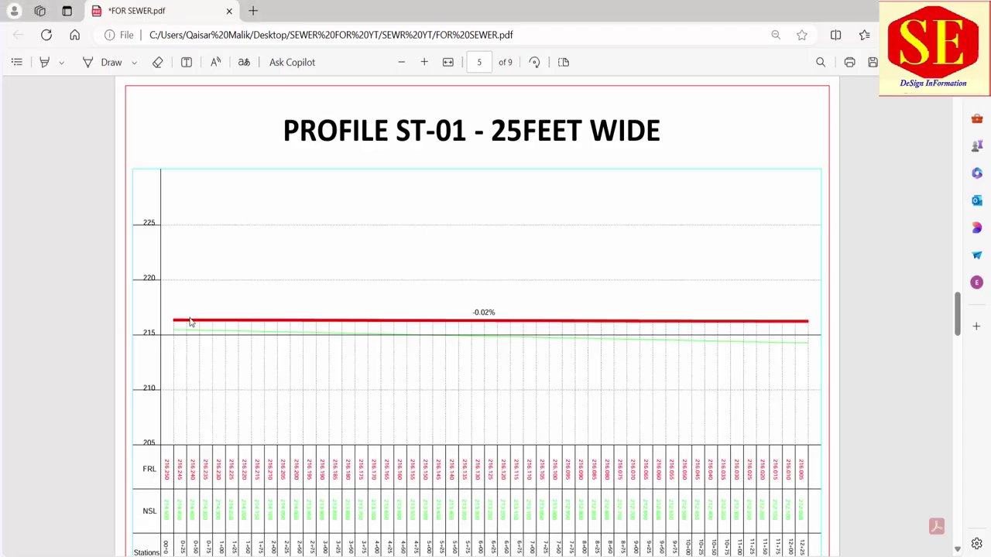
Highlight the -0.02% slope label on PROFILE ST-01 to read it, then deselect
scroll(416, 335, "down", 1)
scroll(416, 335, "down", 1)
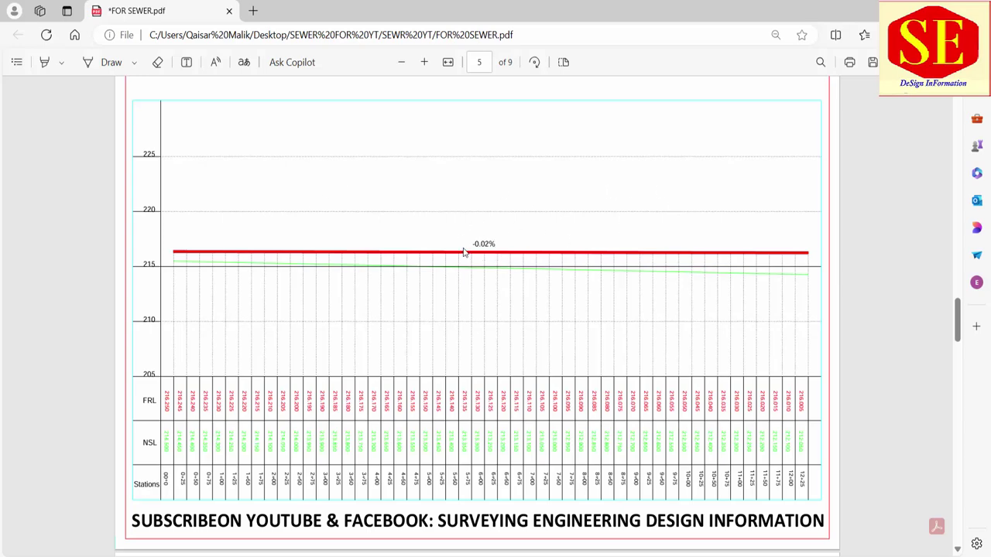
left_click_drag(474, 243, 512, 240)
left_click(514, 232)
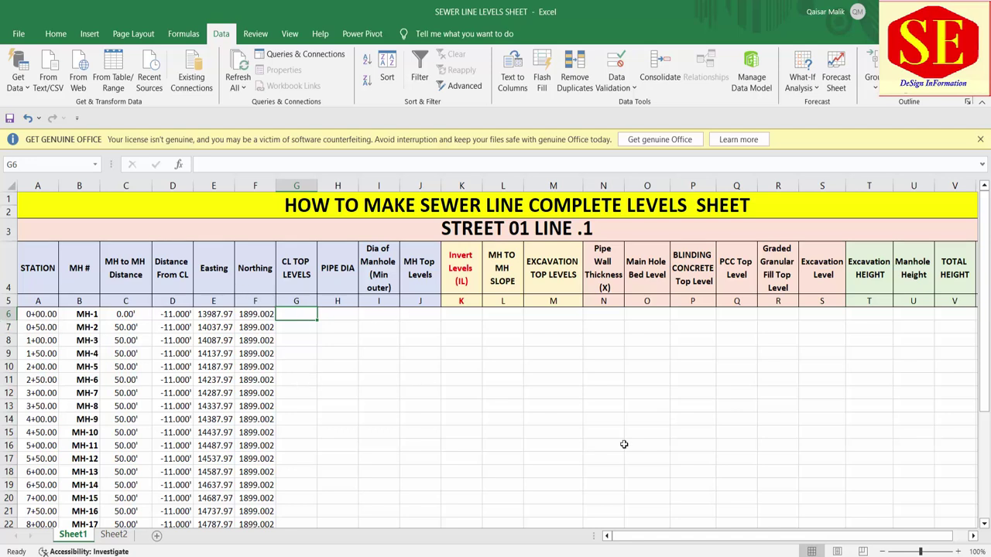
Check the sewer profile PDF and enter 216.25 in G6 as MH-1's CL top level
left_click(527, 503)
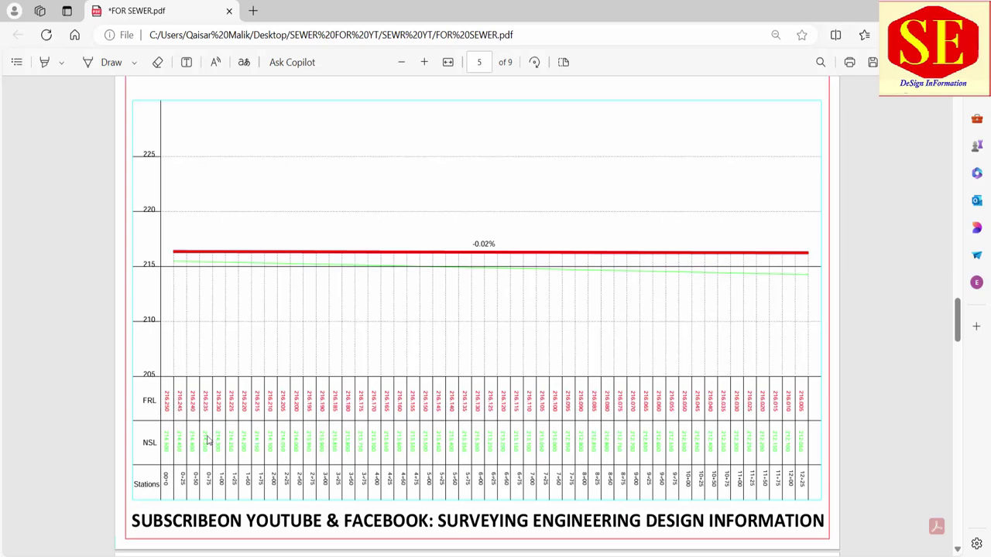
key("alt+Tab")
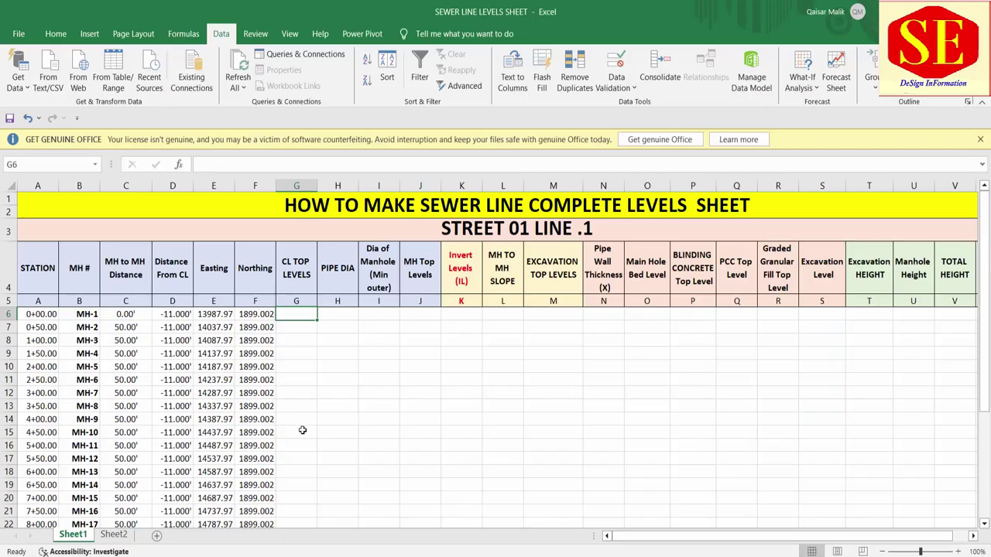
type("216.25")
key("Return")
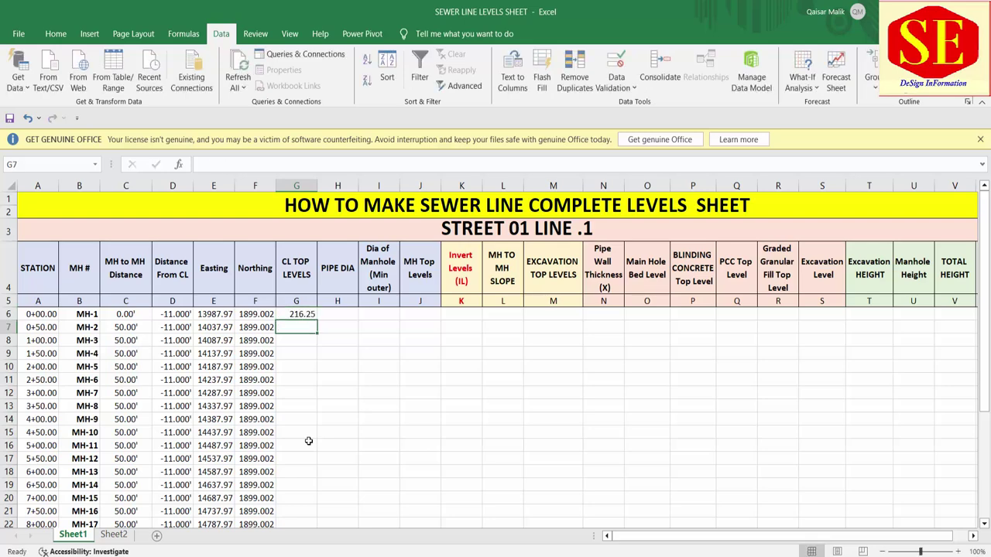
Delete all the pasted coordinates from Sheet2 and begin renaming its tab
left_click(113, 535)
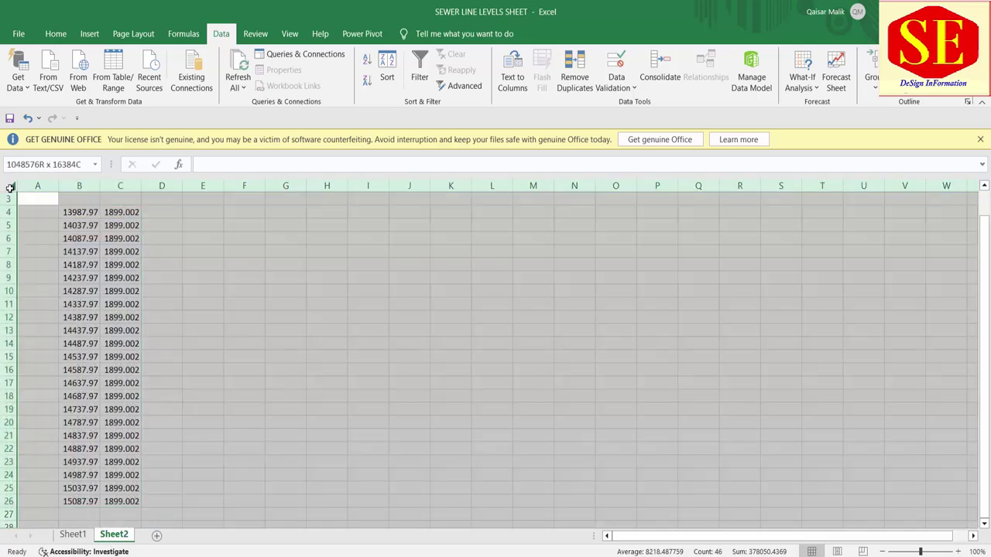
left_click(10, 189)
key("Delete")
left_click(101, 241)
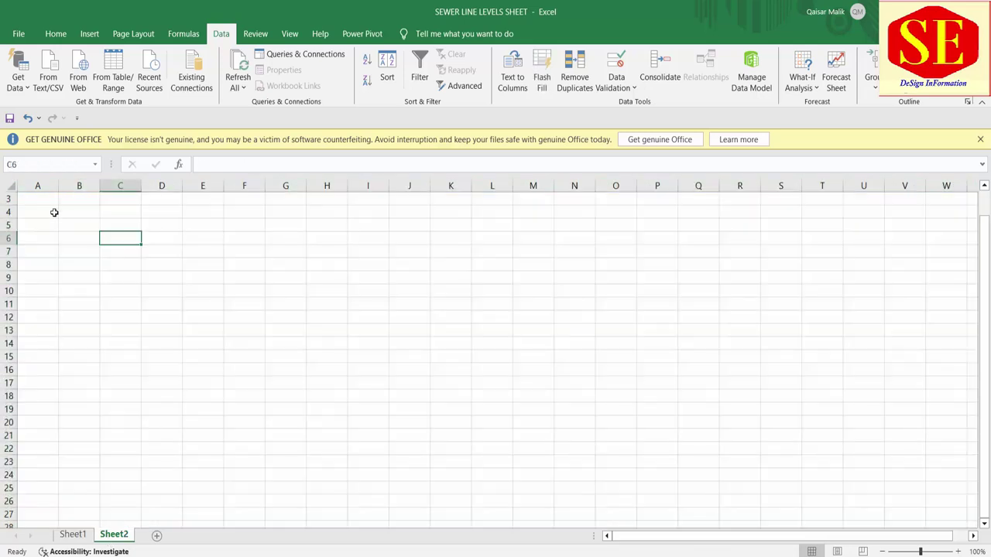
left_click(49, 222)
left_click(50, 210)
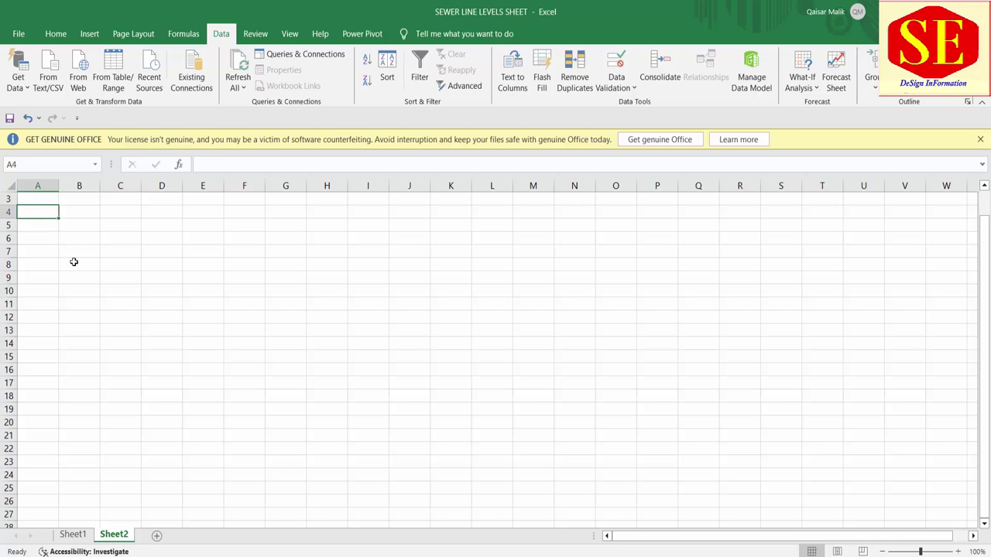
right_click(124, 534)
left_click(160, 406)
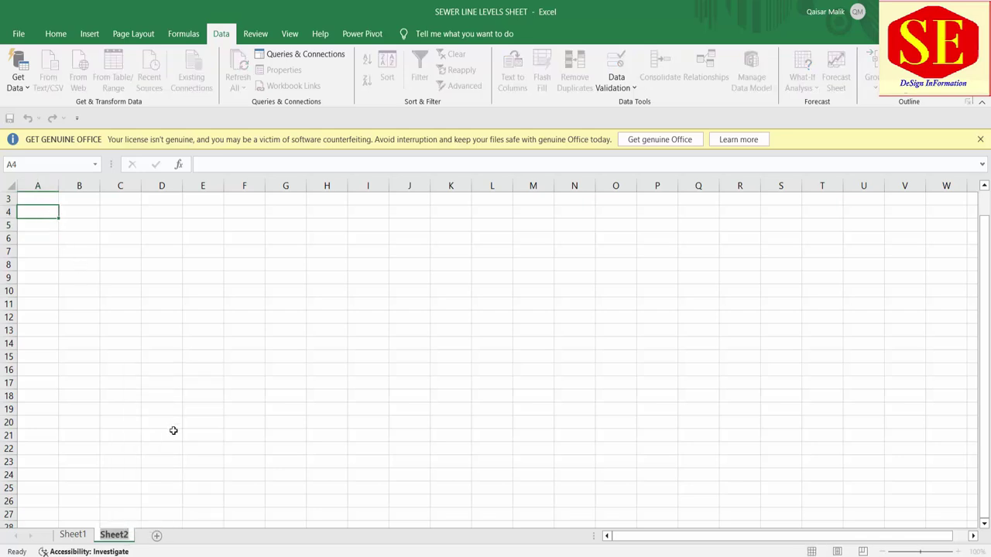
Name the sheet ST01 and enter 0 as the first station in A4
type("ST01")
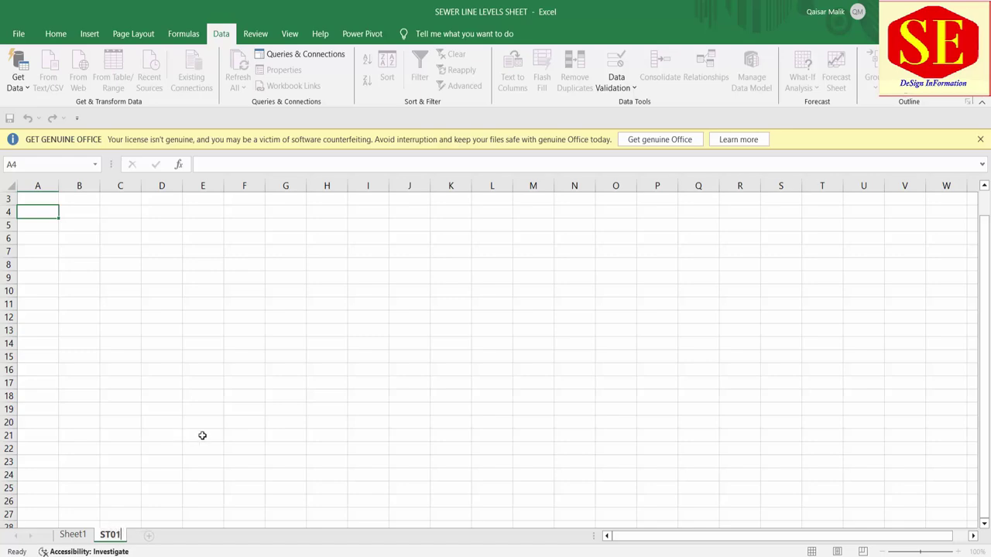
left_click(294, 449)
left_click(48, 212)
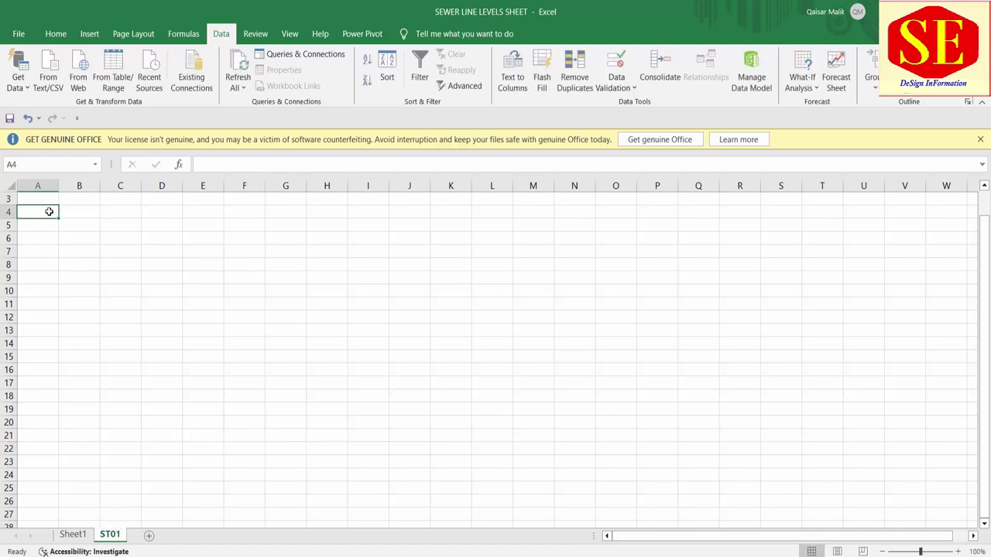
type("0")
key("Return")
Enter stations 50 and 100, then extend the series down to 1250
left_click(73, 534)
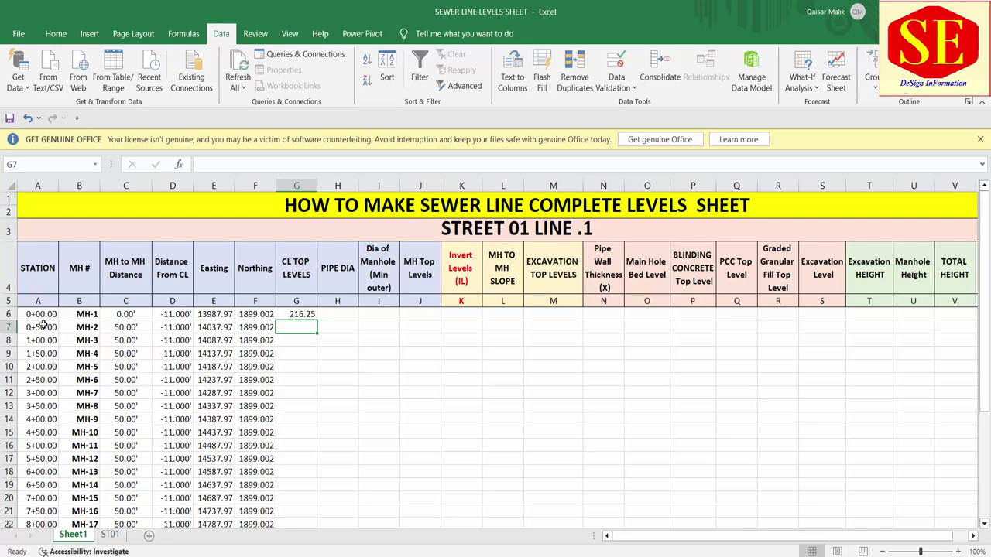
left_click(109, 535)
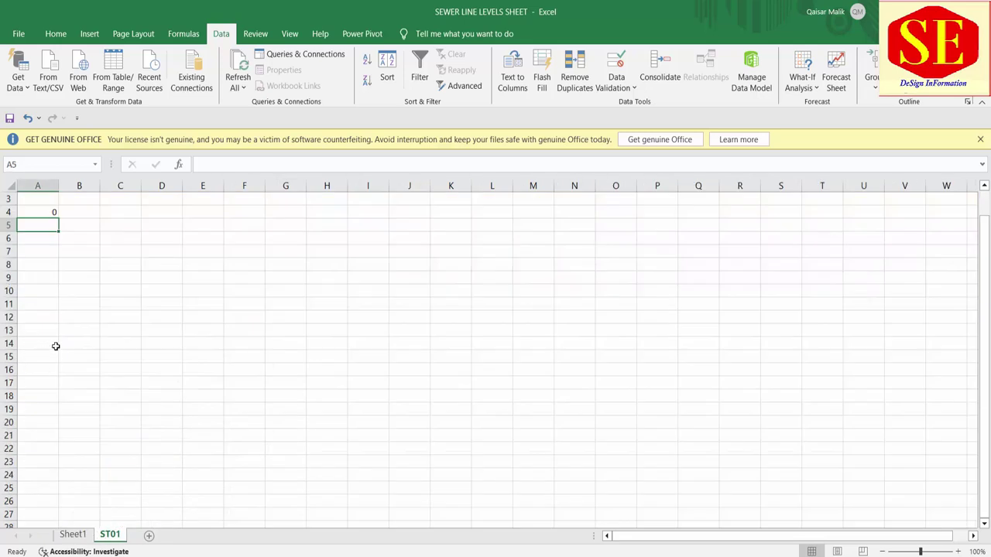
type("50")
key("Return")
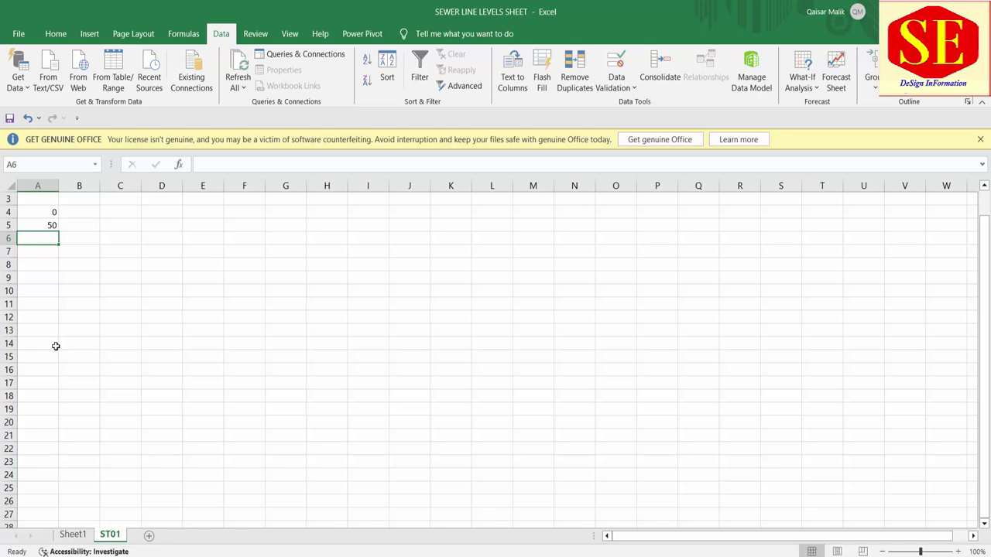
type("100")
key("Return")
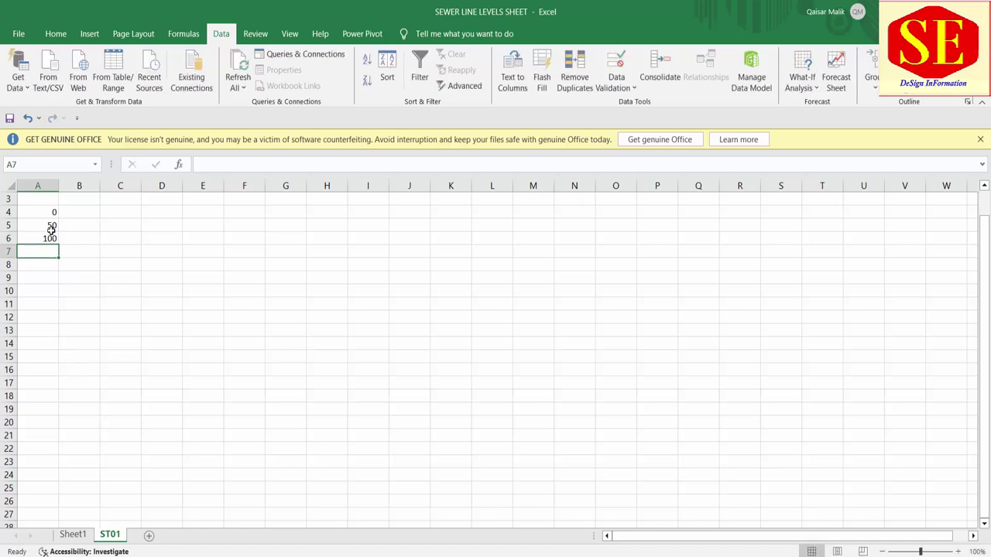
mouse_move(51, 231)
left_mouse_down()
mouse_move(65, 518)
mouse_move(71, 492)
left_mouse_up()
scroll(139, 341, "up", 3)
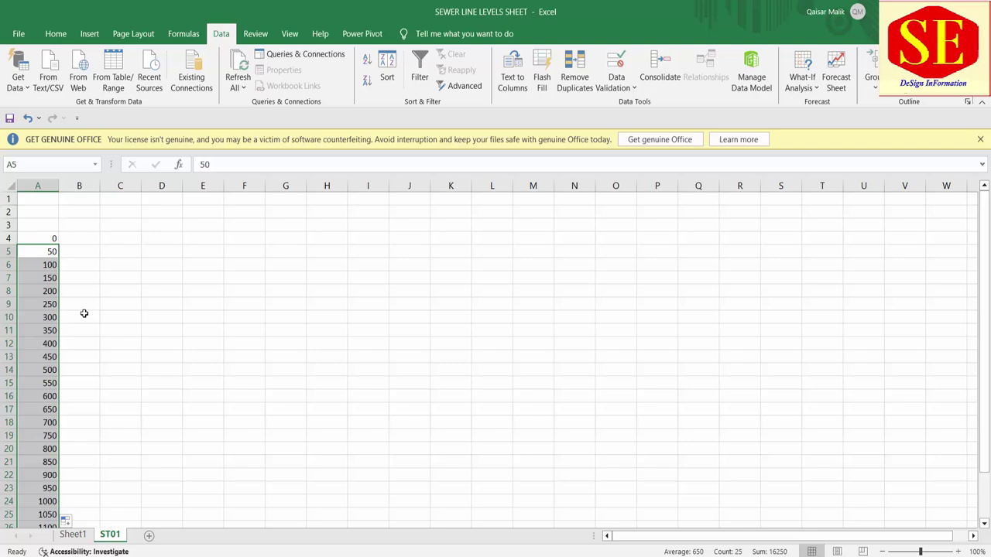
Enter 216.25 from the profile PDF in B4 as the FRL at station 0
left_click(90, 239)
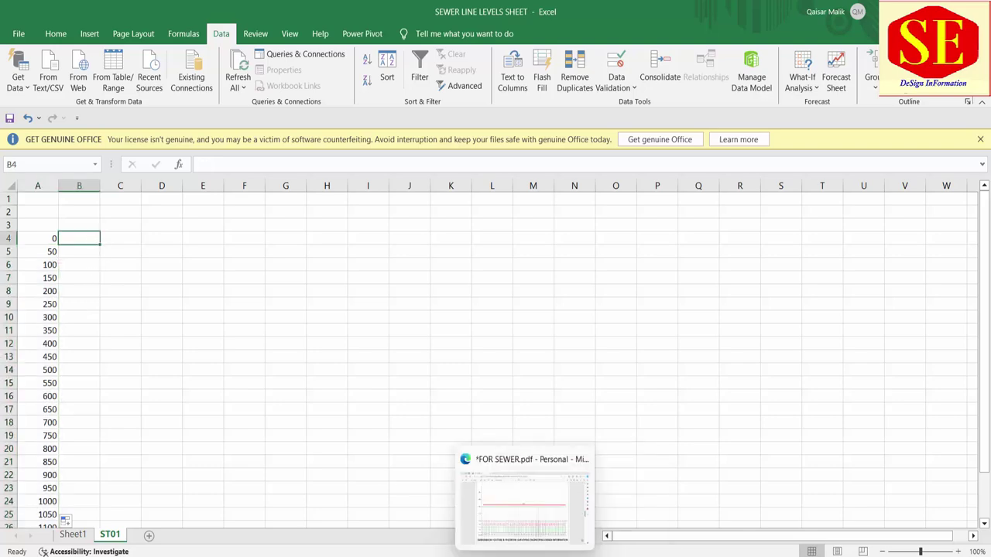
left_click(534, 510)
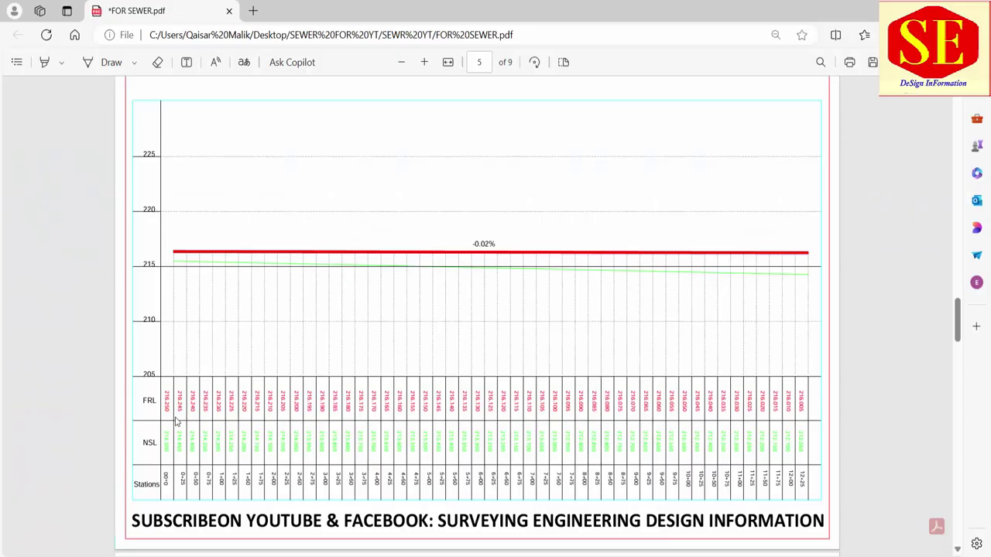
key("alt+Tab")
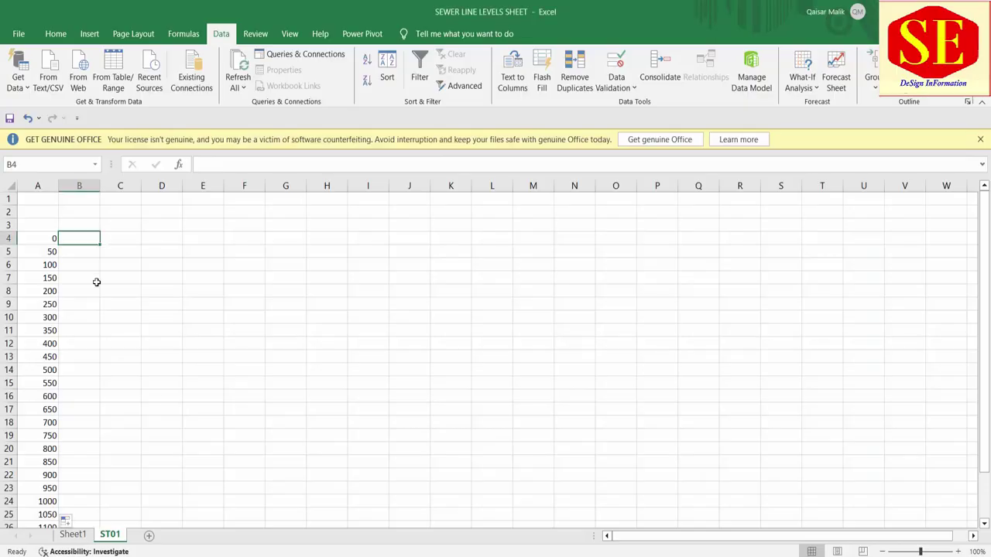
type("216.25")
key("Return")
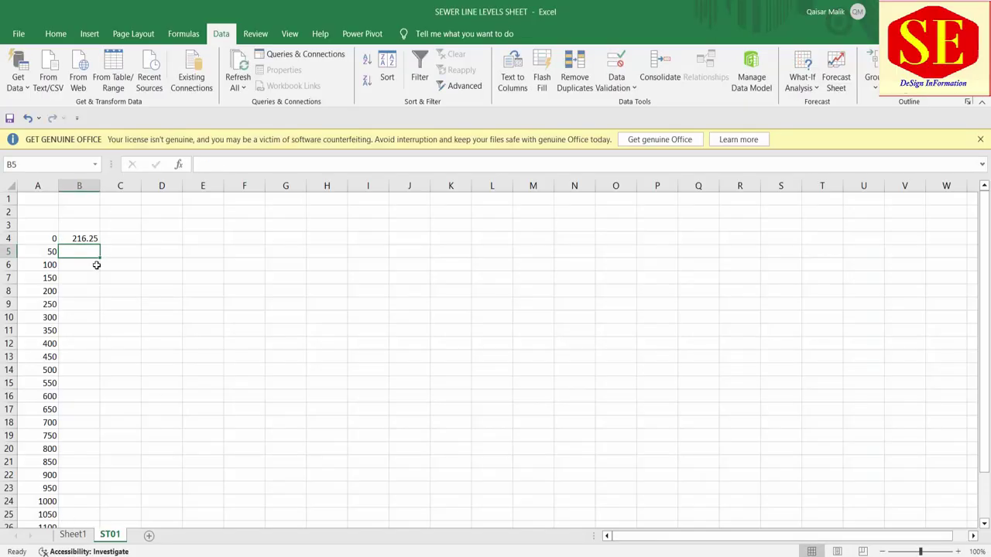
Add the row-3 headings FRL, STATION and SLOPE above the data
left_click(90, 226)
type("FRL")
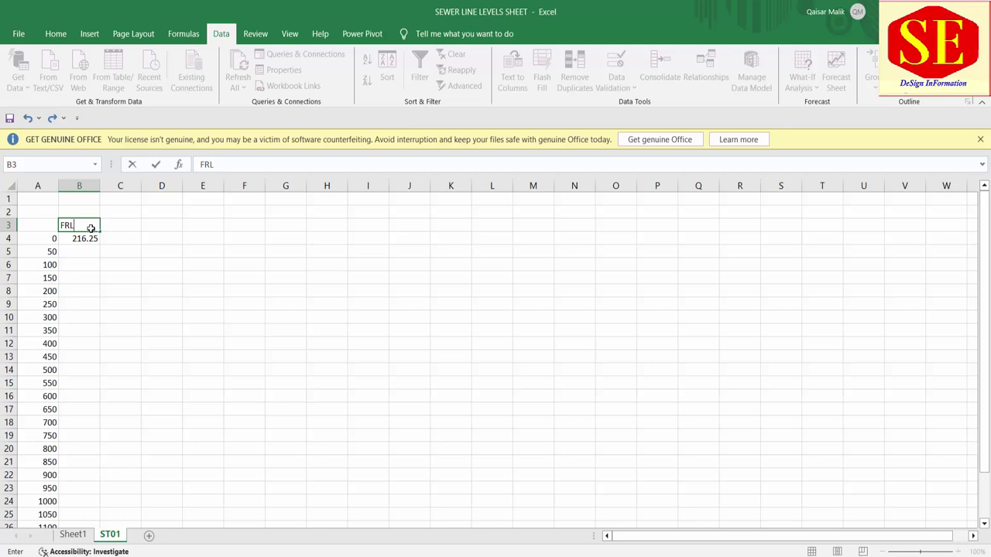
left_click(41, 229)
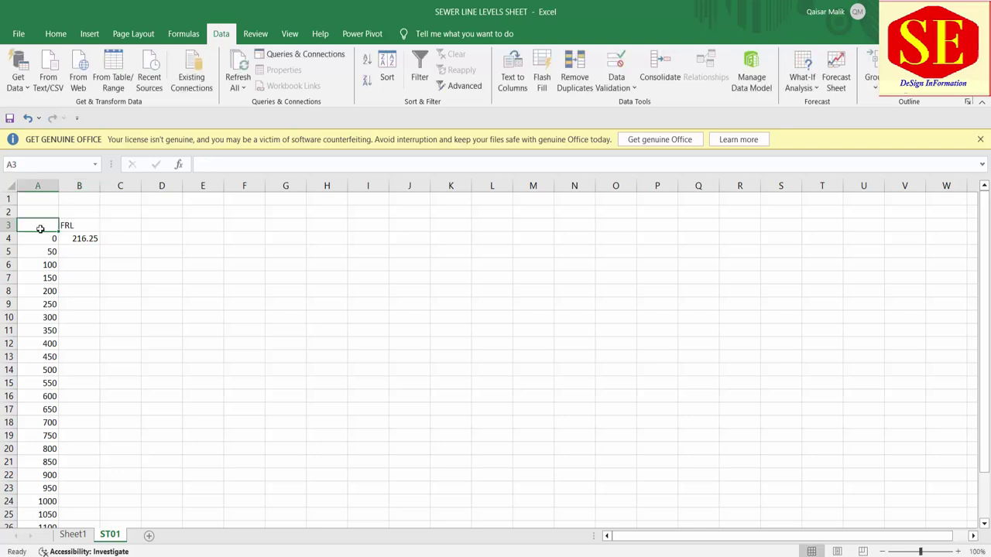
type("R")
type("TA")
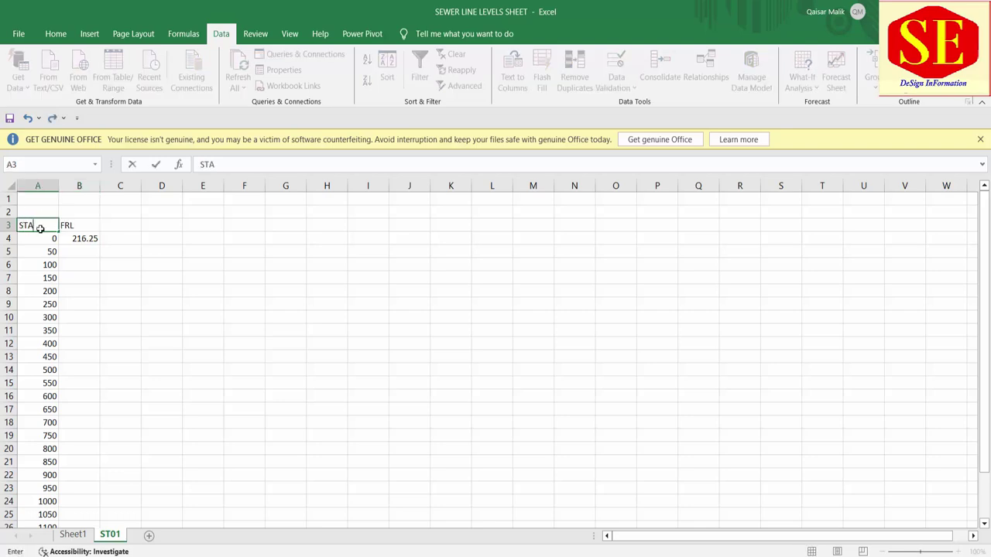
type("ION")
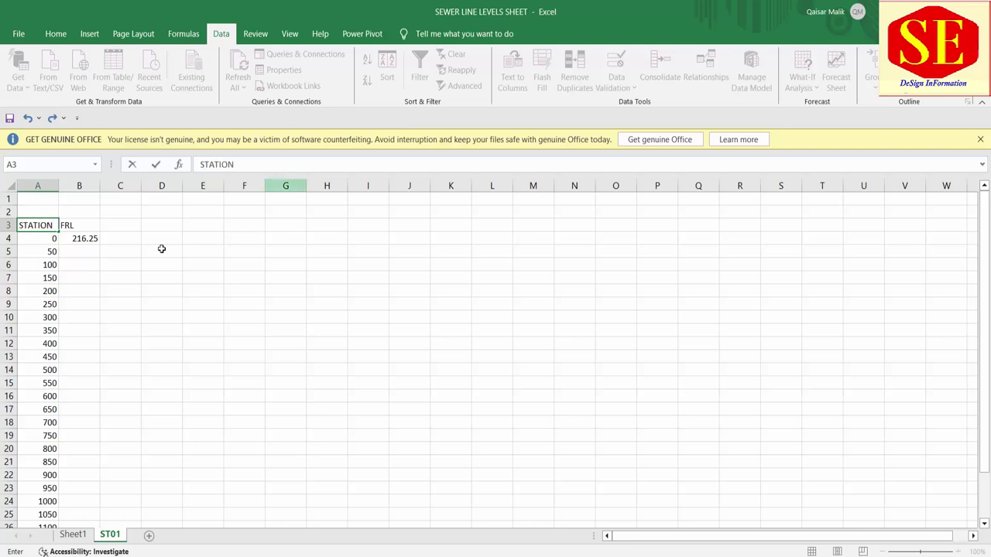
left_click(153, 236)
left_click(135, 229)
type("SL")
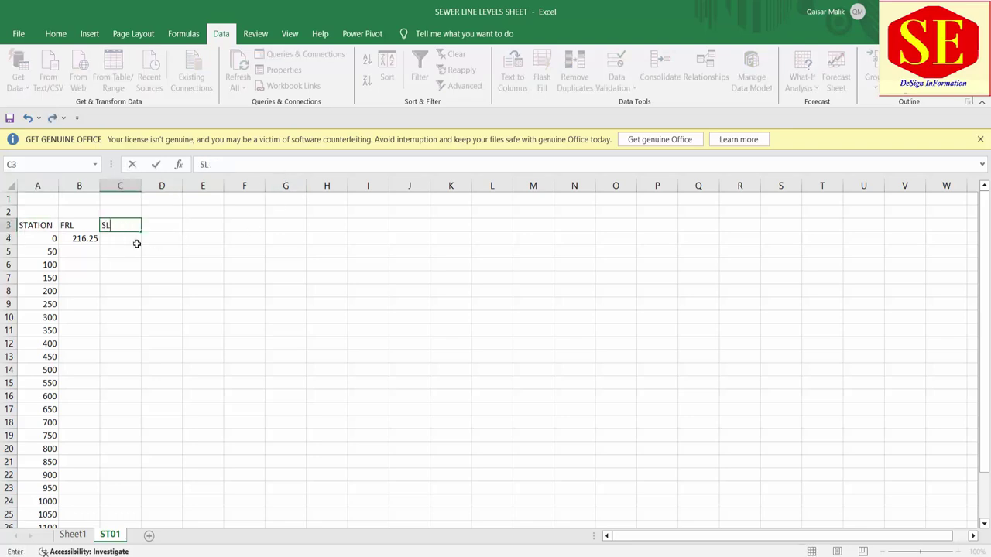
type("OPE")
key("Return")
left_click(120, 238)
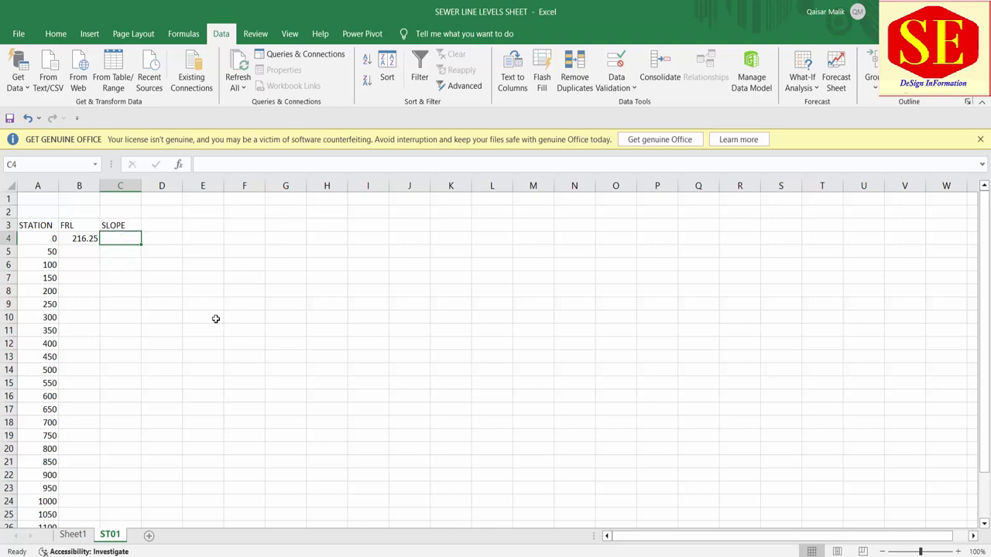
key("alt+Tab")
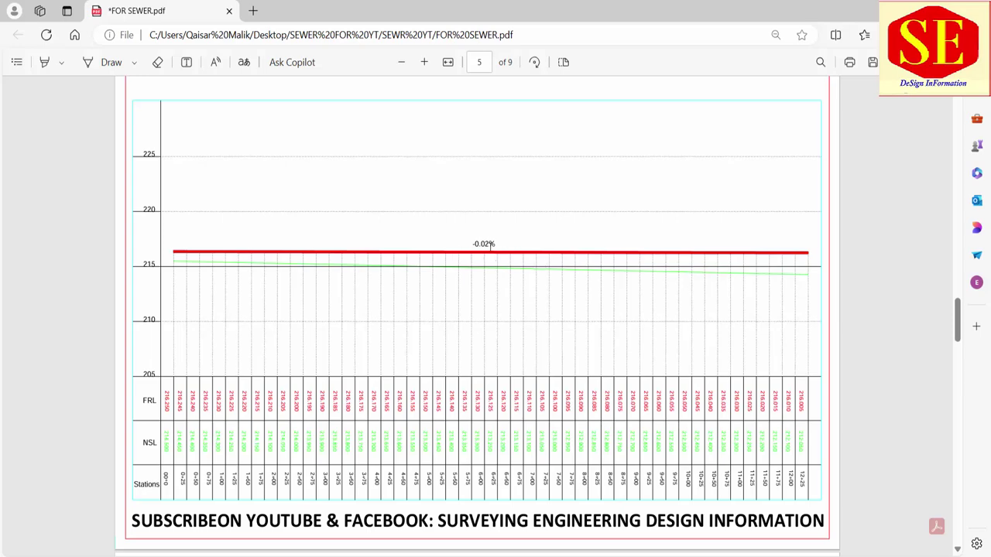
Enter -0.02 as the slope at station 0 and change the header to SLOPE%
key("alt+Tab")
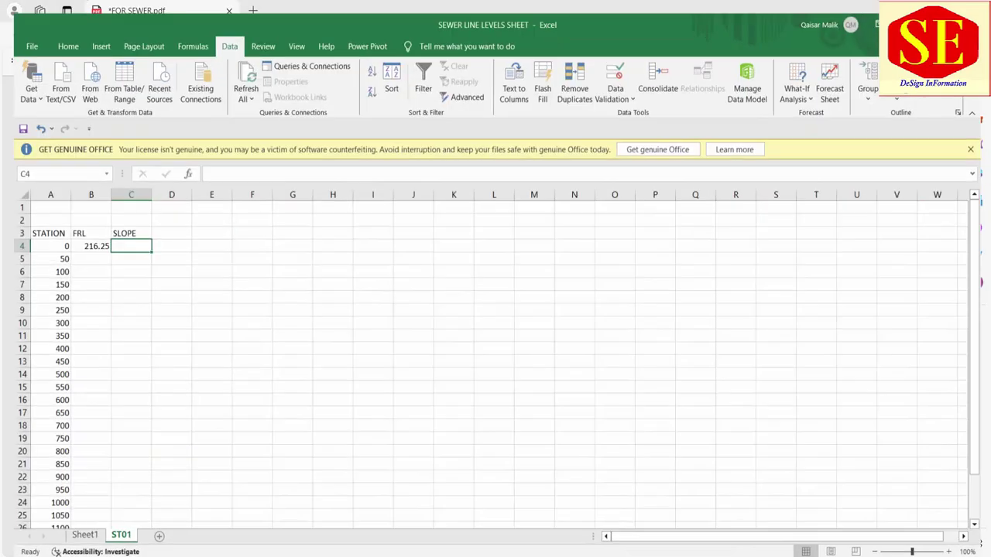
type("-.02")
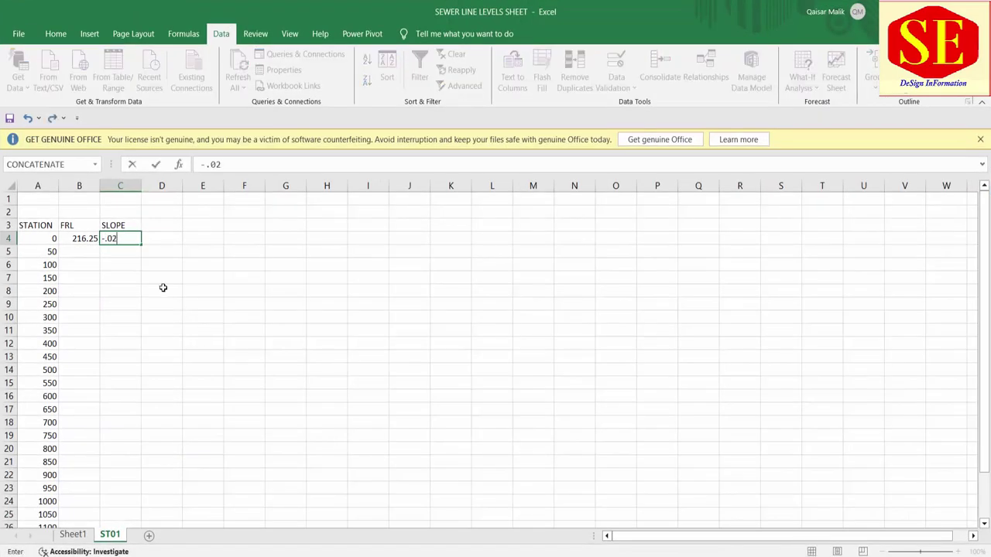
left_click(125, 235)
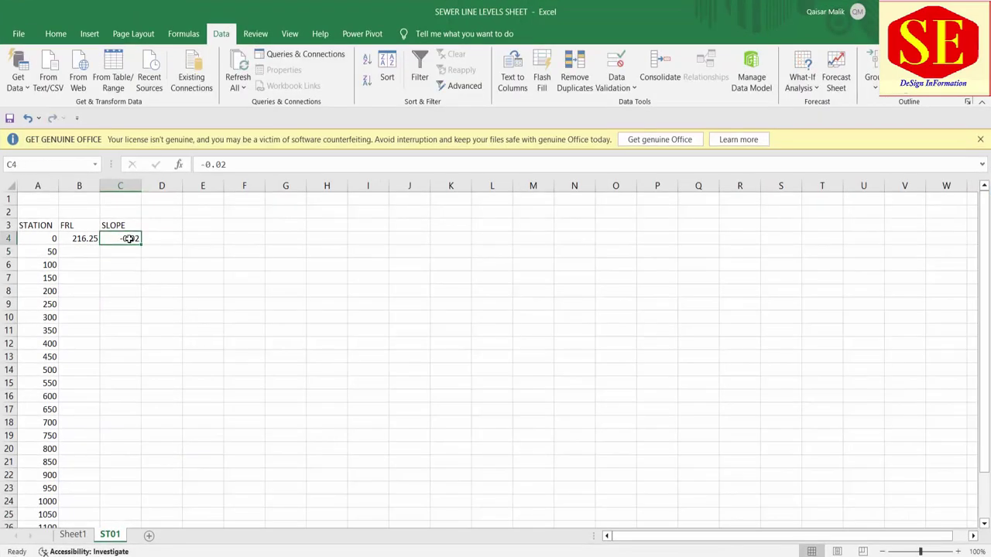
double_click(126, 225)
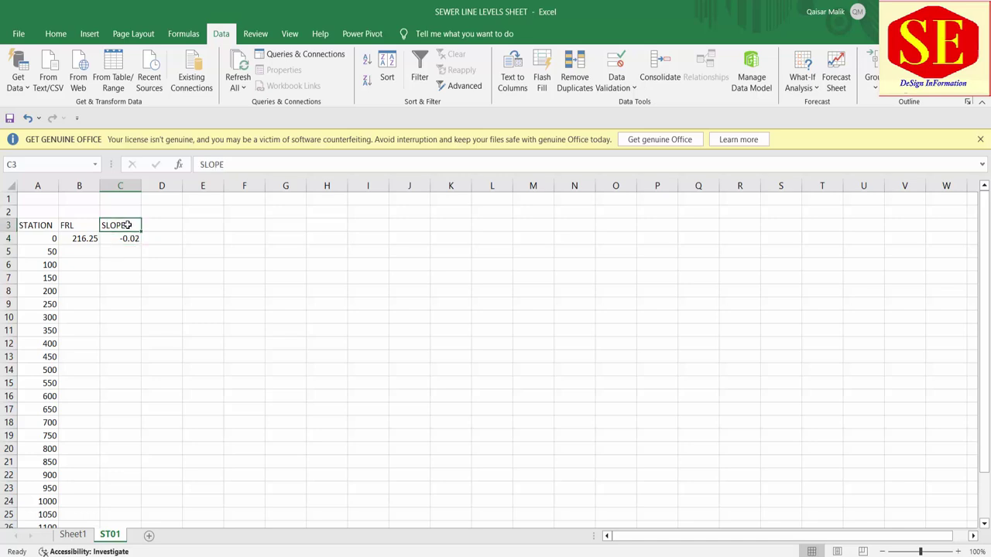
type("%")
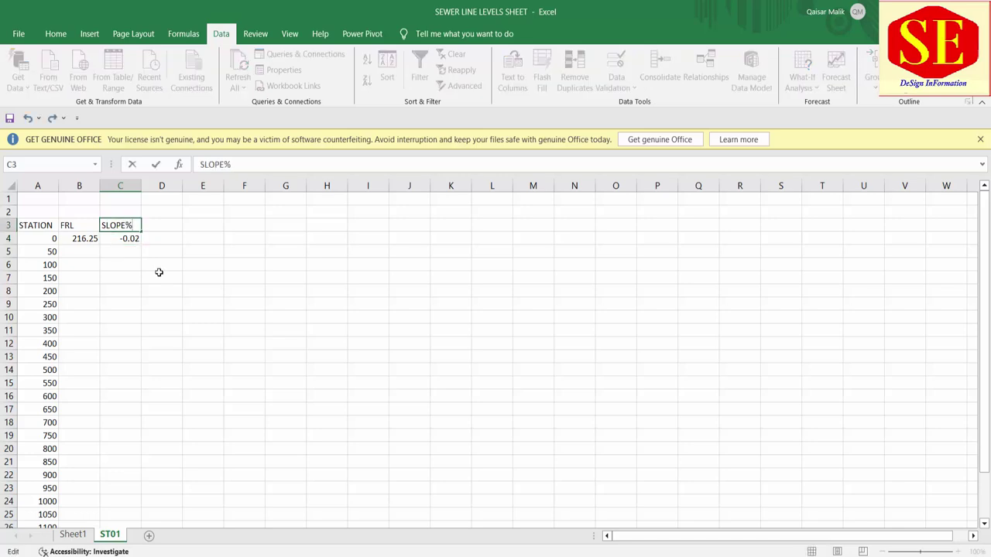
key("Return")
Copy the -0.02 slope down to station 1250 in column C
mouse_move(141, 244)
left_mouse_down()
mouse_move(140, 426)
mouse_move(123, 511)
left_mouse_up()
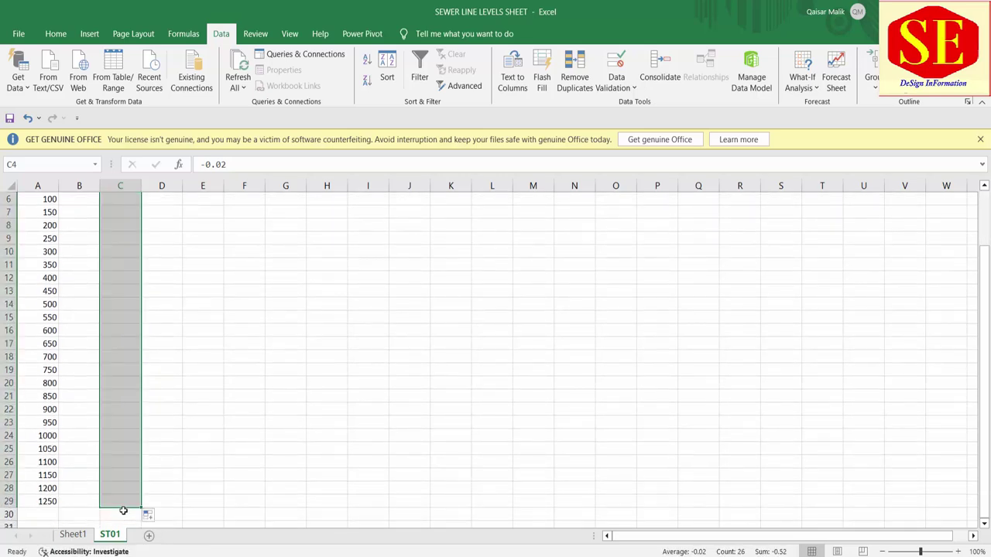
scroll(186, 390, "up", 2)
left_click(89, 250)
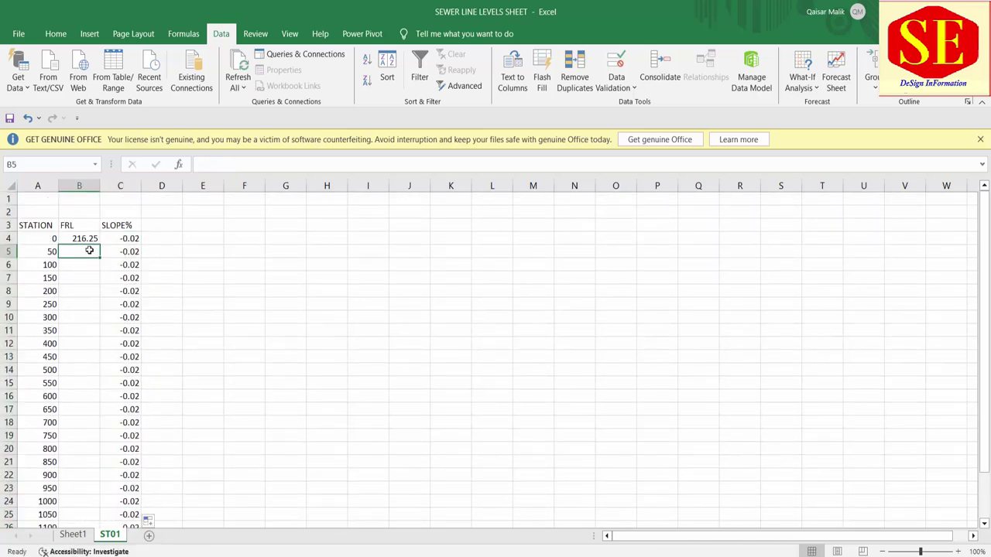
left_click(138, 250)
left_click(91, 256)
Start the B5 level formula using previous level B4, stations A5 and A4, and slope C4
type("=")
left_click(85, 237)
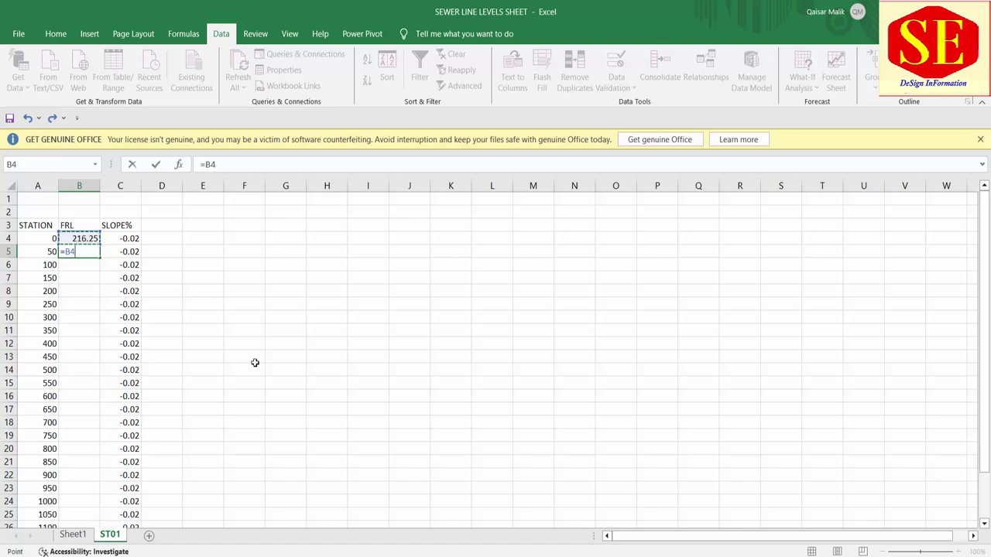
type("+")
type("((")
left_click(52, 253)
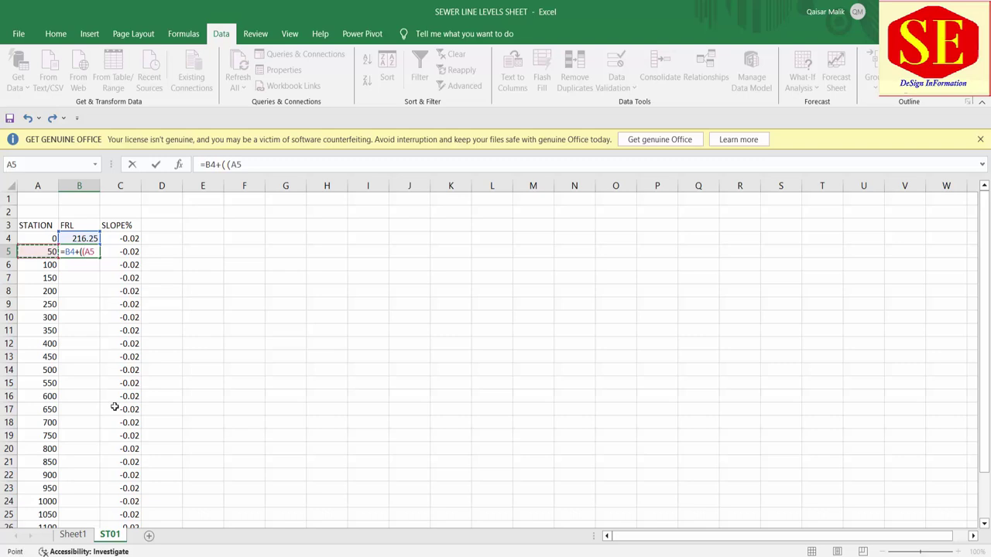
type("-")
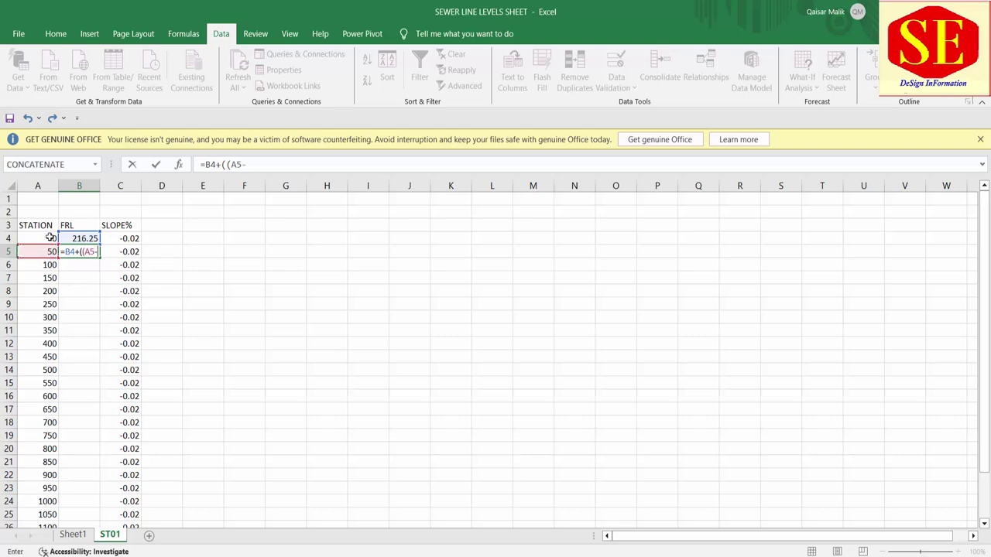
left_click(49, 238)
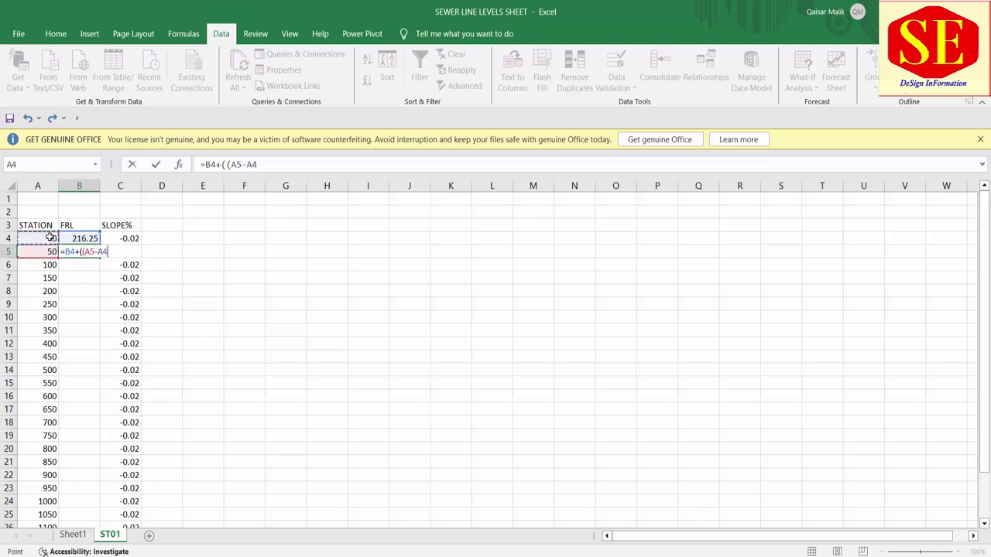
type(")*")
left_click(142, 238)
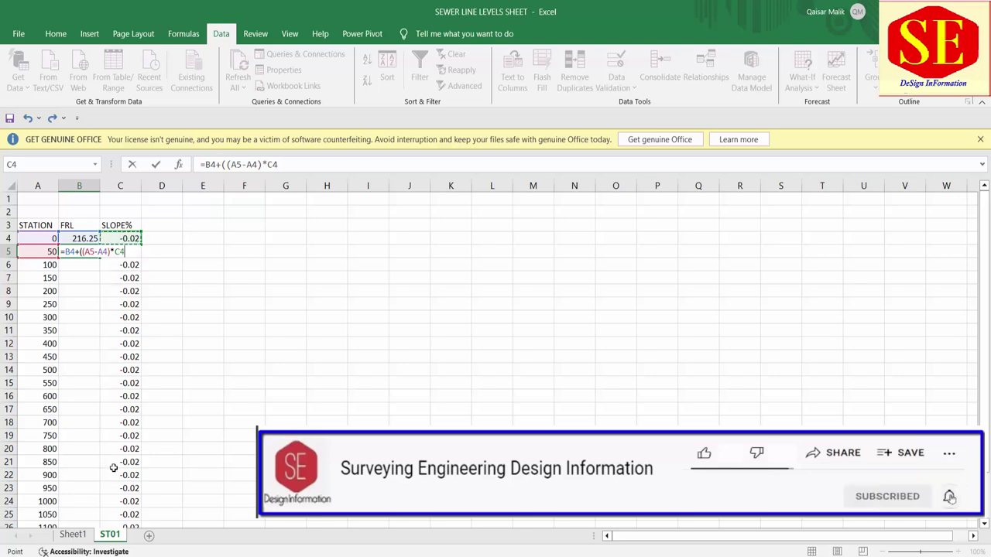
Complete =B4+(((A5-A4)*C4)/100) in B5 and fill it down to station 1250
type("%")
key("BackSpace")
type(")/100)")
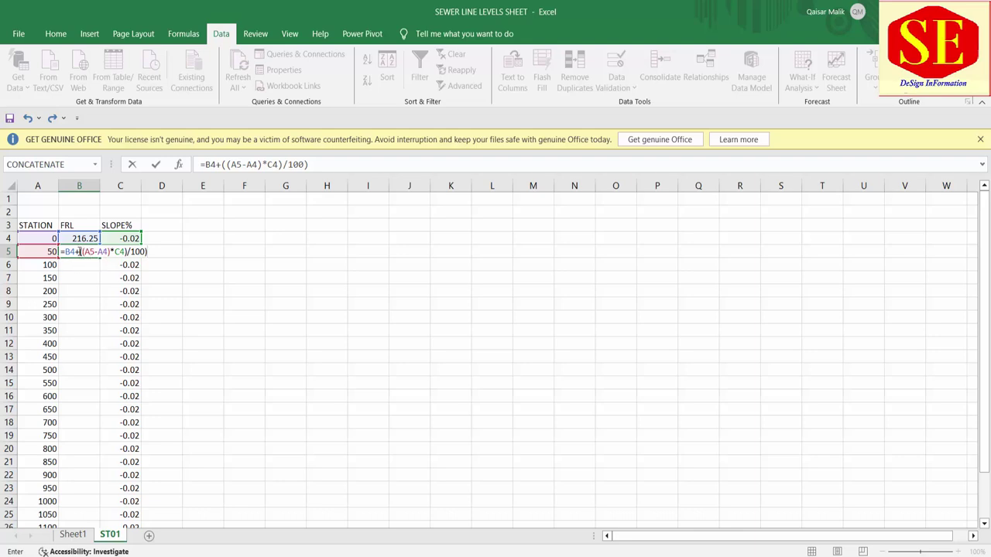
left_click(80, 252)
type("(")
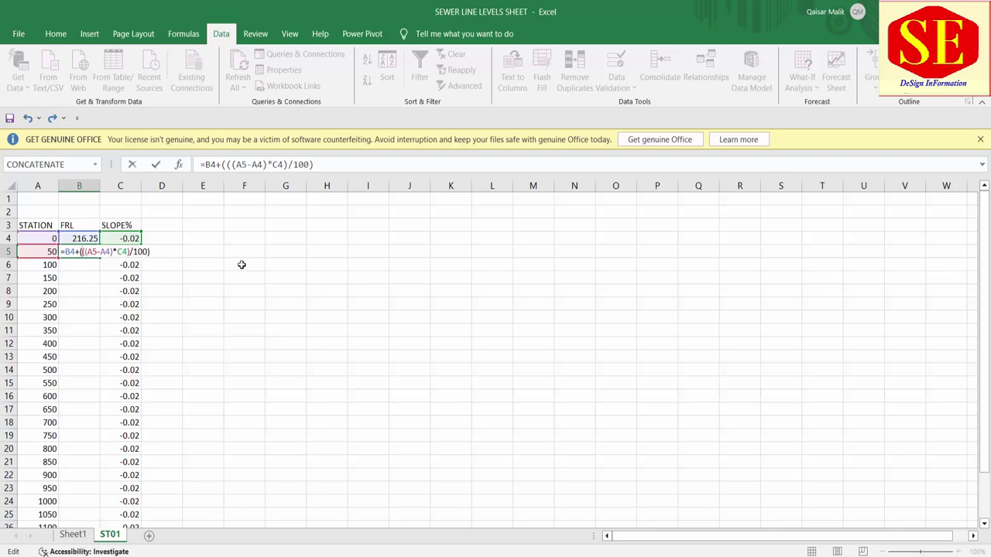
key("Return")
left_click(90, 251)
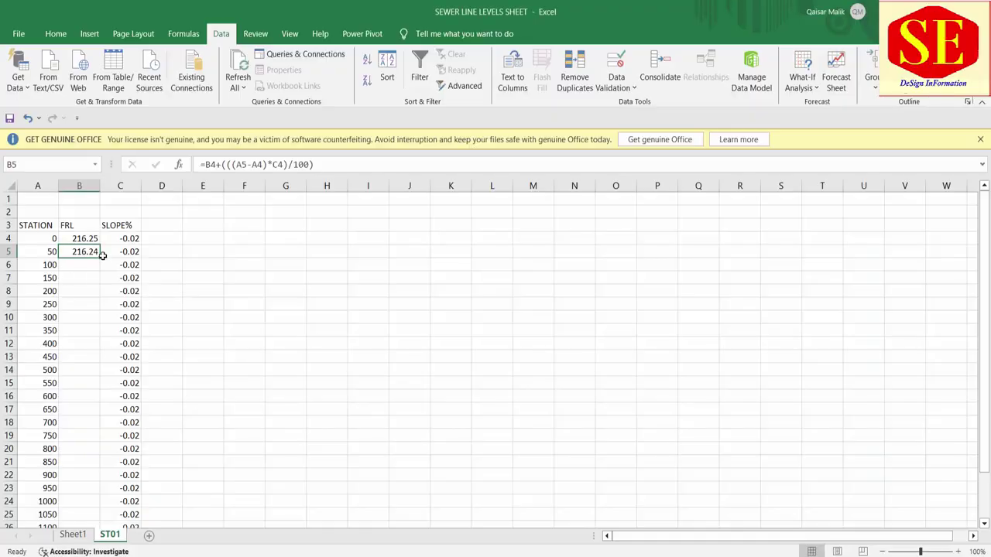
left_click_drag(100, 255, 159, 376)
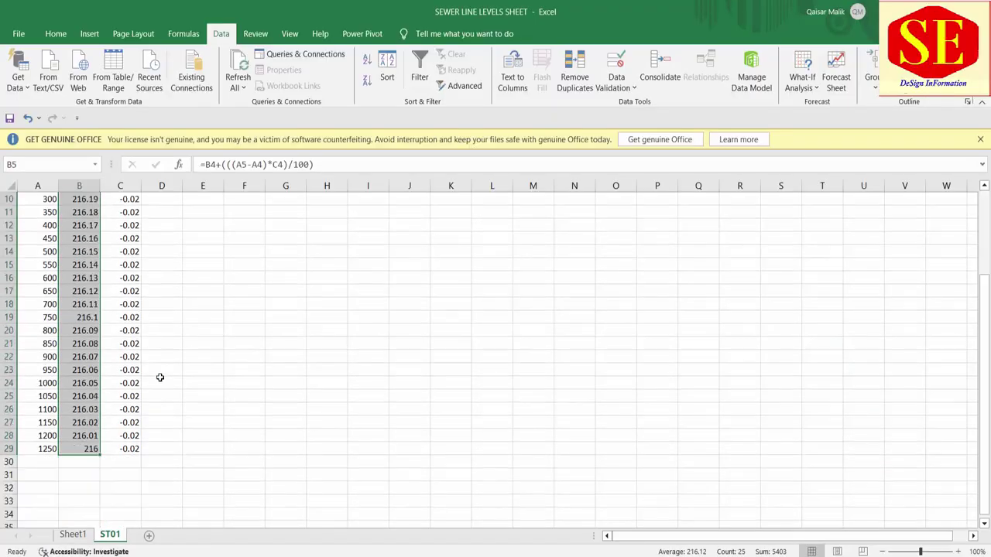
Inspect the FRL formula in B24 without changing it
left_click(78, 381)
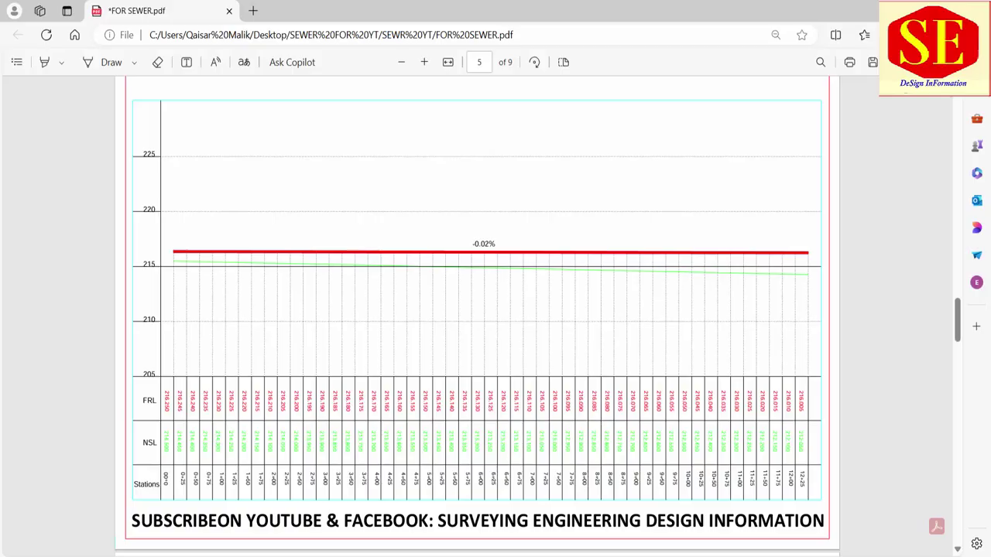
key("alt+Tab")
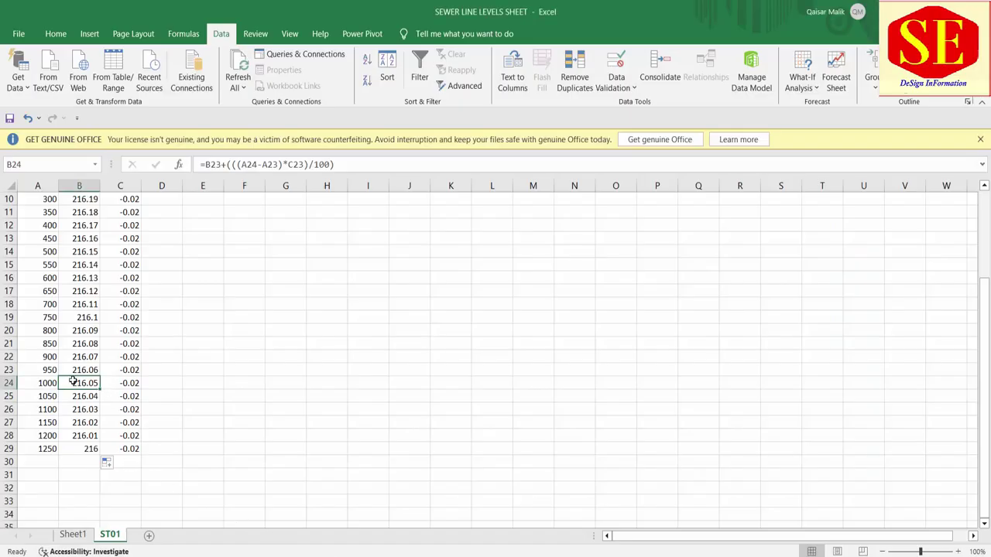
double_click(74, 381)
key("Escape")
scroll(104, 254, "up", 2)
scroll(104, 248, "up", 1)
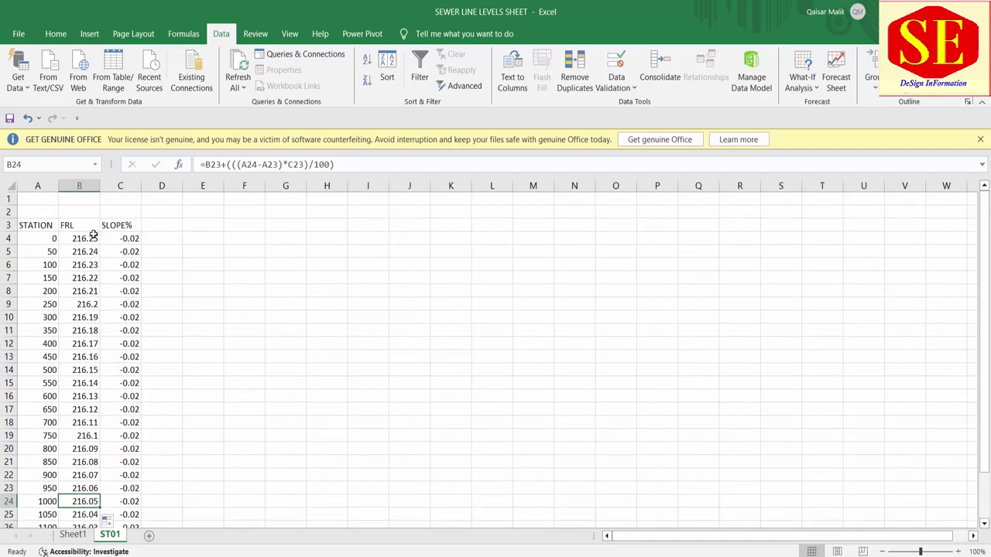
Copy the FRL values B4:B29 and paste them as values into Sheet1's G6
left_click(86, 237)
left_click_drag(85, 248, 90, 519)
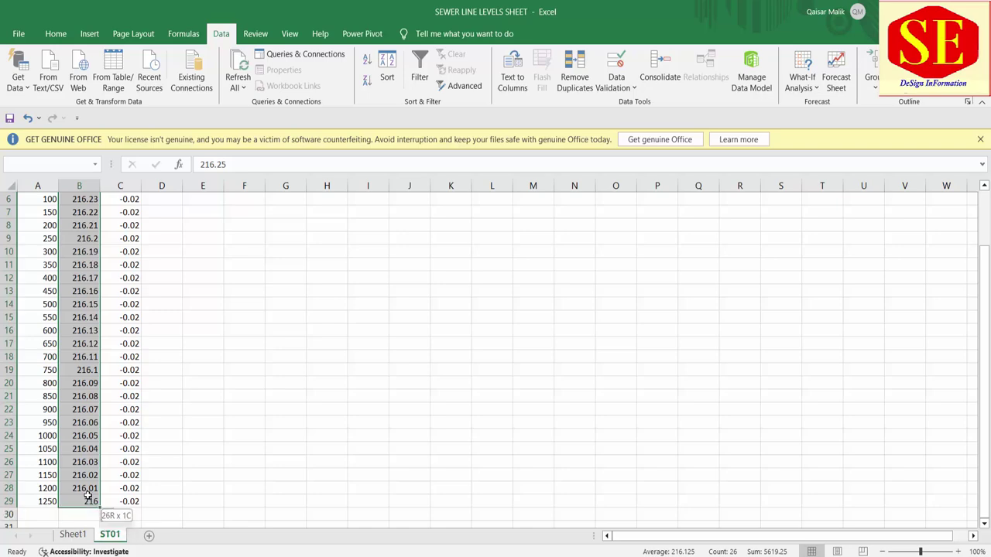
right_click(92, 448)
left_click(174, 141)
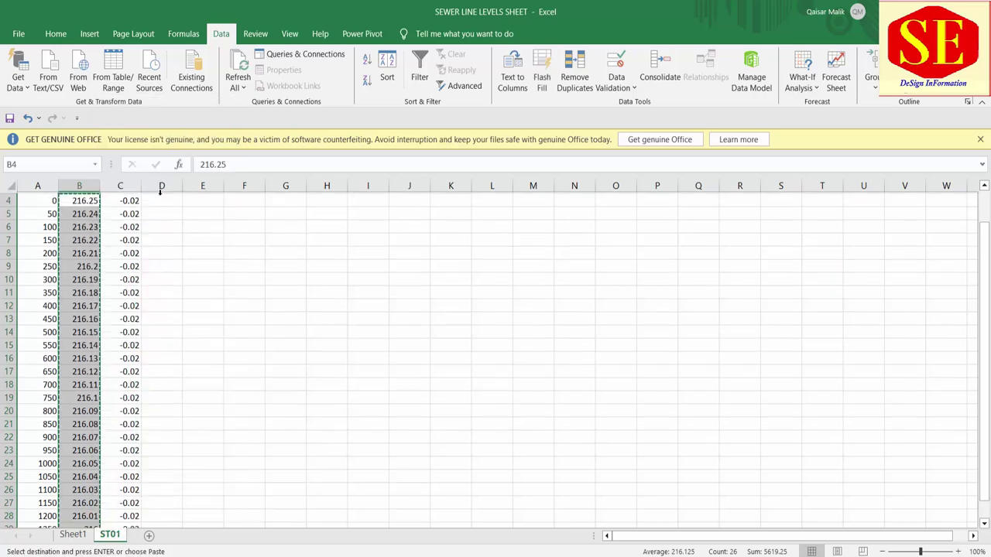
scroll(93, 503, "up", 2)
left_click(71, 534)
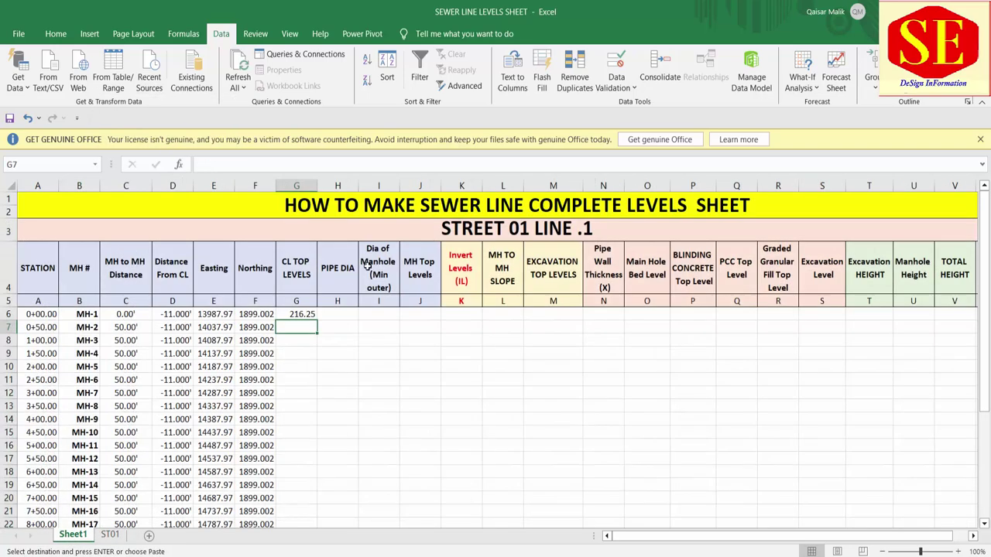
left_click(302, 315)
right_click(302, 315)
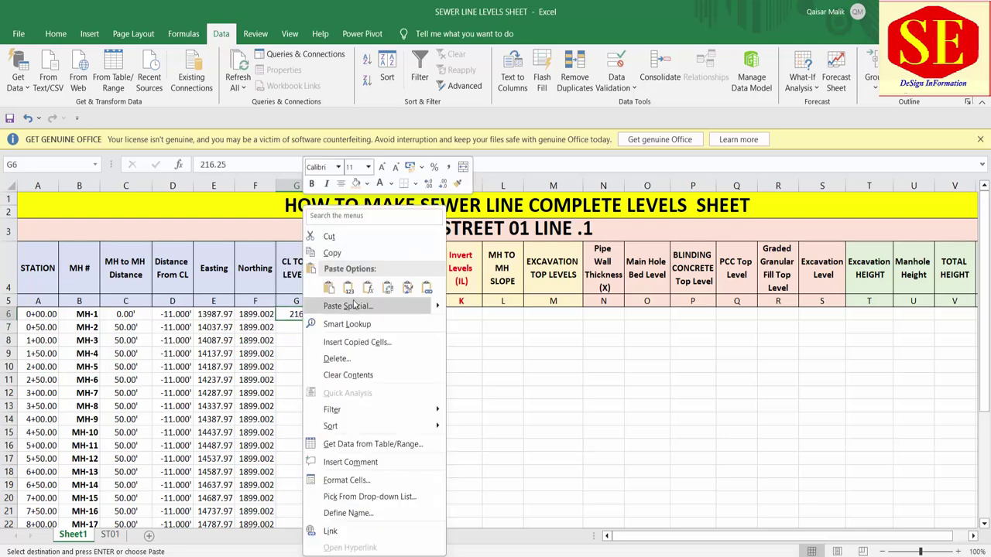
left_click(349, 288)
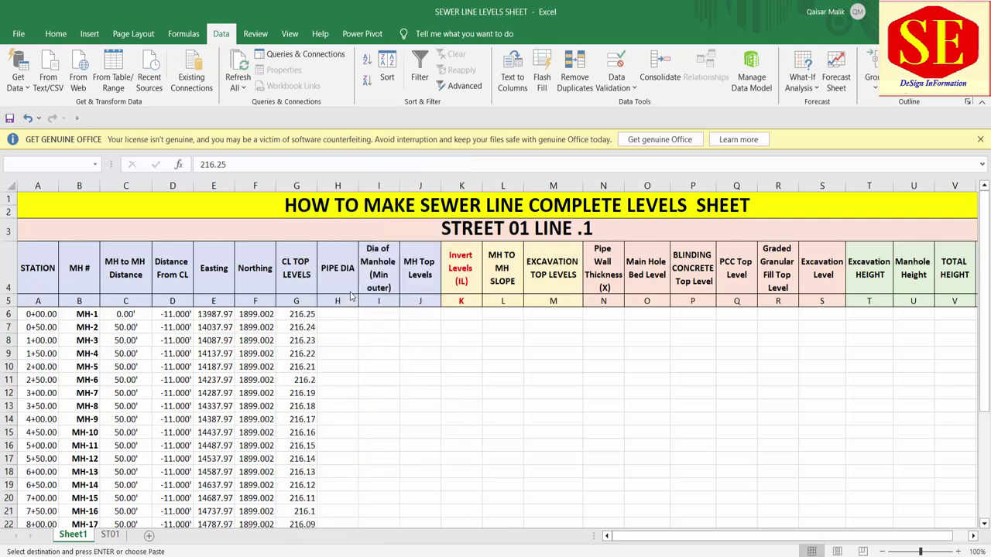
Clear the leftover levels in rows 29–32 below the last manhole
scroll(344, 385, "down", 4)
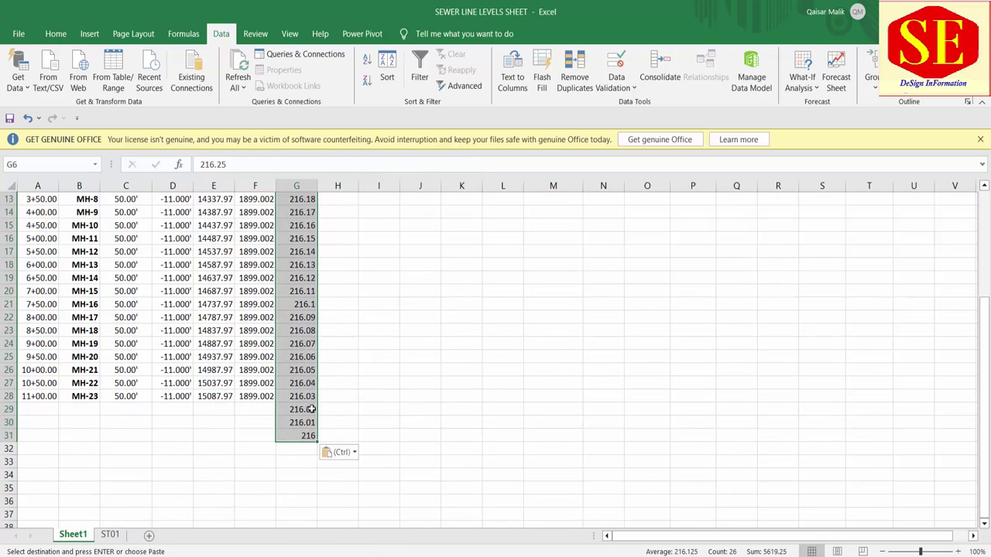
left_click_drag(10, 410, 10, 448)
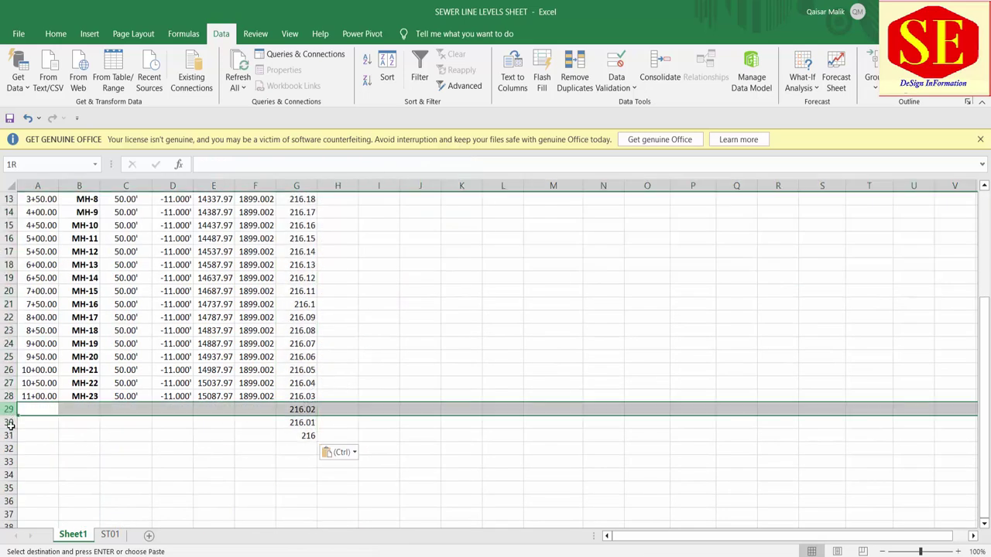
left_click(414, 384)
scroll(279, 336, "up", 4)
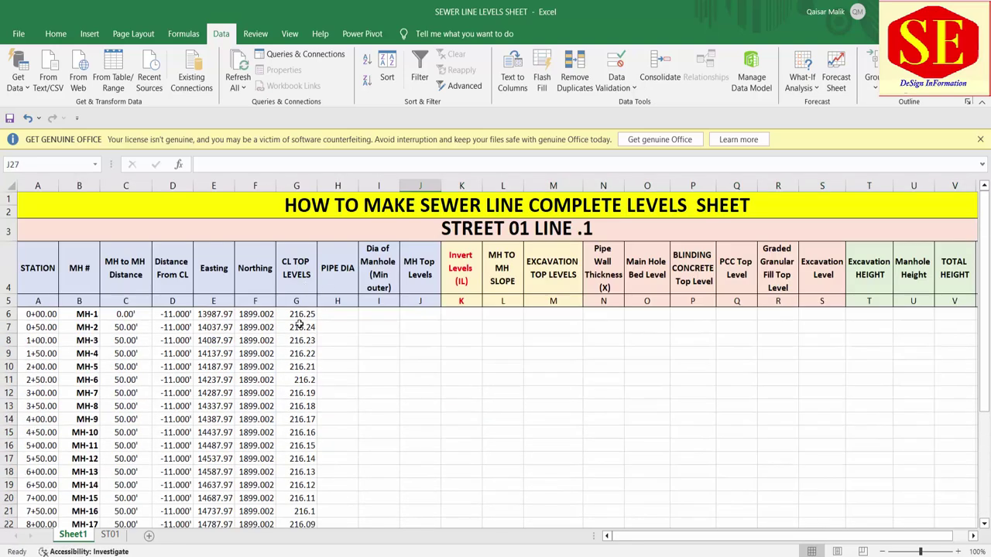
left_click(344, 318)
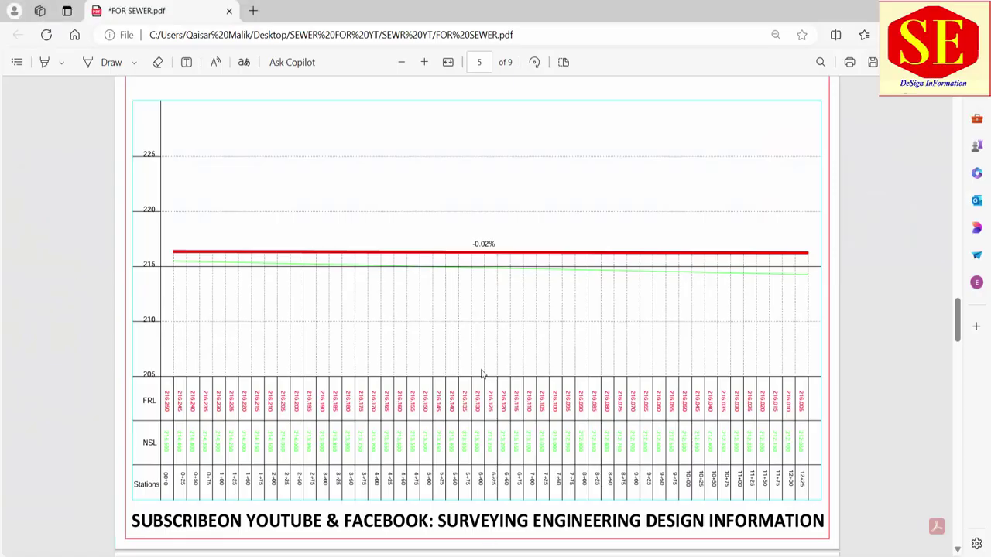
scroll(484, 375, "up", 10)
scroll(483, 375, "up", 2)
scroll(526, 344, "down", 3)
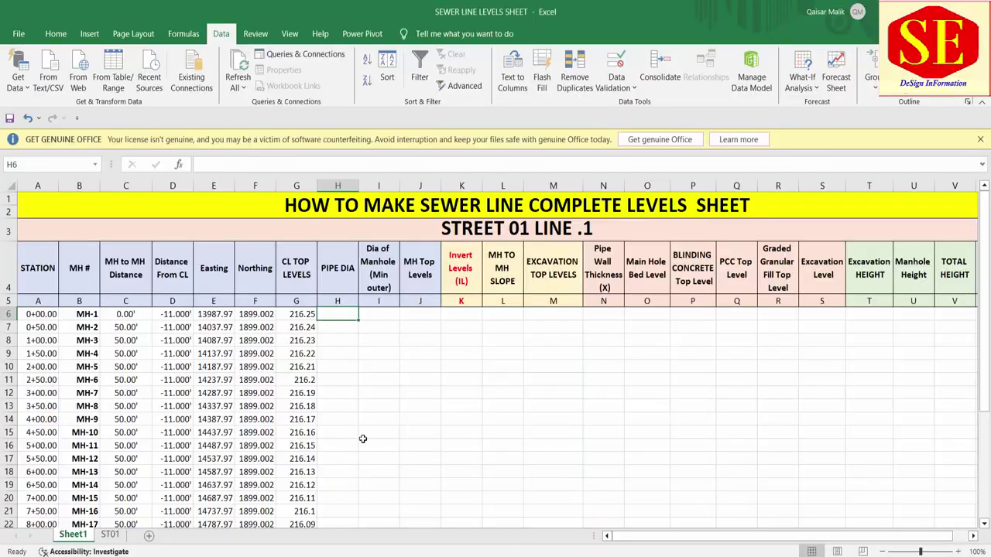
Enter 12 in H6 and apply the custom format 0" so it displays 12"
type("12")
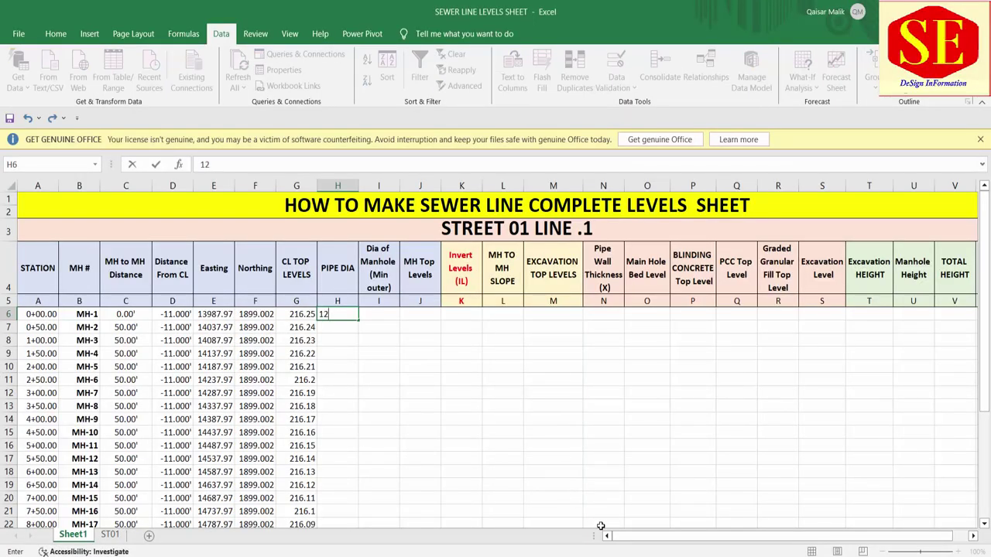
key("Return")
left_click(346, 313)
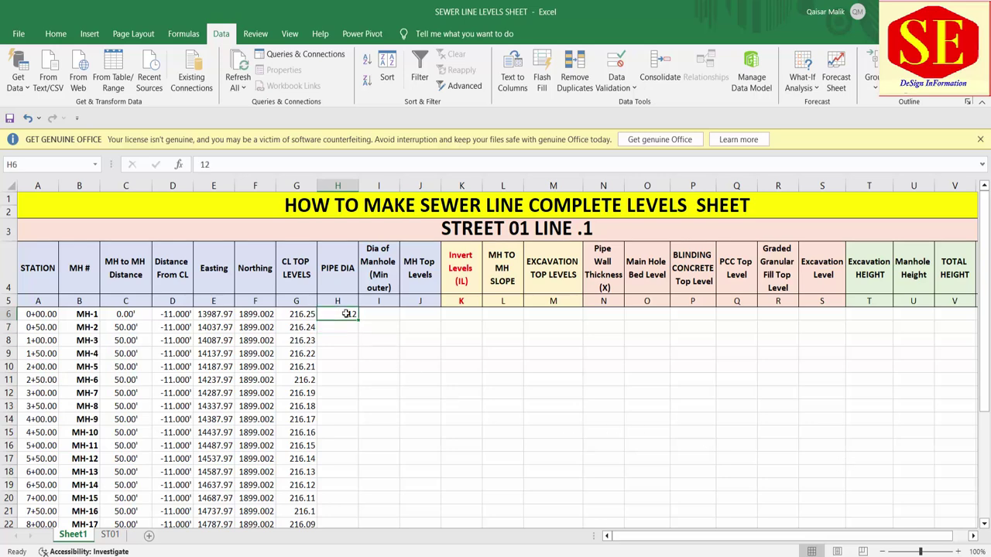
right_click(346, 313)
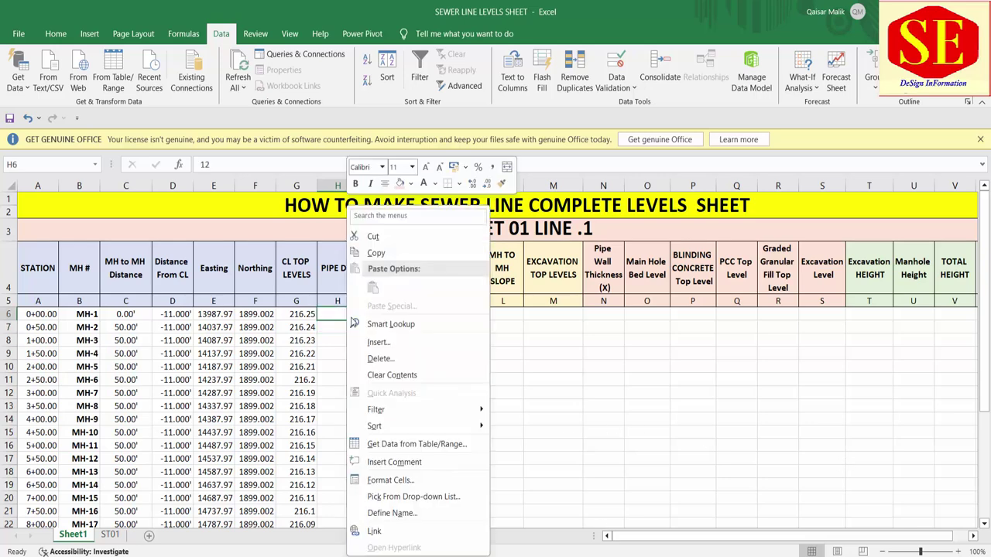
left_click(396, 483)
left_click(246, 378)
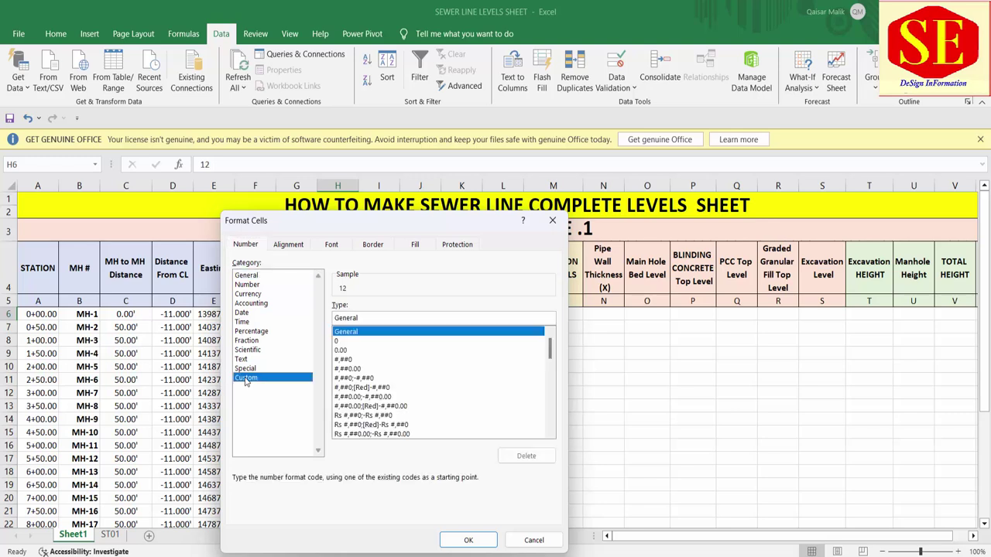
left_click_drag(356, 221, 368, 221)
left_click(359, 341)
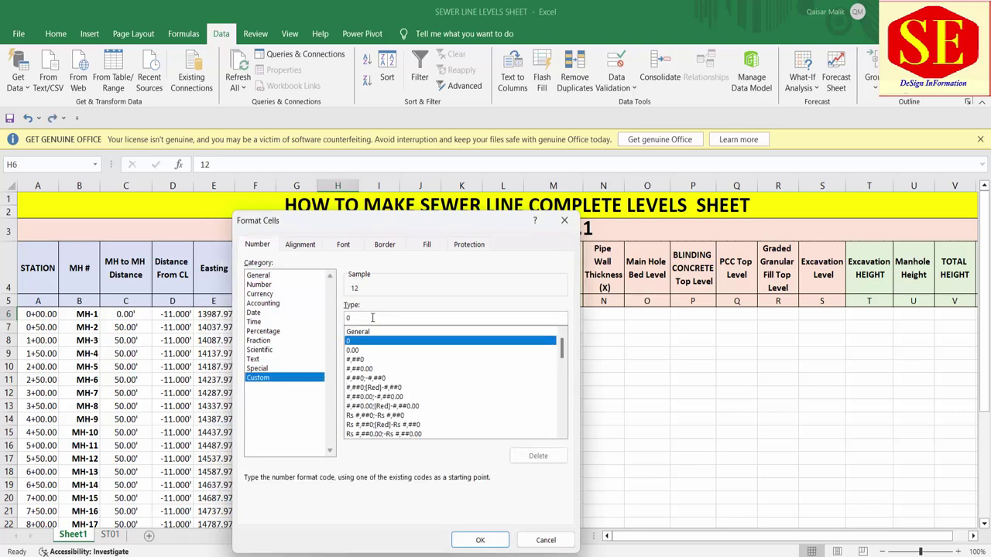
type("\"")
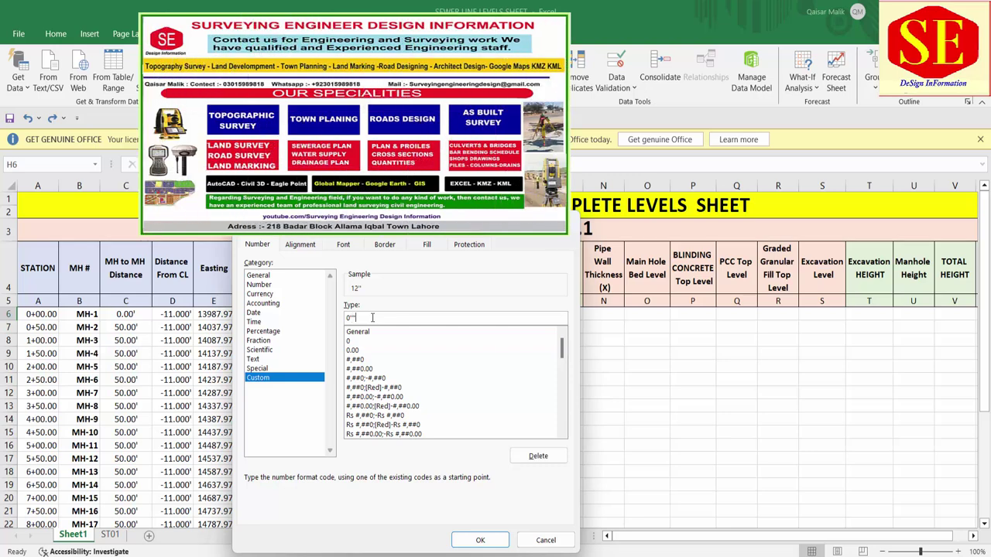
left_click(480, 540)
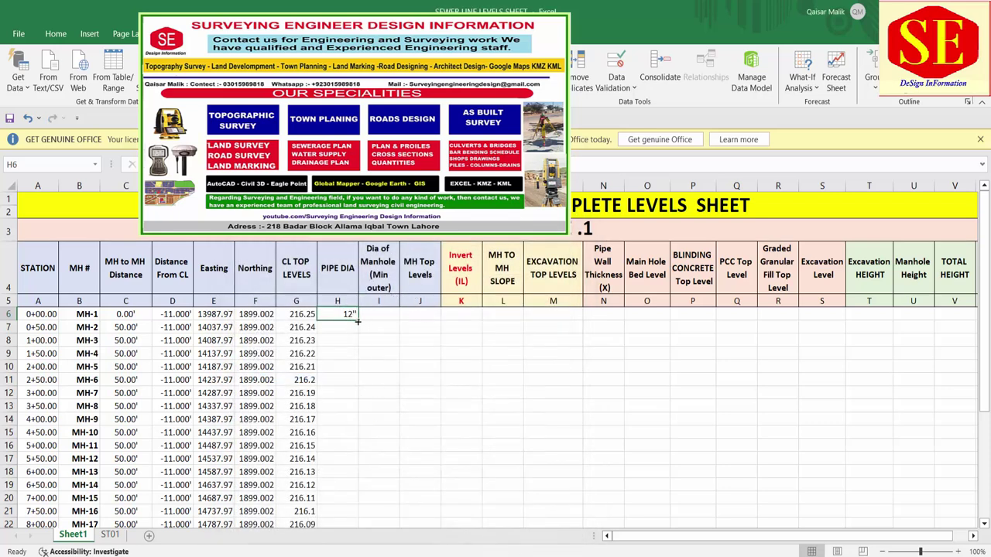
Fill 12" down the PIPE DIA column, then try 15" and 20" for MH-4 and MH-5
double_click(353, 322)
scroll(410, 371, "down", 4)
scroll(410, 371, "down", 1)
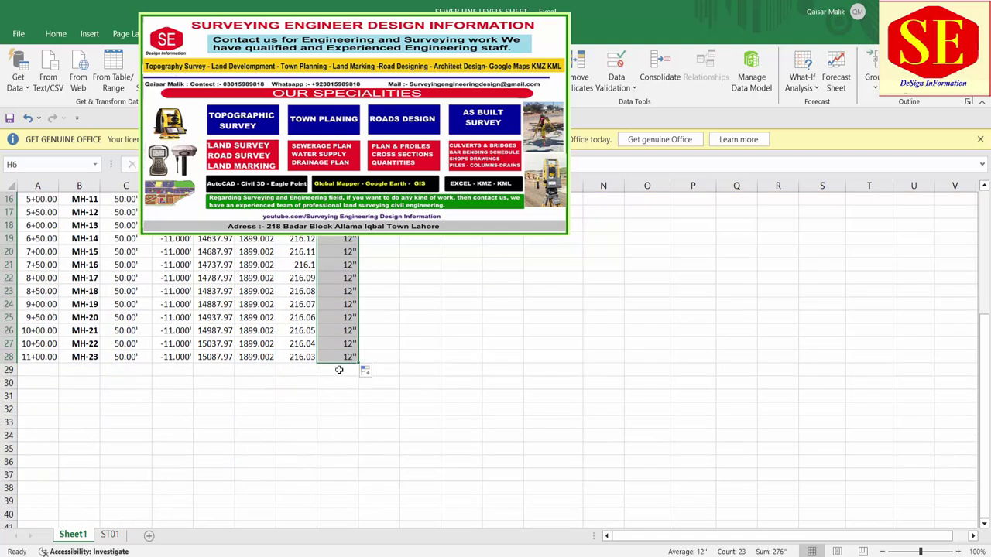
scroll(341, 370, "up", 2)
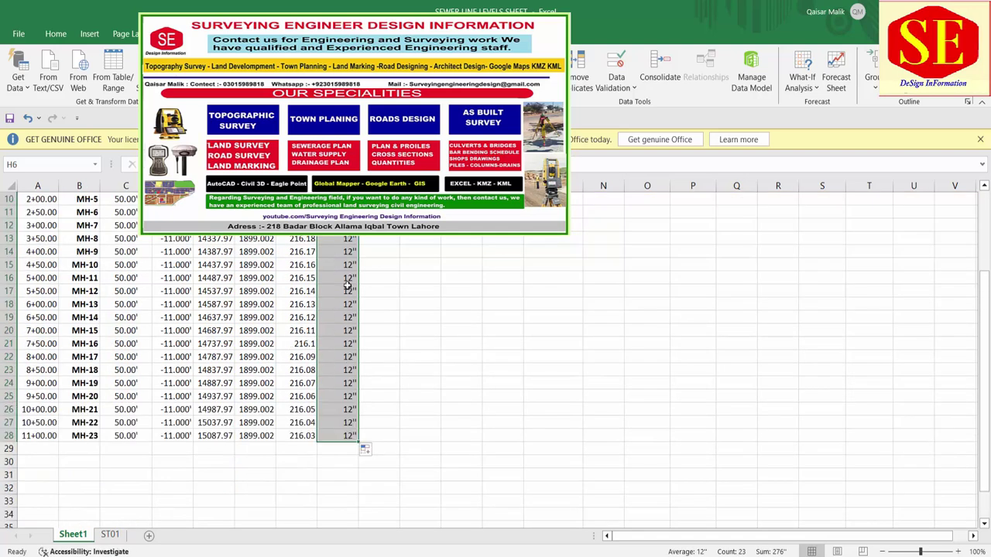
scroll(347, 271, "up", 3)
left_click(336, 354)
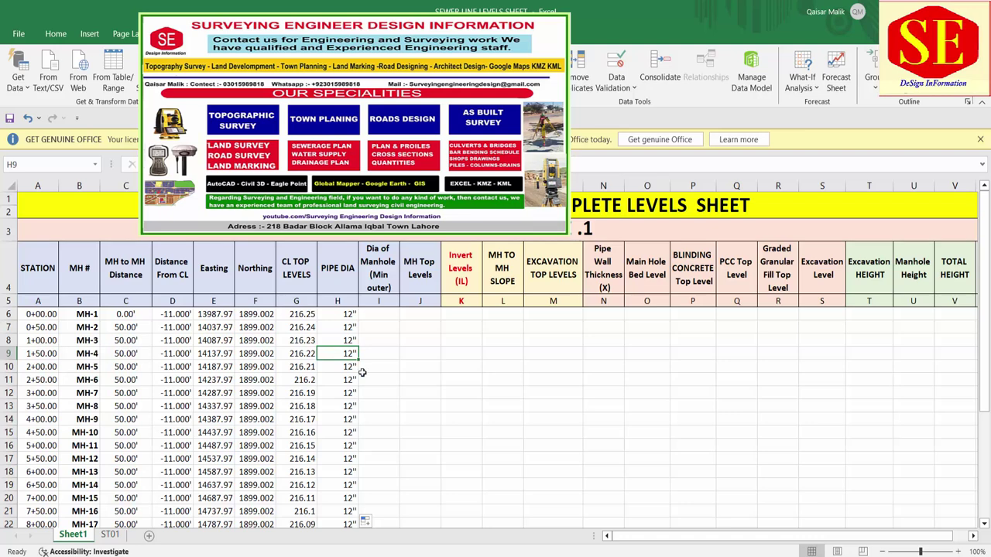
type("15")
key("Return")
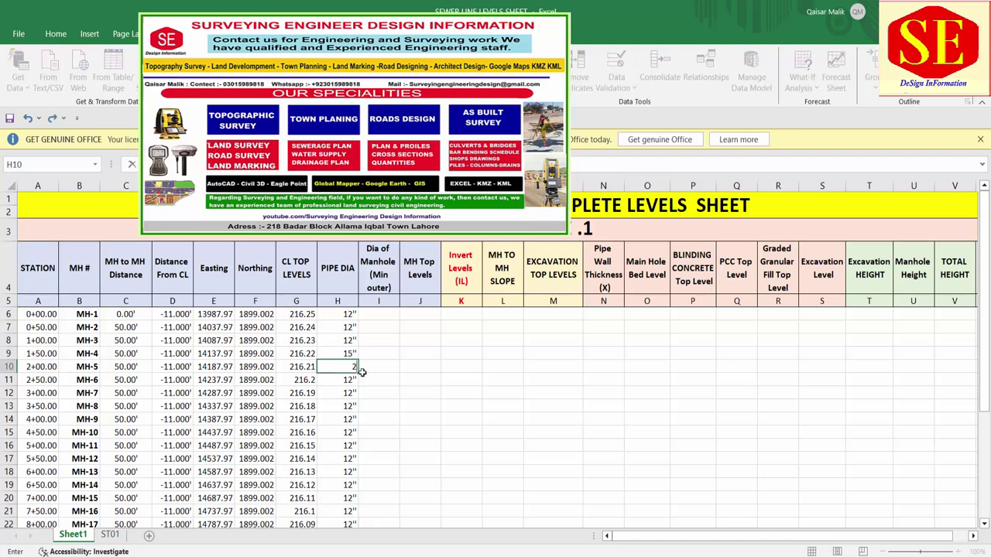
type("20")
key("Return")
Restore 12" throughout the pipe diameter column and centre the values
left_click(352, 317)
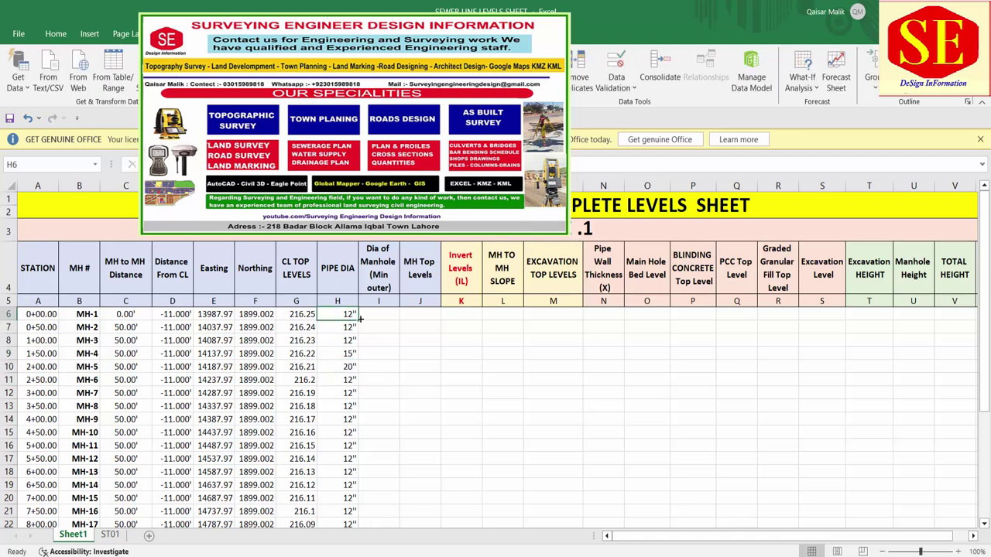
key("ctrl+v")
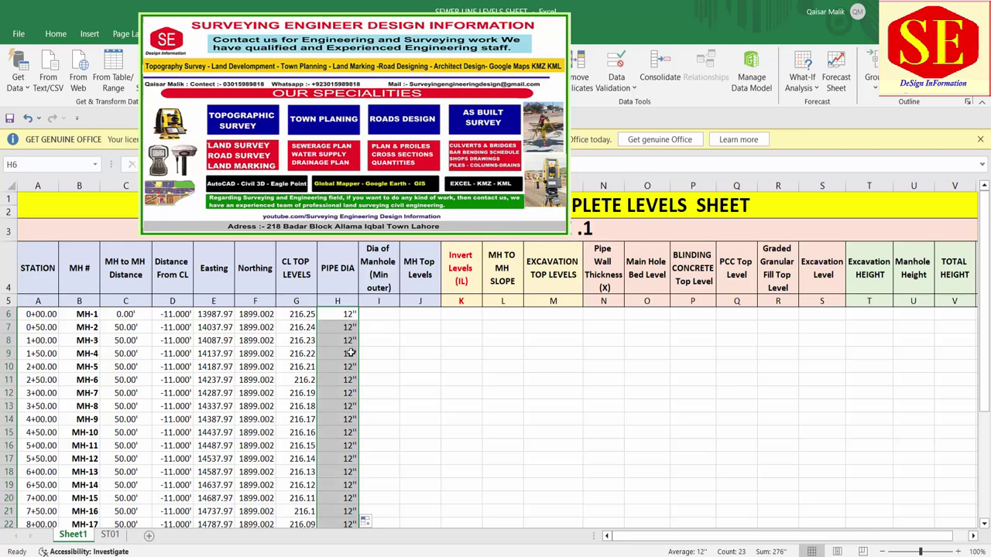
left_click(56, 34)
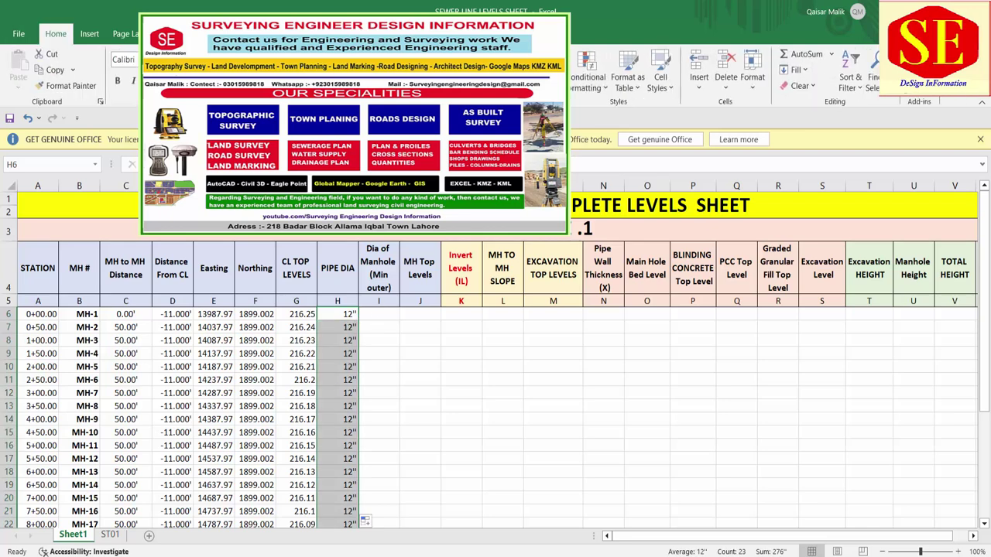
left_click(304, 81)
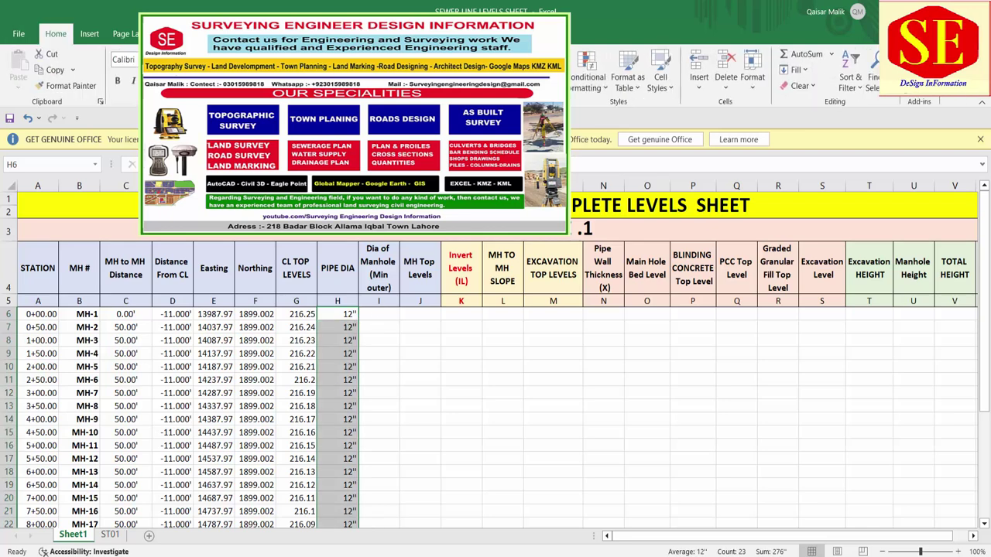
left_click(381, 314)
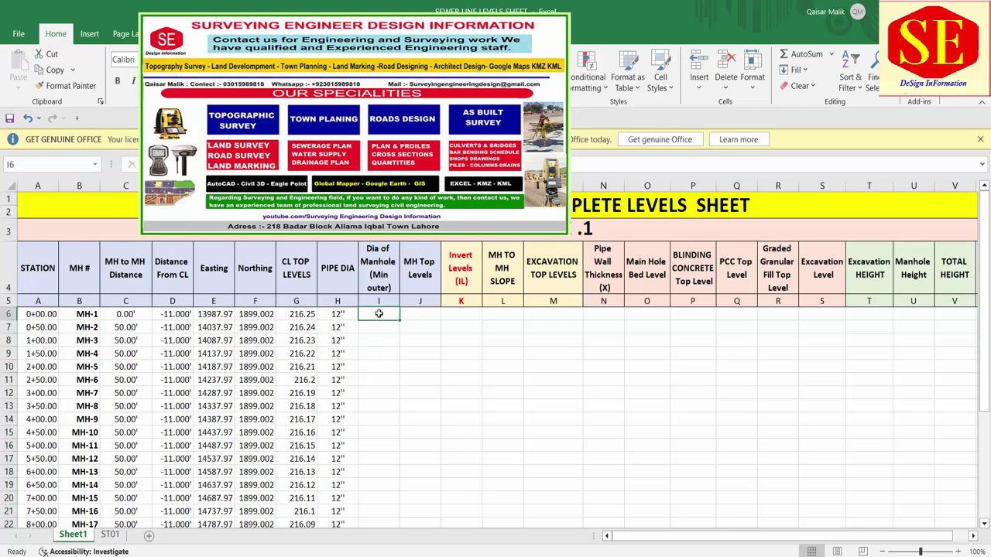
Scroll FOR SEWER.pdf to the road cross-section showing the 4' manhole width
key("alt+Tab")
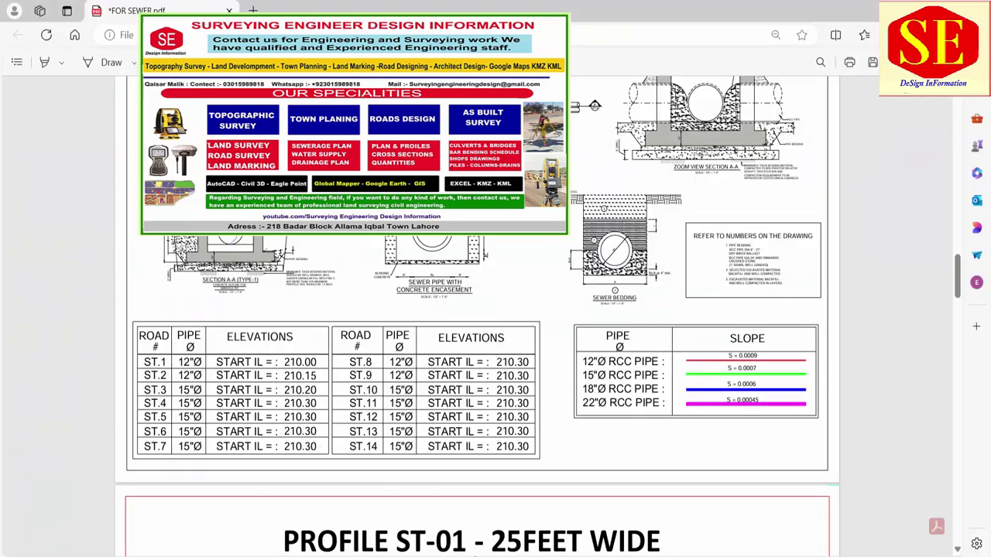
scroll(387, 348, "up", 2)
scroll(380, 342, "up", 8)
scroll(380, 342, "up", 3)
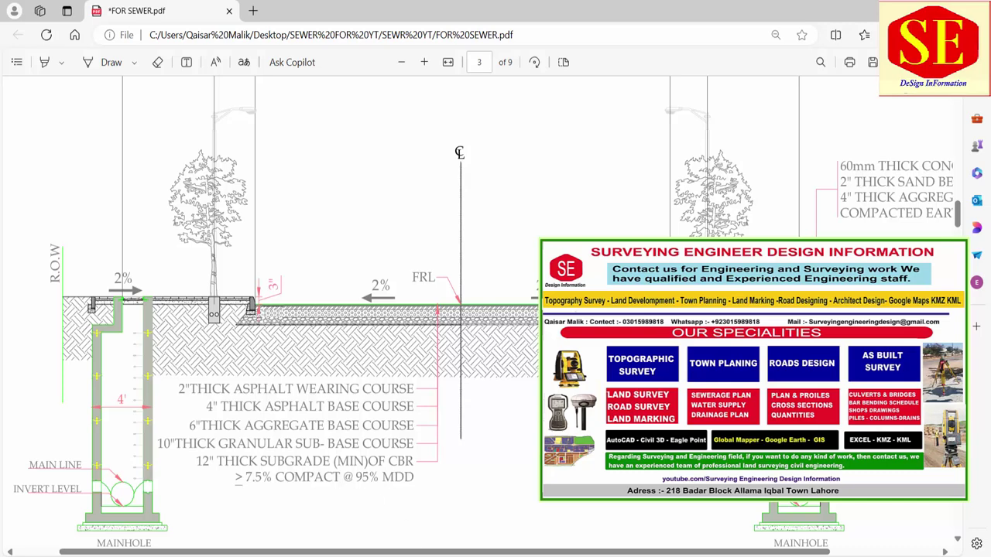
key("alt+Tab")
Enter 4 in I6 and copy C6's feet number format onto it with Format Painter
type("4")
key("Return")
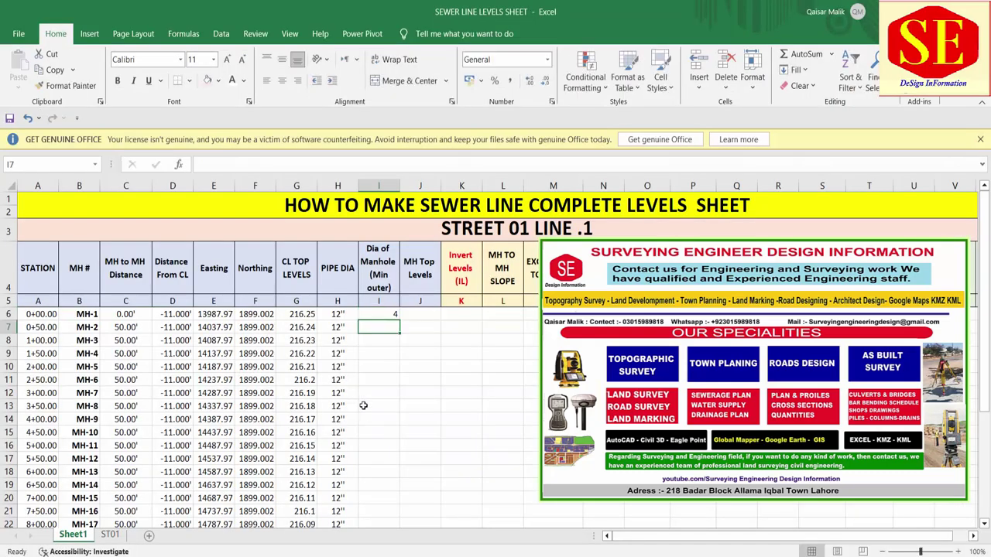
left_click(393, 314)
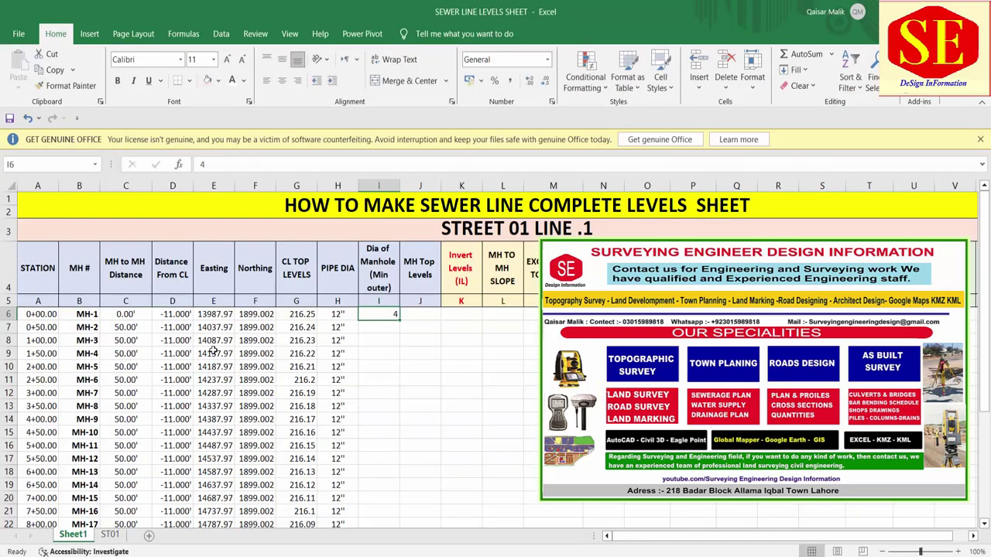
left_click(127, 314)
left_click(65, 86)
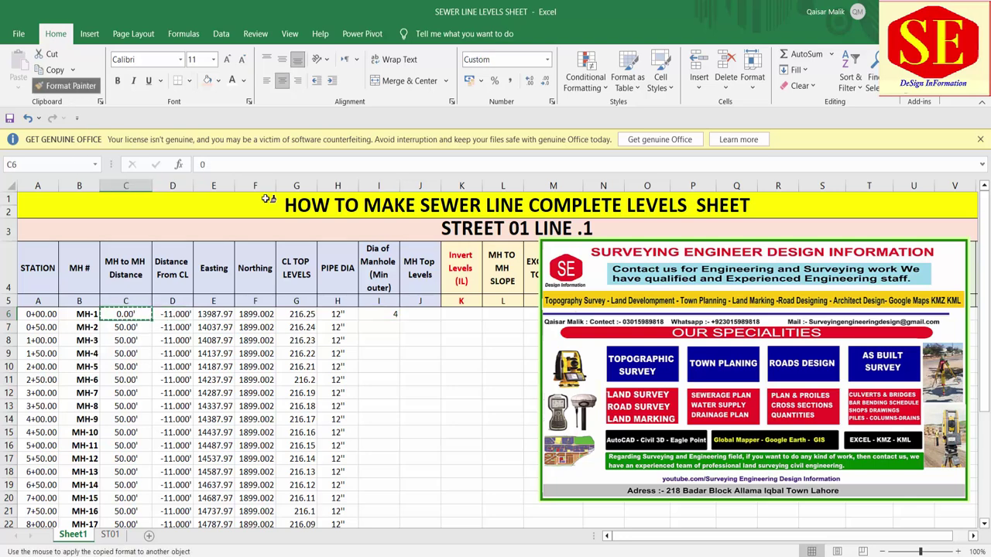
left_click(383, 315)
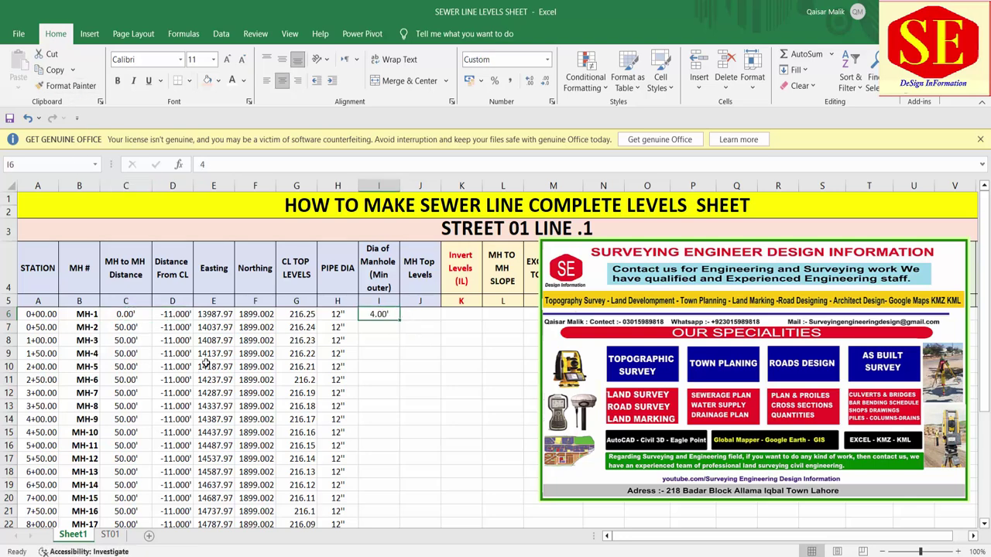
Fill the manhole diameter down to MH-23 and remove both decimals to show 4'
double_click(399, 321)
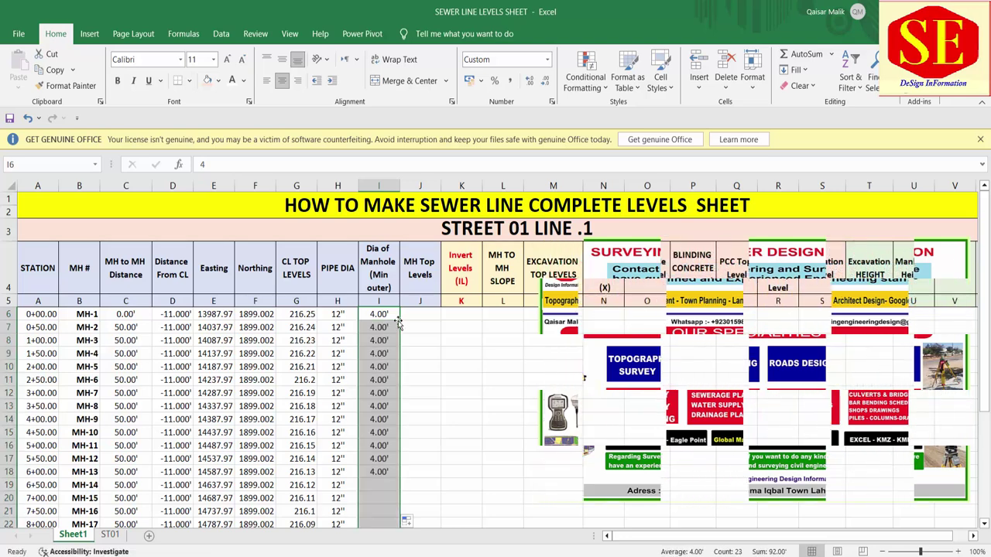
left_click(544, 83)
left_click(544, 83)
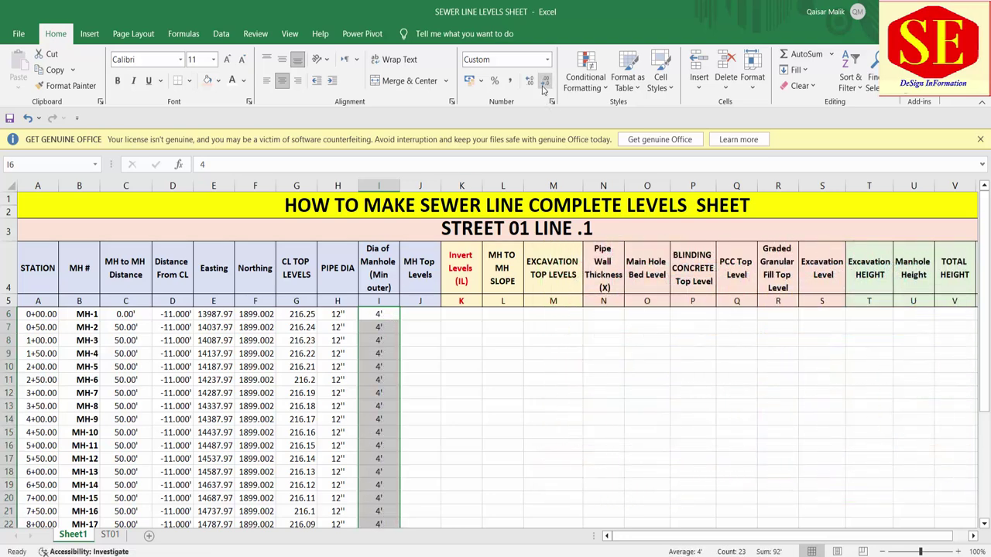
left_click(437, 391)
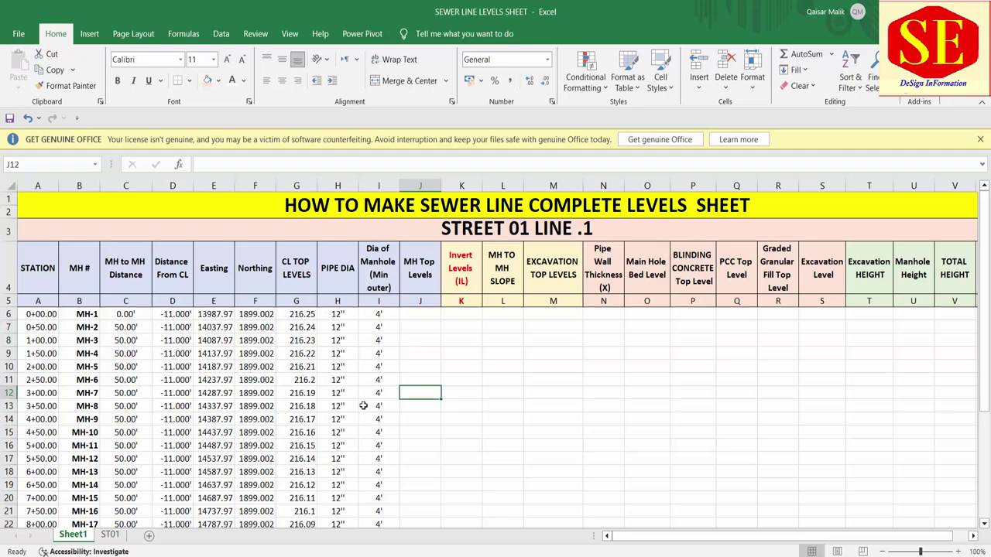
left_click(416, 316)
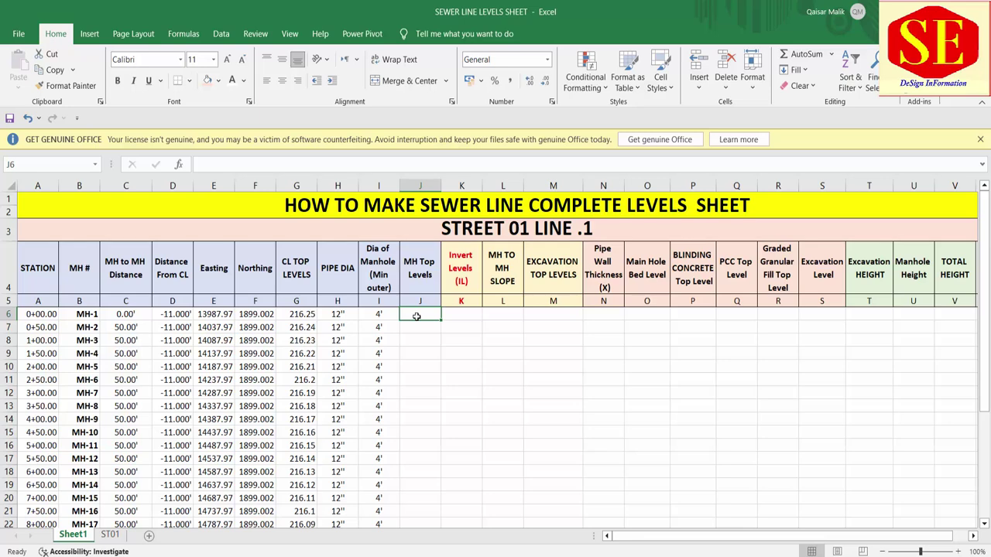
left_click(307, 317)
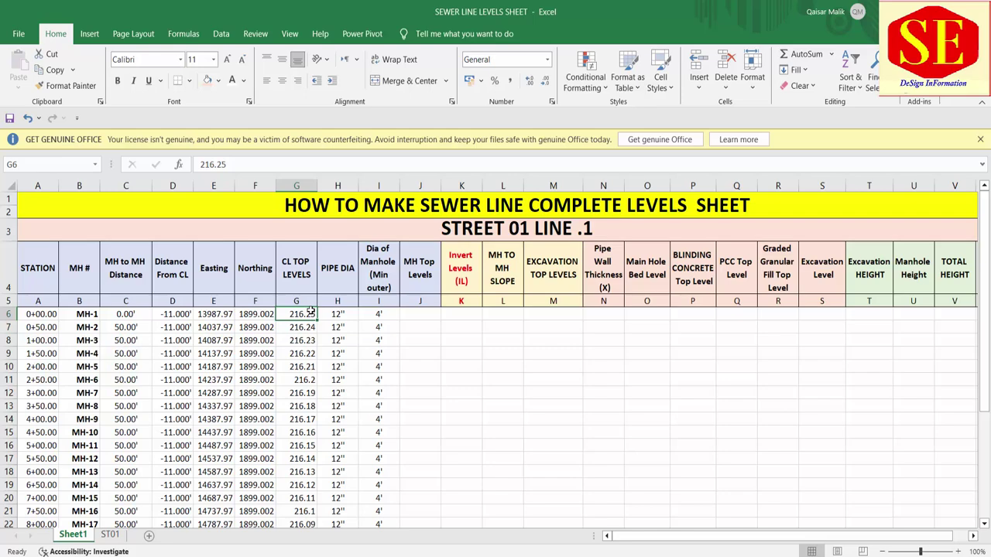
In FOR SEWER.pdf, enlarge the 25' wide local road (Type-A) section on page 2, showing FRL and 2% slopes
left_click(526, 496)
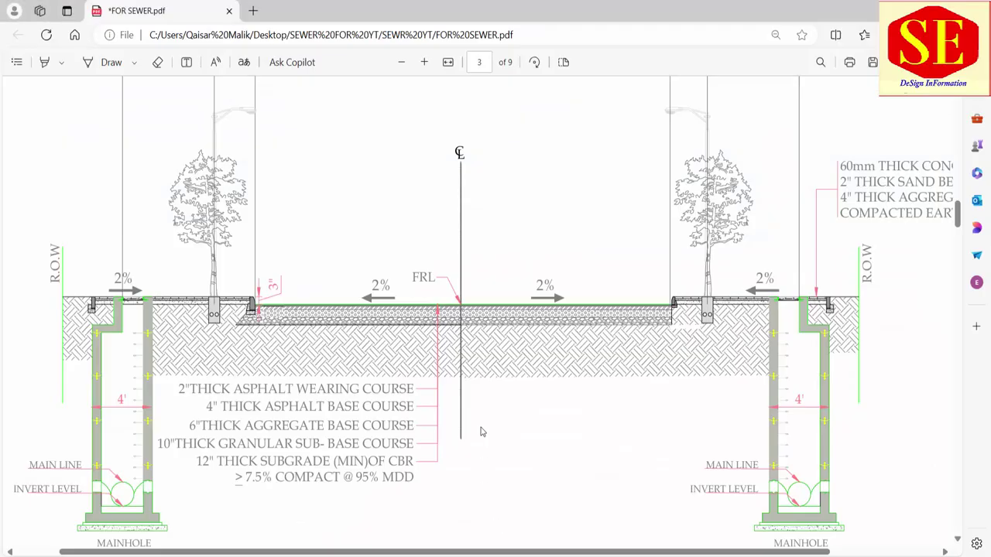
scroll(473, 343, "down", 5)
scroll(469, 337, "up", 3)
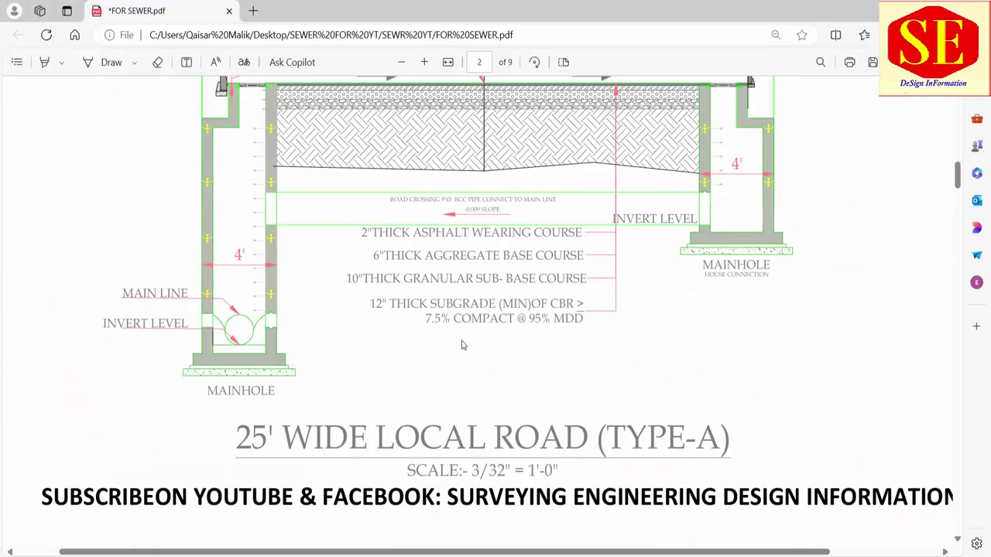
scroll(495, 392, "down", 2, "ctrl")
scroll(464, 393, "up", 4)
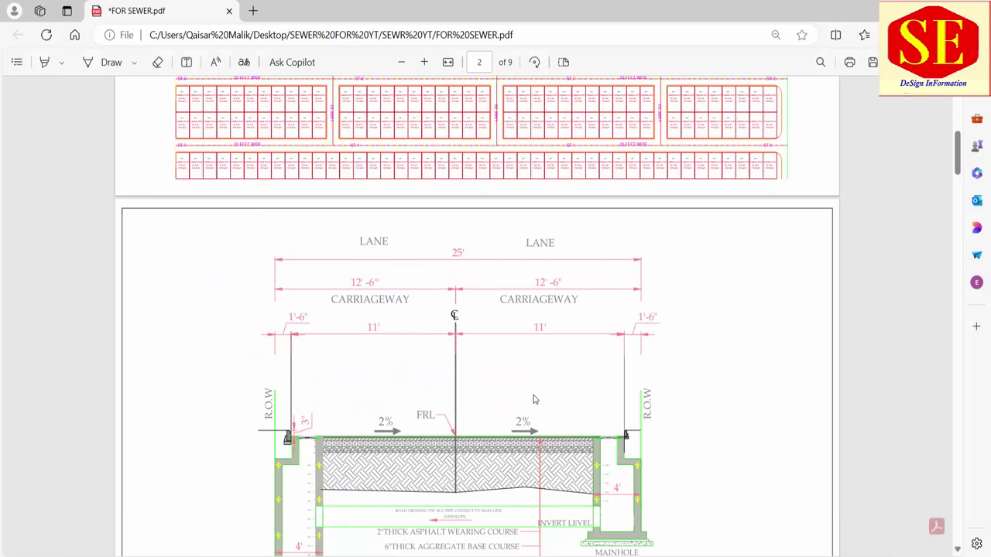
scroll(380, 397, "down", 3)
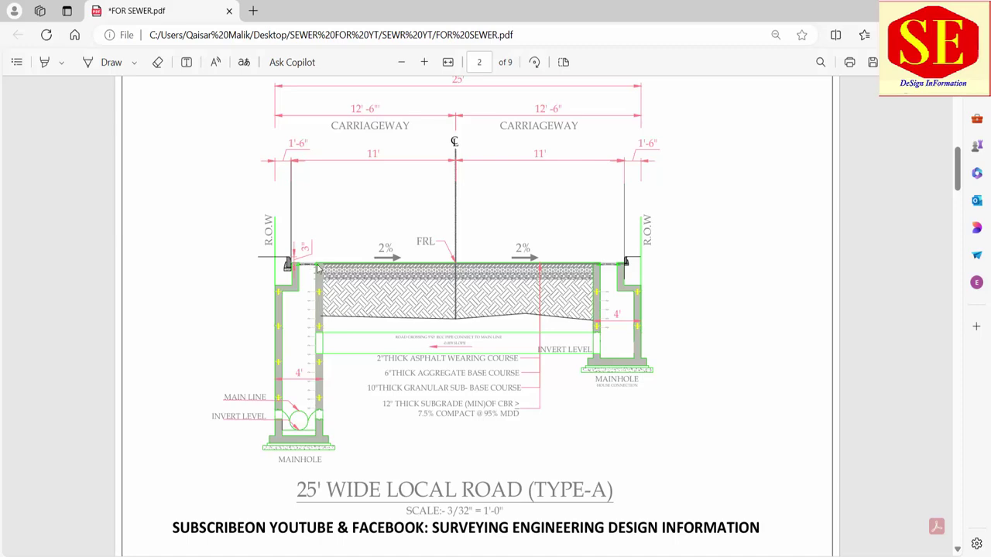
scroll(315, 275, "up", 3, "ctrl")
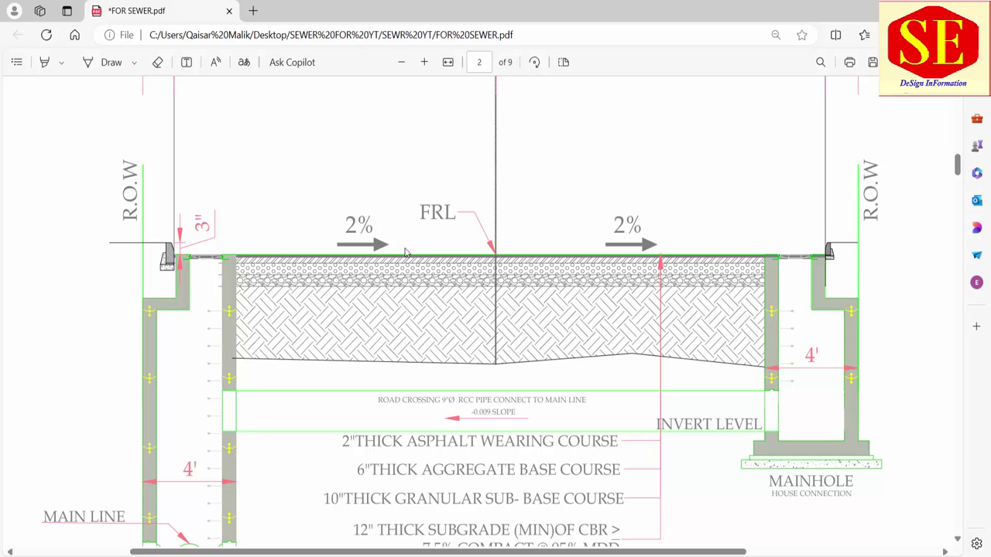
scroll(475, 321, "up", 3)
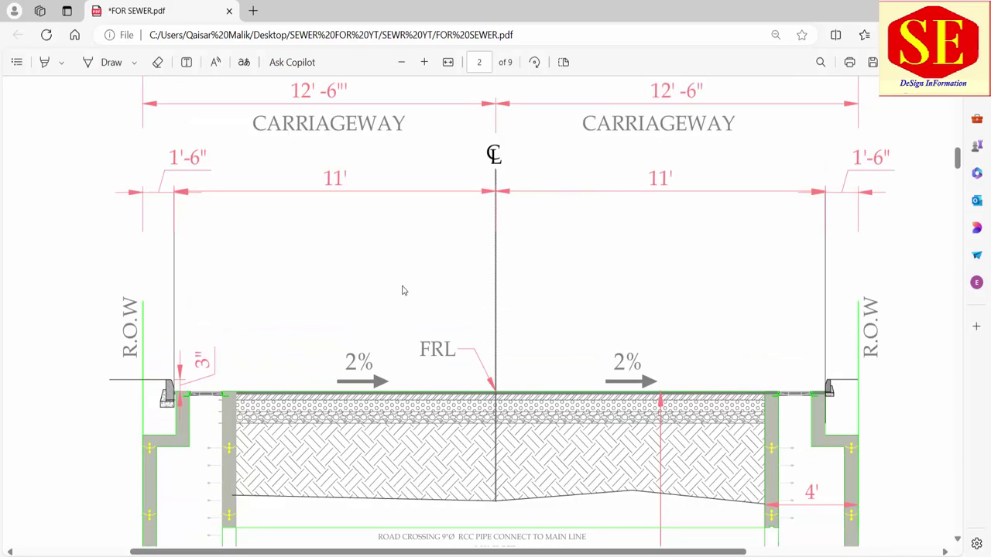
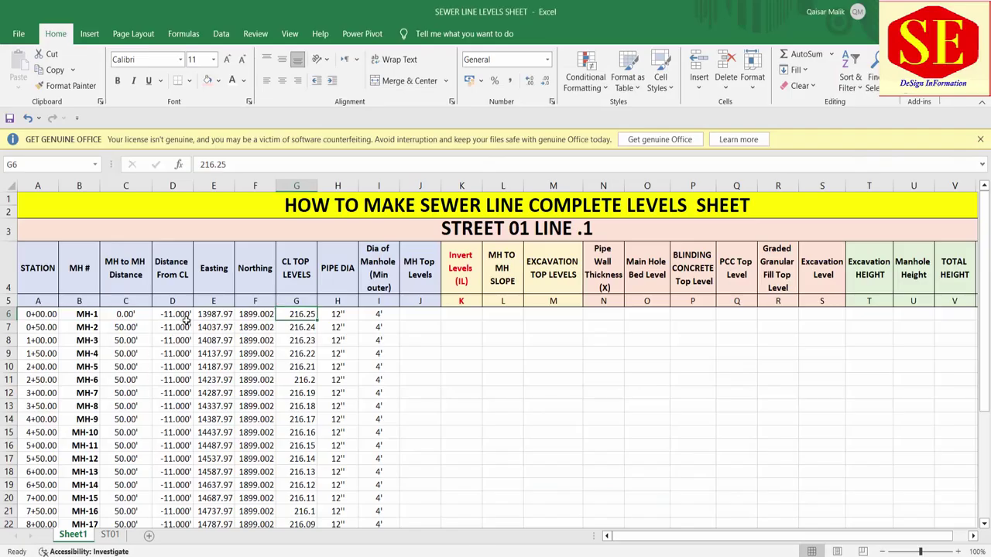
Enter =G6+(2%*D6) in J6 as MH-1's top level
left_click(417, 315)
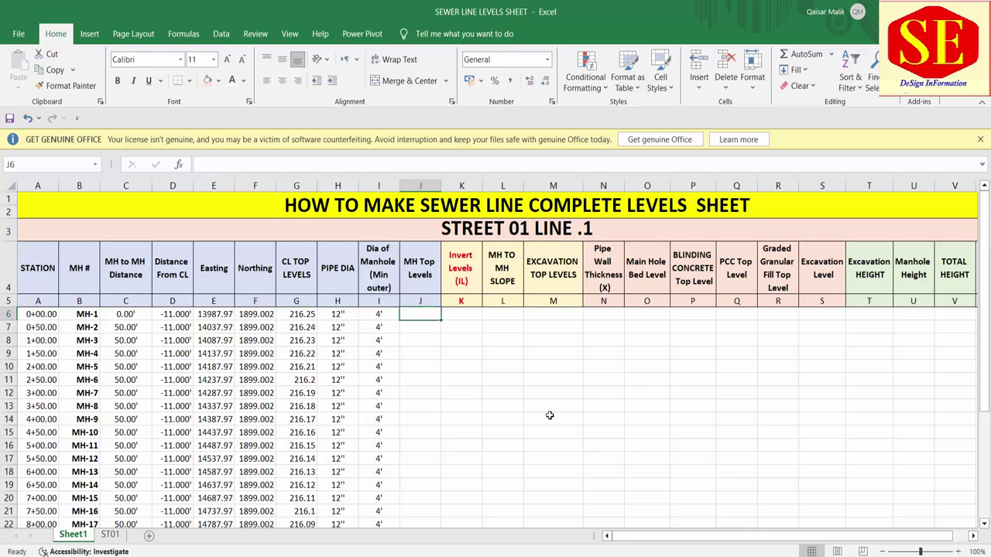
type("=")
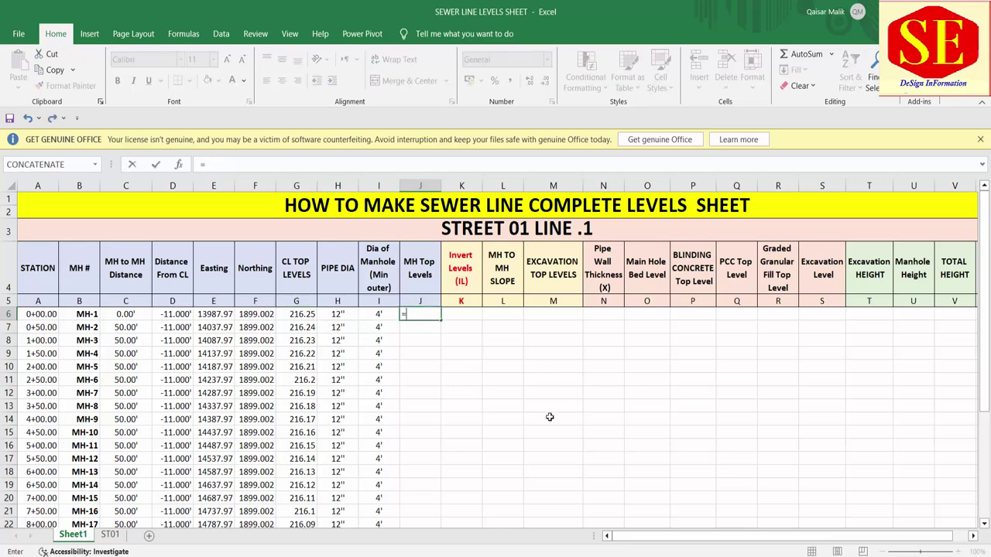
left_click(294, 315)
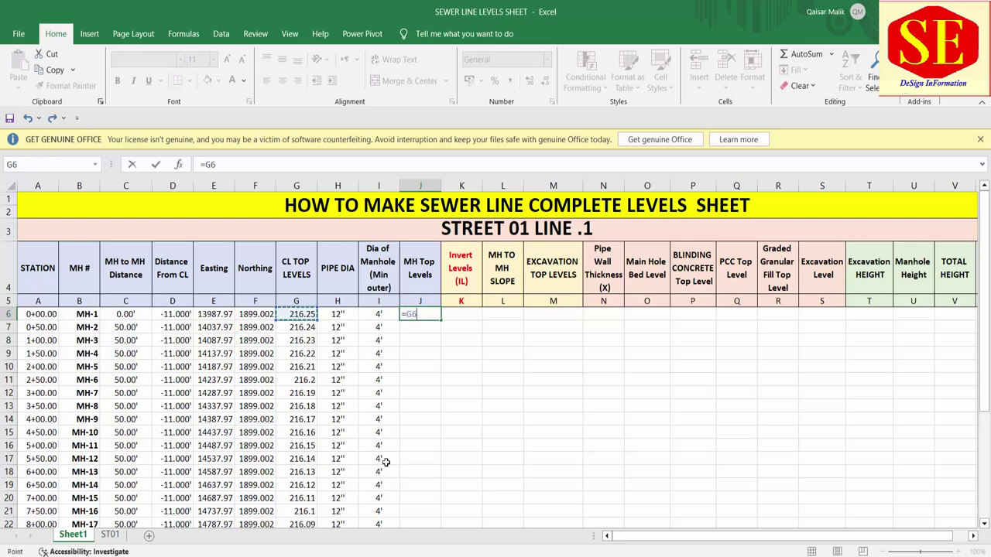
type("+(2")
type("%*")
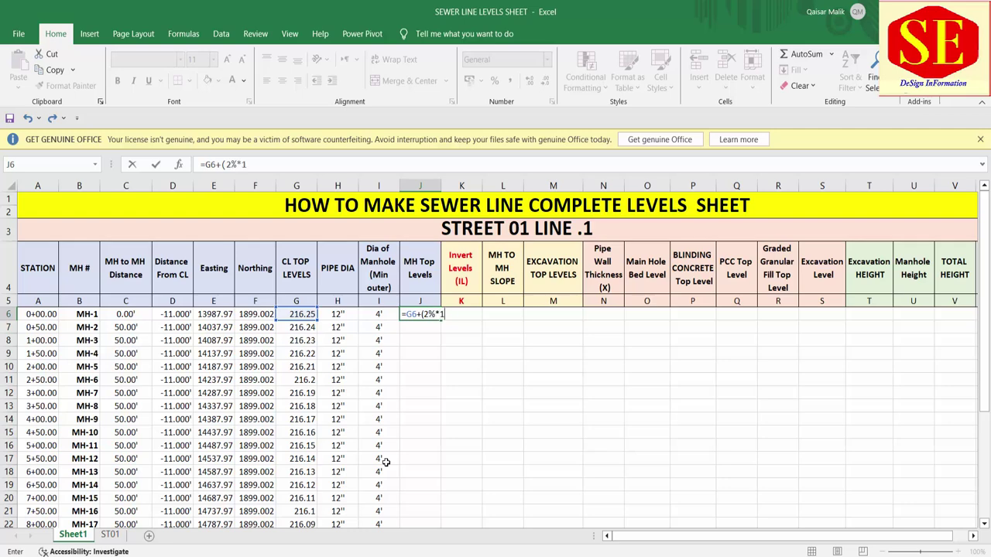
type("1")
key("BackSpace")
key("BackSpace")
key("BackSpace")
left_click(179, 315)
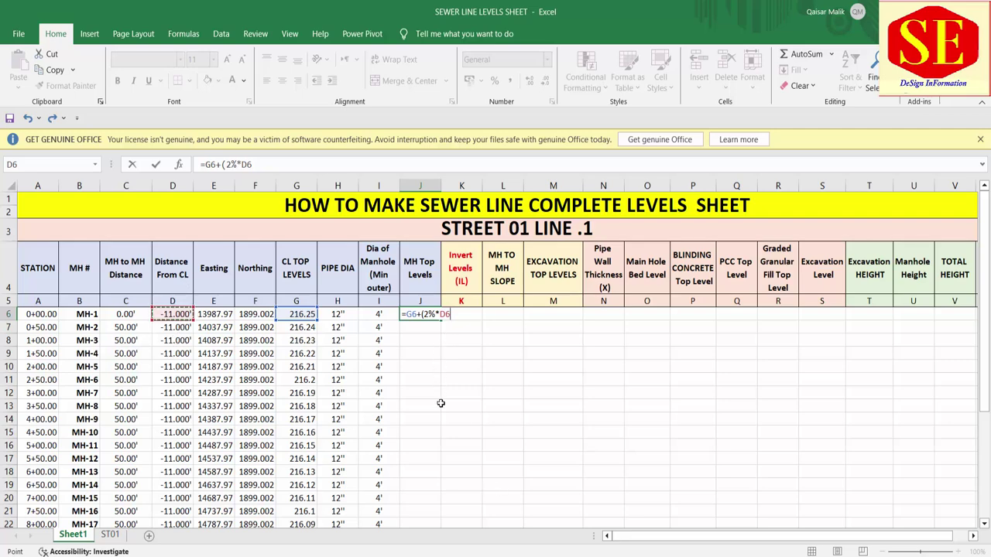
type(")")
key("Return")
left_click(421, 315)
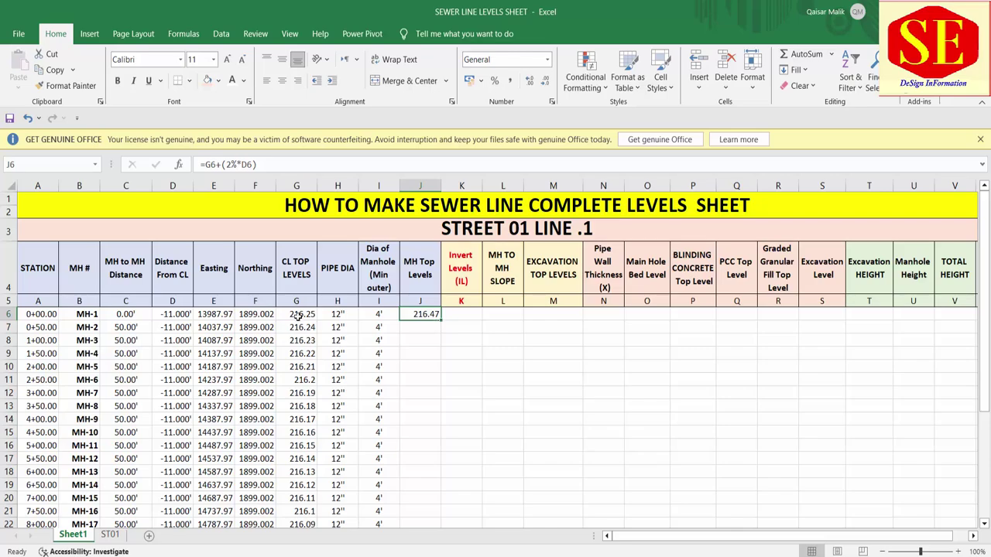
Copy the MH top level formula down to J28, giving 216.47 down to 216.31
key("alt+Tab")
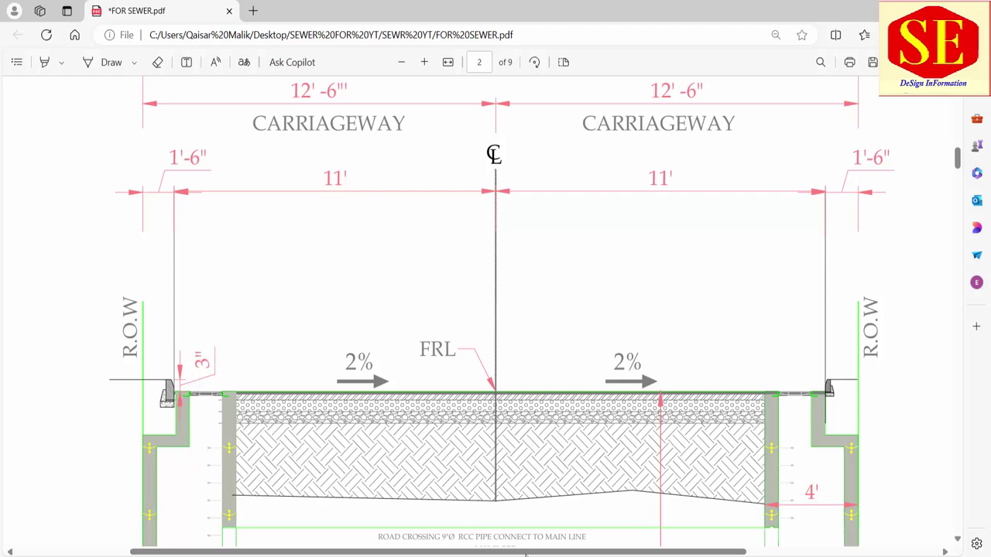
key("alt+Tab")
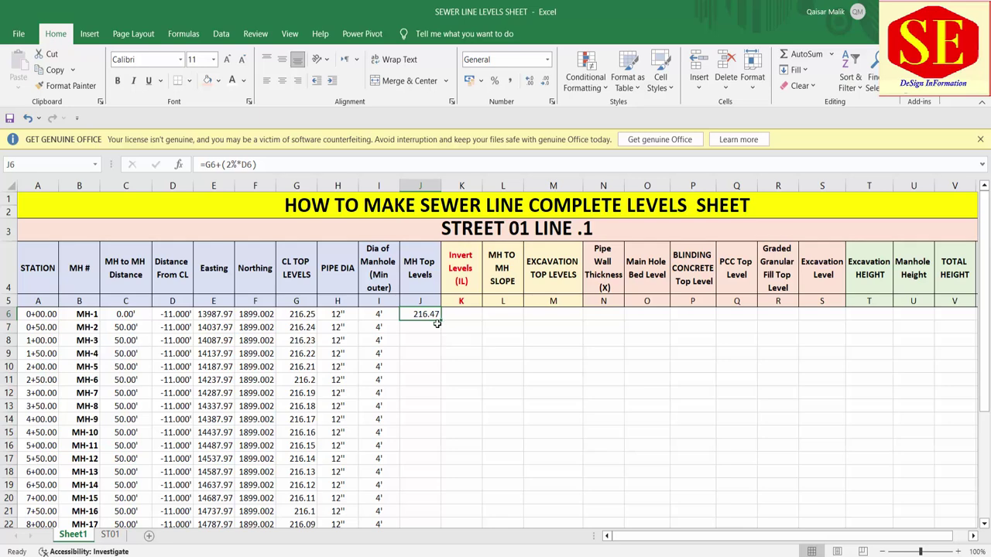
left_click_drag(438, 323, 429, 526)
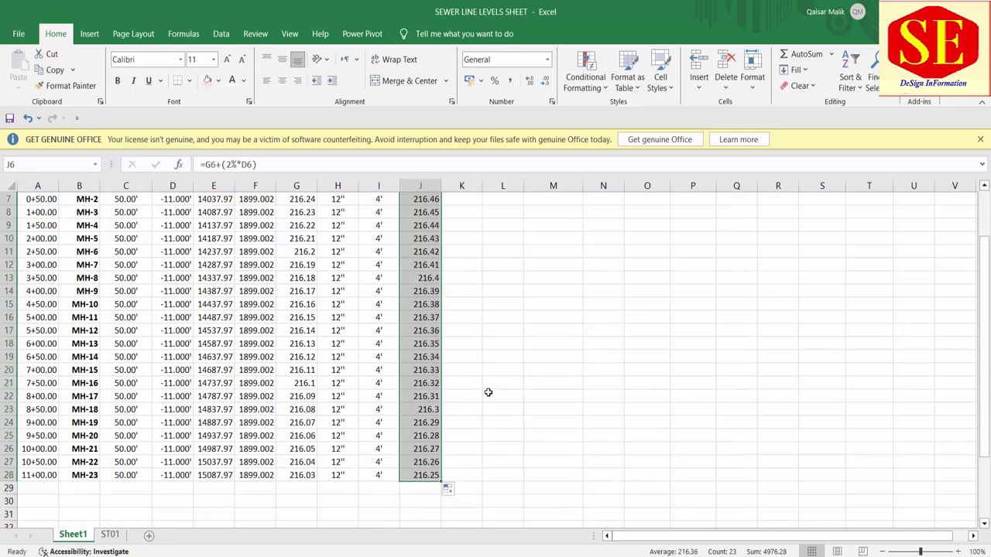
scroll(398, 490, "up", 2)
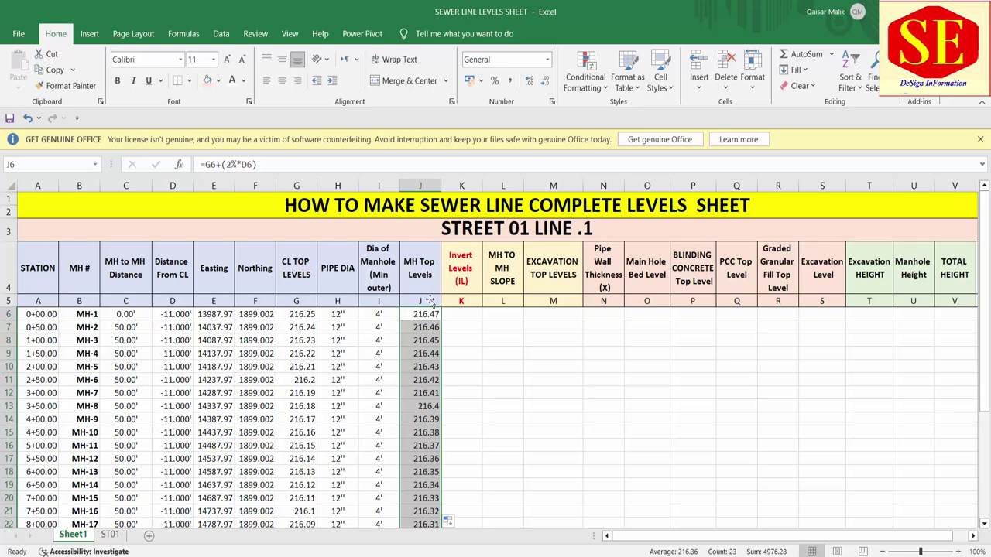
left_click(474, 313)
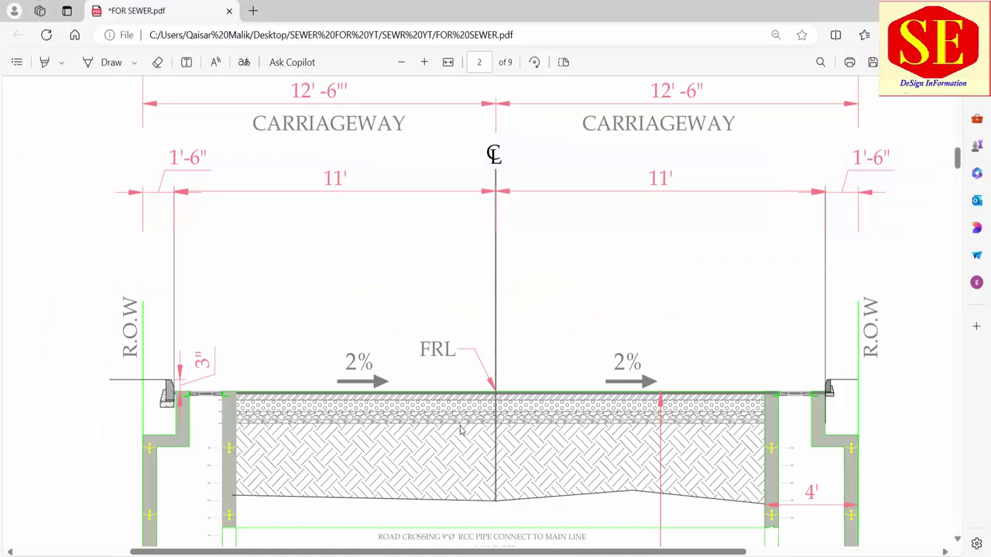
Find page 4's elevations table and select 210.00, the ST.1 start invert level
scroll(442, 264, "down", 5)
scroll(443, 264, "down", 5)
scroll(443, 264, "down", 4)
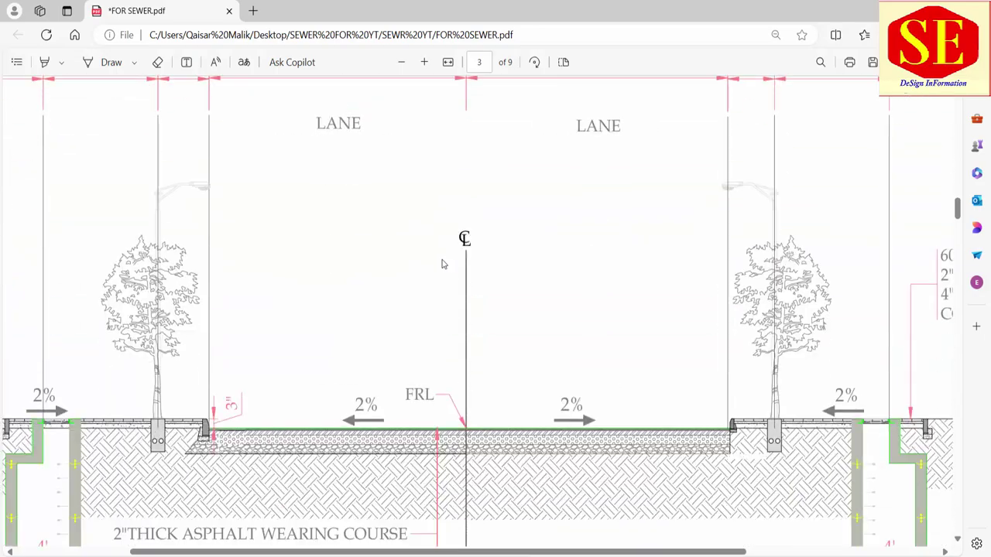
scroll(459, 241, "down", 3, "ctrl")
scroll(460, 242, "down", 2)
scroll(460, 241, "down", 4)
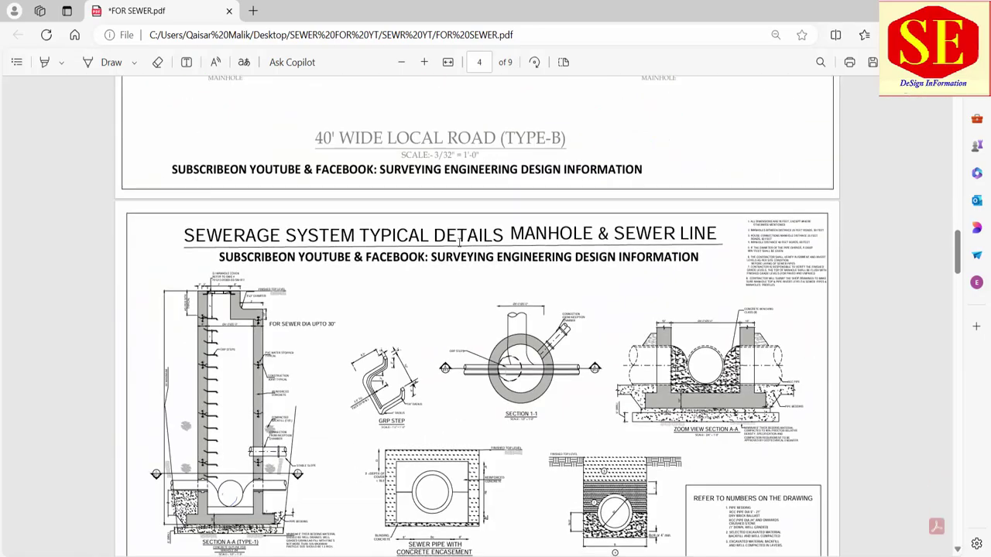
scroll(364, 271, "down", 4)
scroll(270, 295, "down", 3)
scroll(232, 294, "up", 3)
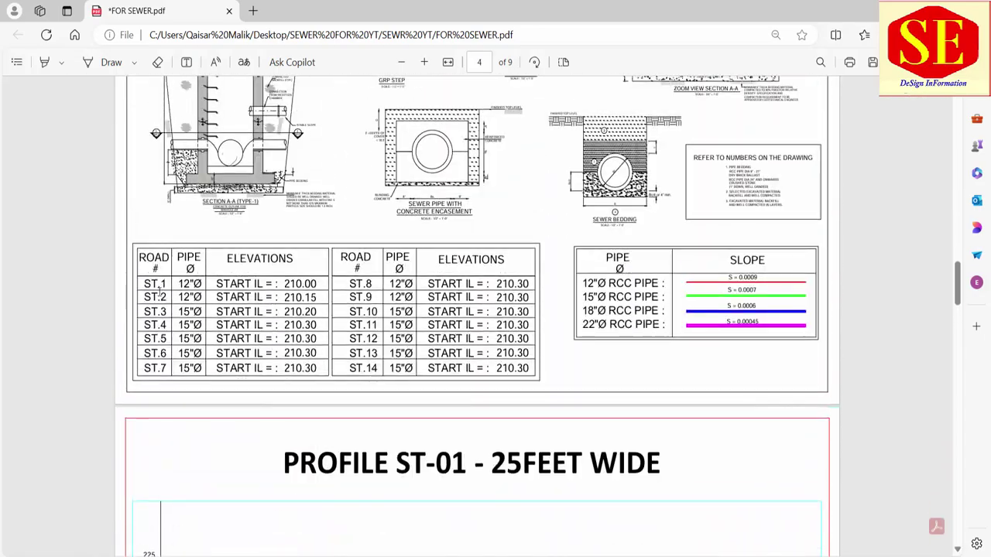
scroll(160, 292, "up", 1, "ctrl")
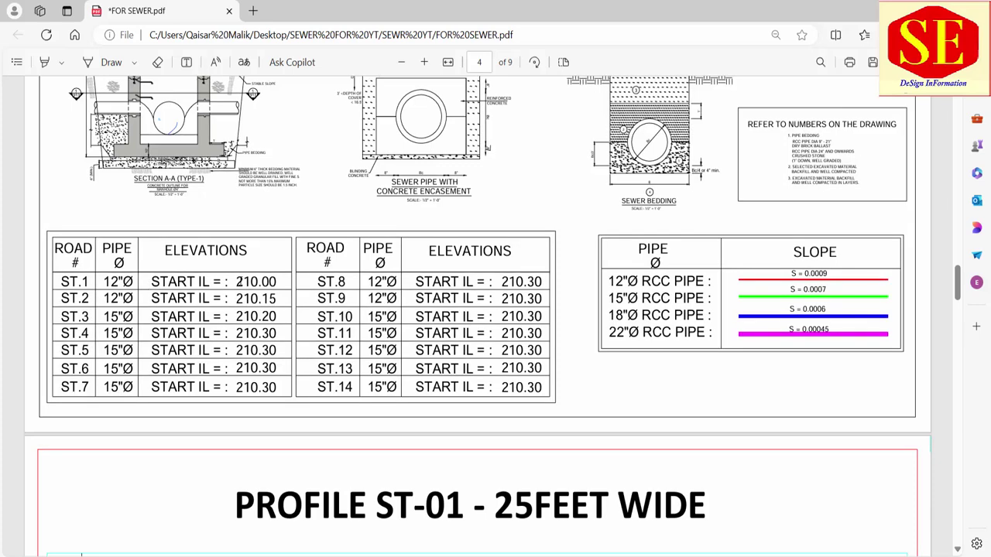
double_click(240, 282)
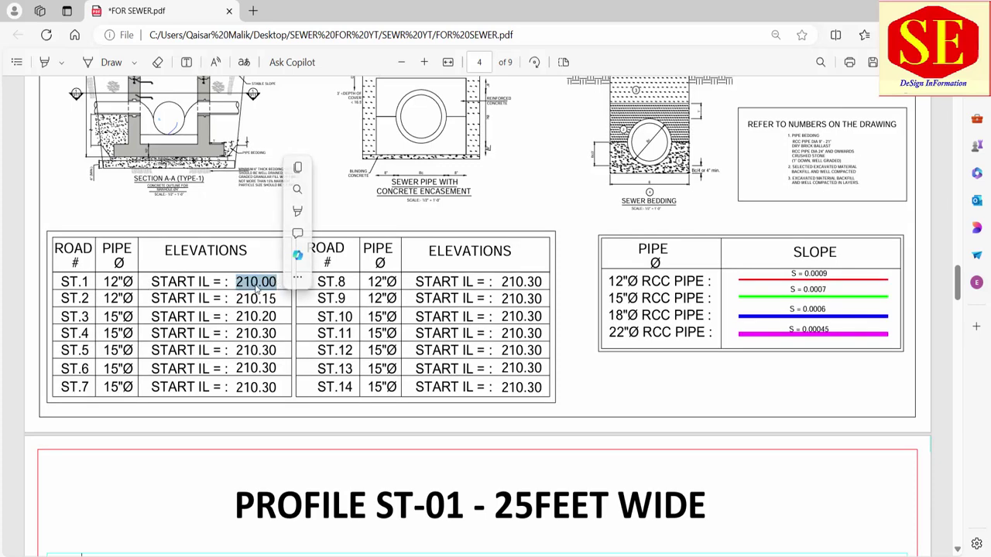
key("alt+Tab")
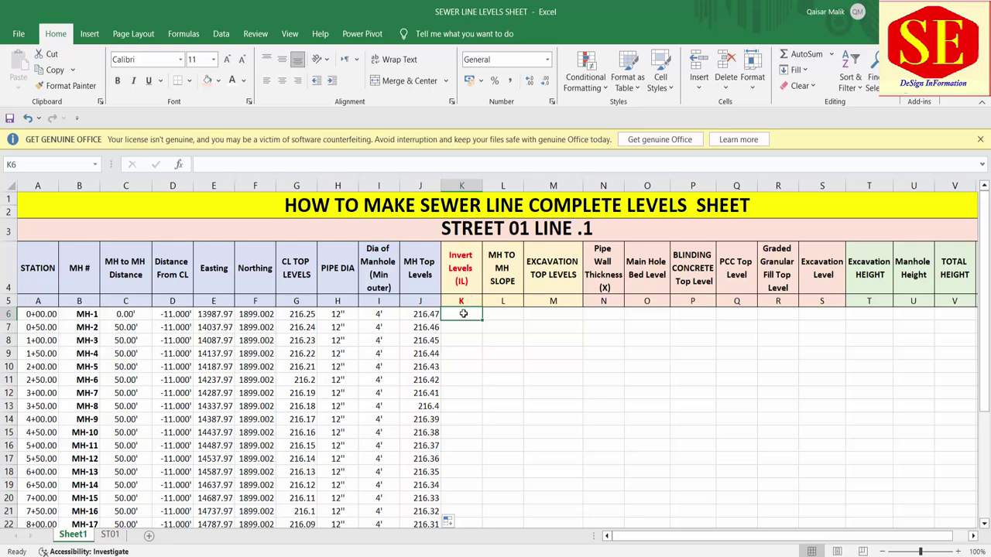
Enter 210.00 in K6 and show it with three decimals as 210.000
type("210")
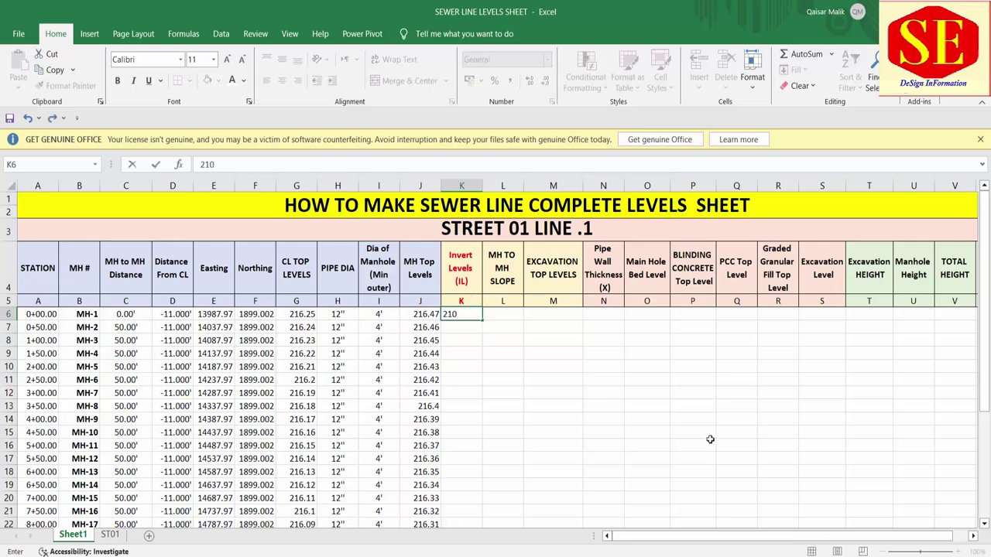
type(".00")
key("Return")
left_click(462, 314)
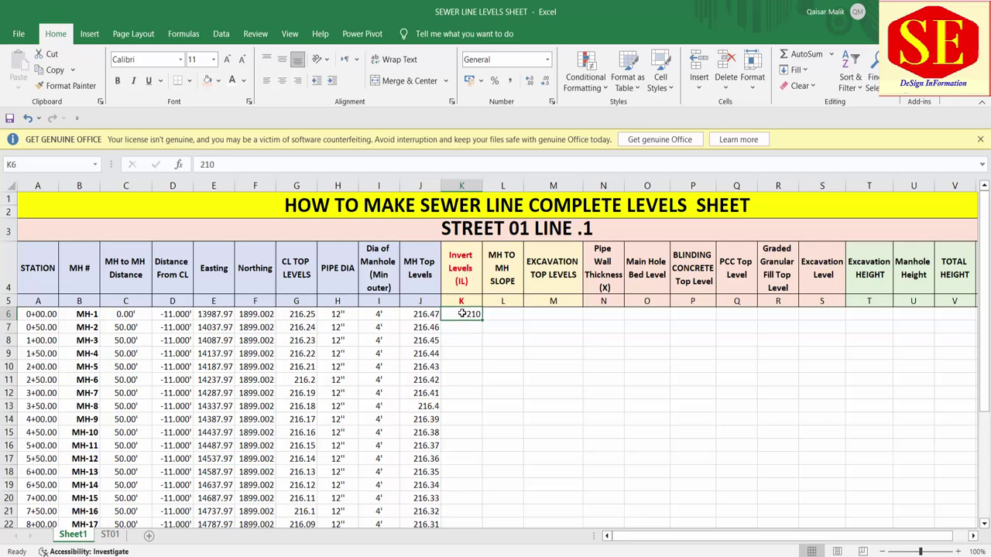
left_click(530, 80)
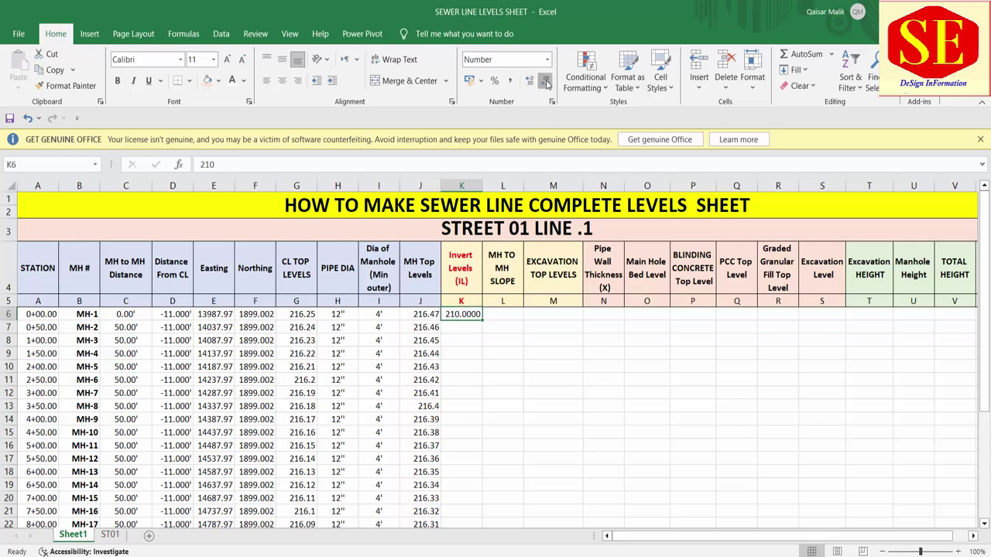
left_click(546, 80)
left_click(503, 403)
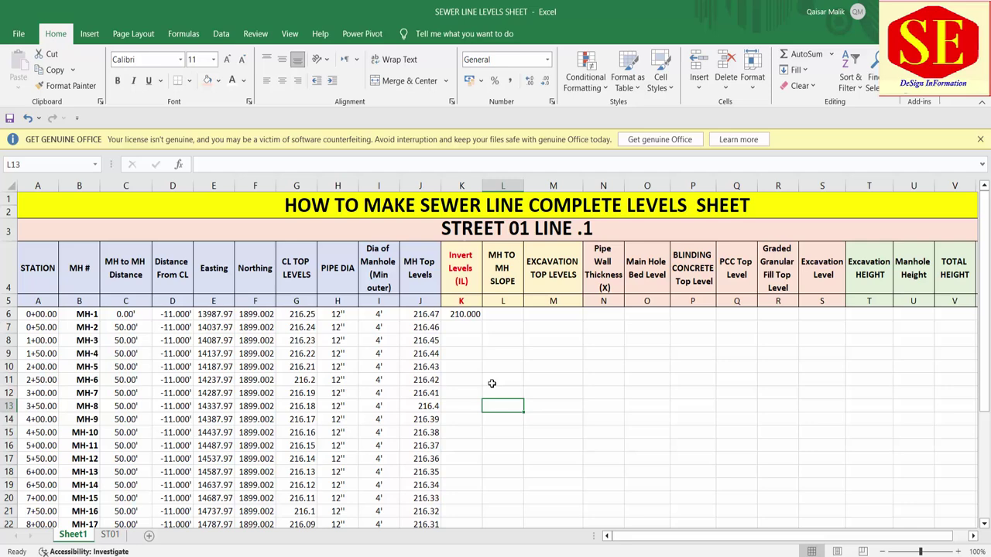
Format the K6 invert level in bold red font
left_click(462, 313)
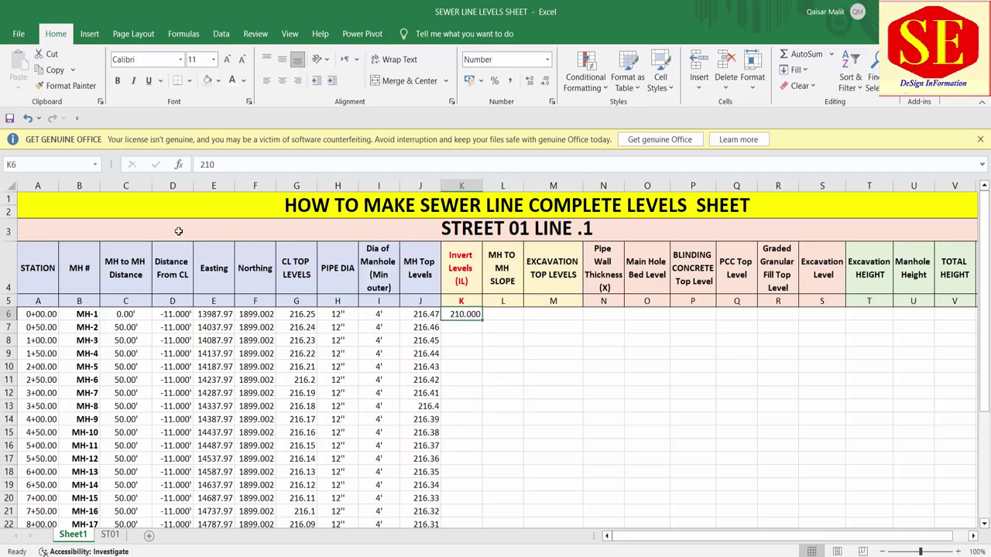
left_click(244, 81)
left_click(242, 250)
left_click(117, 81)
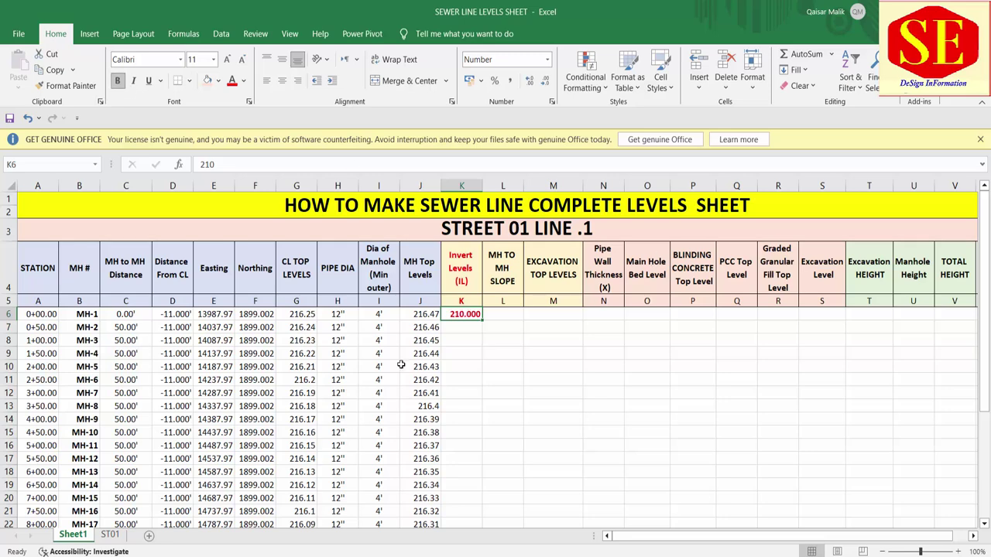
left_click(473, 324)
left_click(464, 316)
left_click(503, 315)
Read the 12" RCC pipe slope S = 0.0009 from the drawing's slope table
key("alt+Tab")
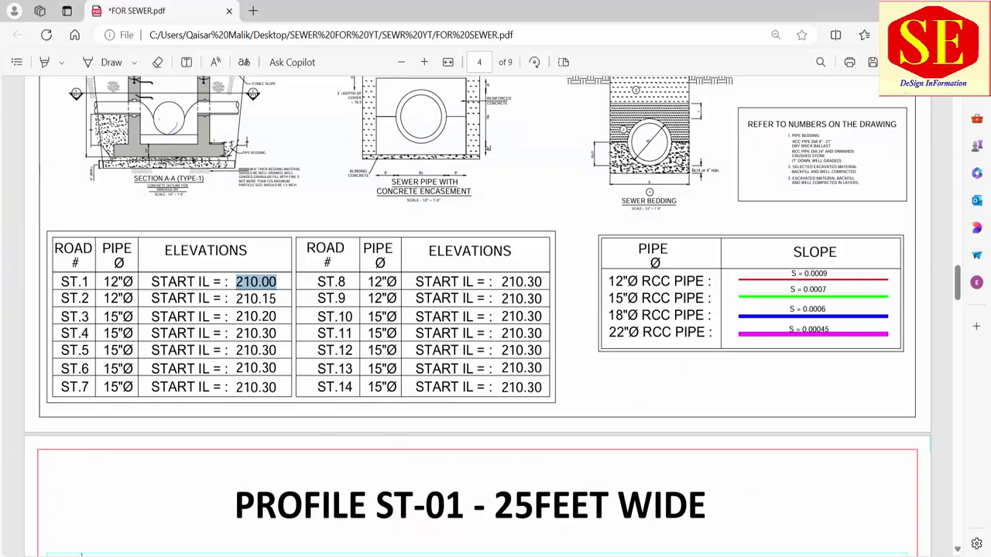
left_click(261, 288)
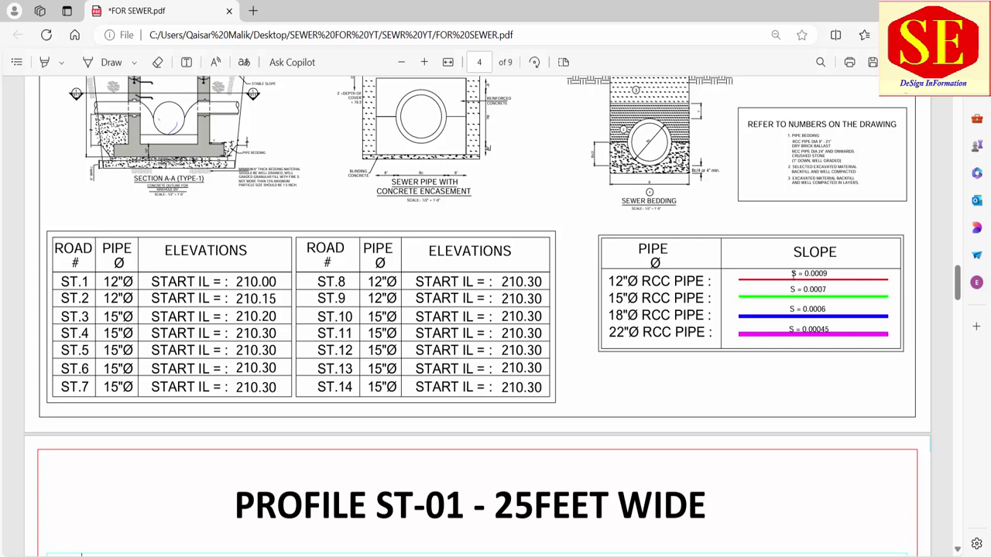
mouse_move(808, 273)
left_mouse_down()
mouse_move(827, 274)
mouse_move(821, 282)
left_mouse_up()
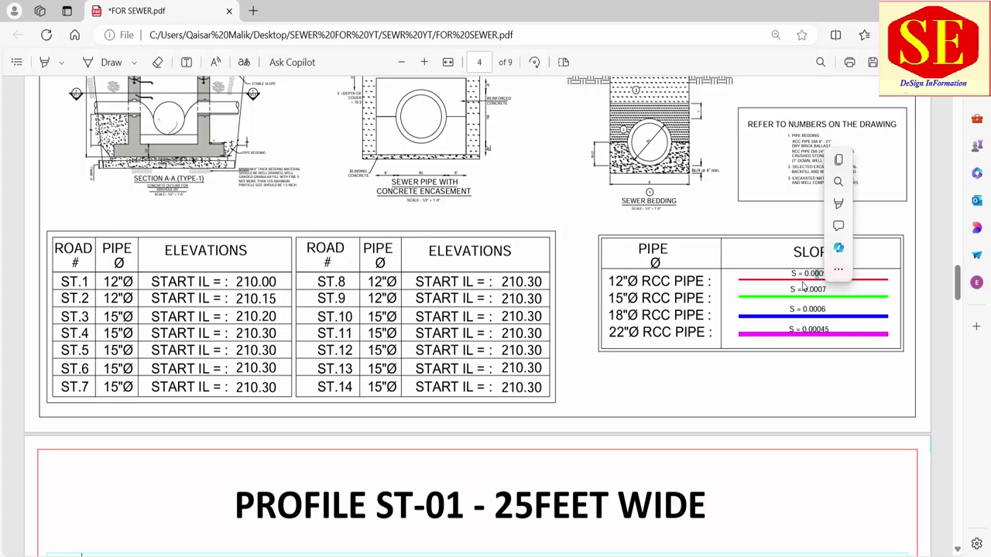
left_click(827, 291)
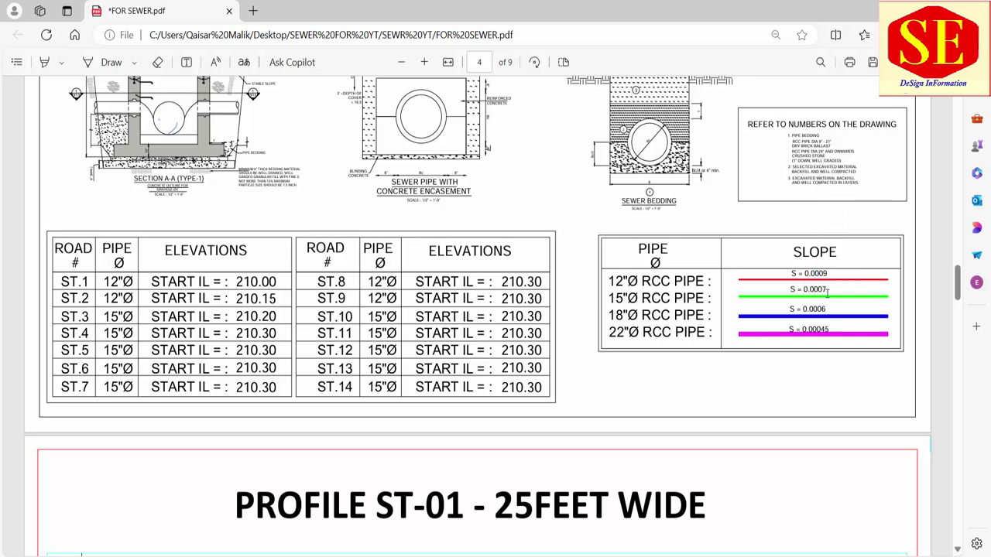
key("alt+Tab")
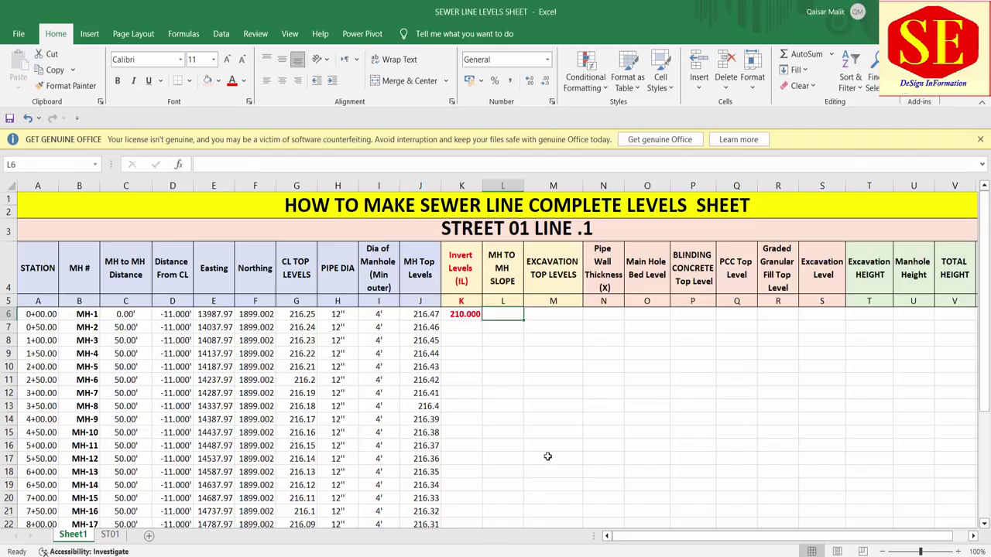
Leave MH-1's slope at 0, enter -0.0009 in L7 and fill it down to L28
type("-")
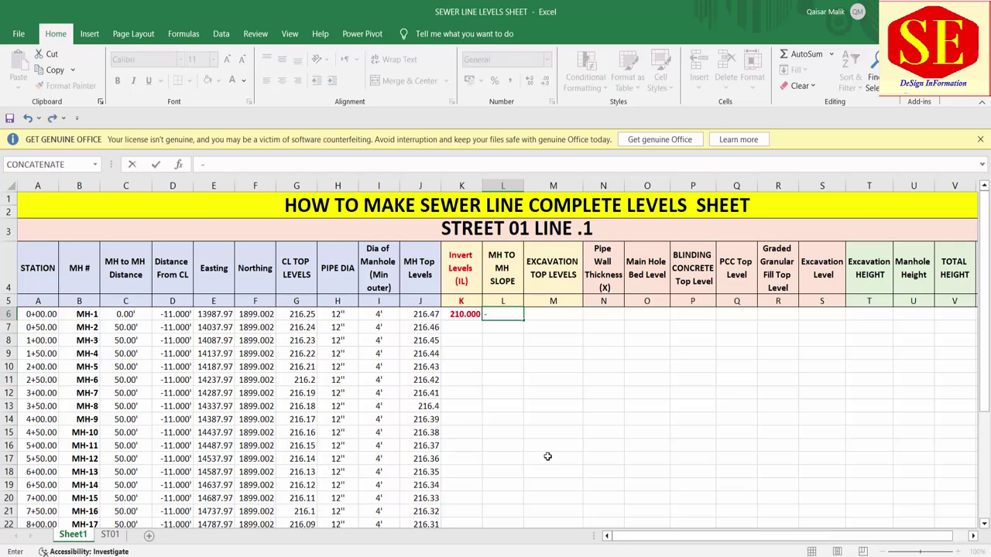
key("BackSpace")
type("0")
key("Return")
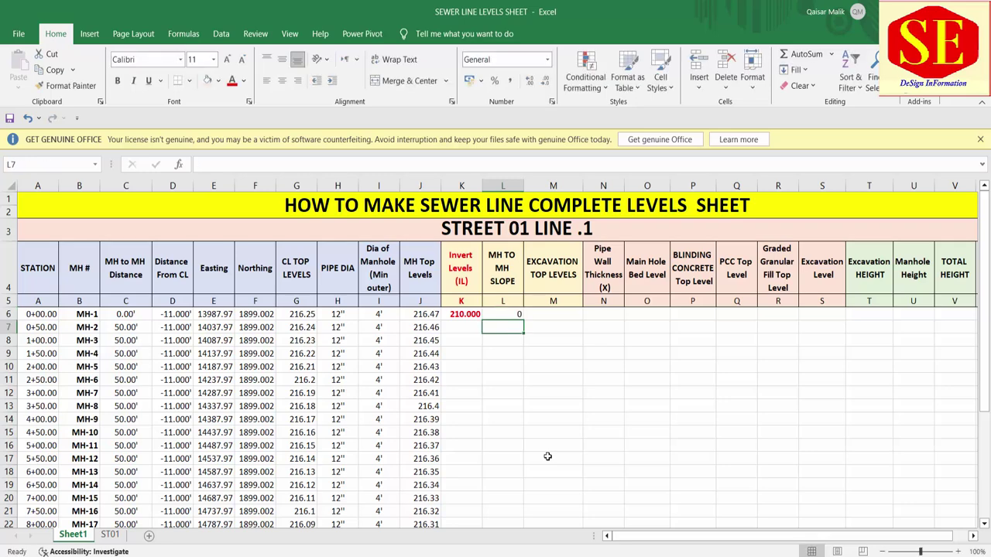
type("-0.0")
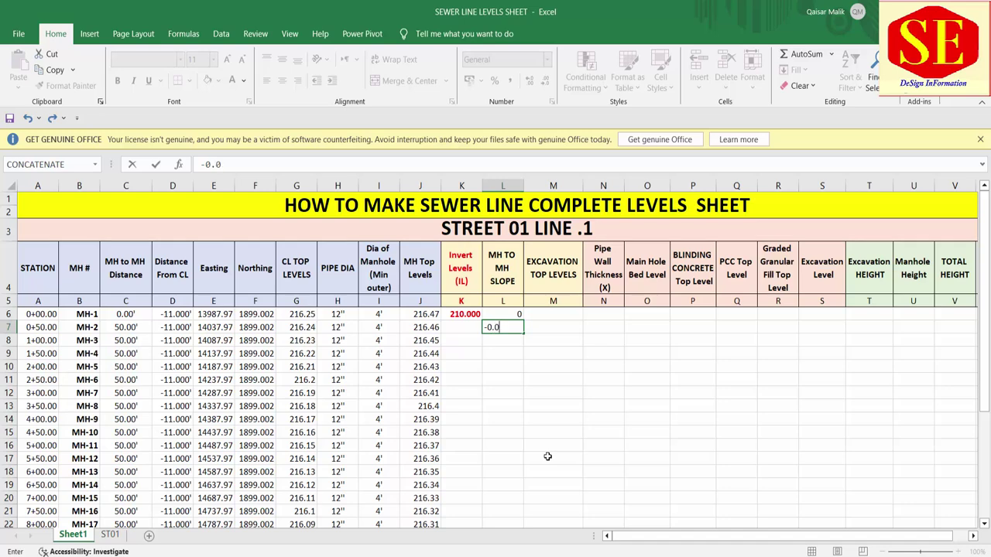
type("009")
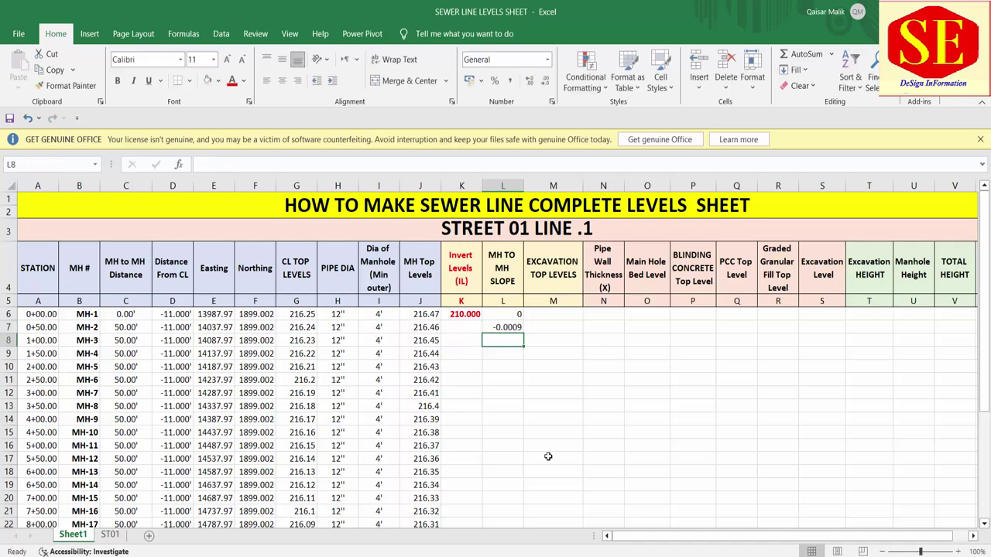
left_click(520, 330)
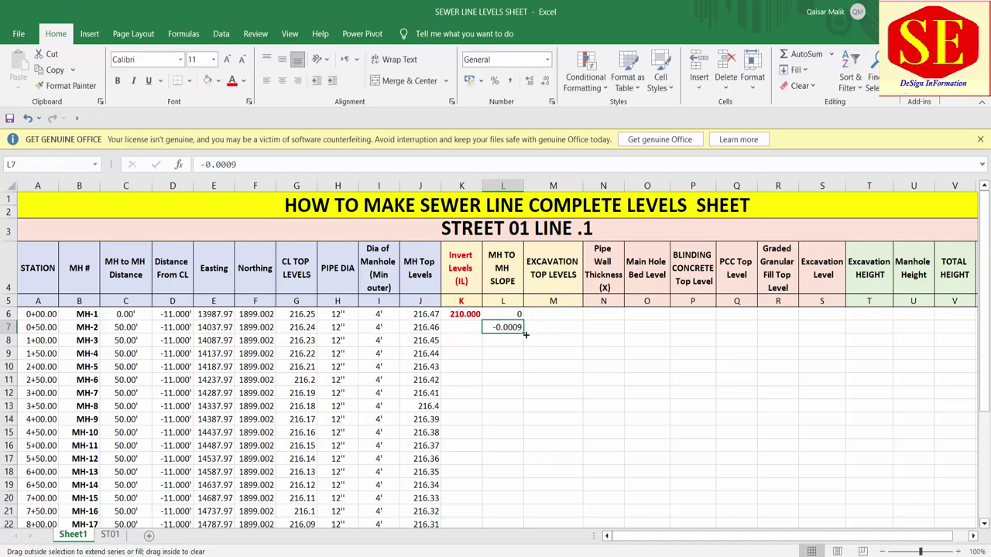
mouse_move(524, 335)
left_mouse_down()
mouse_move(525, 531)
mouse_move(518, 504)
left_mouse_up()
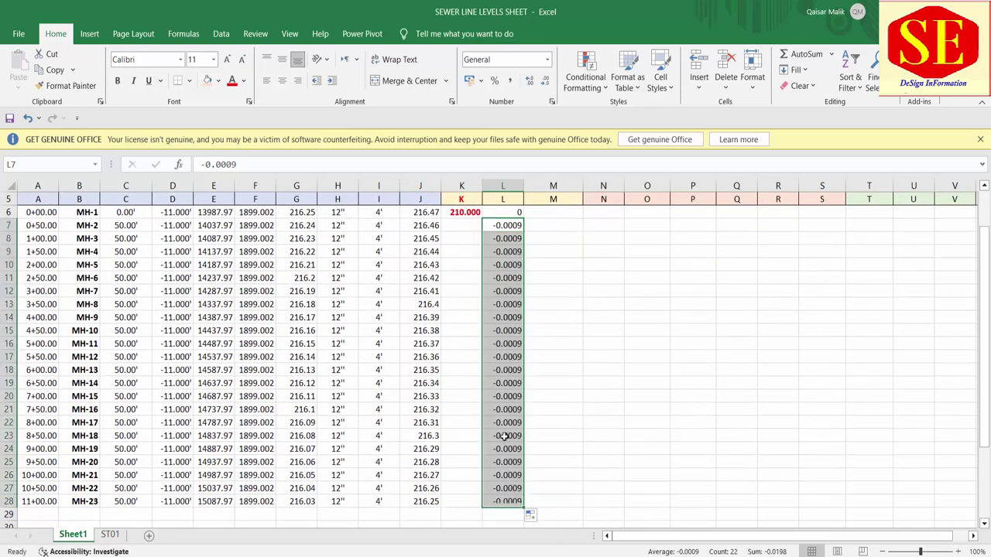
scroll(503, 335, "up", 2)
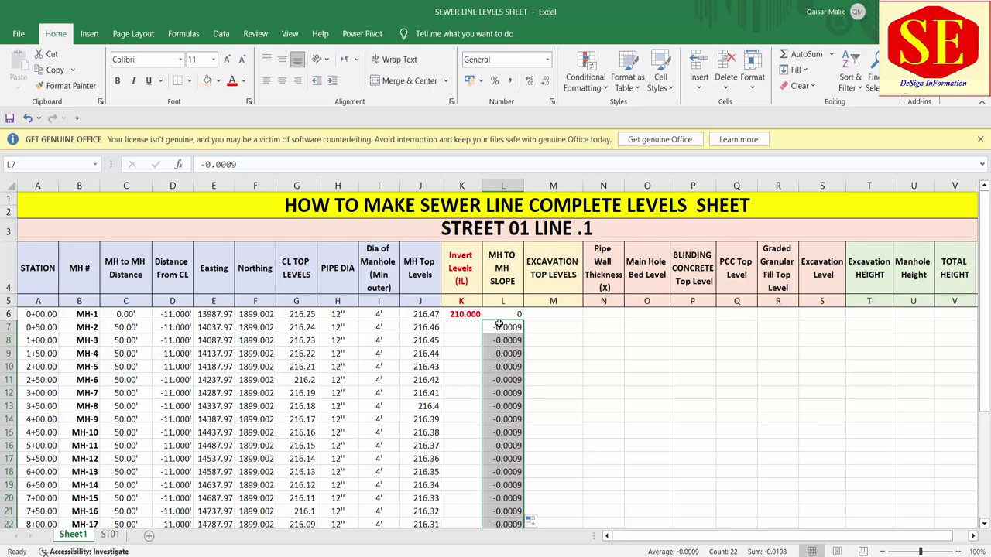
left_click(466, 325)
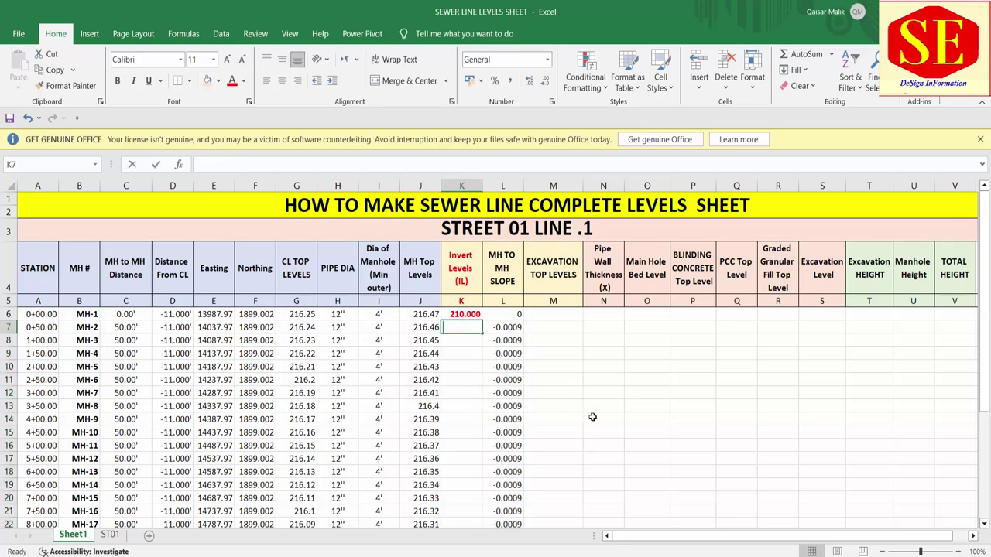
Build K7's invert formula =K6+((L7*(A7-A6))), accepting Excel's parenthesis correction
type("=")
left_click(467, 315)
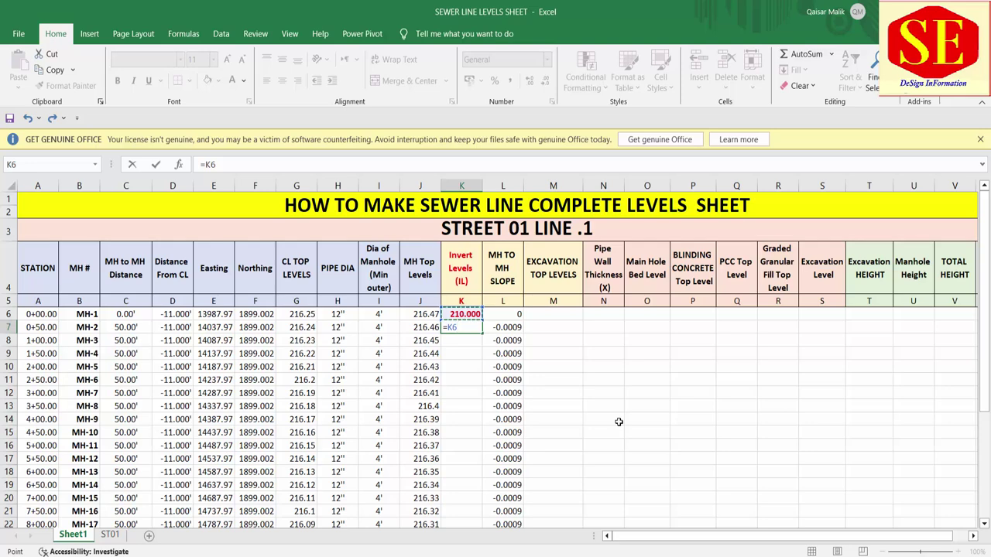
type("+((")
left_click(512, 329)
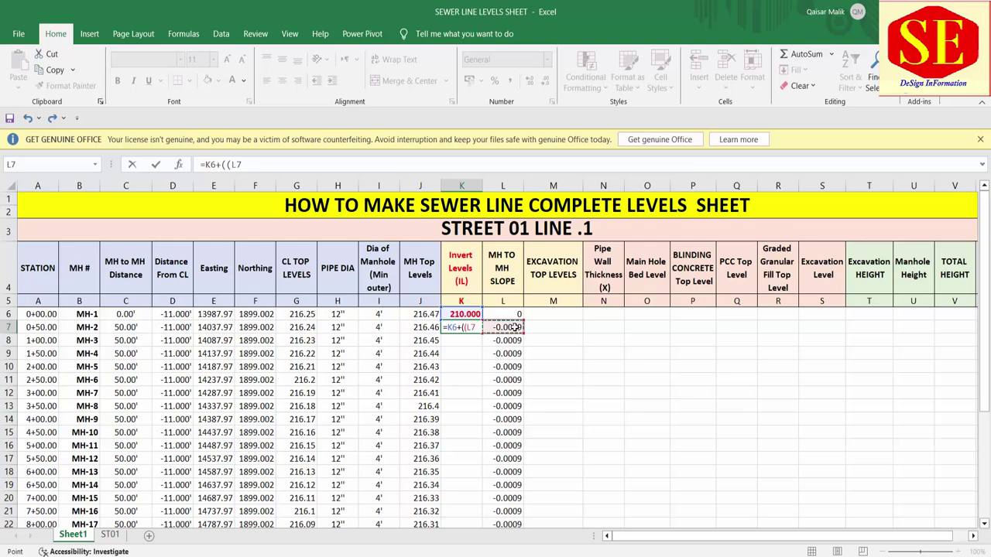
type("*")
type("(")
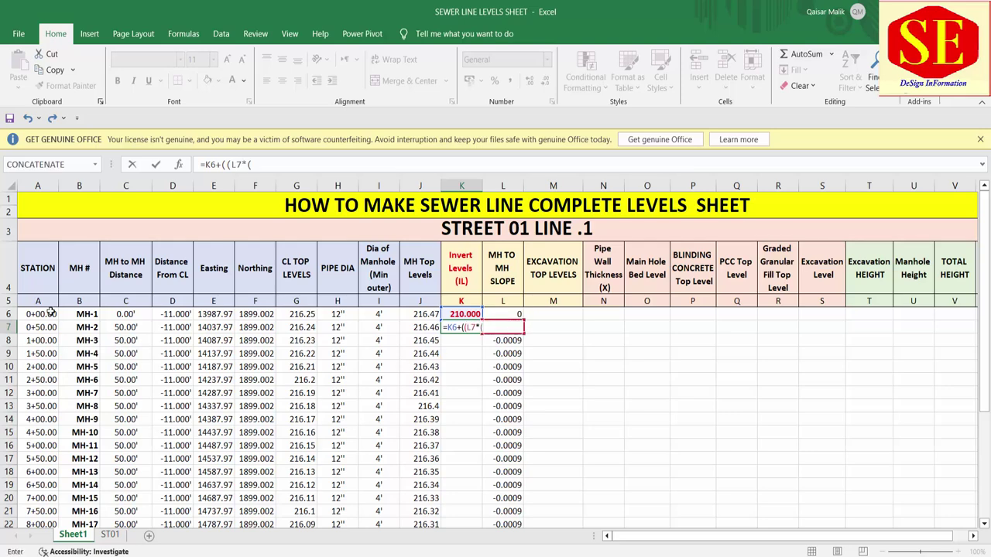
left_click(38, 328)
type("-")
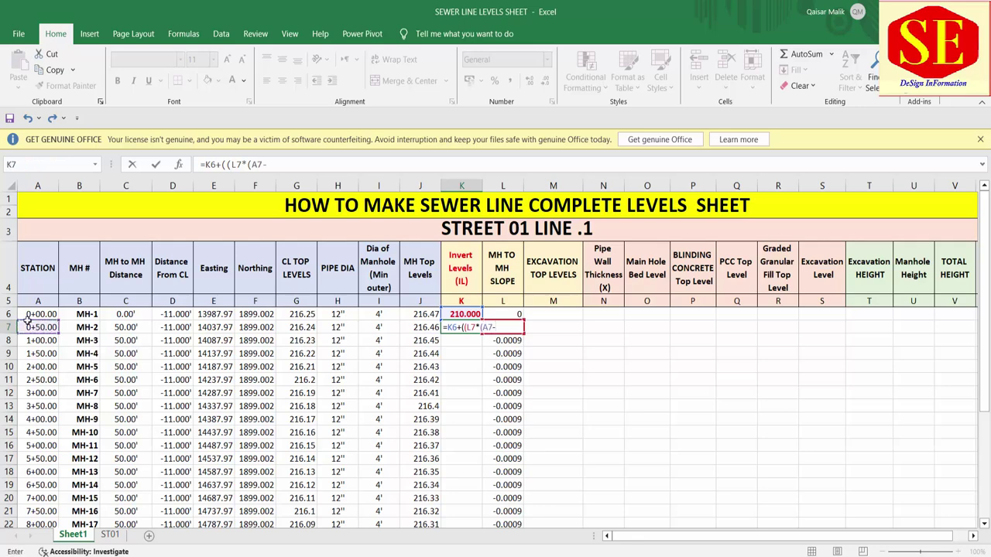
left_click(34, 312)
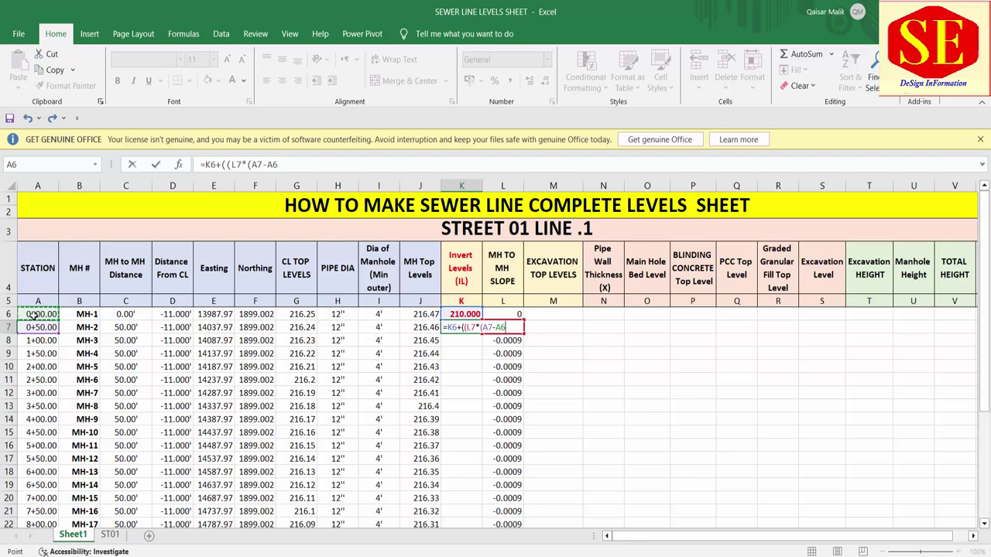
type(")")
key("Return")
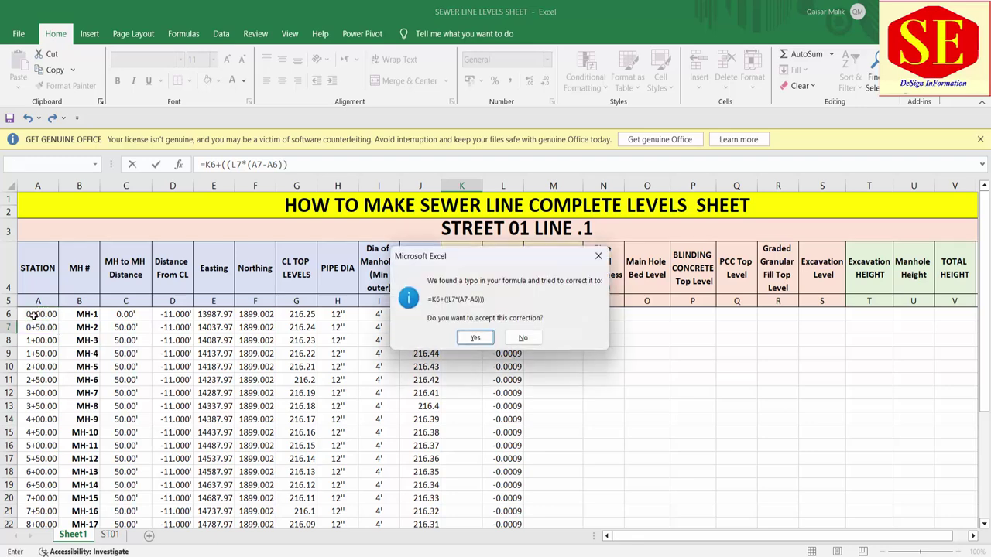
left_click(476, 337)
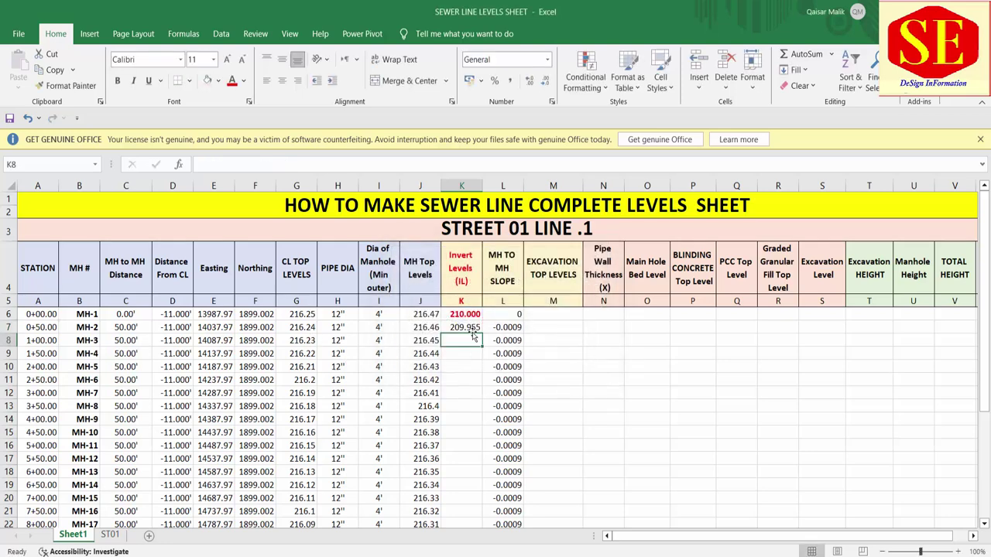
Re-confirm K7's formula and check it gives 209.955 below MH-1's 210.000
double_click(474, 328)
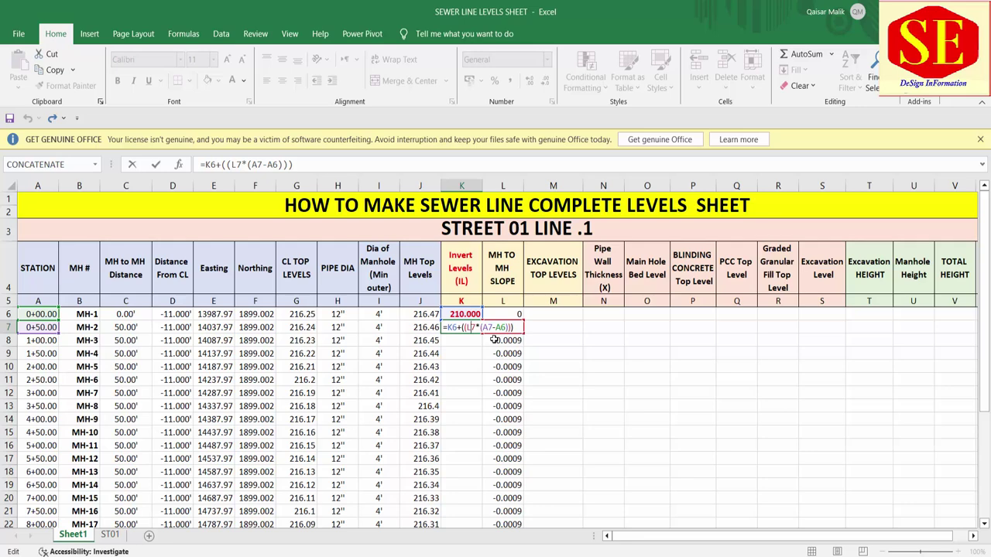
key("Return")
left_click(470, 327)
left_click(469, 315)
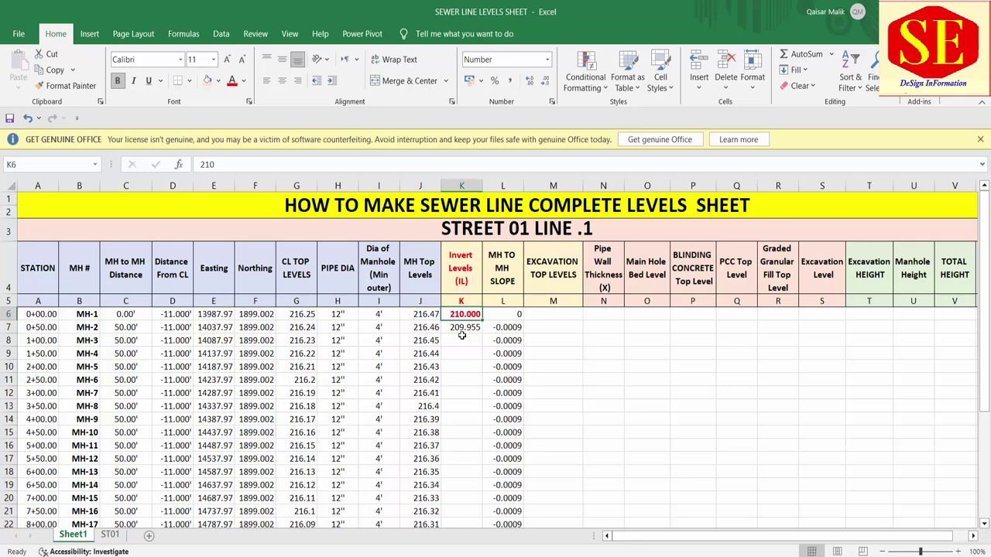
left_click(472, 329)
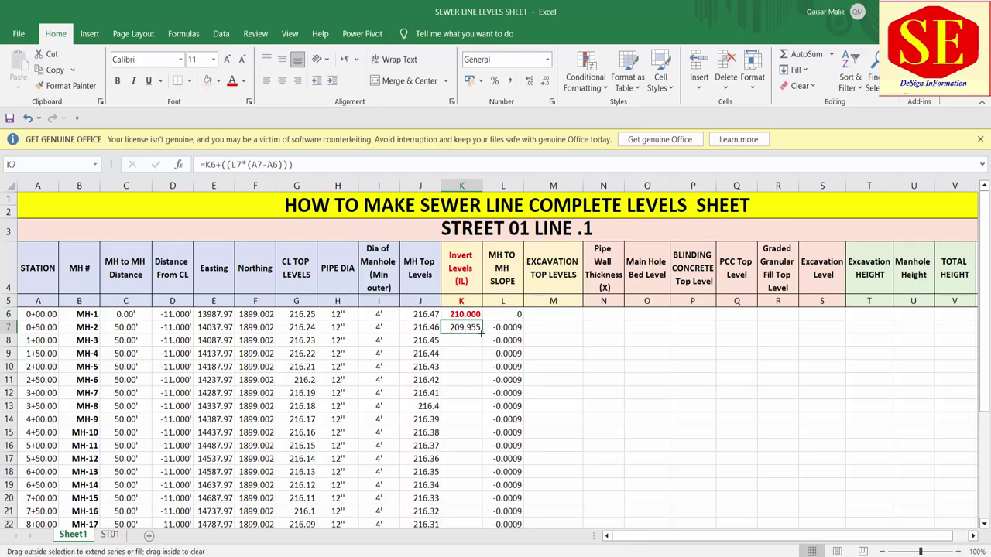
Fill K7's invert formula down to MH-23 and format the levels bold red with three decimals
double_click(482, 333)
scroll(510, 371, "down", 4)
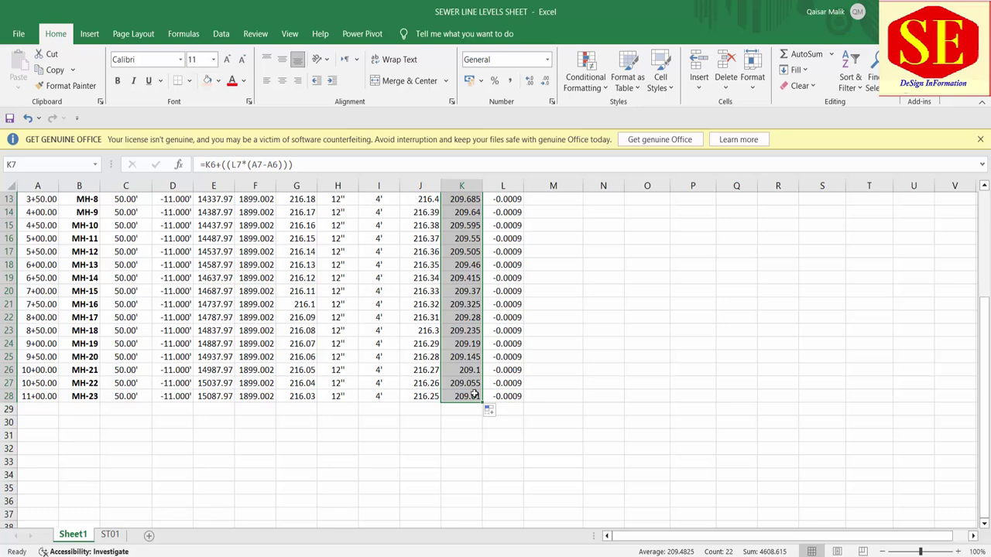
scroll(610, 380, "up", 4)
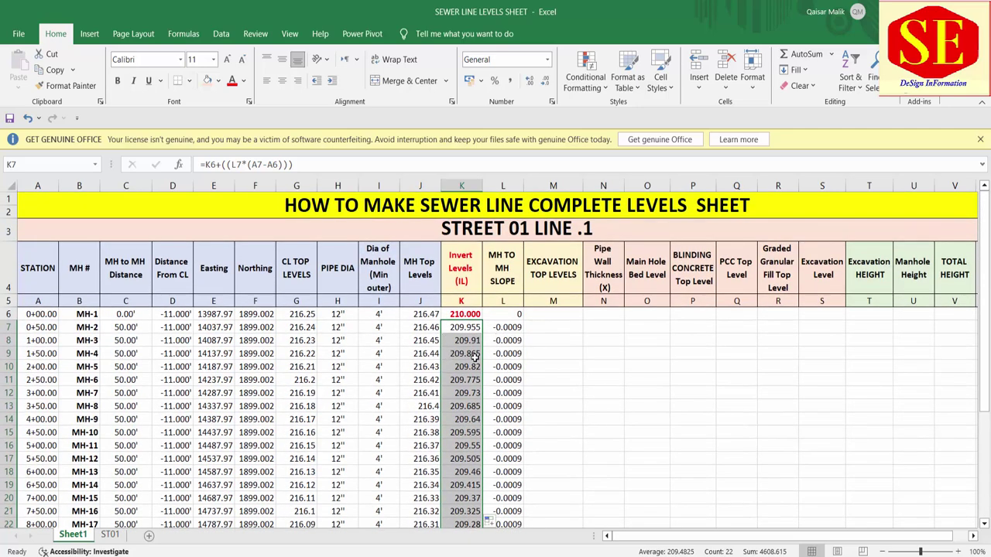
left_click(545, 82)
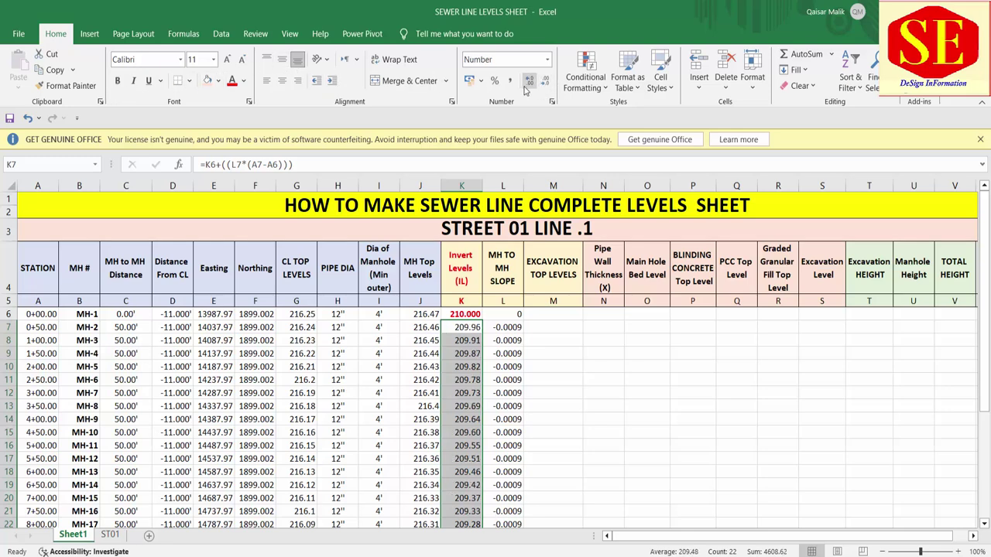
left_click(526, 87)
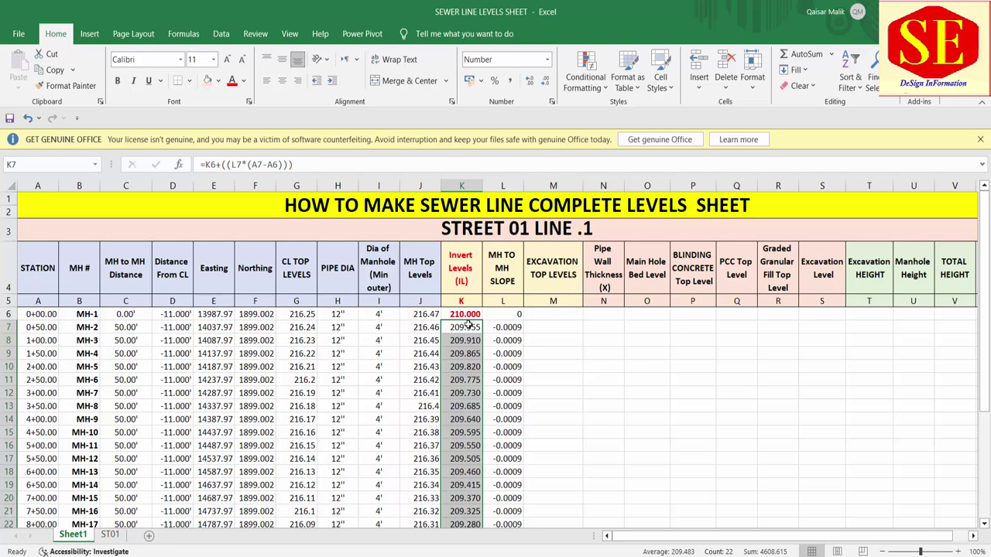
left_click(233, 81)
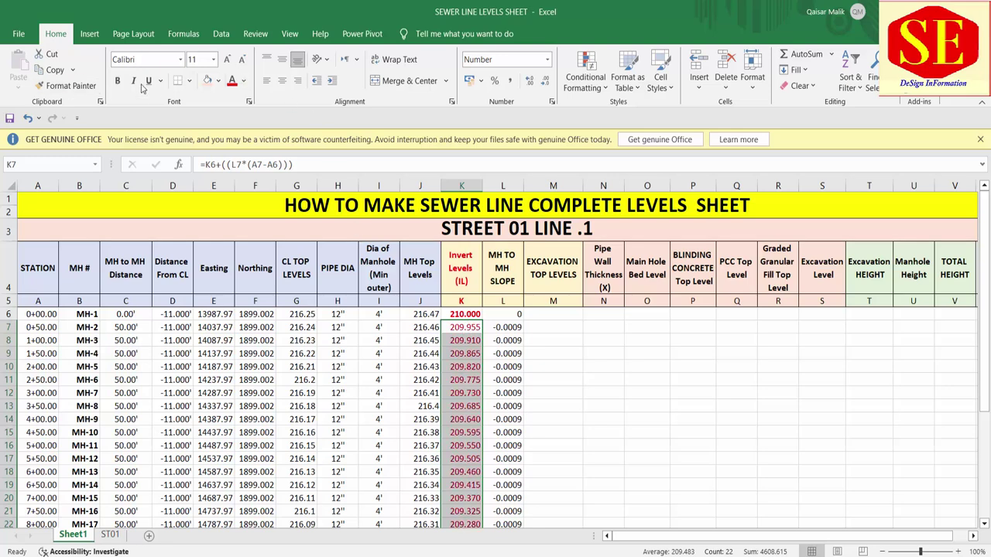
left_click(117, 80)
left_click(629, 340)
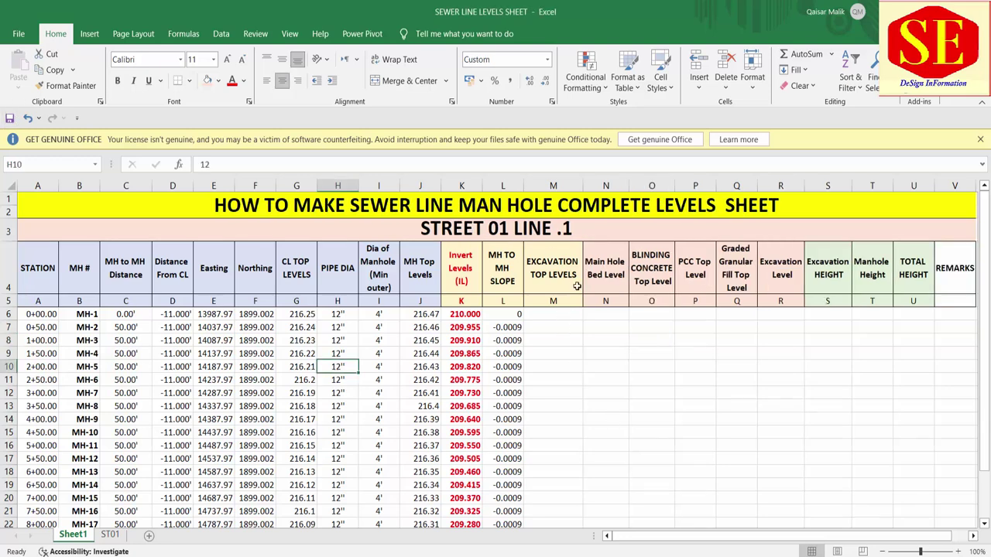
left_click_drag(577, 286, 567, 370)
left_click(559, 327)
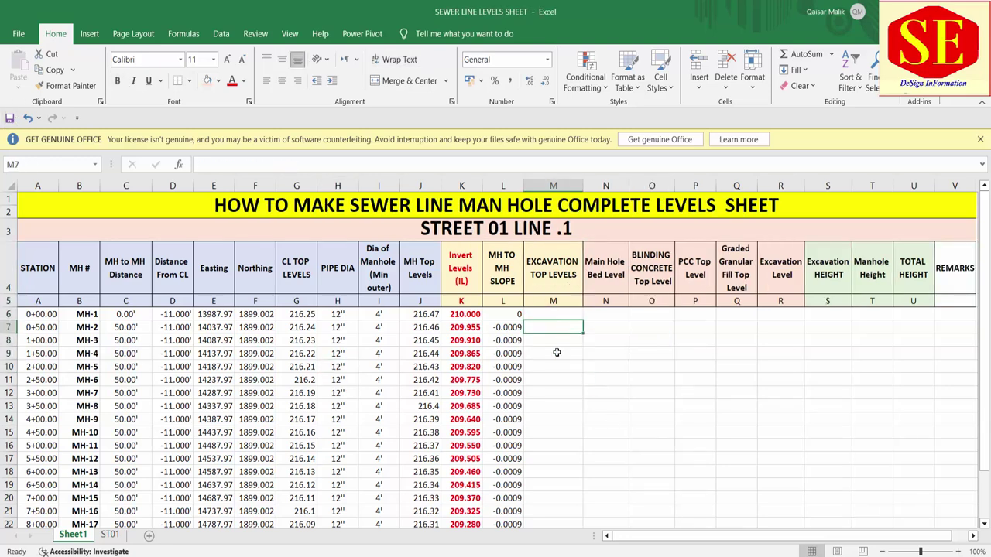
Scroll the sewer PDF to the Profile ST-01 chart and select the first NSL value
key("alt+Tab")
scroll(507, 380, "up", 3)
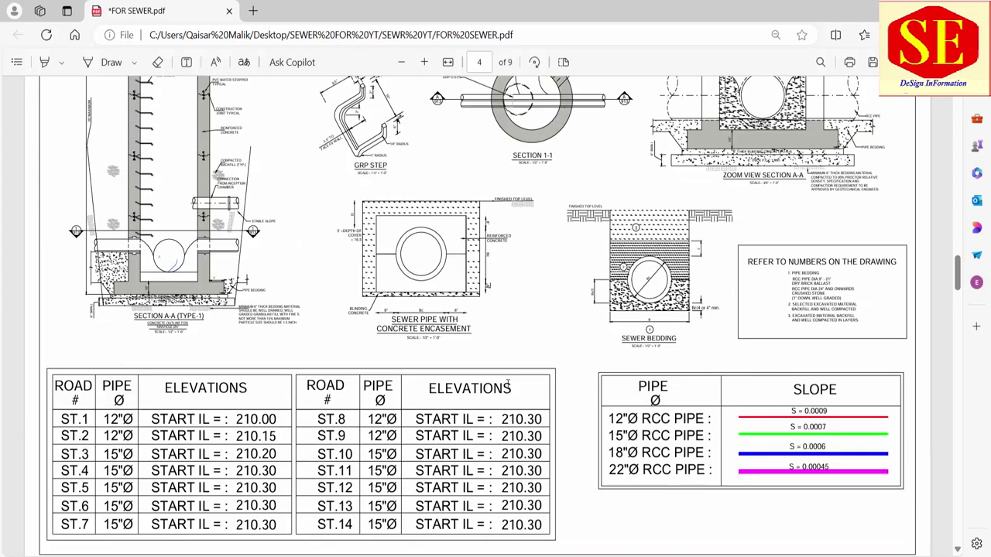
scroll(506, 380, "up", 1)
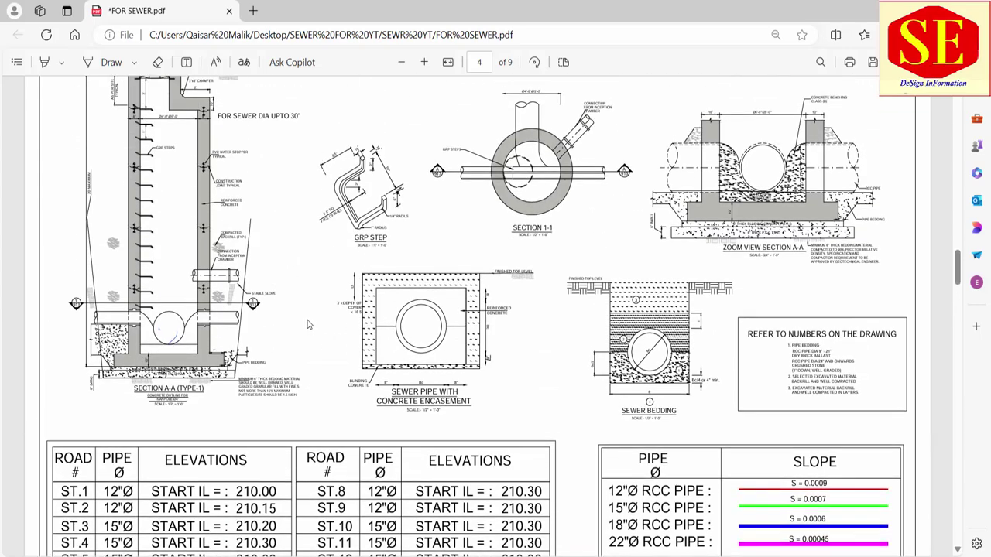
scroll(307, 323, "up", 3)
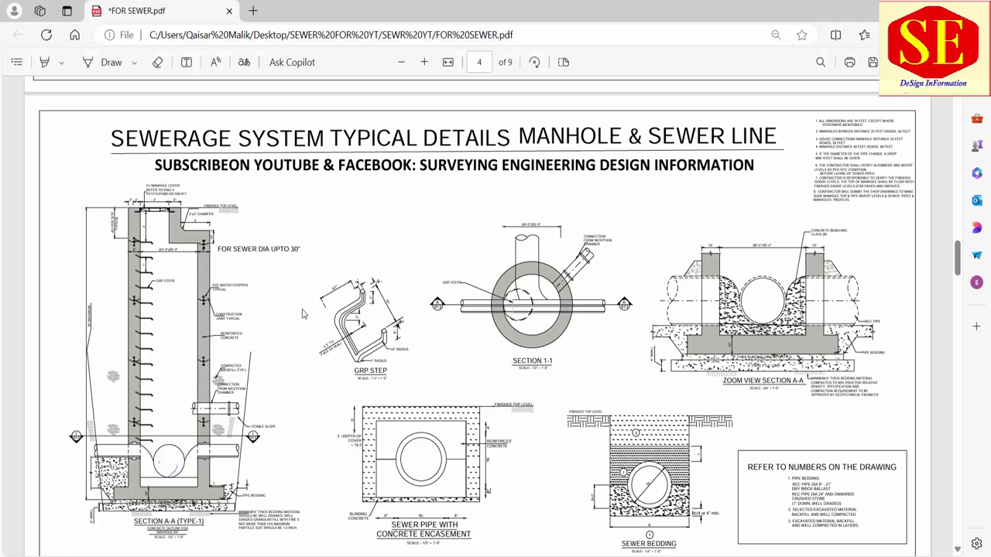
scroll(301, 310, "up", 7)
scroll(294, 302, "up", 3)
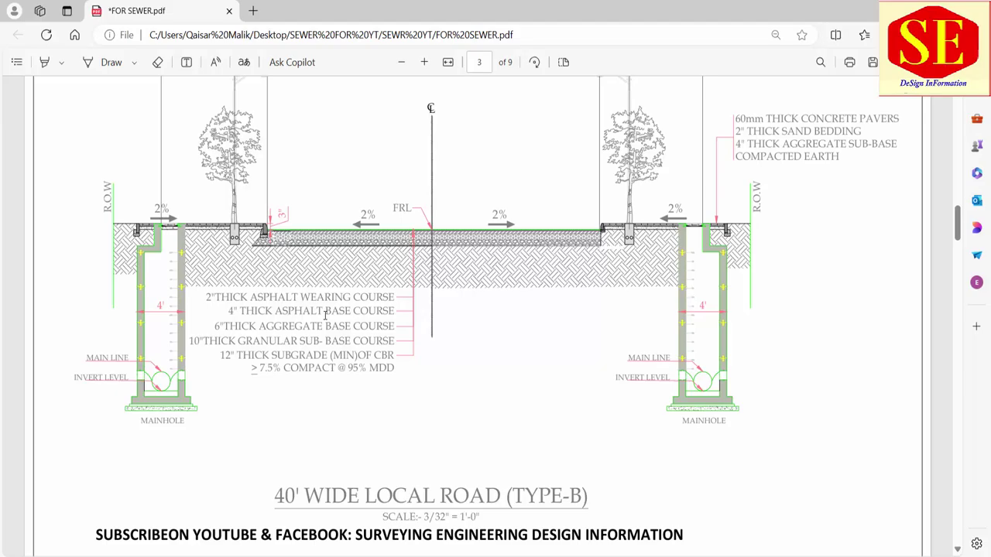
scroll(325, 313, "up", 4)
scroll(325, 314, "up", 2)
scroll(325, 314, "up", 2)
scroll(325, 314, "down", 10)
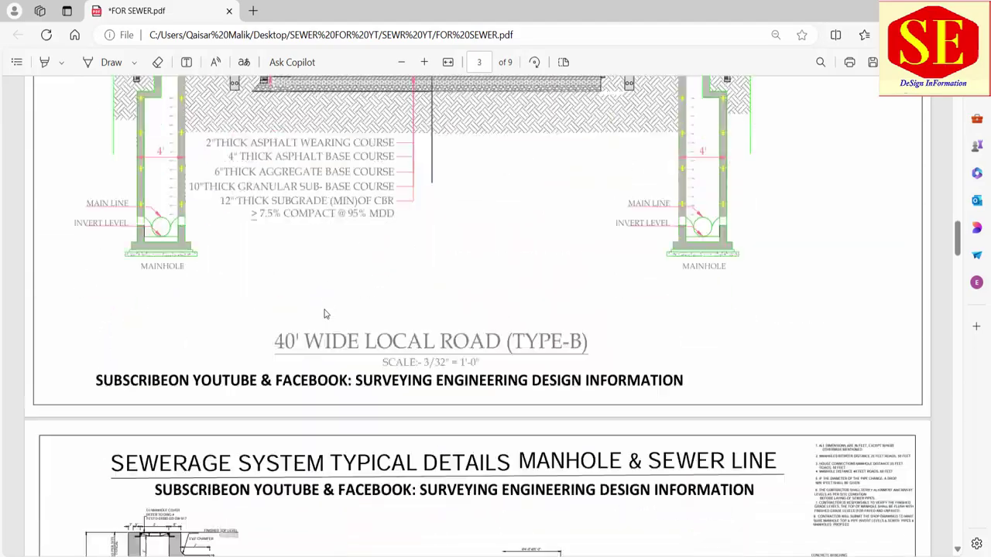
scroll(325, 313, "down", 5)
scroll(325, 313, "down", 2)
scroll(325, 313, "up", 5)
scroll(325, 313, "down", 9)
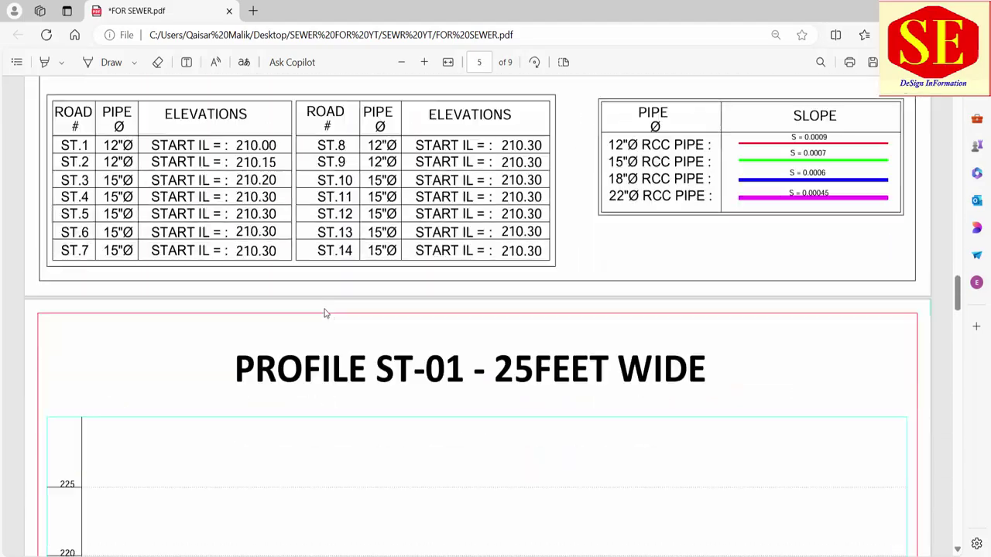
scroll(325, 314, "down", 5)
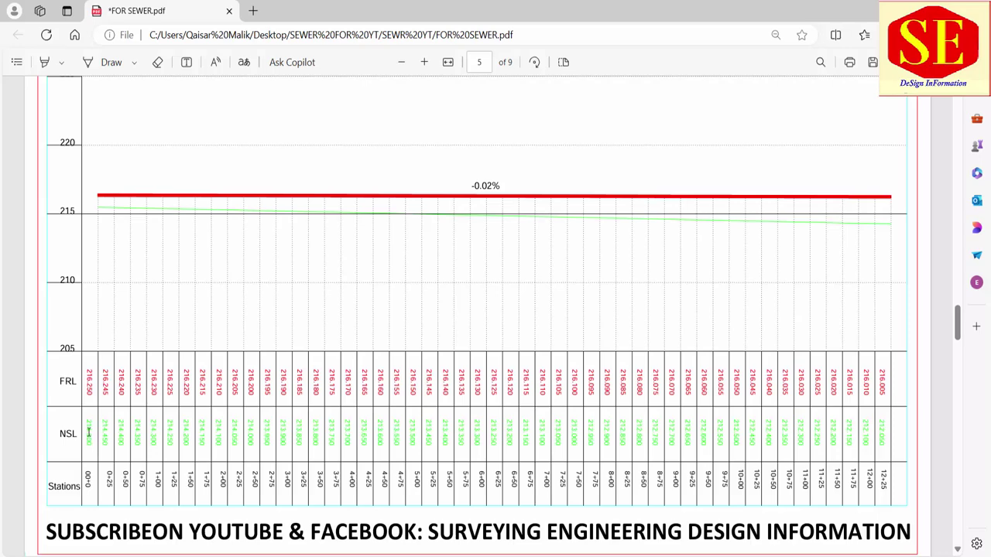
left_click_drag(94, 431, 96, 453)
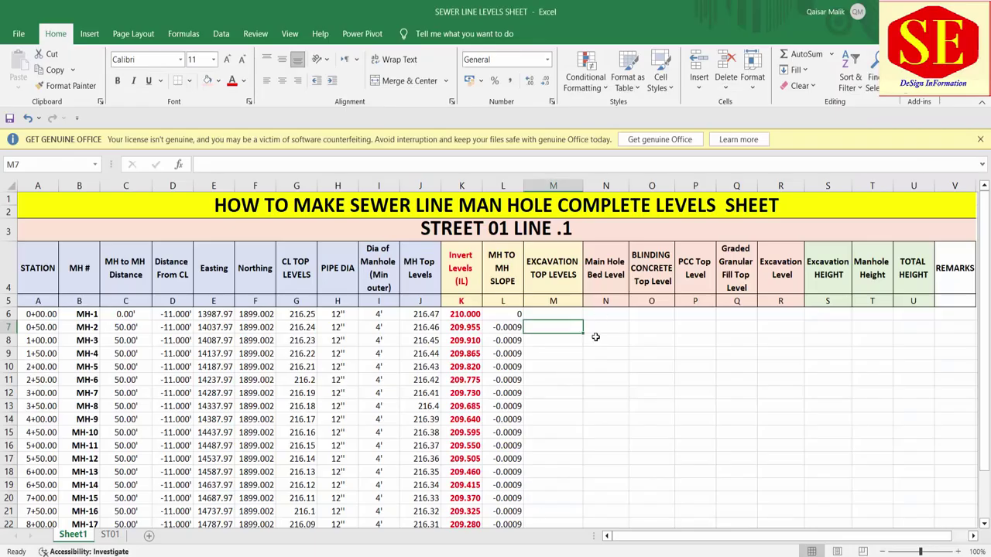
Enter 214.015 in M6, copy it down for every manhole, and centre the values
left_click(565, 313)
type("21")
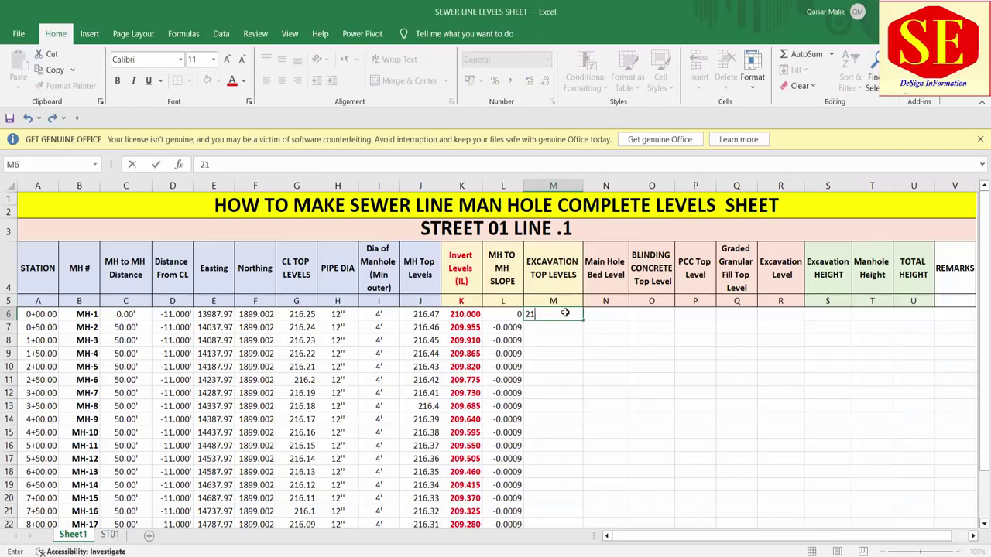
type("4.015")
key("Return")
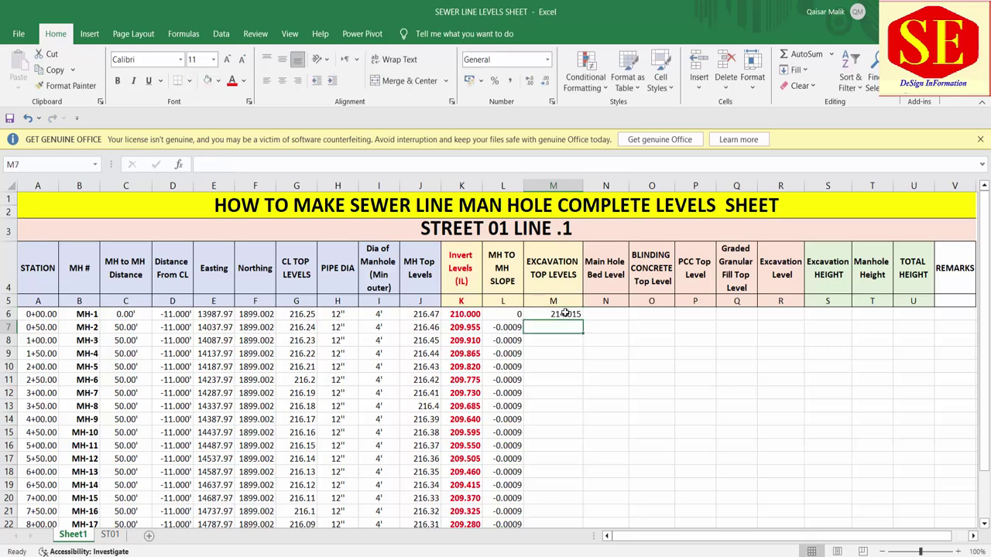
left_click(565, 313)
double_click(582, 319)
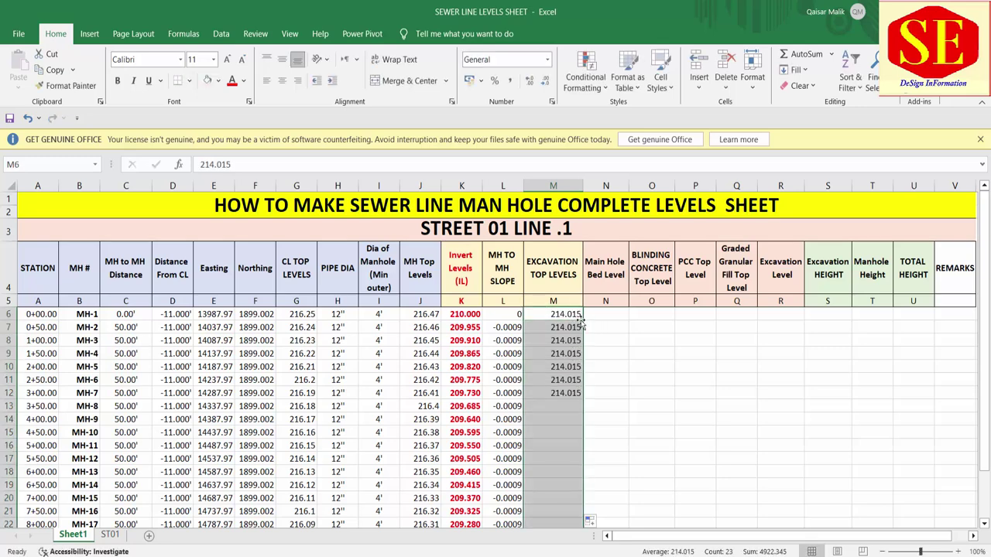
left_click(282, 81)
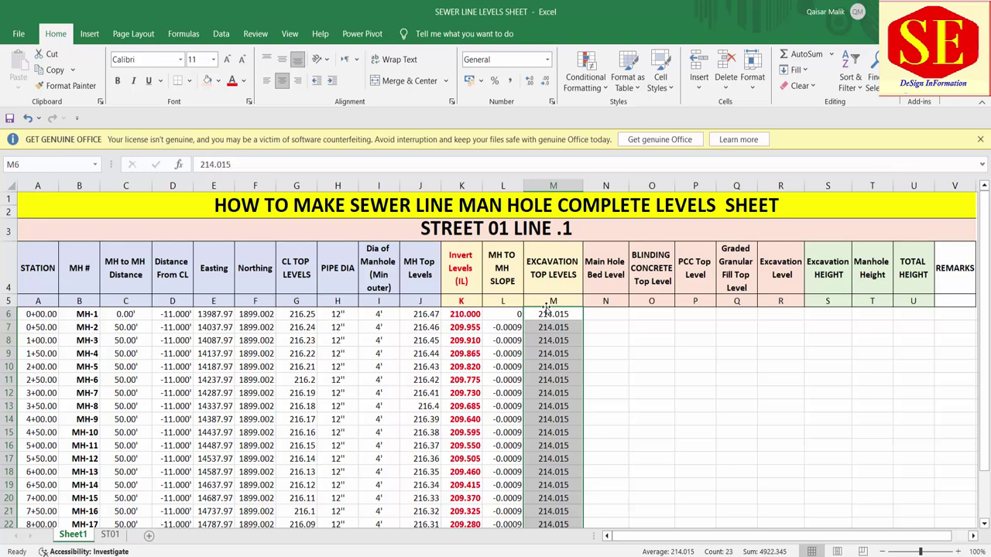
left_click(545, 366)
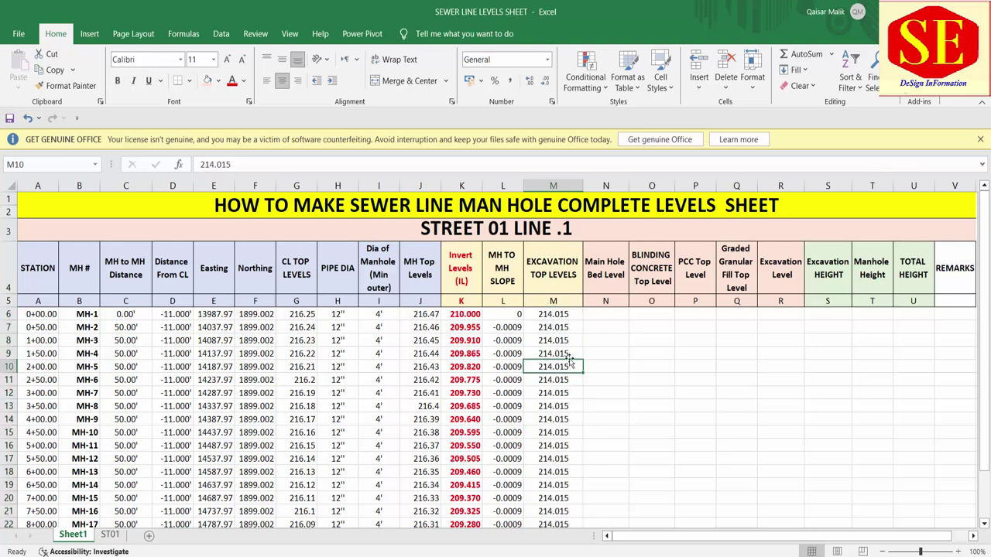
left_click(565, 261)
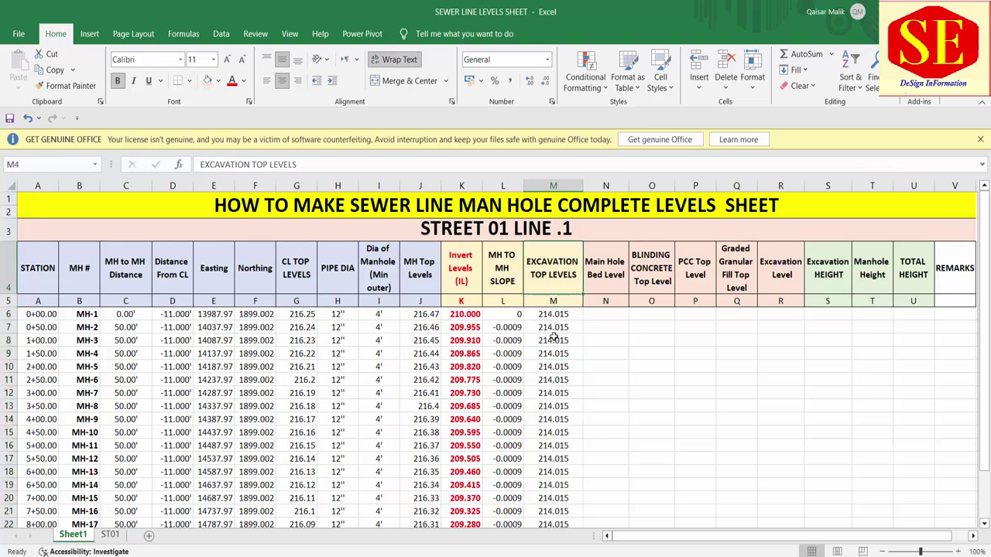
left_click(557, 338)
left_click(609, 316)
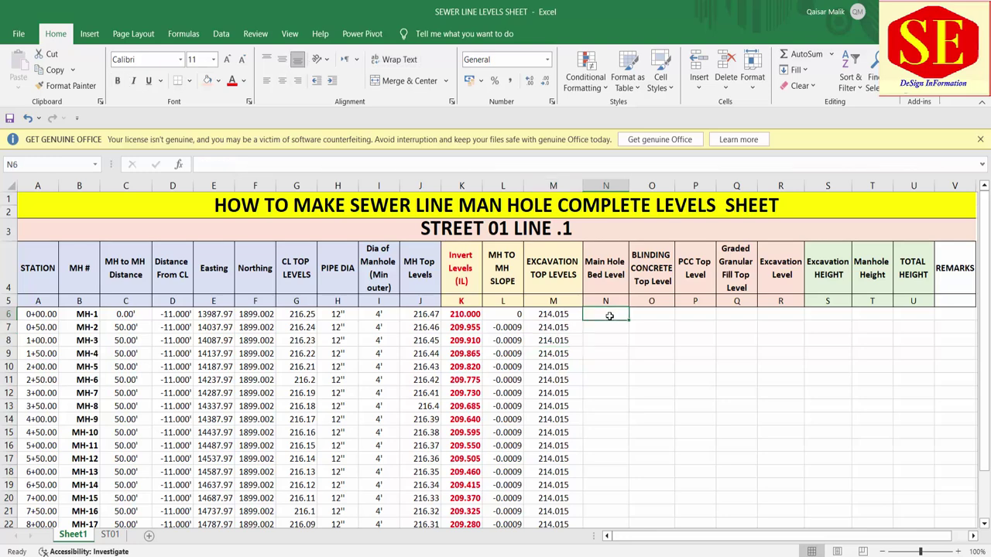
Bring the Section A-A manhole drawing into view in the sewer PDF
key("alt+Tab")
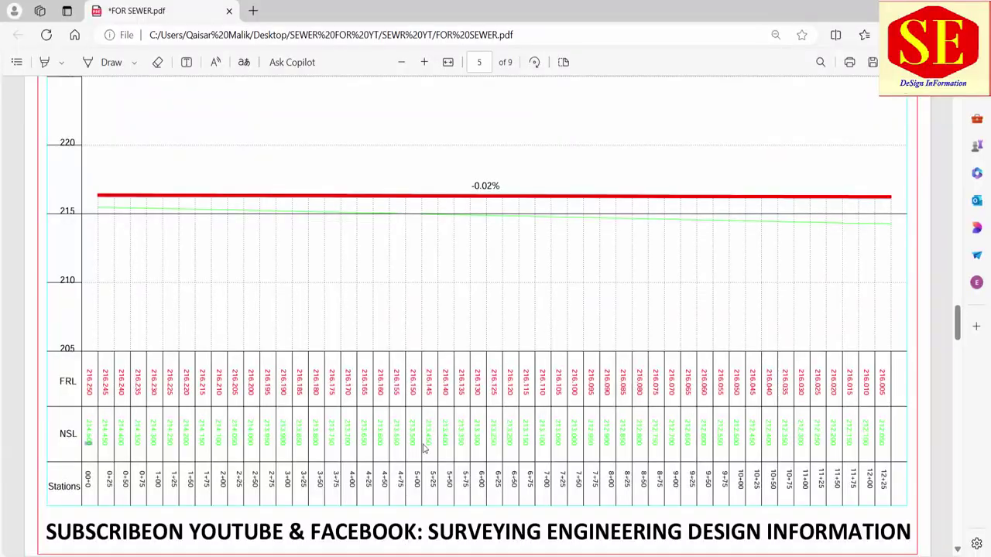
scroll(418, 410, "up", 4)
scroll(418, 410, "up", 6)
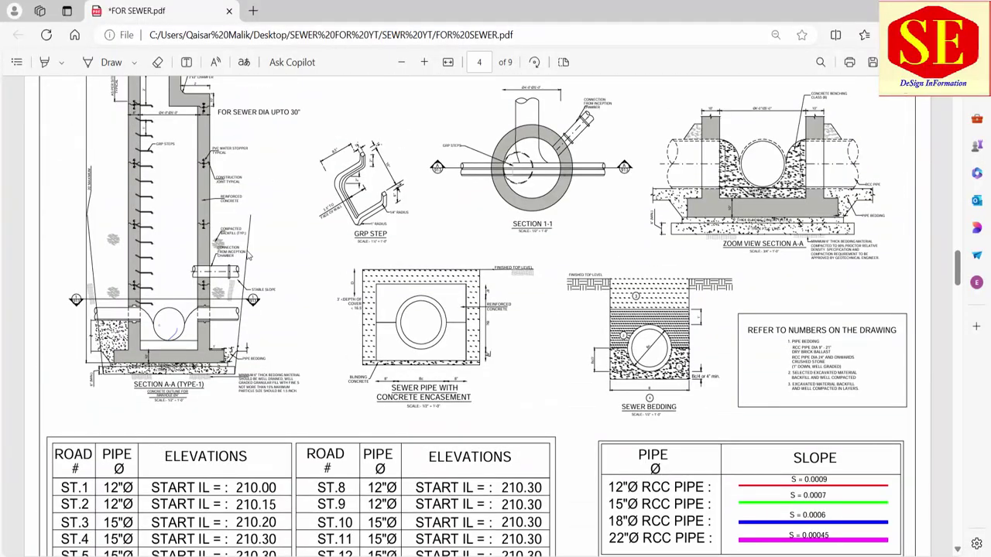
scroll(248, 255, "up", 4)
scroll(372, 333, "down", 3)
scroll(123, 460, "up", 5)
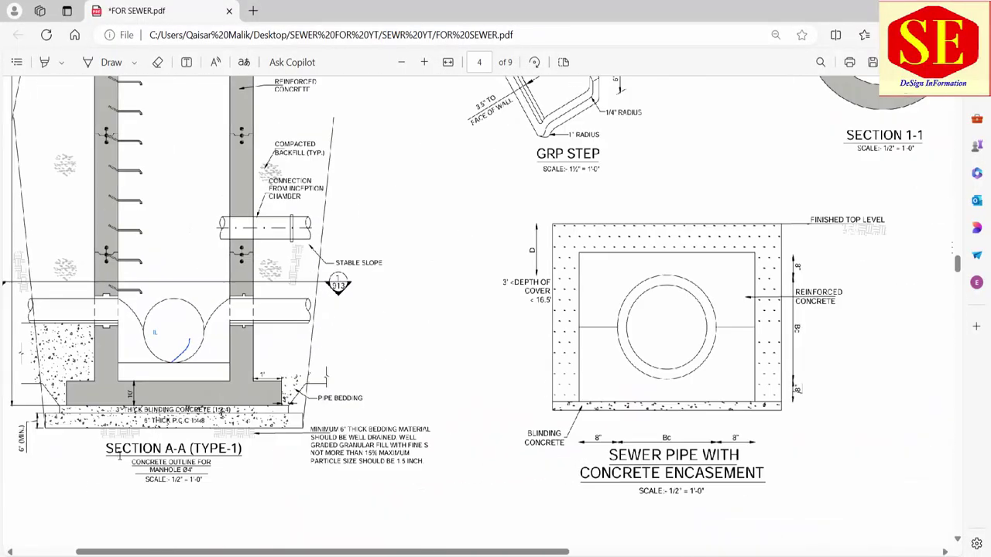
scroll(114, 454, "up", 3)
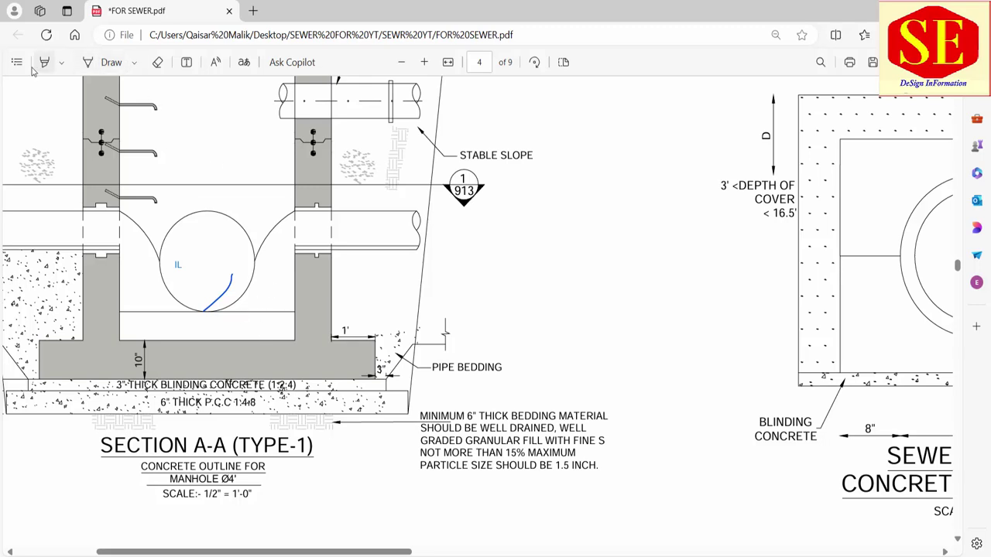
Add a 6" text note below the pipe invert in Section A-A
left_click(157, 62)
left_click(186, 62)
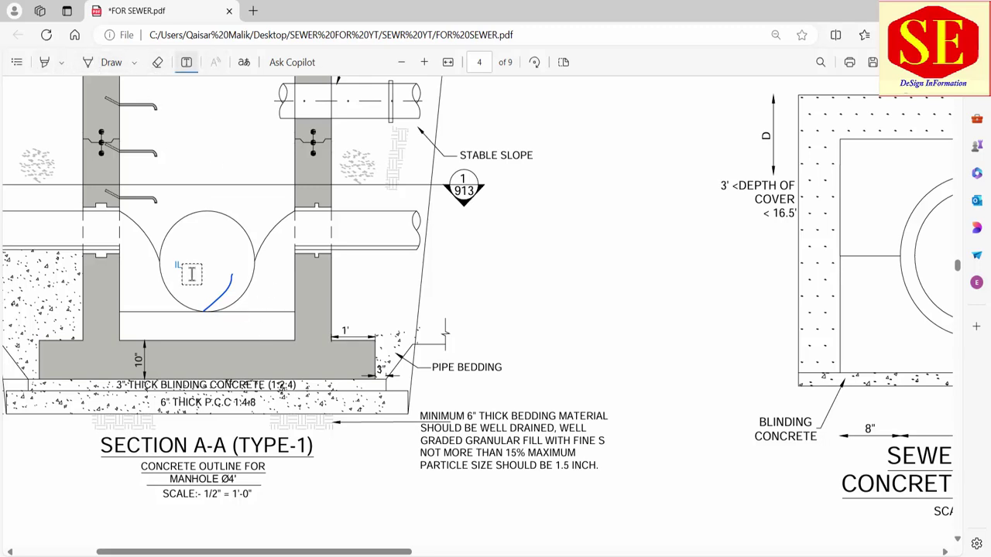
left_click(208, 328)
type("6")
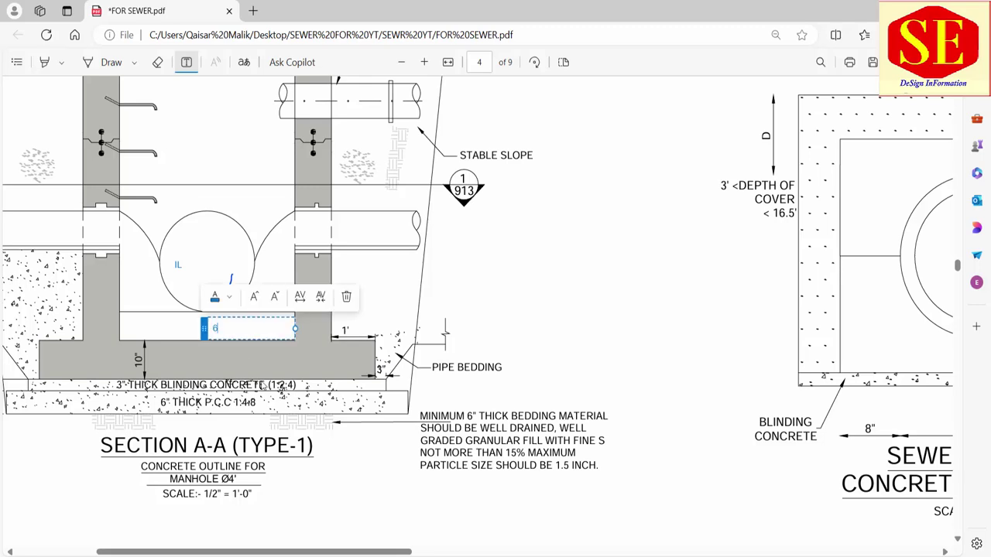
left_click(283, 484)
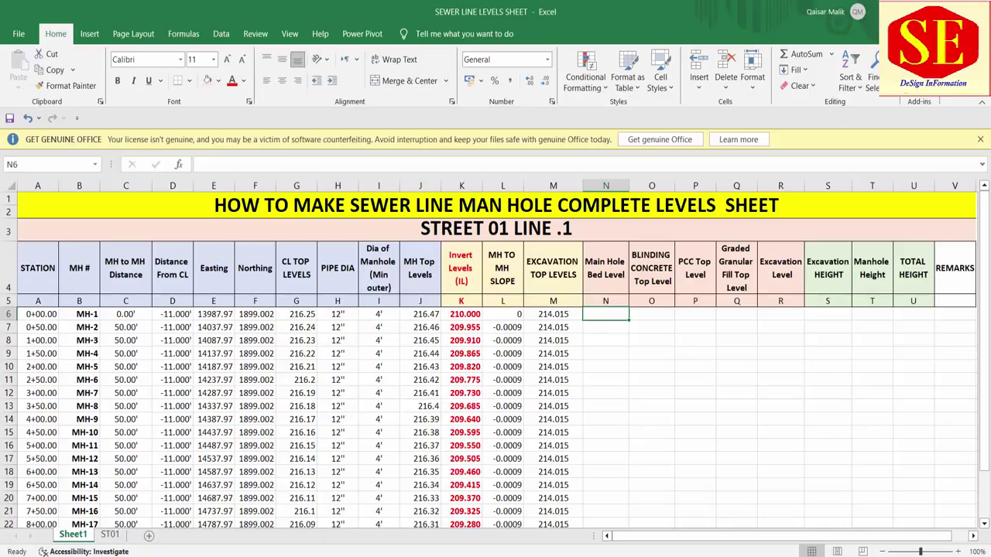
Label the Main Hole Bed Level column N=(K-6")
left_click(616, 302)
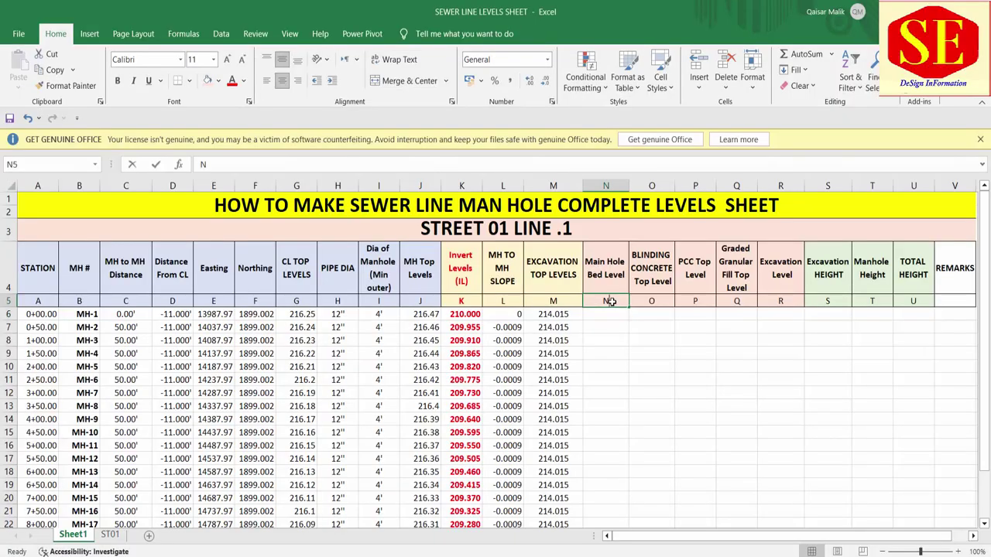
type("N=(")
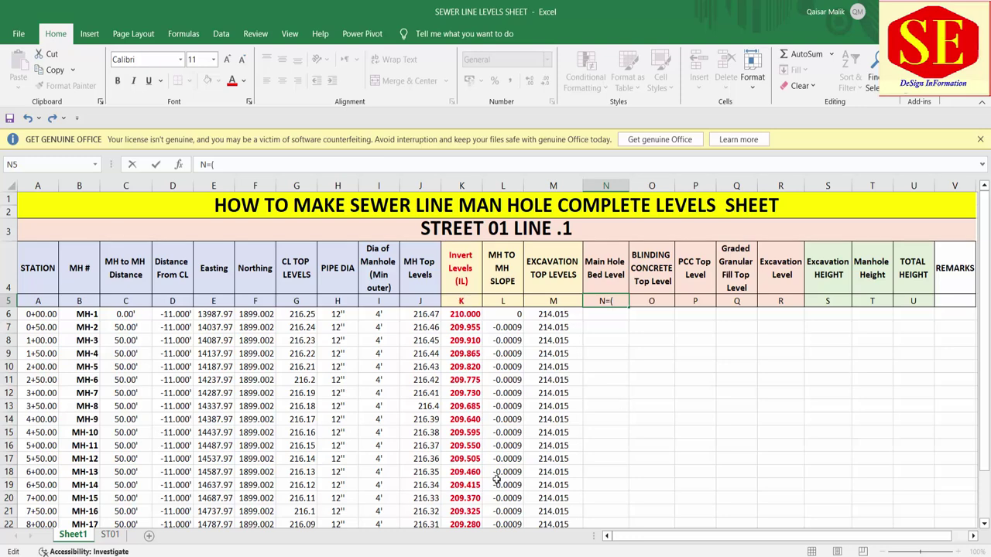
type("K")
type("-")
type(".5")
type("0")
key("BackSpace")
key("BackSpace")
key("BackSpace")
type("6")
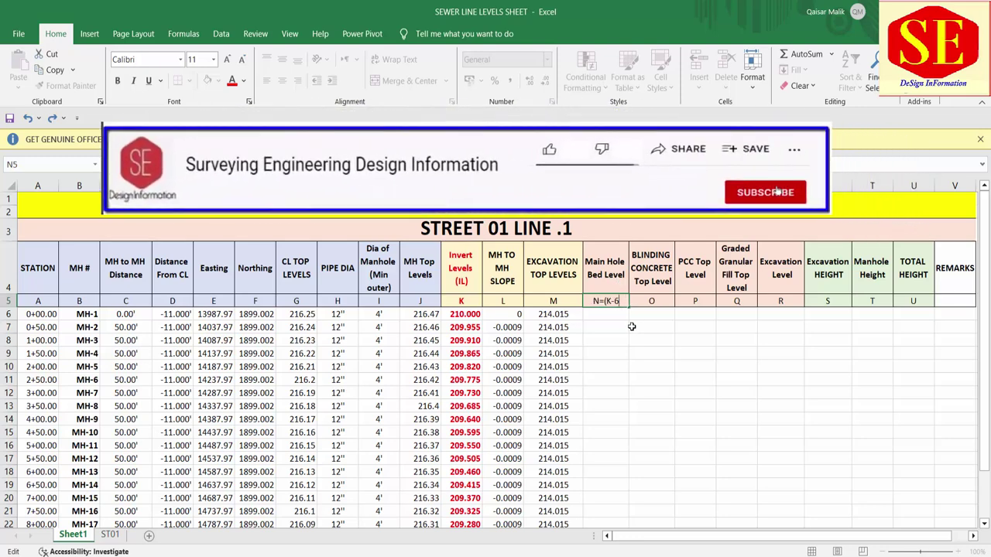
type("\"")
type(")")
key("Return")
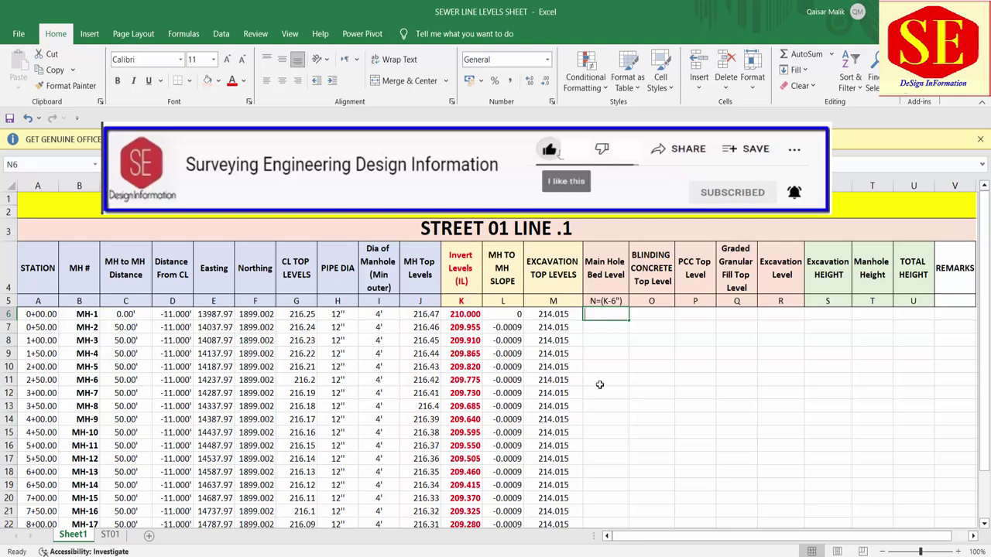
Enter the bed level formula =K6-(6/12) in N6 and fill it down to MH-23
type("=")
left_click(467, 315)
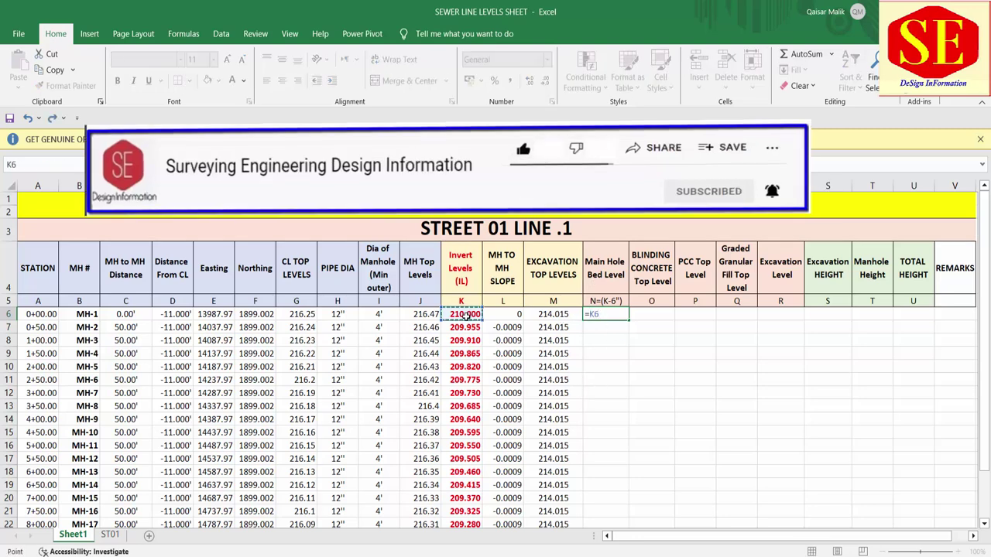
type("-(6/12")
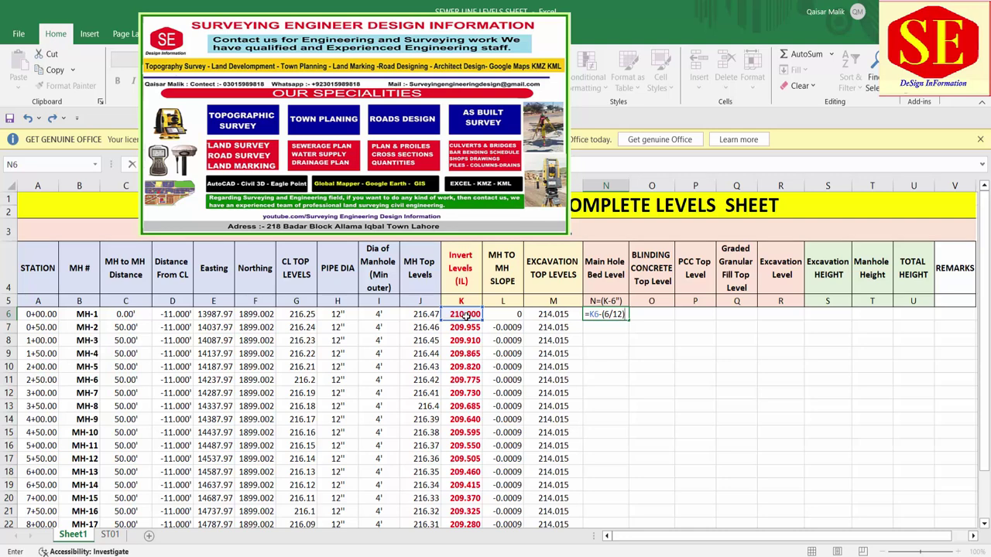
key("Return")
left_click(618, 314)
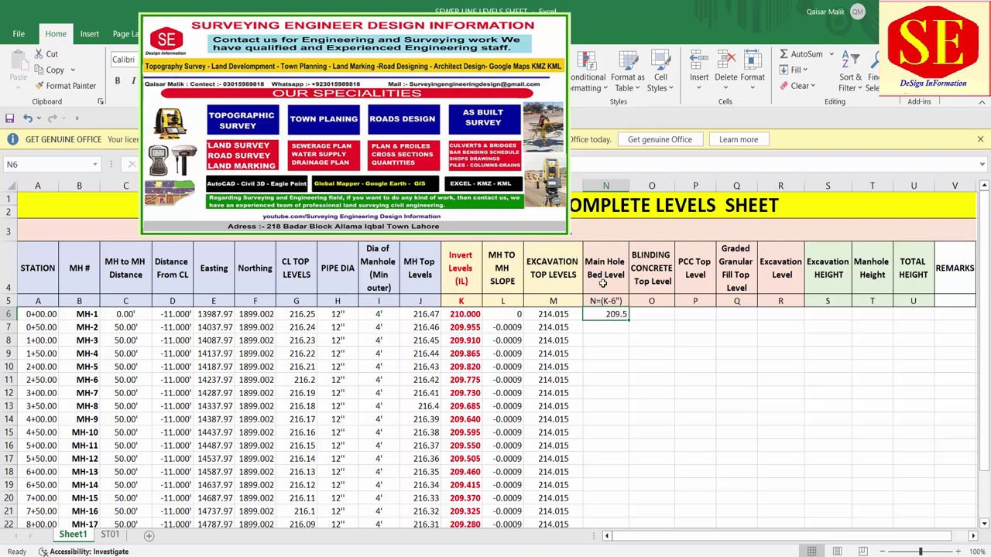
left_click_drag(630, 321, 629, 321)
double_click(629, 321)
double_click(616, 341)
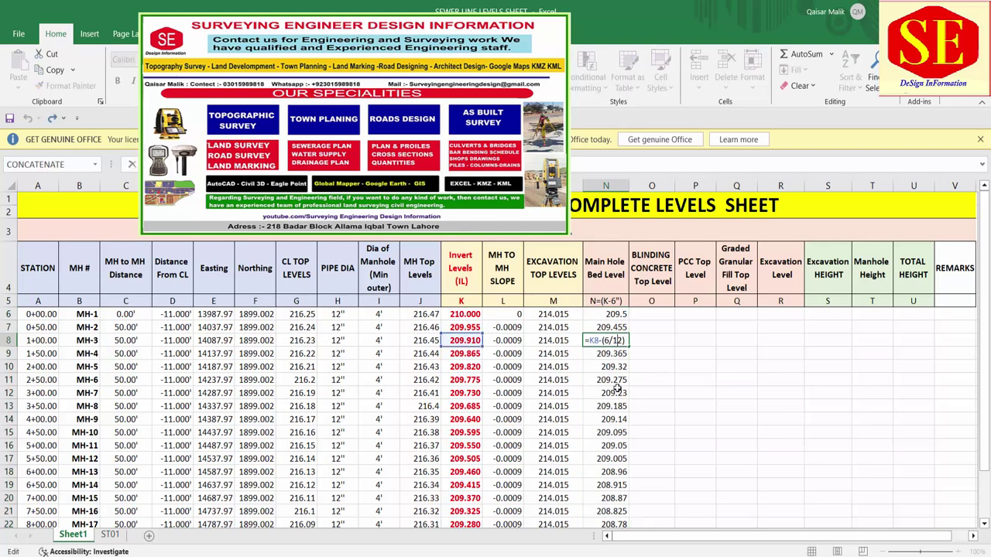
key("Escape")
Show the bed levels, 209.500 to 208.510, with three decimal places
mouse_move(619, 314)
left_mouse_down()
mouse_move(608, 554)
mouse_move(615, 503)
left_mouse_up()
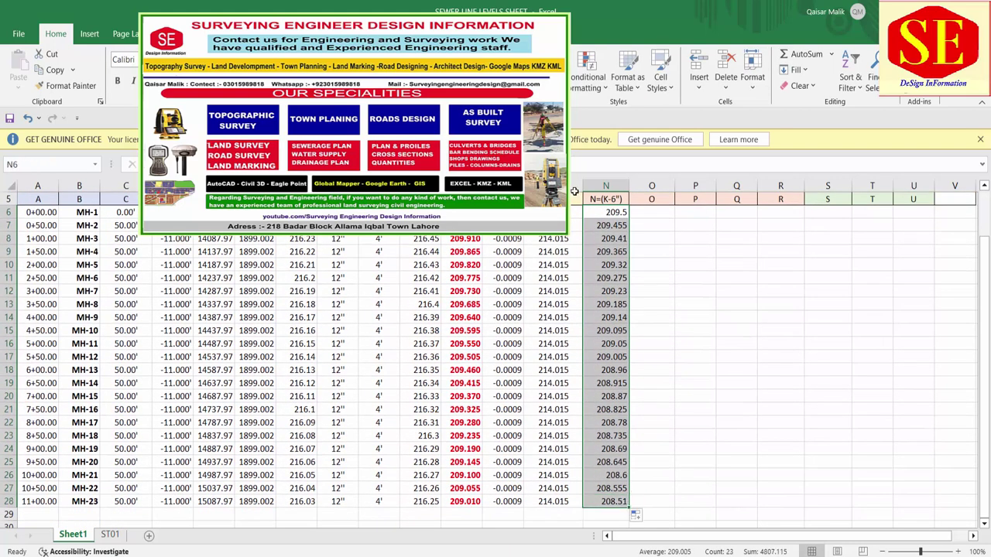
key("ctrl+shift+1")
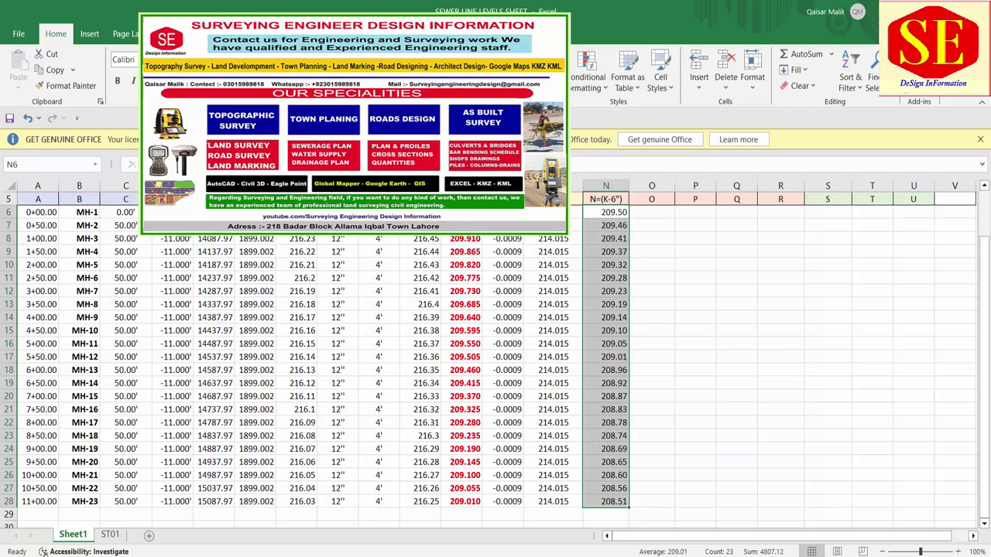
left_click(541, 78)
scroll(730, 354, "up", 2)
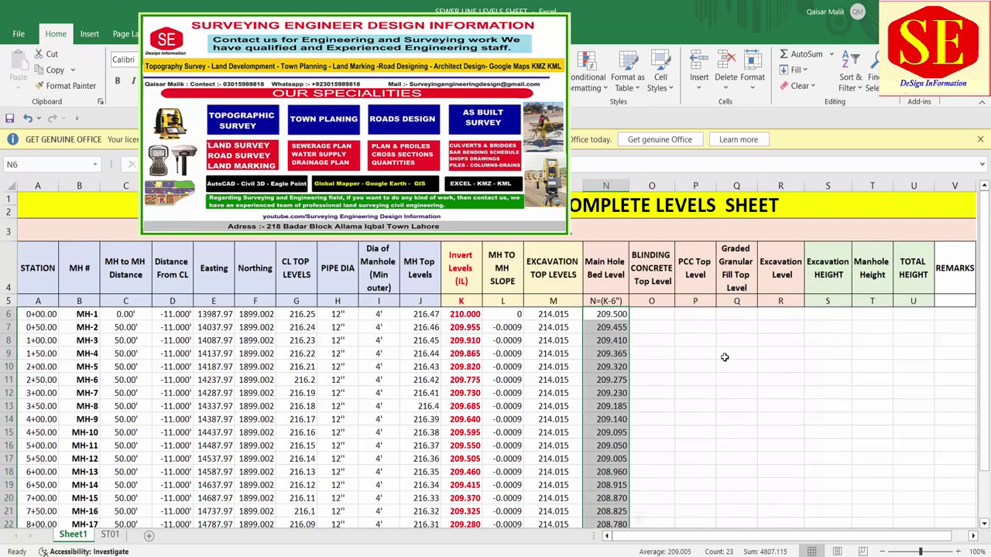
left_click(666, 317)
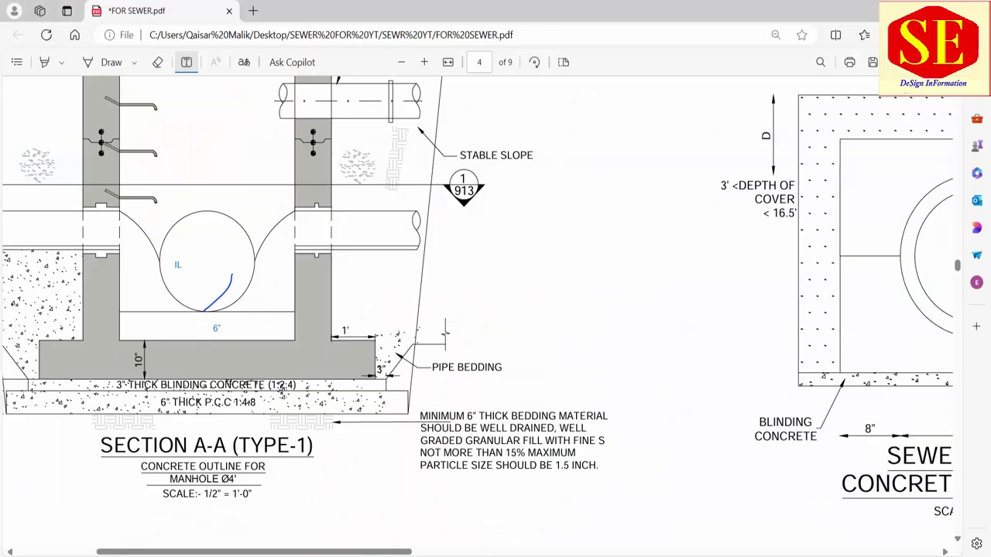
Pan across the Section A-A drawing to check the footing layers, then return to Excel
left_click_drag(400, 553, 336, 553)
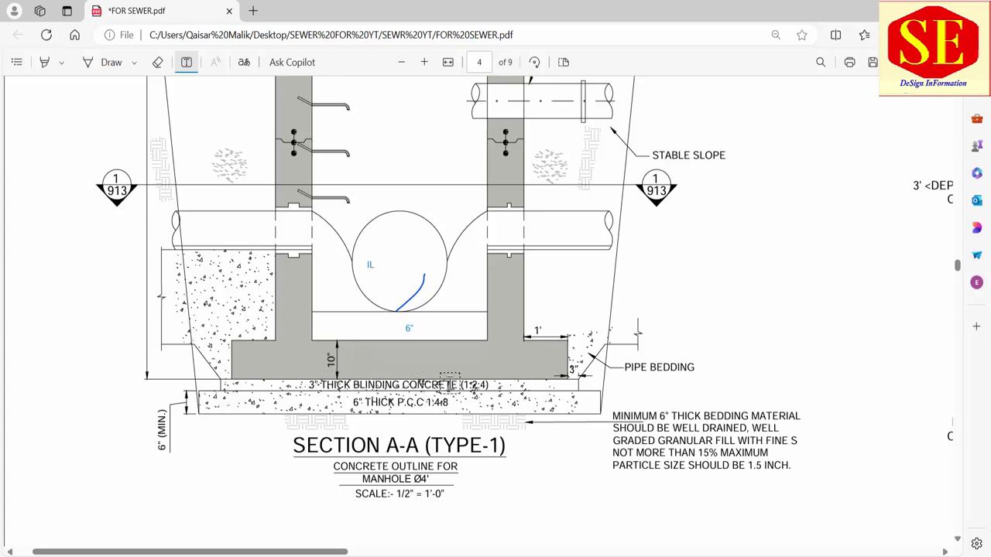
key("alt+Tab")
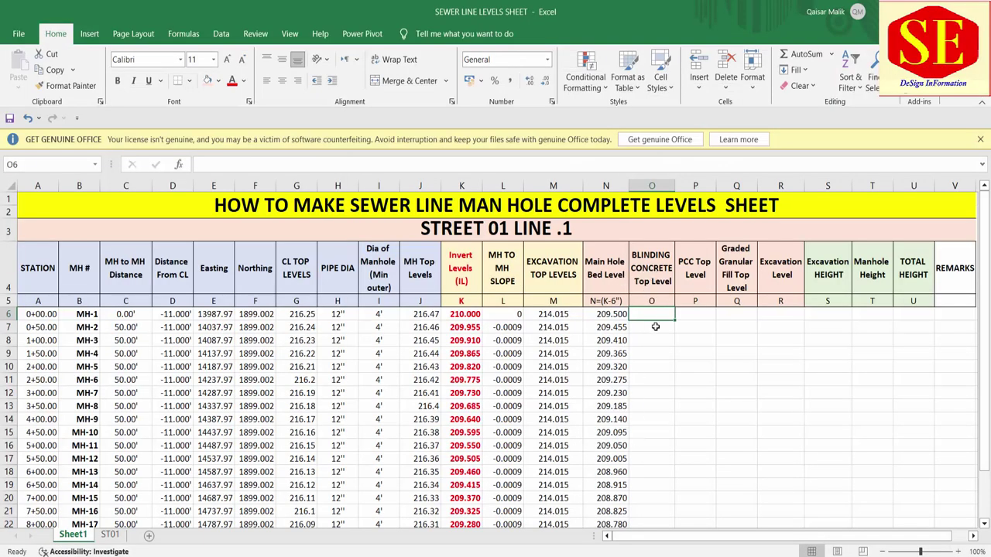
Label column O as O=(N-10") and enter the blinding level formula =N6-(10/12) in O6
double_click(659, 300)
type("=(")
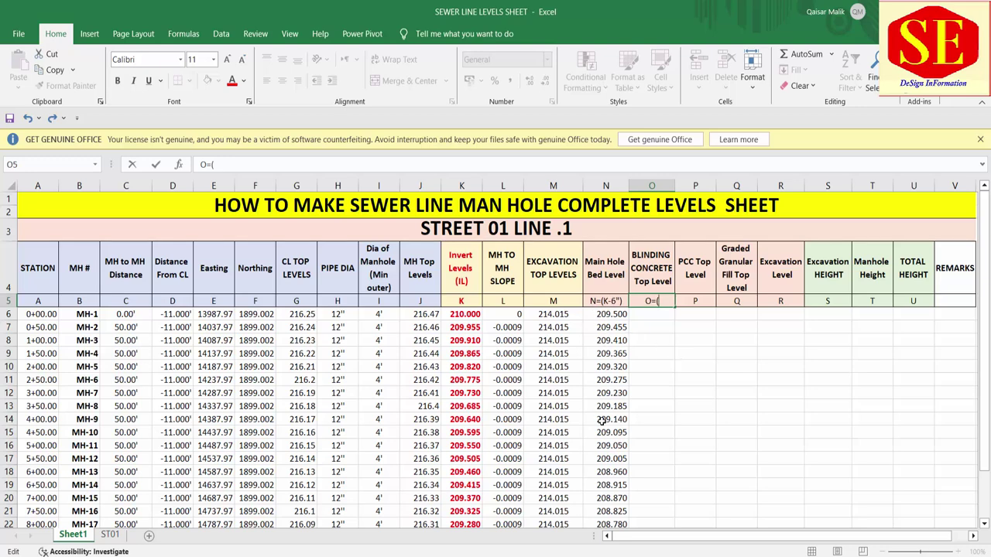
type("N-10")
type("\"")
type(")")
key("Return")
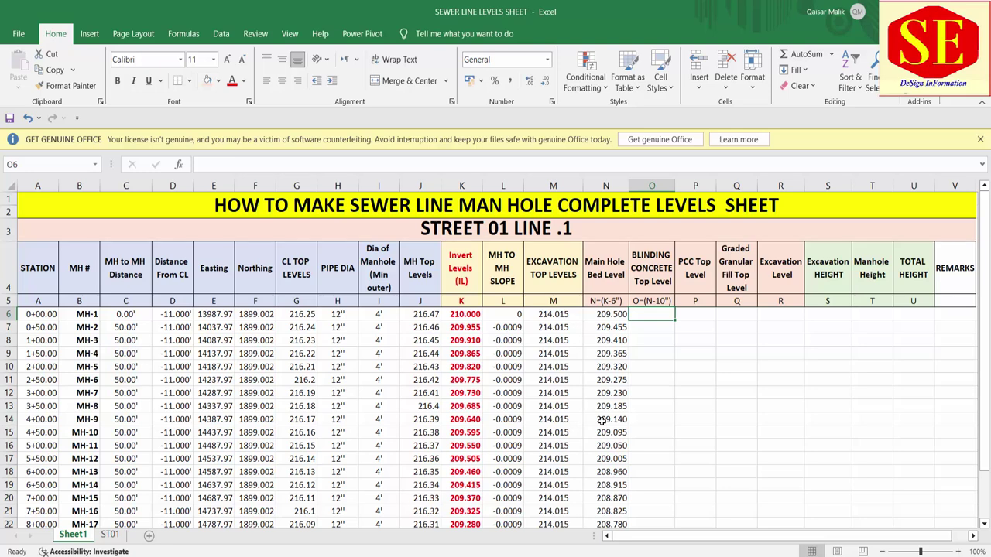
type("=")
left_click(620, 316)
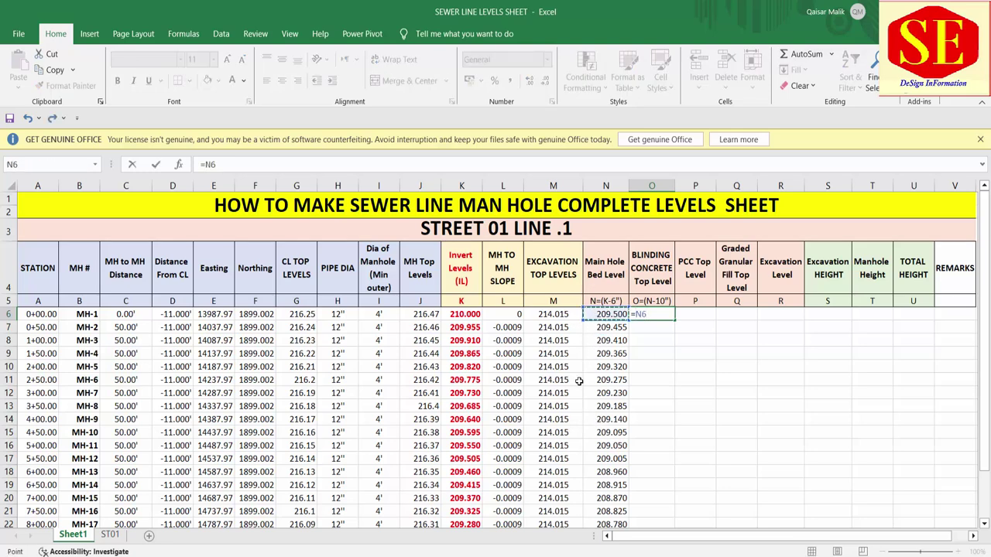
type("-")
type("/1")
type(")")
key("Return")
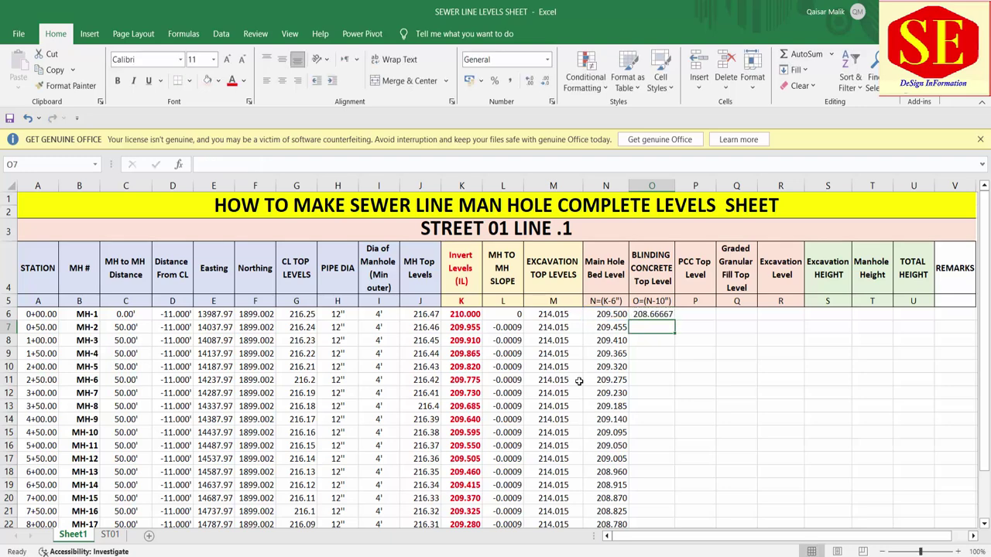
Correct the N5 and O5 header notes to divide the inch offsets by 12
double_click(616, 301)
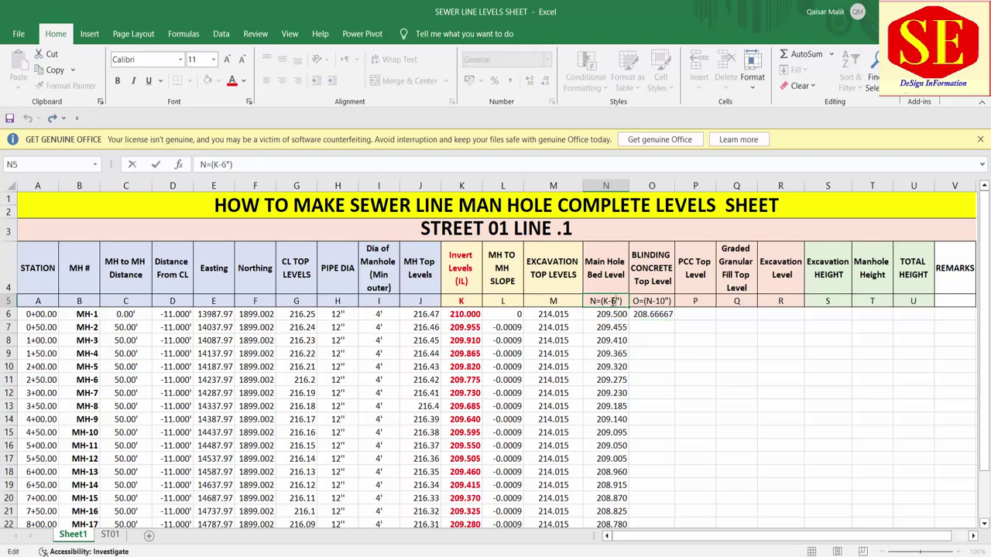
key("Left")
key("Left")
key("Left")
type("/12")
double_click(653, 301)
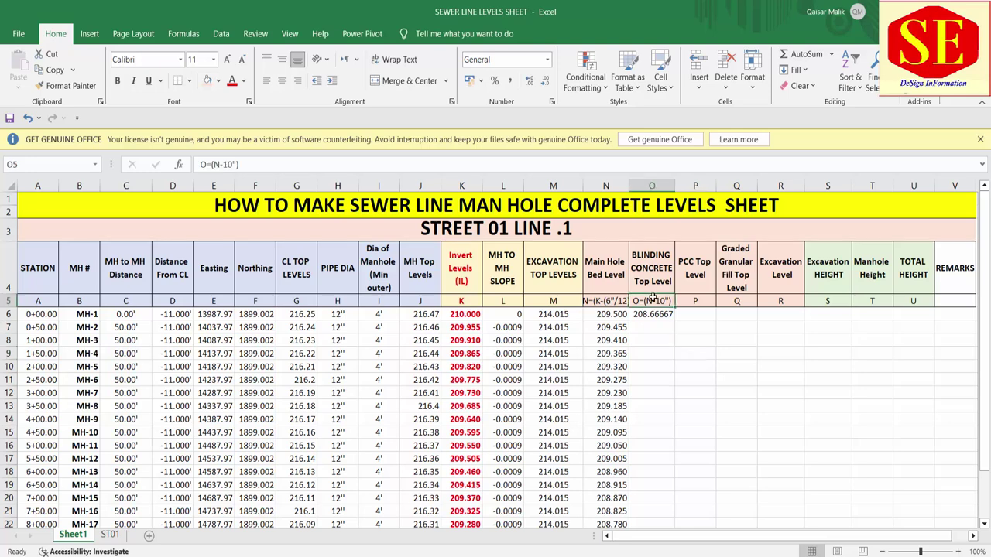
type("(10\"")
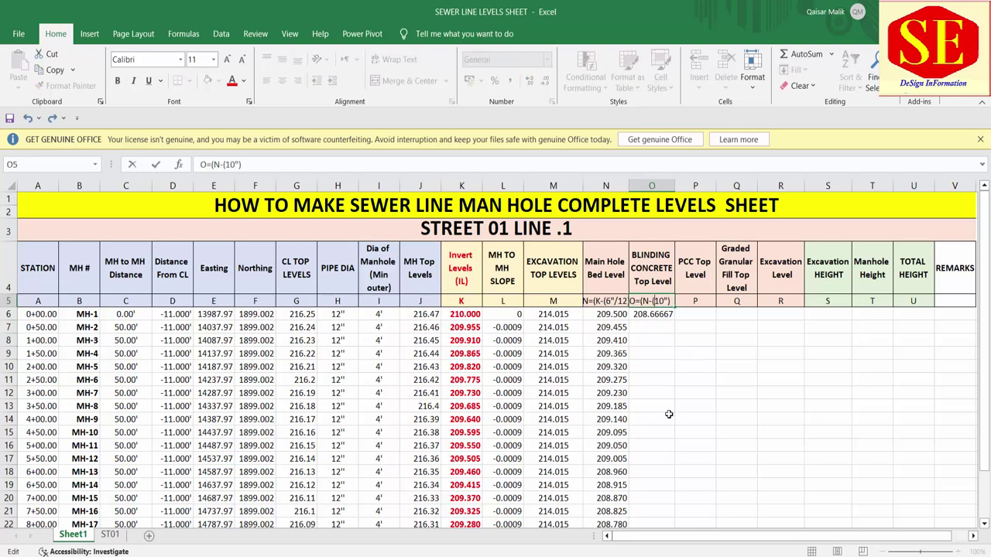
type("/")
type("12")
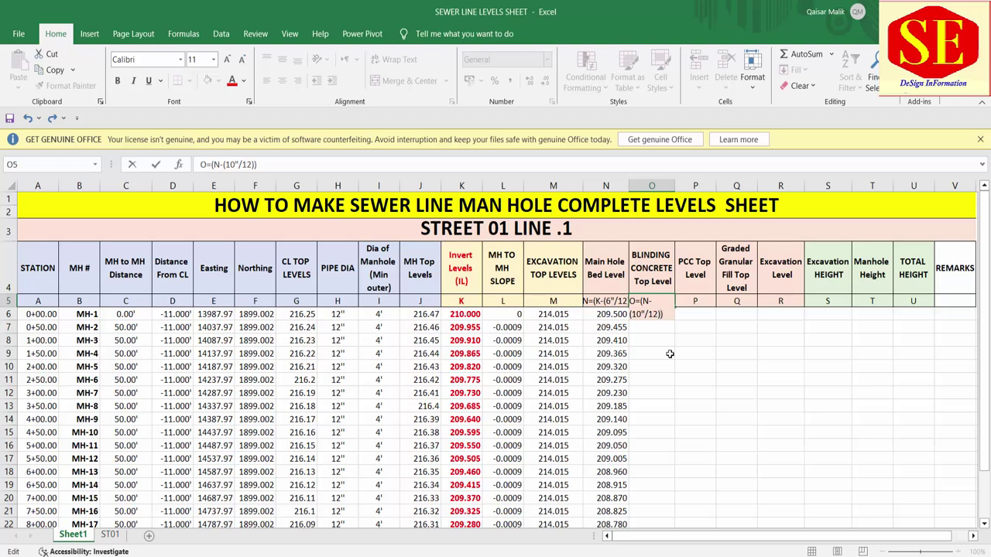
key("Return")
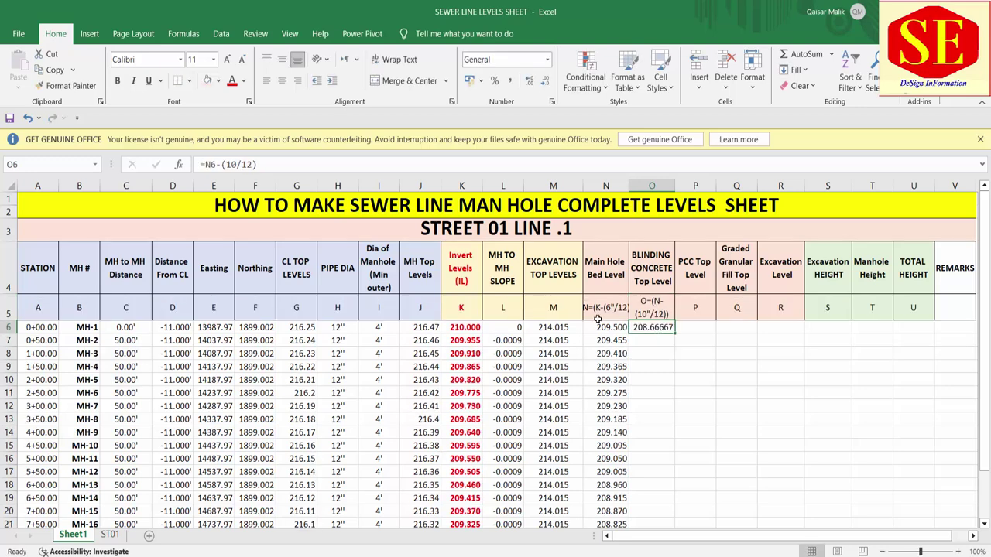
Copy the blinding concrete level formula down column O
left_click(656, 302)
left_click(667, 329)
double_click(674, 330)
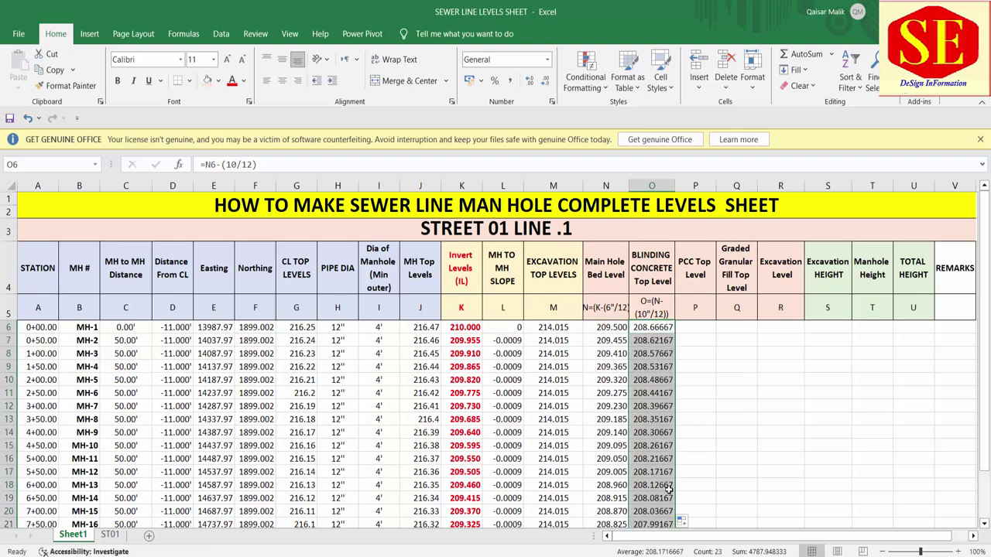
left_click(698, 265)
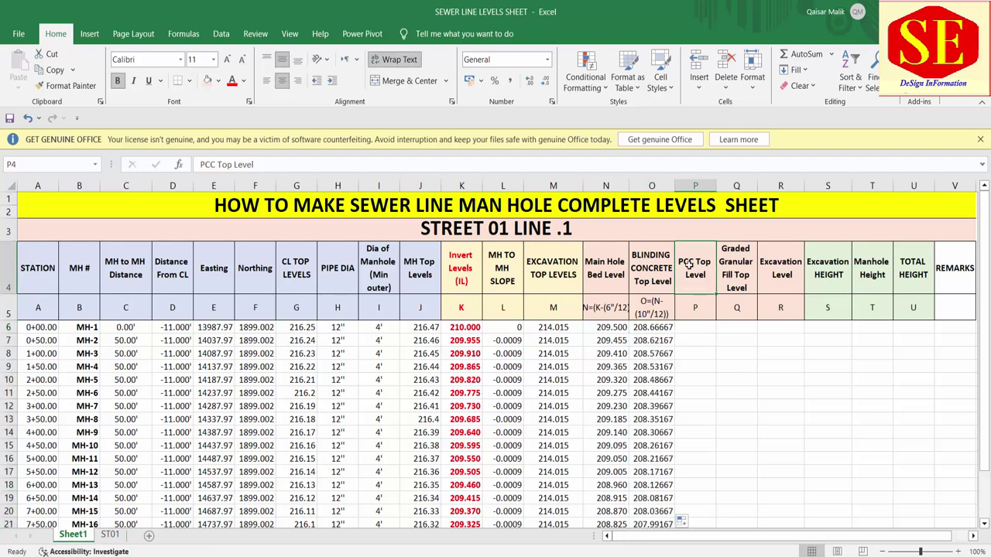
left_click(701, 306)
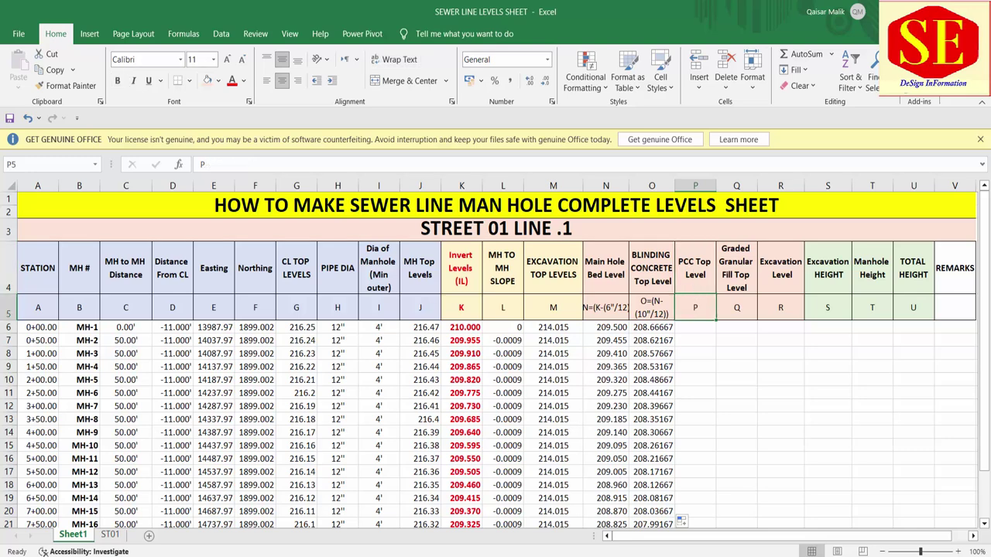
key("alt+Tab")
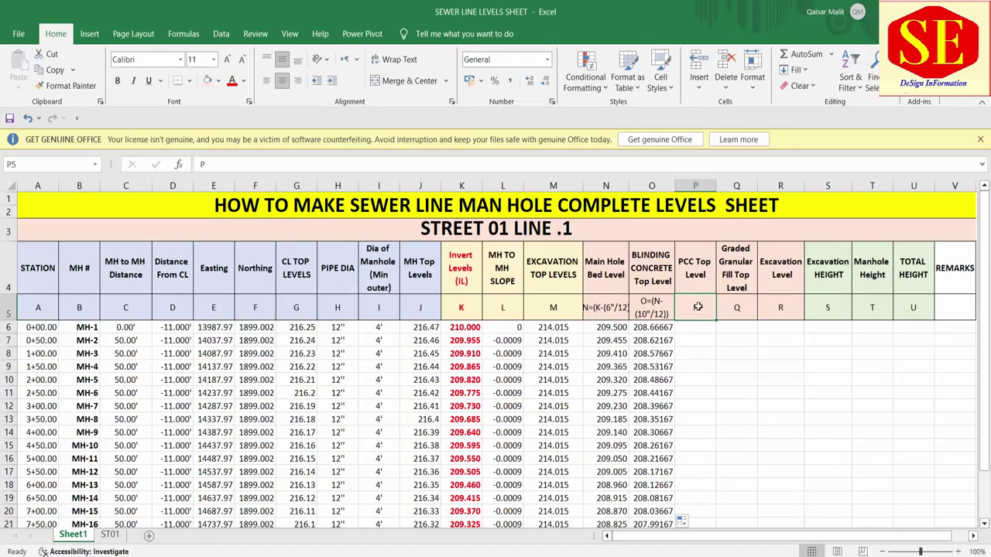
Begin the PCC Top Level header note in P5 after checking the concrete layer thicknesses
double_click(698, 307)
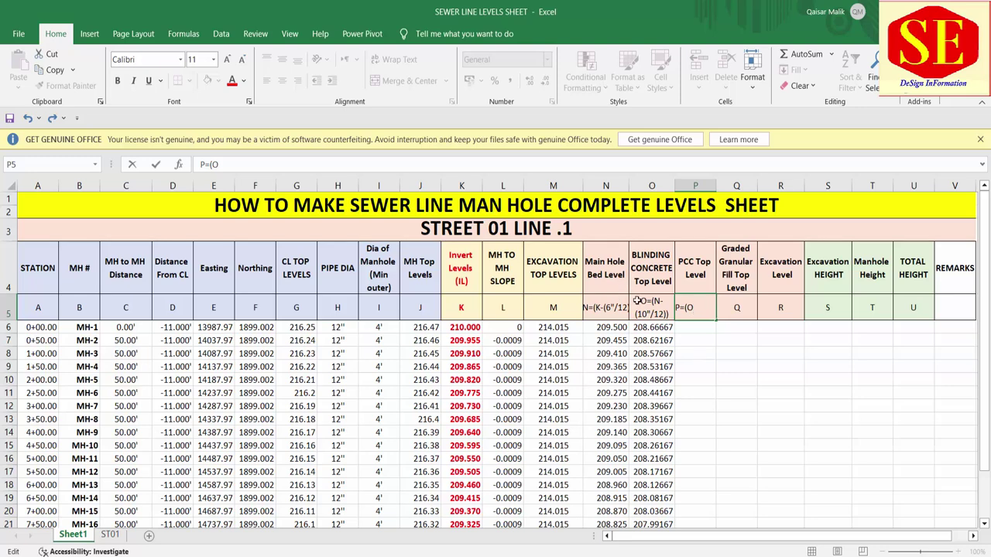
Write the P5 note P=O-(3"/12) and widen column P to fit it
type("O-3\"")
type("/12")
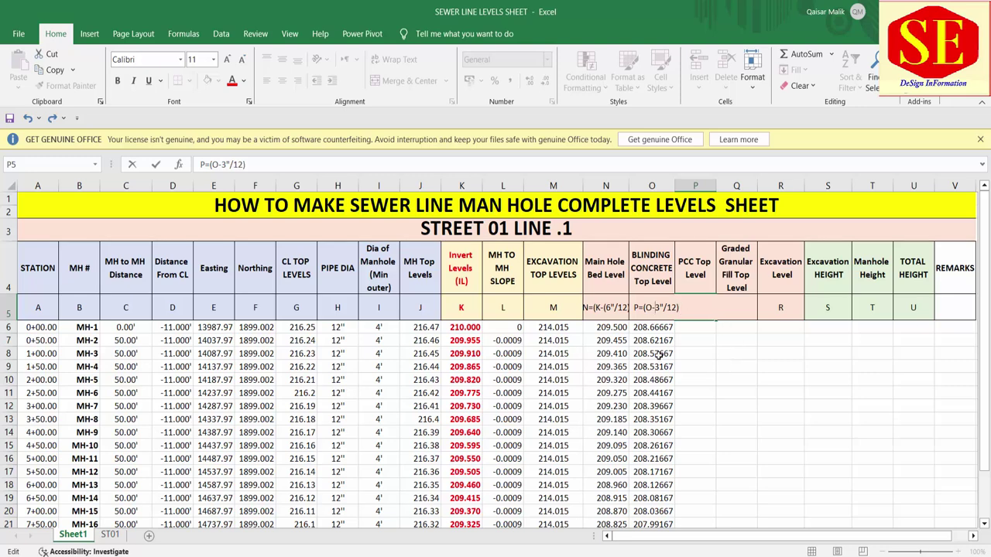
key("Escape")
type("P=O")
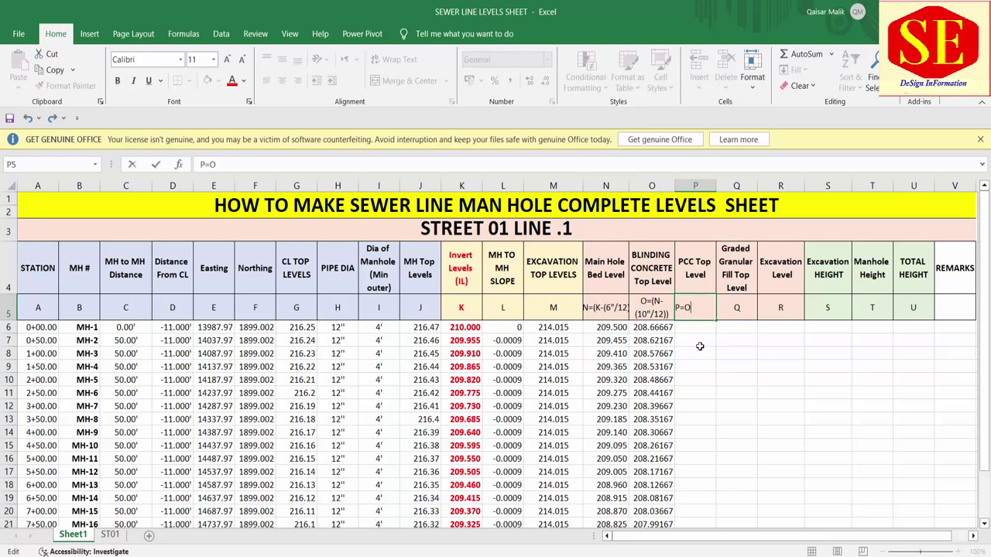
type("-3\"")
type("/12)")
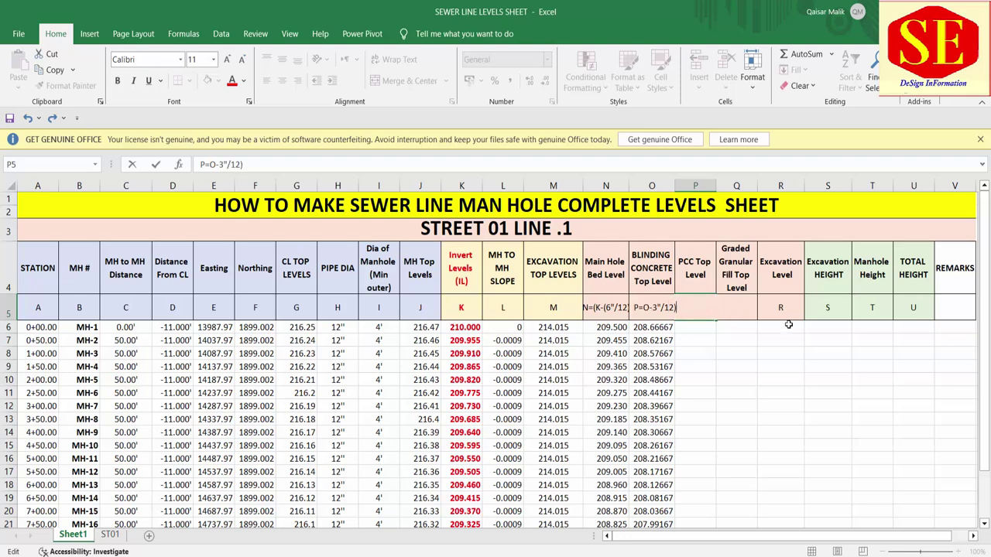
left_click(655, 308)
type("(")
key("Return")
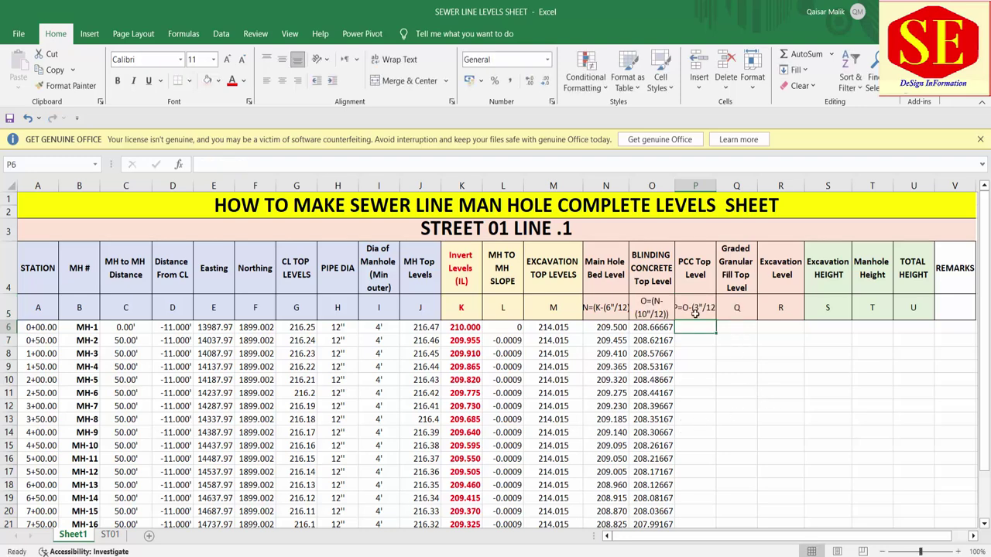
left_click(696, 313)
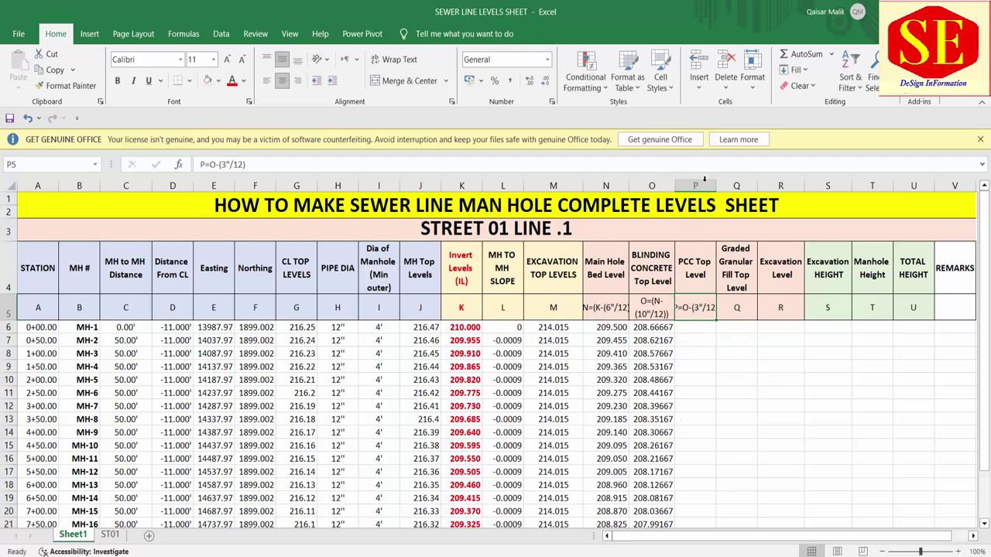
left_click_drag(716, 186, 722, 182)
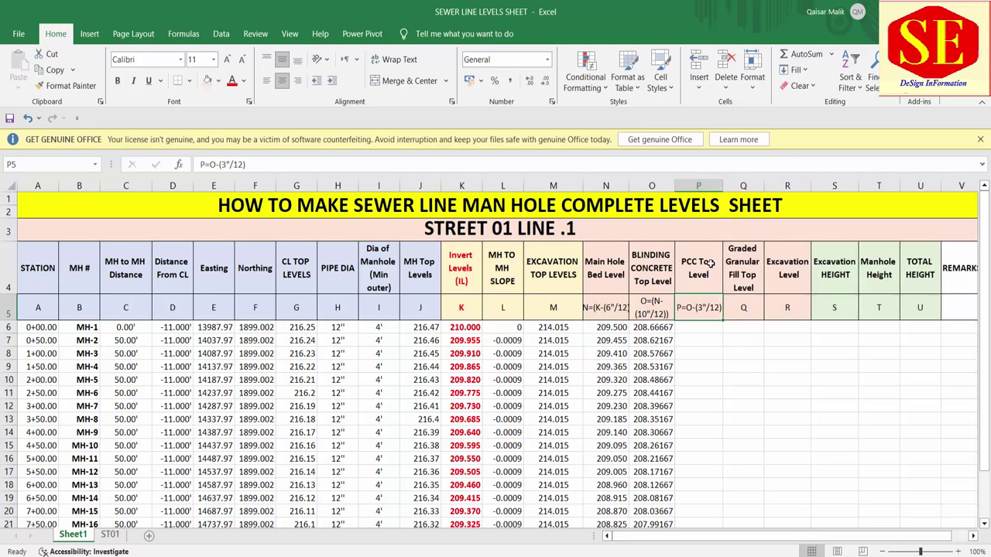
Enter =O6-(3/12) in P6 and fill it down column P from 208.41667
left_click(697, 327)
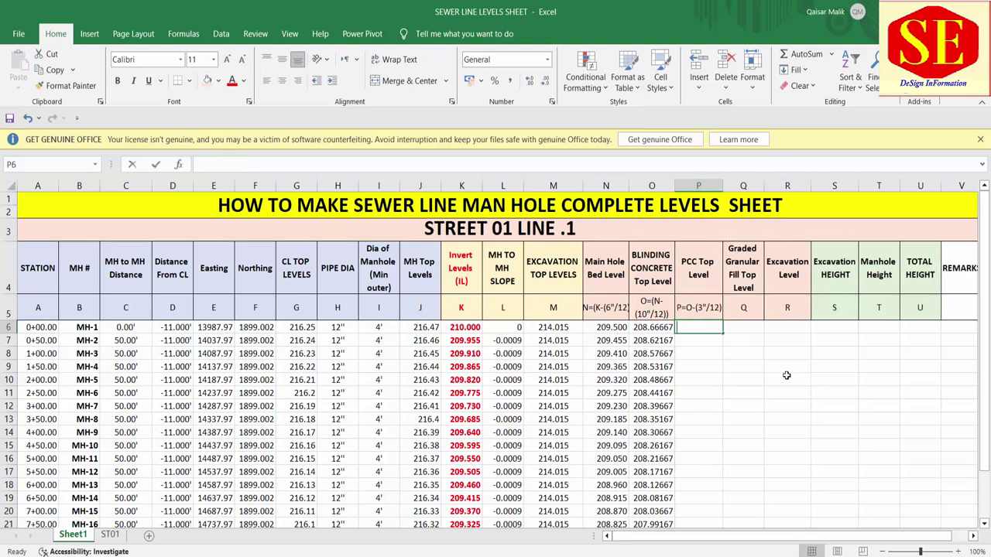
type("=")
left_click(650, 325)
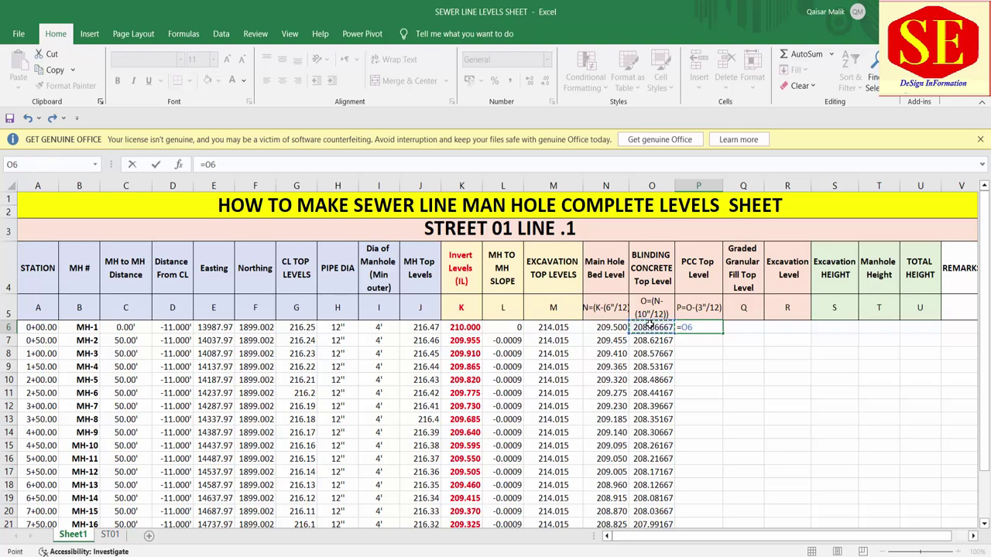
type("-(3/12")
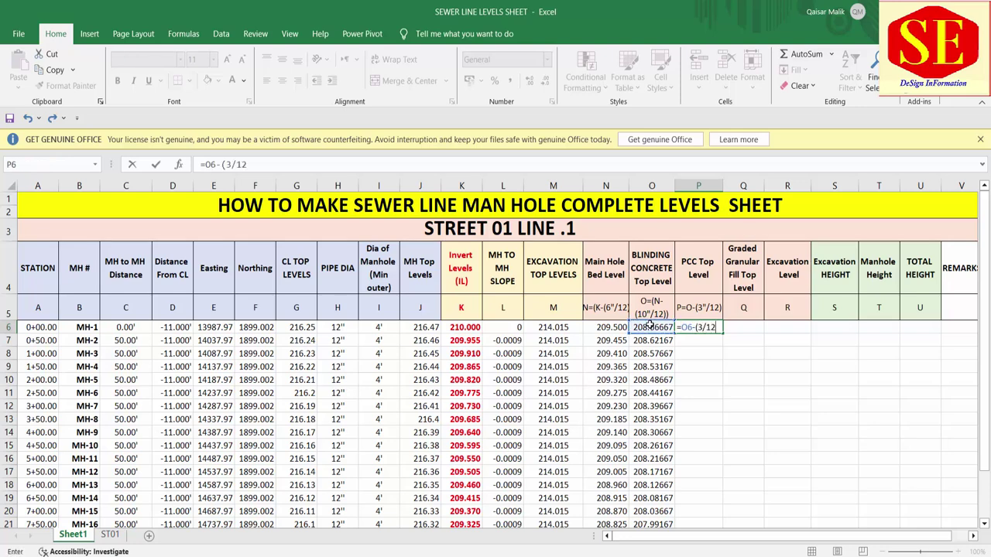
key("Return")
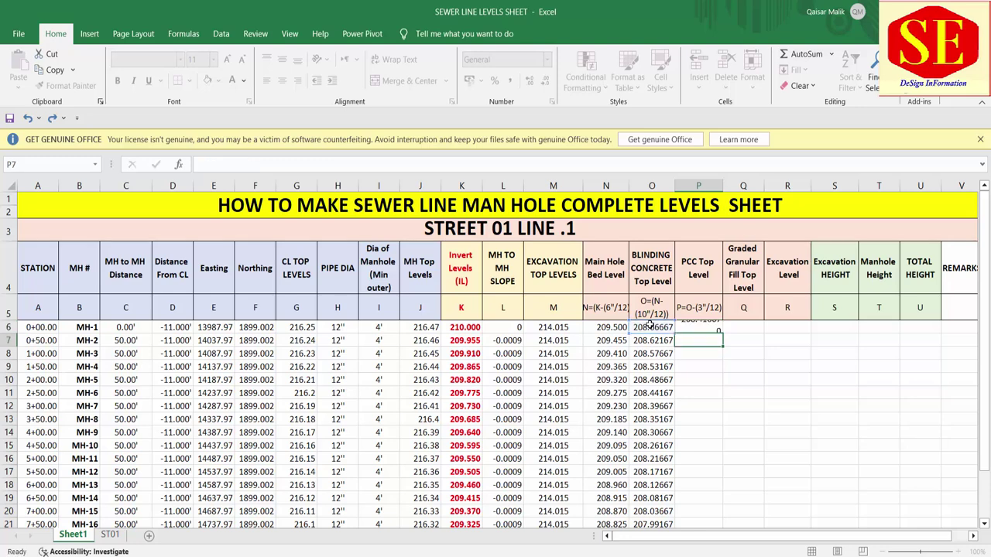
left_click(698, 327)
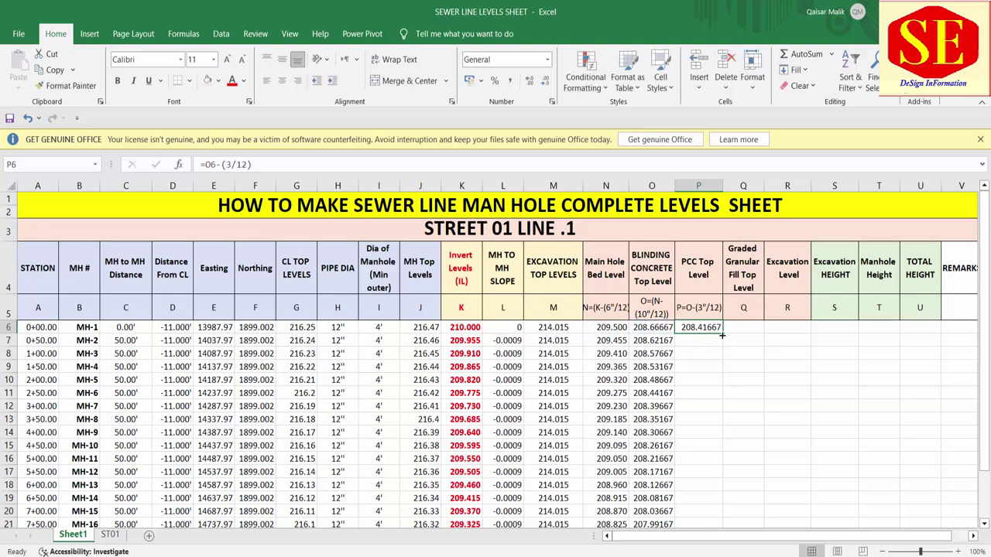
double_click(721, 333)
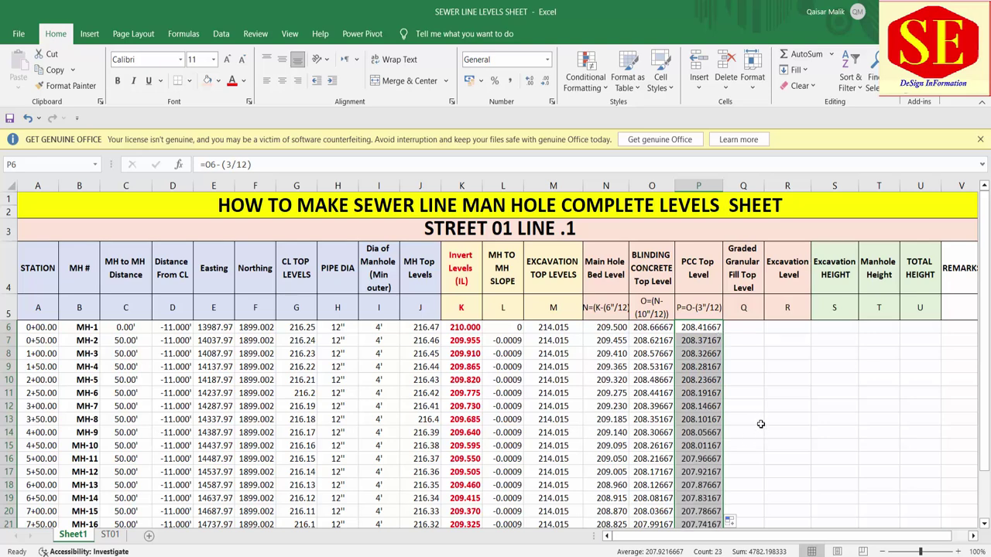
left_click(704, 327)
left_click(747, 307)
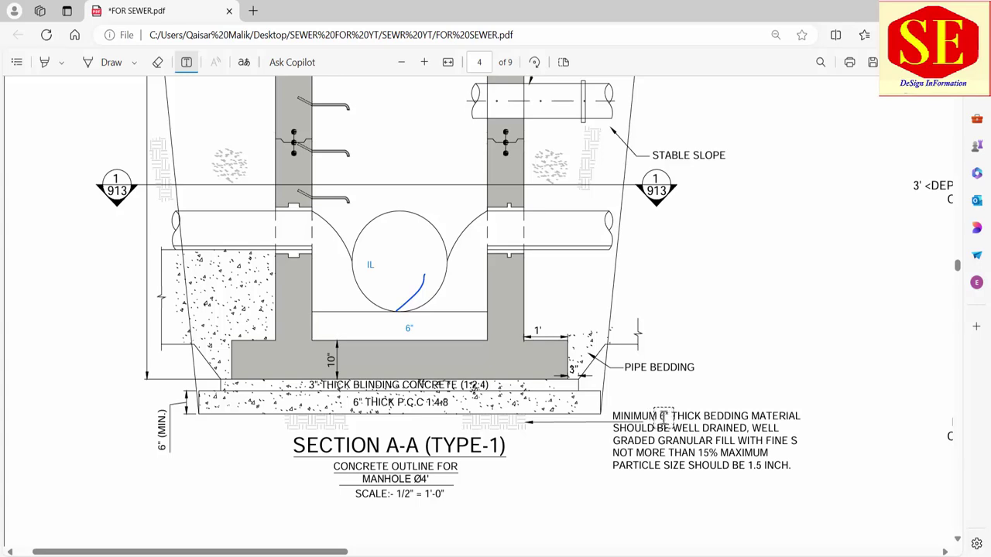
Highlight the minimum 6-inch granular bedding note in the PDF, then return to Excel
left_click_drag(670, 415, 657, 422)
left_click(586, 468)
left_click(588, 495)
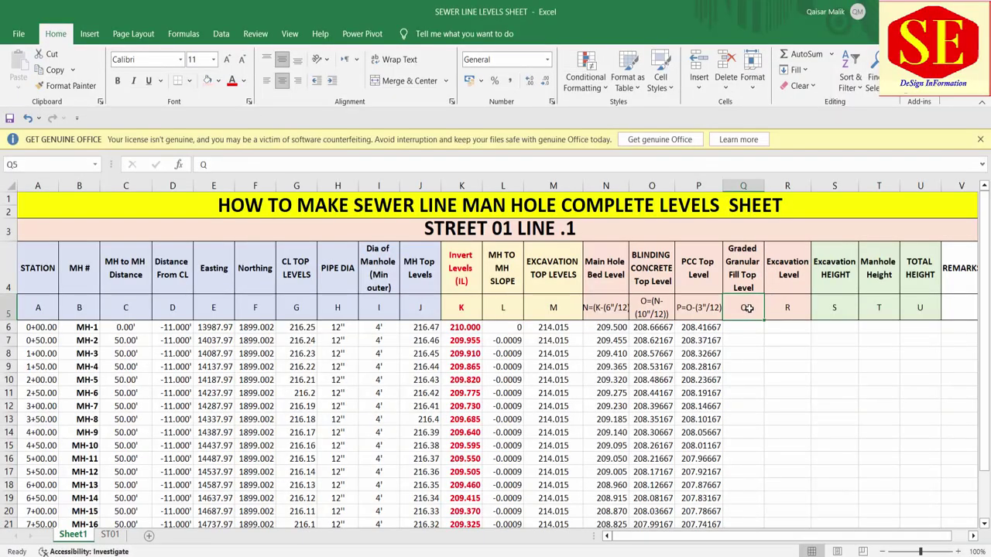
Write the Q5 note Q=P-(6"/12) and widen column Q to fit it
double_click(749, 307)
type("=")
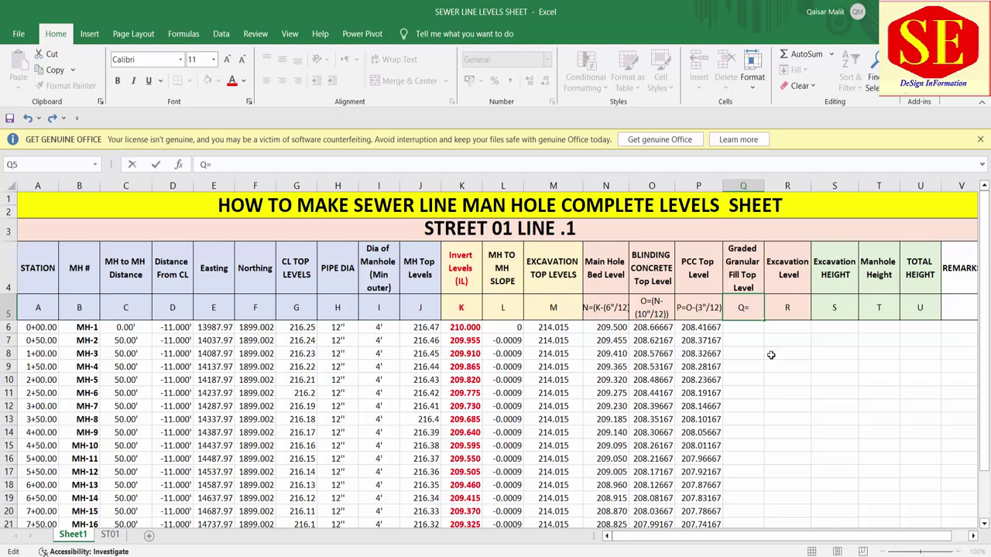
type("P-")
type("6\"")
type("/12)")
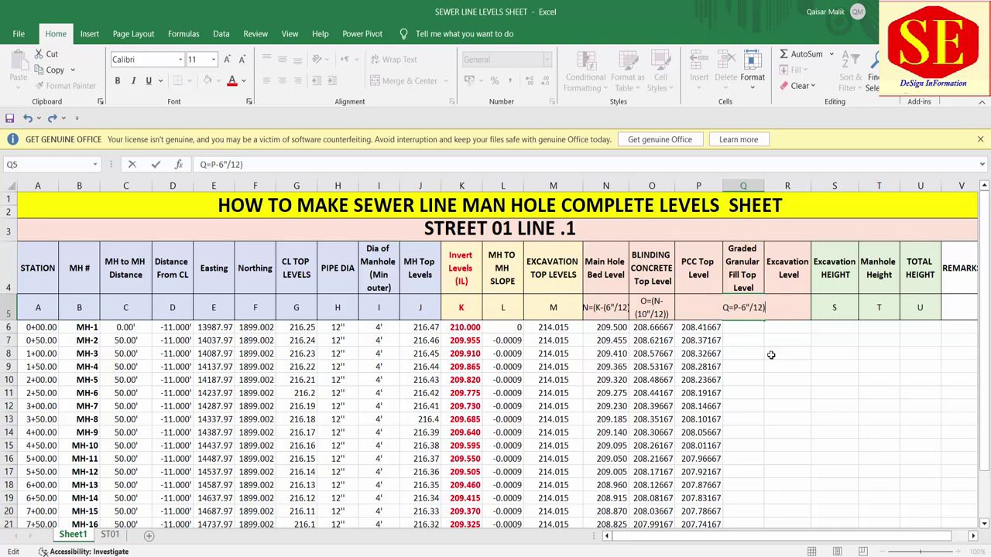
left_click(742, 307)
type("(")
key("Return")
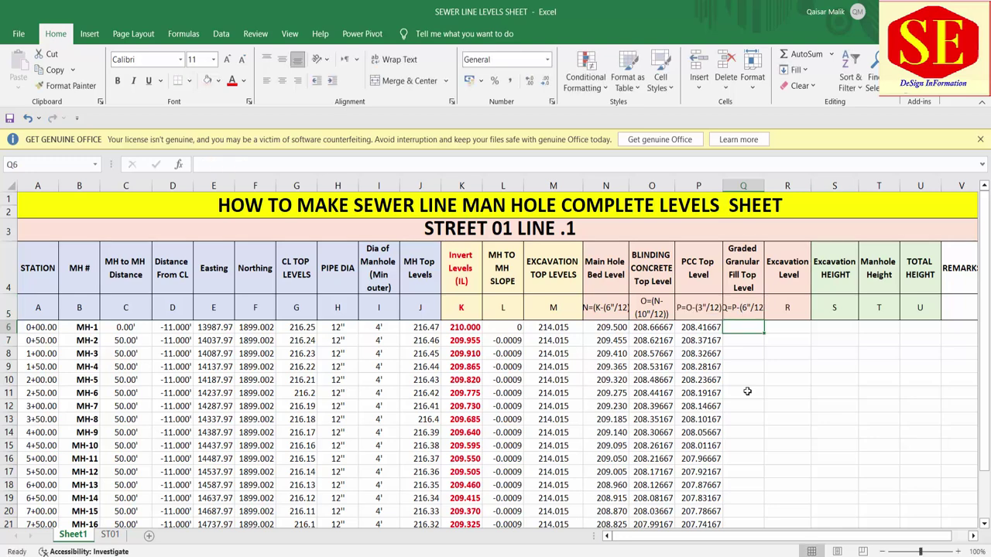
left_click_drag(764, 186, 769, 186)
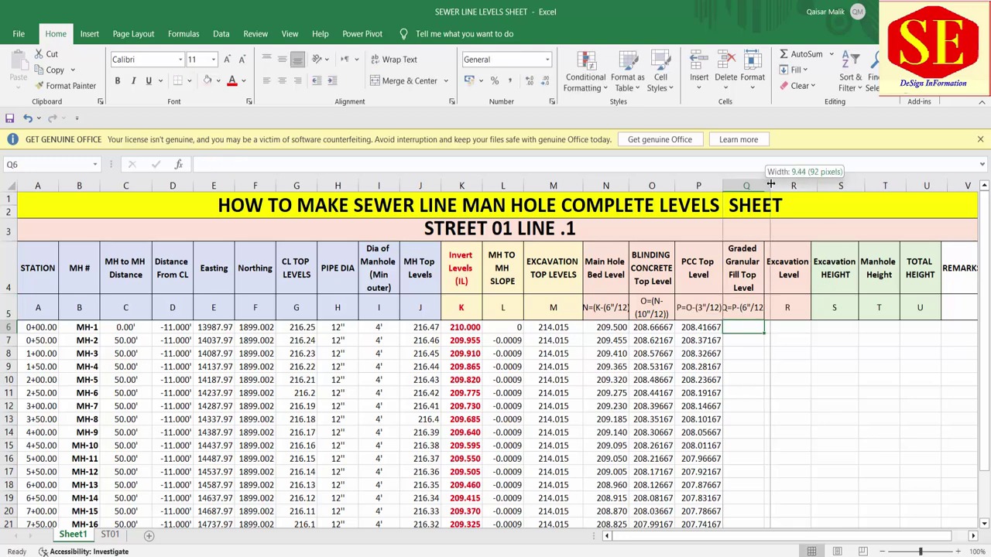
Enter =P6-(6/12) in Q6 and fill it down, 207.91667 to 207.24167
type("=")
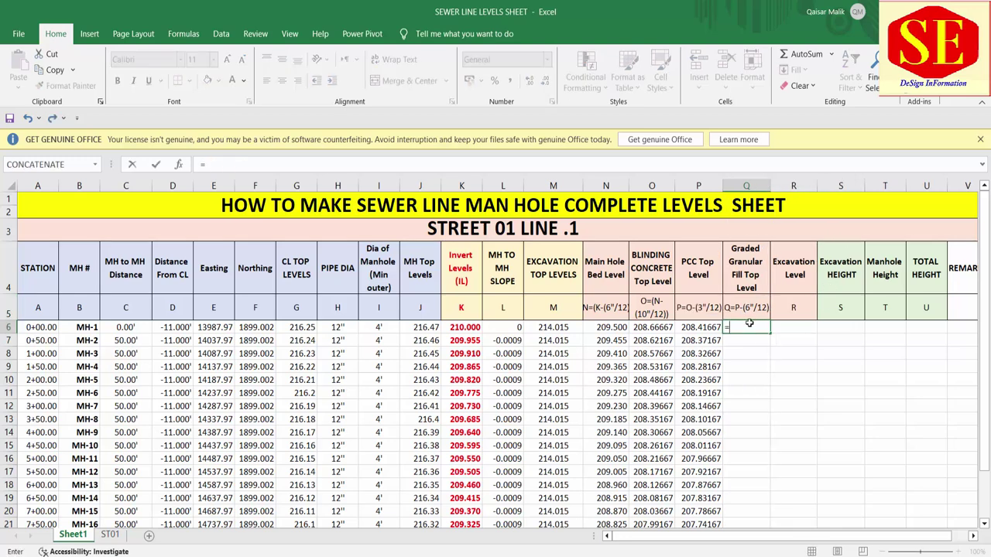
left_click(698, 329)
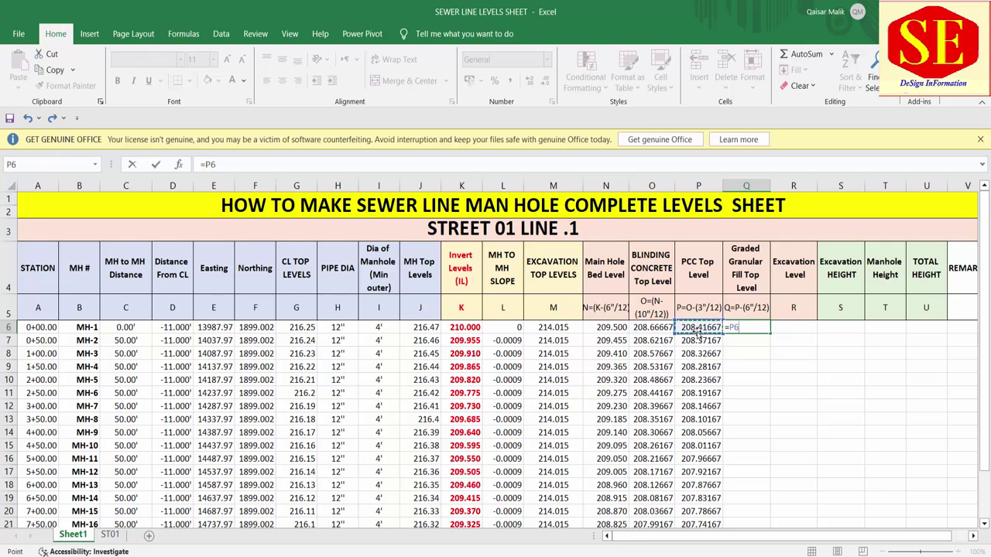
type("-(6/")
type("12")
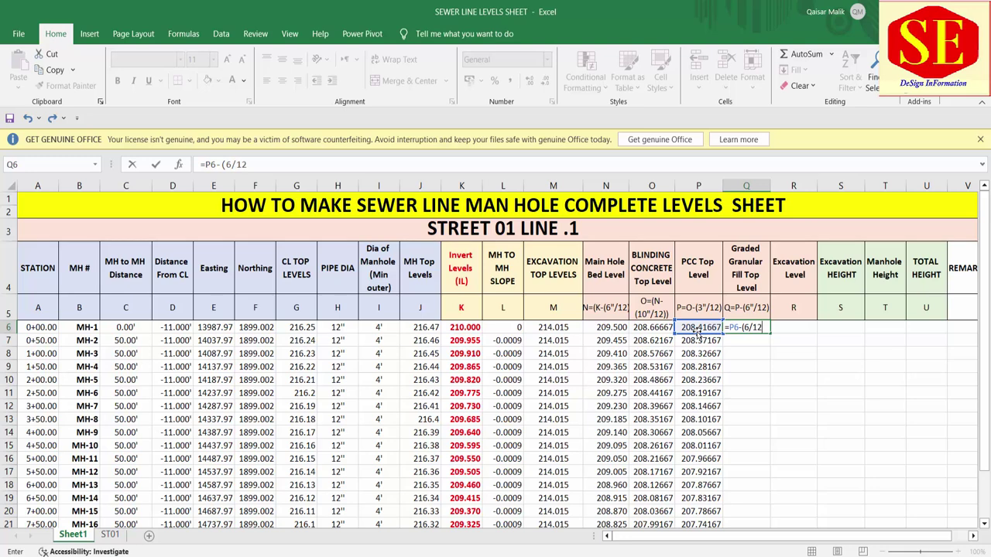
key("ctrl+Return")
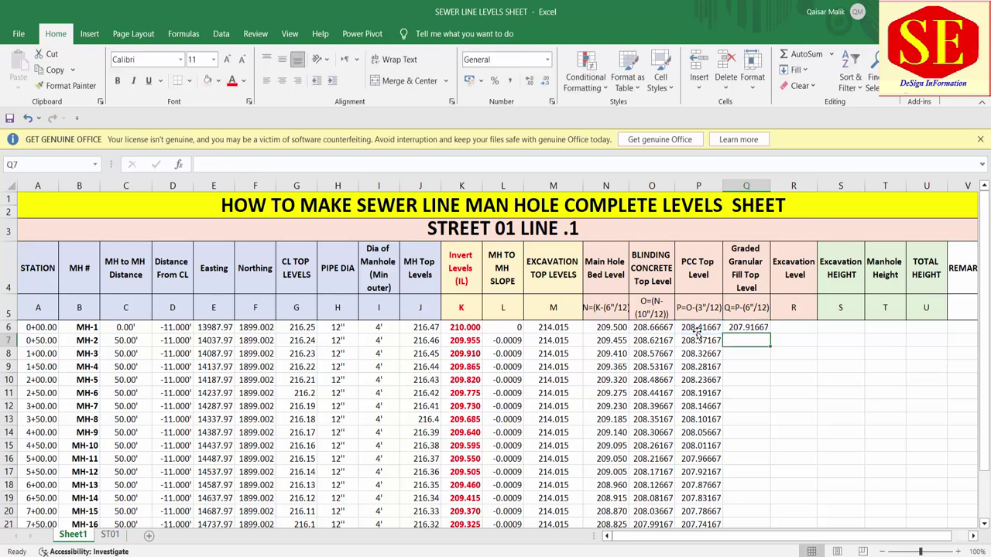
double_click(758, 328)
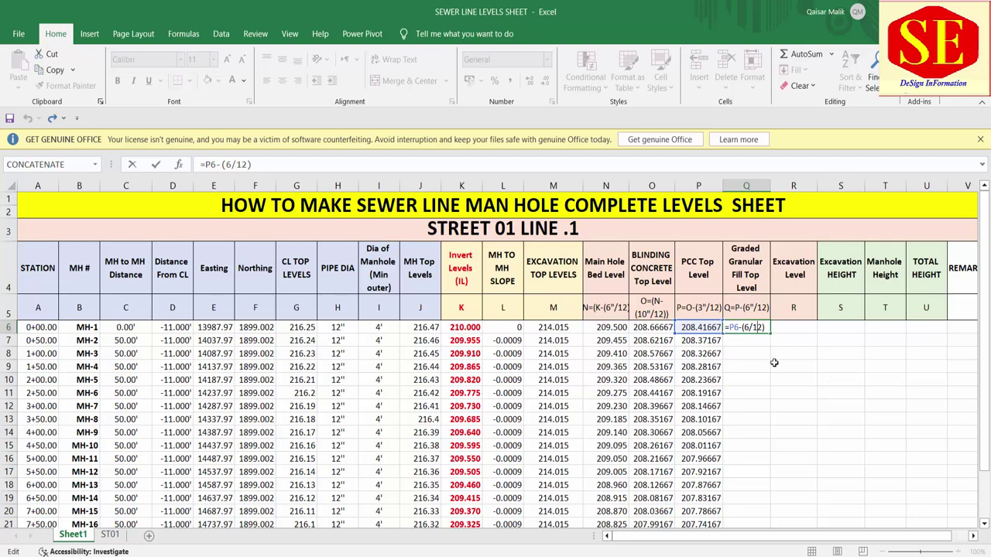
key("ctrl+Return")
double_click(770, 333)
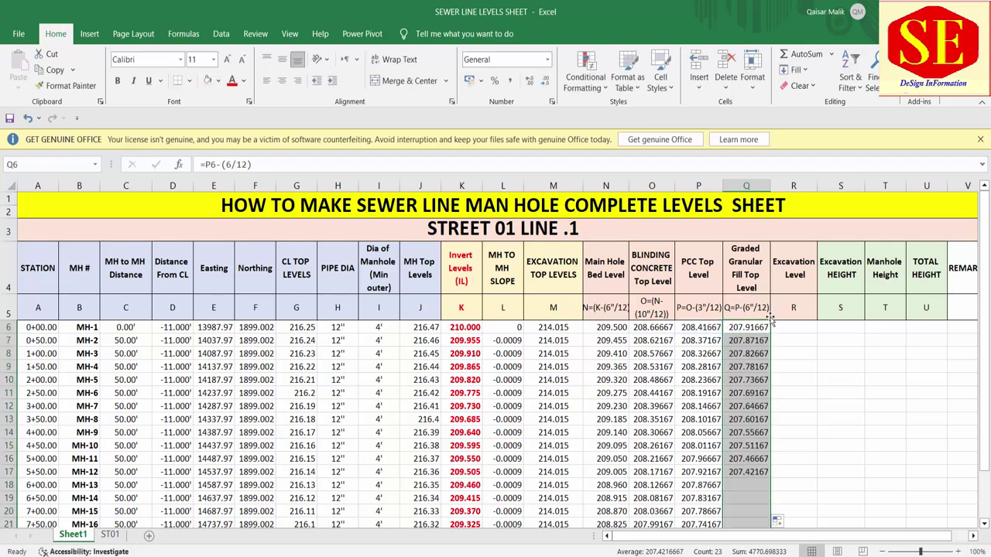
left_click(747, 268)
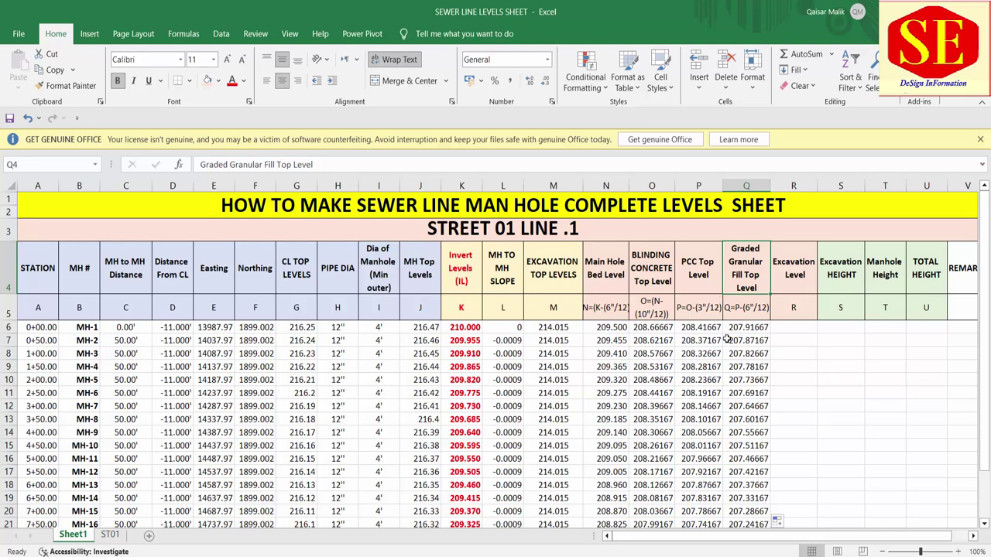
Rename the column R heading to Excavation BED Level after checking the section drawing
left_click(778, 285)
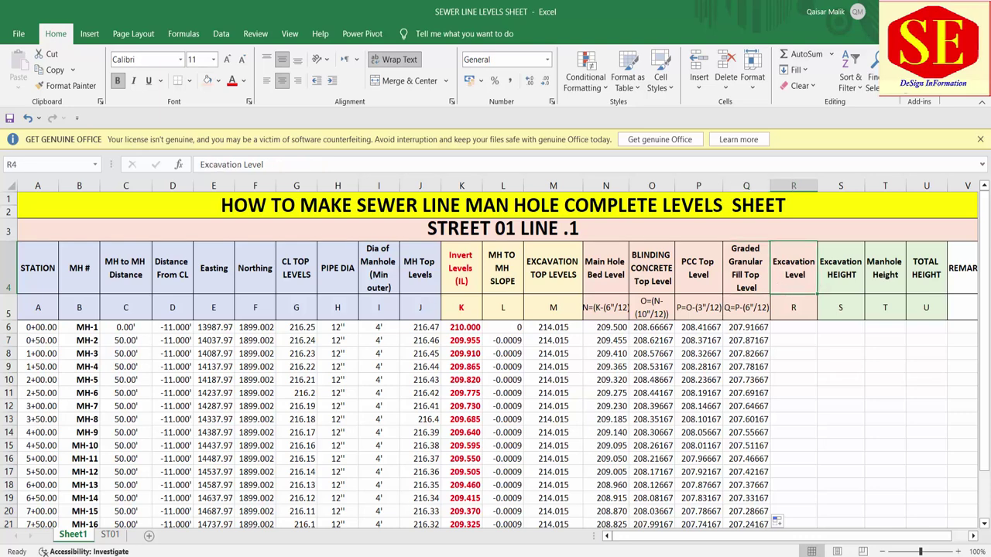
key("alt+Tab")
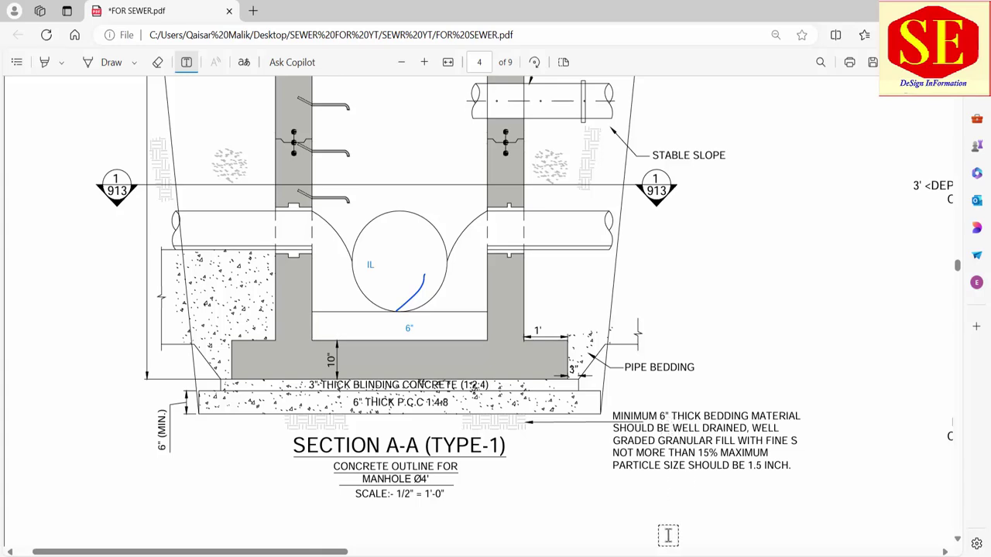
key("alt+Tab")
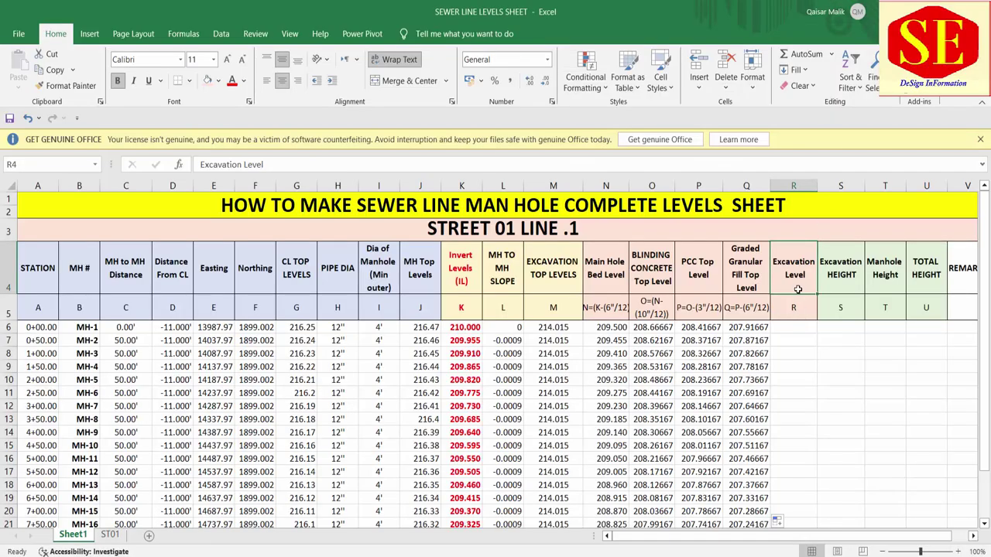
double_click(811, 273)
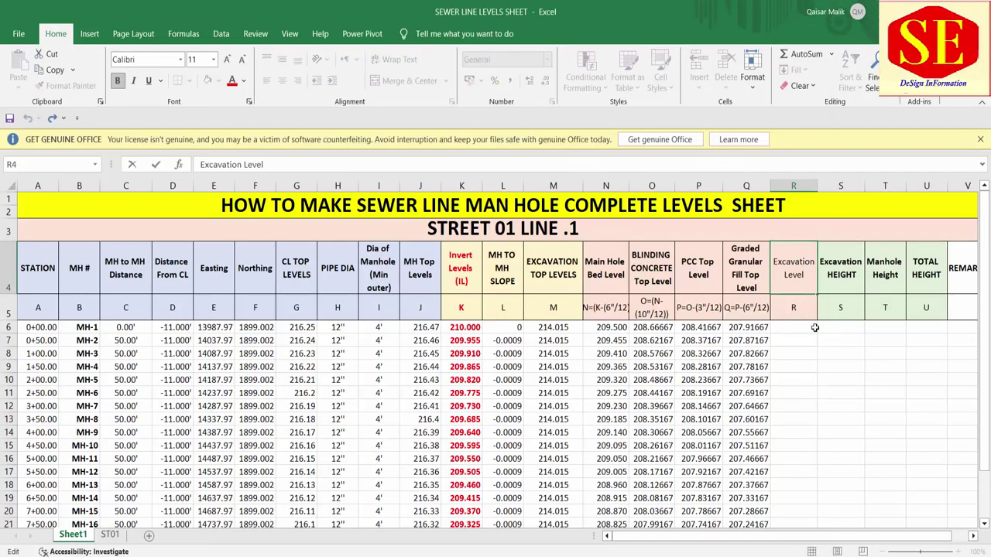
type("BED")
key("BackSpace")
key("BackSpace")
key("BackSpace")
key("BackSpace")
type("BED")
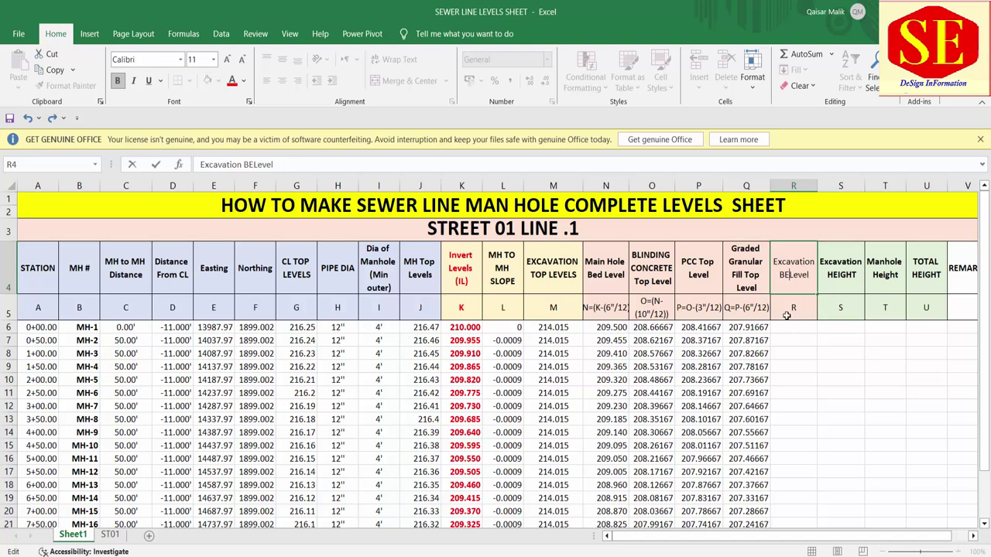
left_click(786, 353)
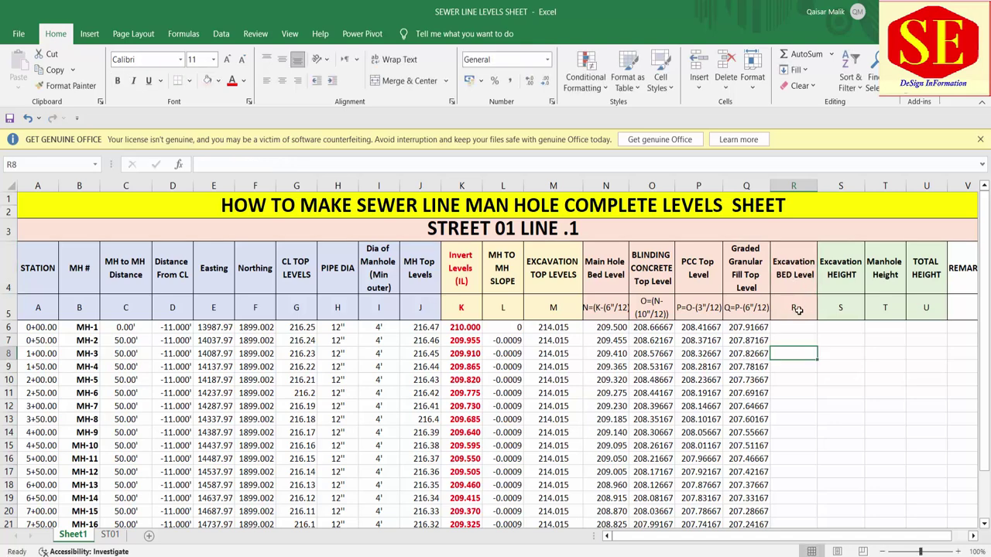
Write the R5 formula note R=Q-(6"/12)
left_click(799, 311)
type("R")
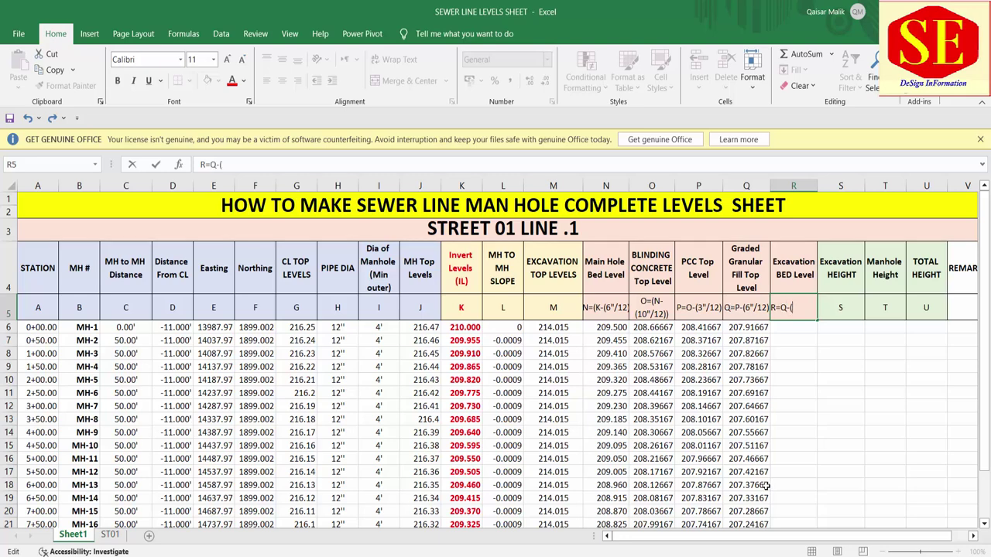
type("6\"/1")
type("2")
key("Return")
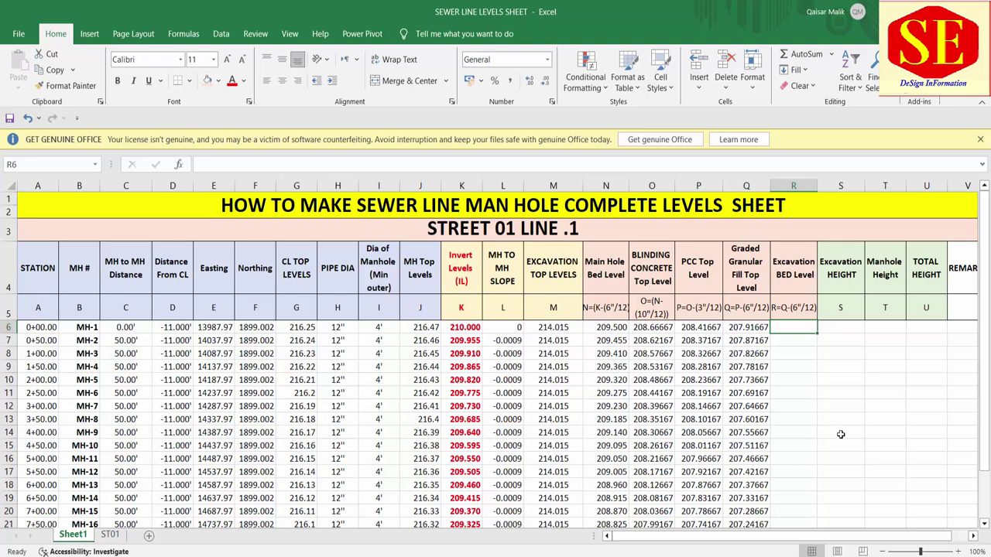
Enter =Q6-(6/12) in R6 and fill it down to row 28, 207.41667 to 206.74167
type("=")
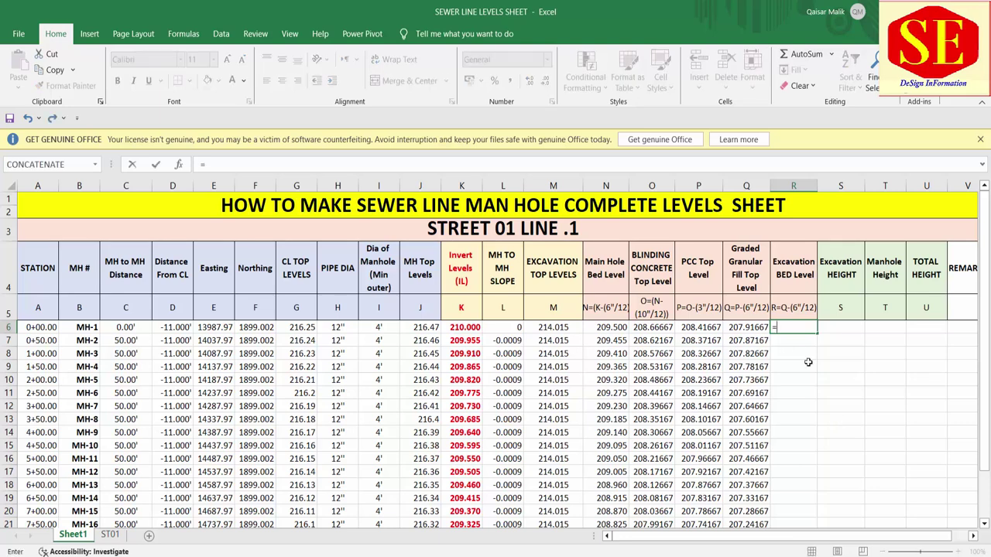
left_click(757, 327)
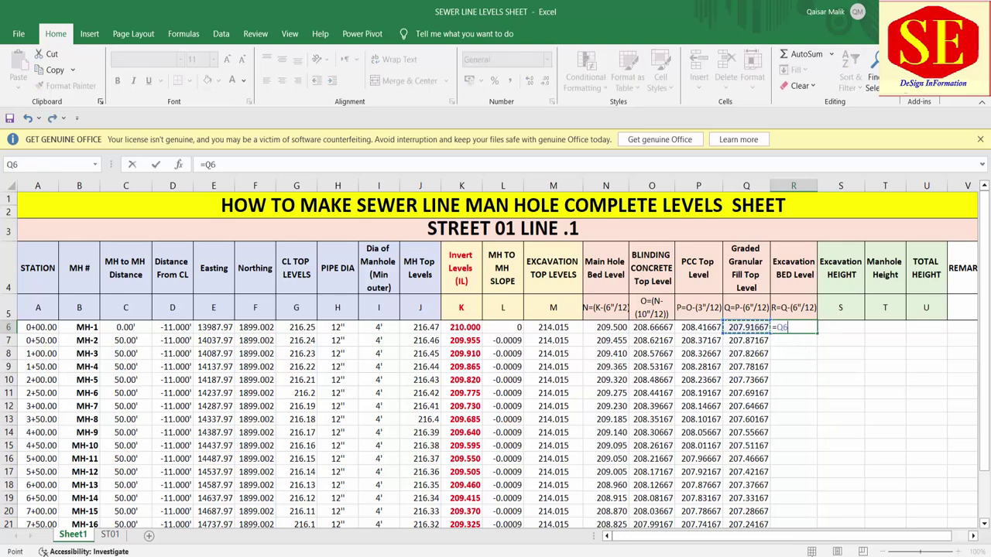
type("-(6/12")
key("Return")
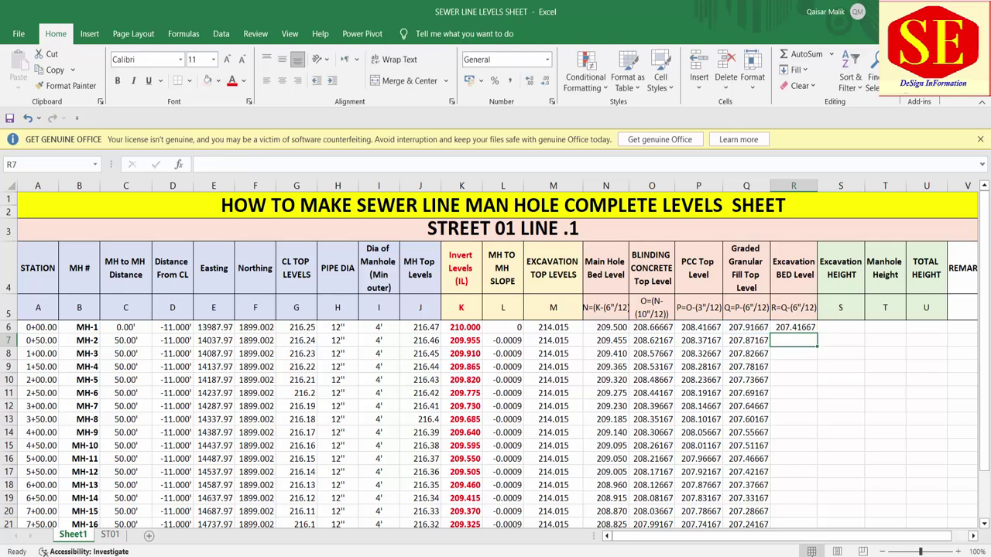
left_click(798, 326)
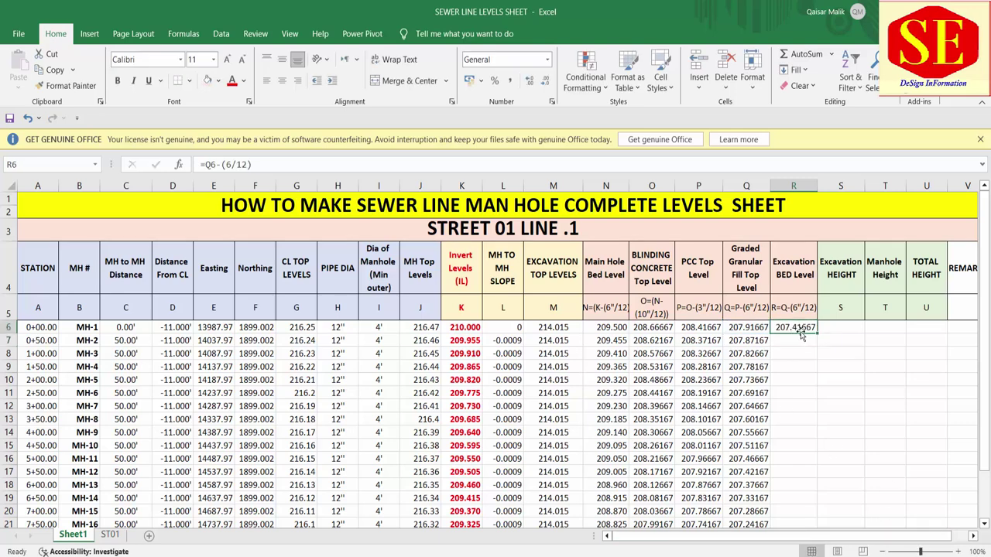
double_click(815, 333)
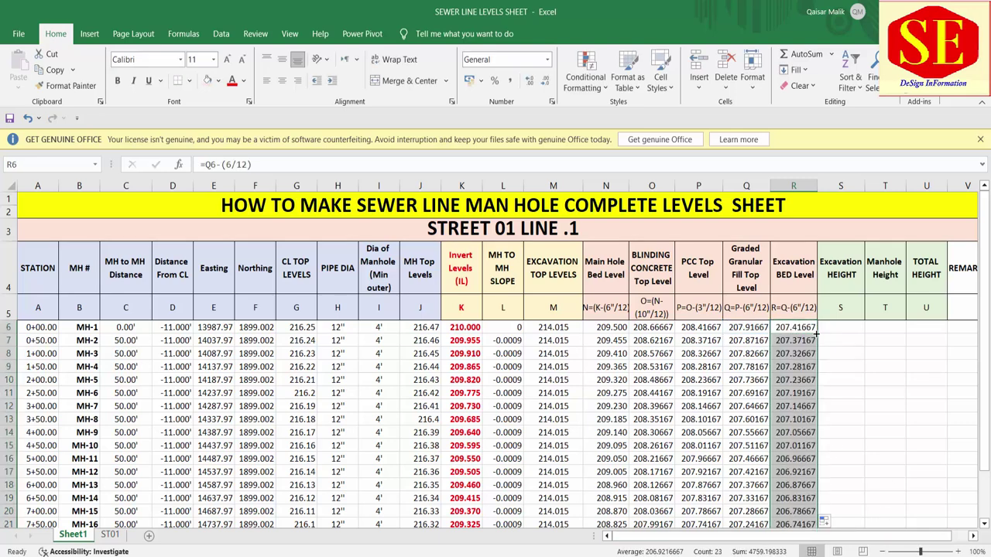
scroll(797, 387, "down", 3)
scroll(797, 404, "up", 3)
left_click(849, 263)
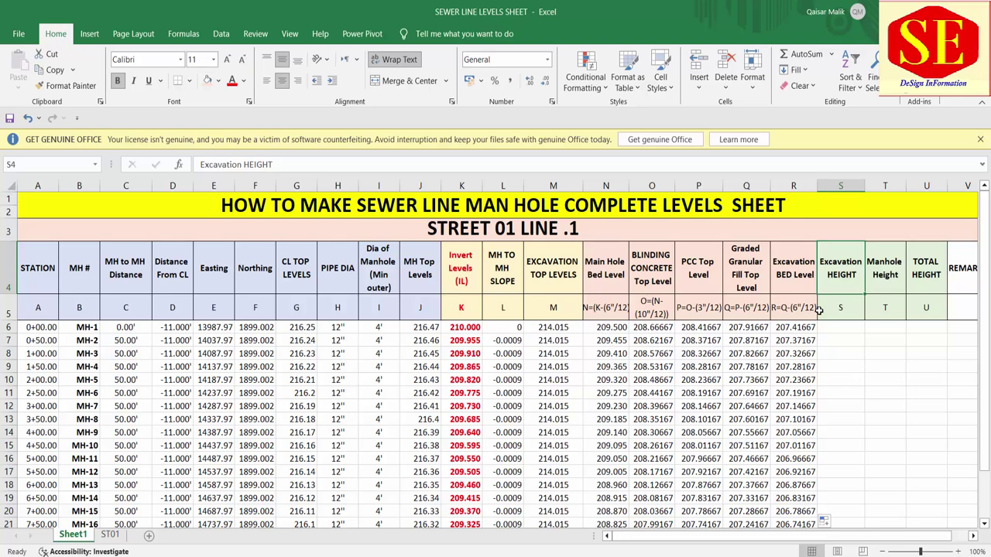
left_click(781, 328)
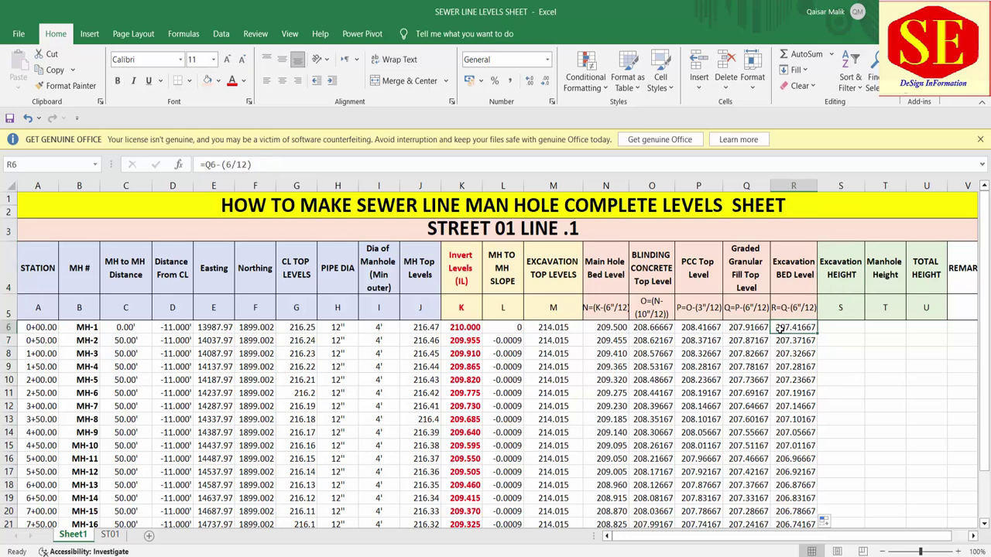
left_click(548, 328)
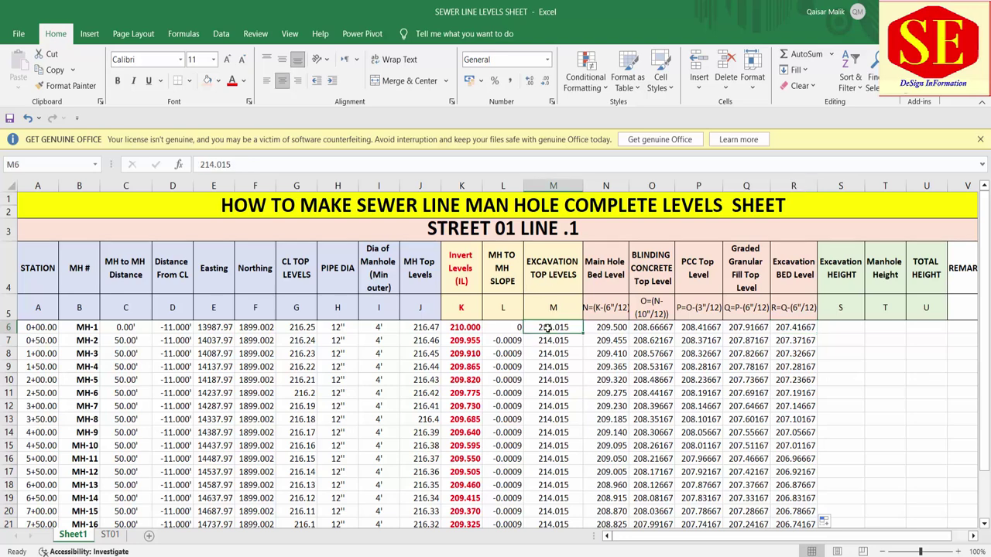
Label the Excavation HEIGHT column S=M-R in S5
left_click(827, 329)
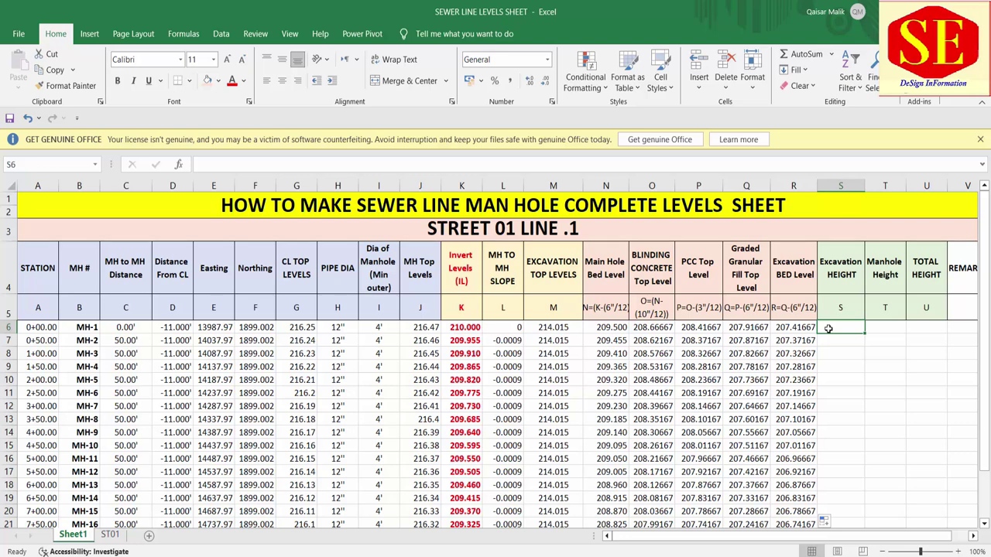
type("=")
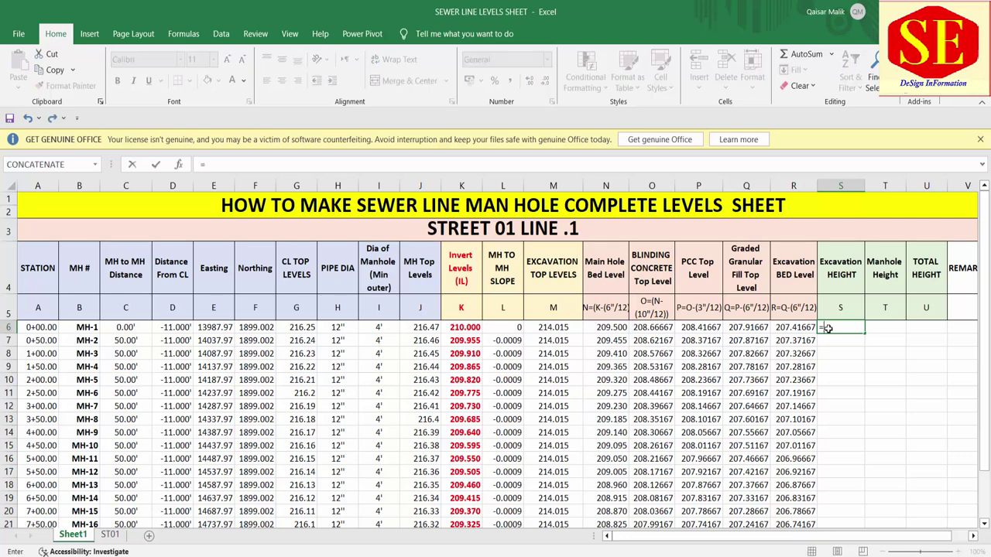
key("Escape")
double_click(852, 312)
type("=")
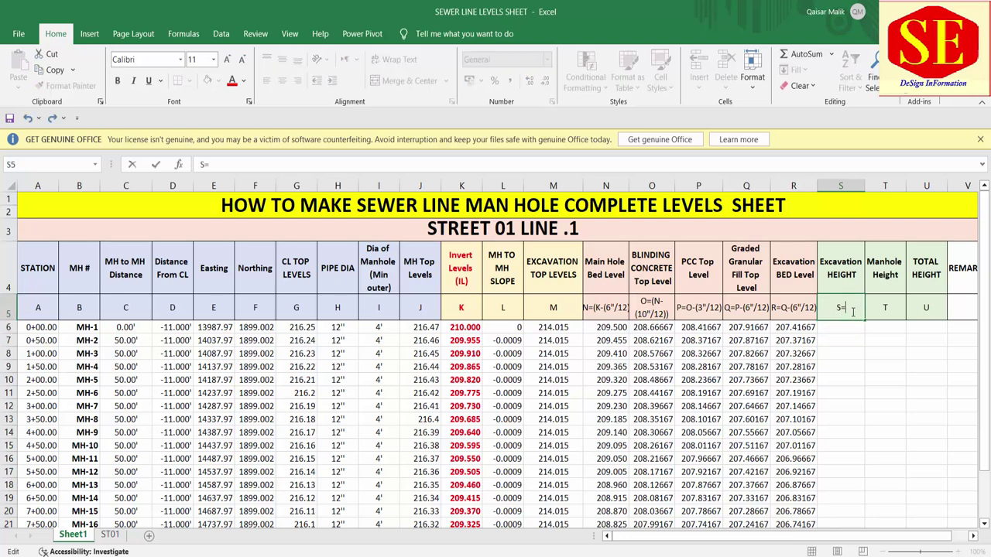
type("R-")
key("BackSpace")
key("BackSpace")
key("BackSpace")
type("M-")
key("BackSpace")
key("BackSpace")
type("=M")
type("-R")
key("Return")
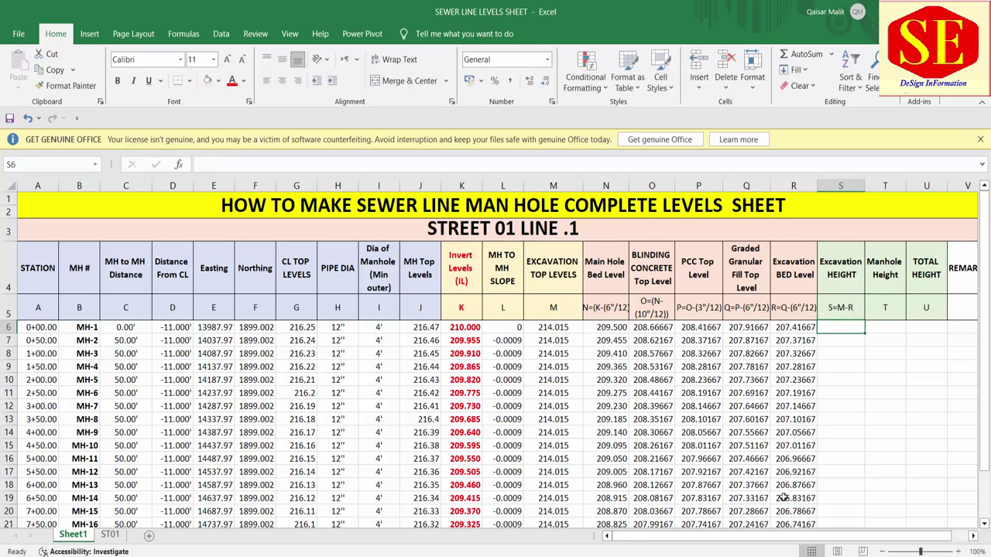
Enter the excavation height formula =M6-R6 in S6 and fill it down to row 28
type("=")
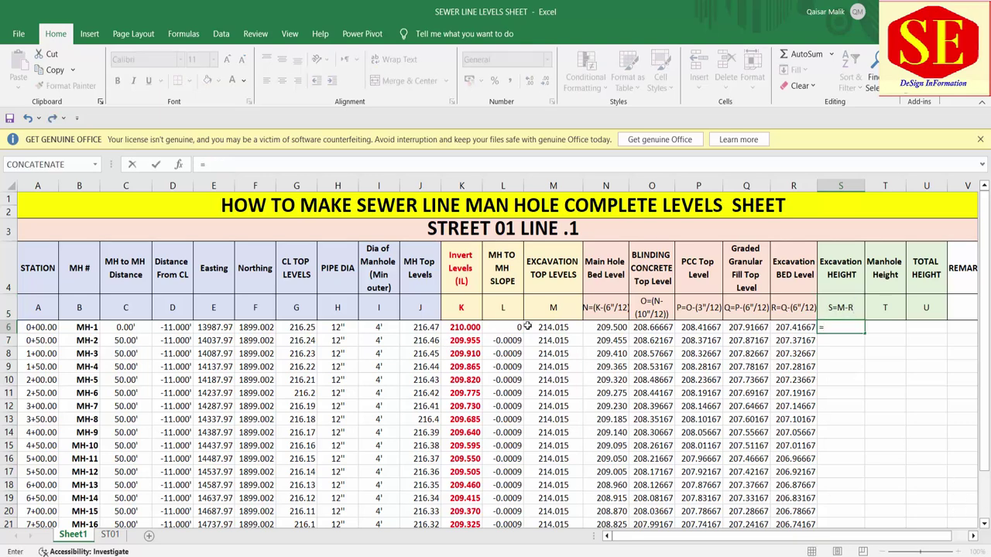
left_click(560, 328)
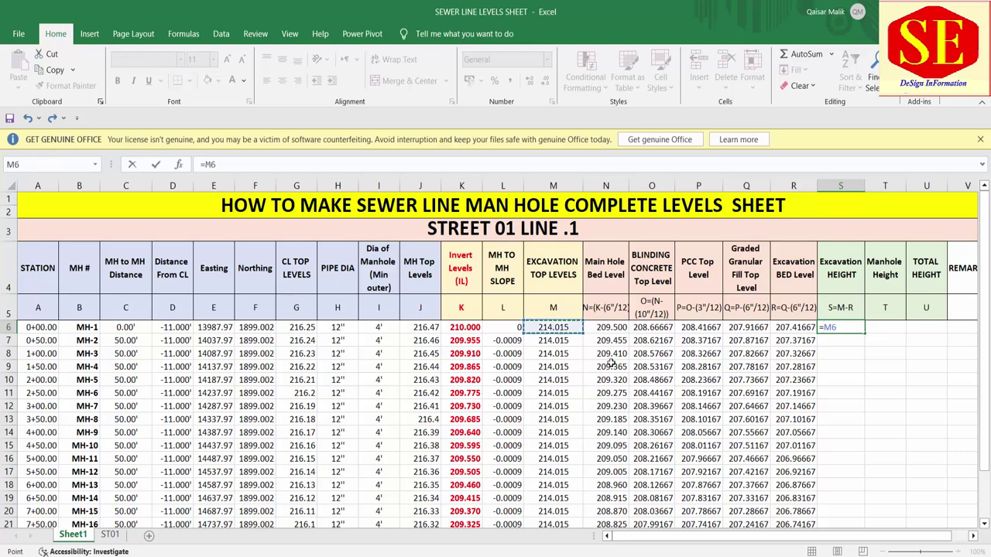
type("-")
left_click(800, 327)
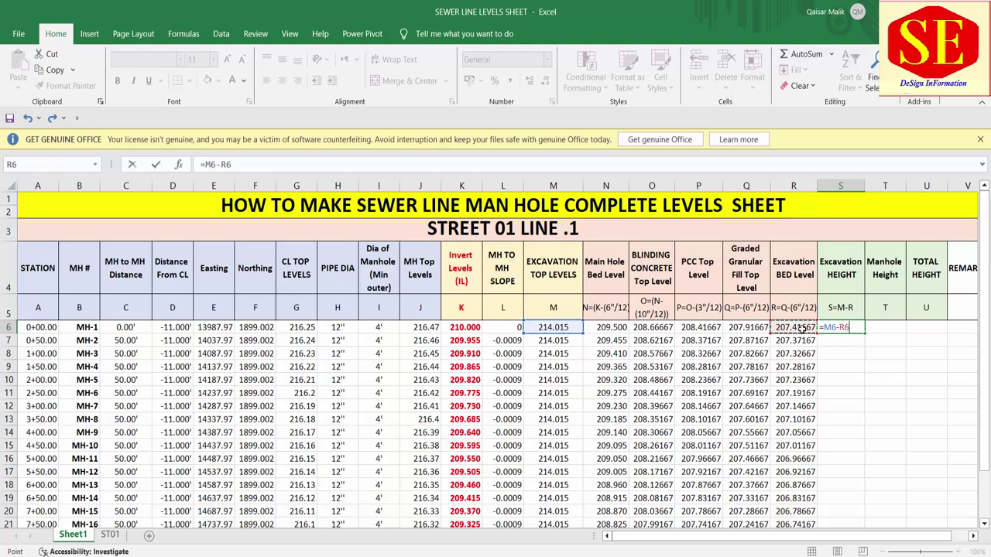
key("Return")
left_click(844, 327)
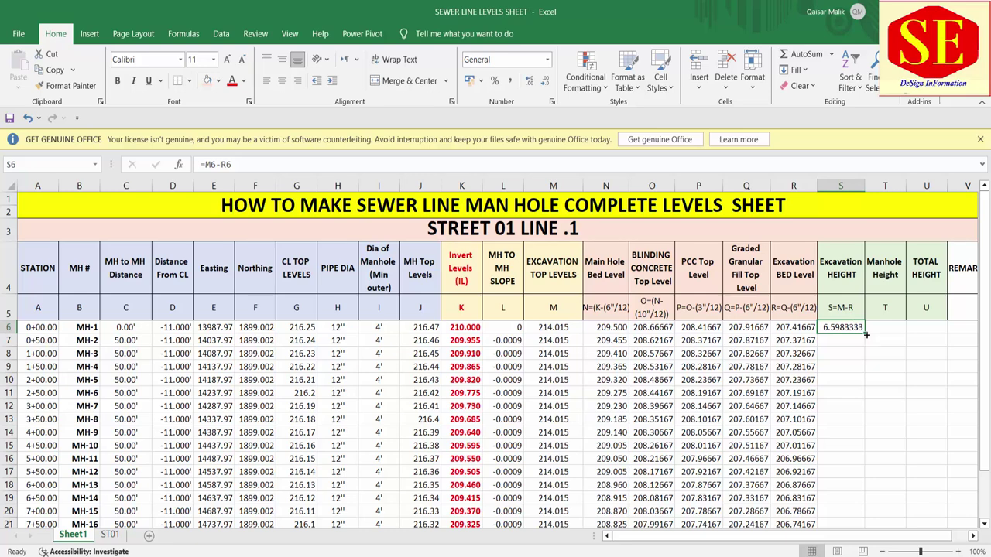
double_click(864, 334)
scroll(860, 442, "down", 4)
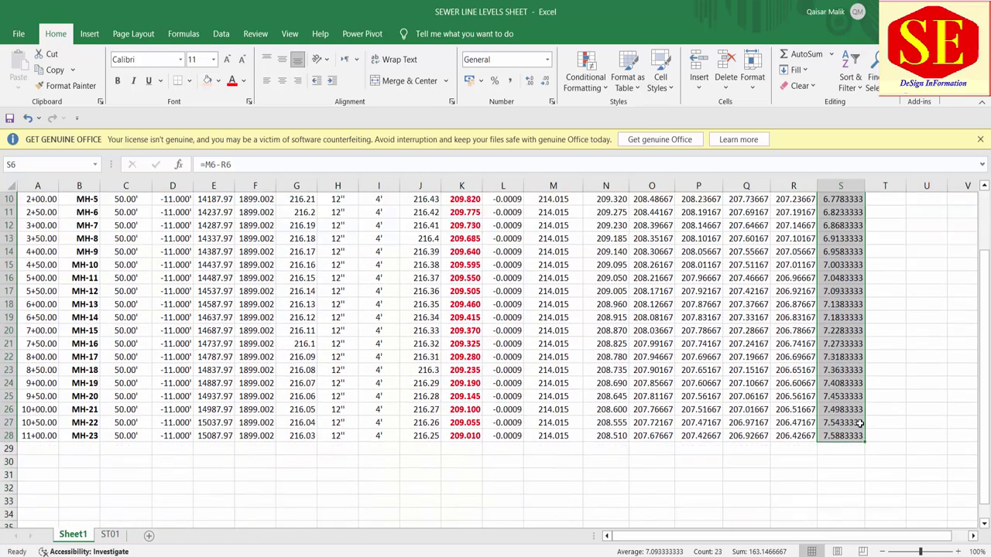
scroll(860, 442, "up", 3)
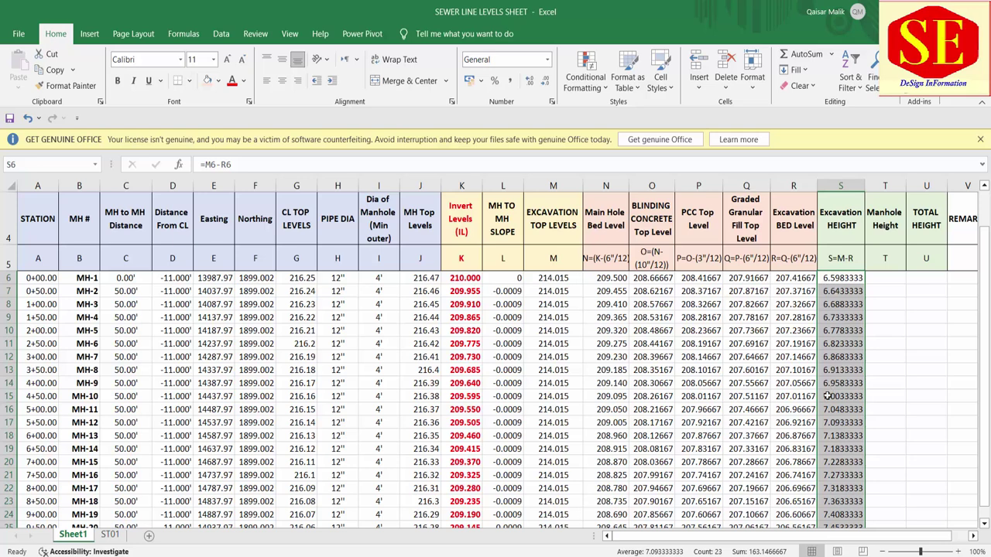
Format the excavation heights as numbers with three decimals, starting at 6.598
left_click(530, 83)
left_click(545, 83)
left_click(545, 83)
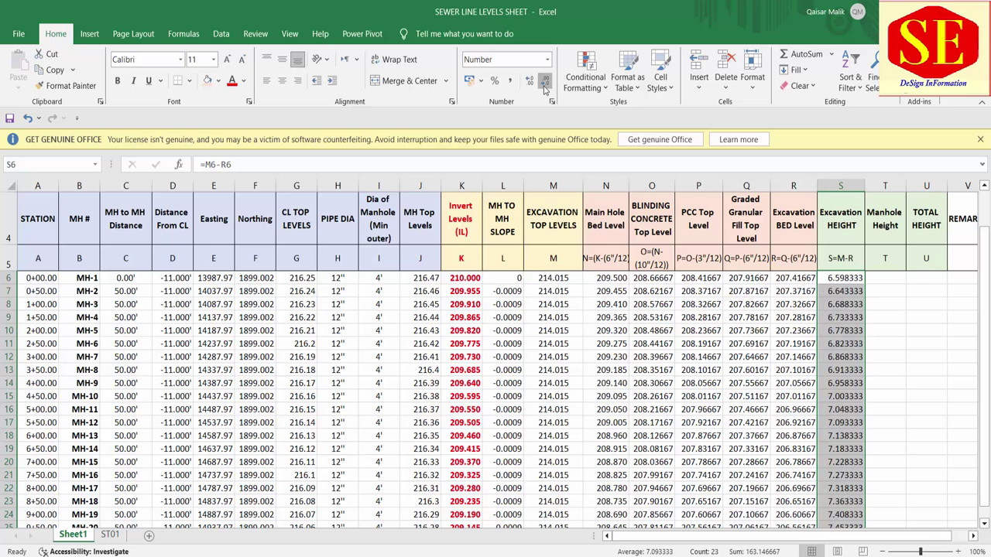
left_click(545, 83)
left_click(545, 83)
left_click(545, 83)
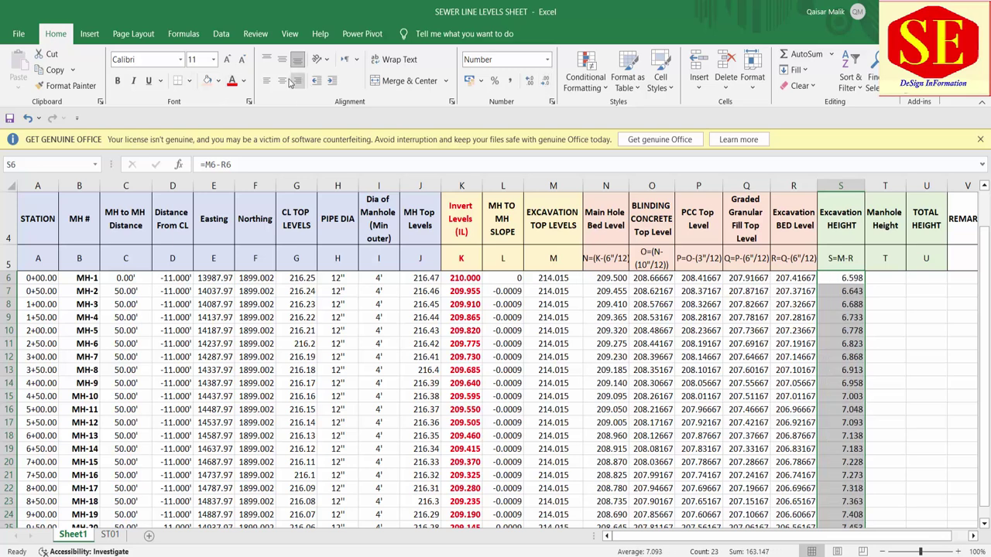
left_click(916, 356)
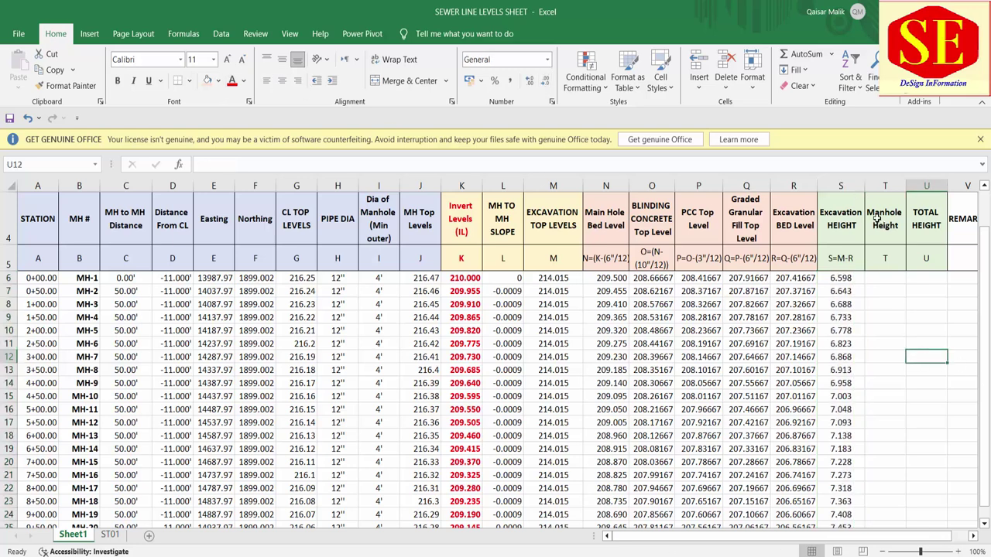
Begin the Manhole Height formula label in T5, then switch to the section drawing
double_click(894, 261)
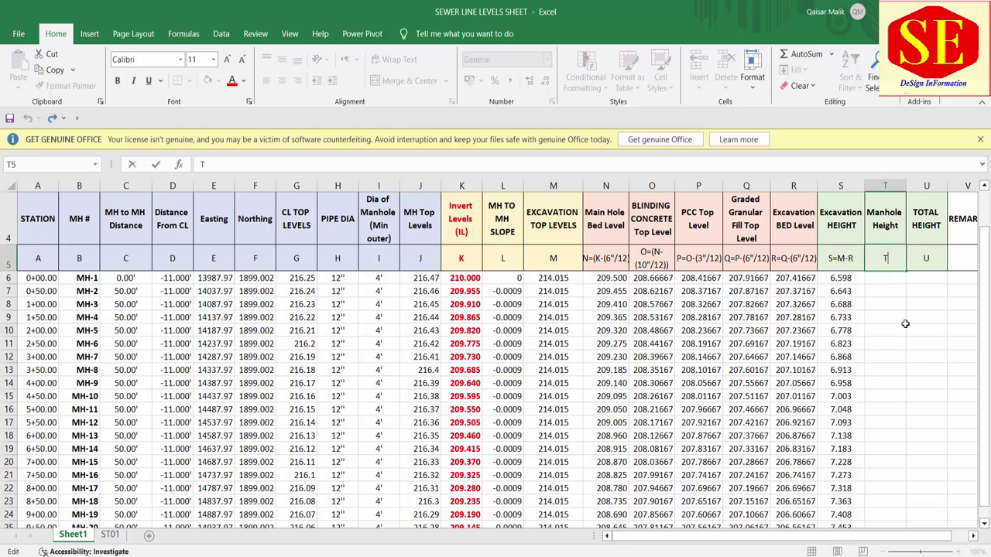
type("=")
key("alt+Tab")
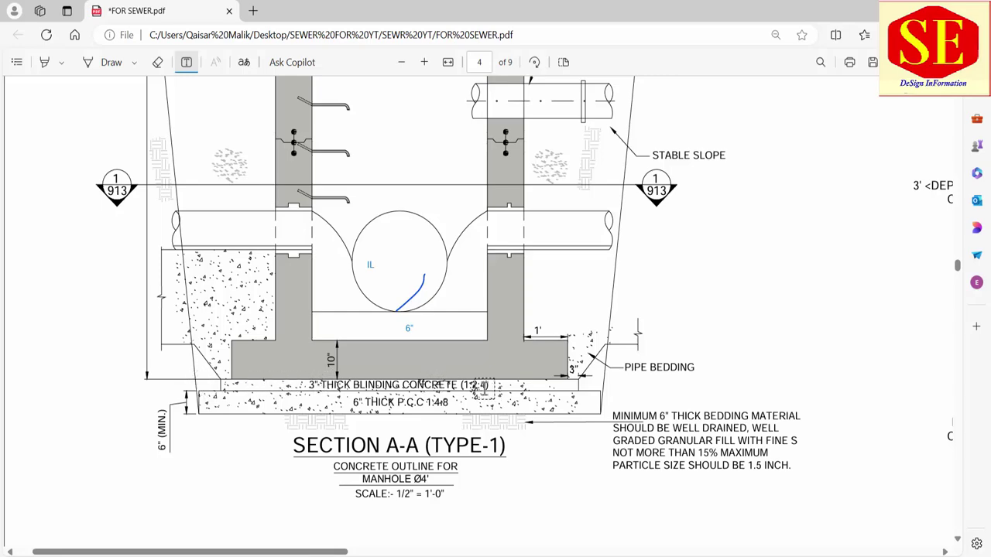
Scroll through page 4's manhole section from bedding to cover, then return to Excel
scroll(498, 215, "up", 8)
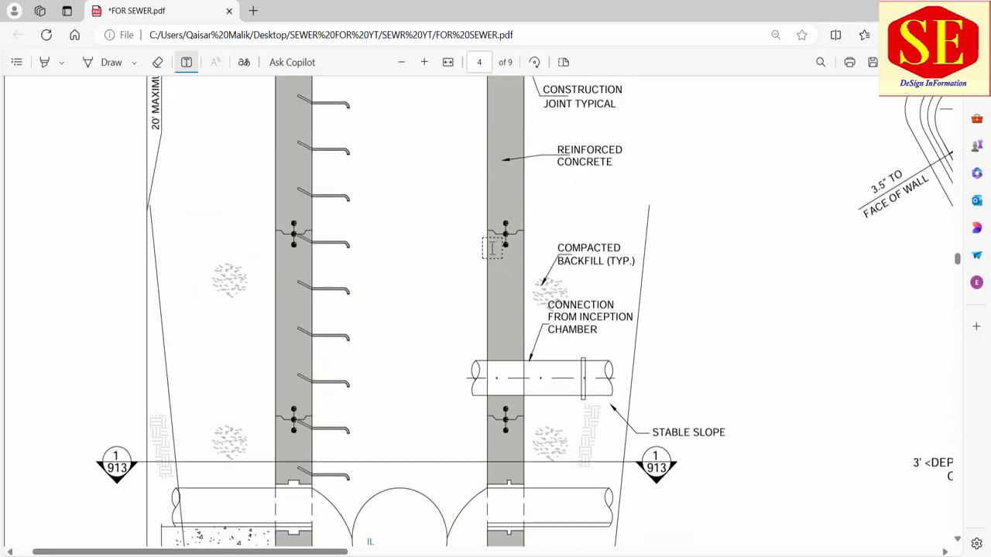
scroll(437, 222, "up", 4)
scroll(418, 379, "down", 5)
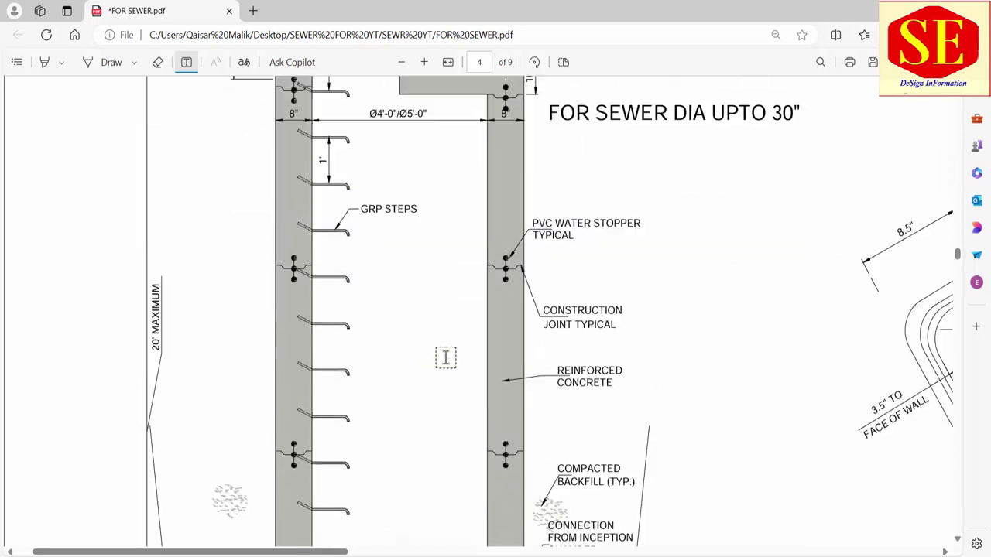
scroll(442, 356, "down", 5)
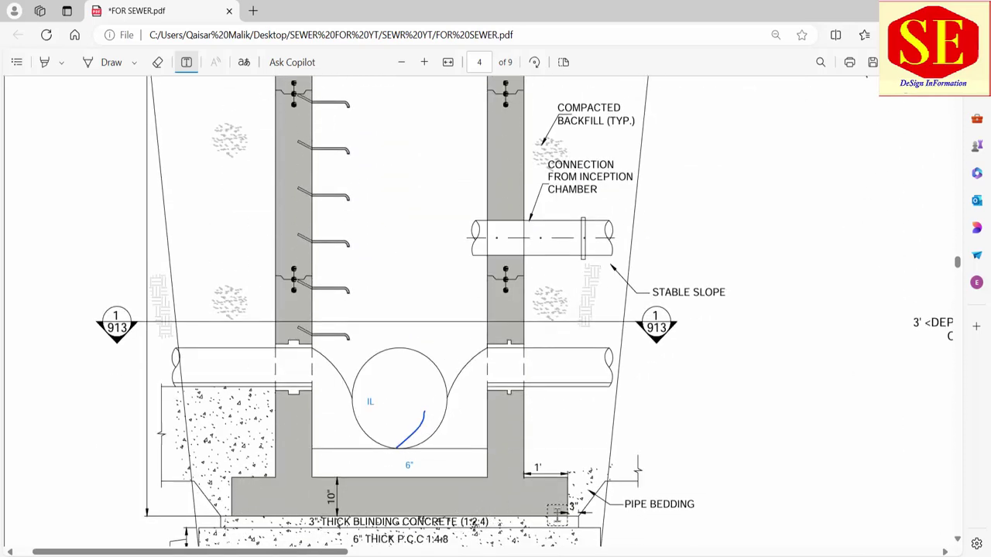
scroll(549, 512, "up", 4)
scroll(464, 387, "up", 4)
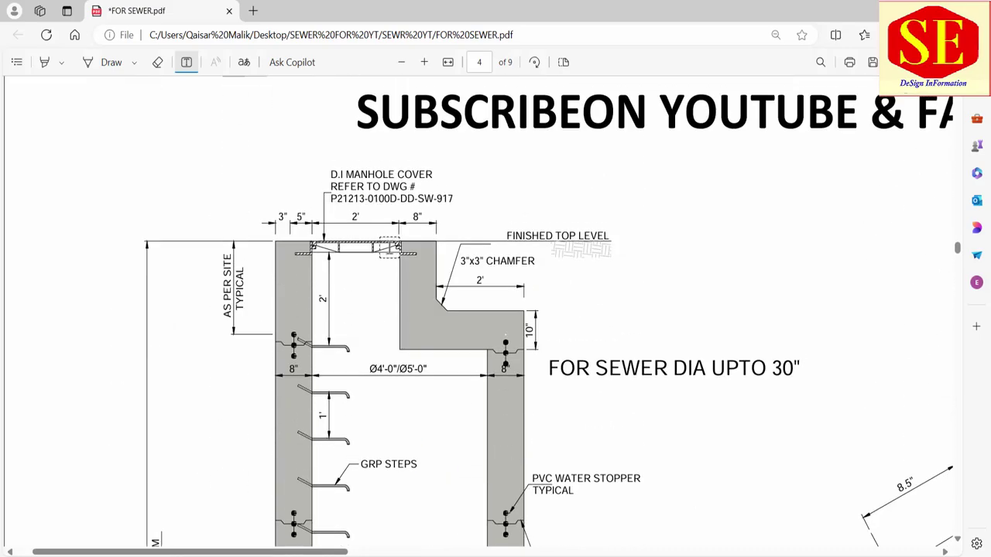
key("alt+Tab")
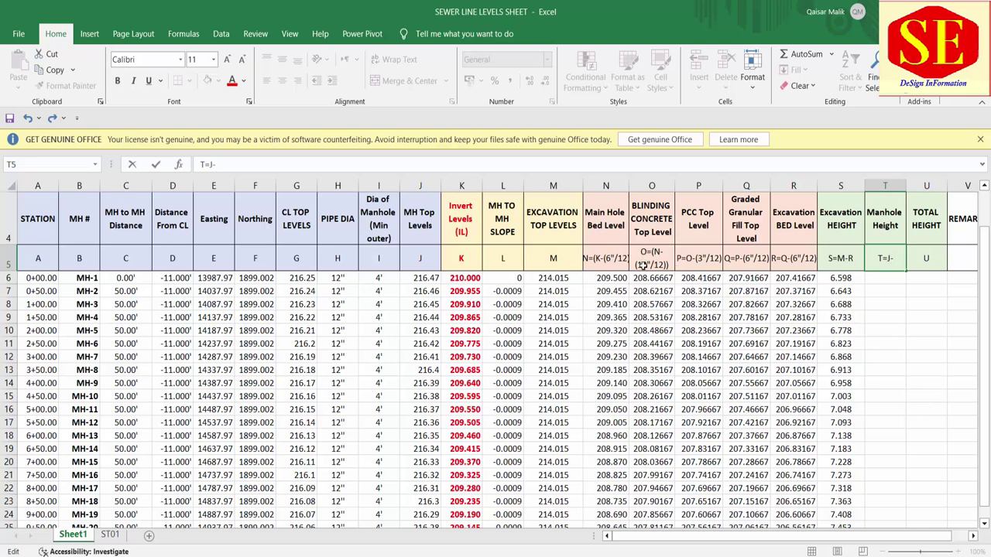
Label the Manhole Height column 'T=J-O' and enter =J6-O6 in T6
type("O")
key("Return")
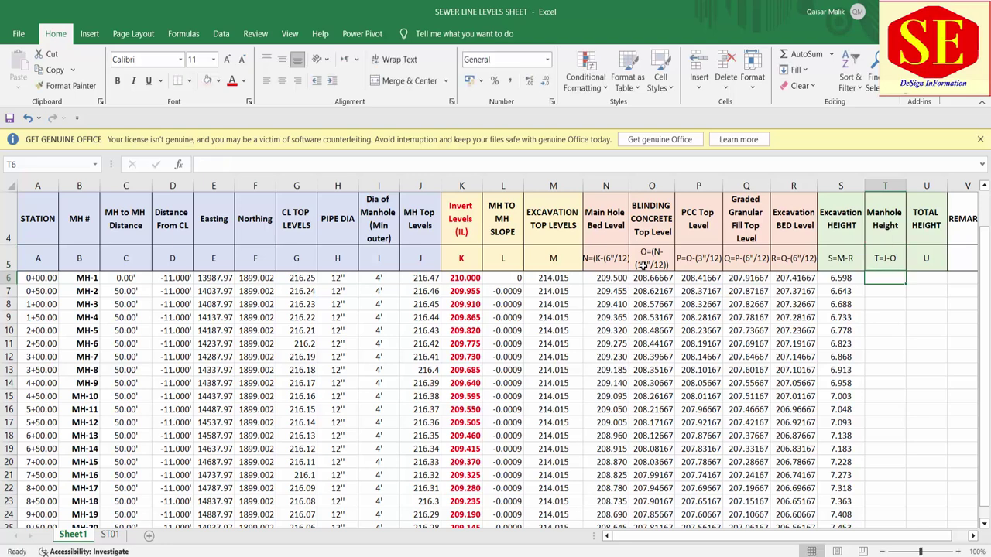
type("=")
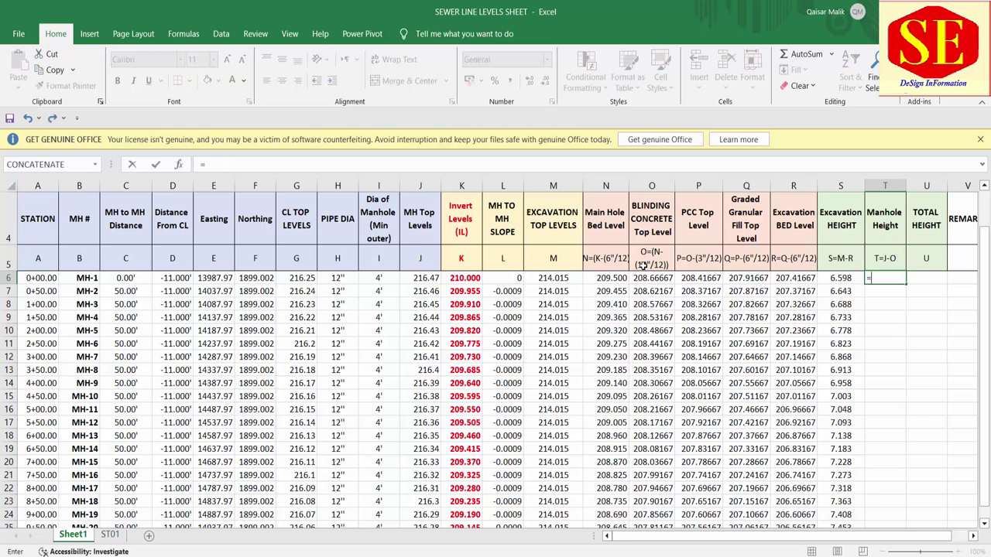
left_click(418, 275)
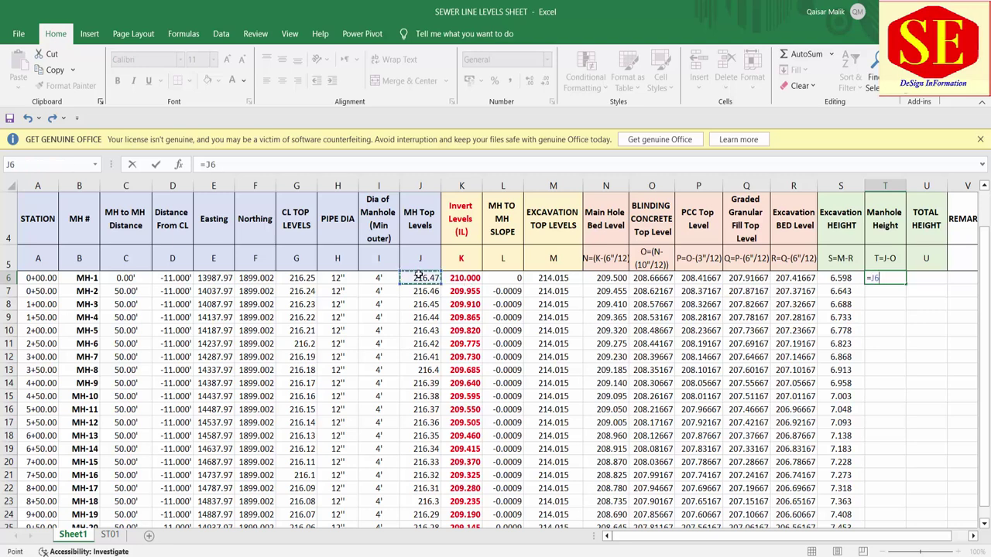
type("-")
left_click(659, 280)
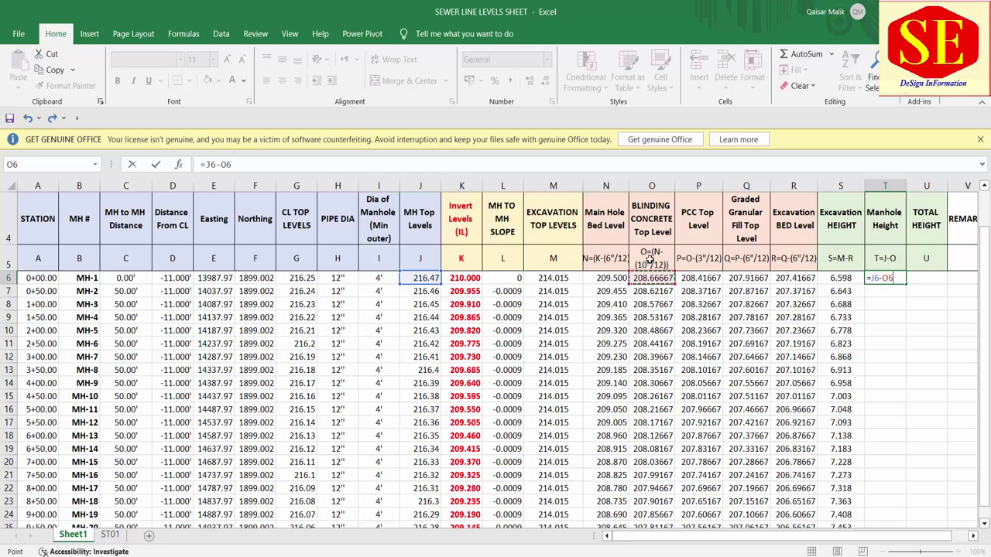
key("Return")
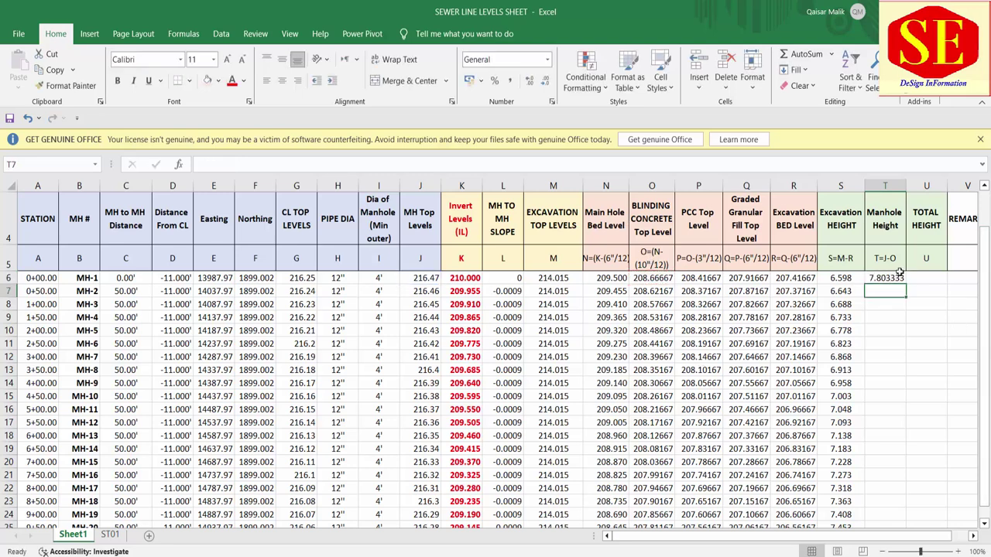
Fill =J6-O6 down column T and show the results in Number format with three decimals
left_click(898, 276)
double_click(905, 283)
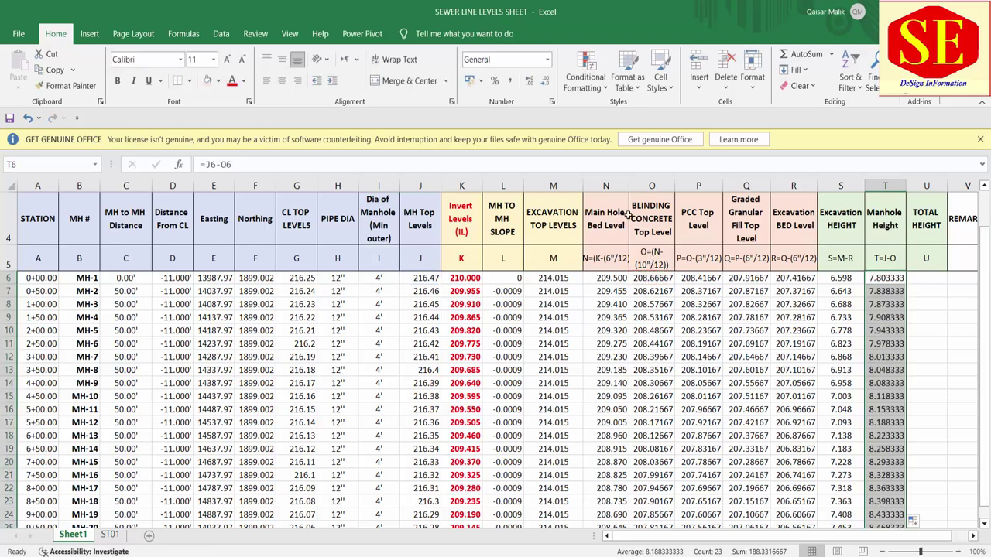
left_click(530, 86)
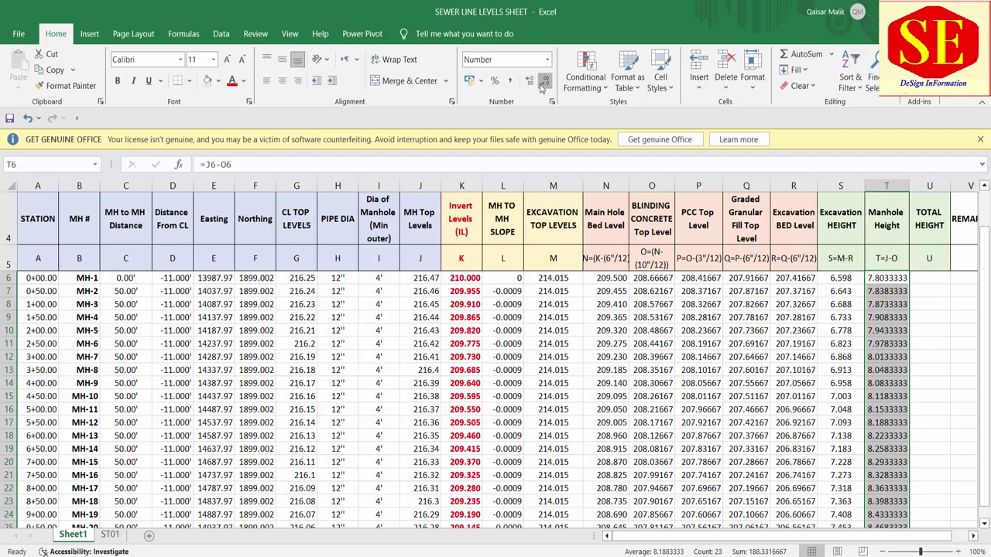
left_click(544, 80)
left_click(545, 81)
left_click(545, 80)
left_click(545, 81)
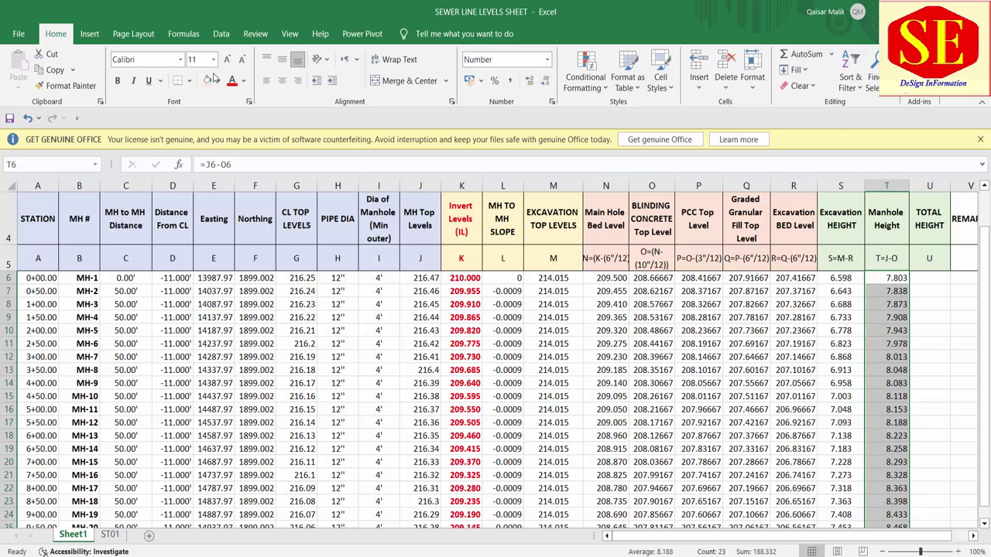
left_click(933, 276)
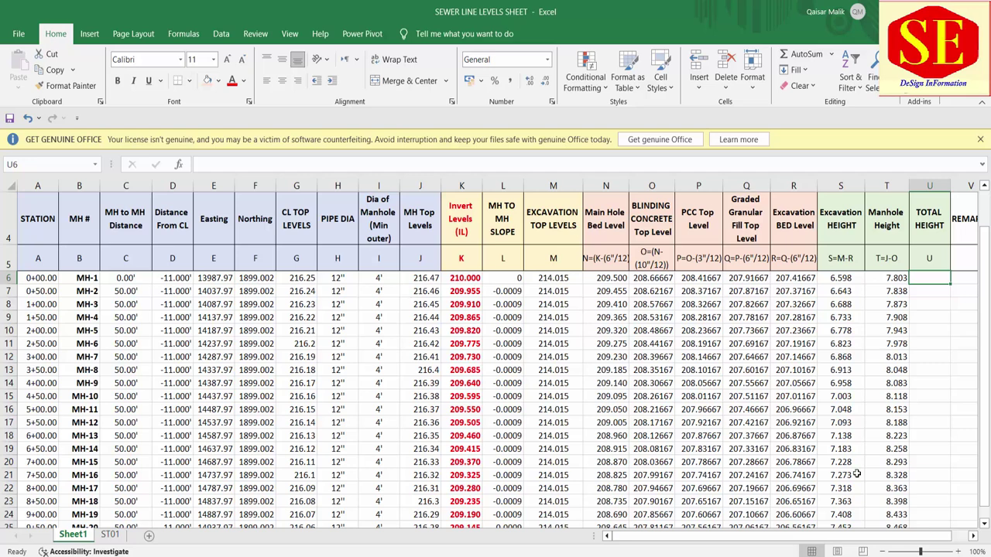
Relabel TOTAL HEIGHT as 'U=J-R' in U5 and enter =J6-R6 in U6
double_click(926, 262)
type("=")
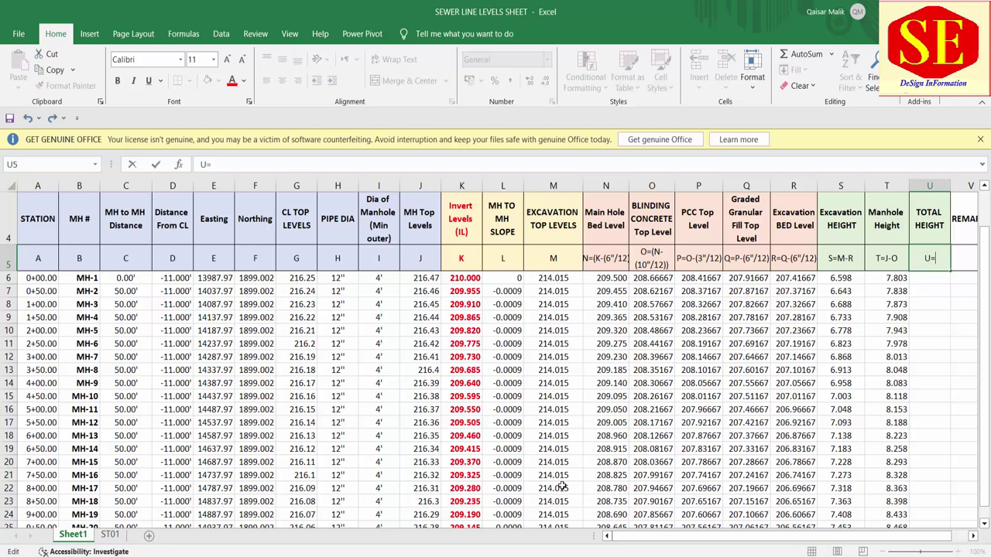
type("J-")
type("R")
key("Return")
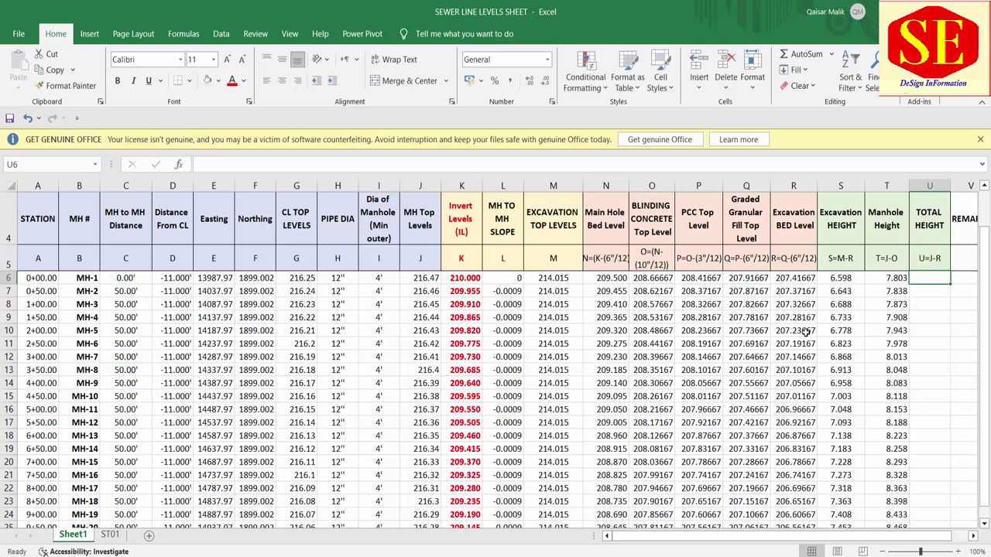
type("=")
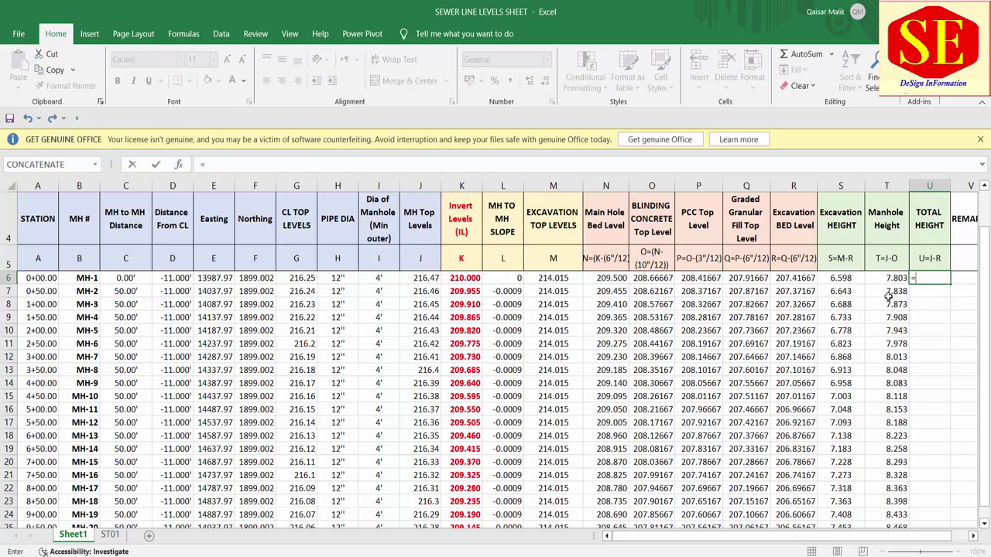
left_click(427, 279)
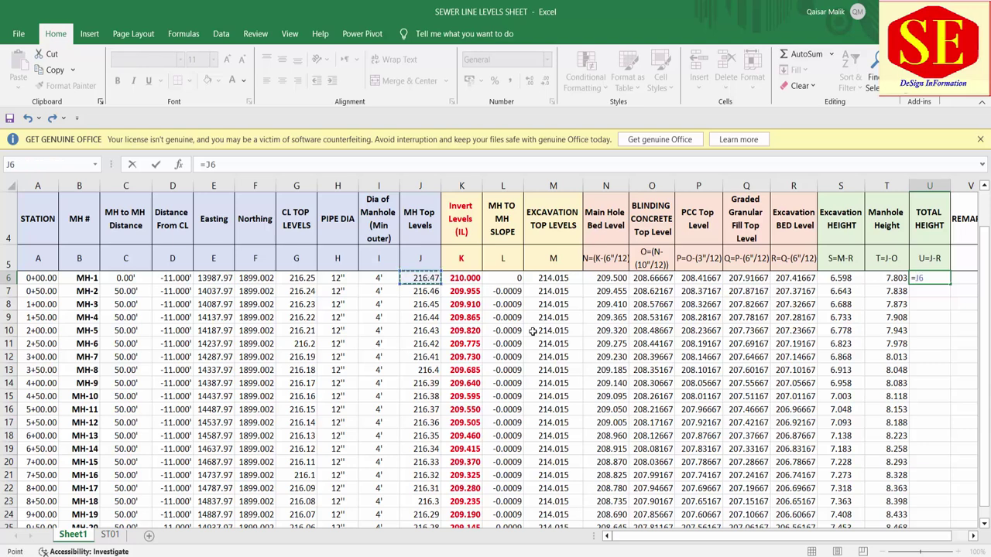
type("-")
left_click(784, 278)
key("Return")
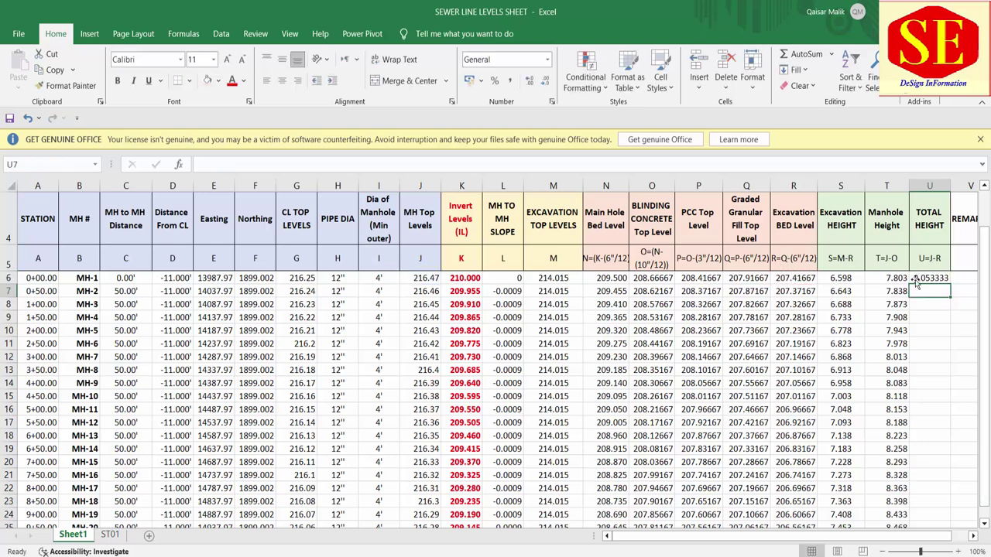
Fill =J6-R6 down column U and show the results in Number format with four decimals
left_click(920, 279)
double_click(951, 283)
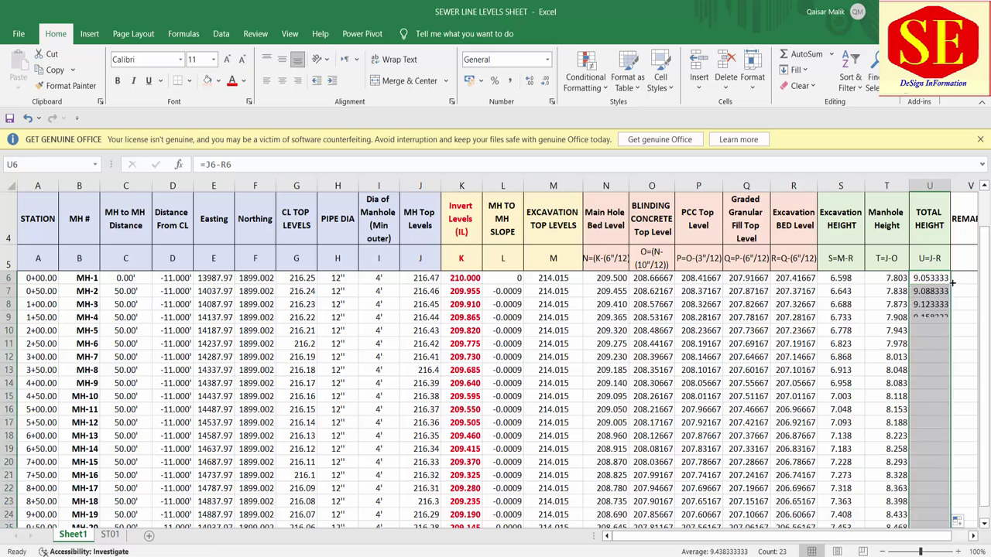
left_click(530, 80)
left_click(544, 81)
left_click(544, 82)
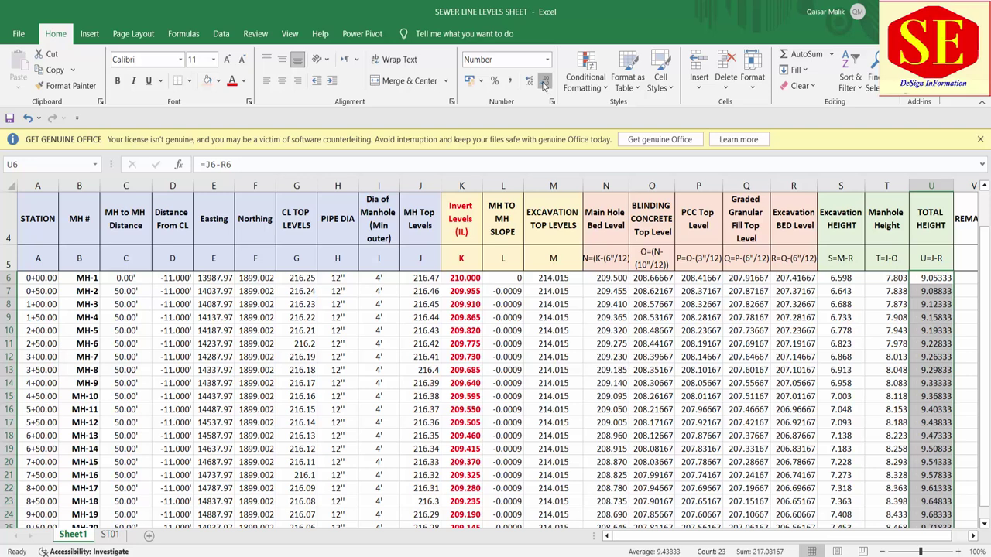
left_click(545, 83)
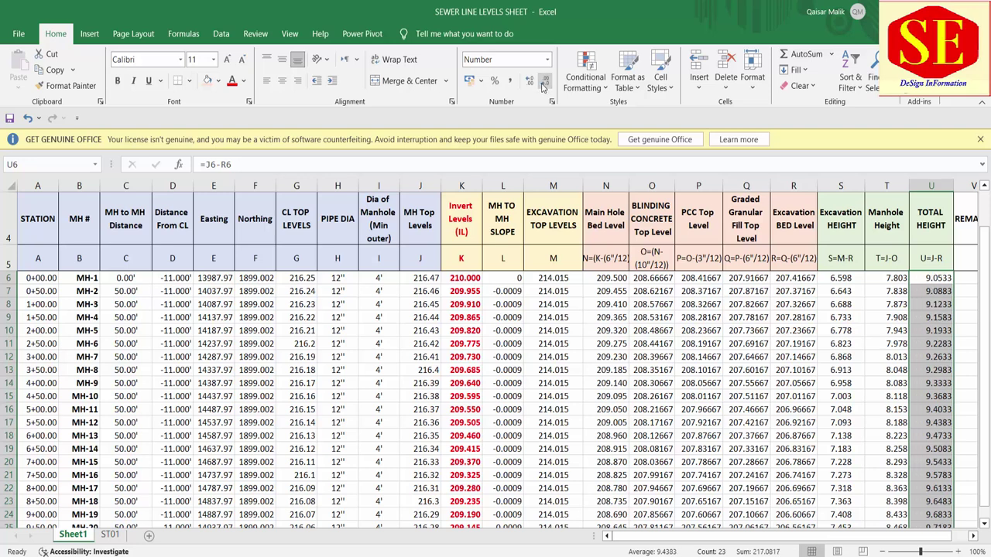
left_click(765, 410)
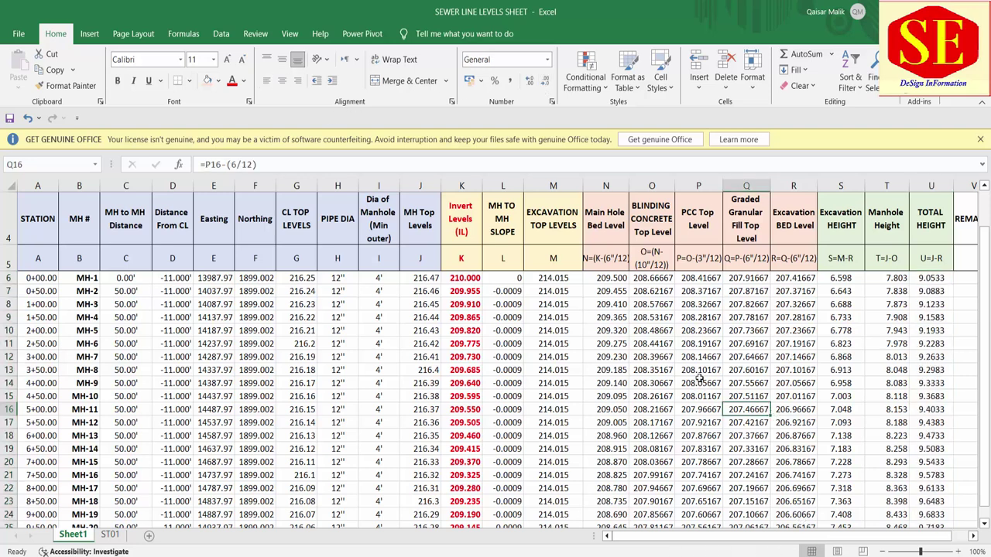
scroll(698, 369, "down", 1, "ctrl")
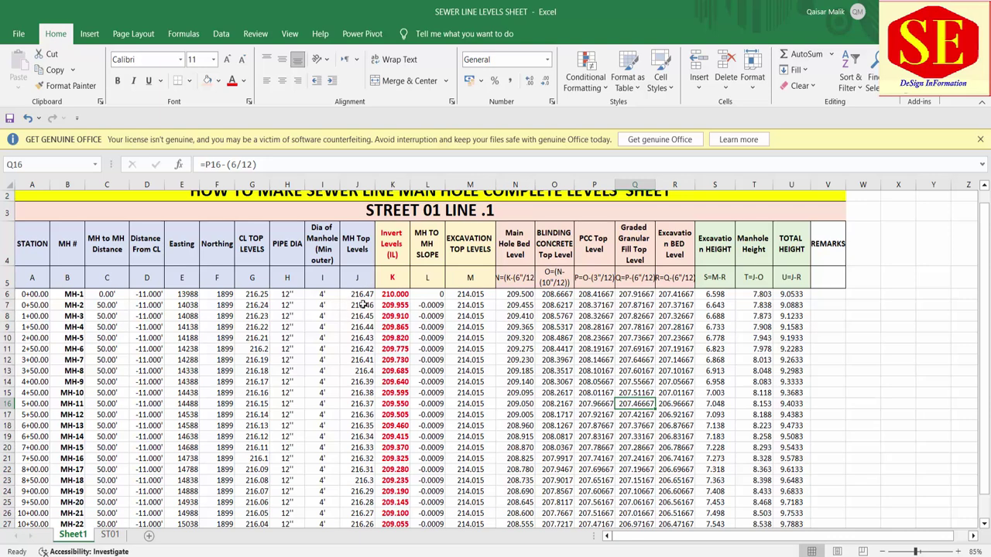
Return to the Excel levels sheet and select the manhole data block A6:U28
left_click_drag(364, 294, 401, 482)
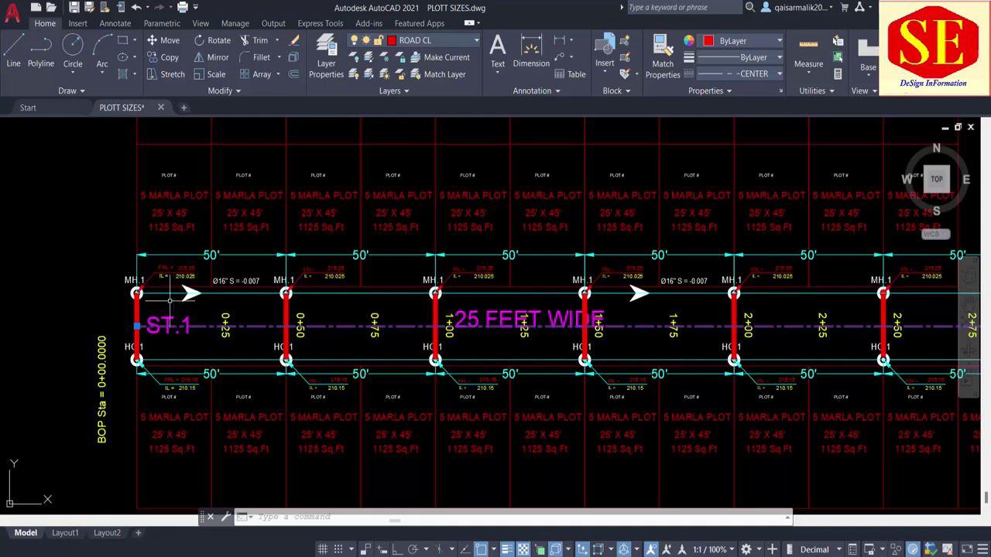
mouse_move(582, 551)
left_click(588, 495)
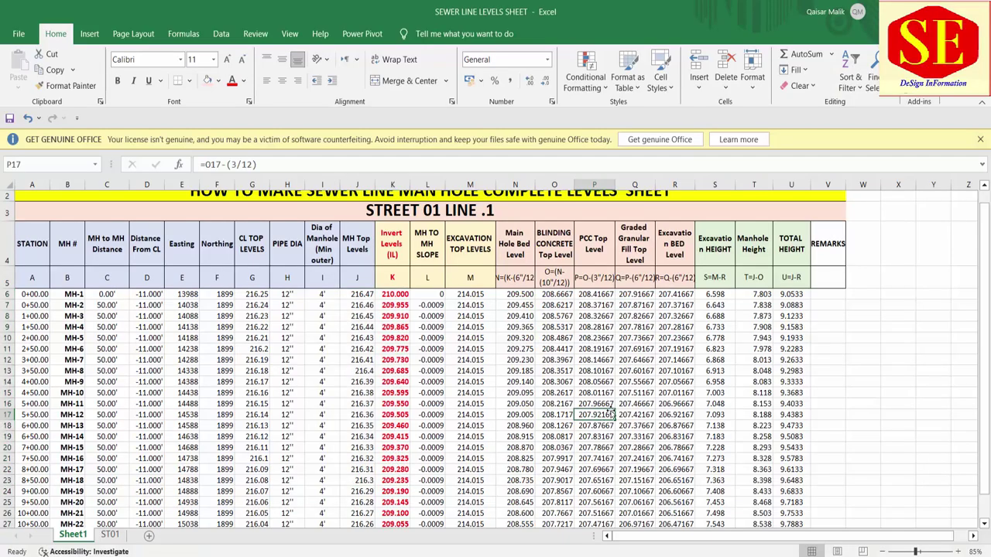
mouse_move(31, 294)
left_mouse_down()
mouse_move(730, 405)
mouse_move(810, 503)
left_mouse_up()
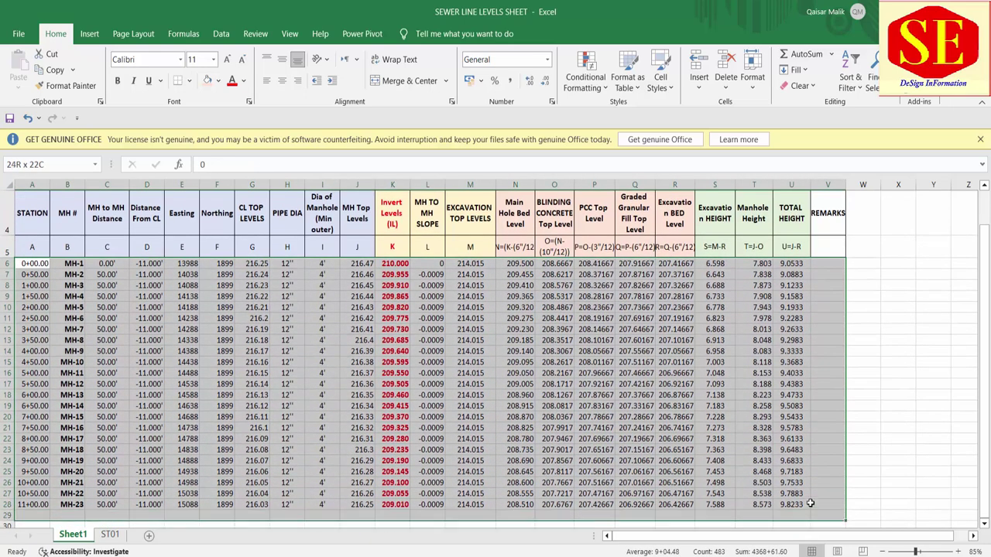
Give the A6:U28 data table outline and inside grid borders
left_click_drag(810, 503, 808, 503)
right_click(776, 490)
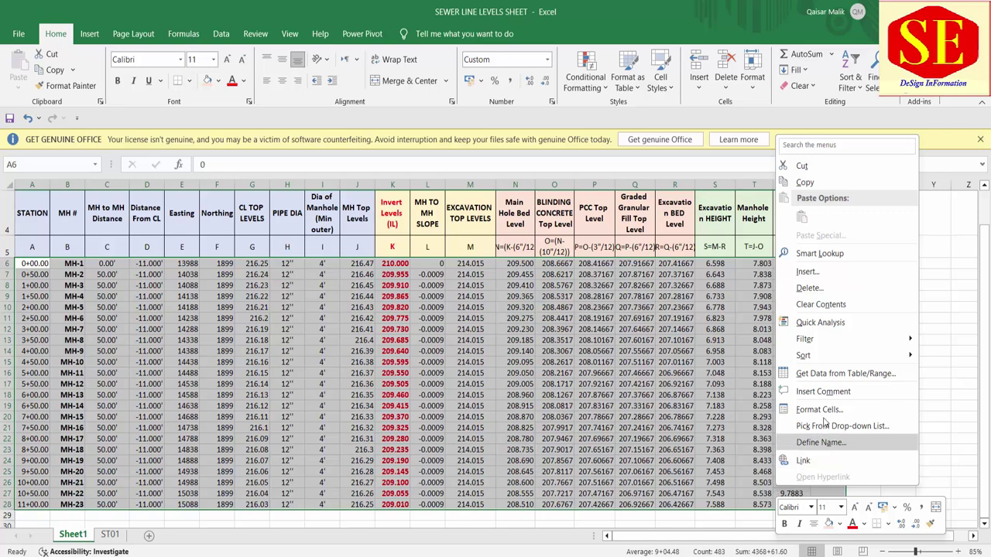
left_click(822, 410)
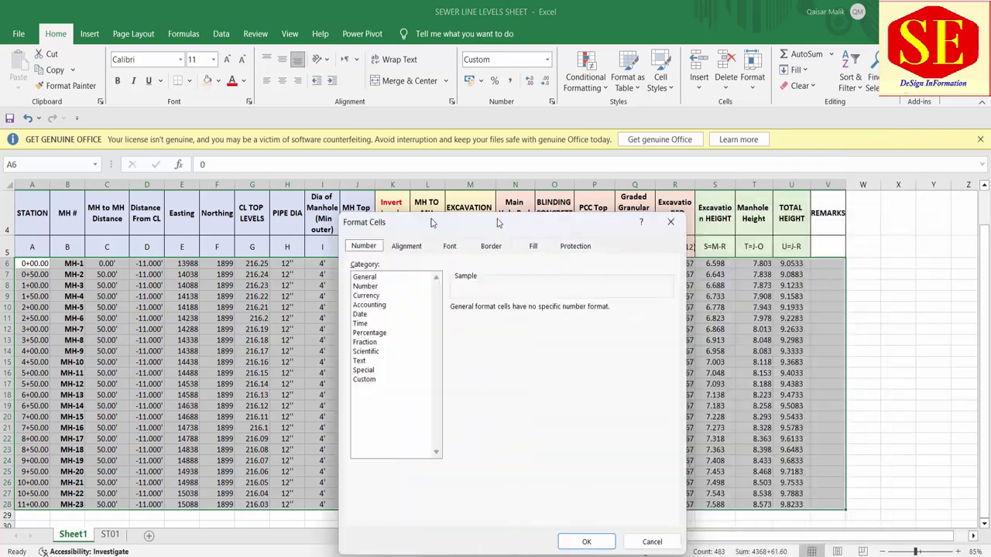
left_click(425, 248)
left_click(476, 300)
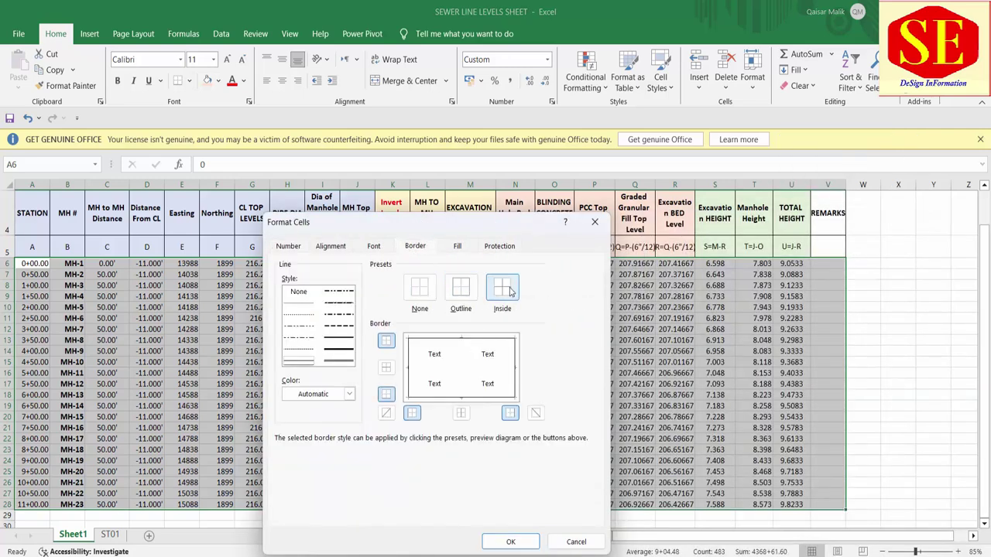
left_click(502, 288)
left_click(510, 541)
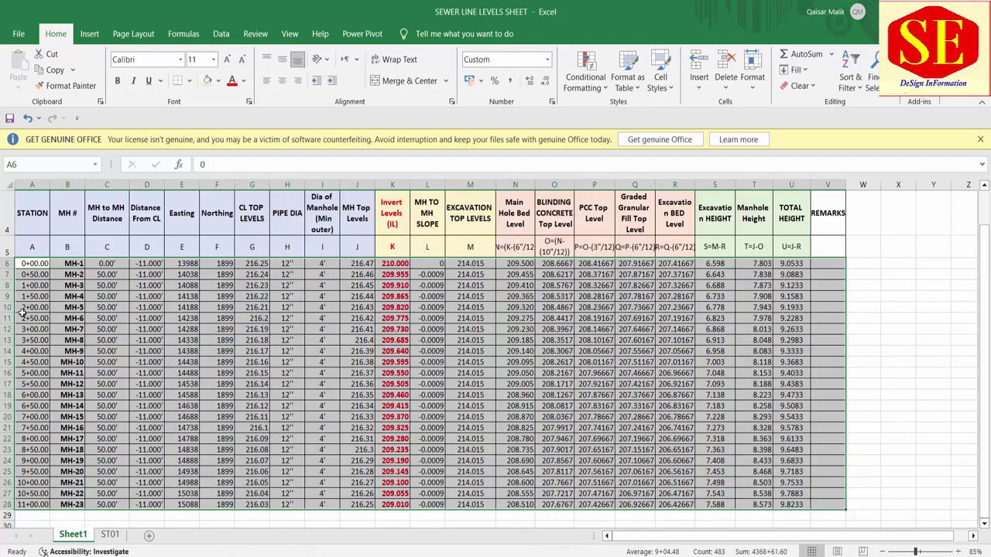
Increase the row height of rows 6 to 28
left_click_drag(7, 264, 9, 503)
right_click(9, 503)
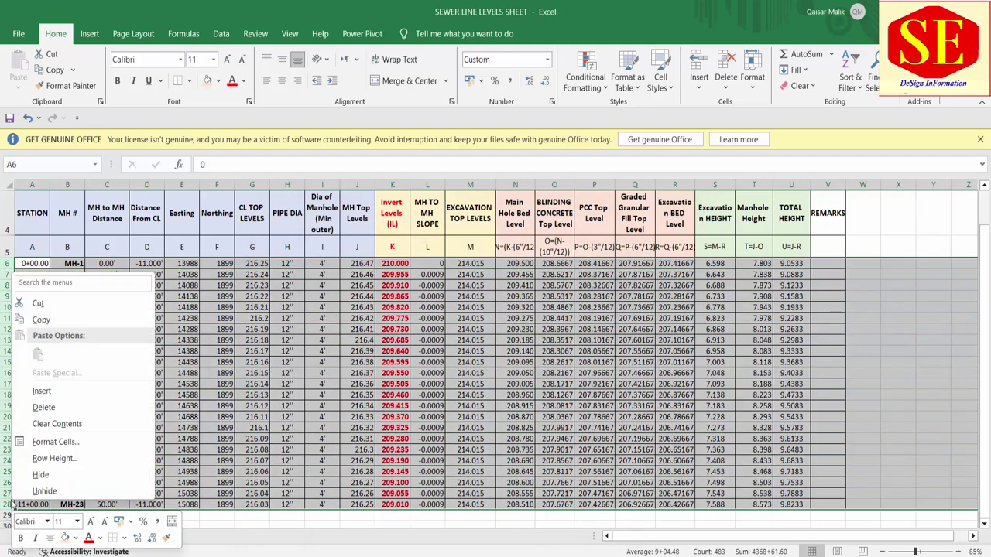
left_click(46, 459)
type("25")
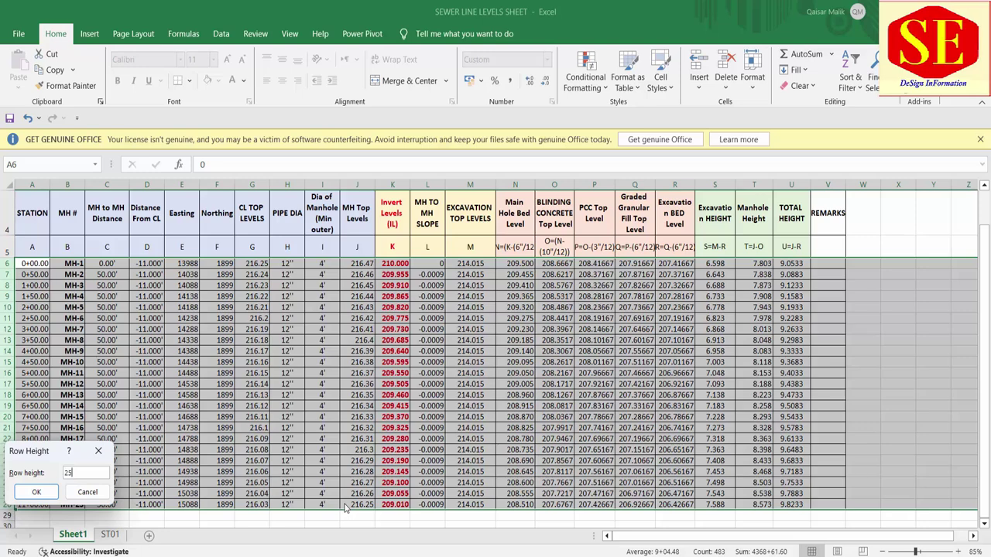
type("+")
key("Return")
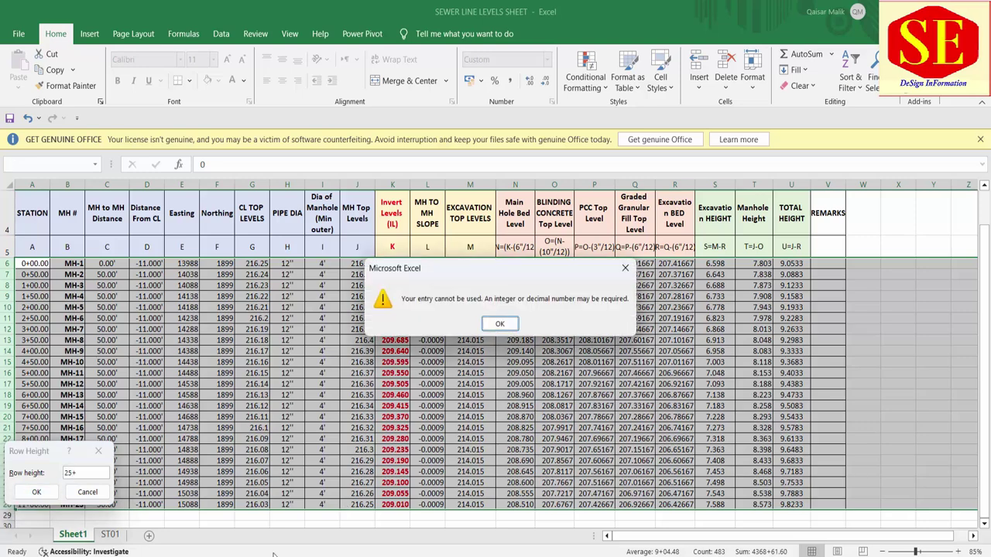
left_click(499, 325)
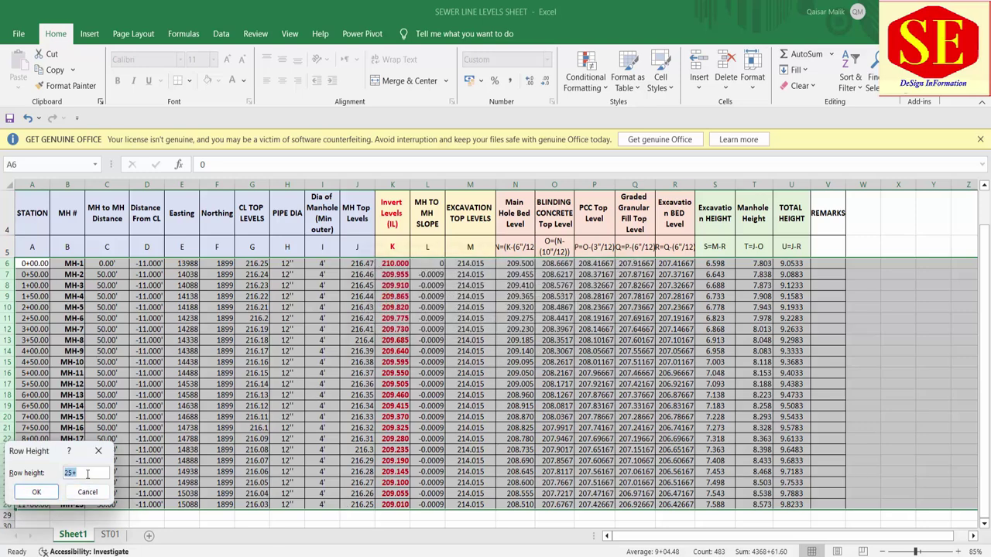
key("Return")
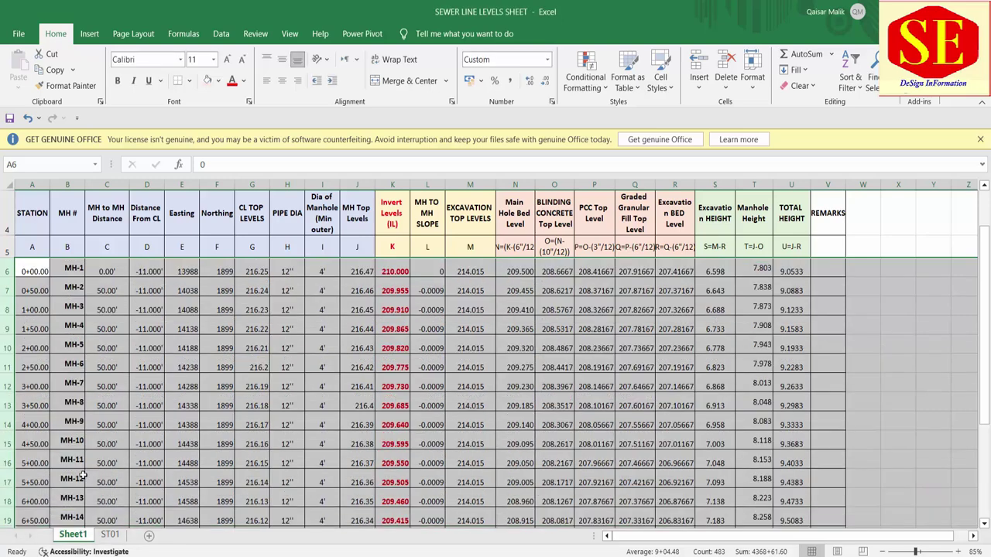
Centre the manhole values horizontally and vertically in their cells
left_click(281, 80)
left_click(282, 58)
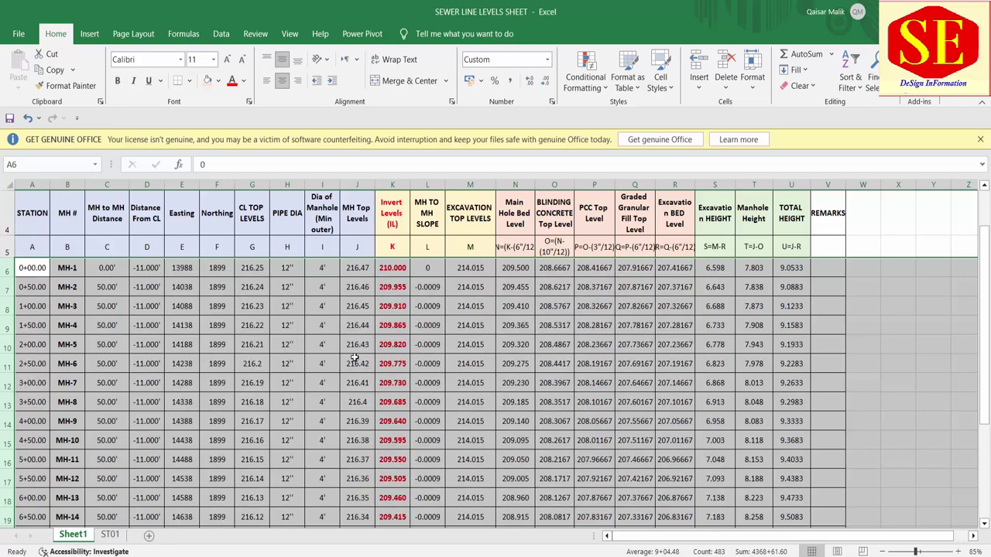
left_click(353, 357)
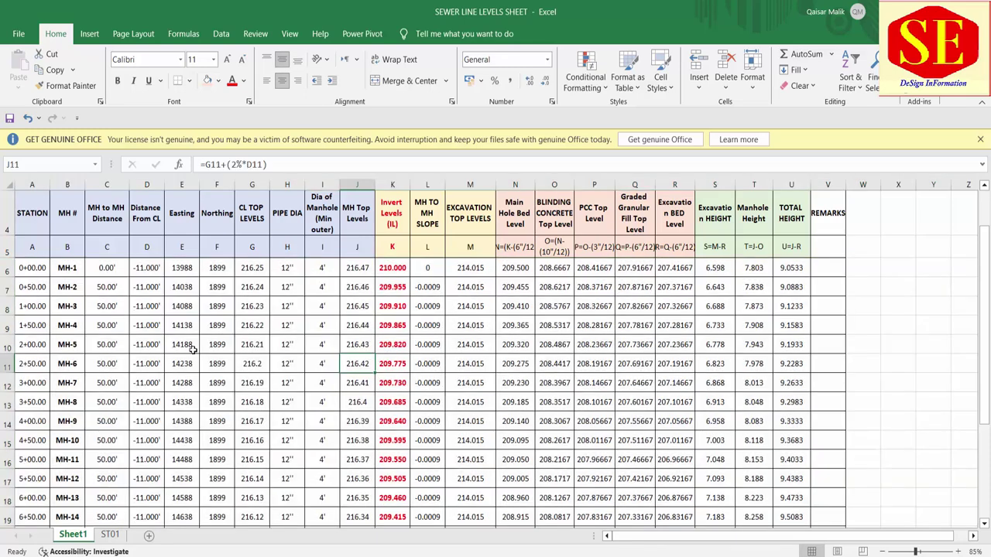
scroll(350, 286, "up", 1)
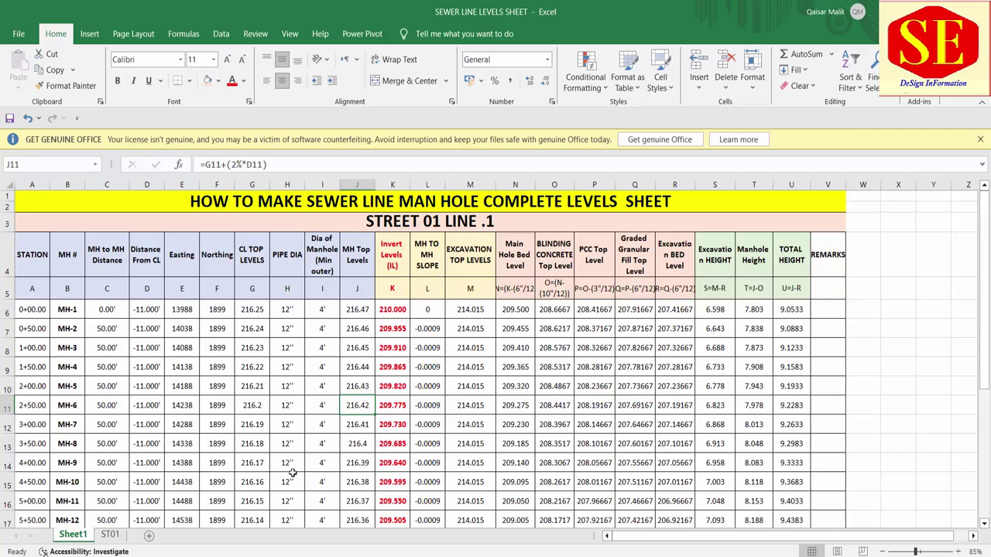
Rename the first sheet to MH LEVEL SHEET
right_click(74, 535)
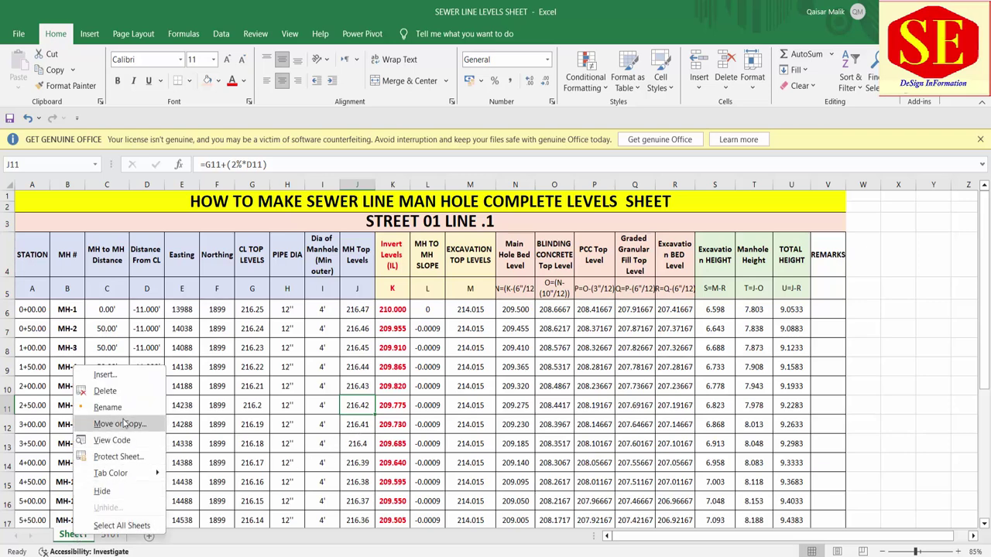
left_click(108, 407)
type("MH")
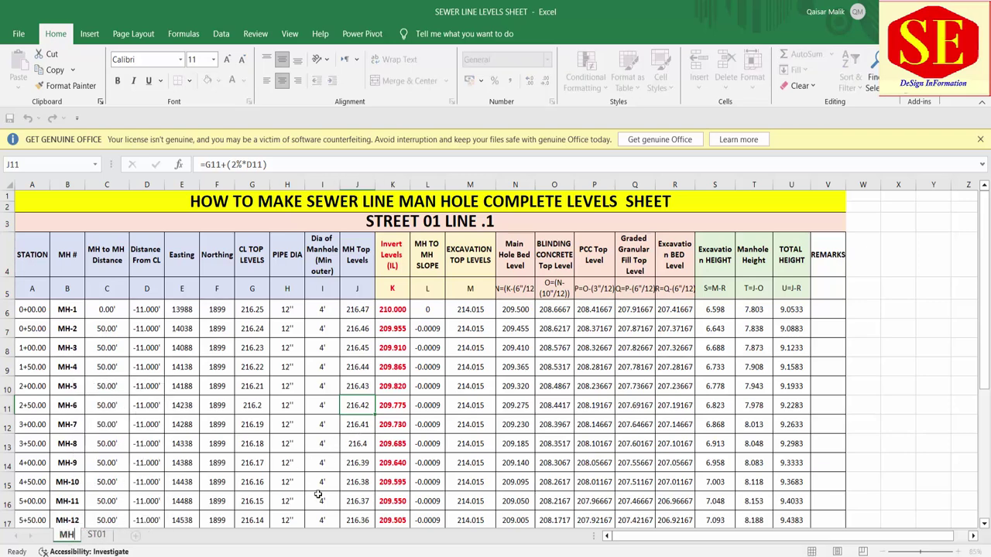
type(" LEVEL")
type(" SH")
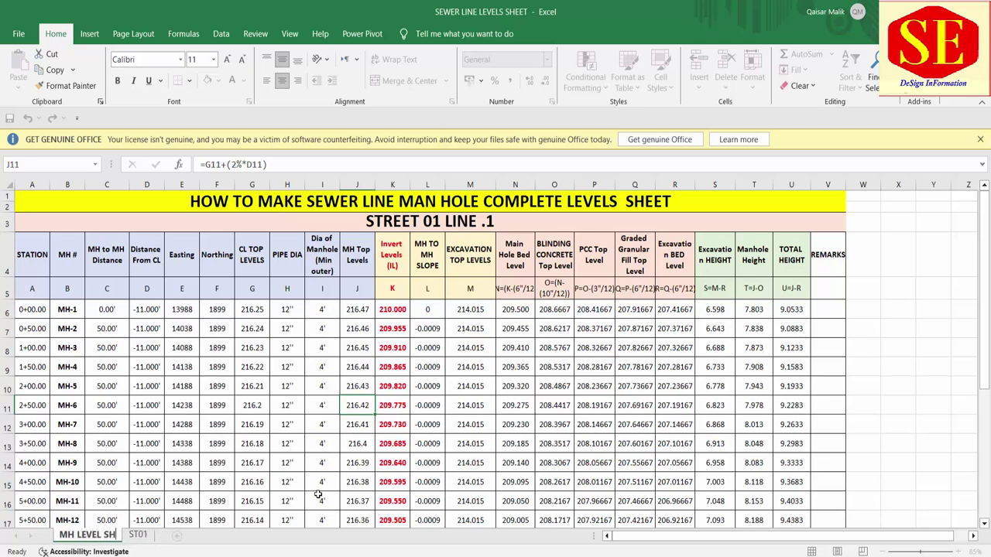
type("EET")
left_click(330, 456)
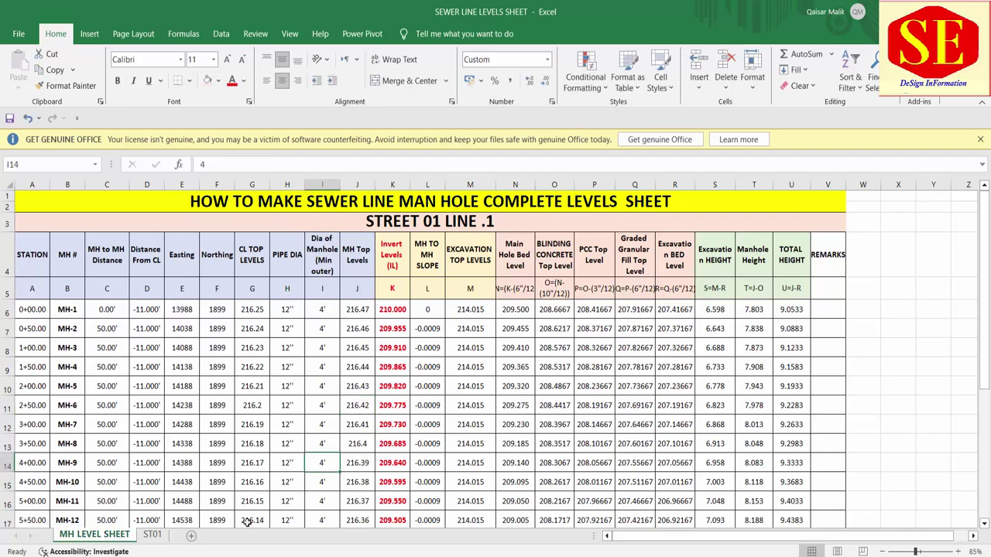
Add a new sheet named SEWER LINE LEVEL SHEET and return to MH LEVEL SHEET
left_click(197, 540)
right_click(164, 535)
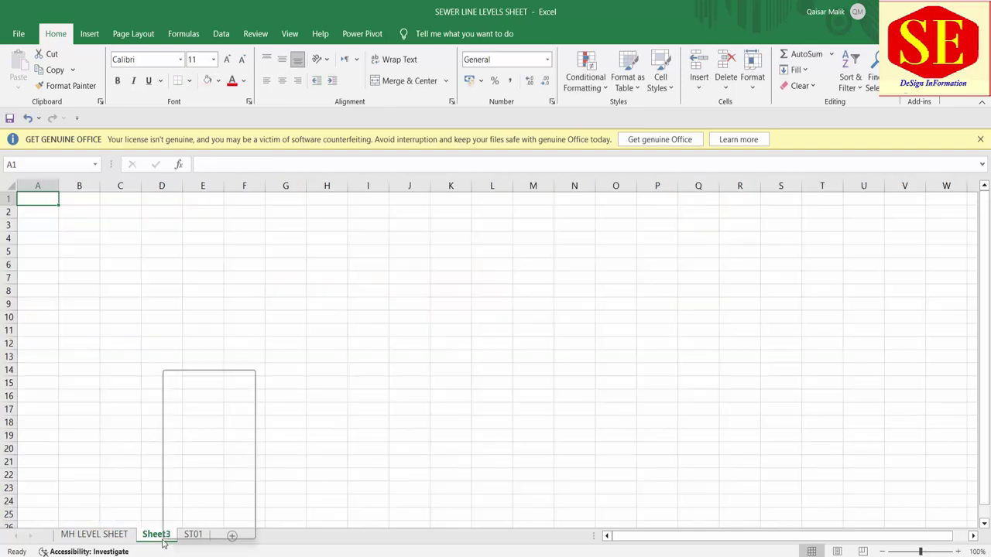
left_click(197, 412)
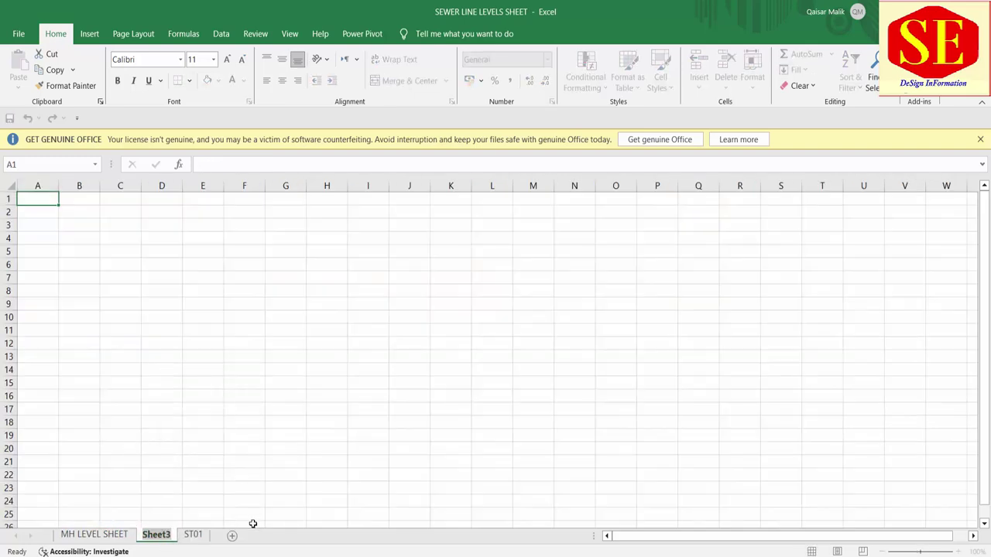
type("SE")
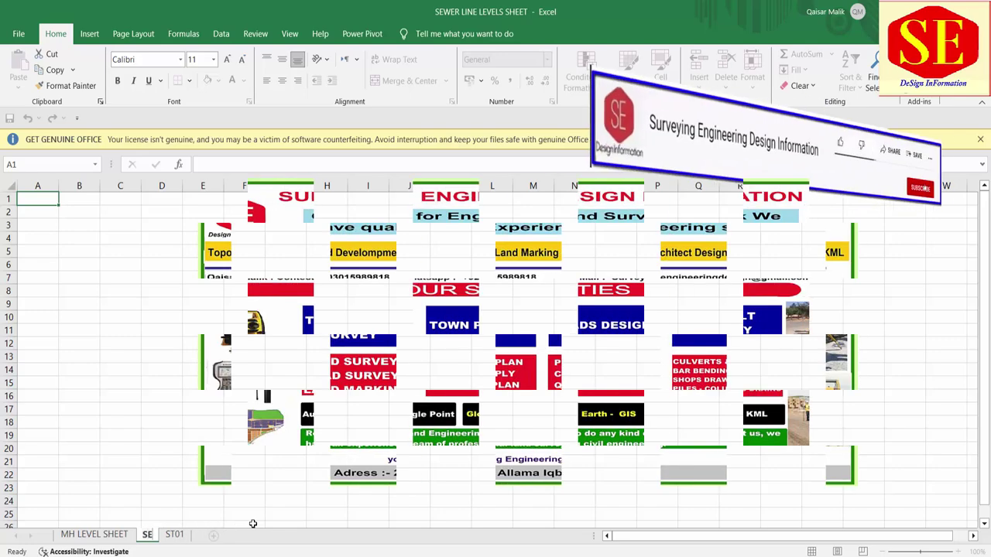
type("WER LI")
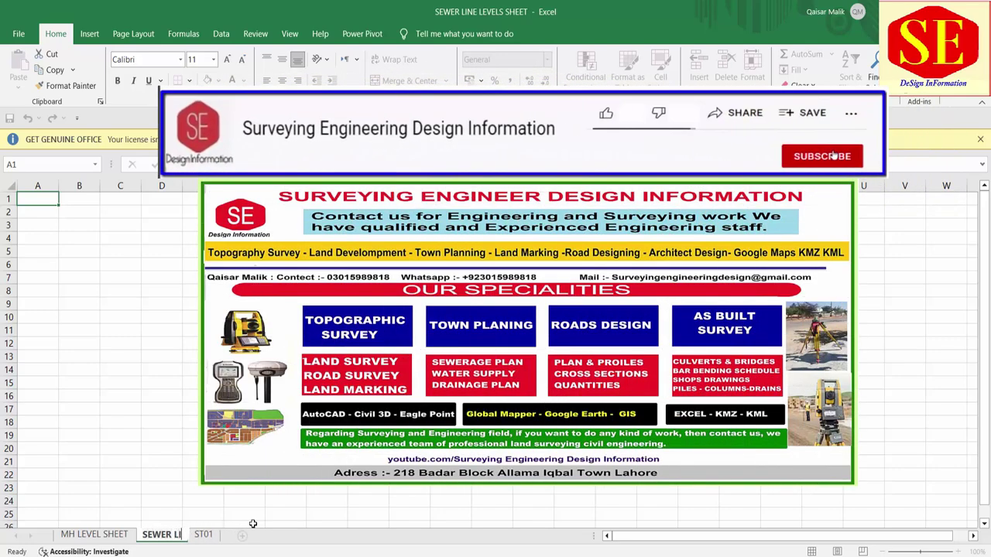
type("NE")
key("Return")
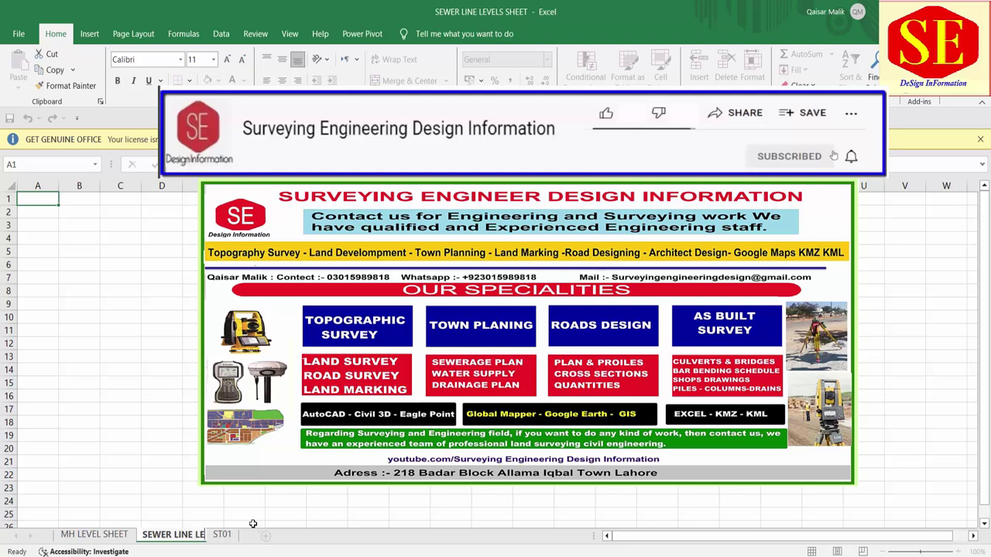
type("VEL")
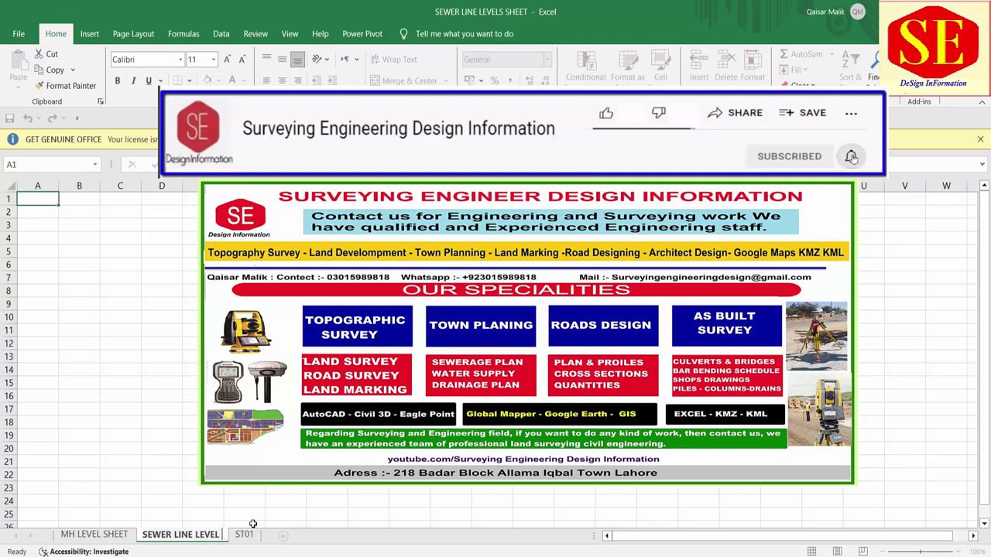
type(" SH")
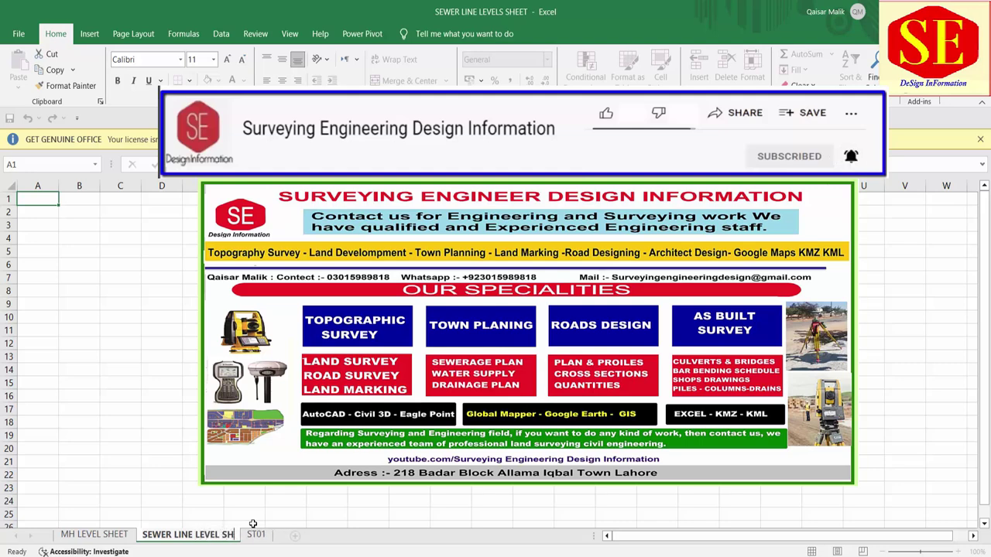
type("EET")
key("Return")
key("ctrl+Page_Up")
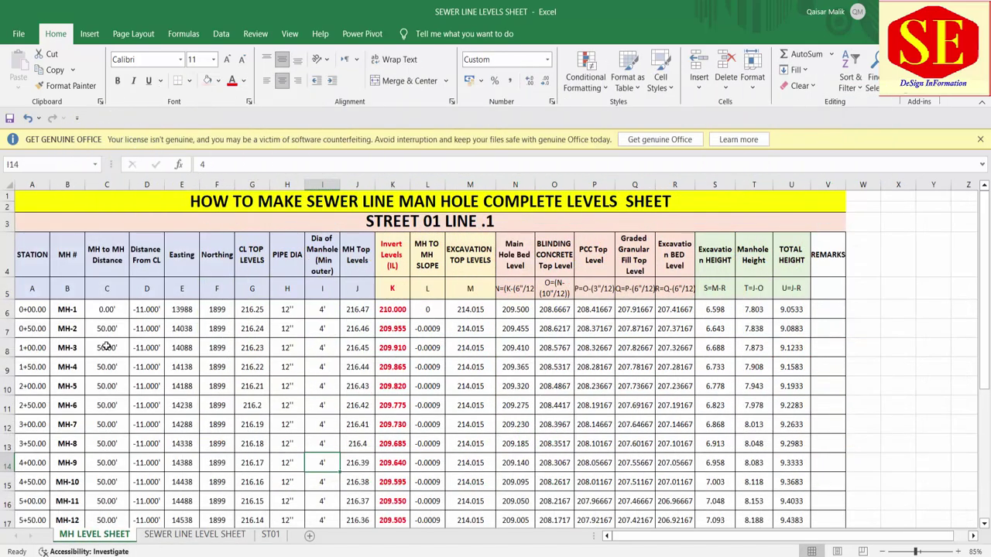
Look through the sheet tabs, leaving the ST01 sheet name unchanged
left_click(178, 534)
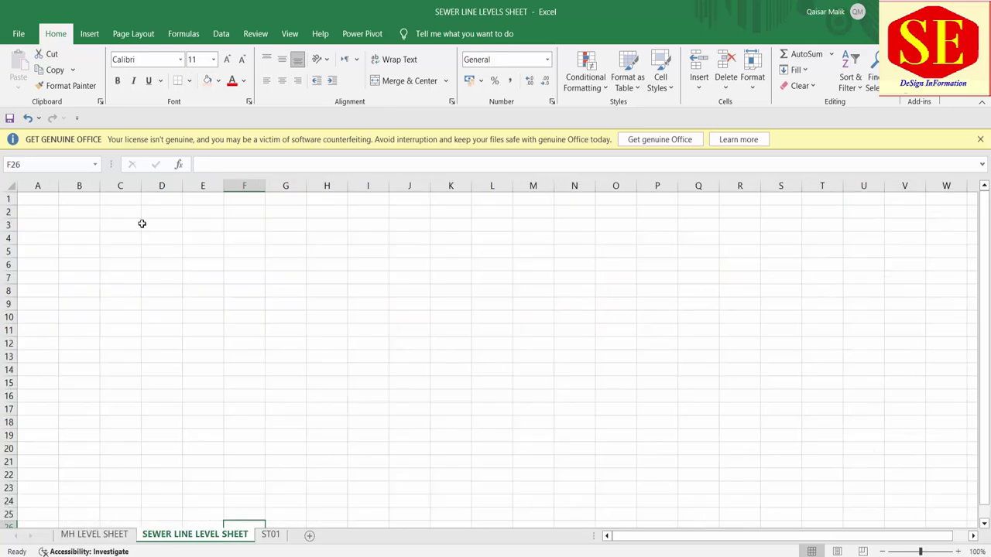
left_click(85, 534)
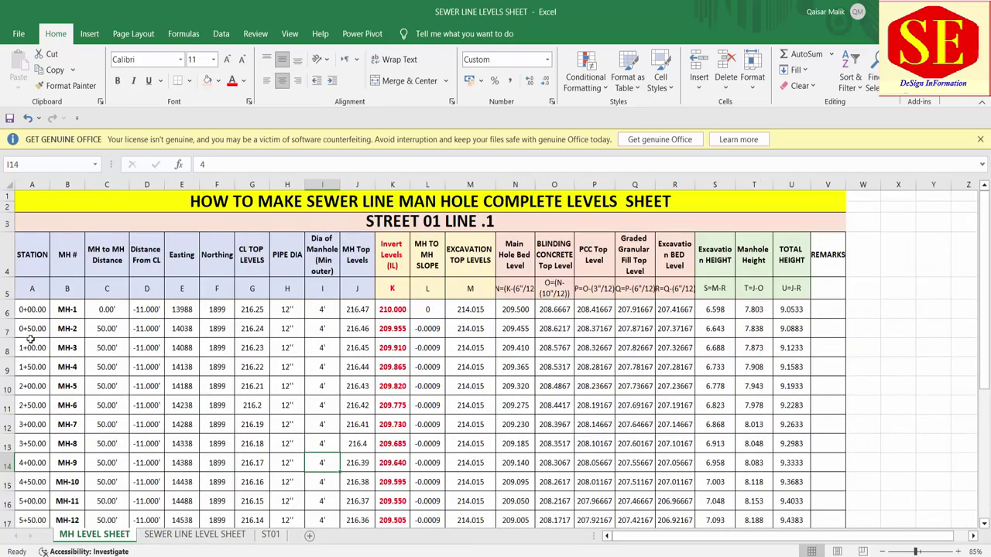
left_click(226, 533)
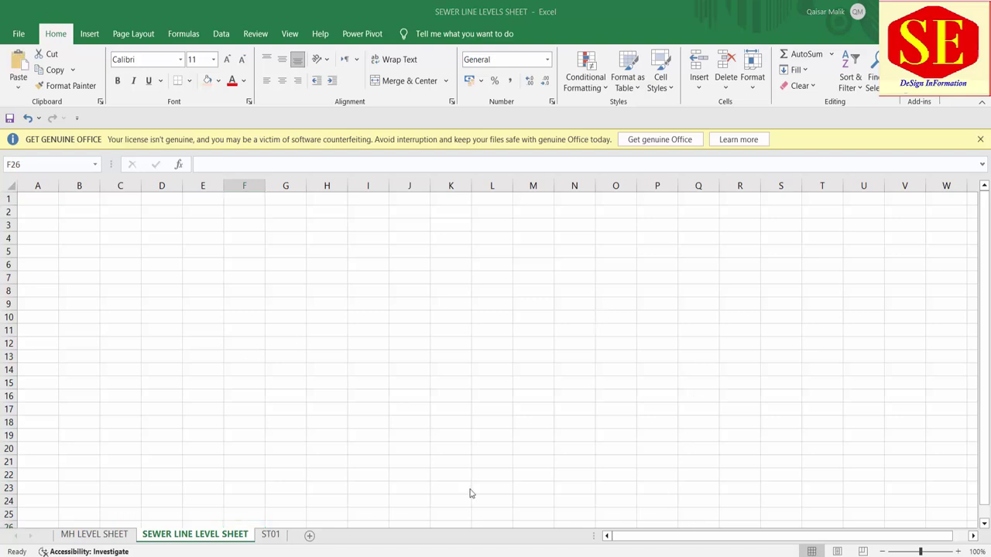
left_click(267, 534)
right_click(263, 535)
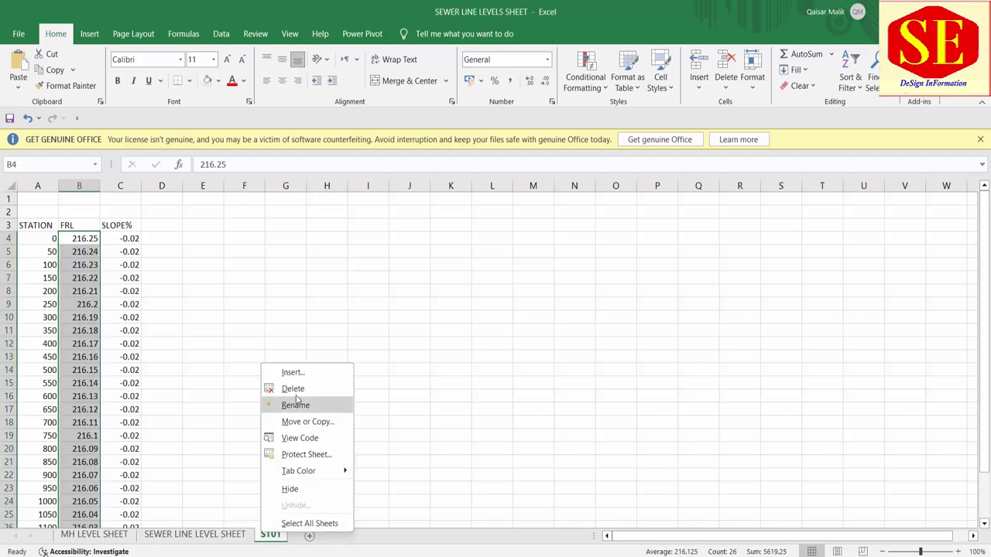
left_click(294, 405)
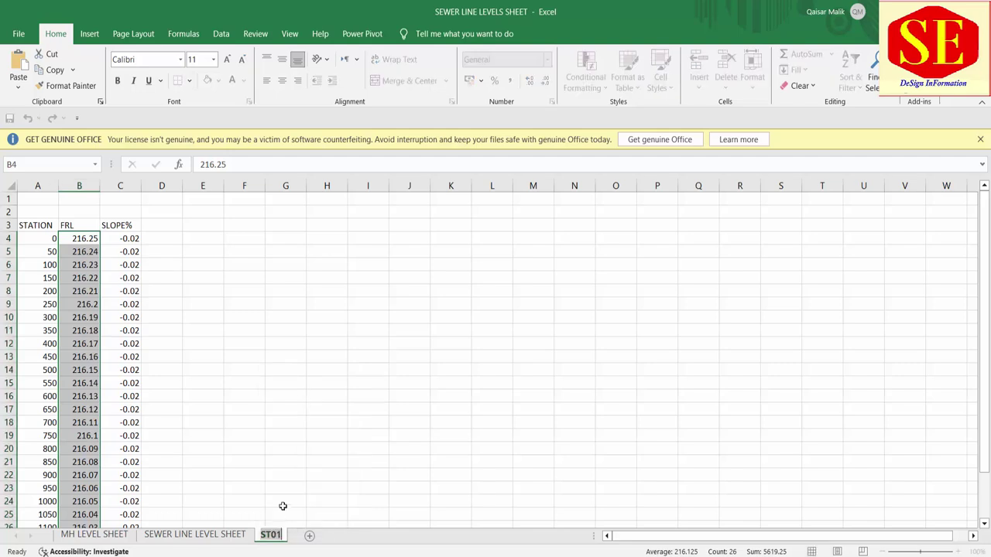
left_click(285, 475)
Insert a blank worksheet before ST01 and name it HC LEVEL SHEER
right_click(275, 534)
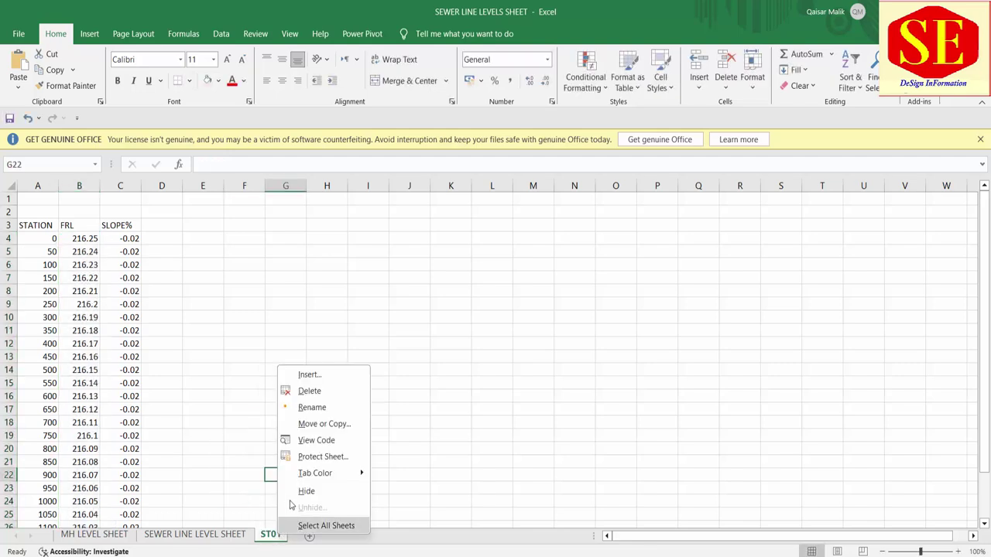
left_click(328, 377)
left_click(411, 481)
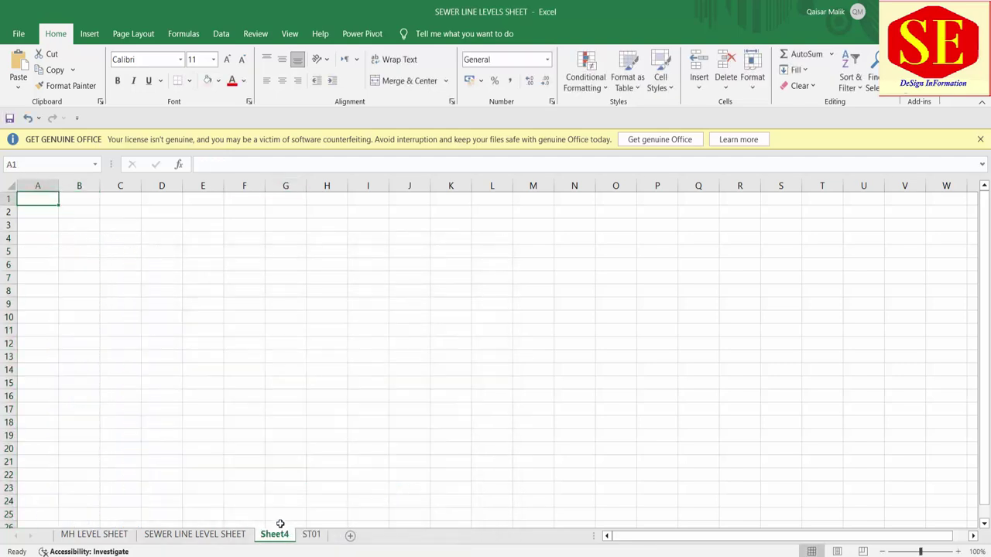
left_click(325, 406)
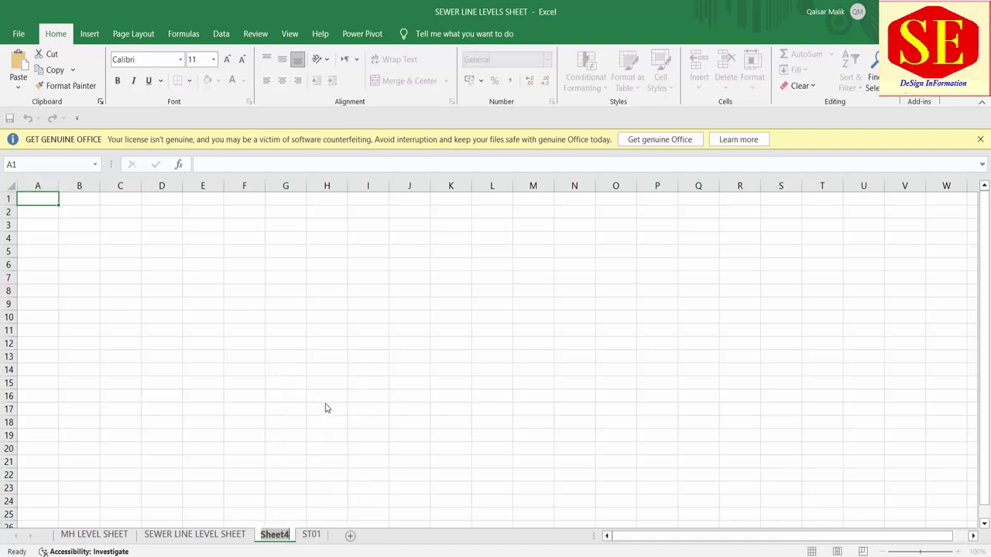
type("HC L")
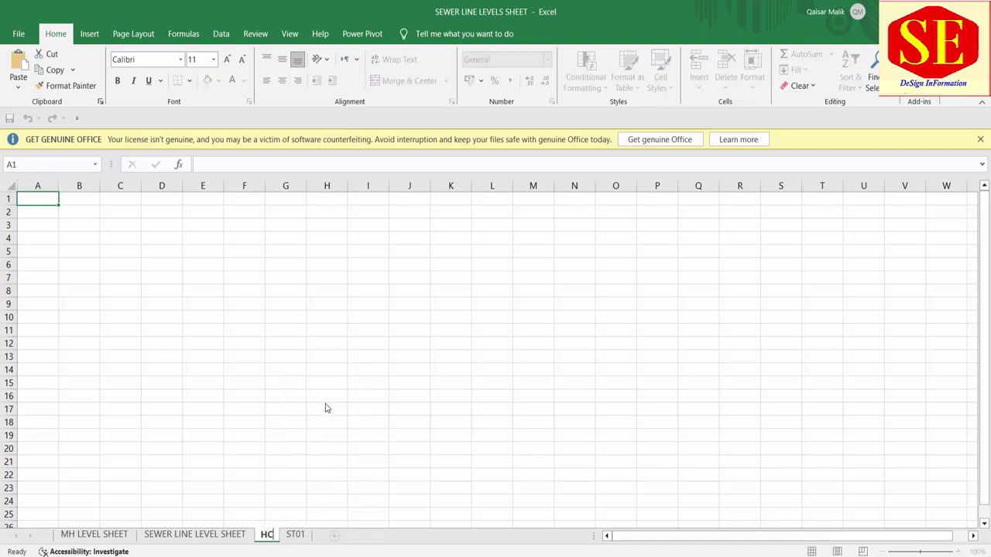
type("EVEL")
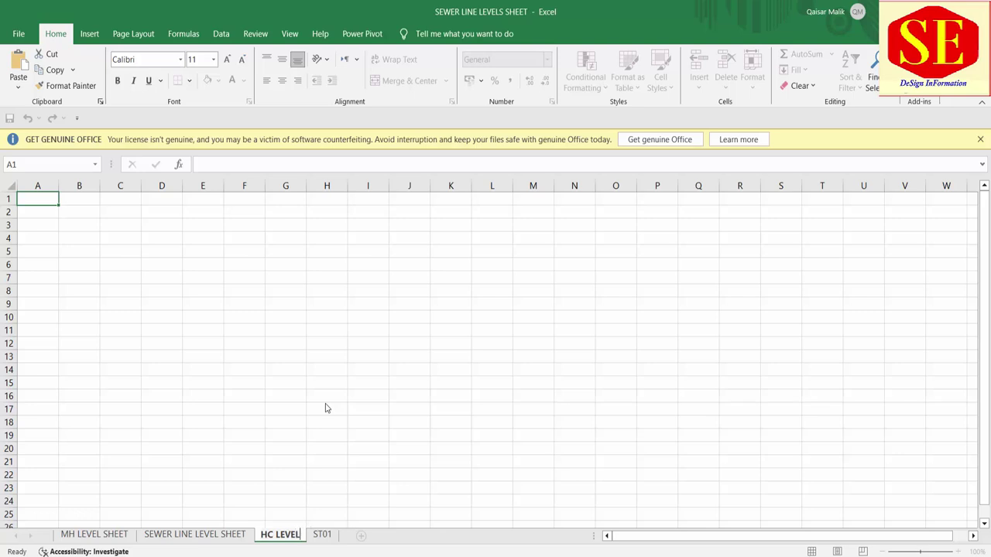
type(" S")
type("HEER")
left_click(326, 410)
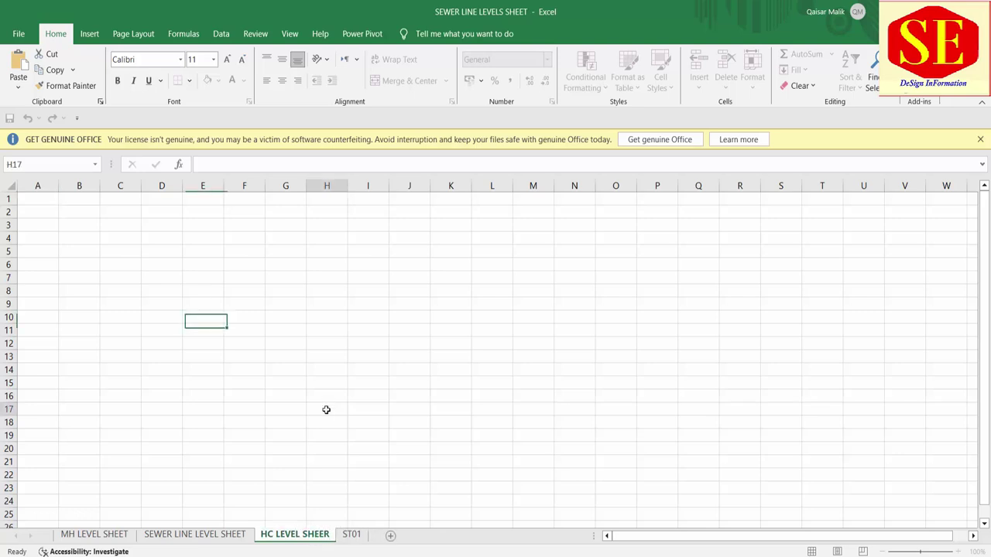
On MH LEVEL SHEET, select the MH top and invert levels for MH-1 to MH-9
left_click(94, 536)
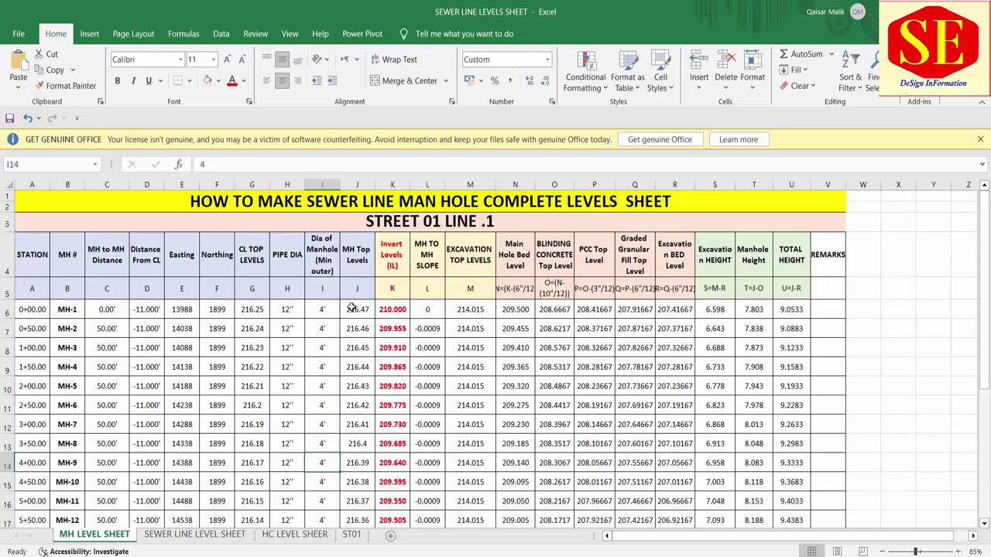
left_click(305, 534)
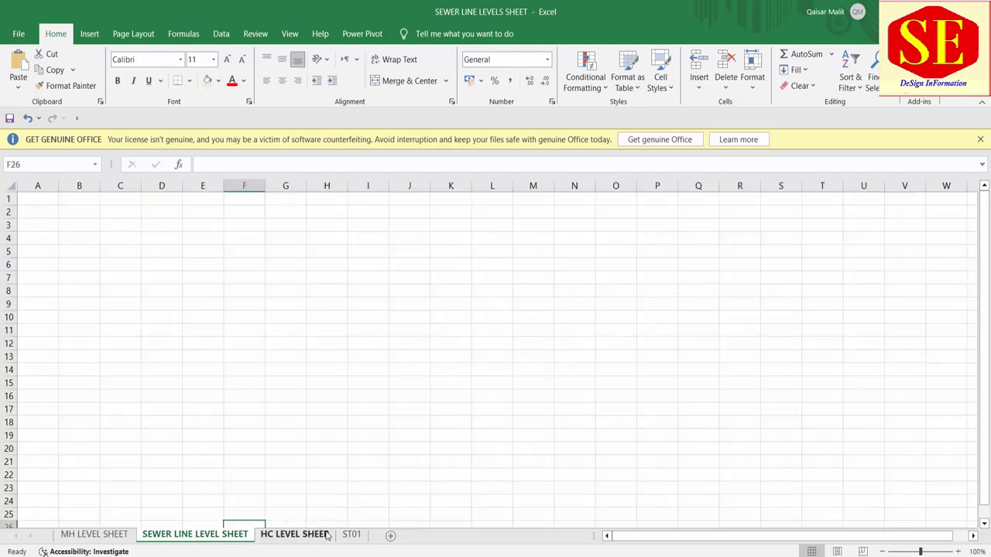
left_click(224, 534)
left_click(295, 534)
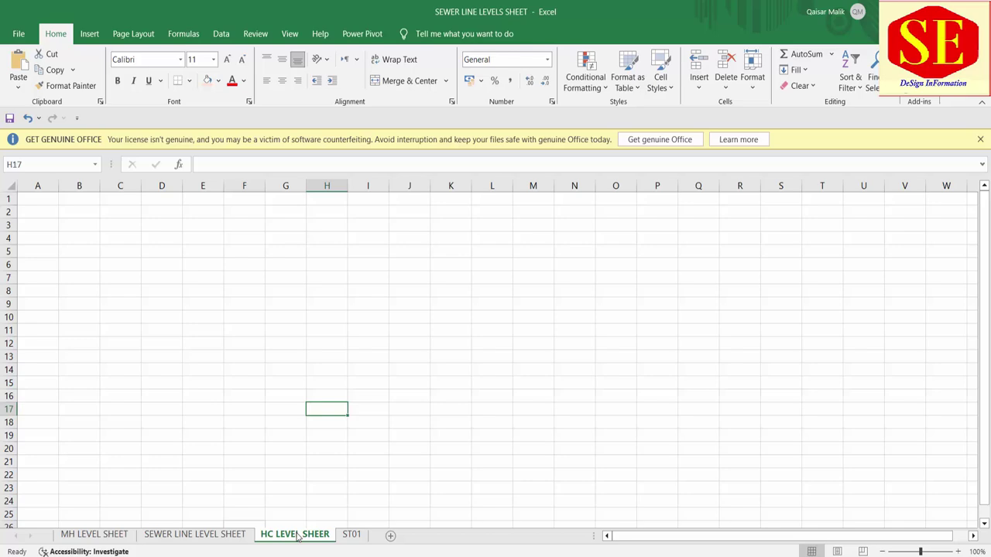
left_click(87, 536)
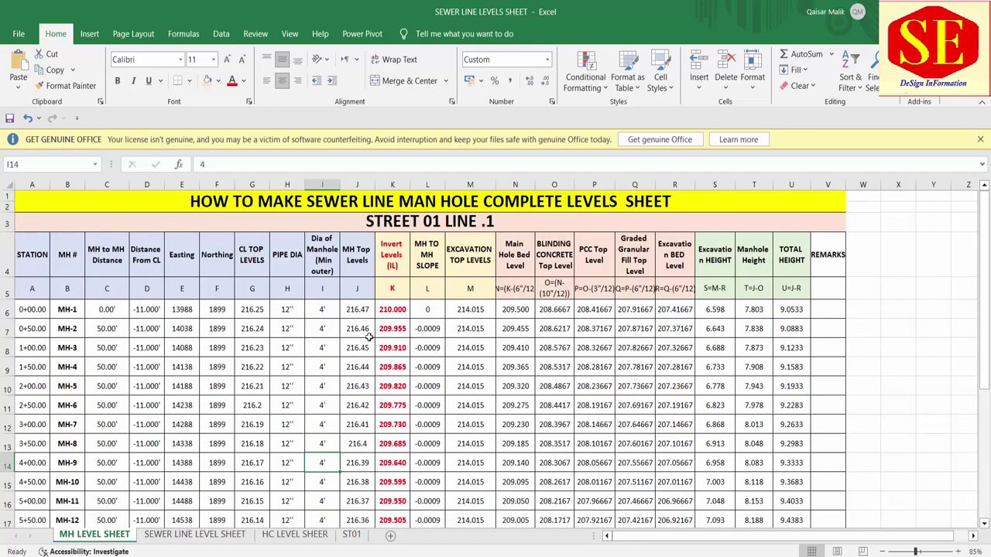
left_click_drag(358, 310, 392, 463)
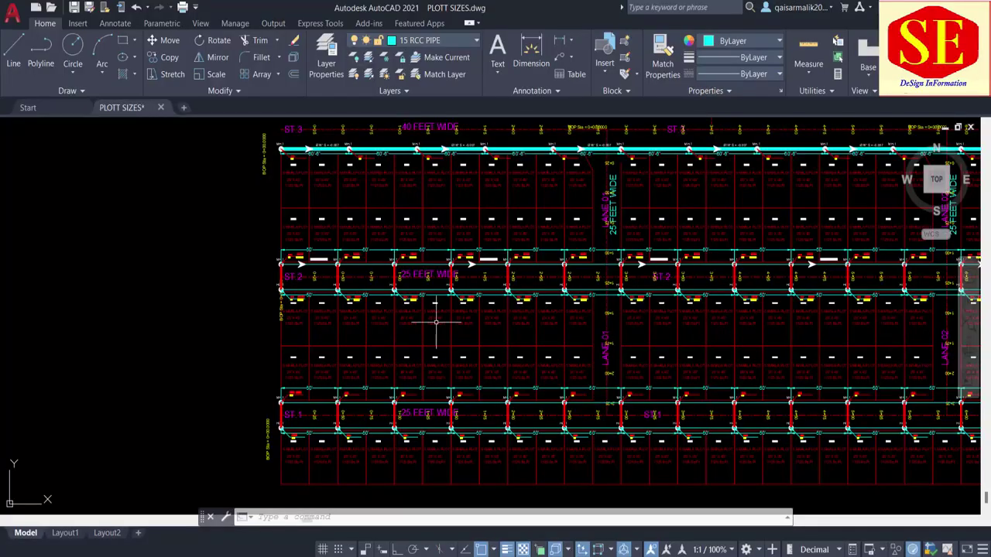
Erase the flow arrows and slope notes along the ST.1 street
scroll(179, 465, "up", 4)
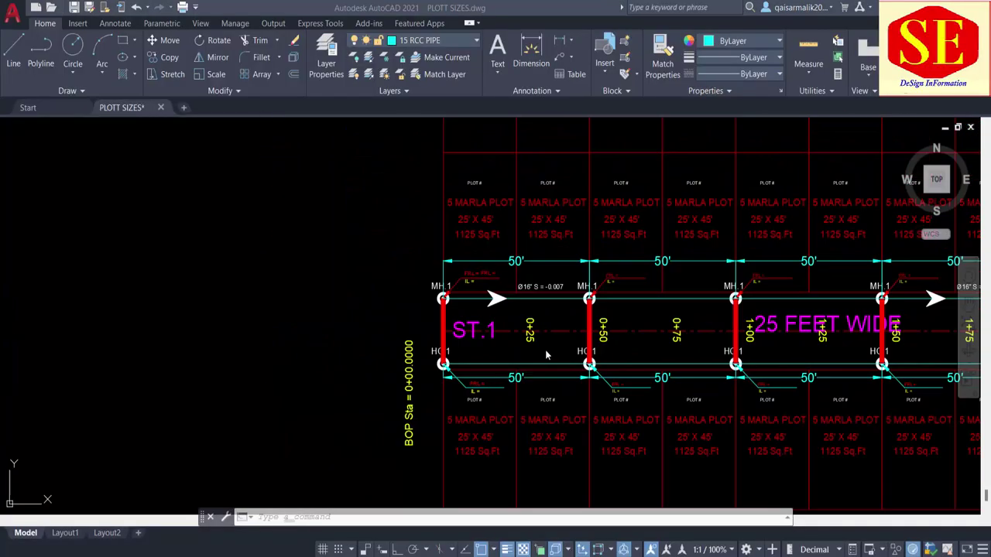
left_click(496, 299)
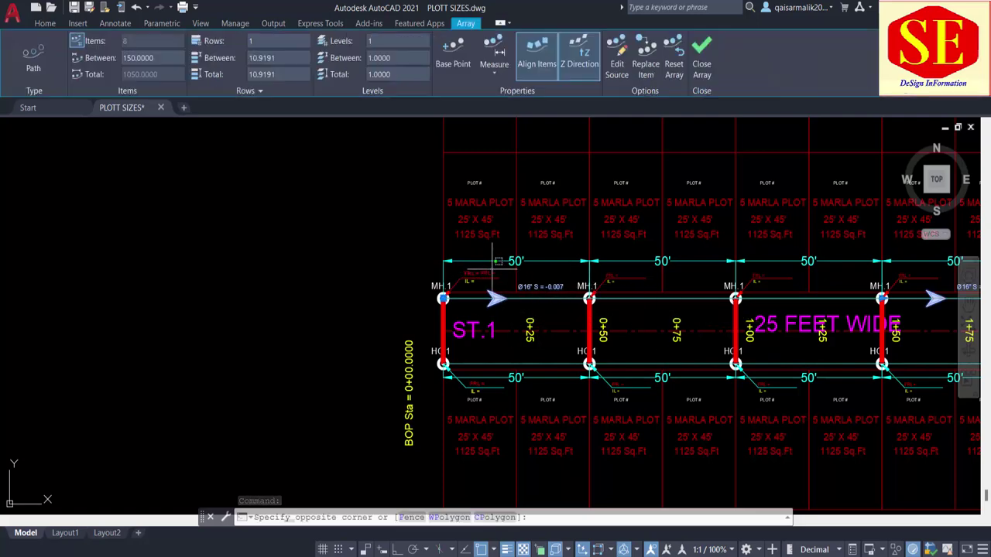
left_click(482, 269)
type("E")
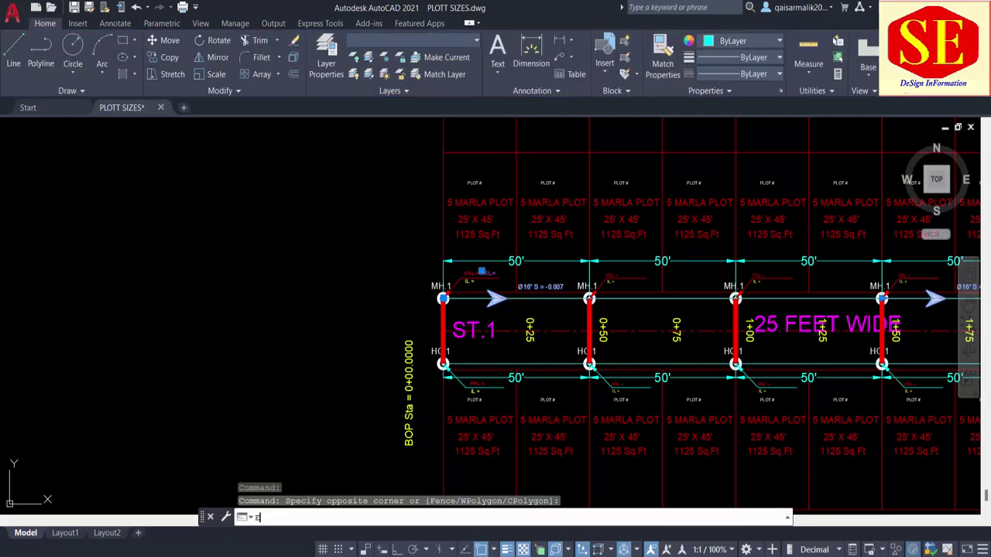
key("Return")
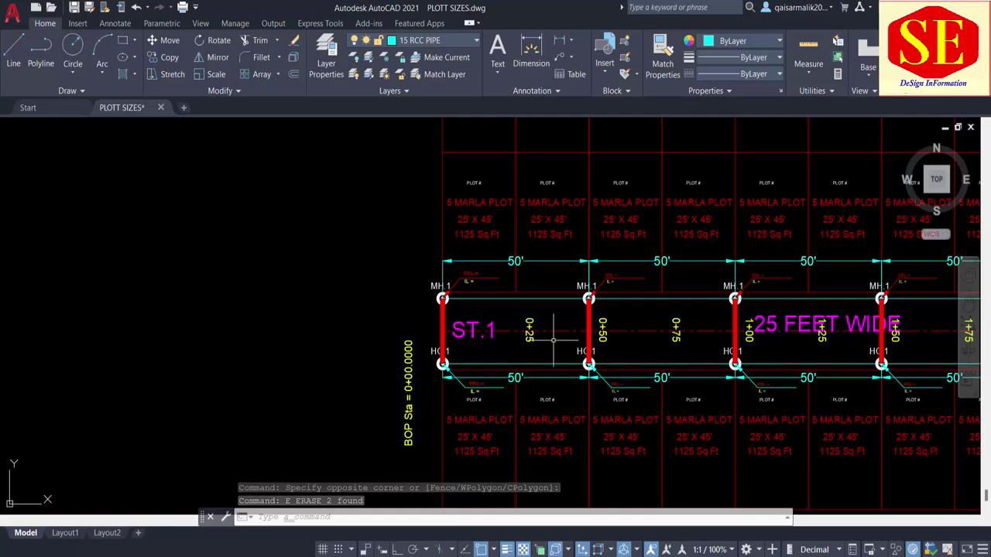
Bring the ST.2 street into view, check its pipe array, and start COPY
left_click_drag(597, 287, 593, 325)
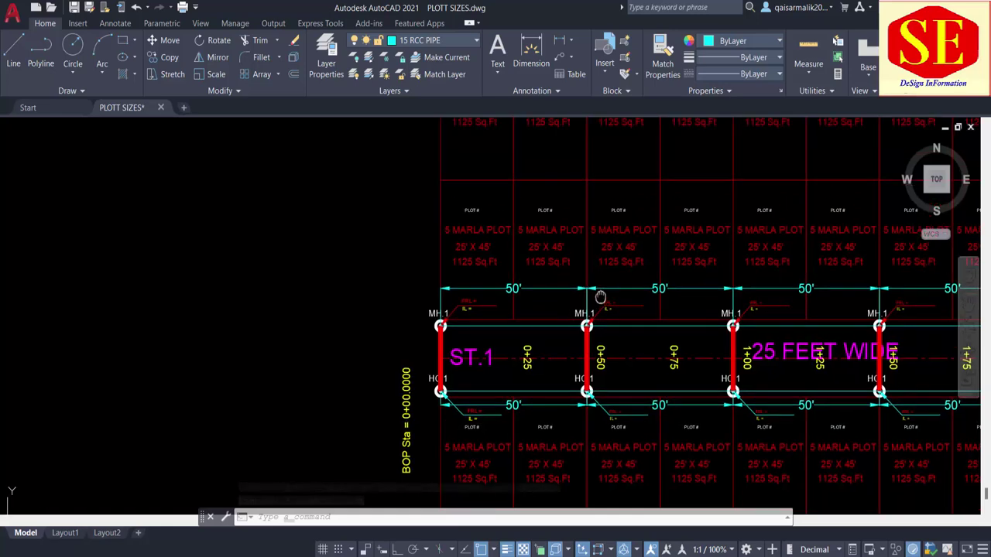
left_click_drag(462, 330, 468, 511)
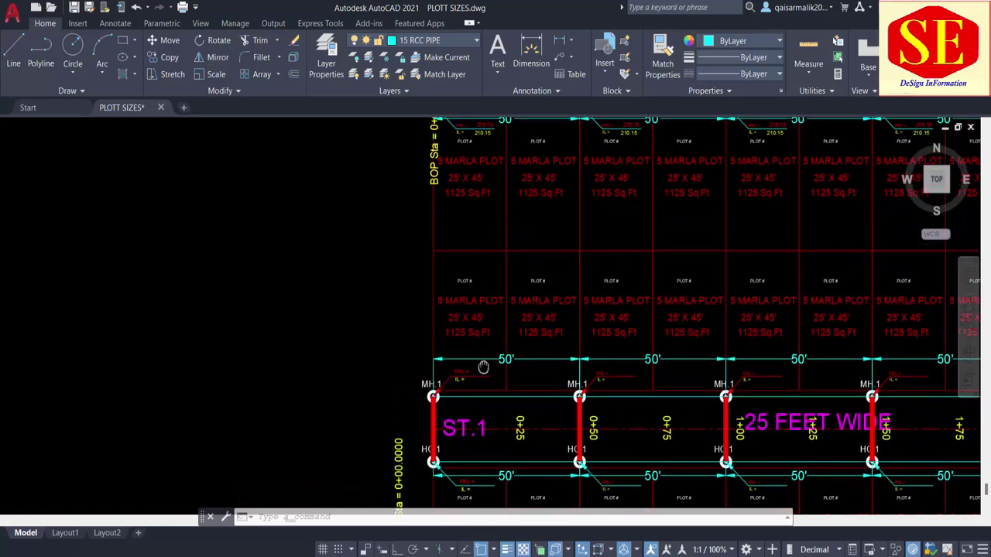
left_click_drag(479, 264, 408, 296)
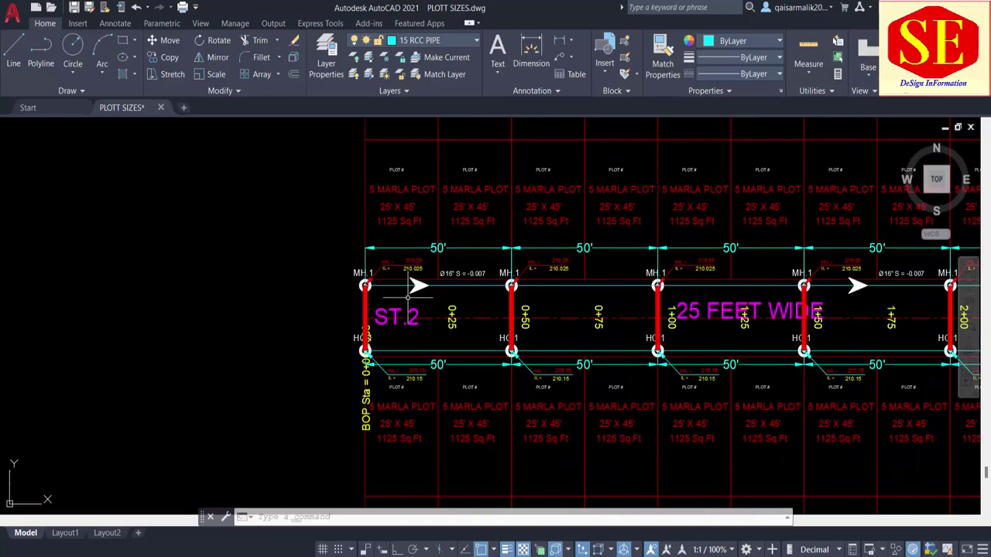
left_click(412, 285)
scroll(310, 309, "down", 5)
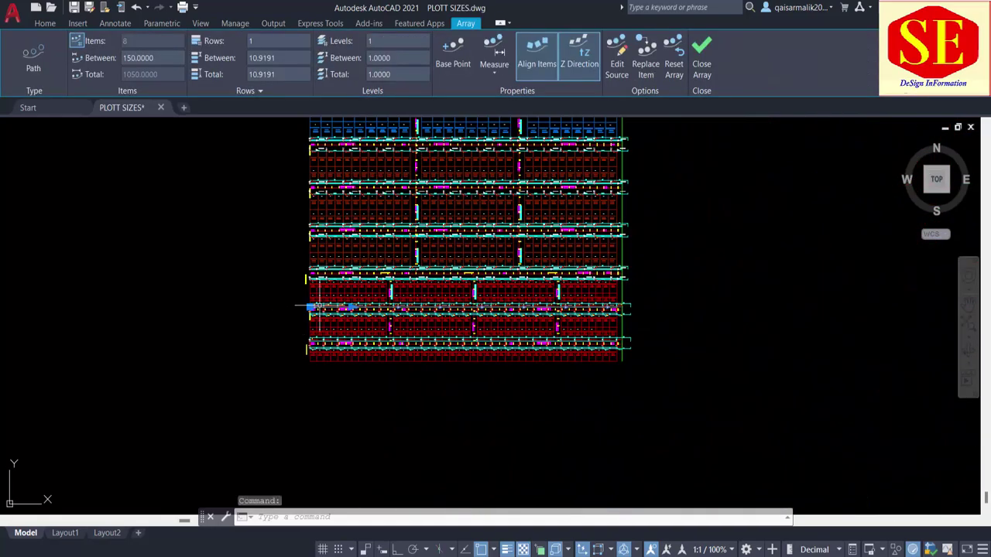
scroll(480, 418, "down", 1)
scroll(720, 194, "up", 2)
scroll(588, 248, "up", 6)
key("Escape")
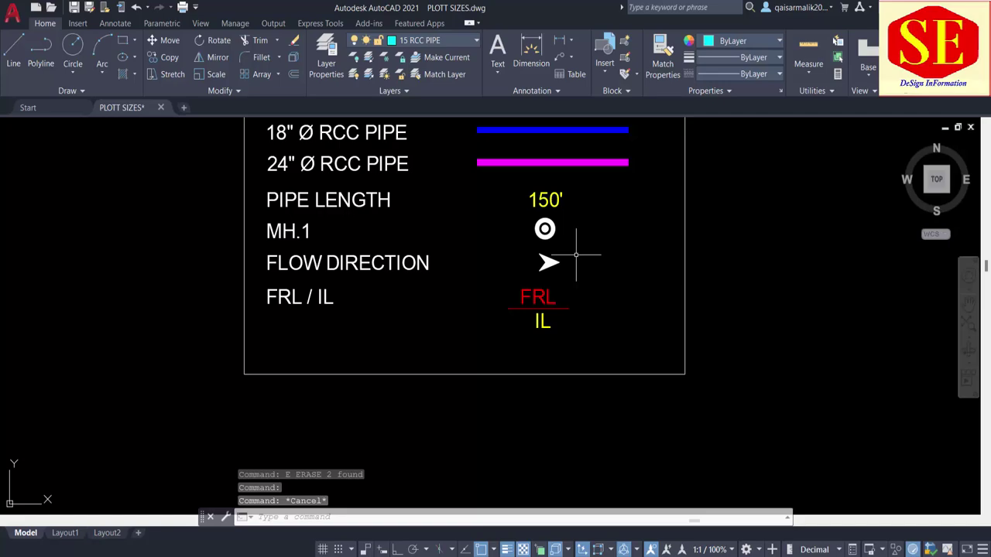
type("co")
key("Return")
Copy the legend's flow arrow onto the ST.1 pipe just past MH.1
left_click(596, 226)
left_click(509, 281)
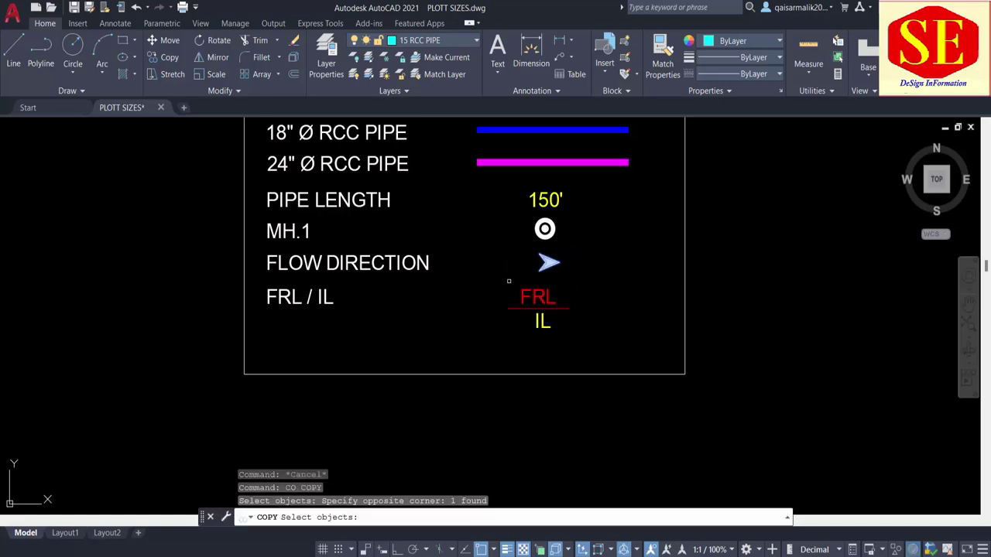
key("Return")
left_click(511, 263)
scroll(828, 217, "down", 5)
scroll(389, 285, "up", 2)
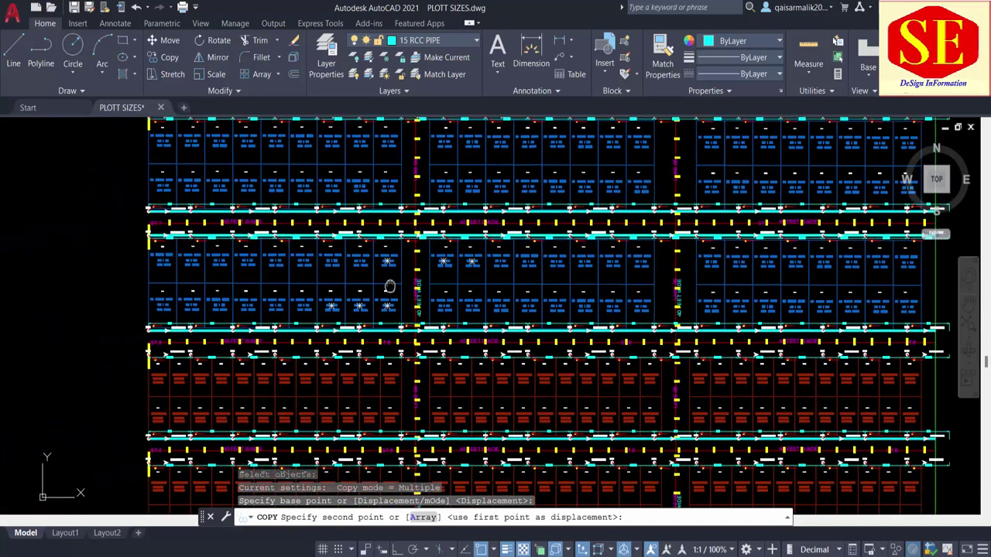
scroll(558, 442, "up", 2)
scroll(557, 412, "up", 2)
scroll(544, 416, "up", 1)
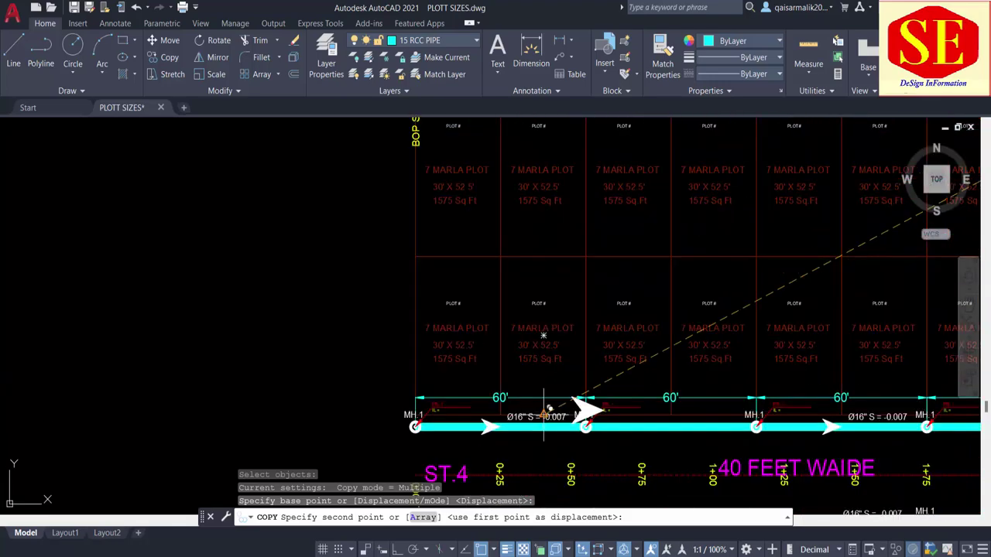
scroll(544, 417, "up", 2)
scroll(543, 416, "down", 5)
scroll(641, 378, "up", 5)
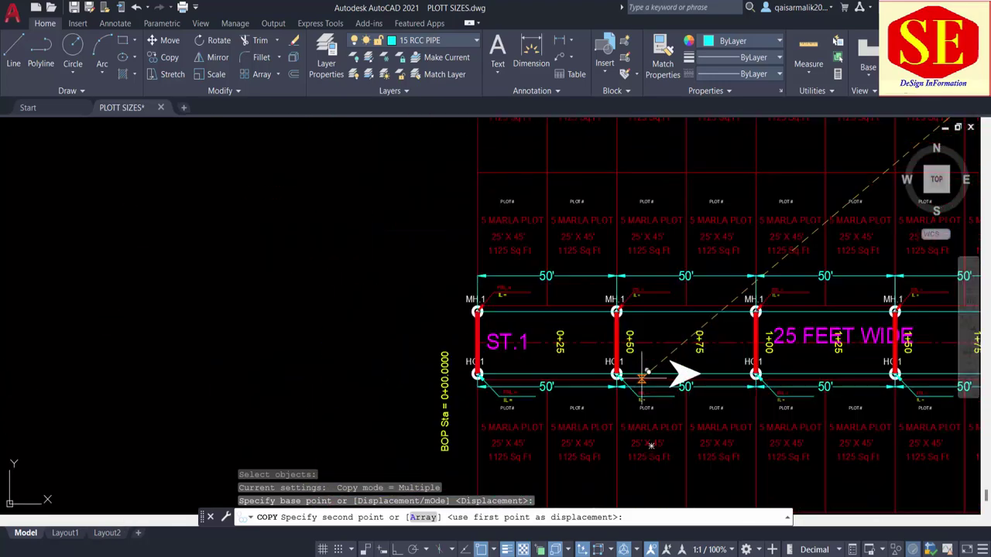
scroll(511, 306, "up", 2)
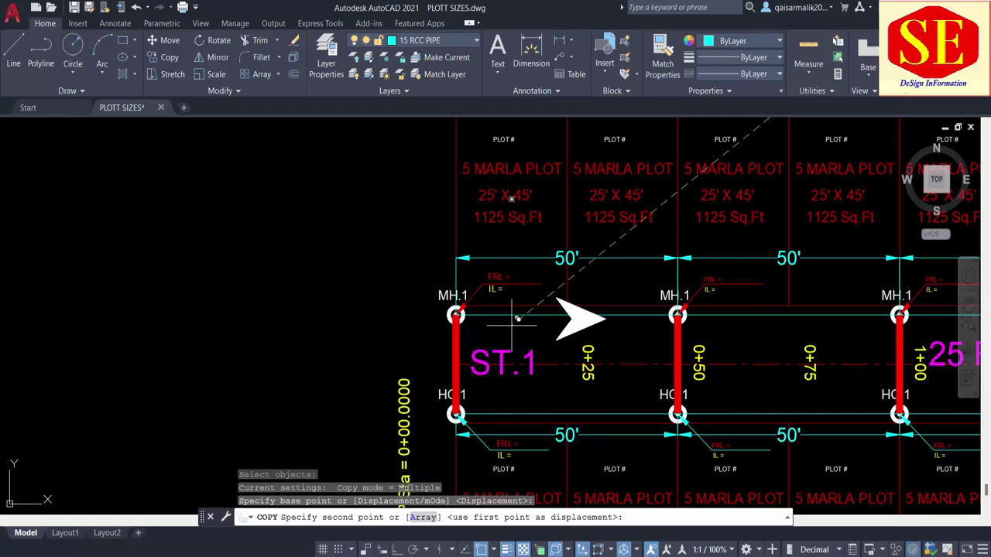
left_click(505, 317)
key("Escape")
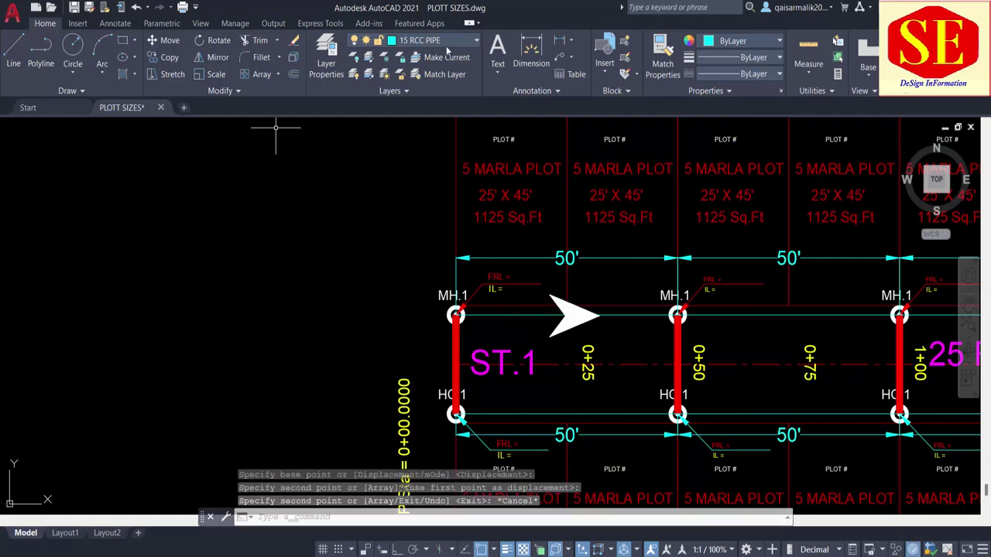
left_click(433, 40)
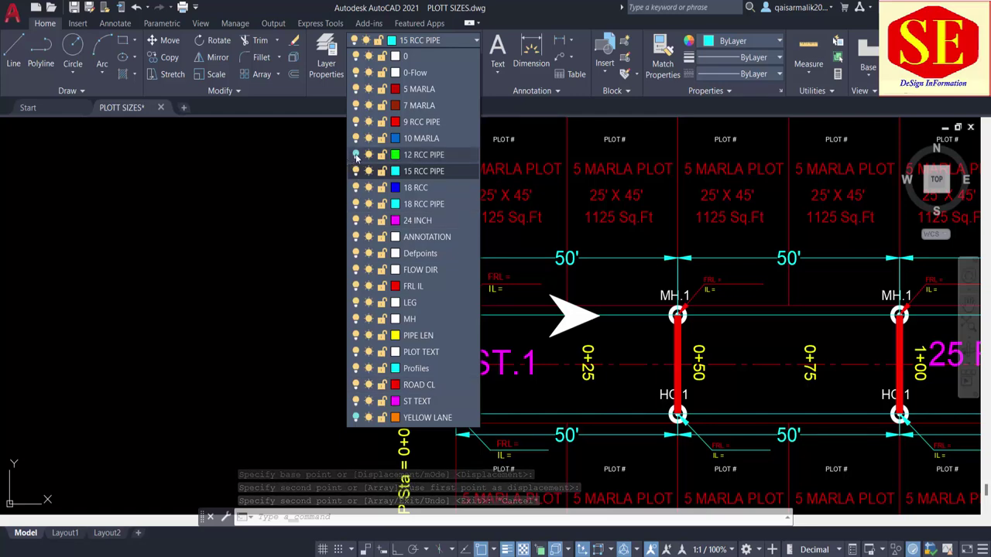
Turn on the 12 RCC PIPE layer so the green pipe line shows
left_click(356, 157)
key("Escape")
scroll(590, 317, "up", 2)
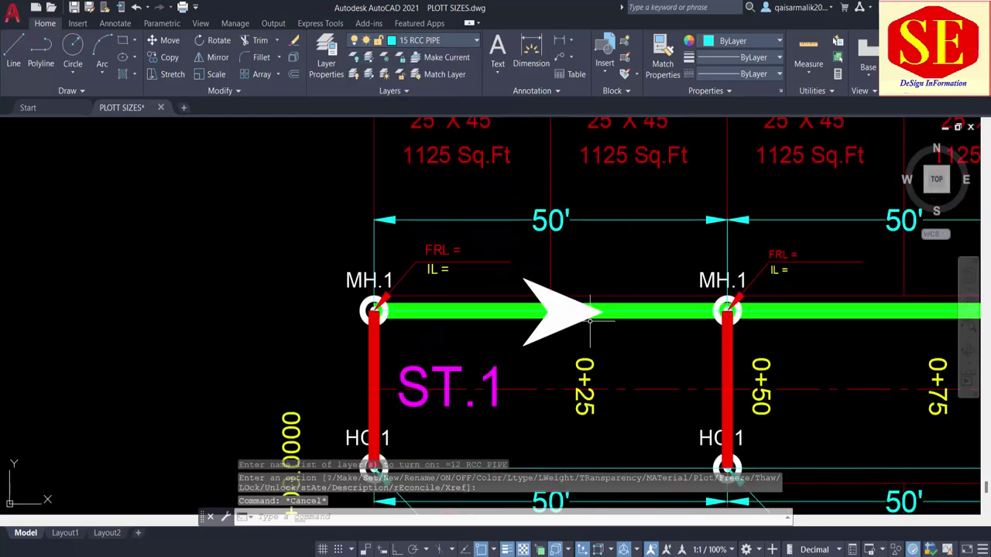
type("m")
key("Return")
left_click(572, 313)
key("Return")
left_click(611, 273)
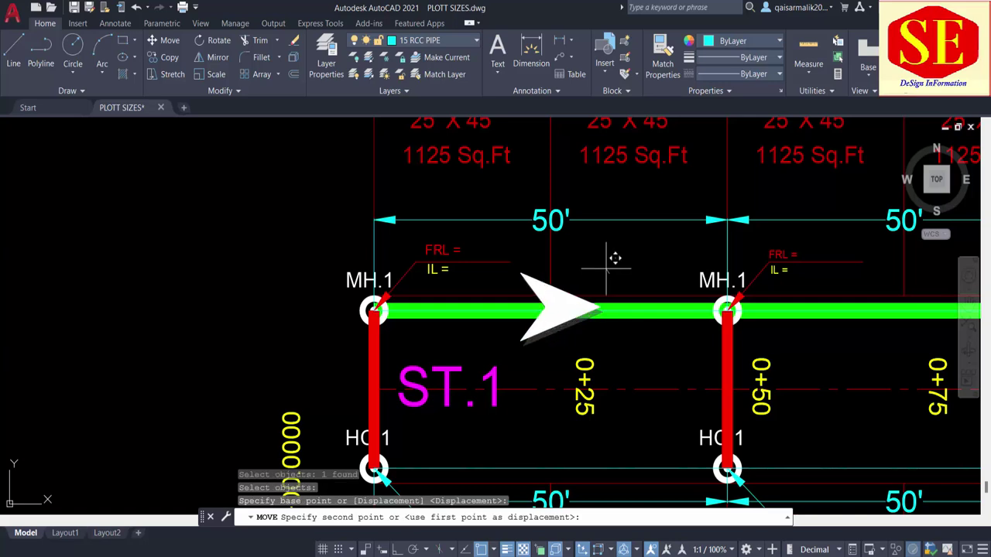
key("Escape")
Scale the ST.1 flow arrow down by 0.75
type("s")
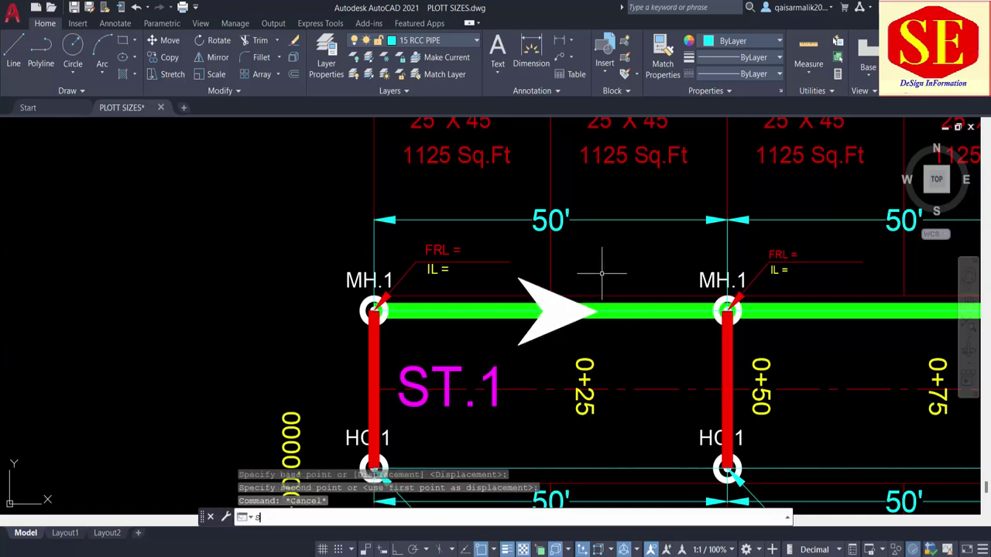
type("c")
key("Return")
left_click(576, 309)
key("Return")
left_click(588, 269)
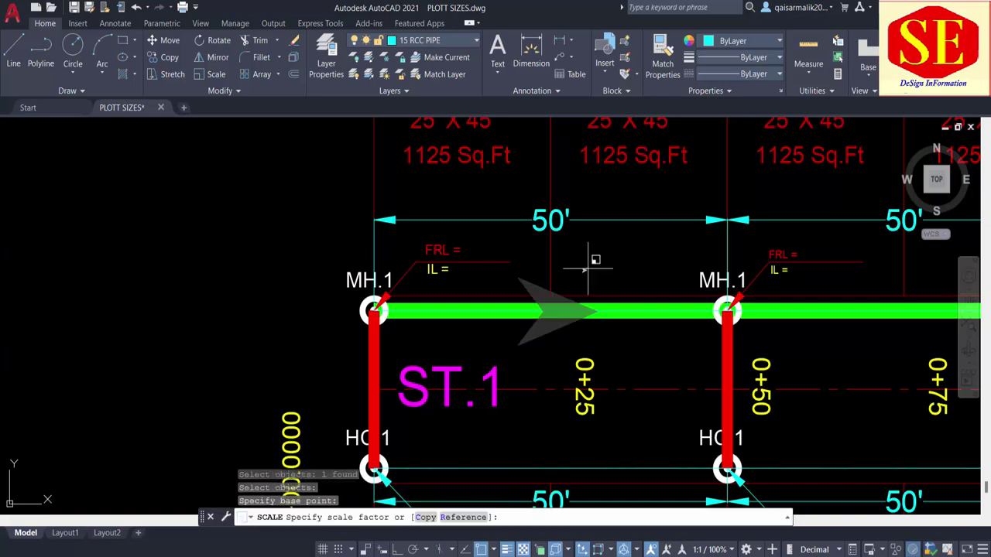
key("Return")
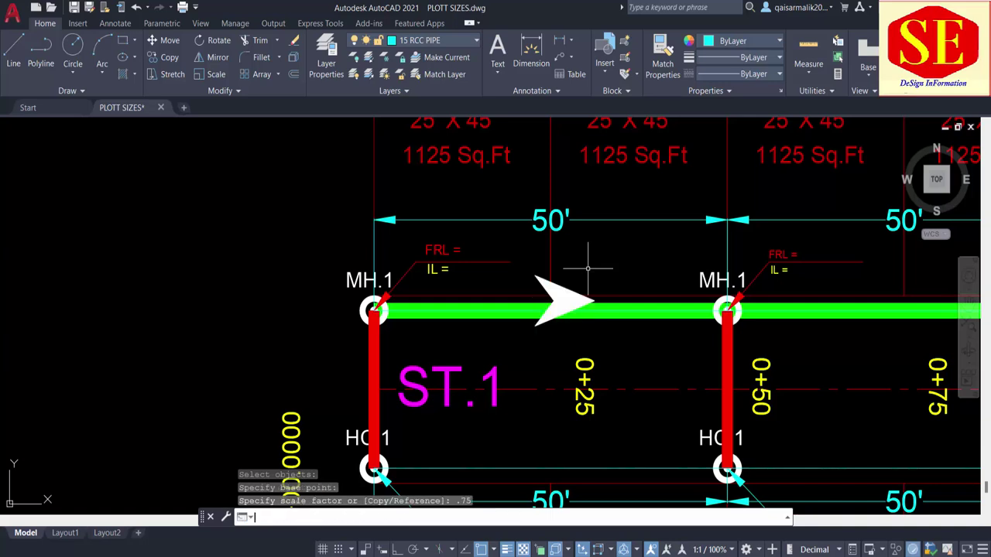
Move the resized flow arrow back toward the first MH.1 manhole
type("m")
key("Return")
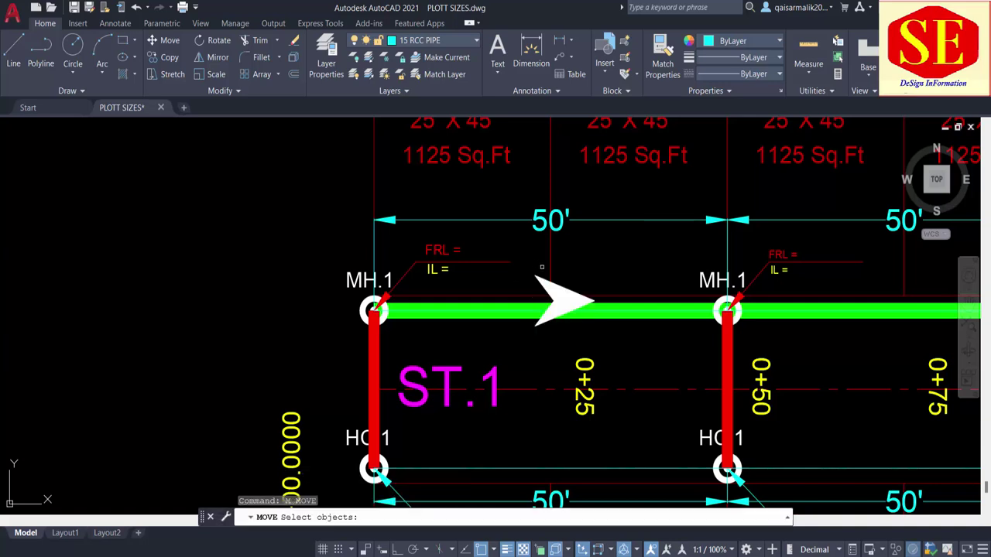
left_click(542, 267)
left_click(503, 305)
key("Return")
left_click(602, 286)
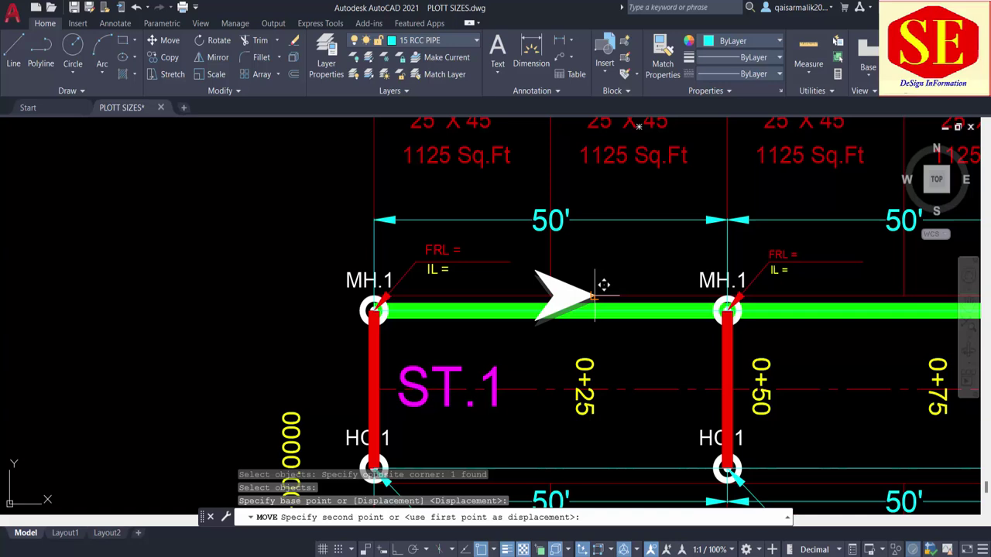
left_click(548, 300)
key("Escape")
type("cp")
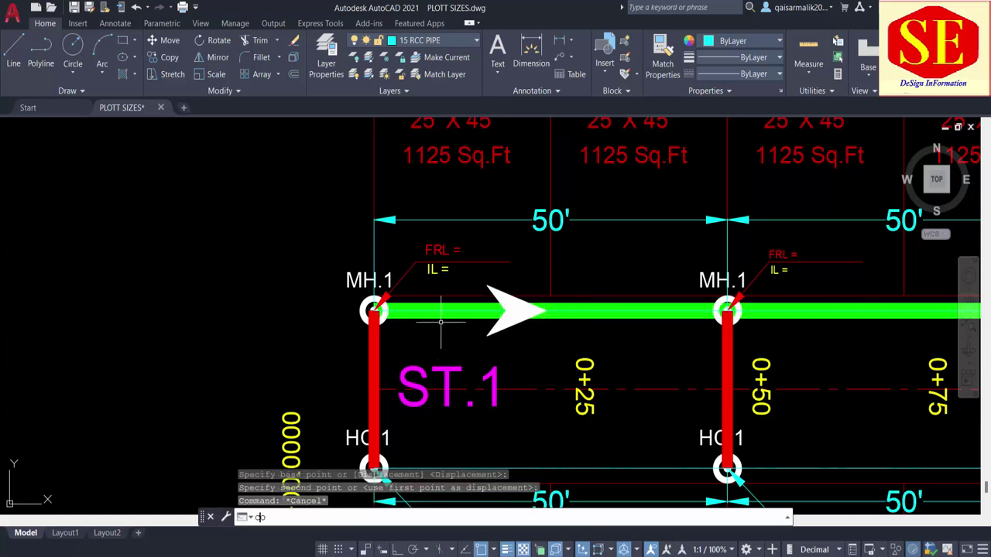
Copy the FRL label from MH.1 to above the pipe mid-span
key("Return")
left_click(443, 249)
key("Return")
left_click(451, 259)
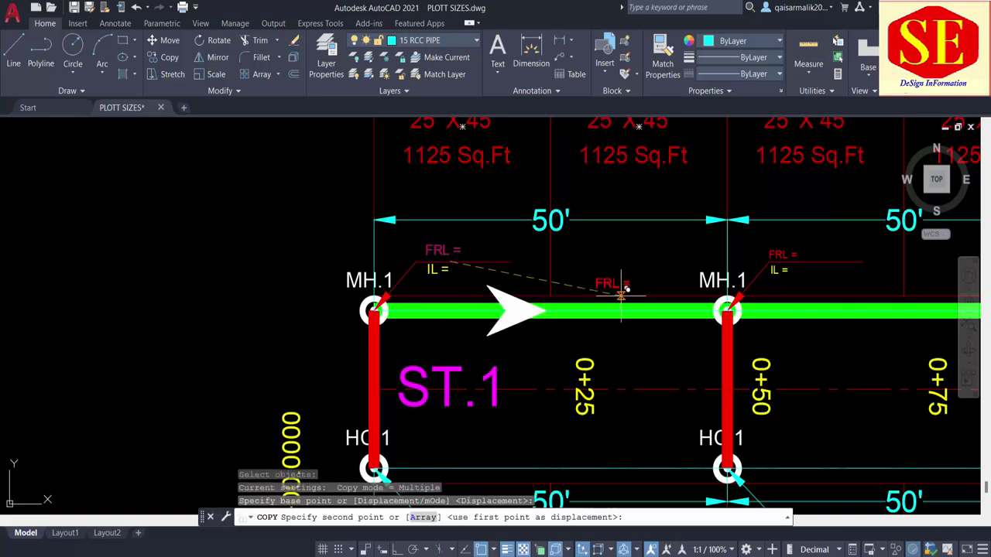
left_click(615, 294)
key("Escape")
Edit the copied label to read Ø12" S=-0.0009 using the diameter symbol
double_click(606, 284)
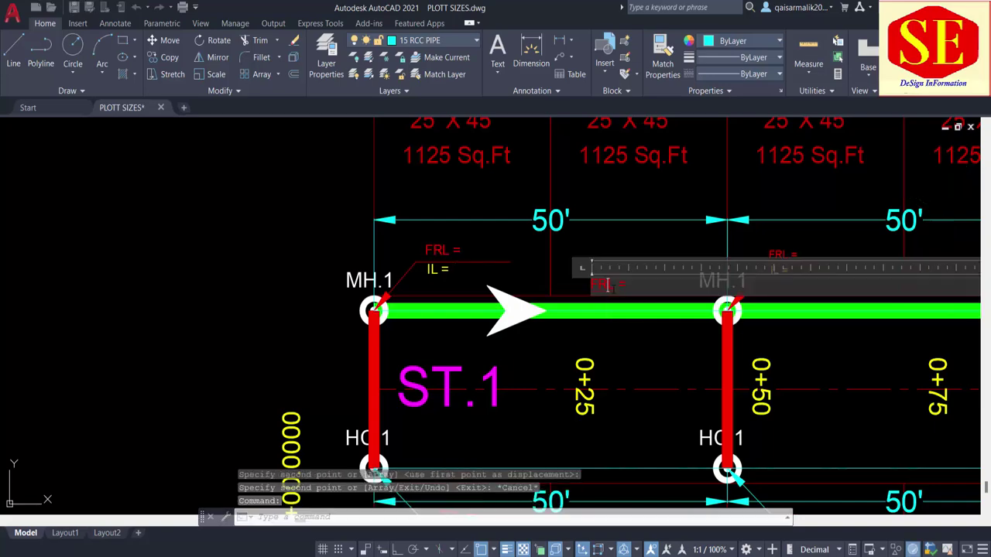
scroll(411, 308, "down", 2)
scroll(465, 248, "down", 3)
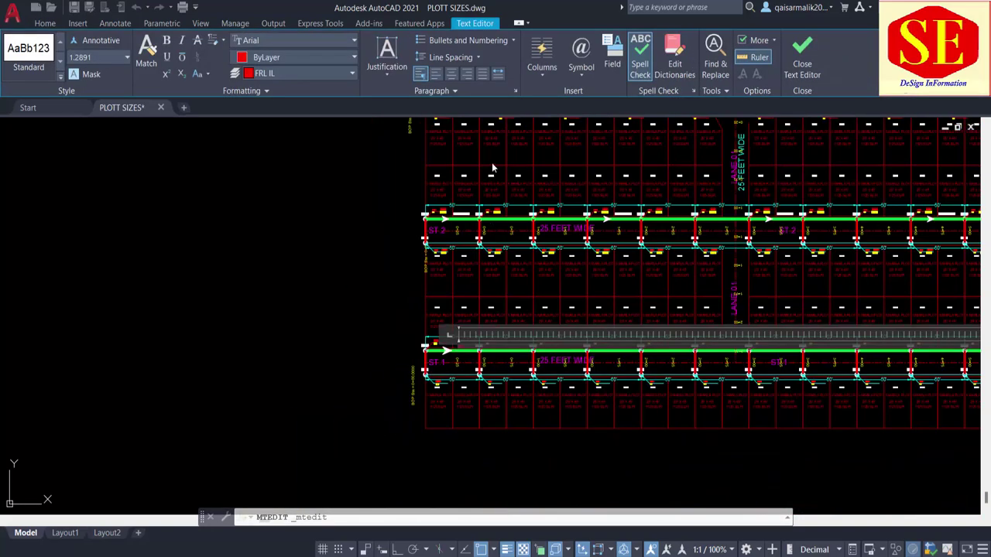
scroll(505, 184, "up", 3)
scroll(568, 364, "down", 4)
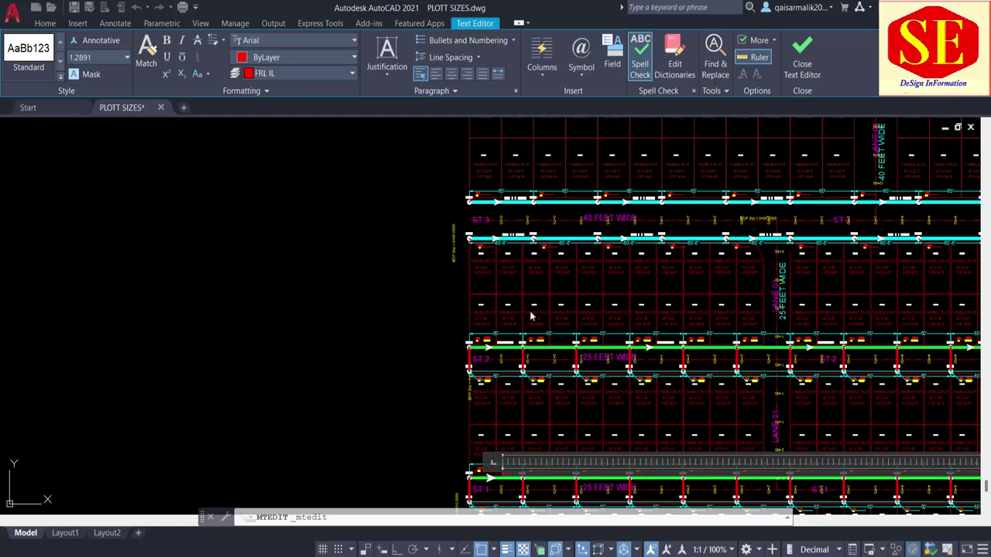
scroll(509, 361, "up", 5)
scroll(477, 310, "up", 4)
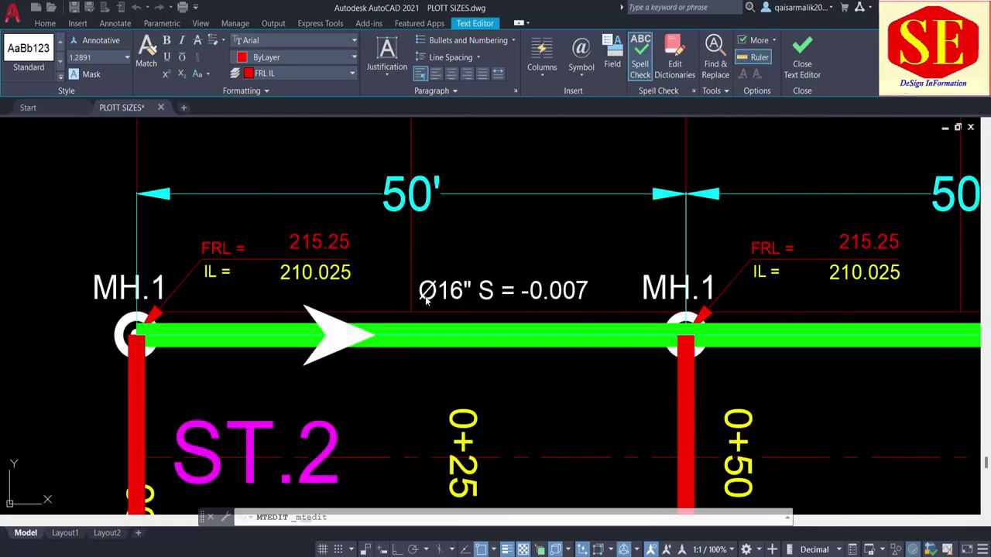
scroll(553, 234, "down", 5)
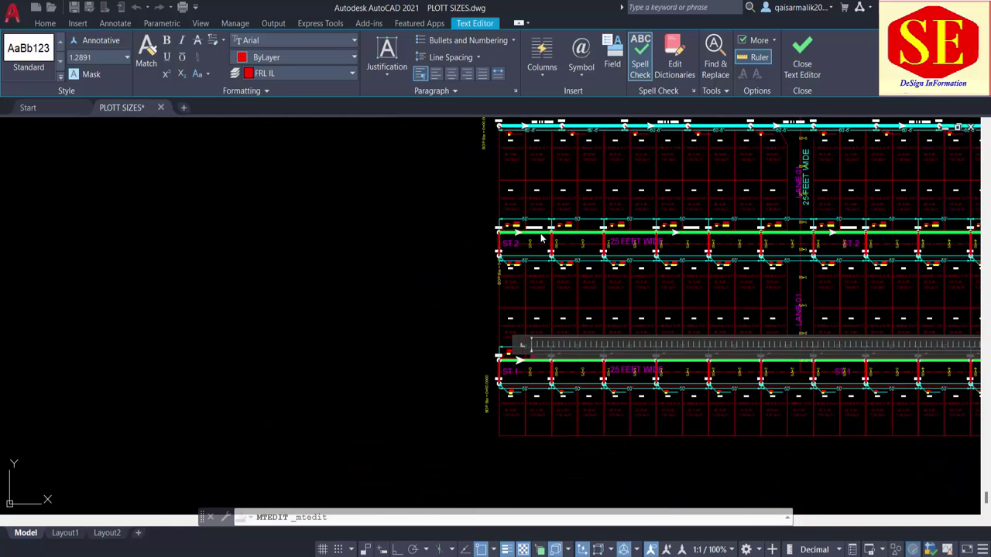
scroll(553, 384, "up", 5)
scroll(561, 284, "up", 2)
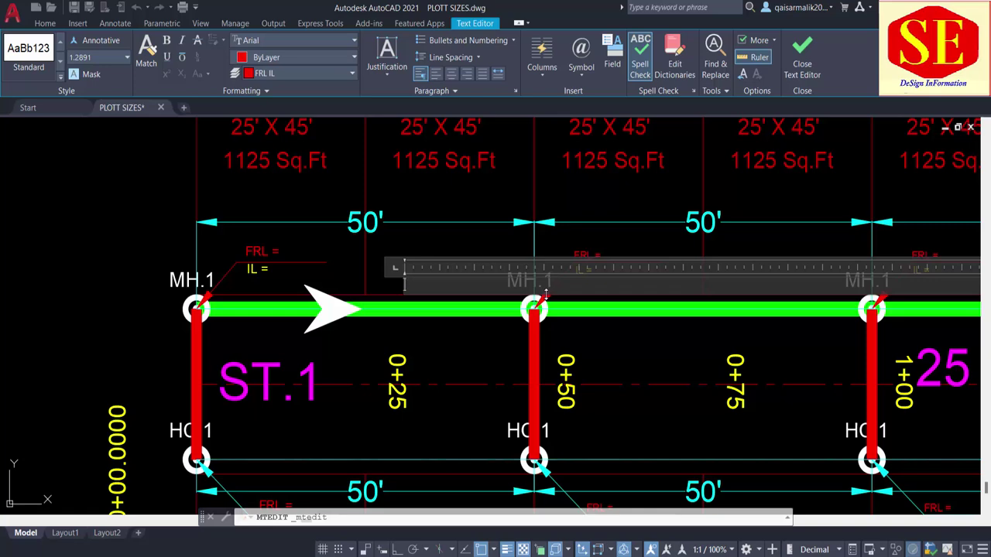
left_click(581, 58)
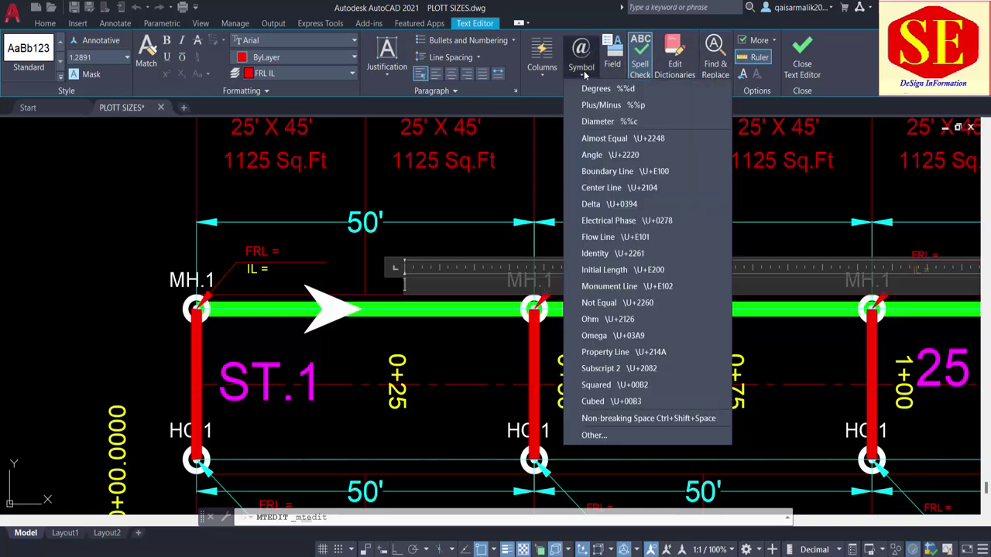
left_click(607, 136)
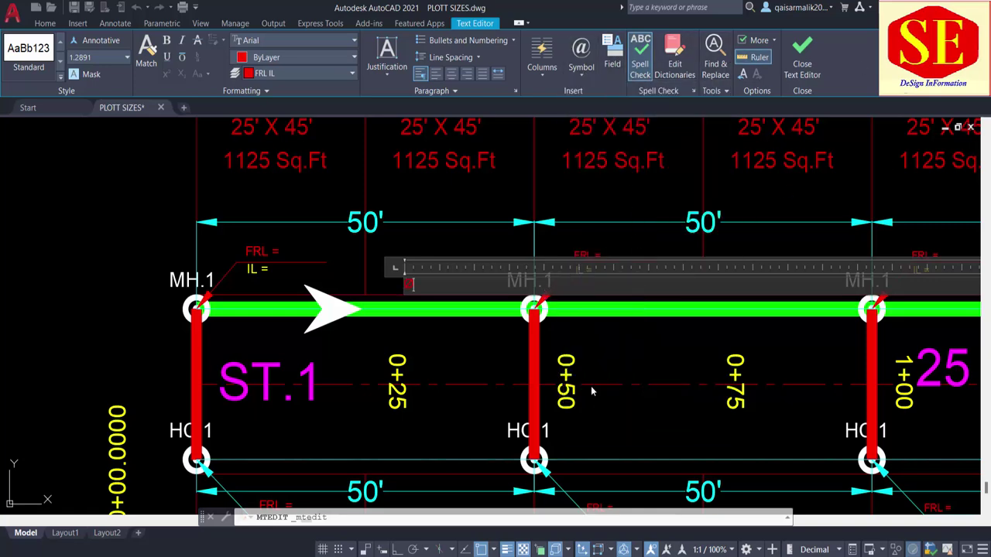
type("12\" S=-0.0009")
left_click(413, 222)
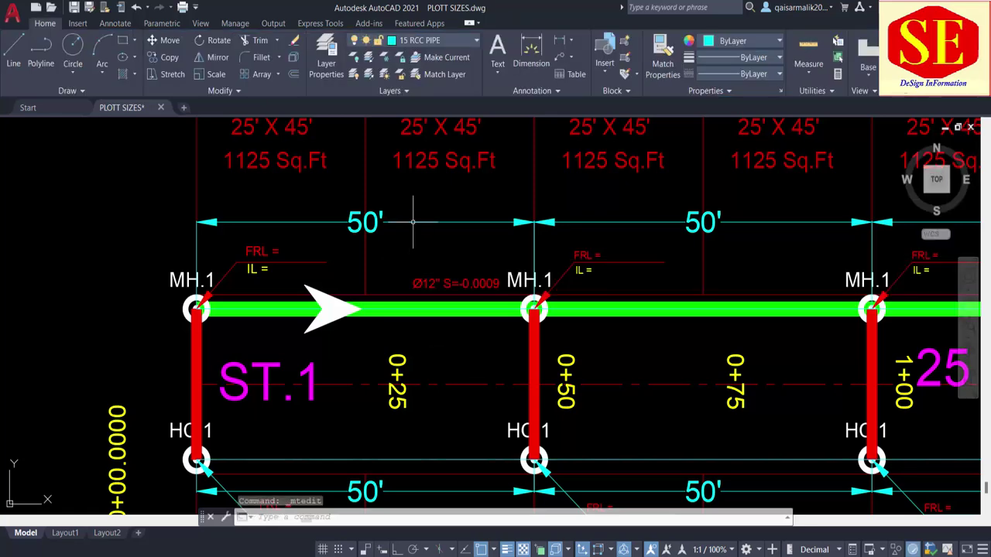
left_click(433, 283)
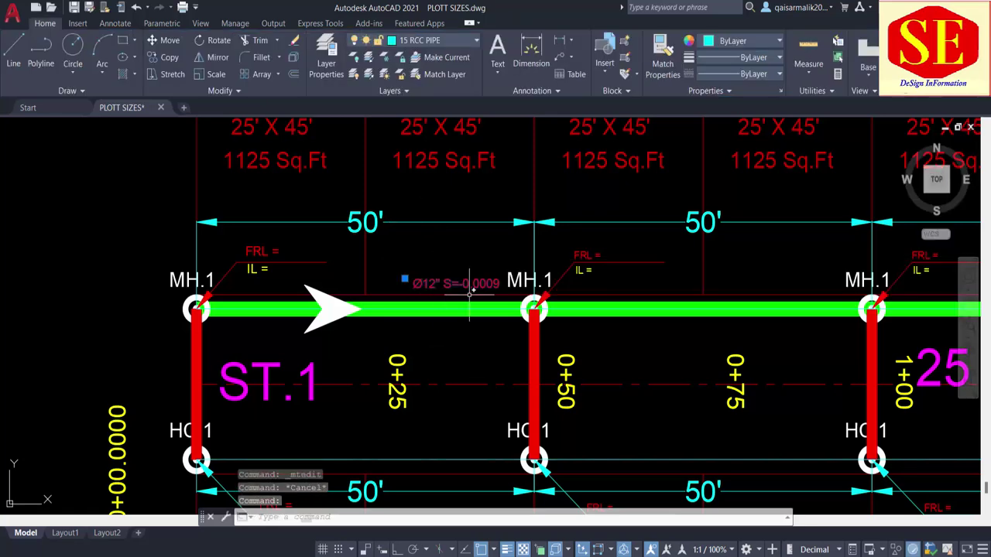
Move the pipe label onto the FRL IL layer
left_click(422, 44)
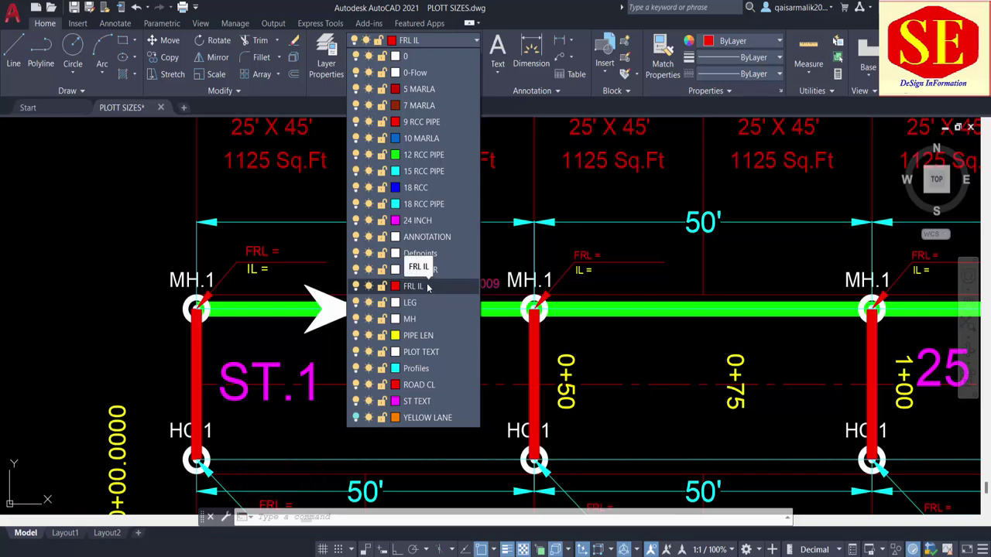
left_click(427, 286)
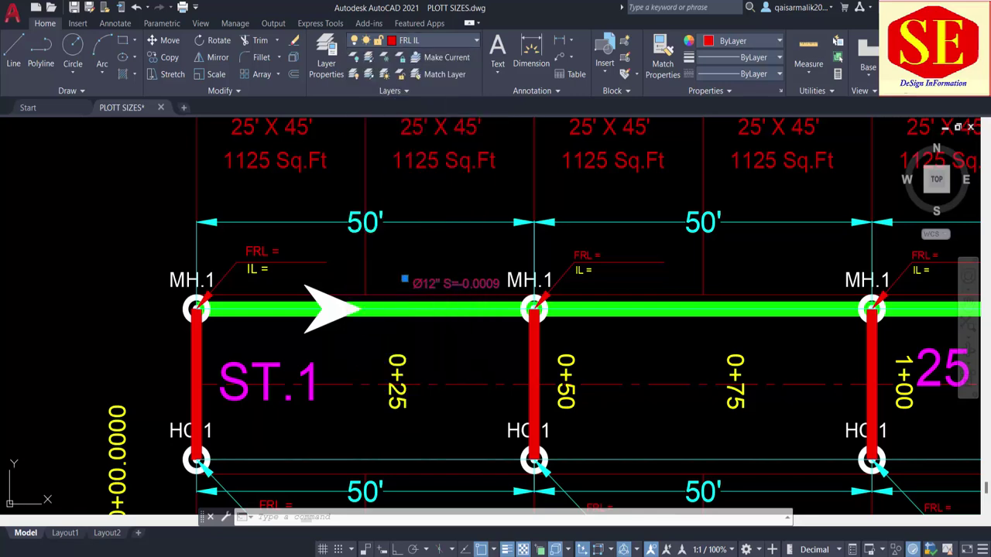
key("Escape")
key("Escape")
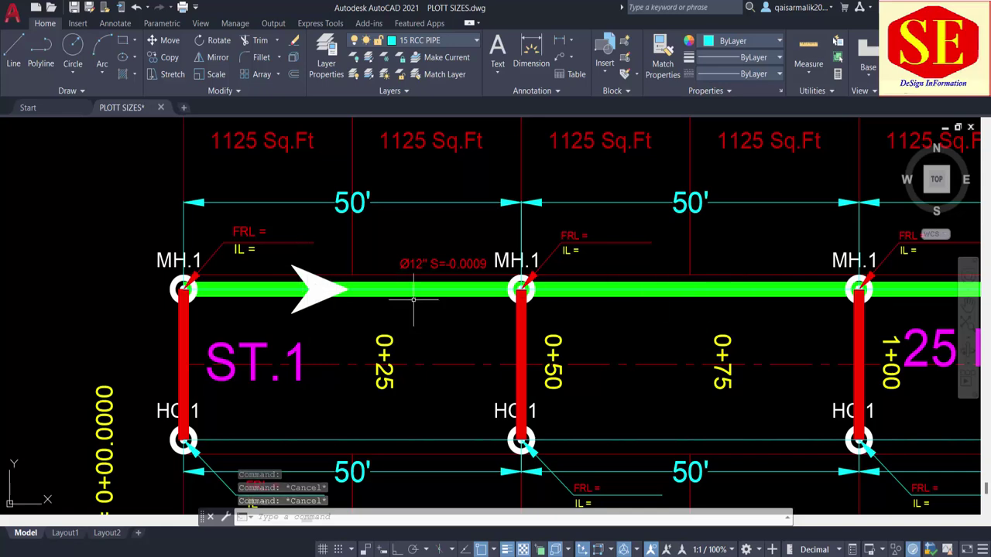
Copy the FRL and IL labels at the first MH.1 beside the originals
type("co")
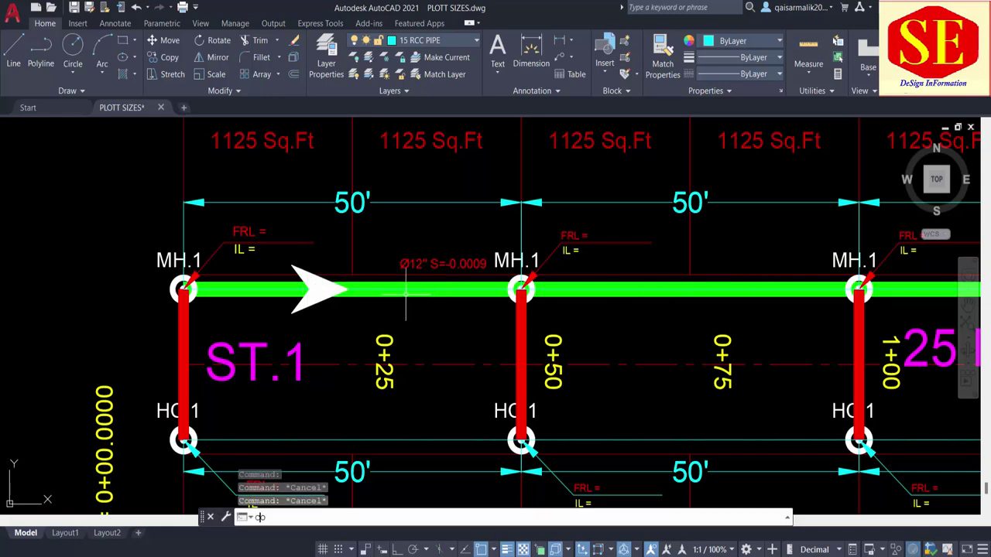
key("Return")
left_click(254, 230)
key("Return")
left_click(255, 232)
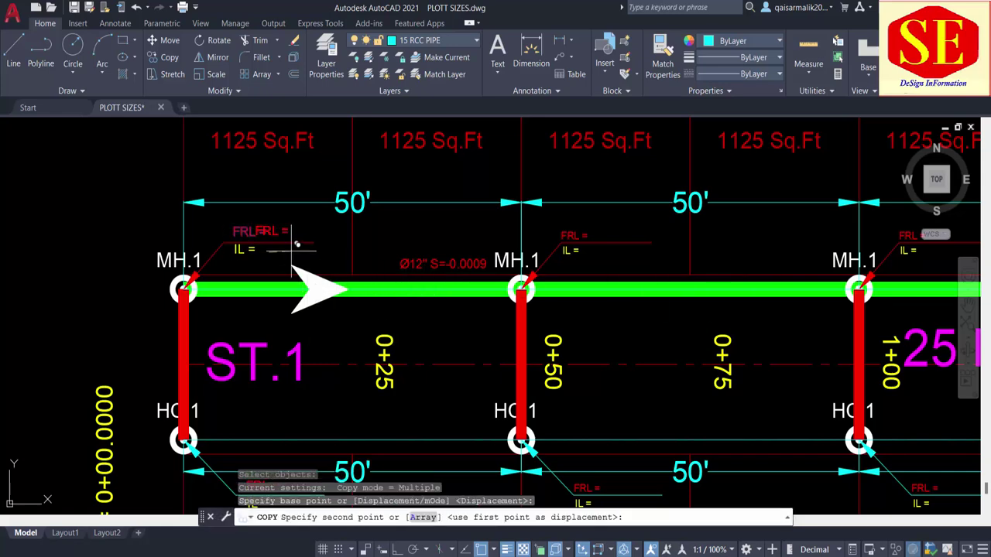
key("Escape")
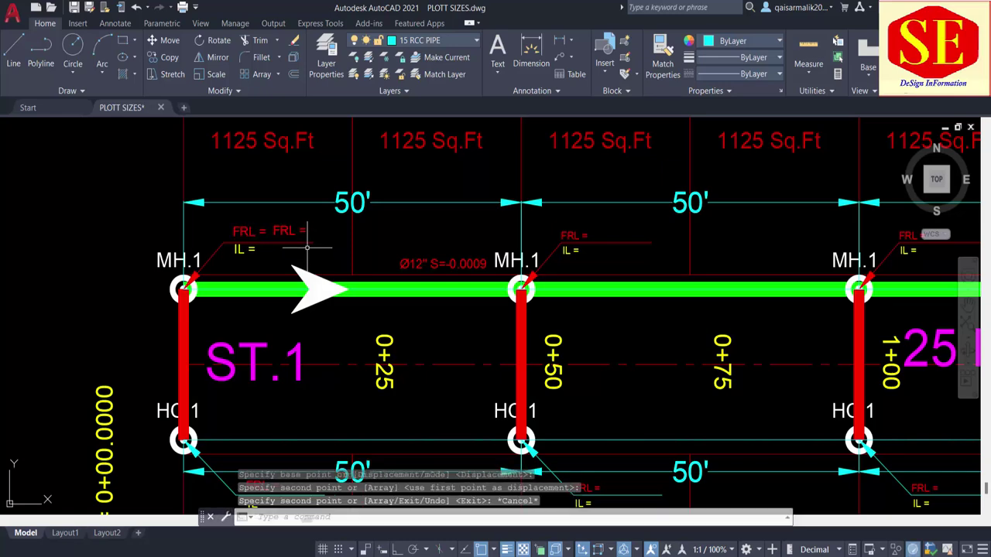
type("co")
key("Return")
left_click(244, 249)
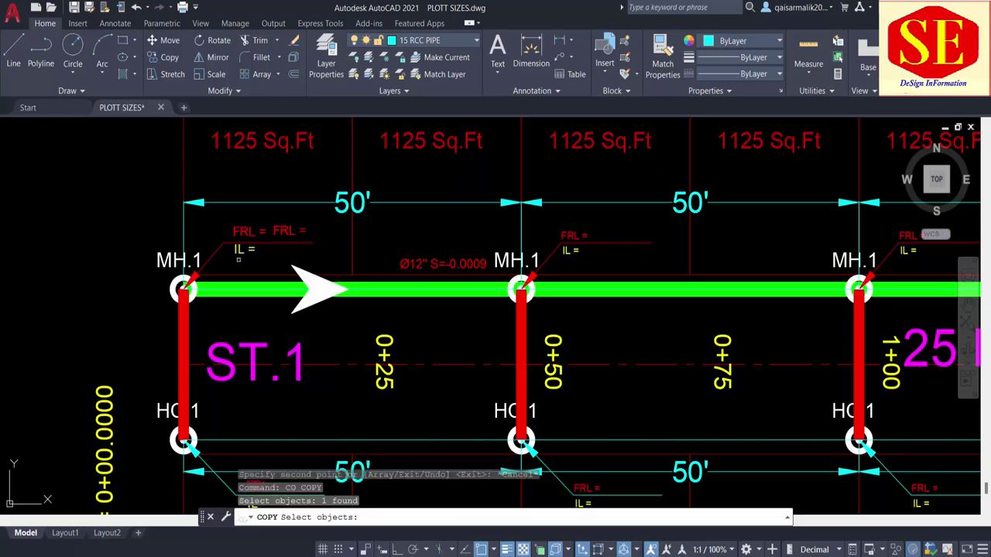
key("Return")
left_click(236, 250)
left_click(274, 254)
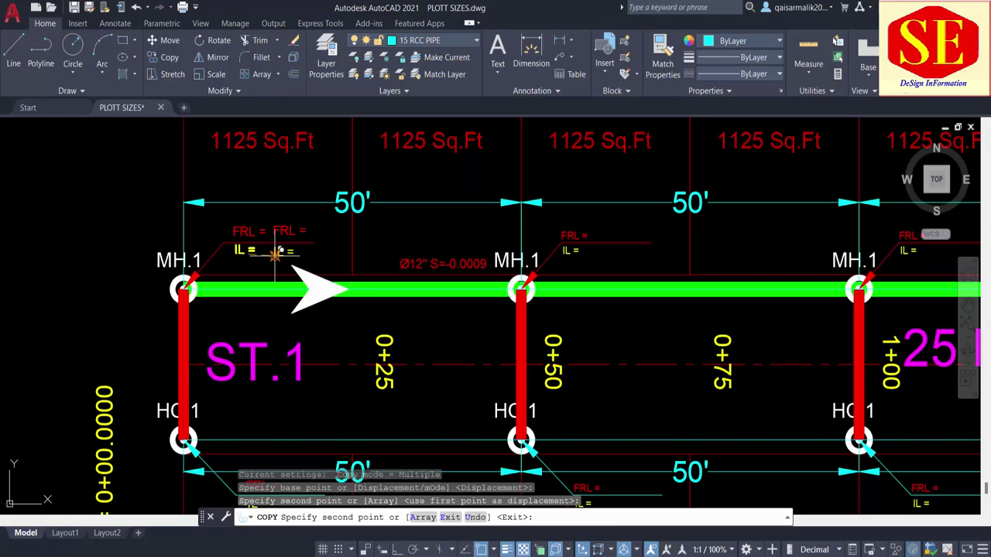
key("Escape")
Edit the copied FRL and IL texts to read 0.000
double_click(278, 228)
type("0.000")
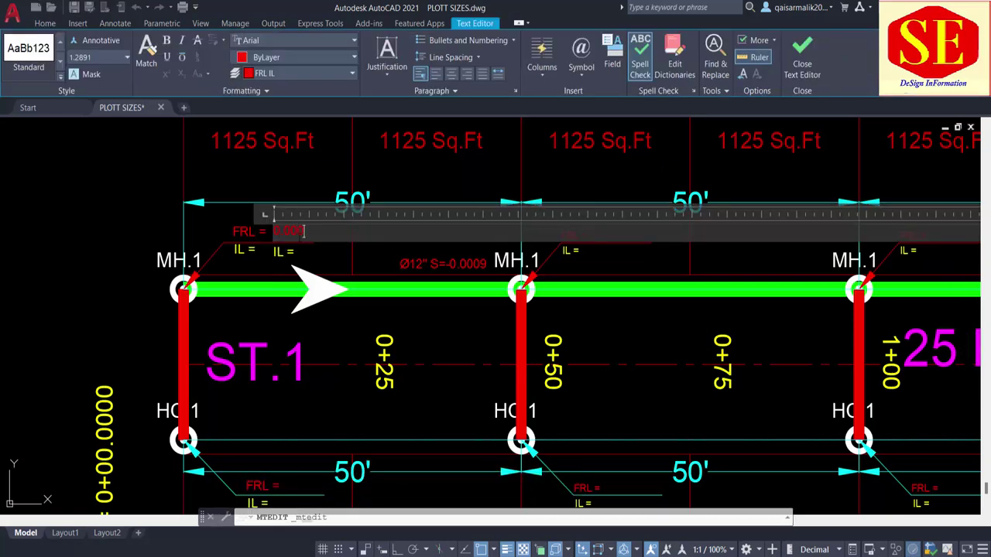
left_click(296, 269)
double_click(283, 252)
type("0.000")
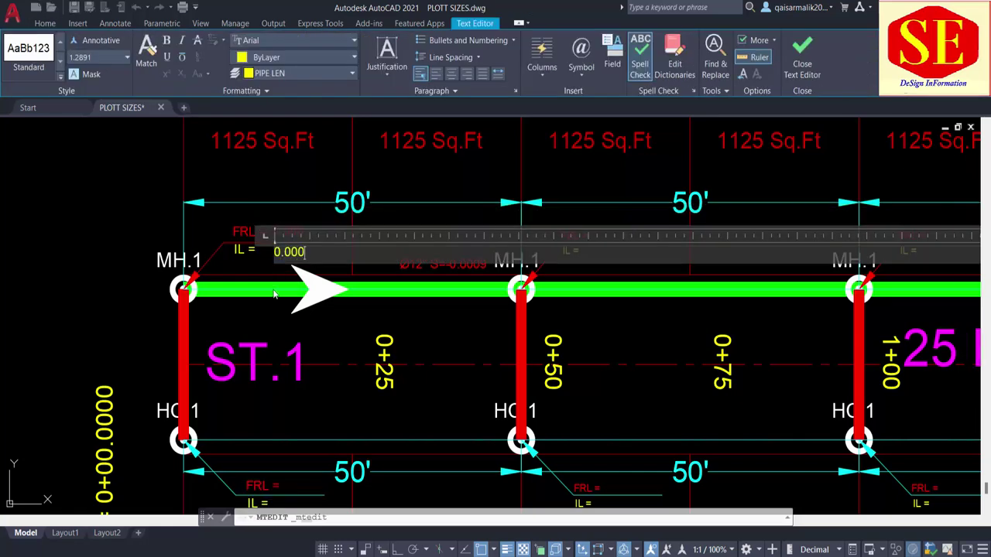
key("Escape")
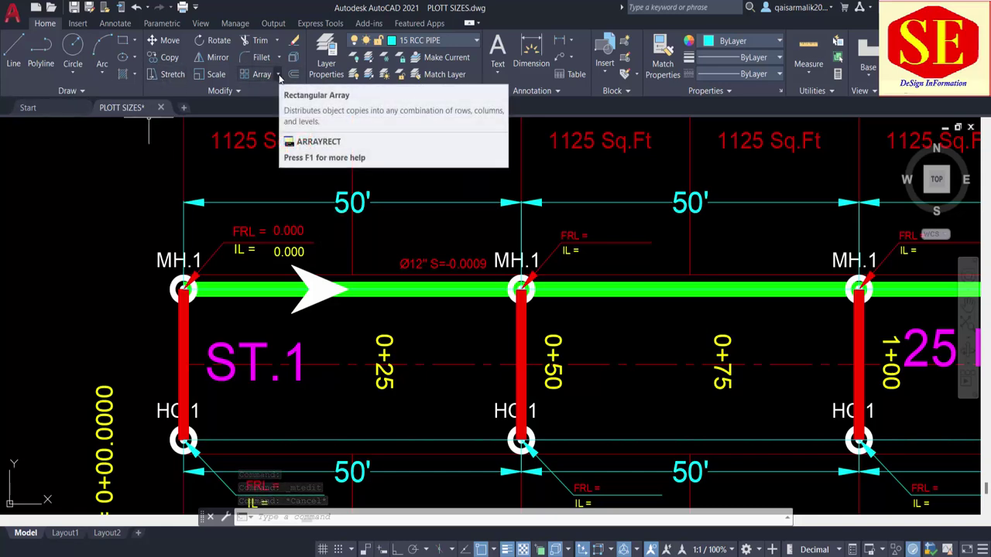
Path-array the FRL/IL values, pipe slope label and flow arrow along the green pipe line
left_click(278, 75)
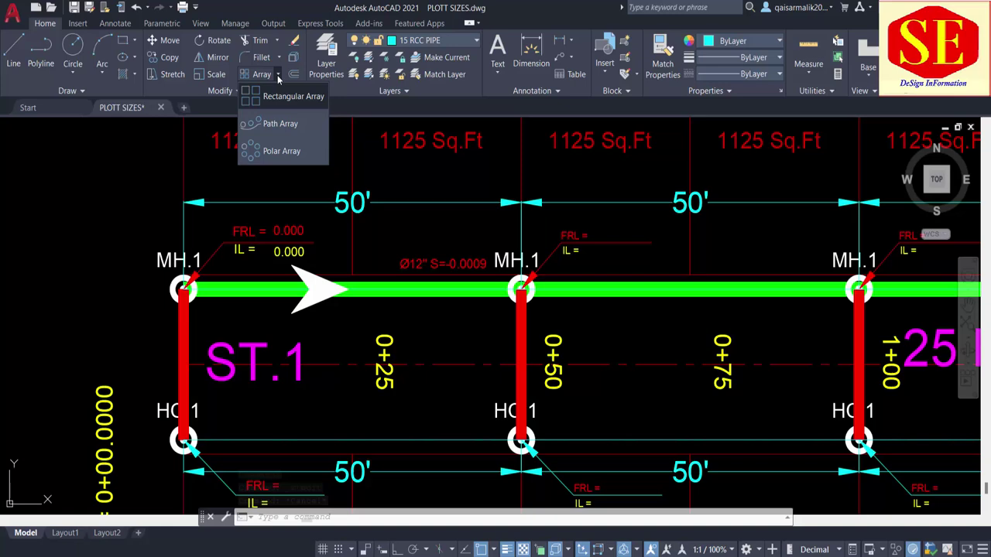
left_click(280, 124)
left_click(286, 230)
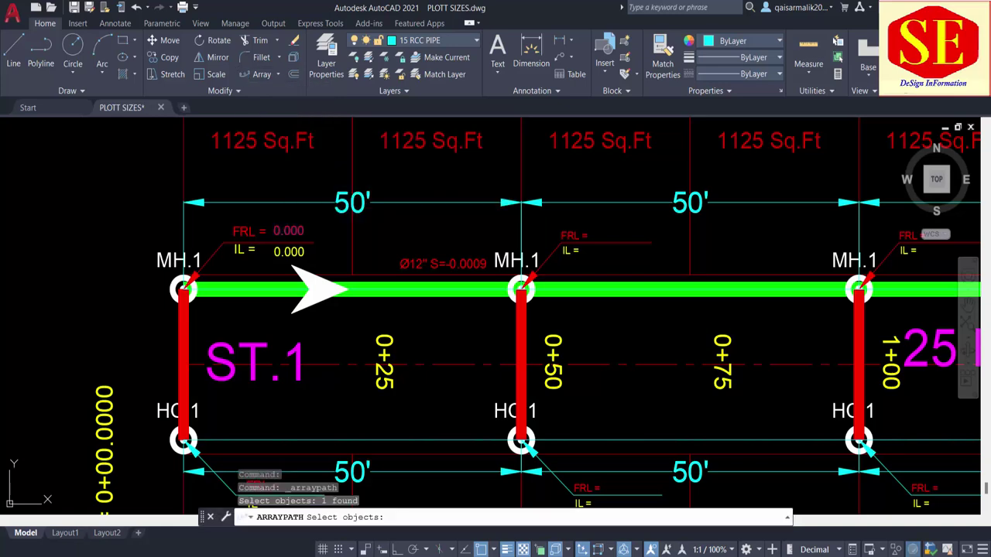
left_click(299, 256)
left_click(420, 265)
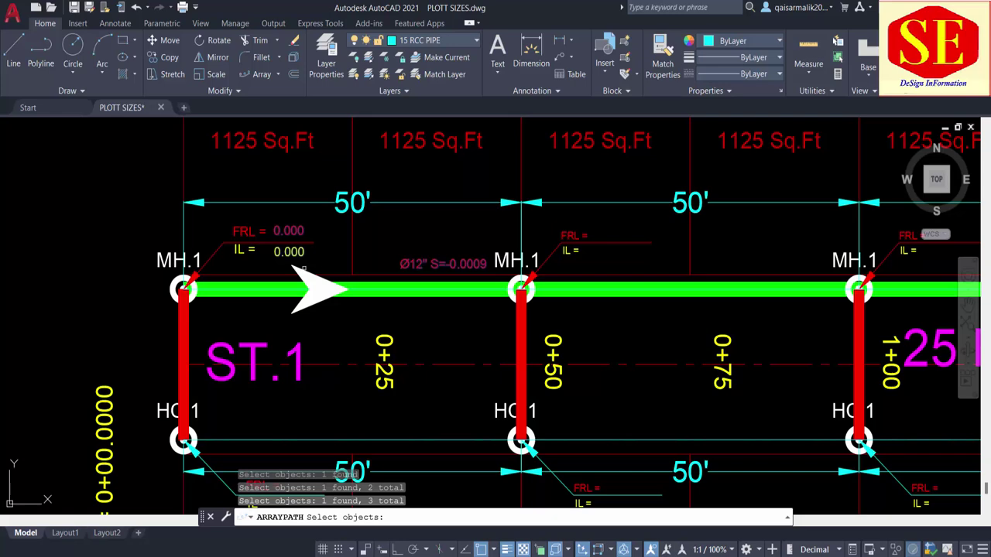
left_click(294, 265)
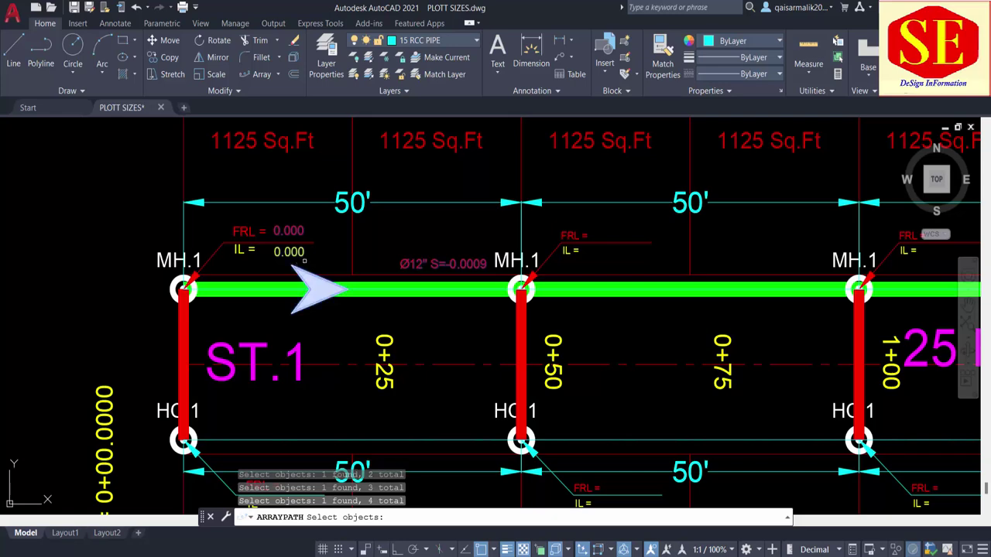
key("Return")
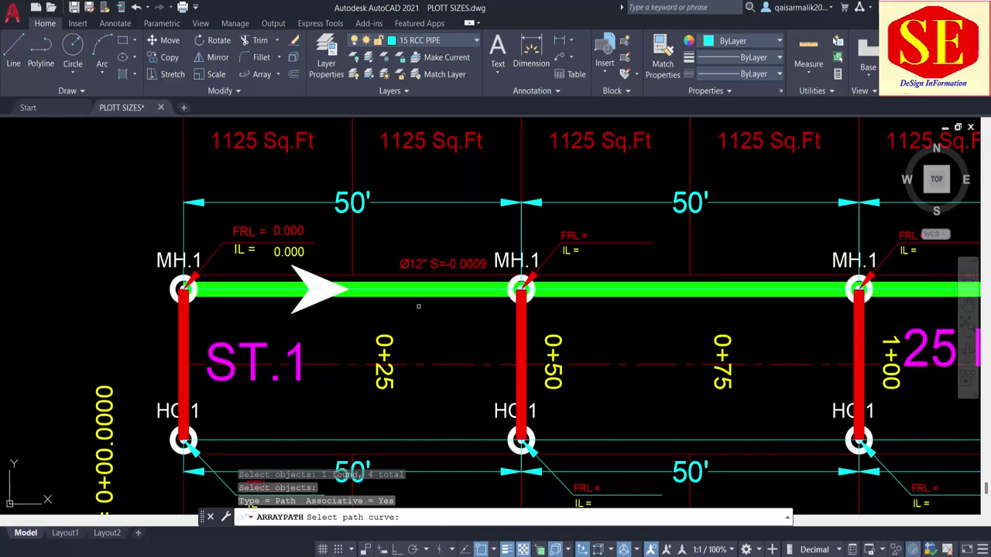
left_click(387, 290)
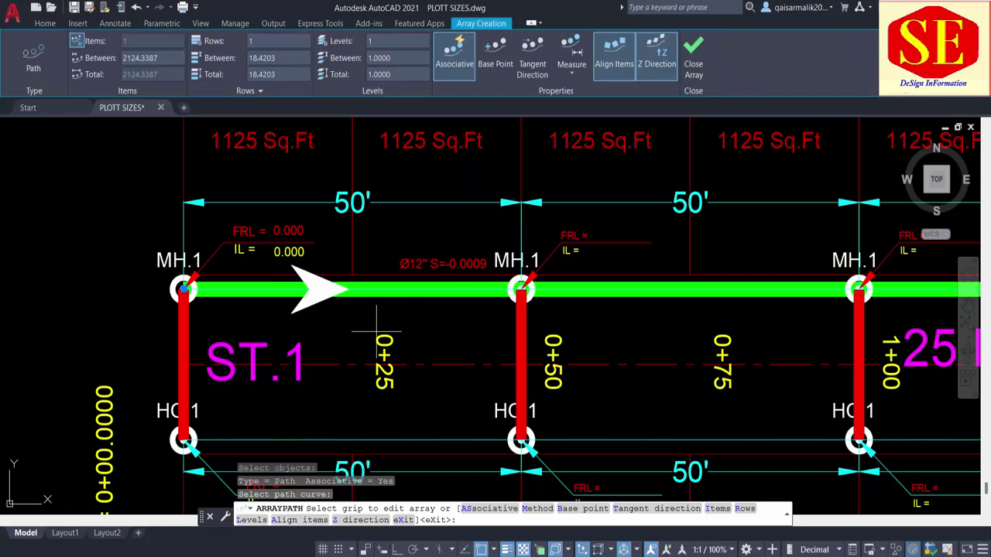
Space the array items 50 units apart using Measure, then close the array
left_click(577, 71)
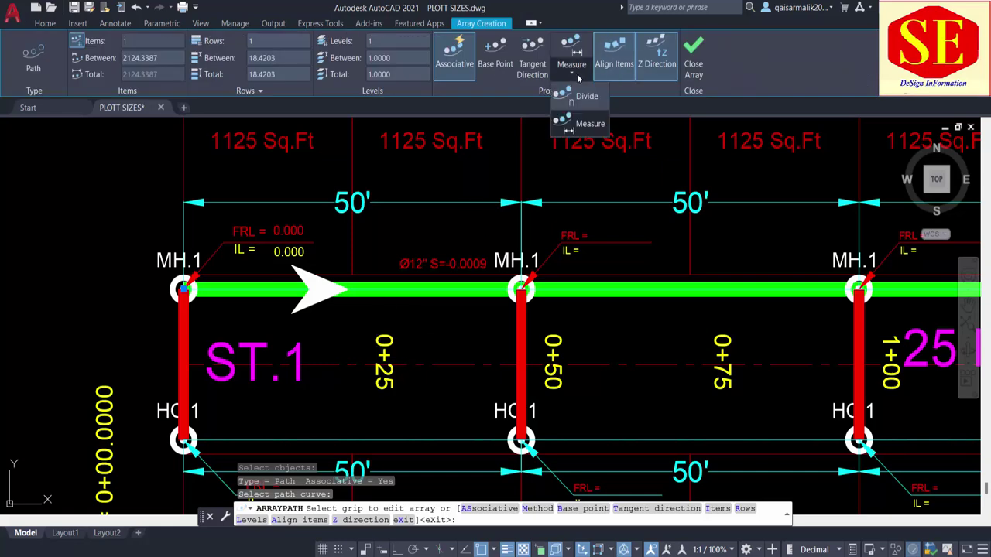
left_click(579, 124)
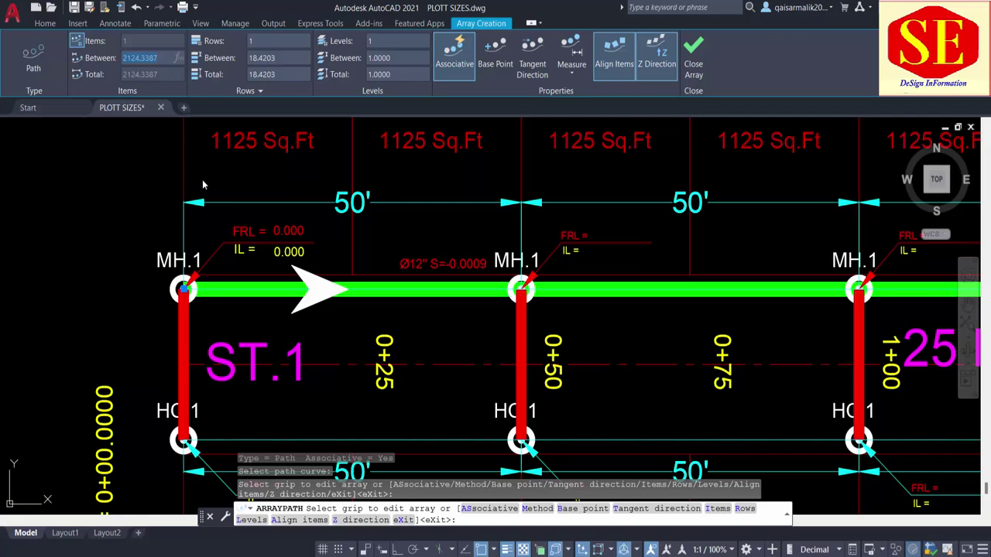
type("50")
key("Return")
scroll(421, 331, "down", 2)
scroll(420, 330, "right", 5)
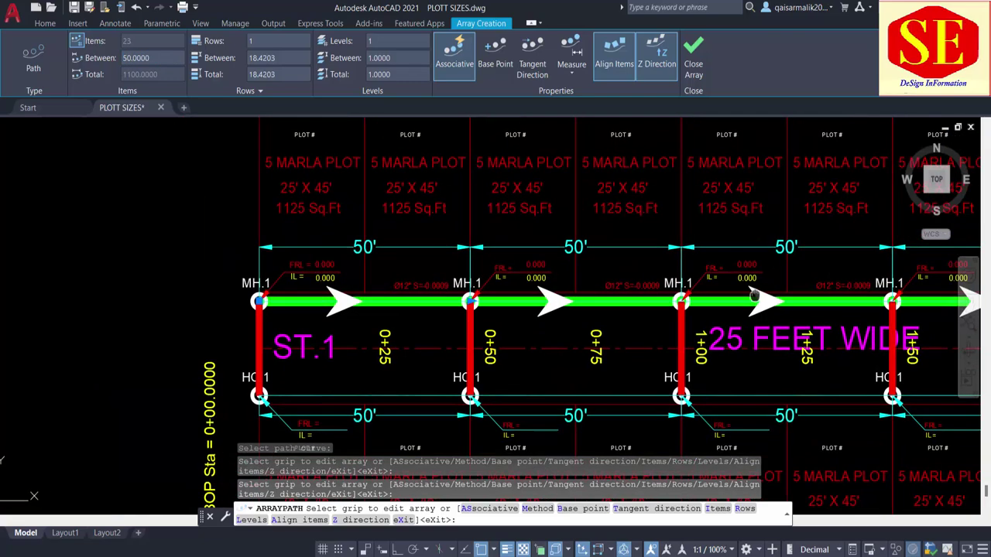
scroll(372, 317, "right", 5)
scroll(309, 301, "right", 5)
scroll(234, 276, "right", 5)
scroll(233, 276, "down", 2)
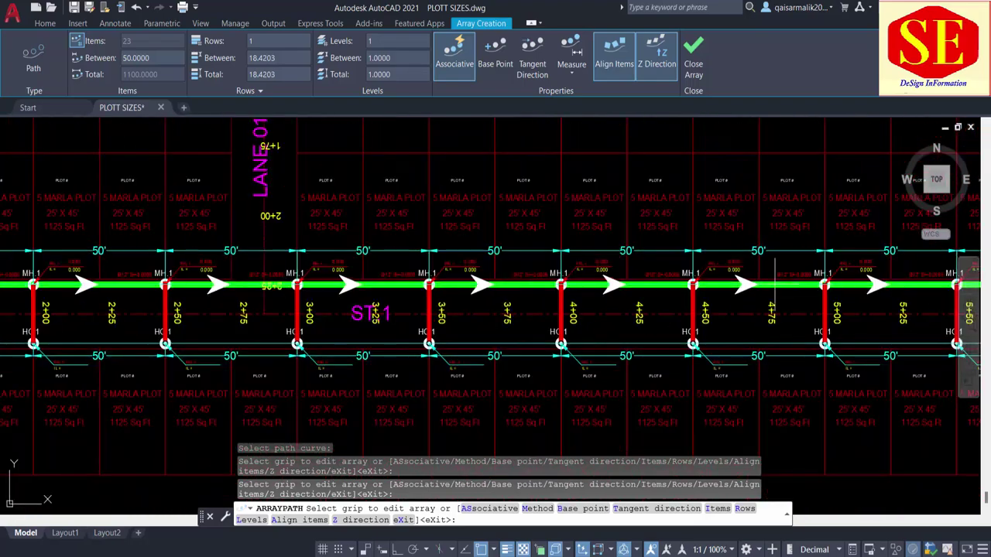
scroll(229, 288, "right", 5)
scroll(220, 302, "right", 5)
scroll(209, 318, "right", 5)
scroll(209, 320, "right", 5)
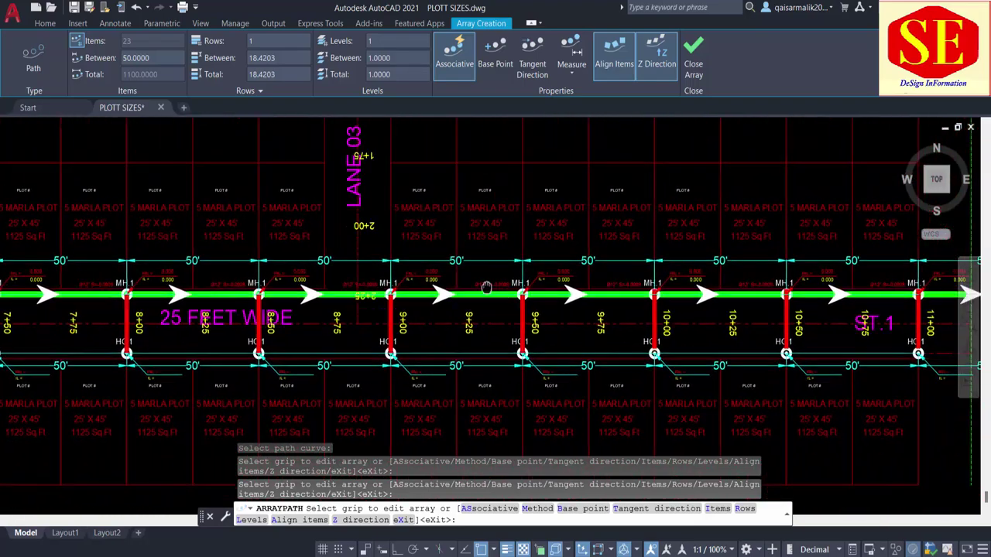
scroll(208, 320, "right", 3)
scroll(333, 295, "left", 5)
scroll(333, 294, "left", 5)
scroll(561, 403, "left", 5)
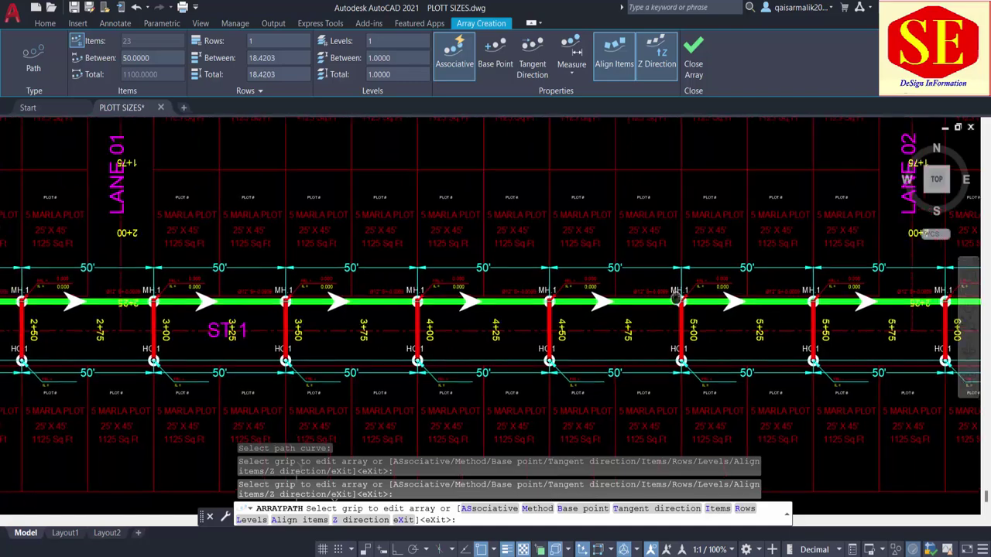
scroll(569, 356, "left", 5)
scroll(573, 317, "left", 5)
scroll(577, 291, "left", 5)
scroll(577, 291, "left", 2)
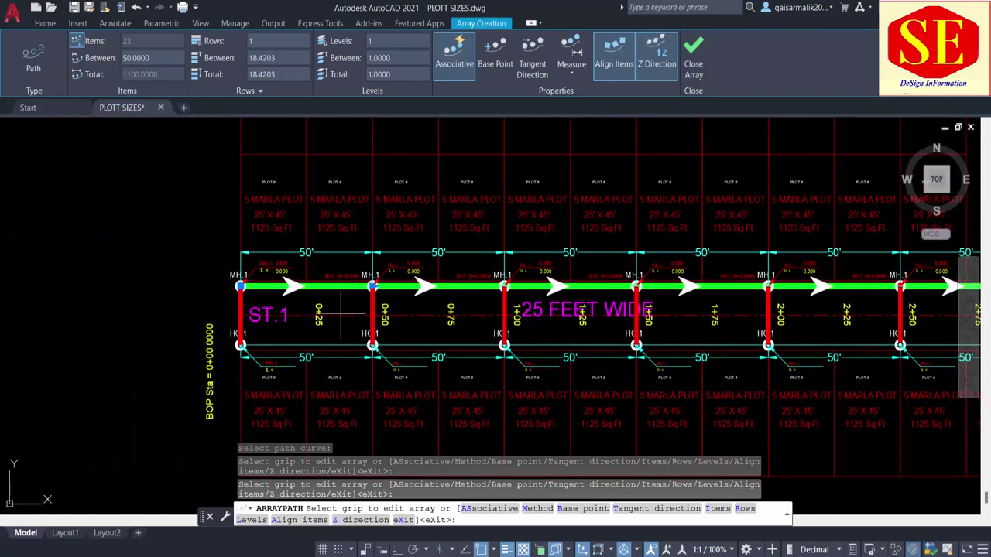
scroll(294, 251, "up", 2)
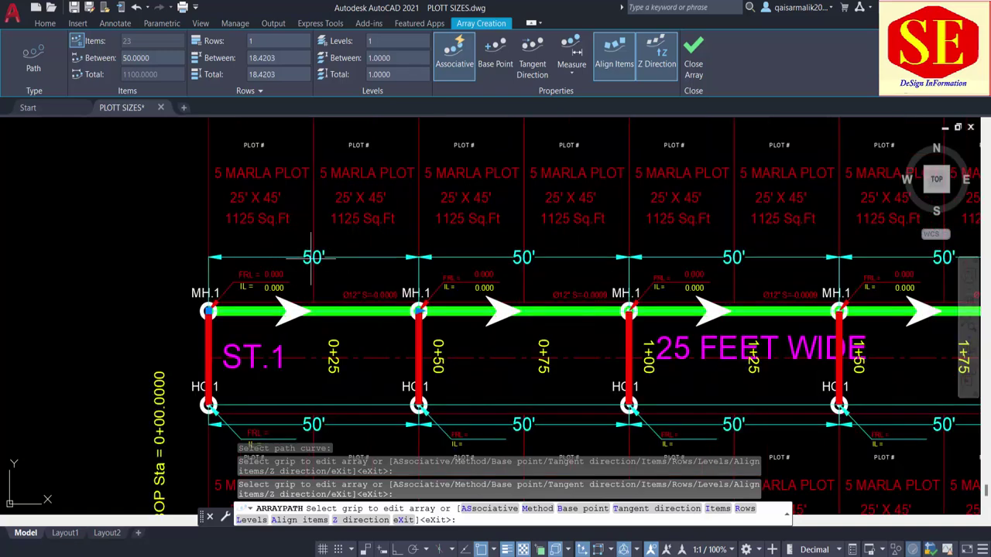
right_click(365, 271)
left_click(402, 279)
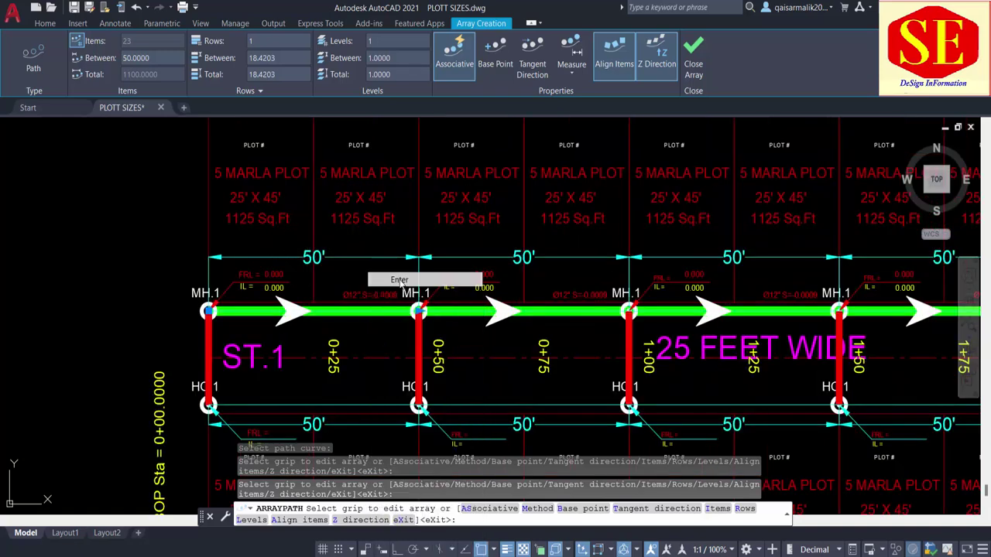
Explode the path array into separate objects with X
left_click(365, 298)
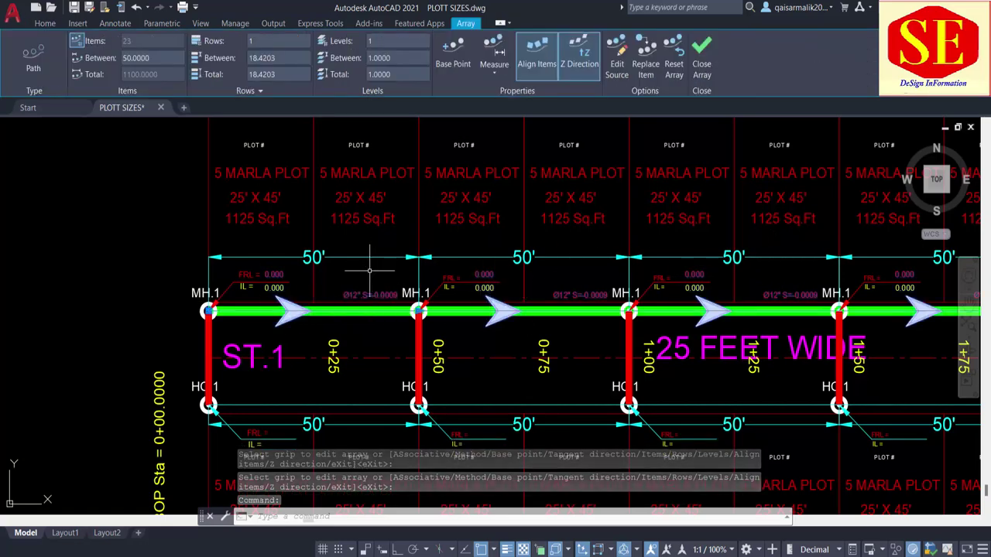
key("Escape")
left_click(449, 288)
type("x")
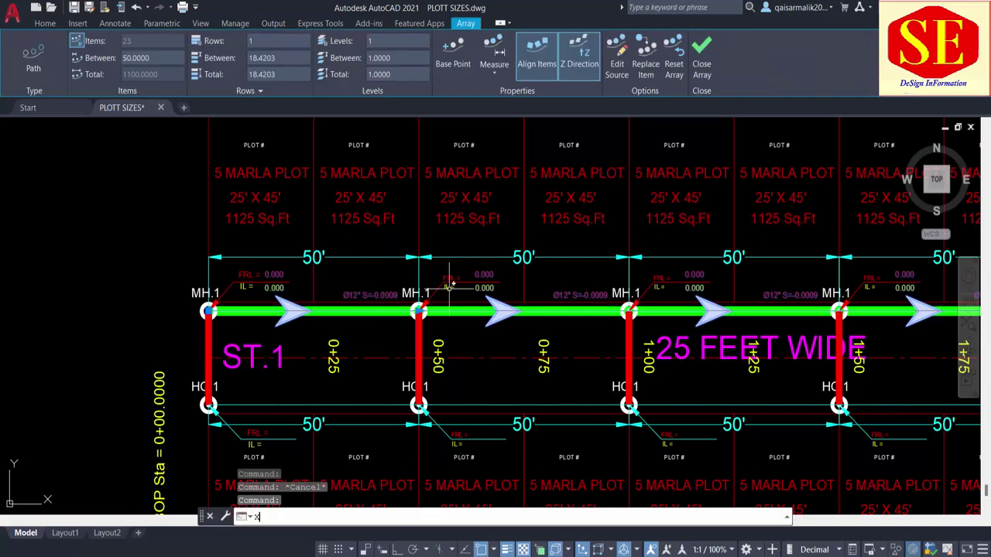
key("Return")
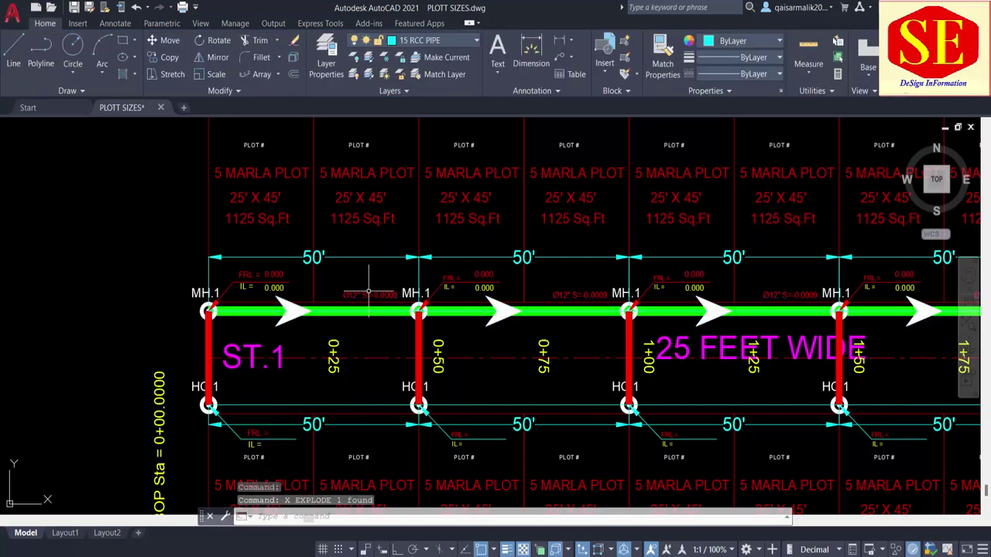
key("Escape")
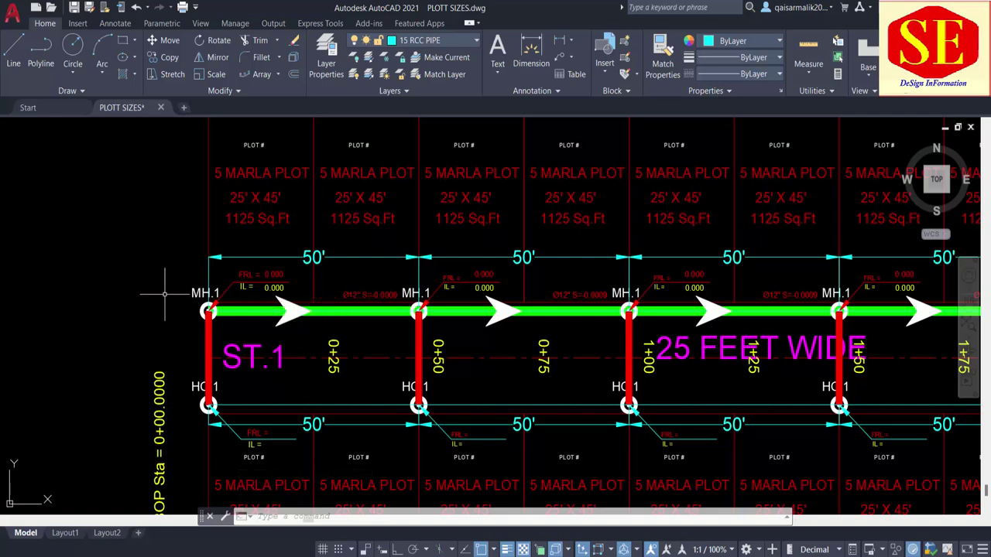
Renumber the first three manhole labels as MH.1, MH.2 and MH.3
left_click(198, 292)
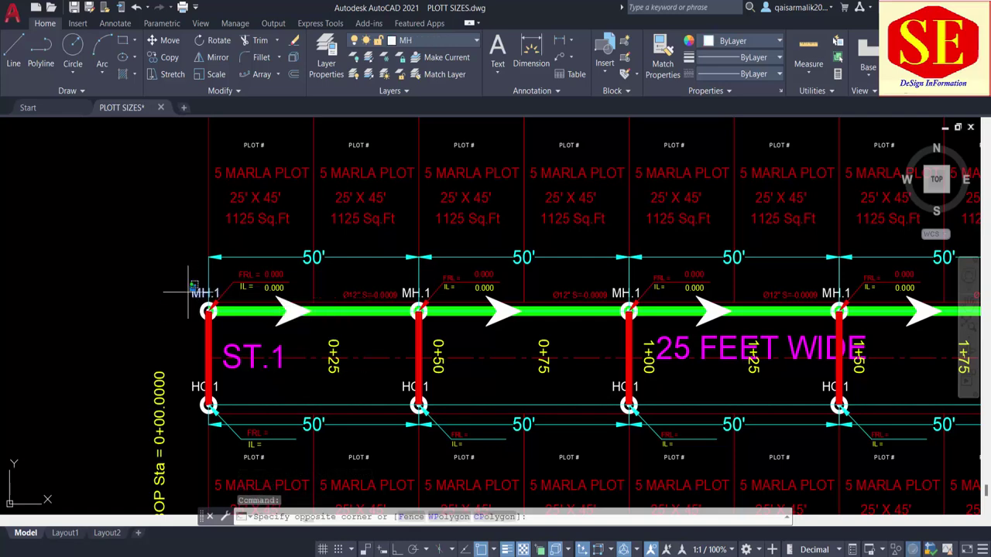
double_click(204, 293)
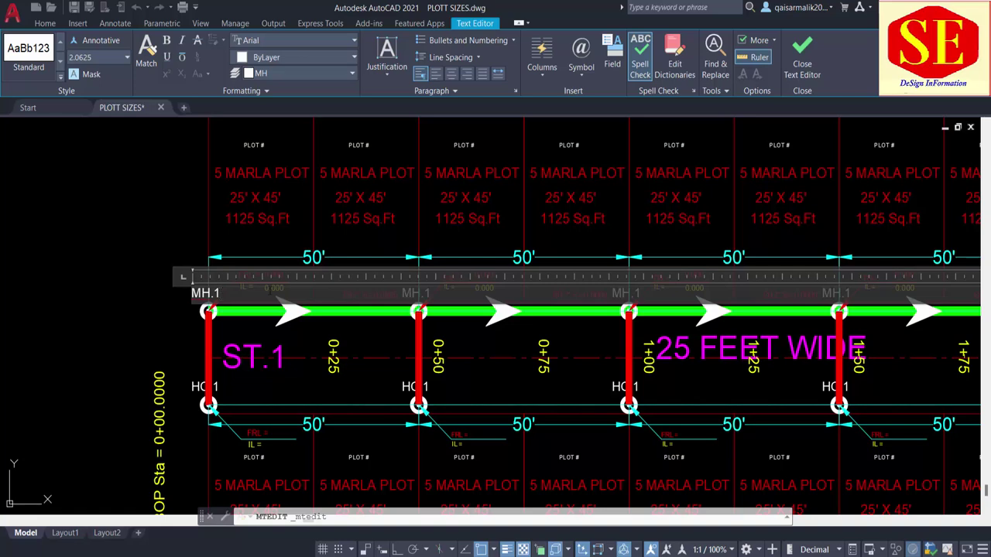
type("2")
left_click(415, 293)
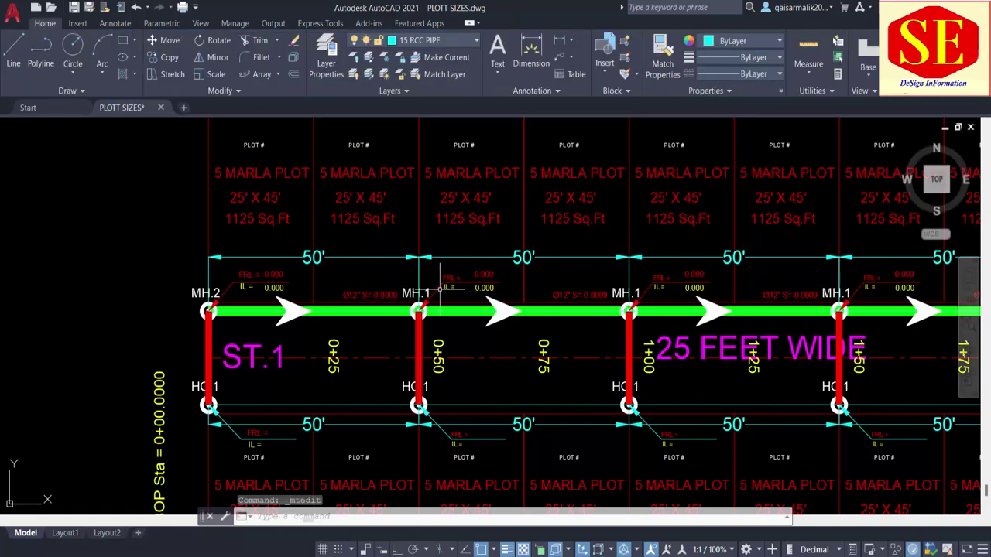
double_click(415, 292)
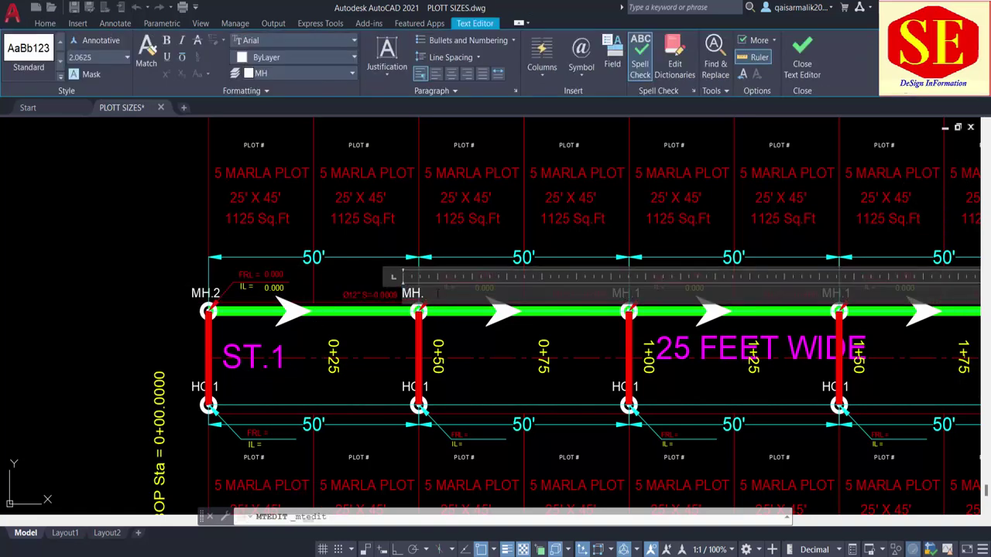
key("Escape")
key("Escape")
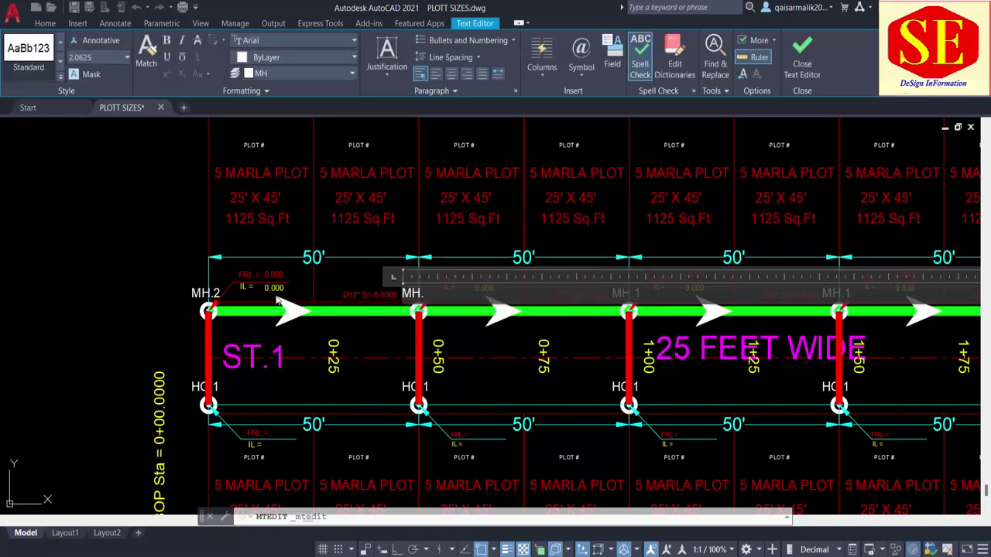
left_click(279, 302)
double_click(204, 293)
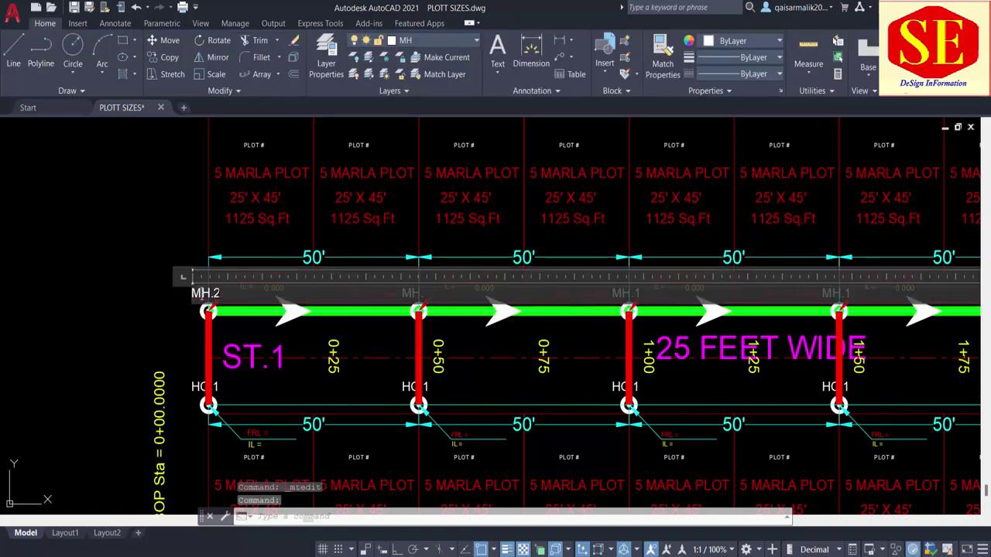
left_click(360, 329)
double_click(418, 293)
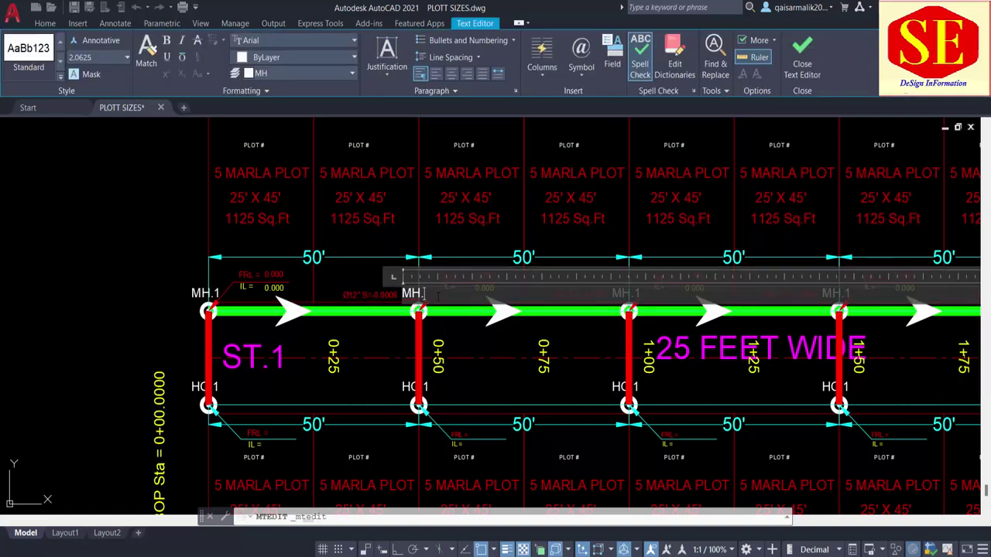
type("2")
left_click(469, 414)
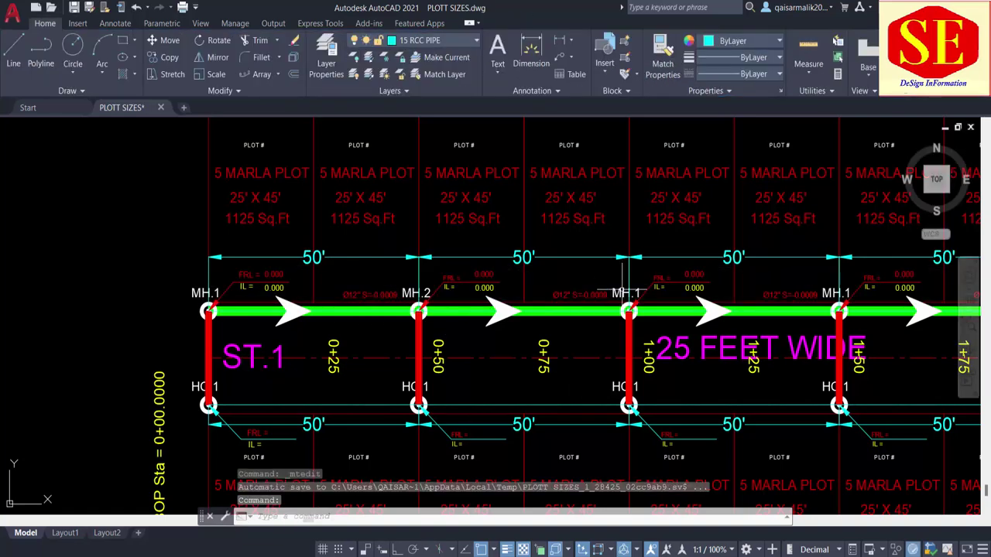
double_click(627, 293)
type("3")
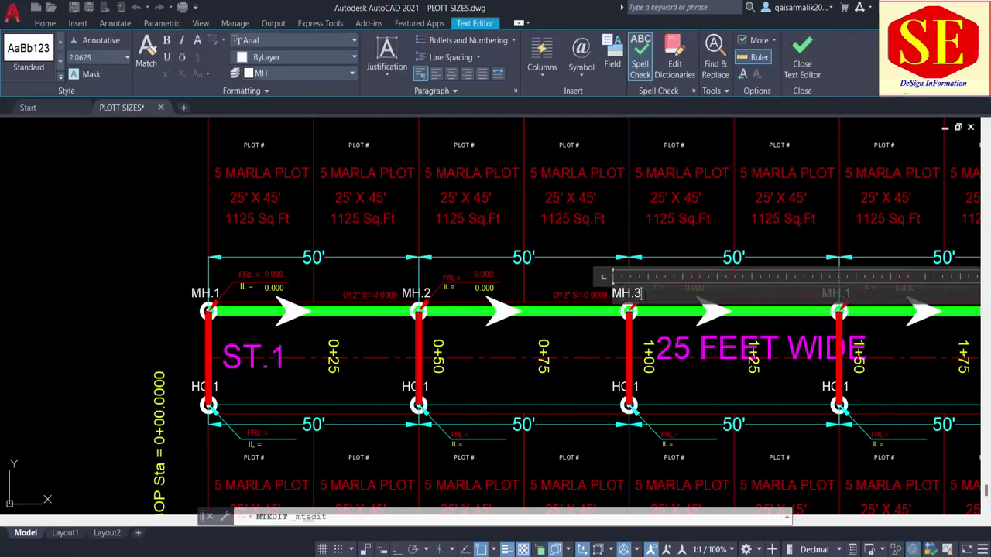
left_click(616, 346)
scroll(716, 352, "up", 2)
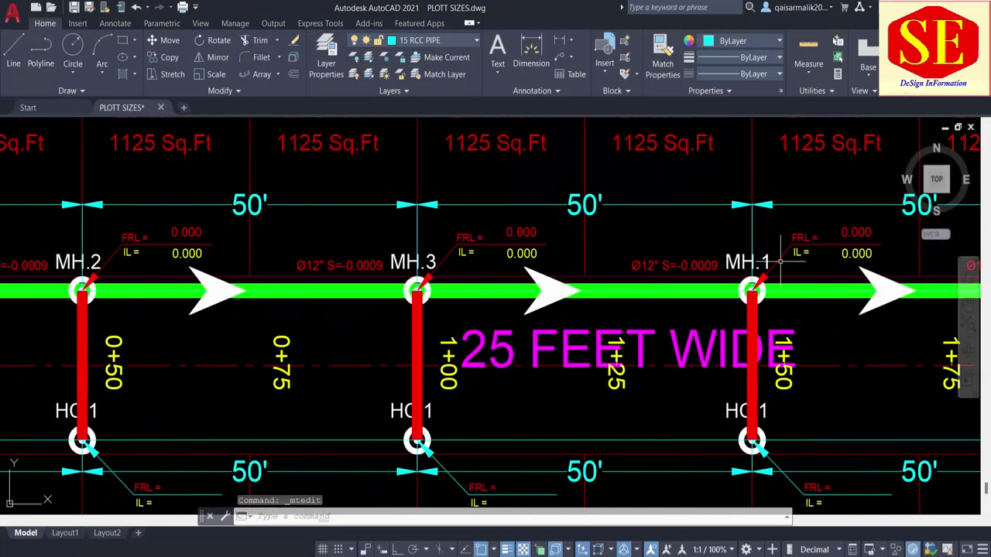
Renumber the next ST.1 manhole labels in sequence from MH.5 to MH.14
double_click(743, 262)
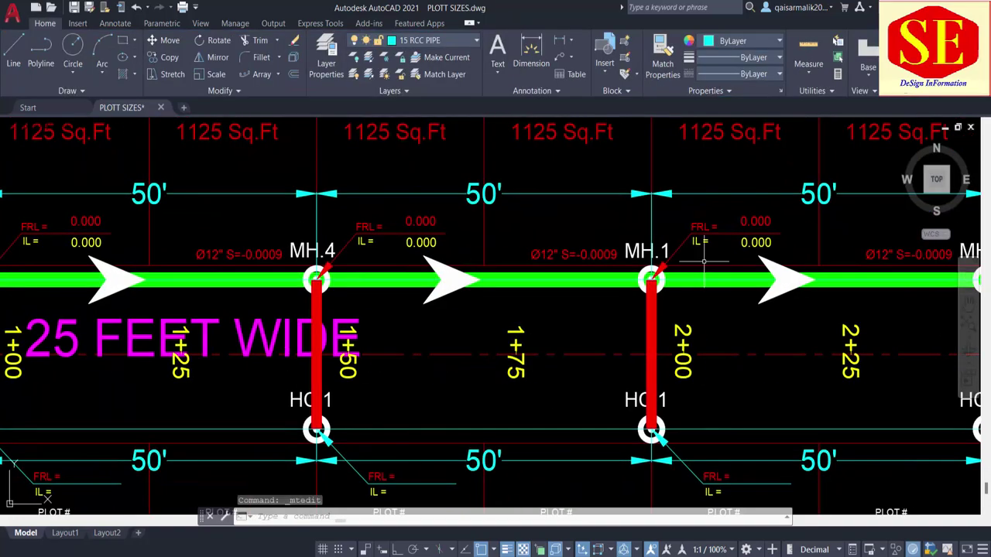
type("5")
double_click(604, 255)
key("BackSpace")
type("6")
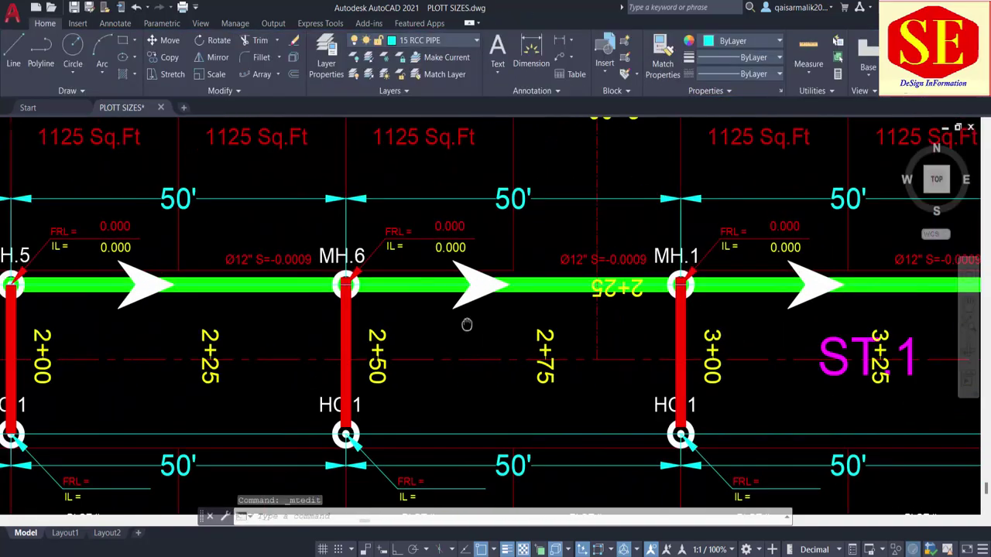
double_click(658, 260)
key("BackSpace")
type("7")
double_click(703, 260)
key("BackSpace")
type("8")
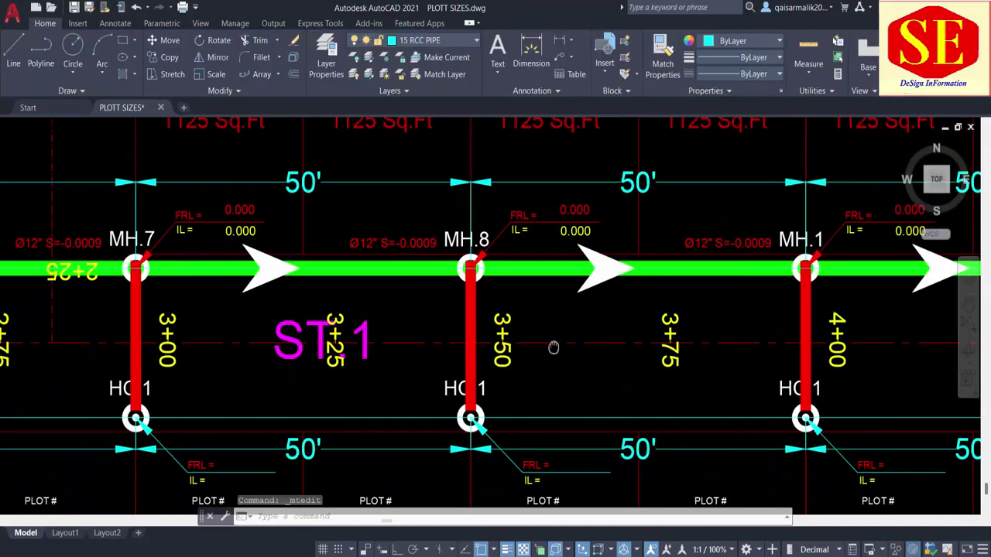
double_click(720, 241)
key("BackSpace")
type("9")
double_click(692, 214)
type("0")
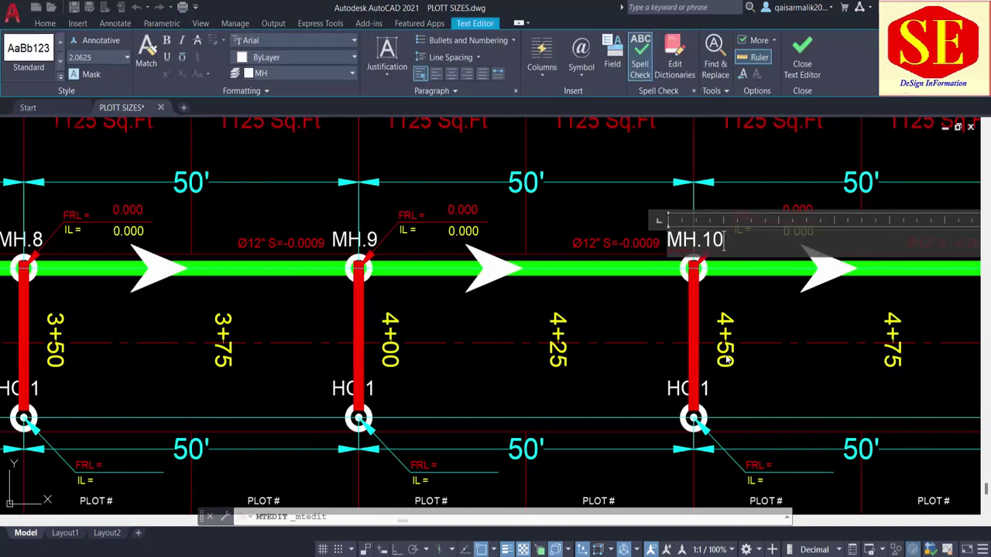
double_click(675, 261)
type("2")
double_click(534, 260)
type("3")
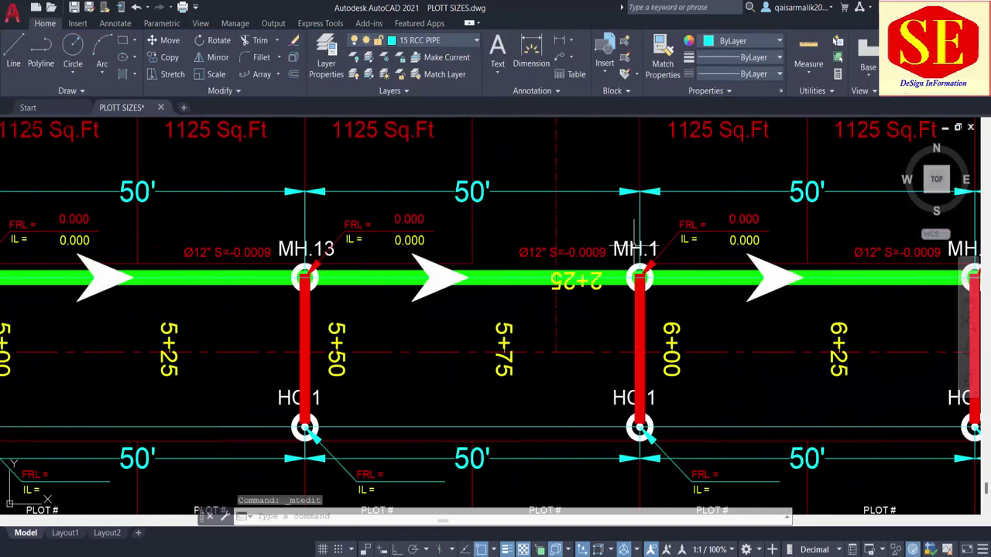
double_click(642, 249)
type("4")
Continue renumbering the remaining manhole labels MH.15 through MH.24
double_click(653, 250)
type("5")
double_click(593, 249)
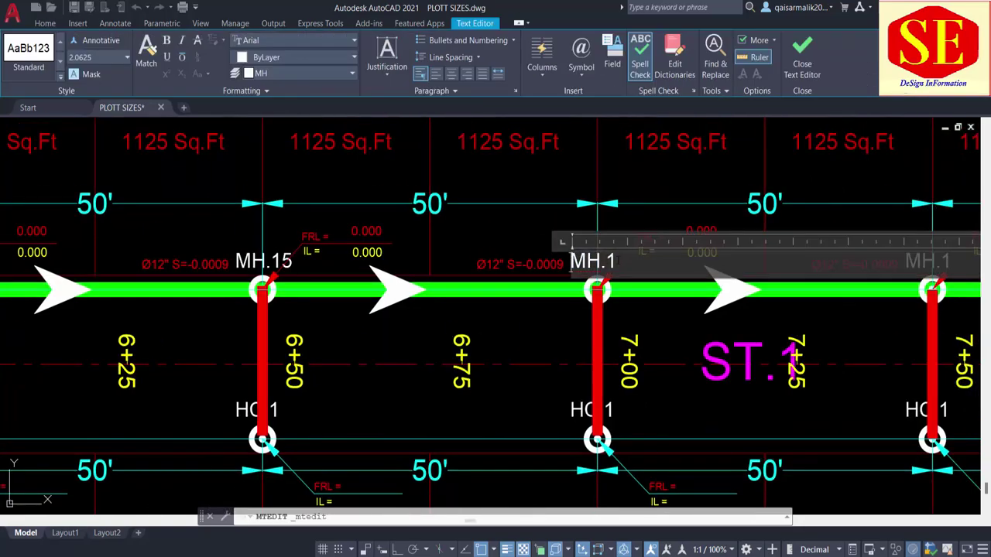
type("6")
double_click(569, 246)
type("7")
double_click(663, 237)
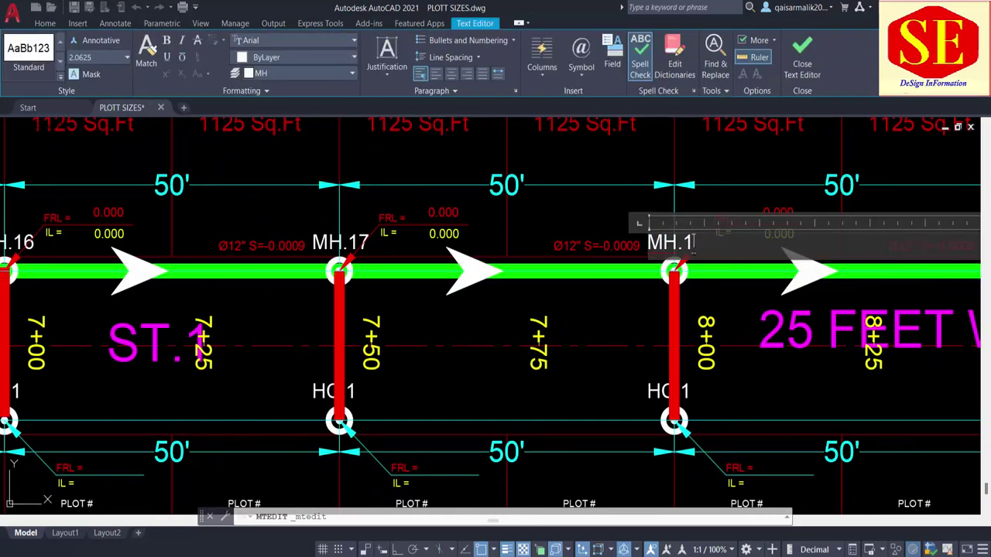
type("8")
double_click(510, 252)
type("9")
double_click(878, 249)
key("BackSpace")
type("20")
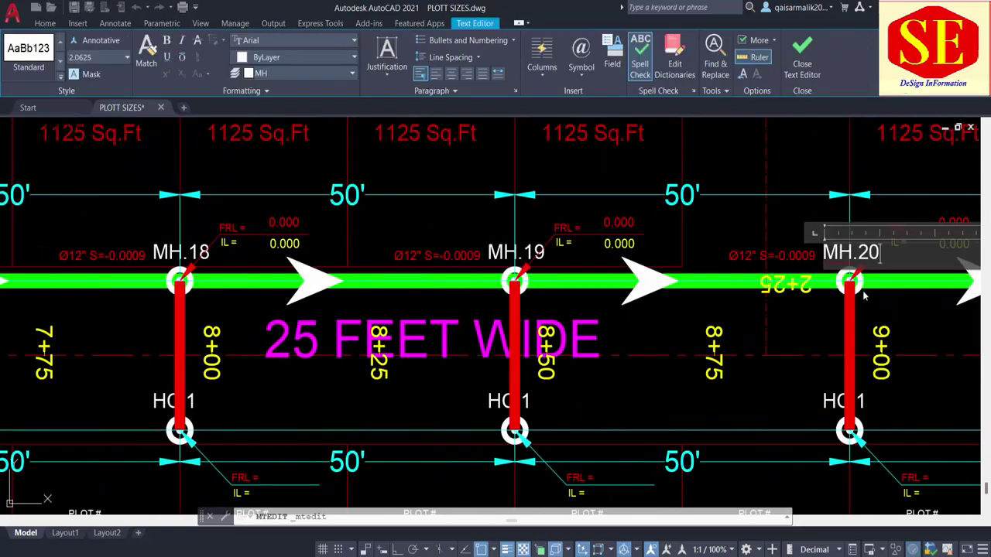
double_click(570, 234)
key("BackSpace")
type("21")
double_click(703, 237)
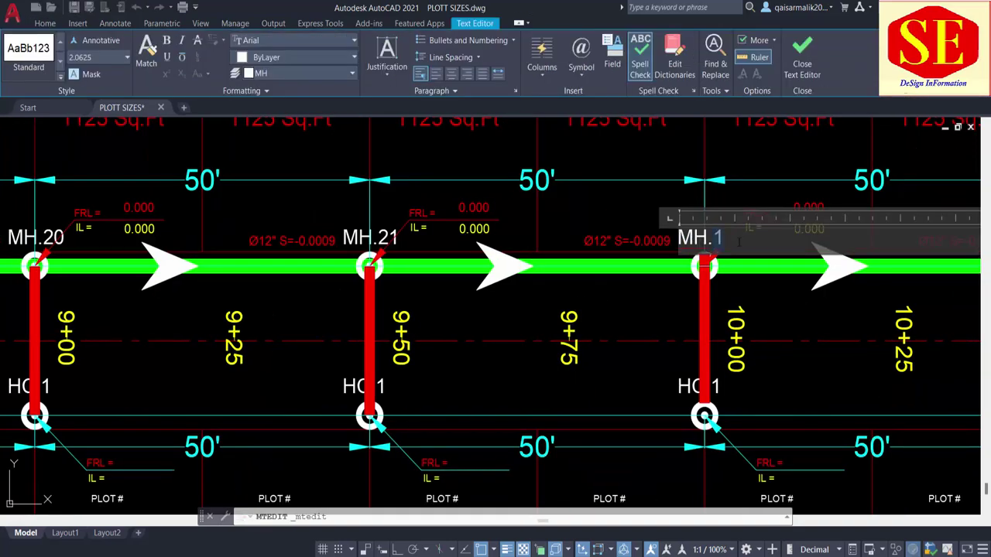
key("BackSpace")
type("22")
double_click(658, 240)
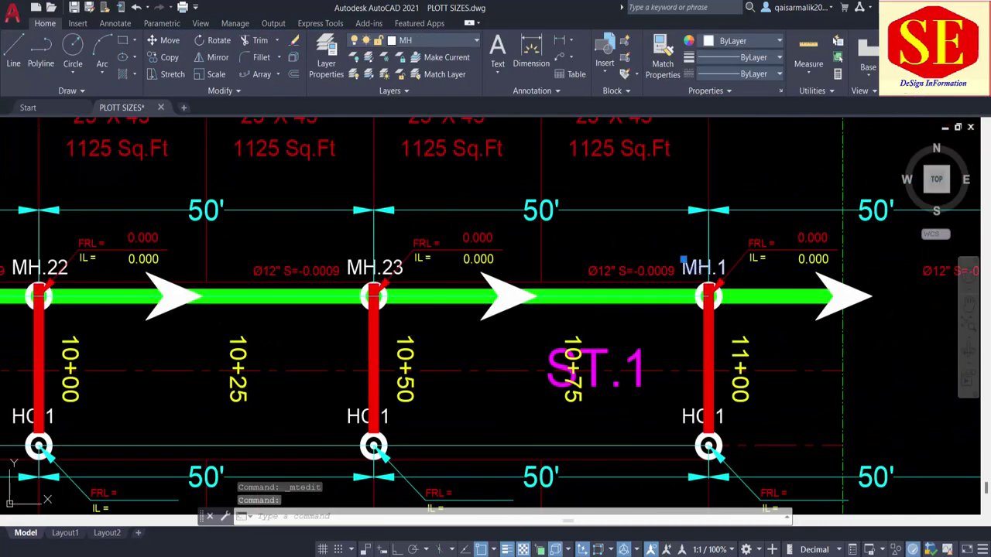
double_click(706, 267)
key("BackSpace")
type("24")
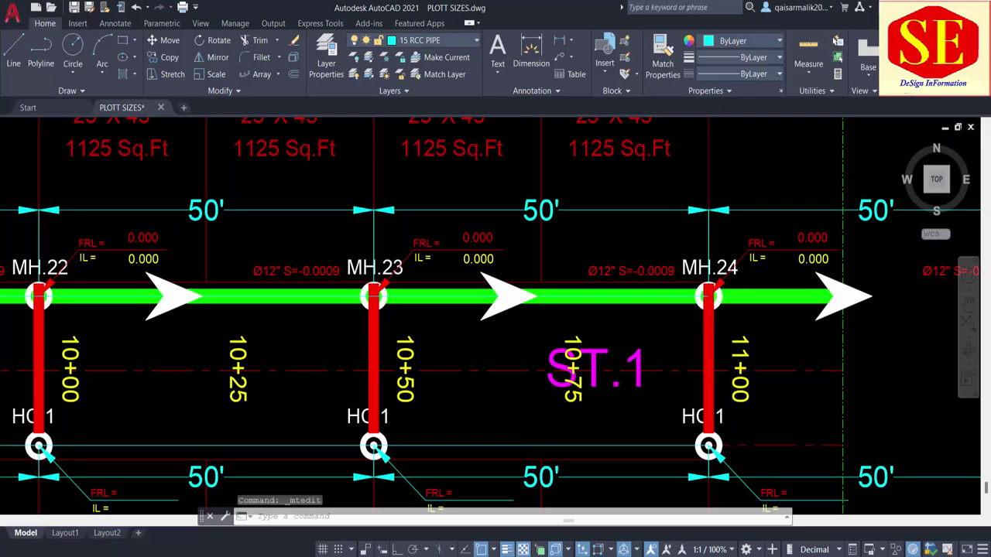
scroll(704, 302, "down", 2)
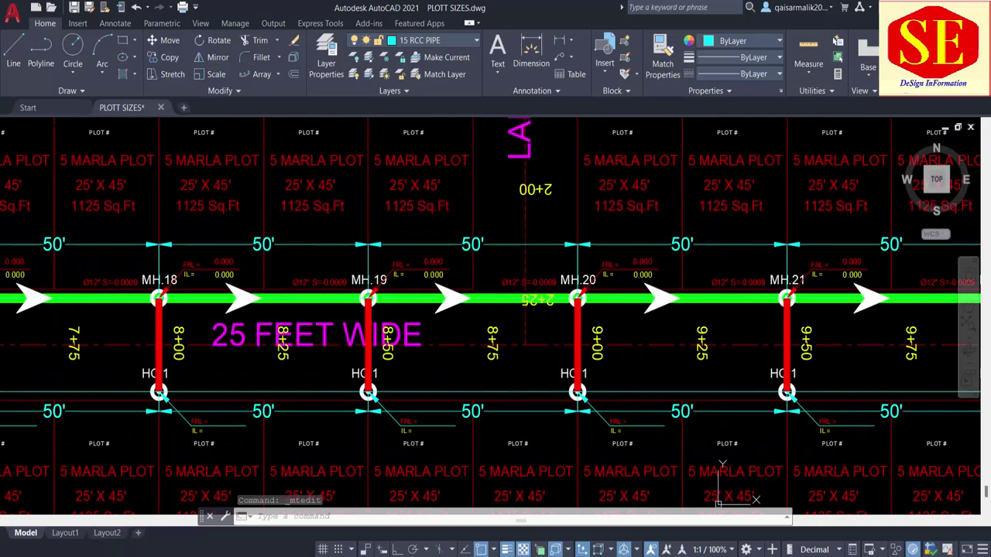
scroll(325, 324, "down", 3)
scroll(325, 324, "down", 2)
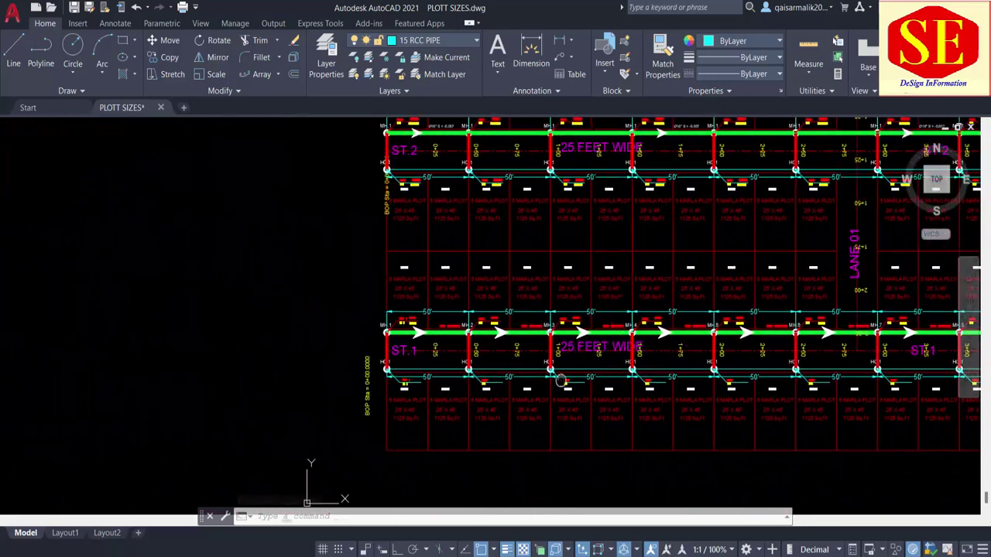
Copy MH.1's top level 216.47 from the spreadsheet into its FRL label
scroll(484, 275, "up", 6)
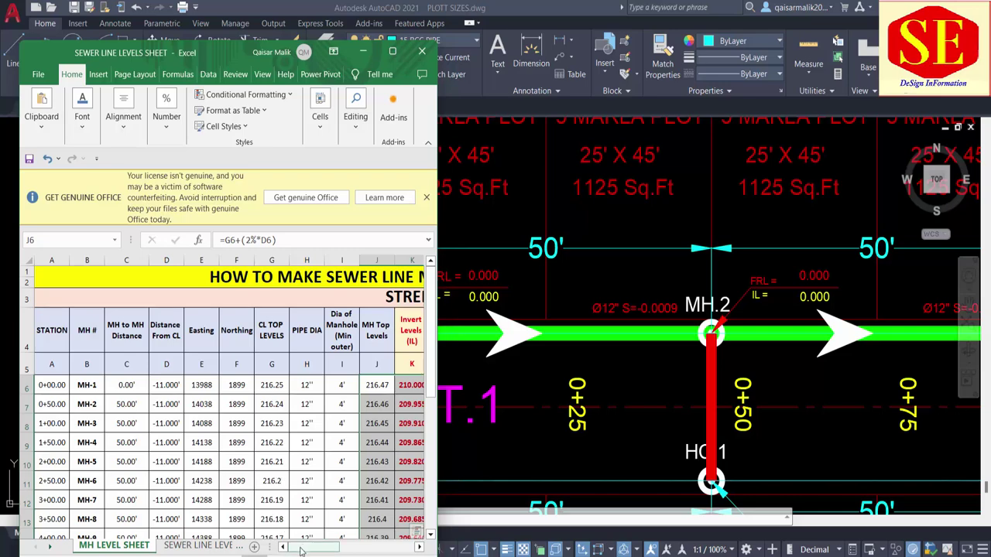
left_click_drag(300, 546, 321, 546)
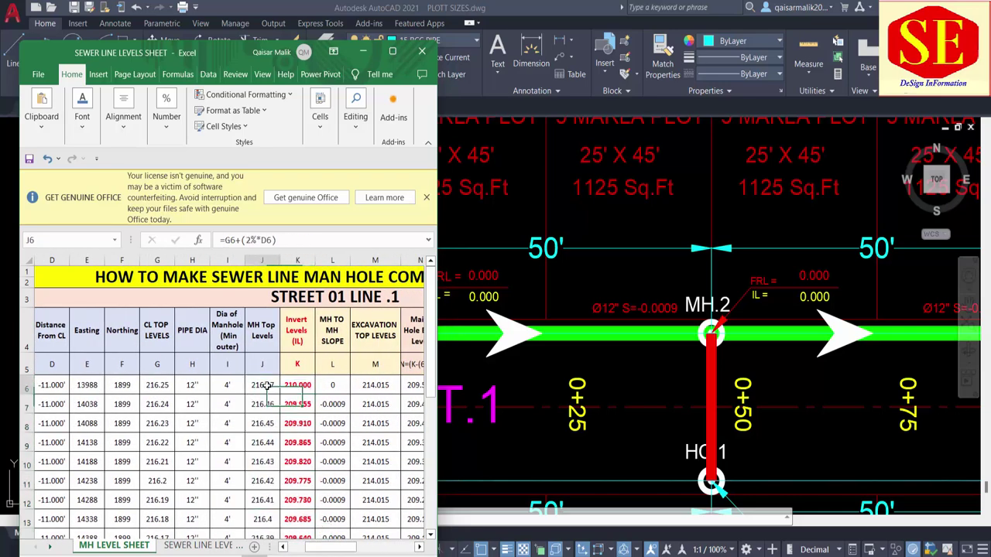
scroll(891, 305, "down", 5)
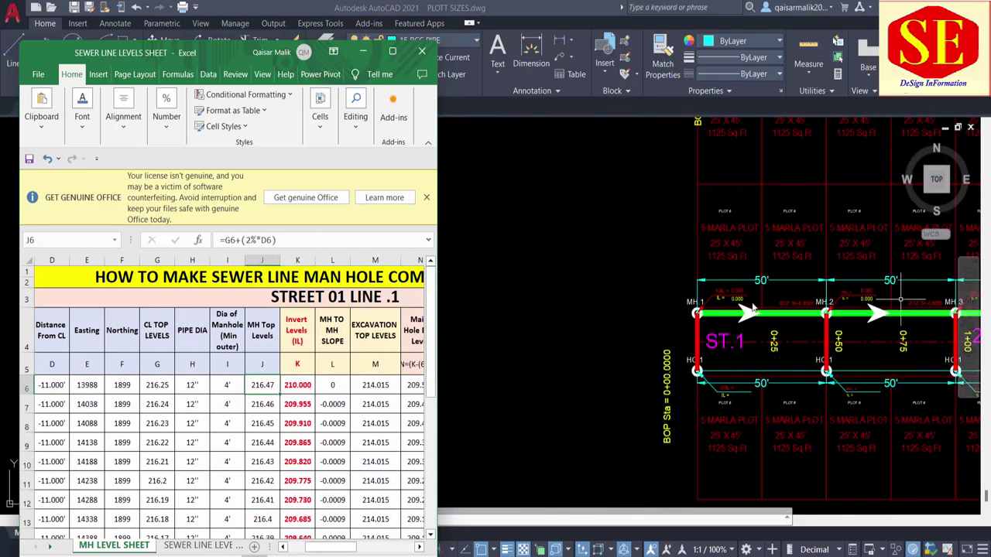
scroll(745, 301, "up", 6)
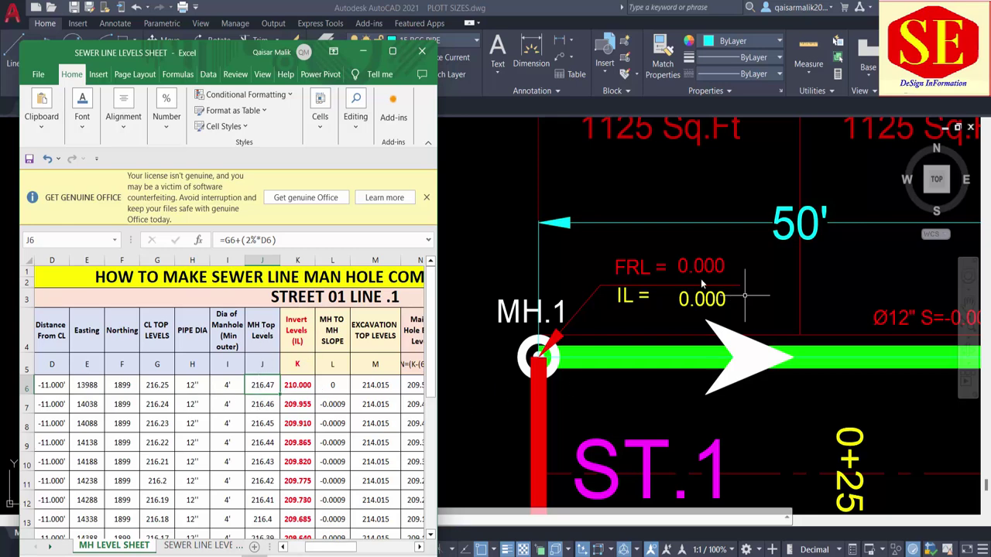
left_click(630, 267)
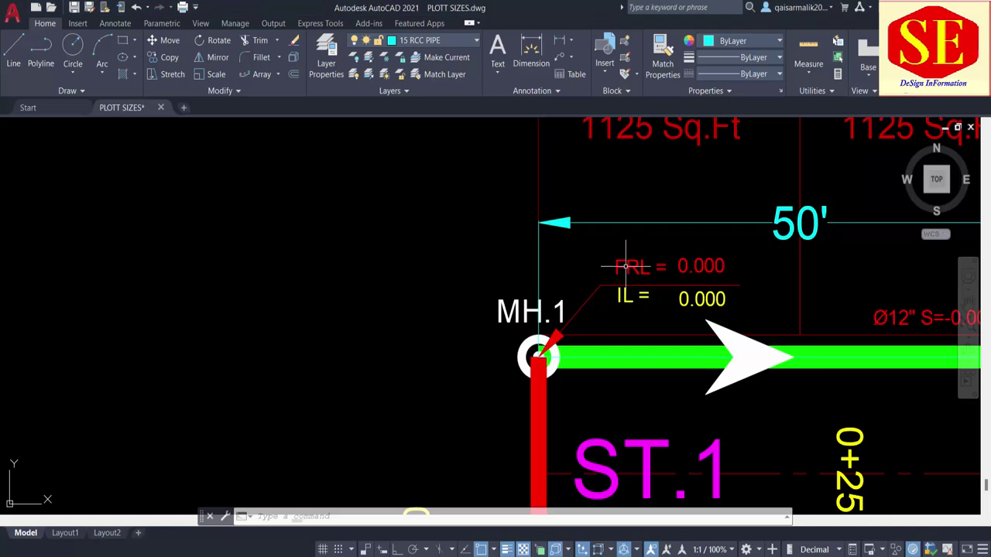
double_click(631, 267)
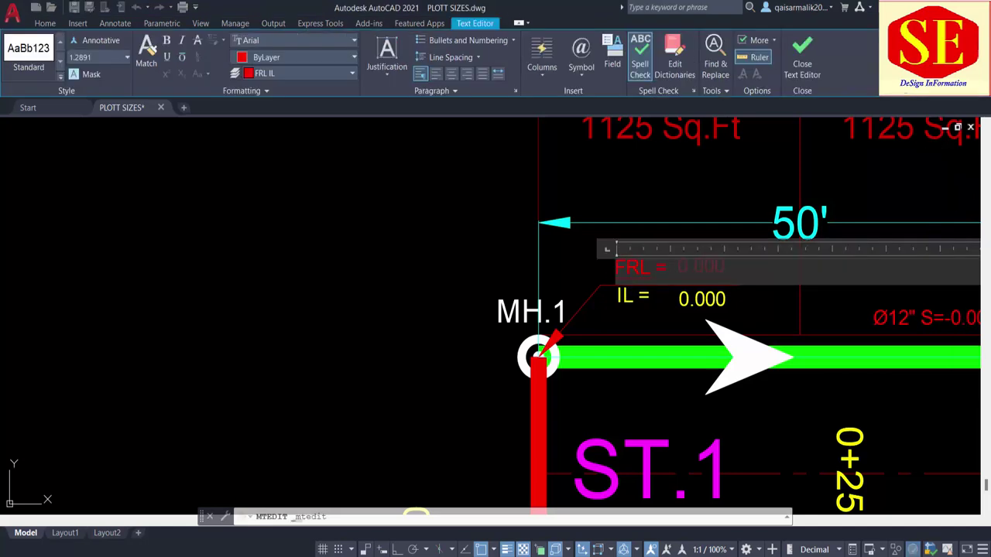
key("Escape")
double_click(680, 267)
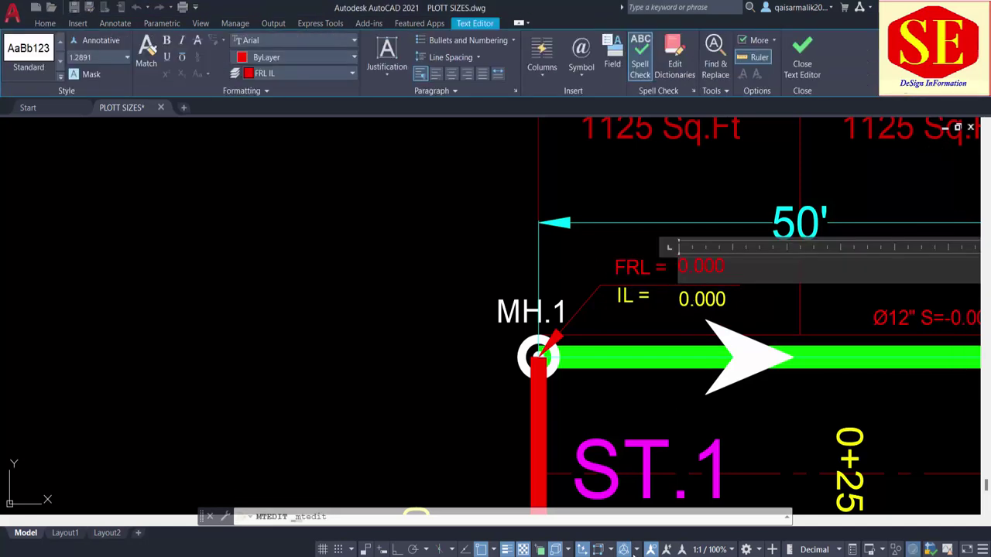
key("alt+Tab")
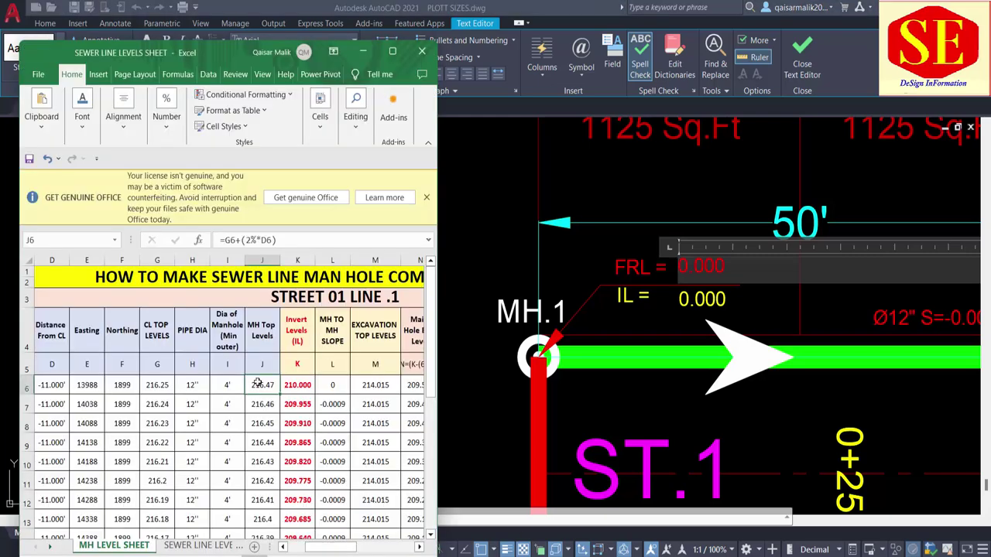
right_click(257, 382)
left_click(288, 79)
key("alt+Tab")
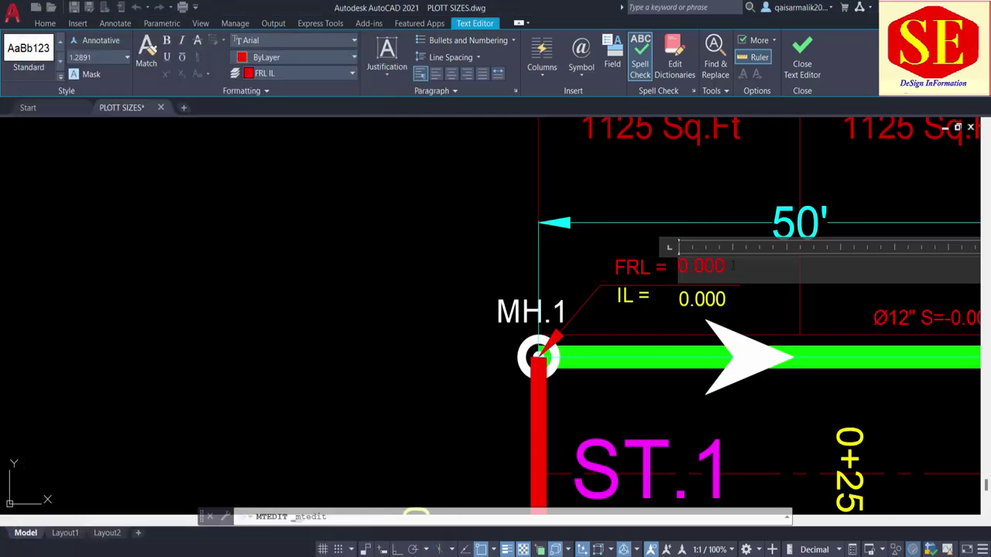
key("ctrl+v")
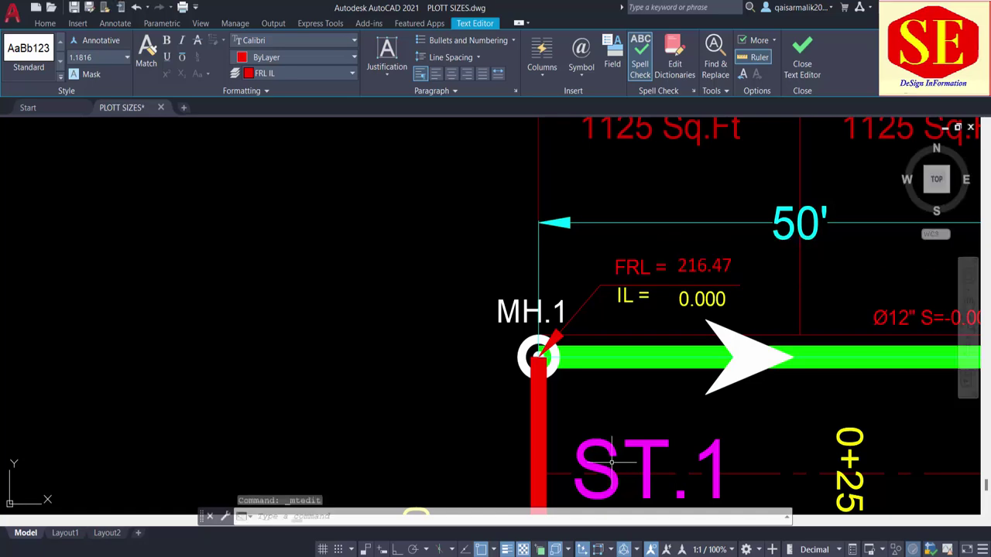
key("Escape")
Place the drawing window beside the spreadsheet and set MH.1's IL to 210.00
key("alt+Tab")
key("alt+Tab")
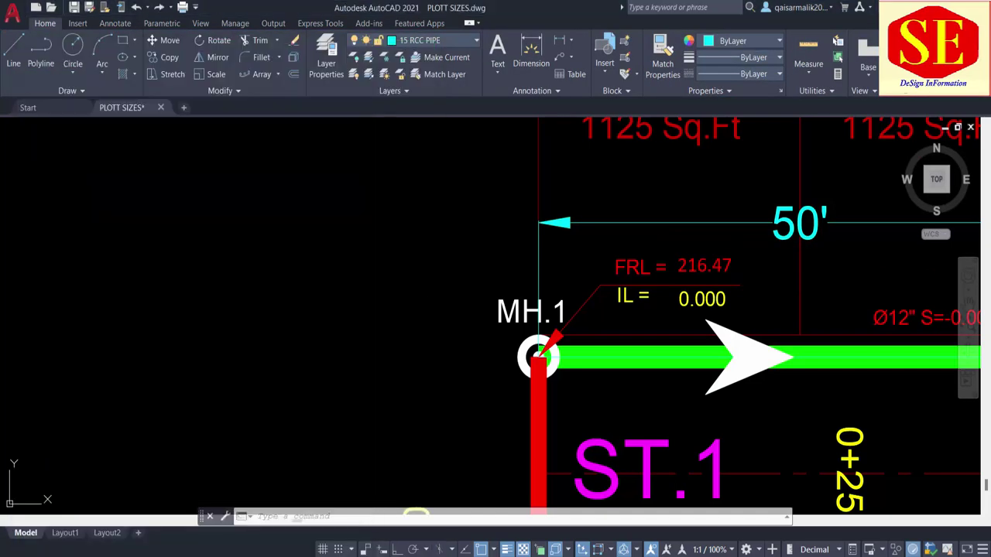
double_click(348, 8)
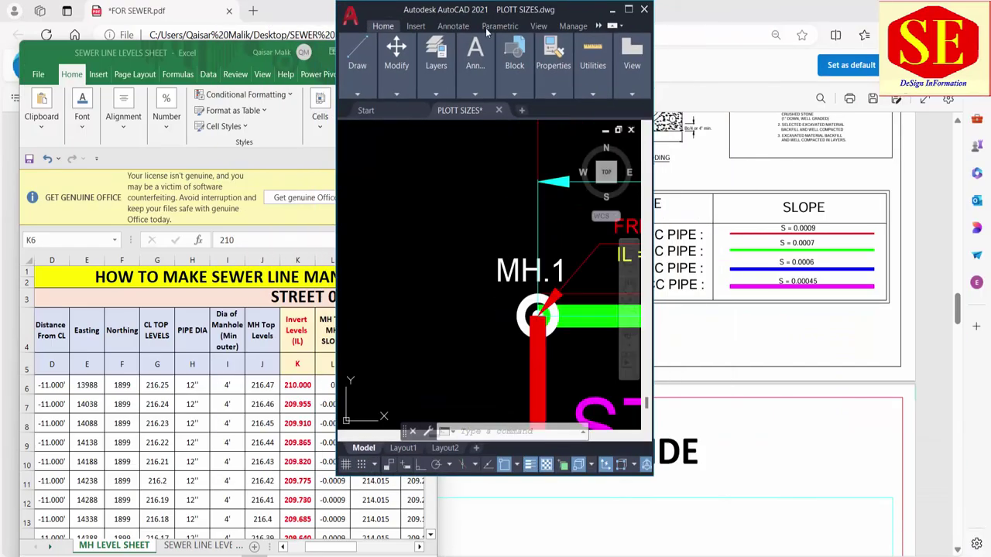
mouse_move(517, 13)
left_mouse_down()
mouse_move(740, 58)
mouse_move(627, 92)
left_mouse_up()
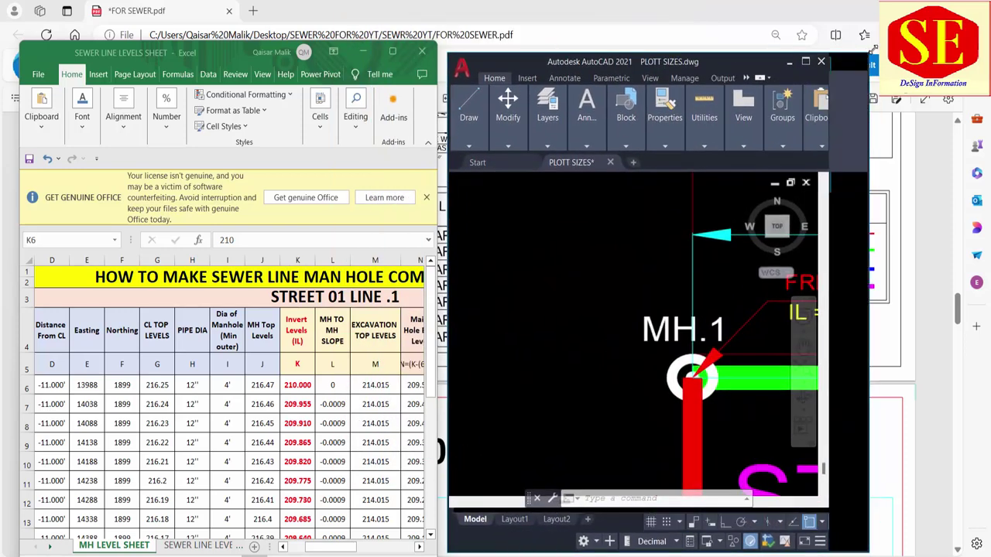
left_click_drag(765, 75, 876, 48)
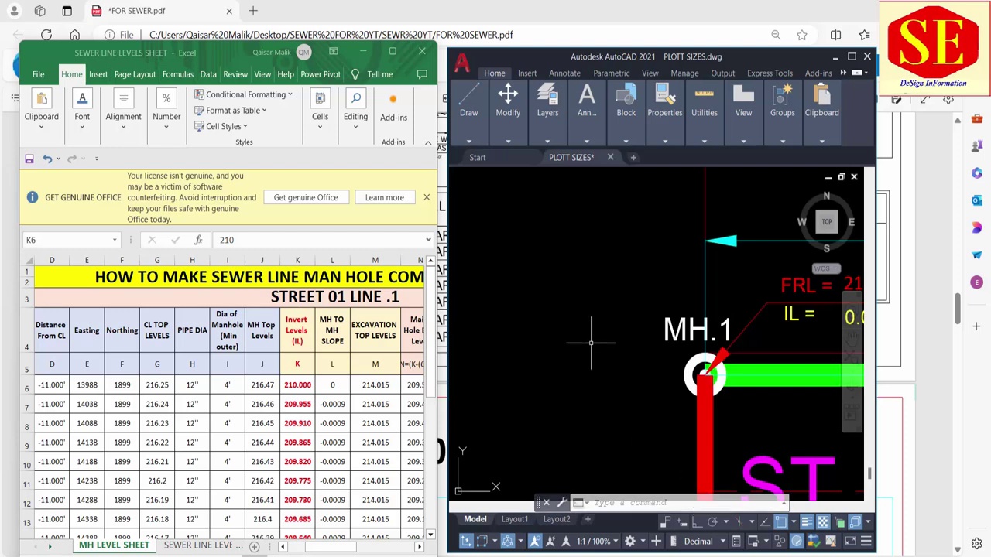
scroll(593, 336, "up", 2)
double_click(611, 286)
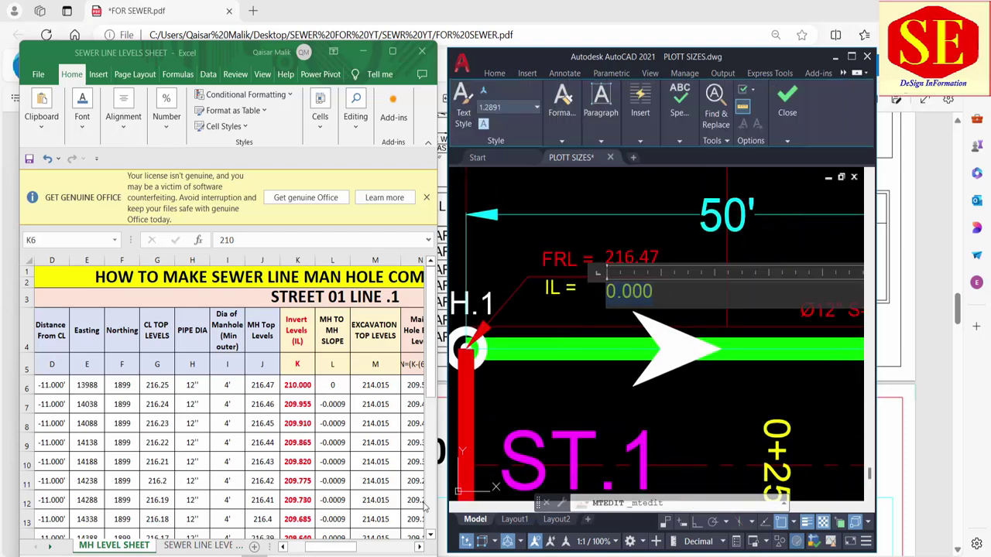
type("21")
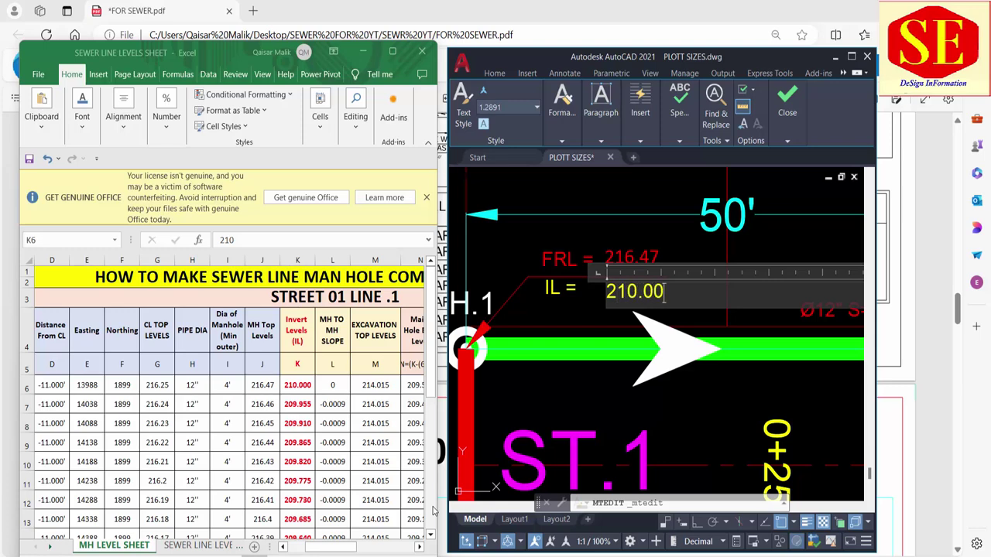
left_click(536, 496)
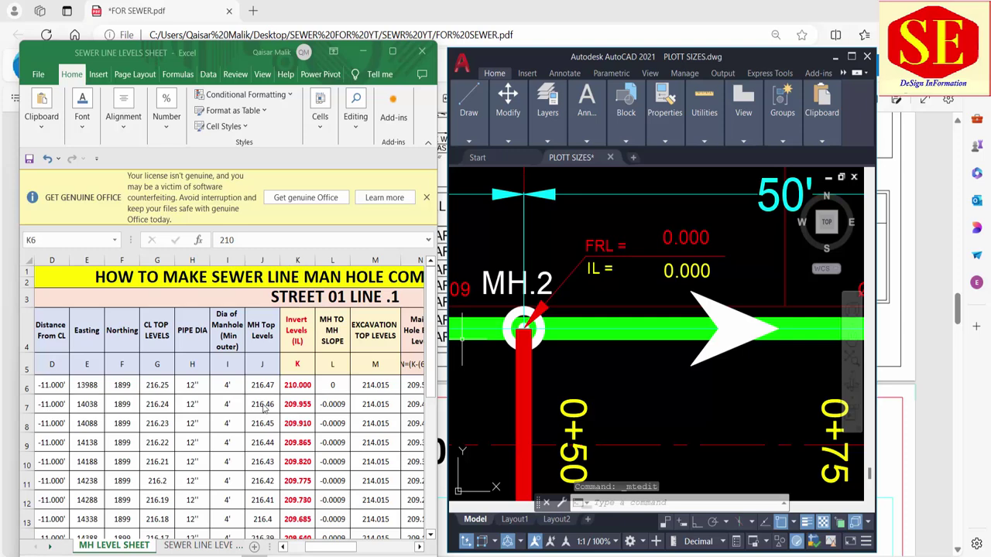
Set MH.2's levels to FRL 216.46 and IL 209.955
double_click(689, 238)
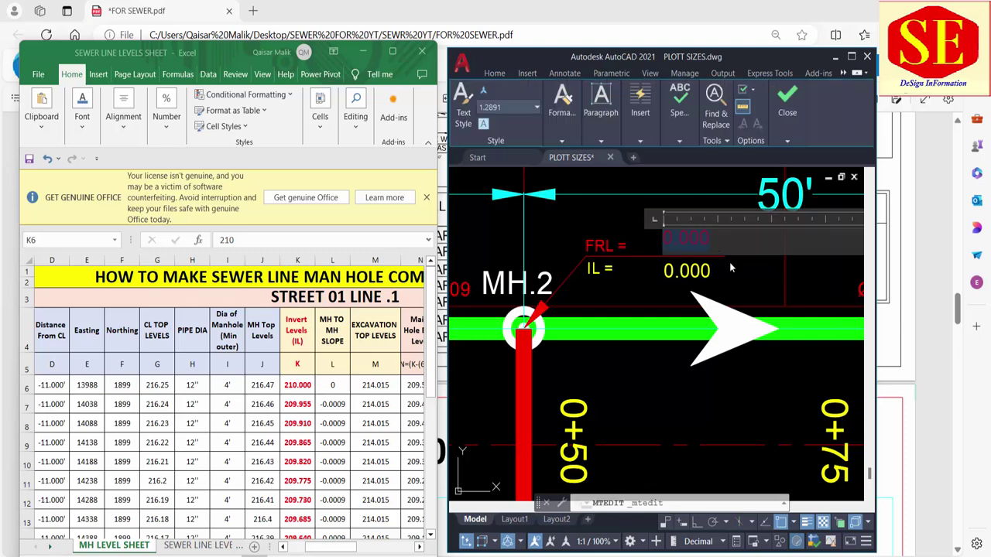
type("216.46")
left_click(728, 285)
double_click(674, 272)
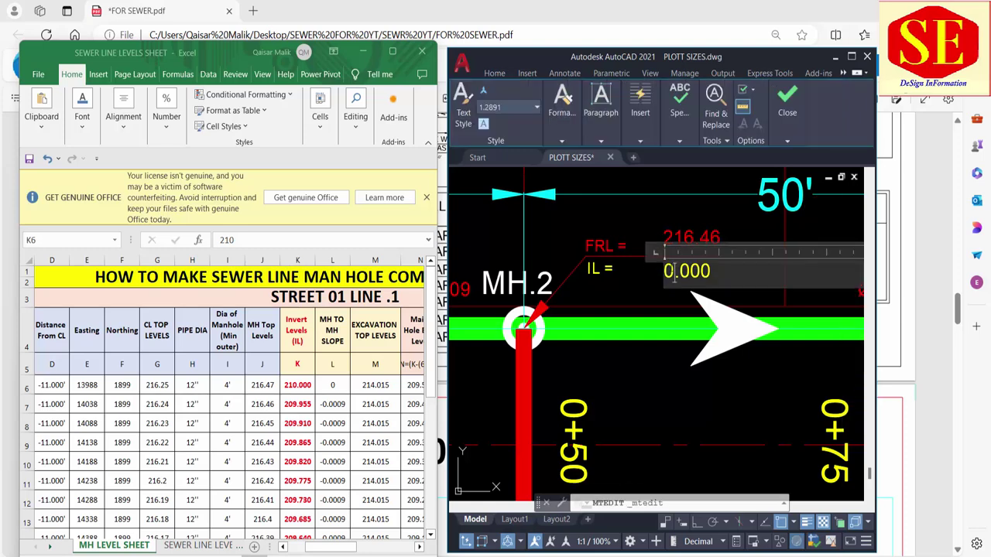
type("209.955")
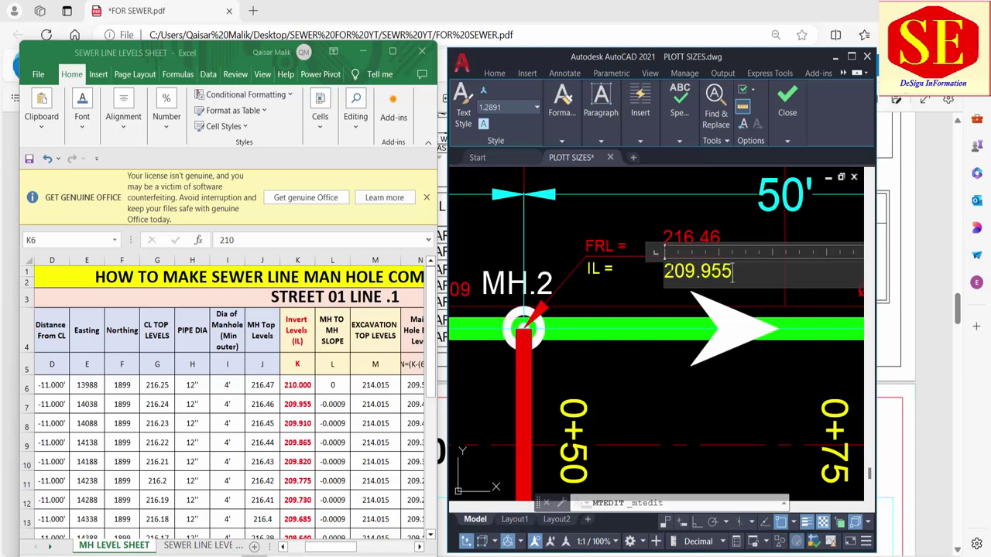
left_click(705, 308)
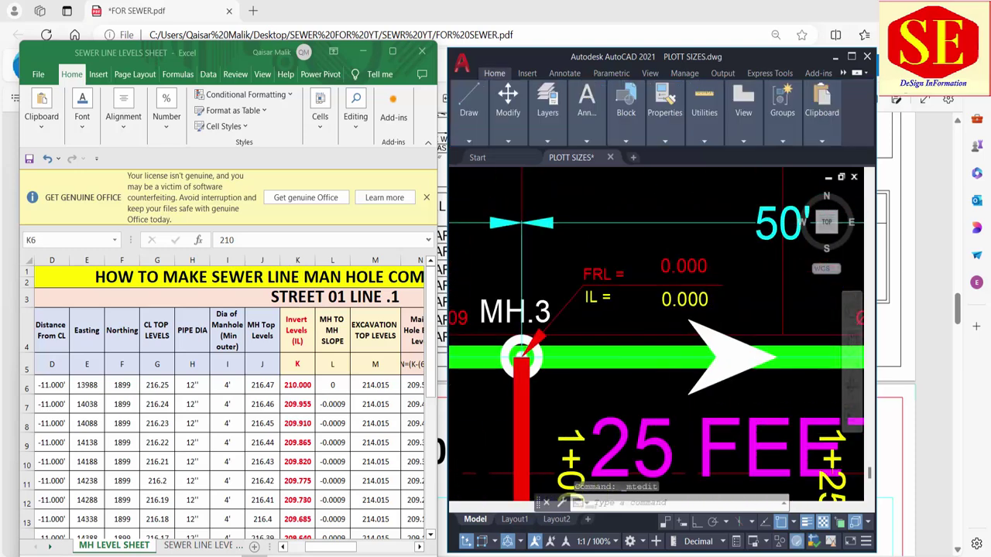
Set MH.3's levels to FRL 216.45 and IL 209.910
double_click(685, 267)
type("216.45")
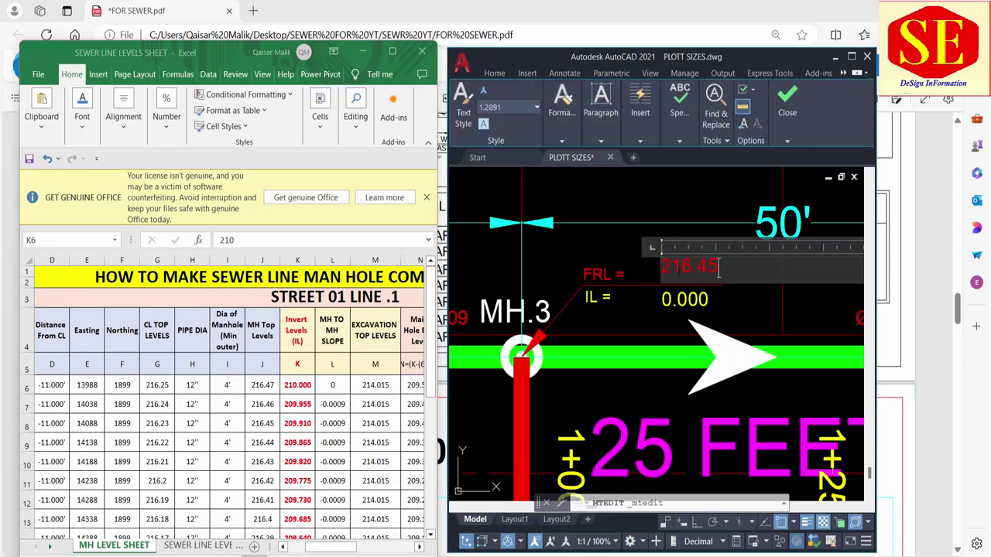
type("5")
left_click(705, 308)
double_click(686, 299)
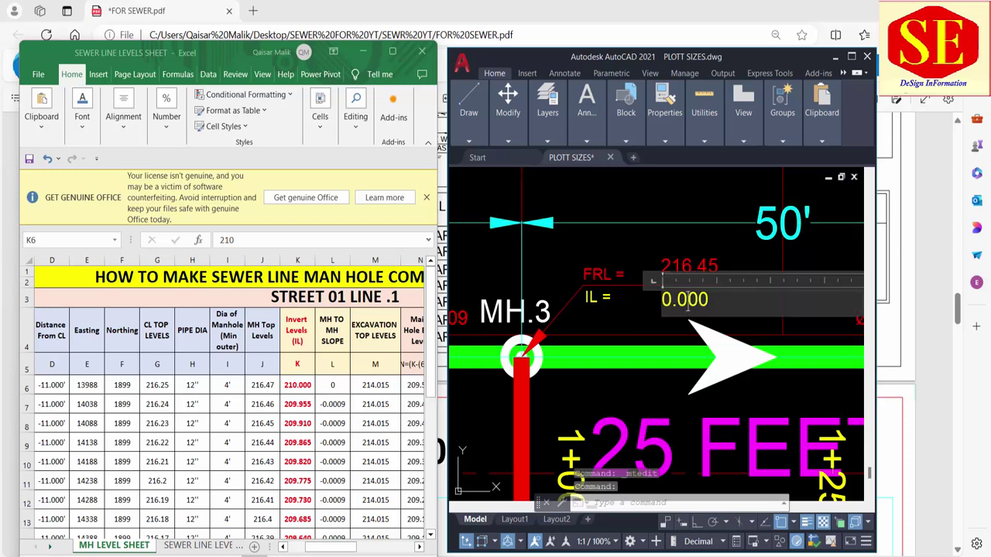
double_click(688, 301)
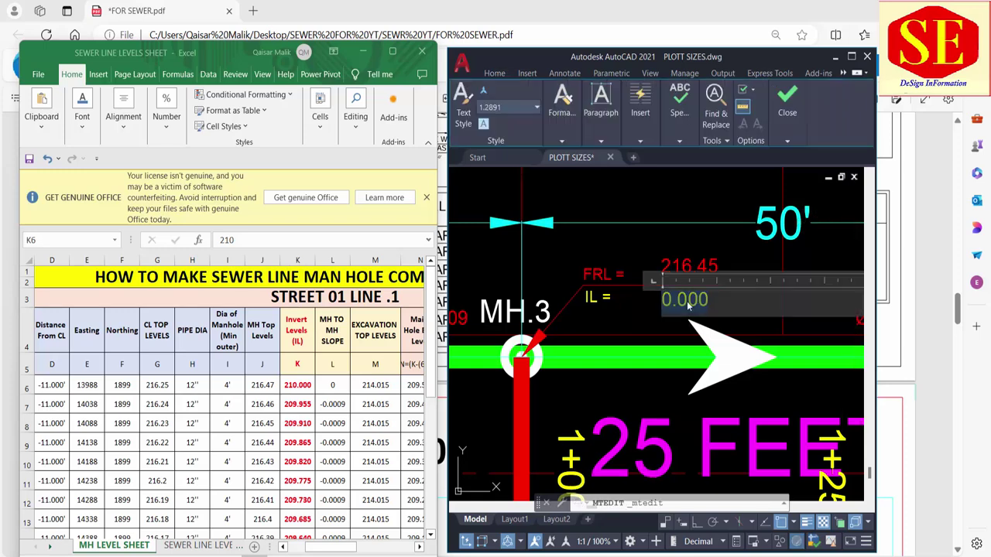
type("209")
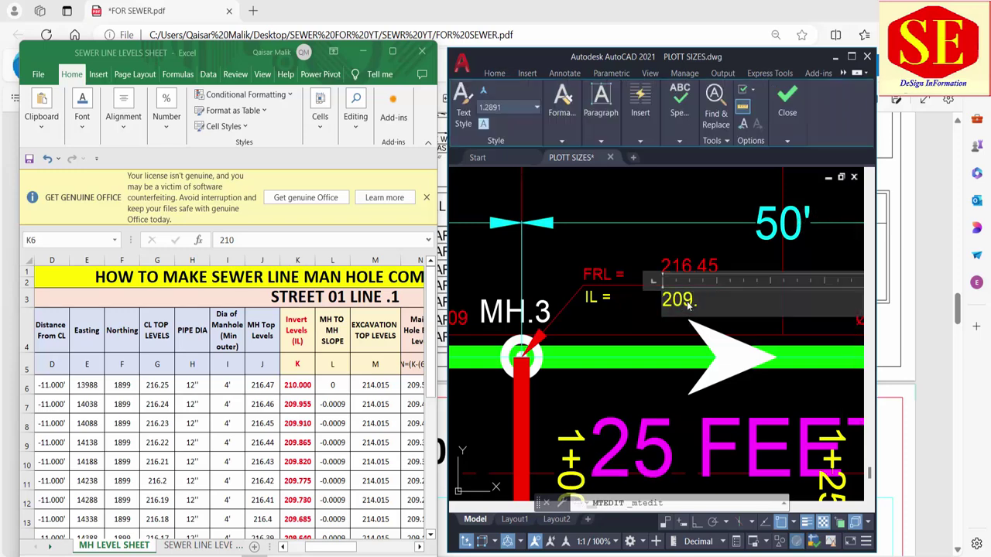
left_click(774, 294)
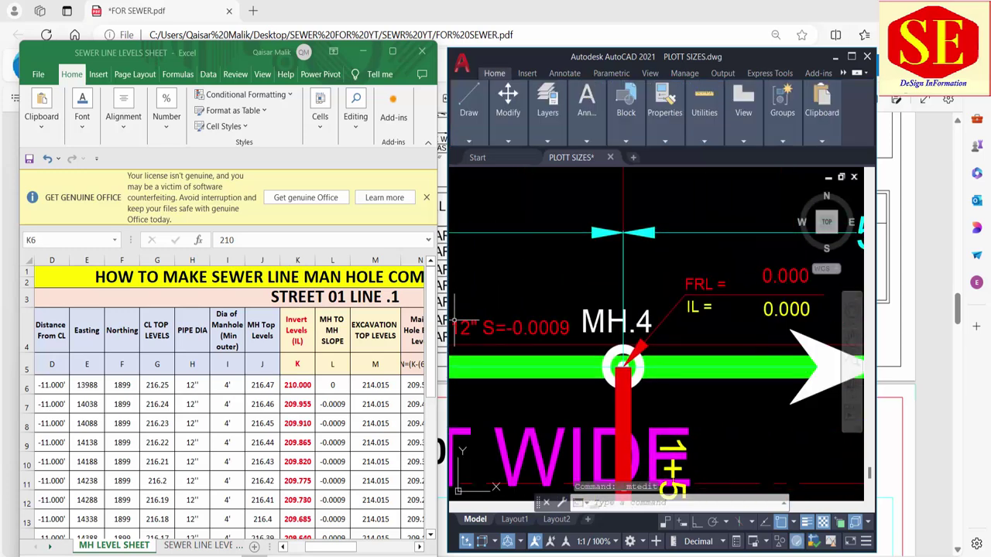
Set MH.4's FRL to 216.44 and open its IL label for editing
double_click(685, 277)
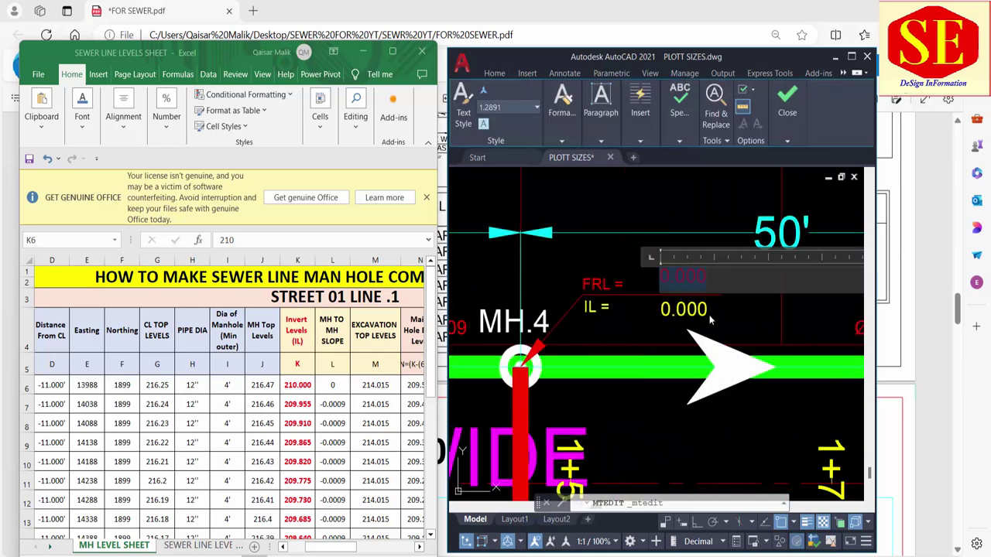
type("216.44")
left_click(710, 319)
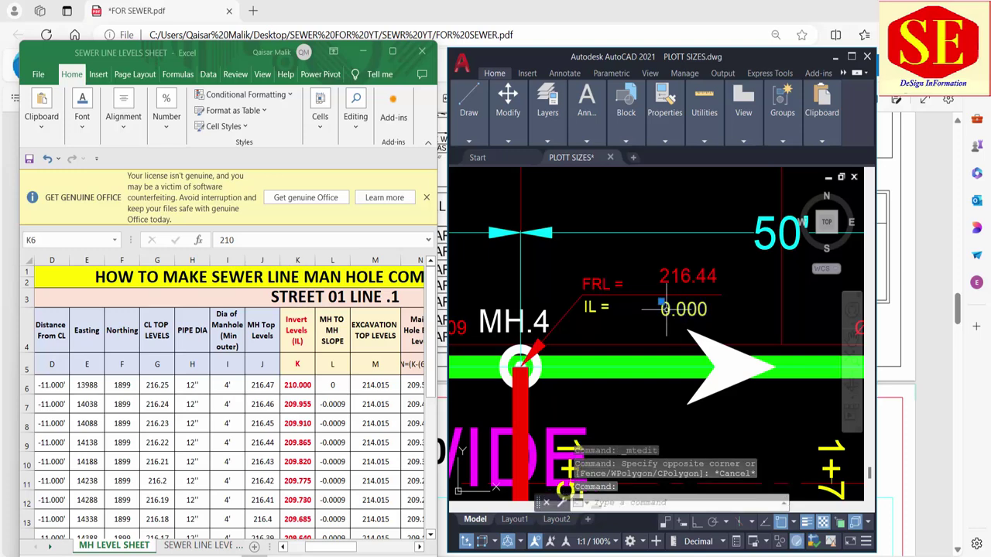
double_click(683, 310)
Commit MH.4's IL as 209.865 and move ahead along the line past MH.5
type("209.865")
left_click(675, 349)
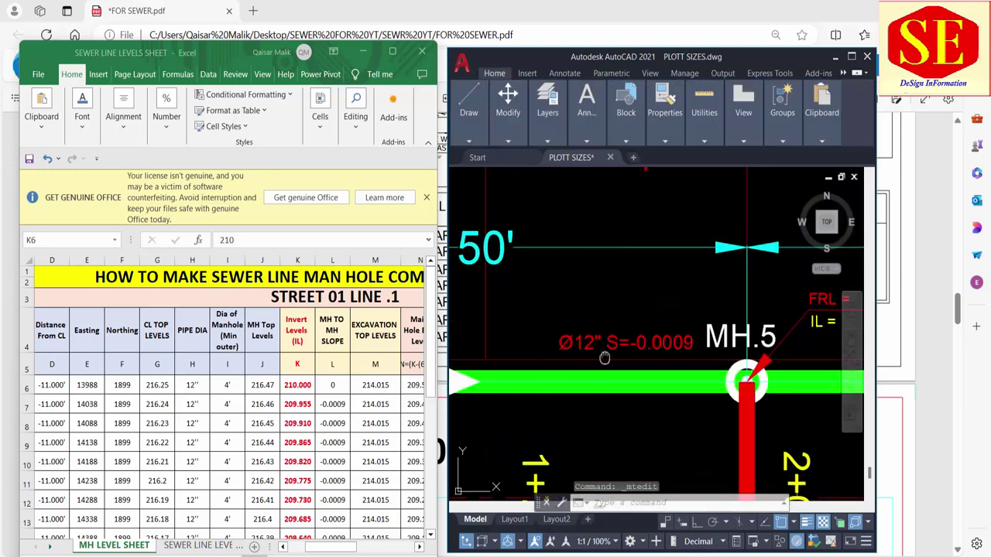
double_click(669, 310)
scroll(694, 391, "down", 2)
scroll(695, 391, "down", 2)
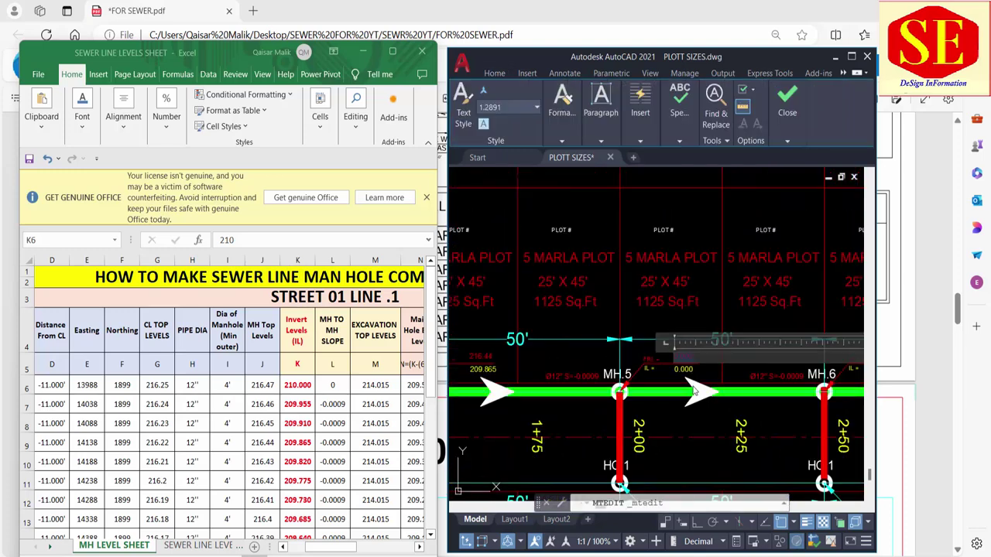
scroll(694, 391, "up", 2)
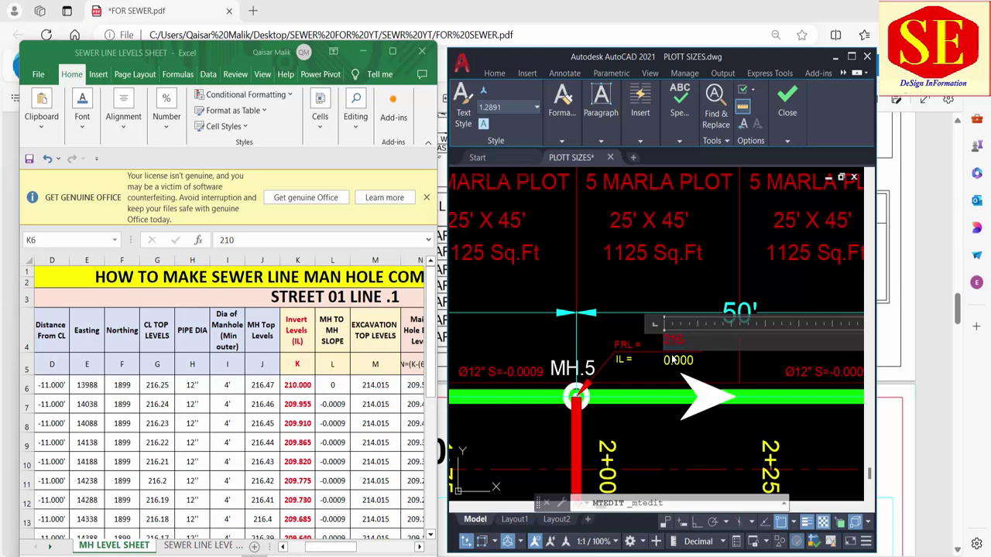
scroll(675, 360, "down", 2)
scroll(676, 359, "up", 2)
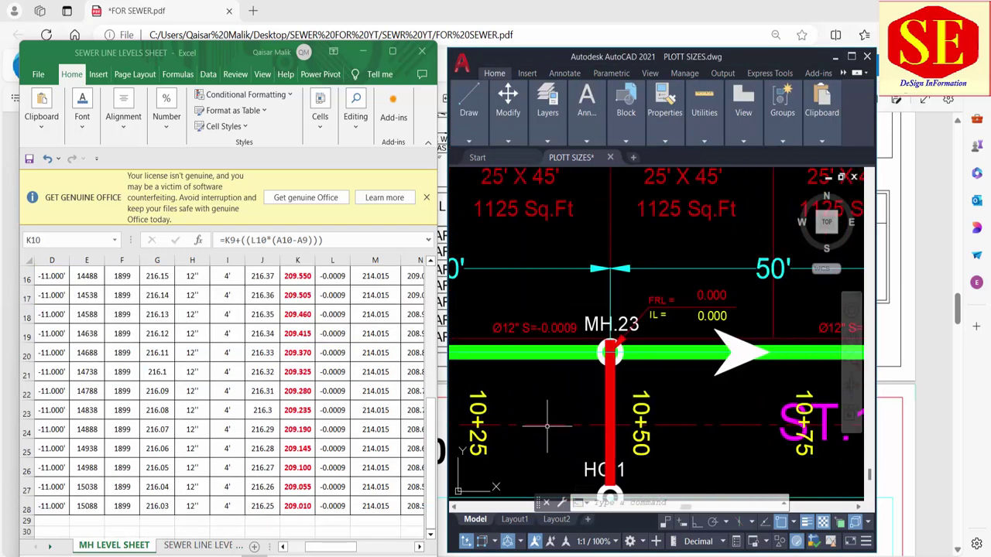
Fill in MH.23's FRL and its IL of 209.055
double_click(700, 295)
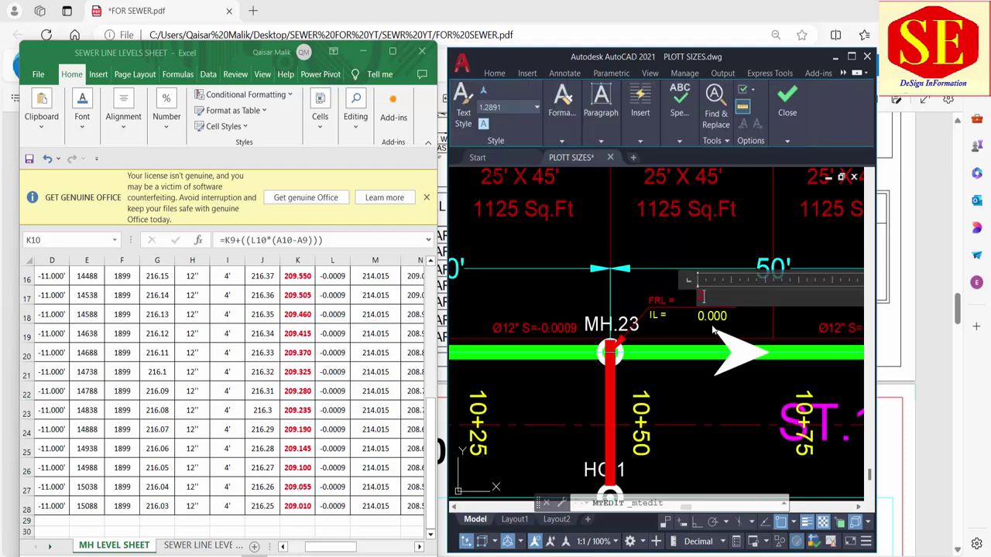
type("216.360")
left_click(784, 328)
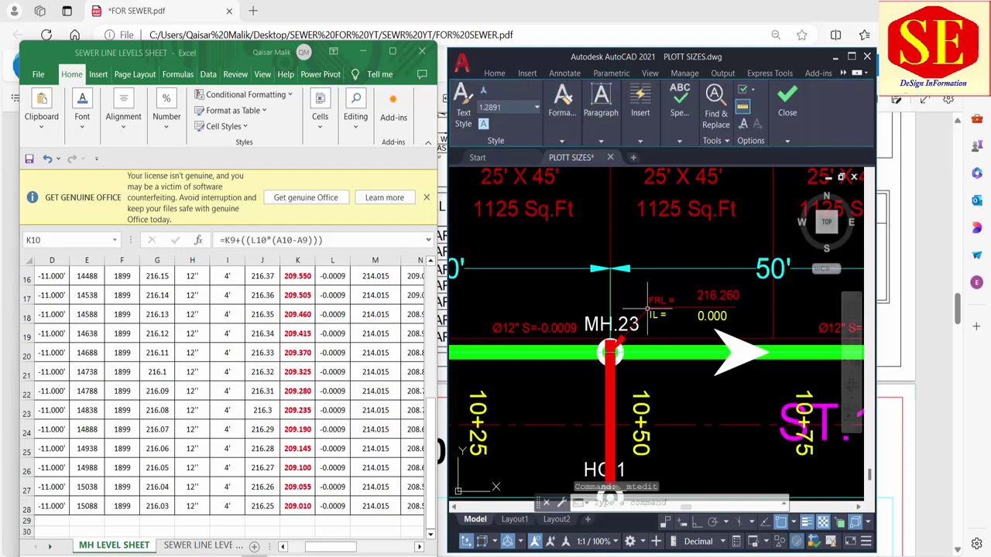
double_click(712, 316)
type("209.055")
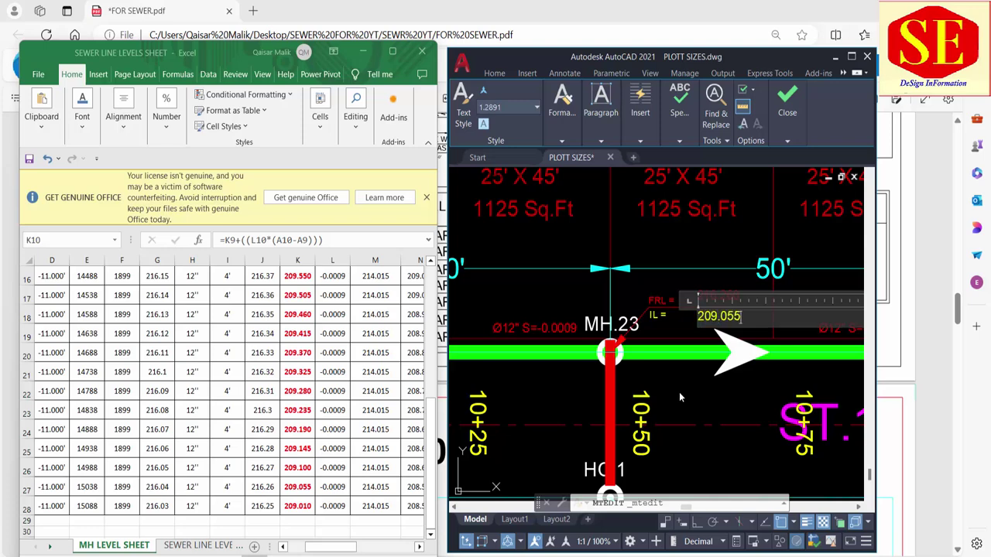
left_click(679, 391)
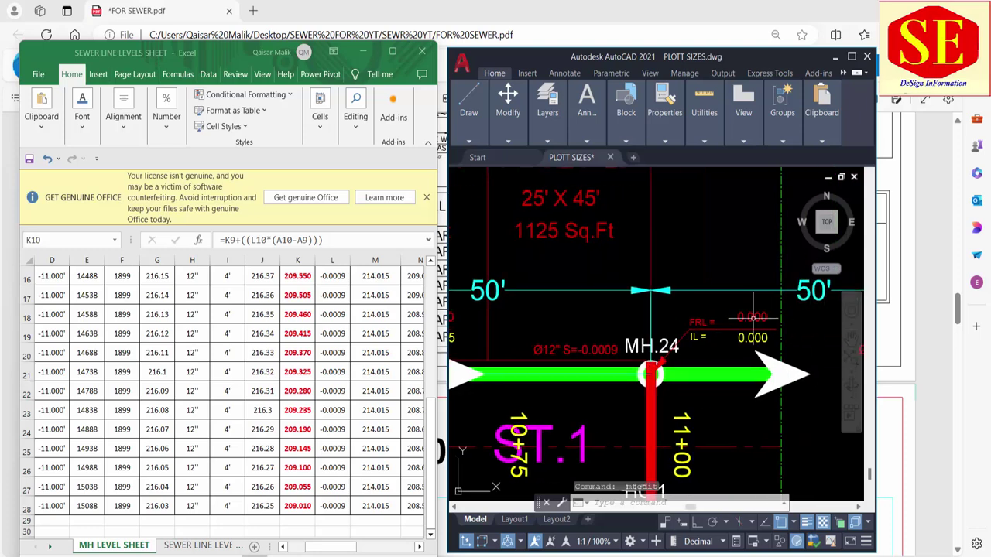
Set MH.24's FRL and correct its mistyped IL to 209.010
double_click(752, 318)
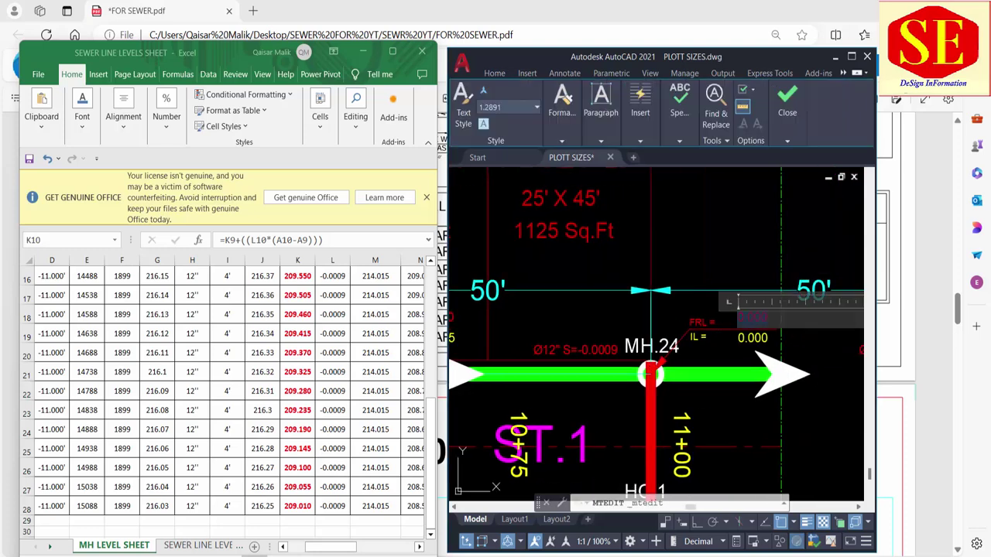
type("216.36")
left_click(749, 410)
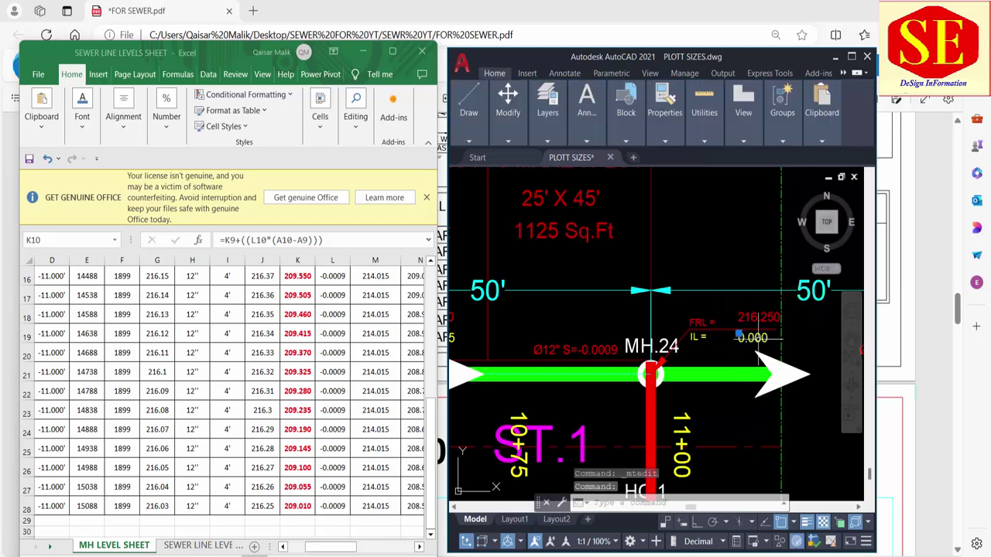
double_click(759, 337)
type("209.0")
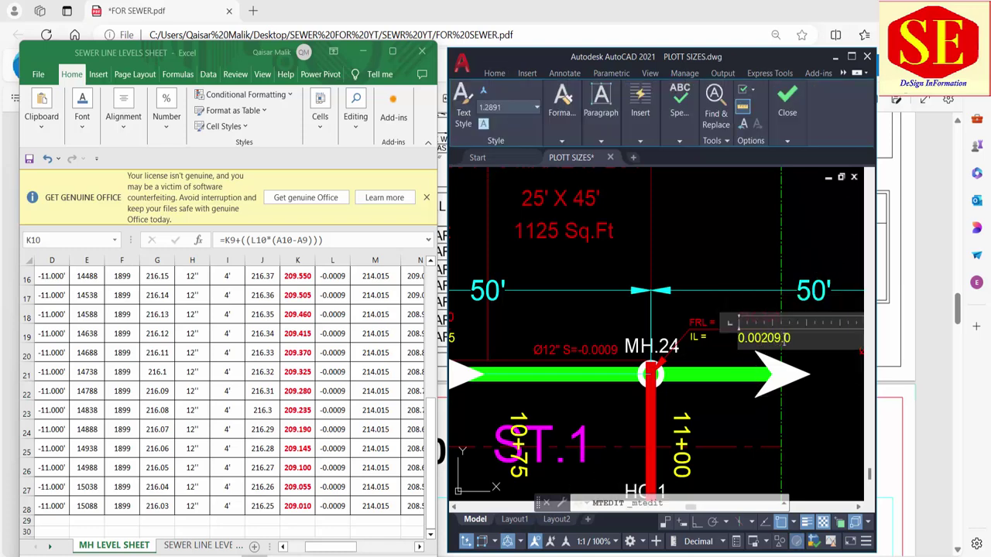
type("100")
key("ctrl+a")
type("209.0")
type("10")
left_click(831, 297)
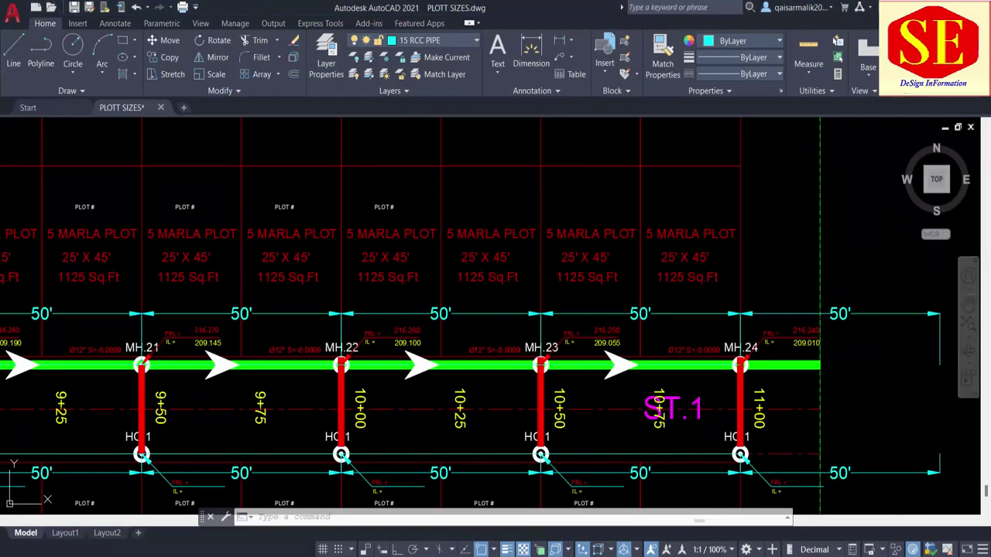
Pan back along ST.1 to MH.1, then bring the Excel level sheet forward
left_click_drag(232, 337, 612, 340)
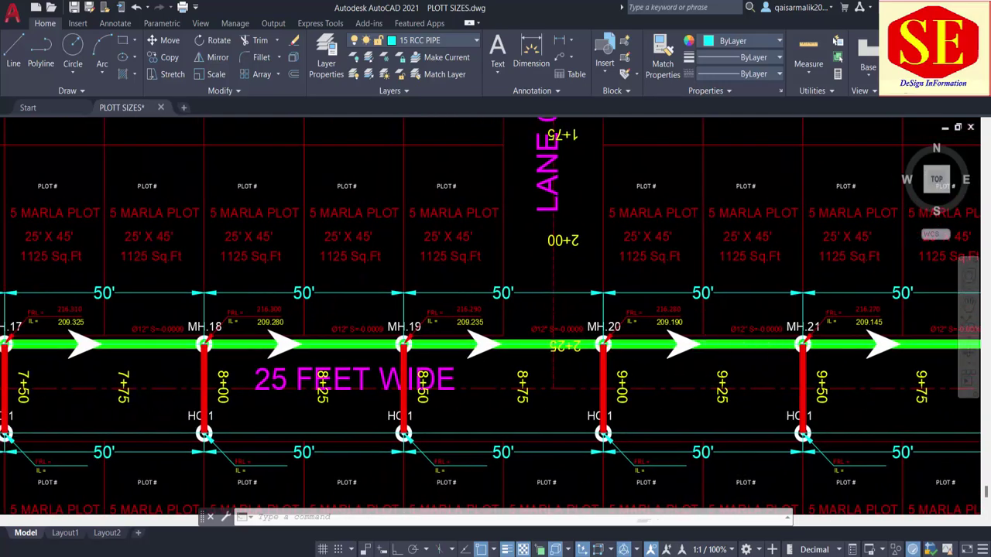
scroll(615, 341, "down", 2)
mouse_move(277, 335)
left_mouse_down()
mouse_move(378, 379)
mouse_move(654, 377)
left_mouse_up()
left_click_drag(308, 377, 666, 378)
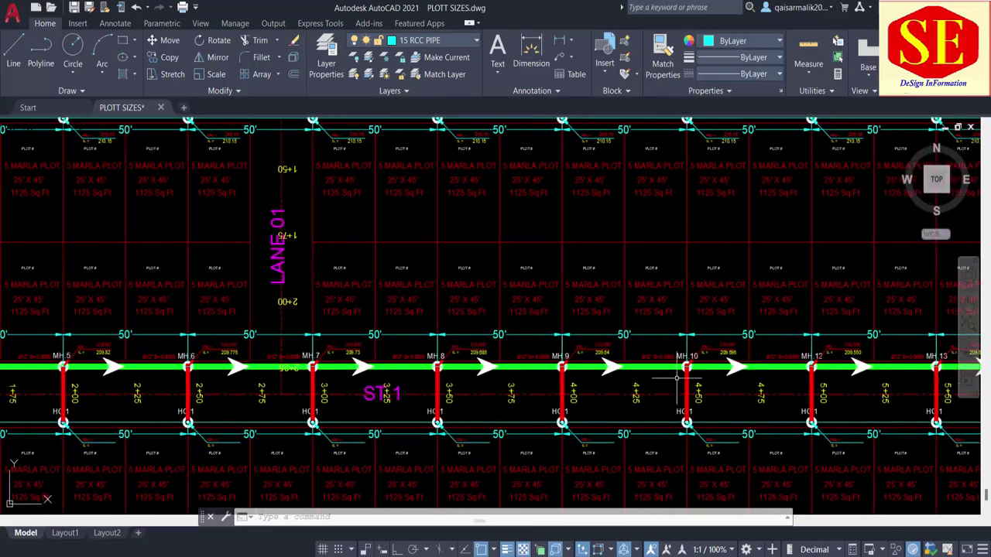
left_click_drag(253, 379, 743, 378)
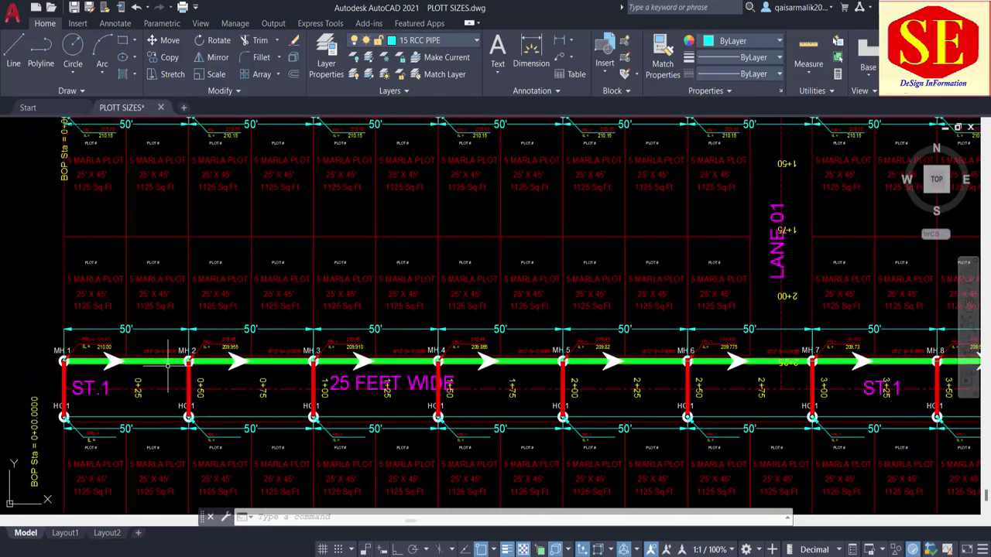
key("alt+Tab")
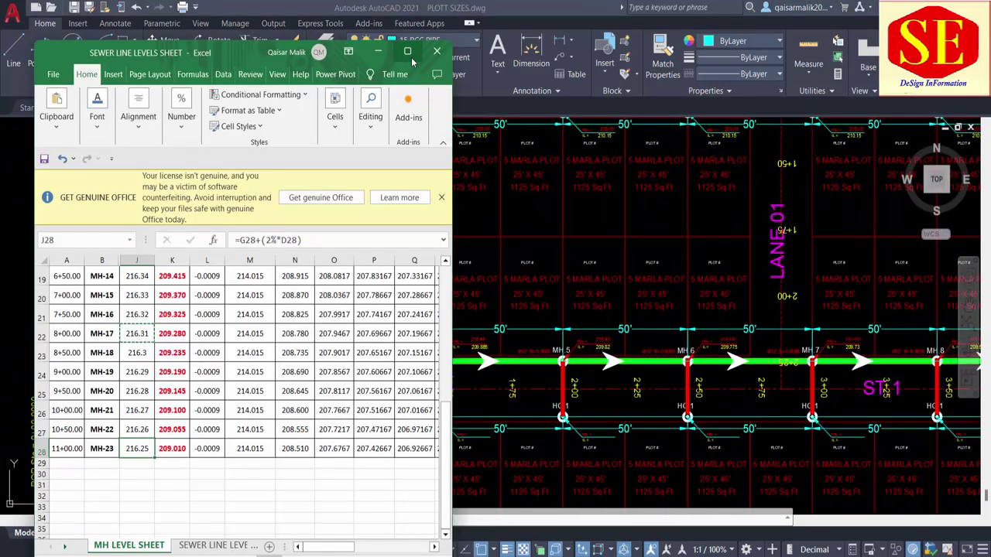
Maximize the level sheet, scroll up to its header rows, and return to AutoCAD
double_click(403, 40)
scroll(426, 309, "up", 5)
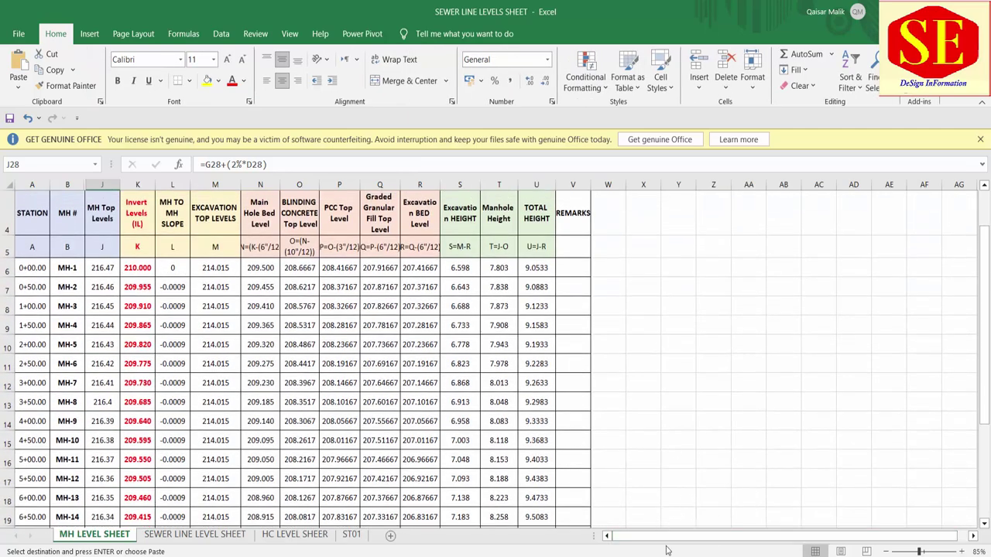
key("alt+Tab")
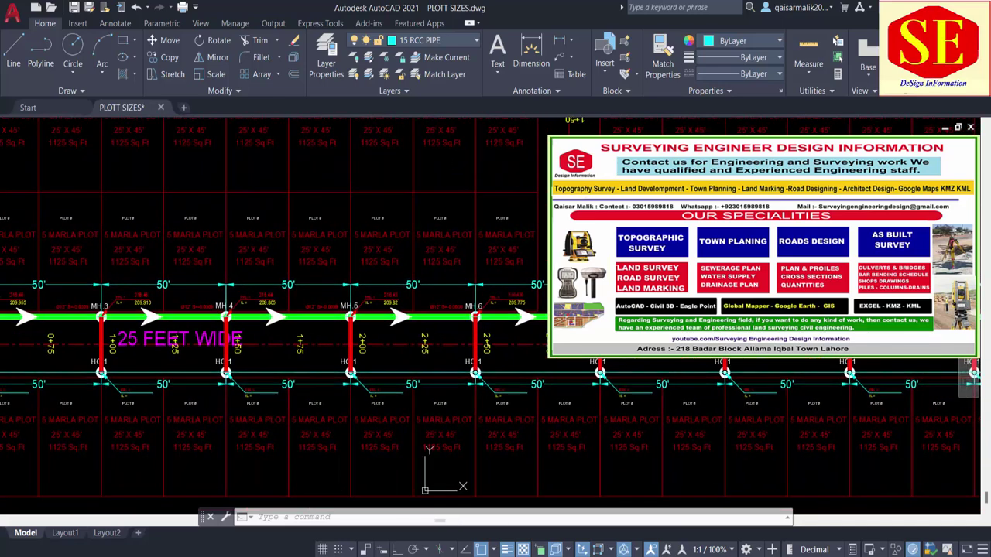
Create a new layer named Coordinates with magenta colour in the layer manager
scroll(302, 313, "up", 2)
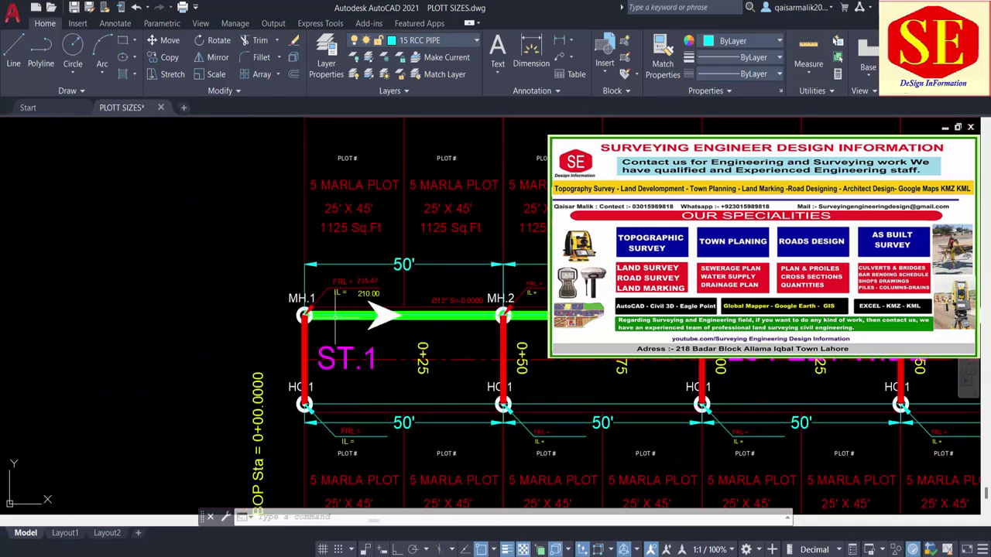
left_click(415, 42)
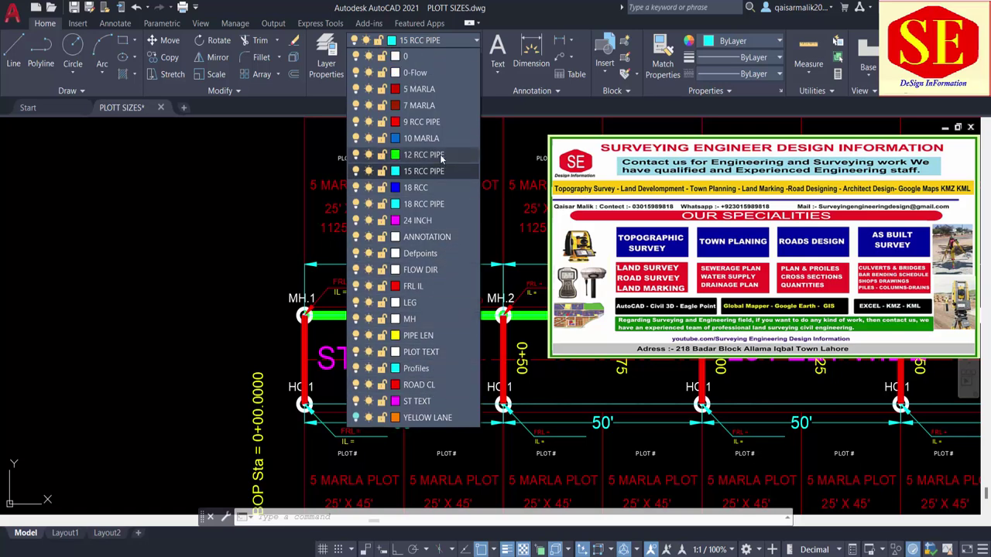
left_click(331, 46)
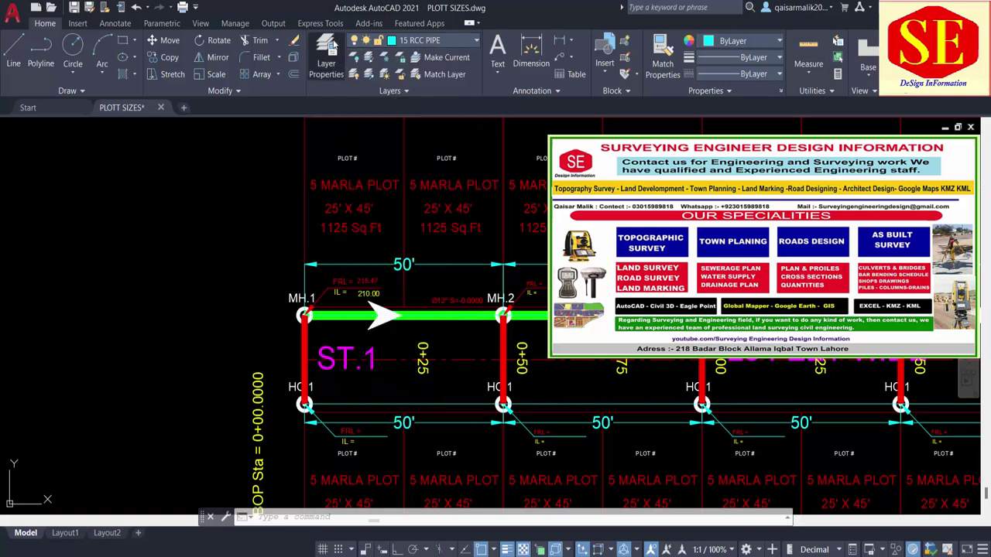
left_click(332, 44)
left_click(155, 60)
type("coord")
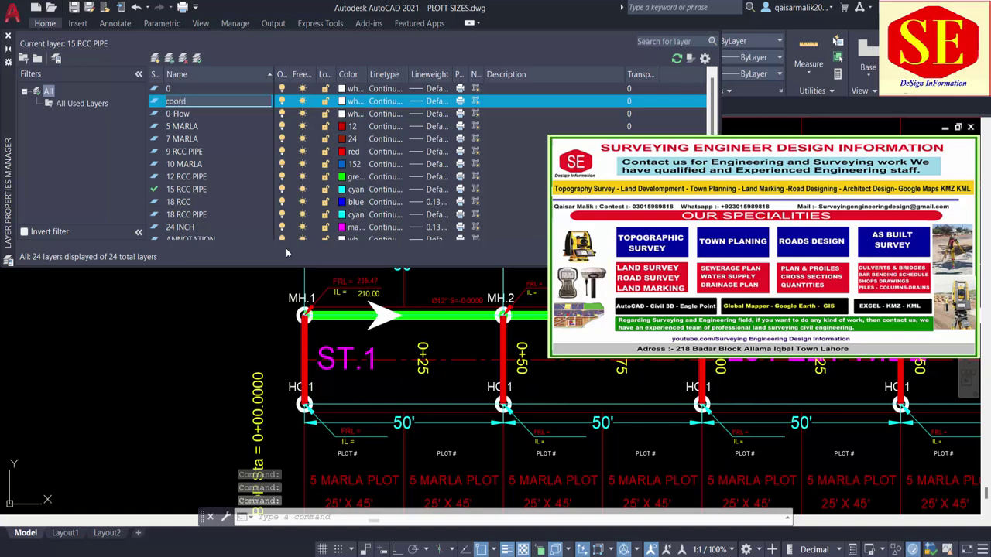
type("inates")
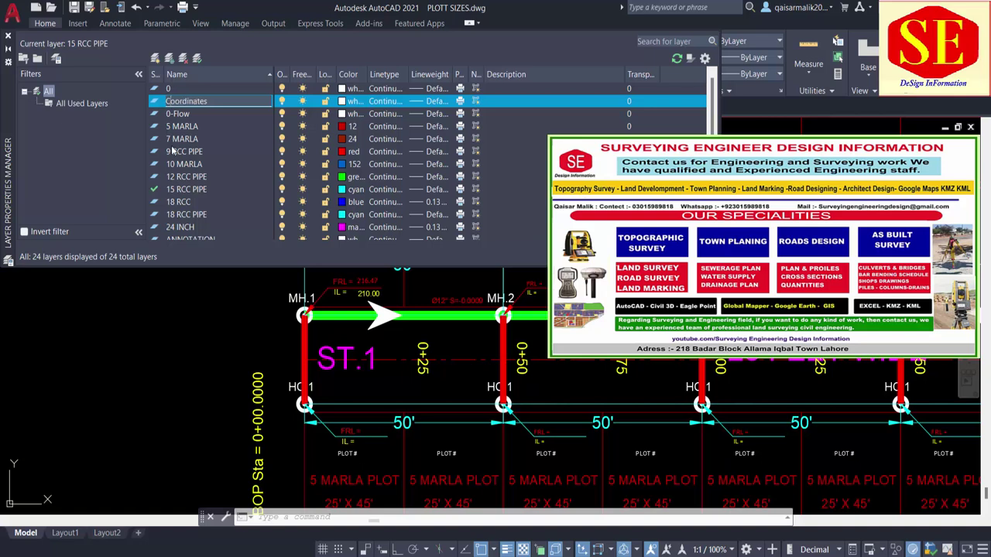
left_click(342, 103)
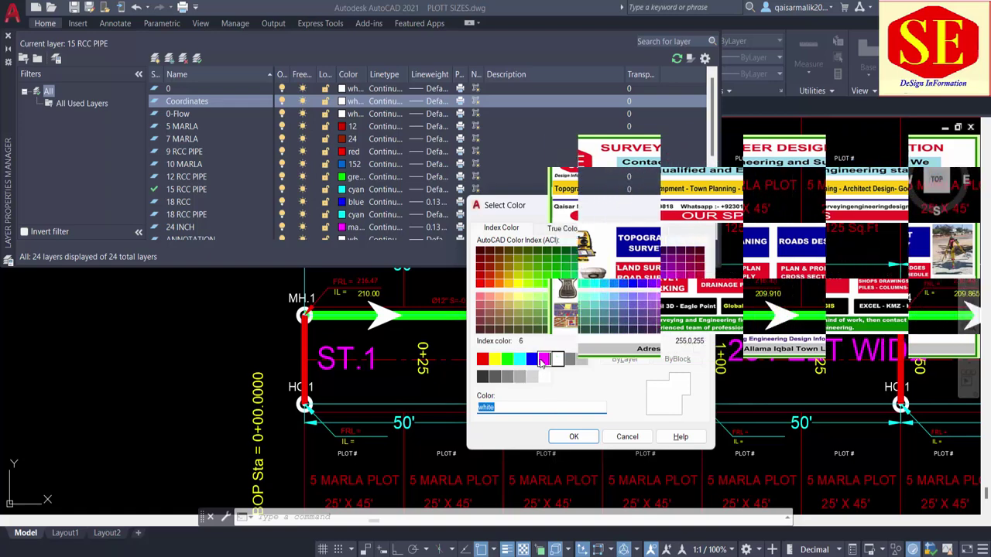
left_click(543, 359)
left_click(574, 437)
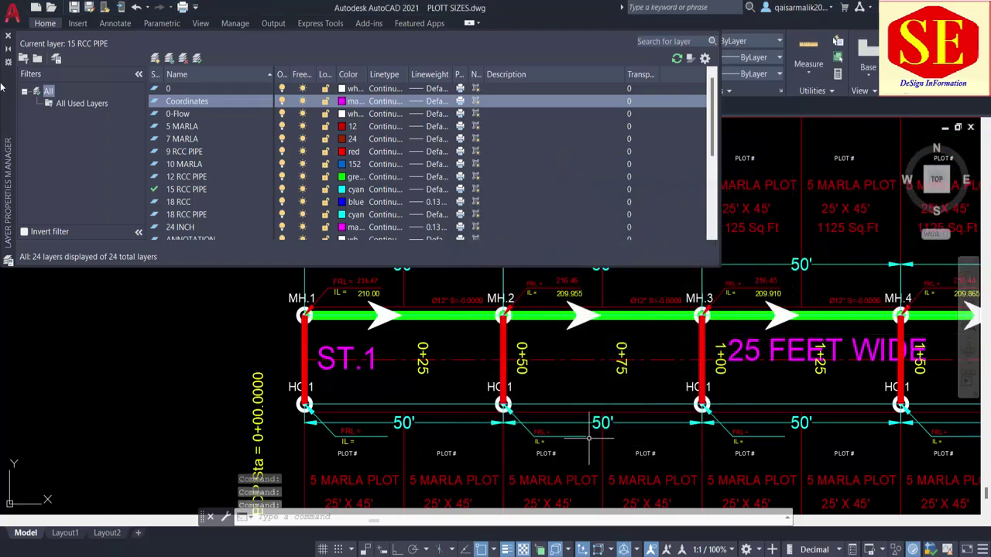
Close the layer manager and make Coordinates the current layer
left_click(8, 36)
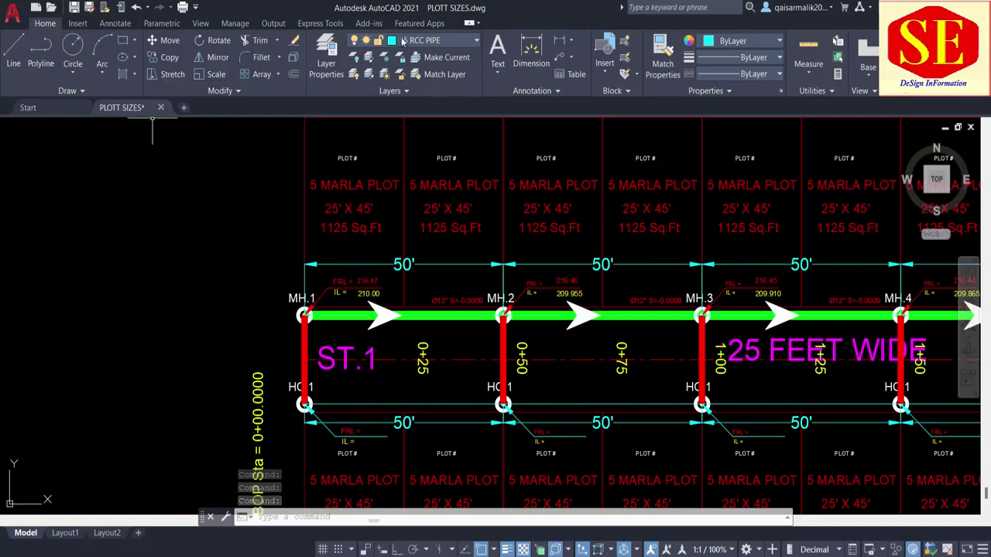
left_click(401, 41)
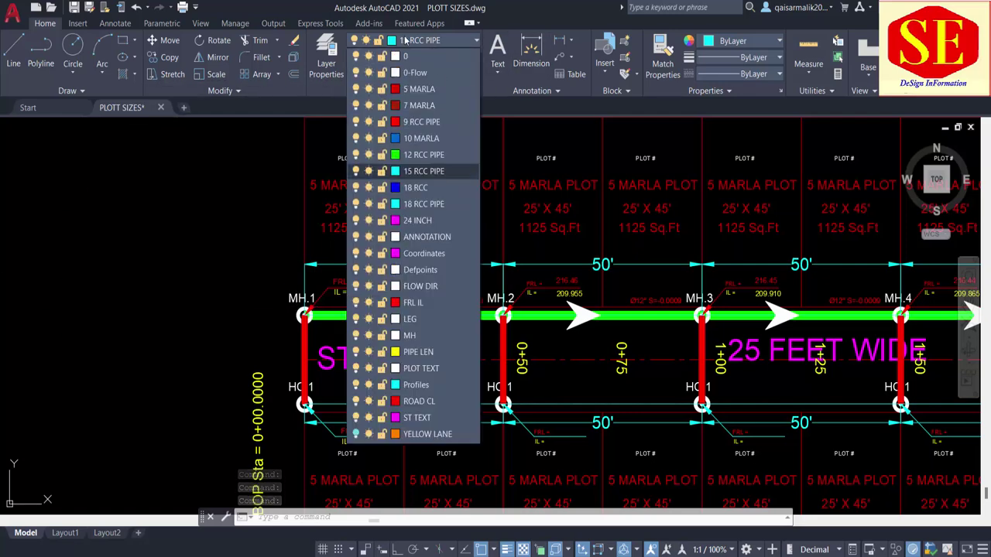
left_click(431, 253)
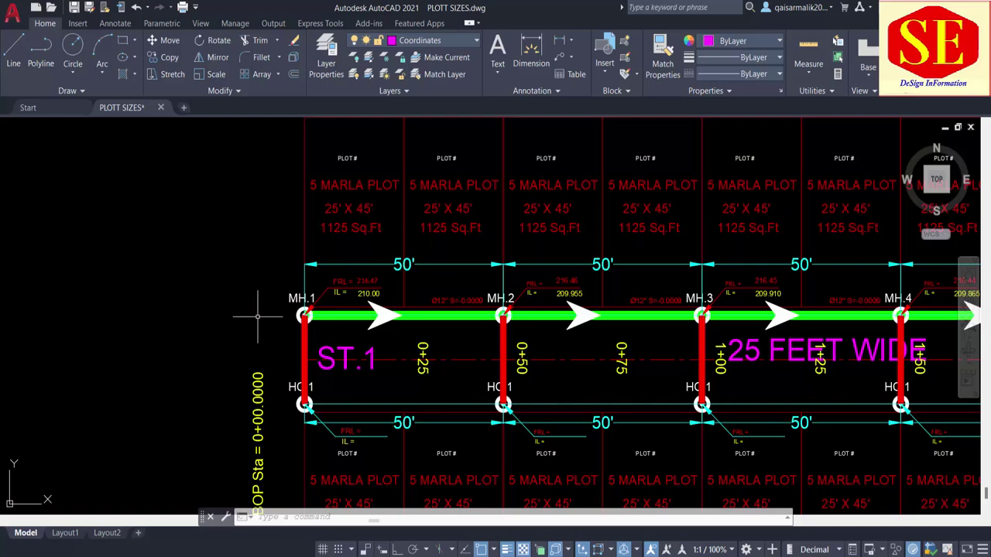
Run DC and place MH.1's coordinate label up and to the left
scroll(285, 305, "up", 2)
type("dc")
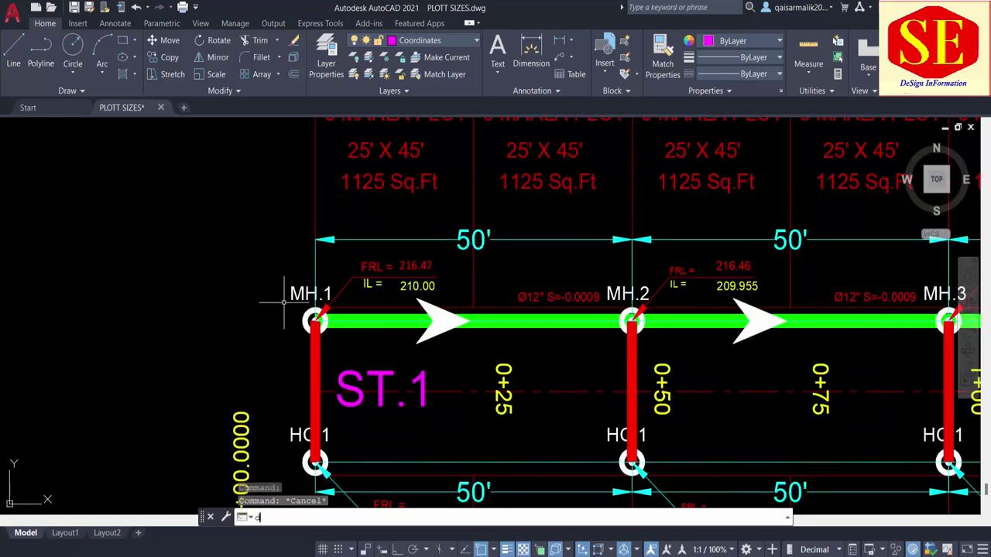
key("Return")
left_click(314, 320)
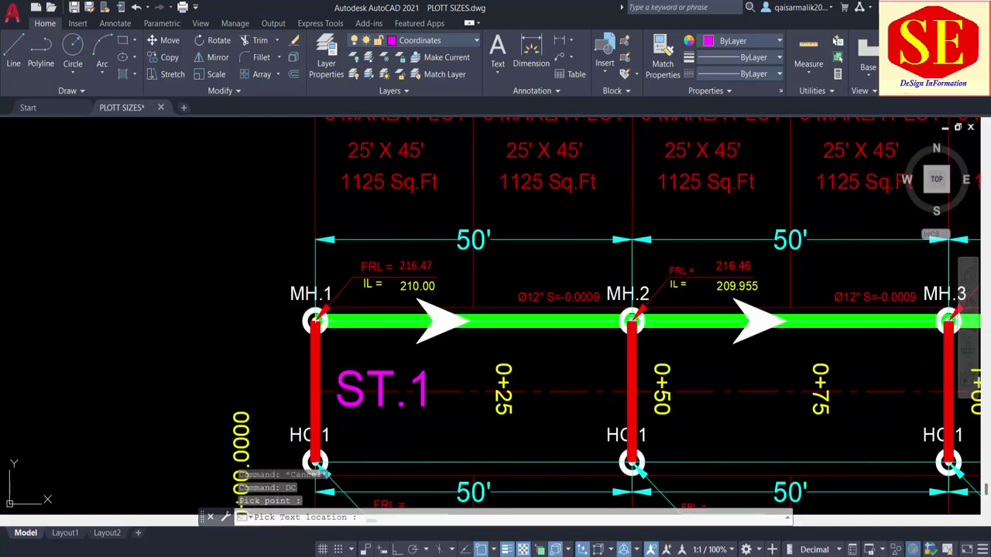
left_click(245, 241)
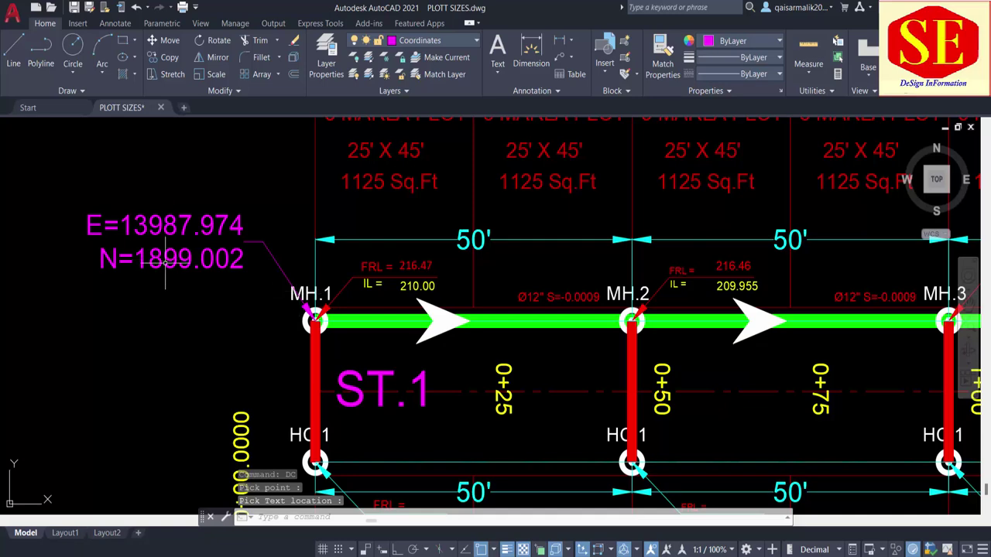
Repeat DC to place coordinate labels at MH.3 and MH.4
key("Return")
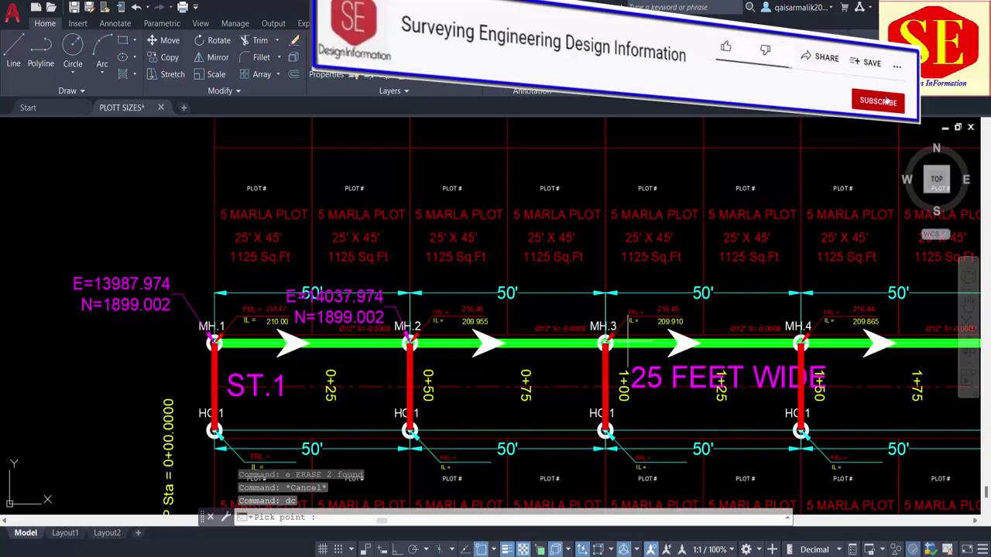
scroll(610, 331, "up", 2)
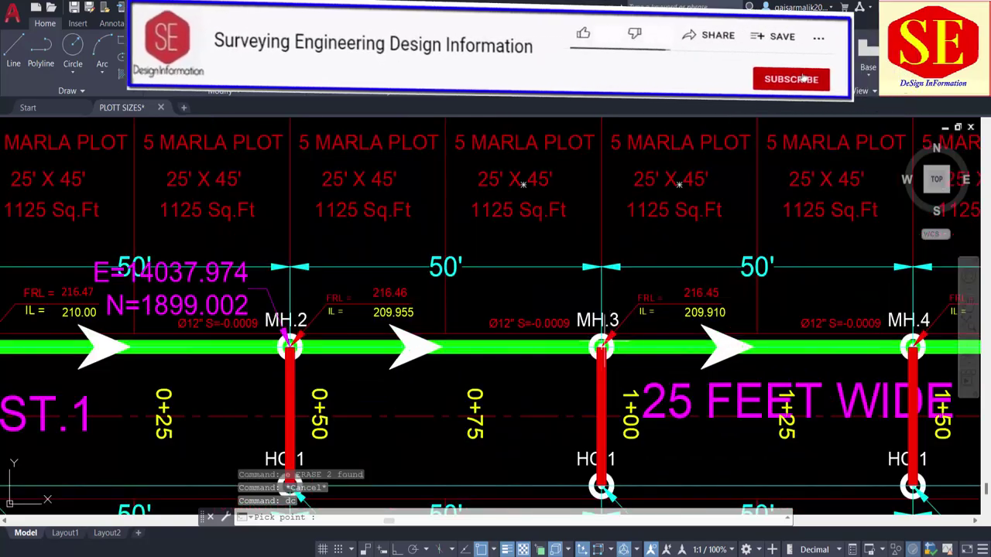
left_click(602, 346)
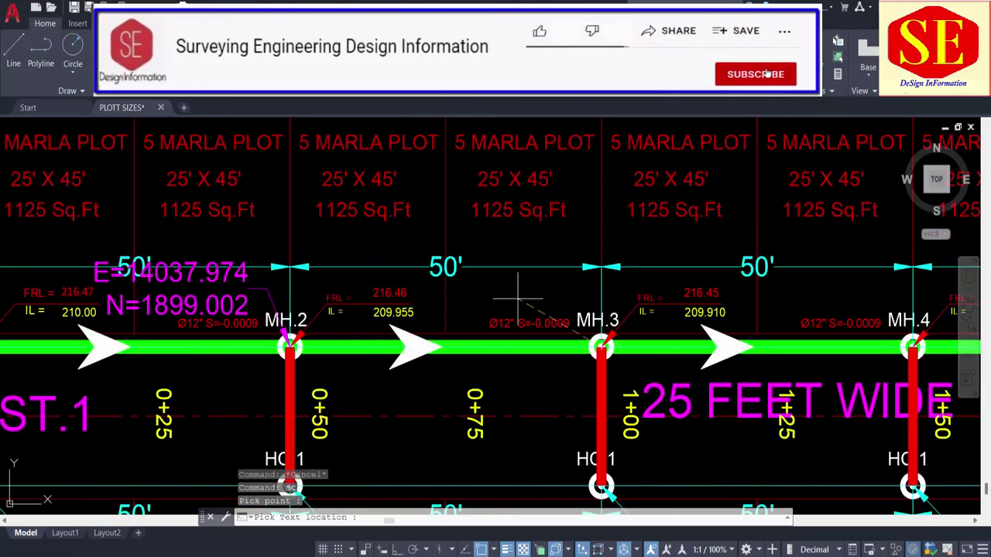
left_click(565, 294)
left_click_drag(741, 334, 527, 320)
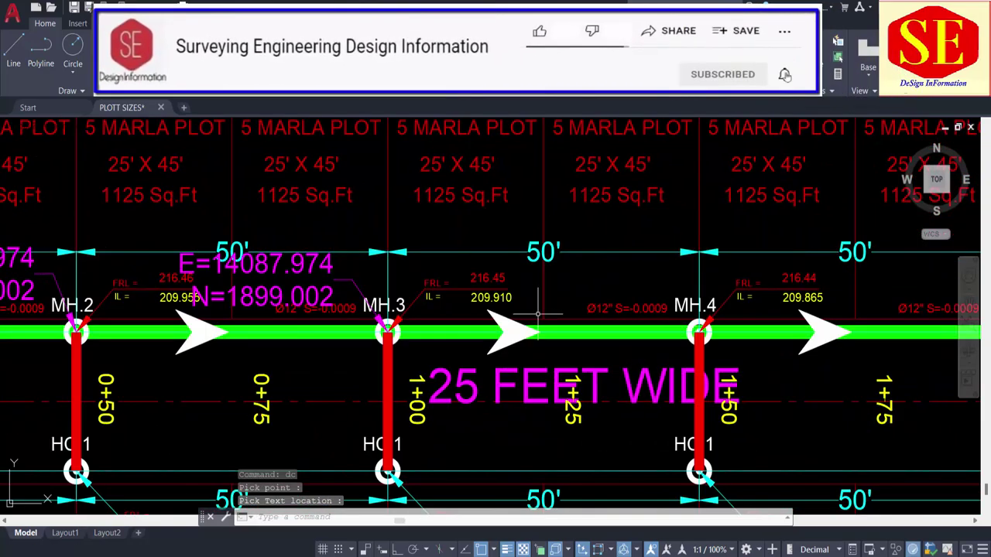
key("Return")
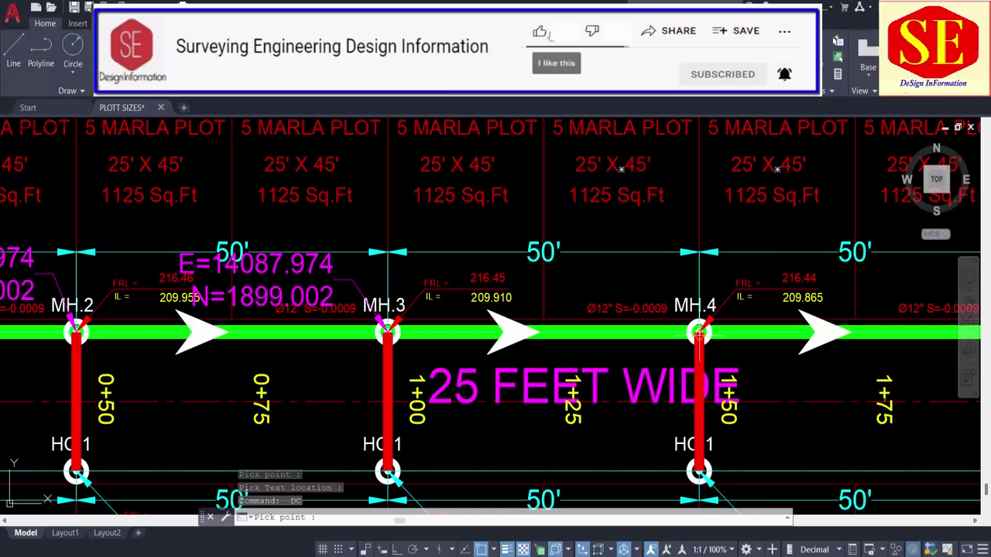
scroll(699, 333, "up", 2)
left_click(699, 333)
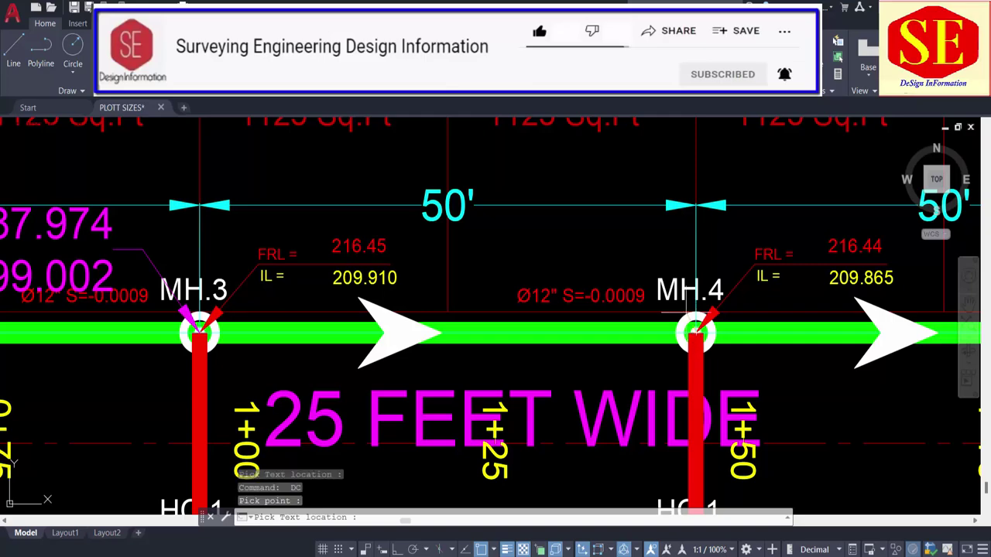
scroll(683, 310, "down", 2)
left_click(619, 259)
Select all four coordinate labels with Select Similar and show their shared properties
scroll(619, 259, "down", 5)
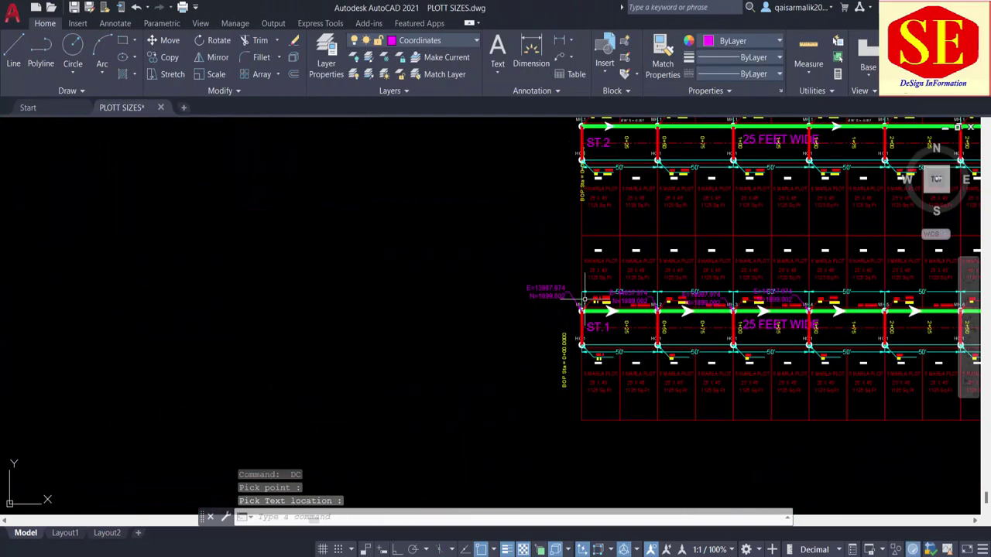
scroll(601, 288, "up", 2)
scroll(601, 298, "up", 2)
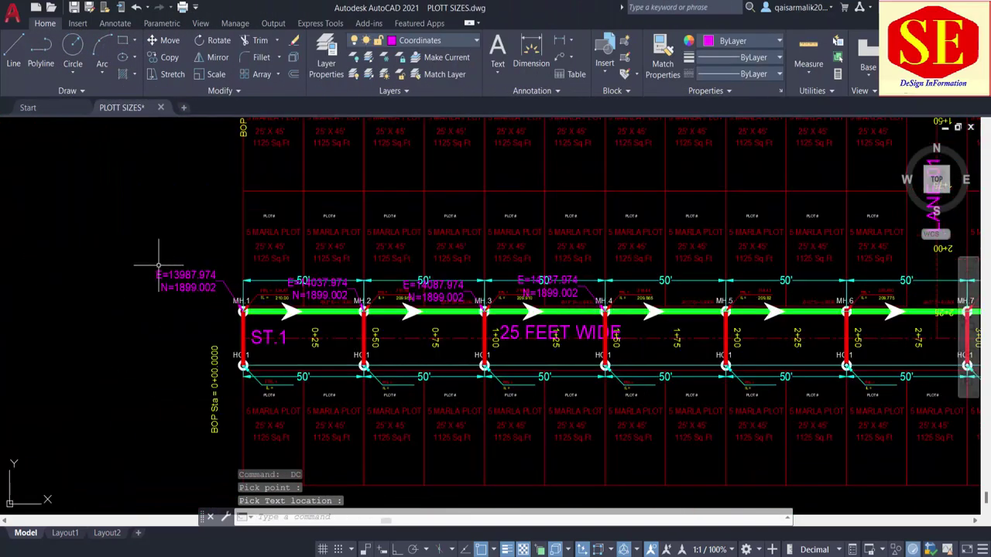
right_click(199, 275)
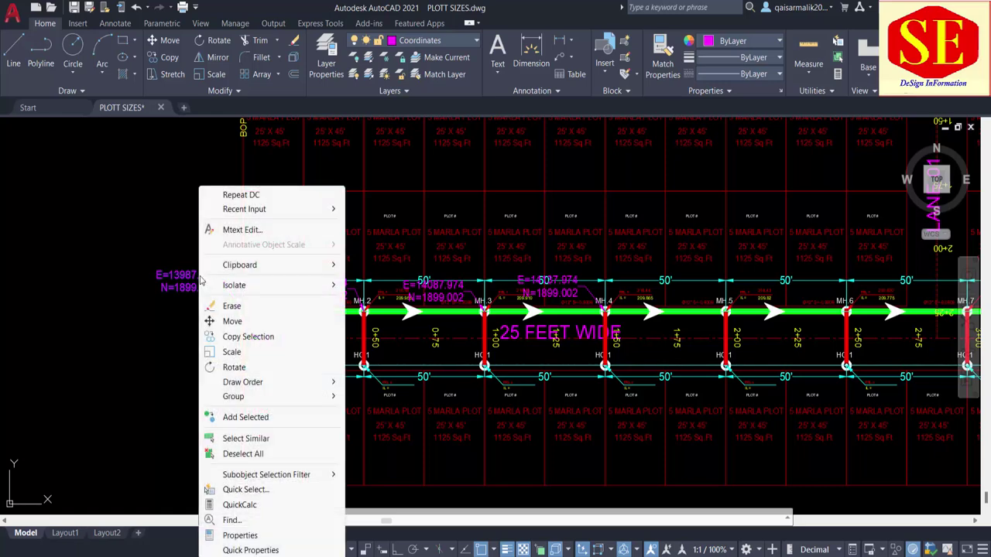
left_click(271, 439)
type("PRO")
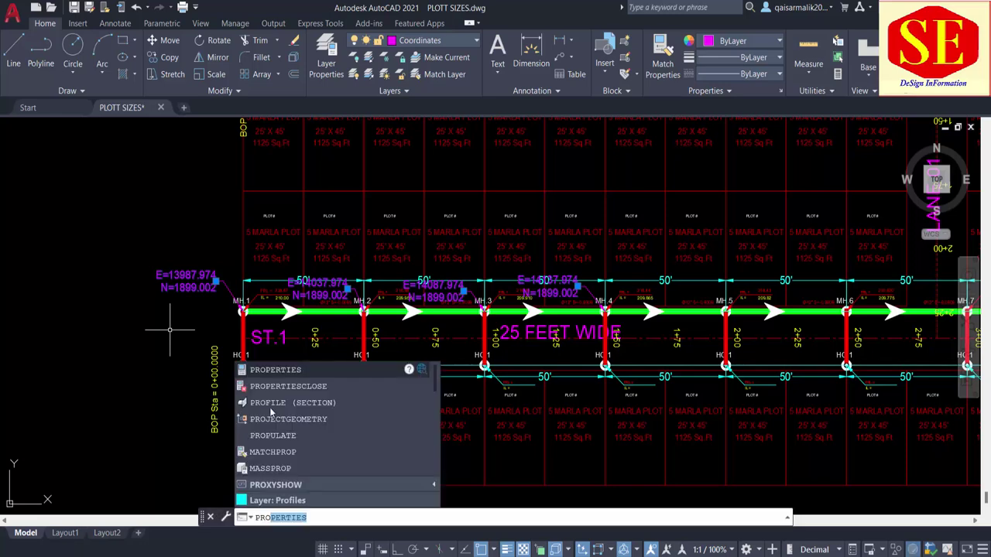
left_click(287, 372)
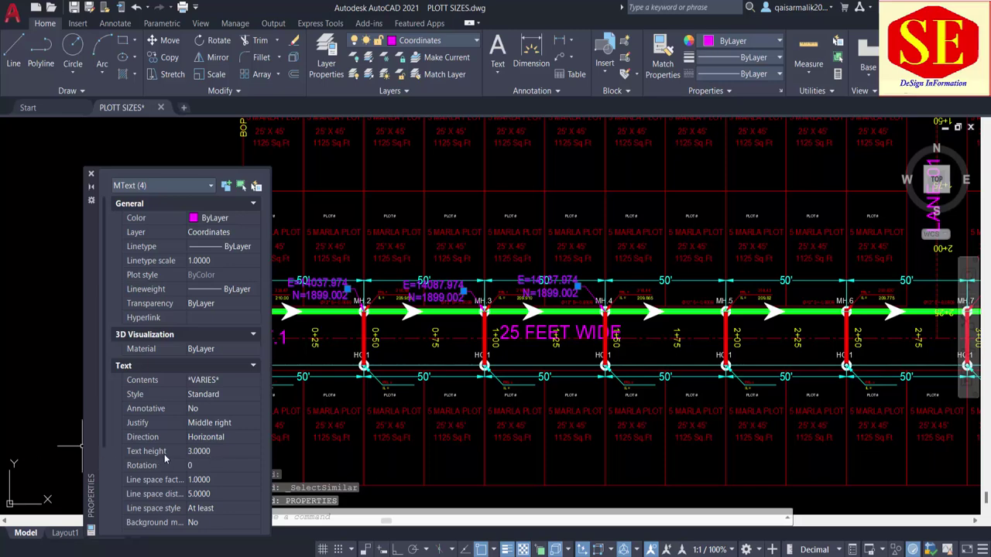
Shrink the coordinate labels' text height from 3 through 2 and 1.5 to 1.25
left_click(218, 453)
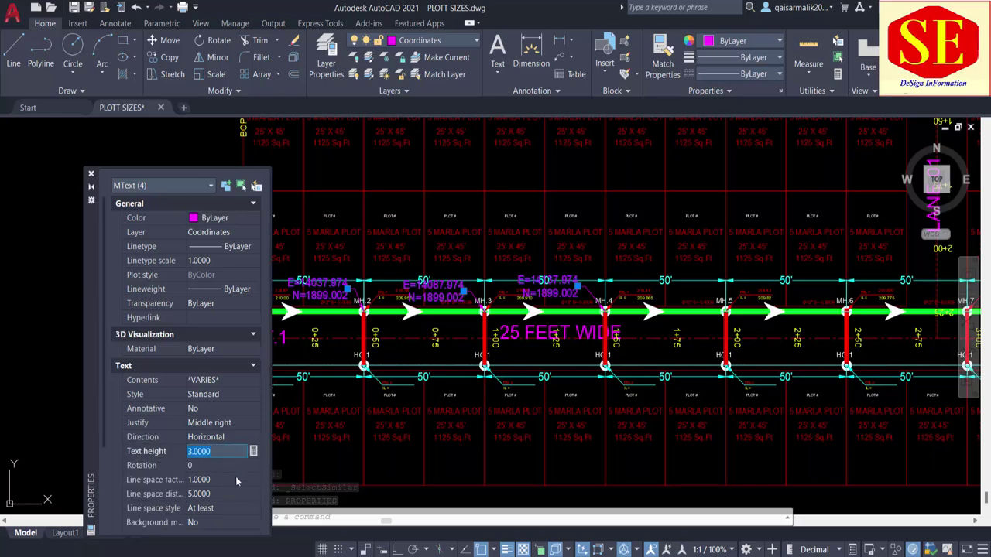
type("2")
key("Tab")
left_click_drag(345, 333, 527, 312)
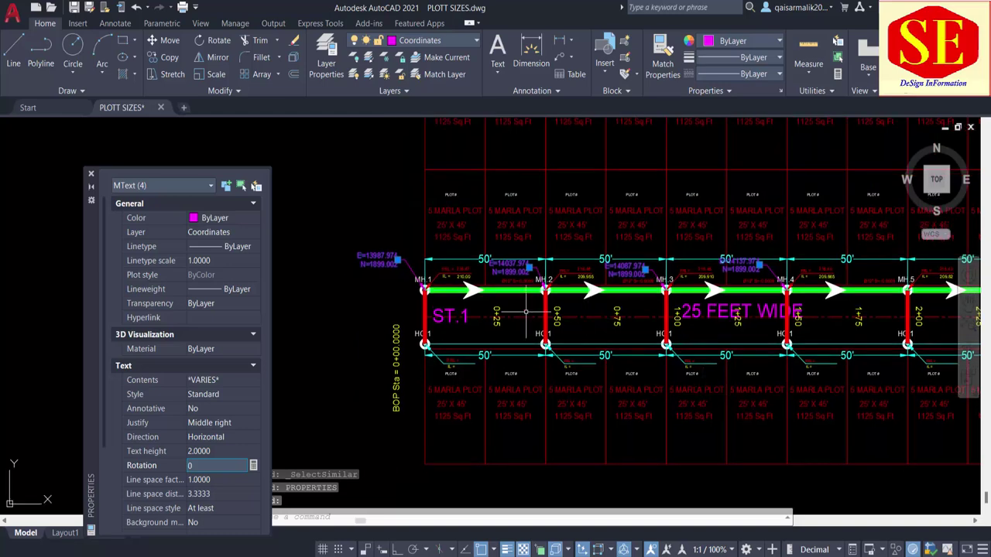
scroll(527, 312, "up", 2)
left_click(217, 452)
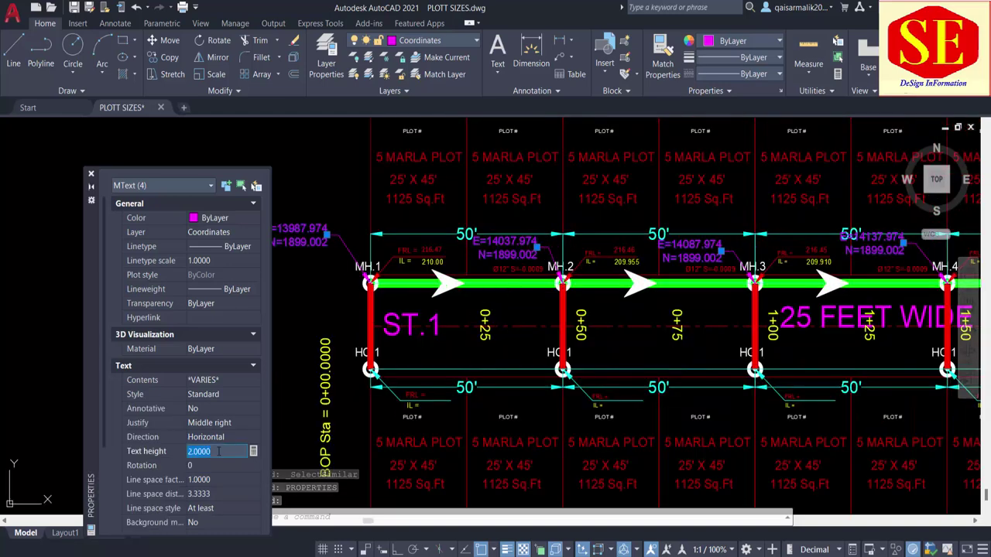
type("1.5")
key("Tab")
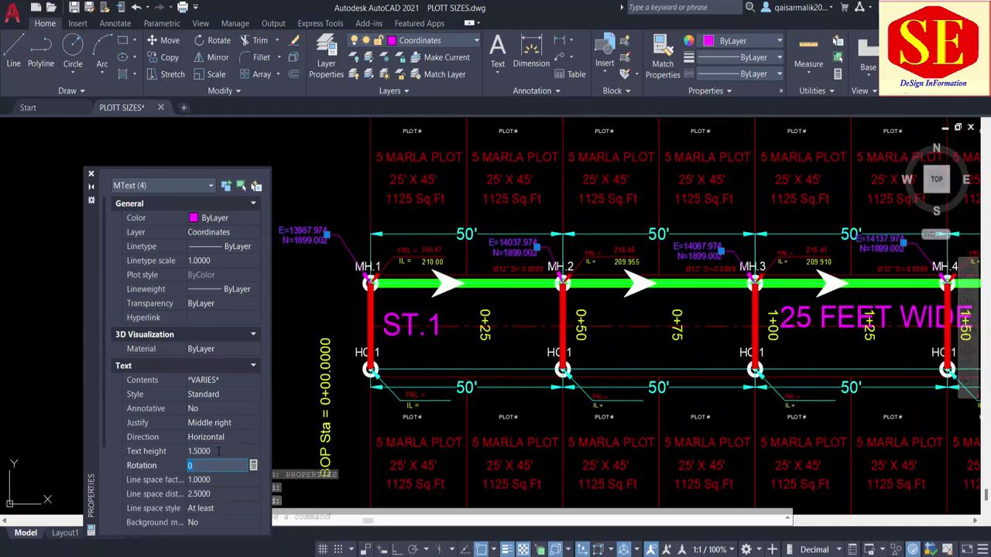
left_click(219, 451)
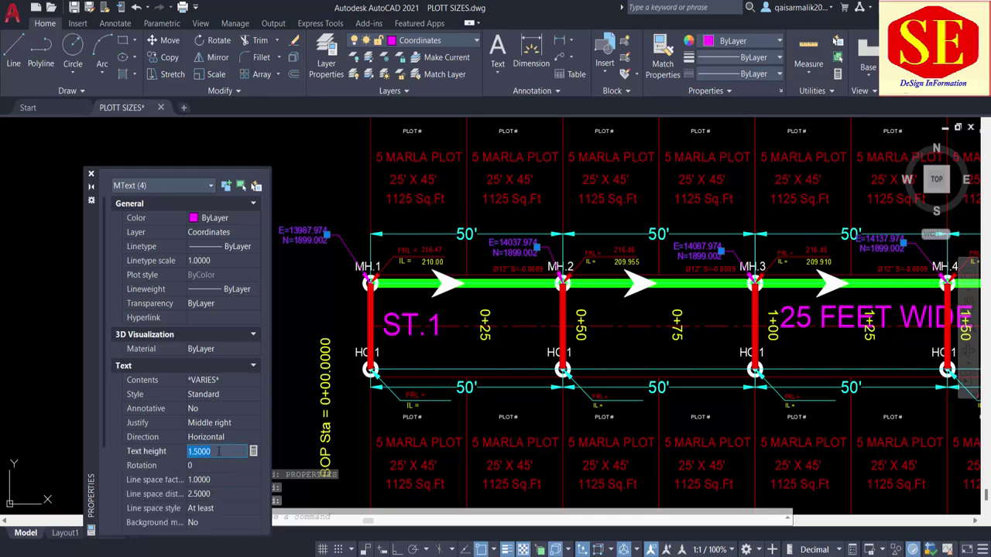
type("1.25")
key("Tab")
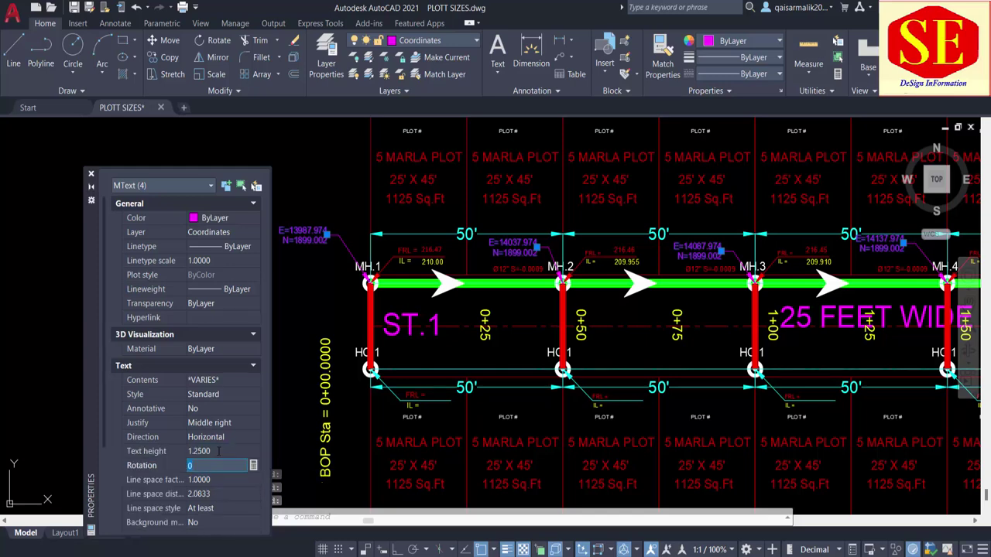
Pan to MH.5, clear the selection, and start DC zoomed in on MH.5
left_click_drag(554, 351, 411, 350)
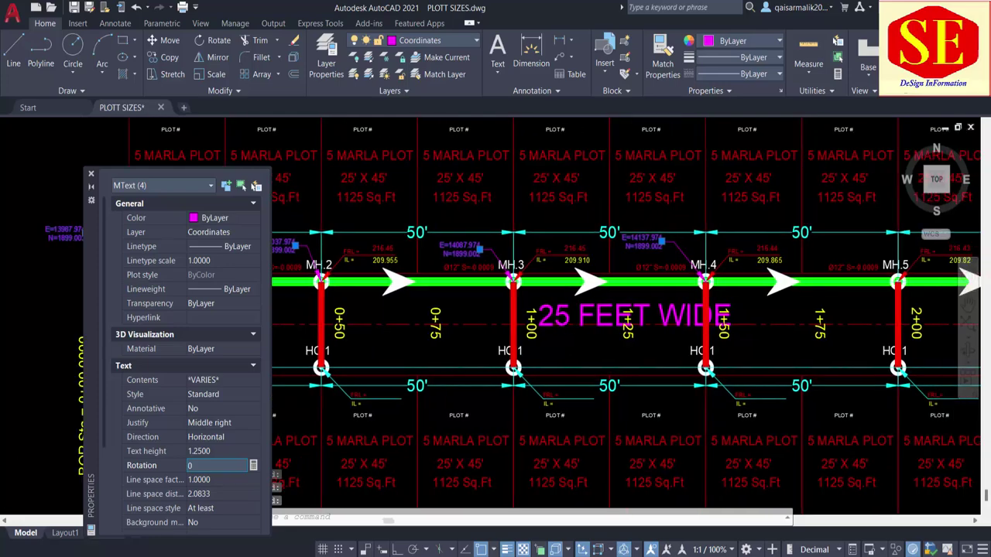
left_click_drag(676, 326, 580, 325)
left_click_drag(696, 295, 510, 307)
key("Escape")
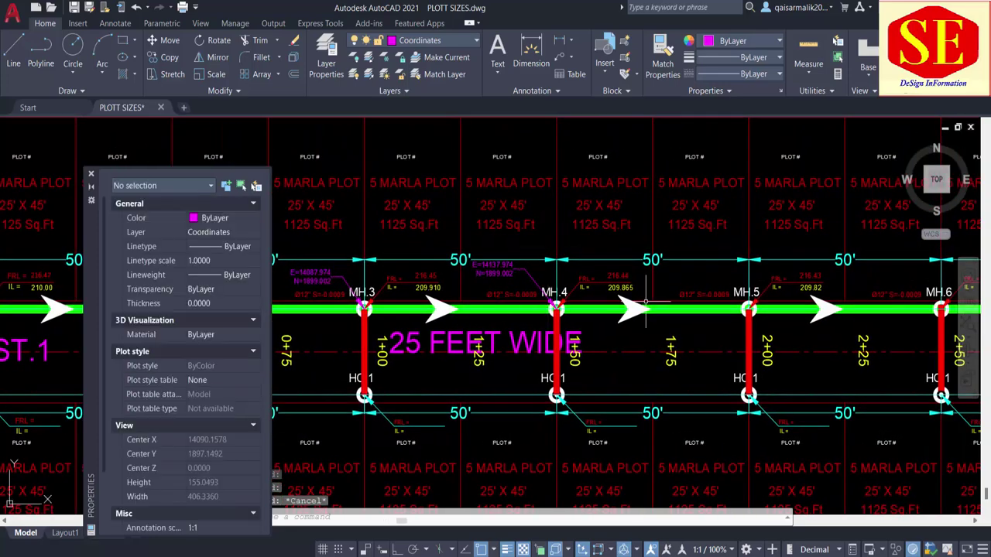
left_click_drag(748, 310, 722, 310)
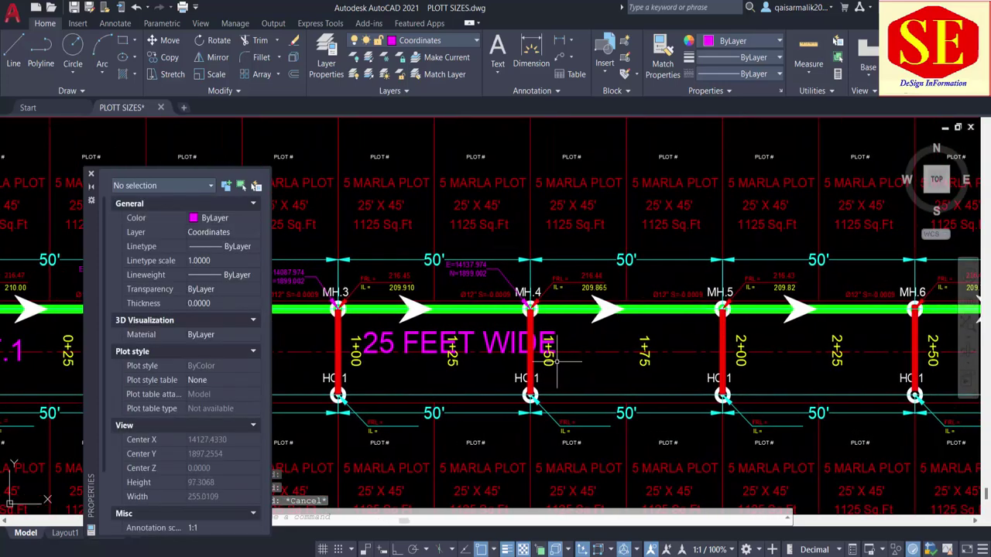
type("dc")
key("Return")
scroll(728, 313, "up", 2)
scroll(731, 306, "up", 2)
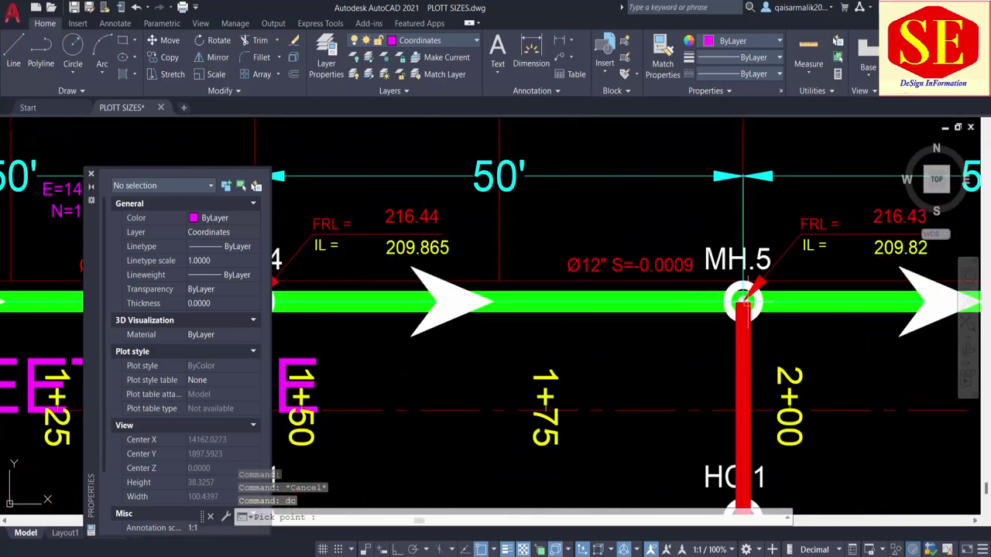
Place magenta E/N coordinate labels beside manholes MH.5, MH.6 and MH.7
left_click(743, 302)
left_click(666, 228)
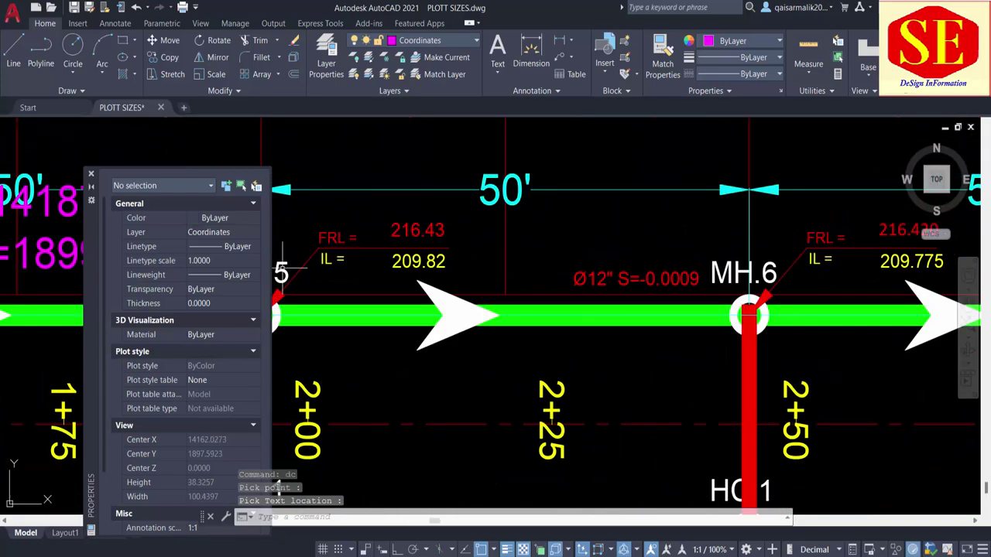
key("Return")
left_click(748, 315)
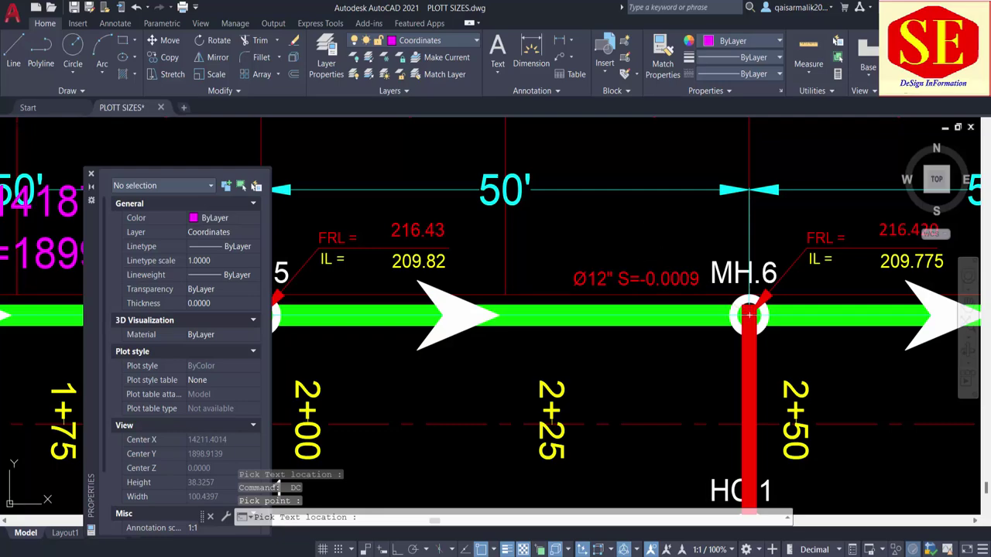
left_click(630, 232)
scroll(542, 264, "down", 3)
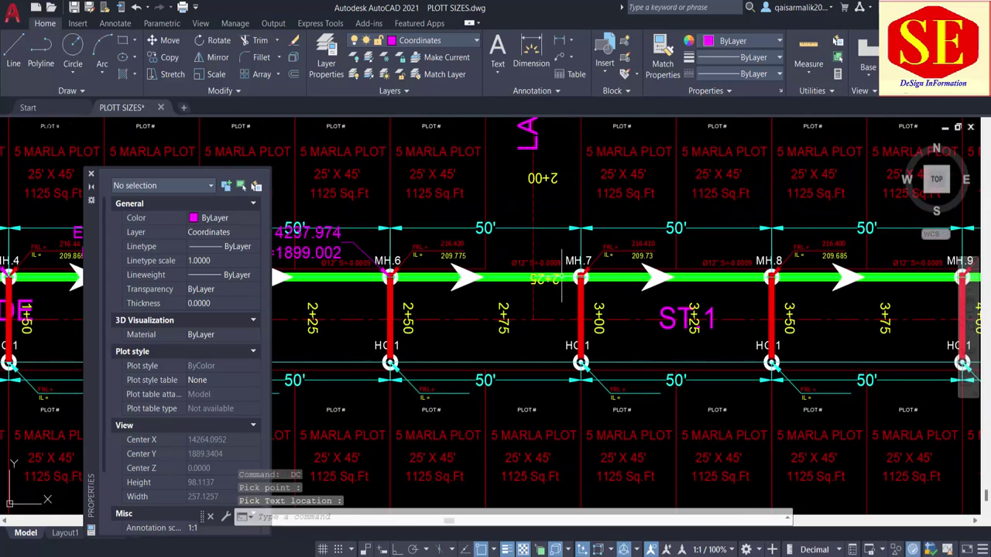
key("Return")
scroll(578, 276, "up", 4)
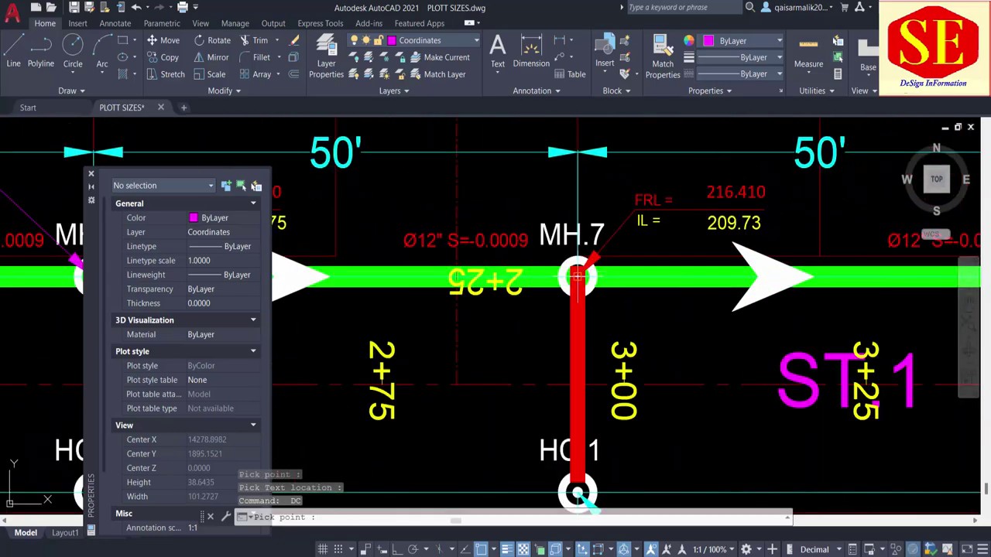
left_click(578, 276)
scroll(612, 309, "down", 2)
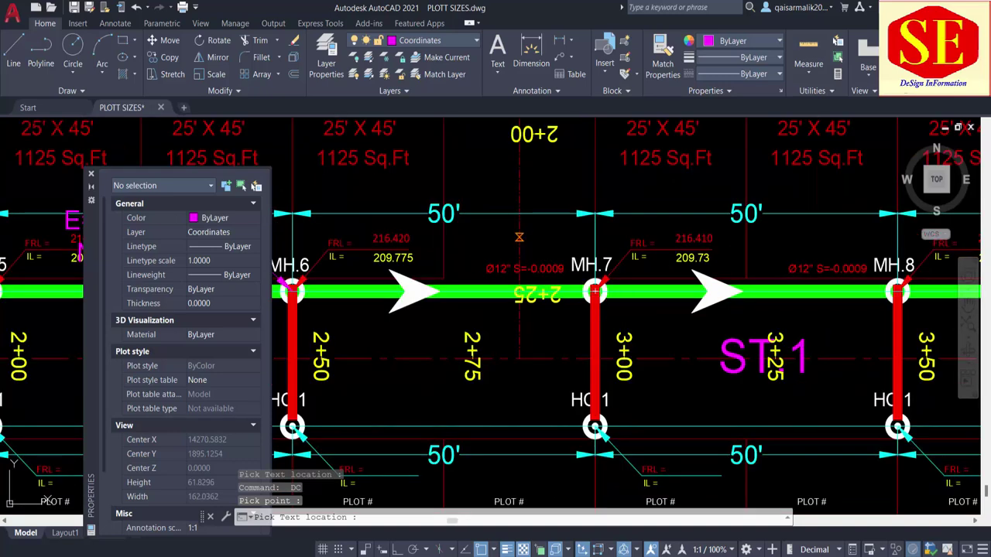
left_click(518, 236)
Pan along ST.1 and label MH.8, MH.9 and MH.10 with coordinates on their left
left_click_drag(897, 290, 511, 276)
key("Return")
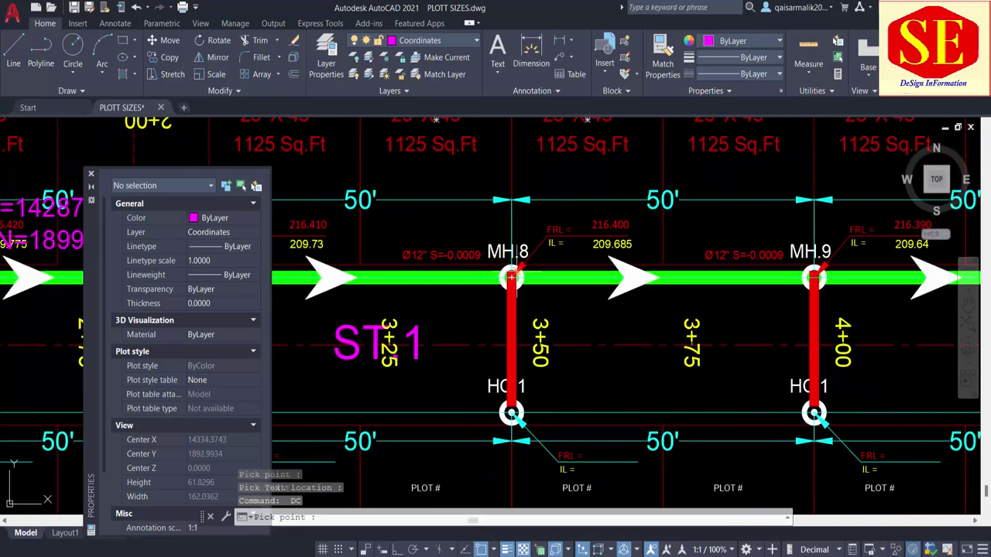
left_click(511, 276)
left_click(422, 228)
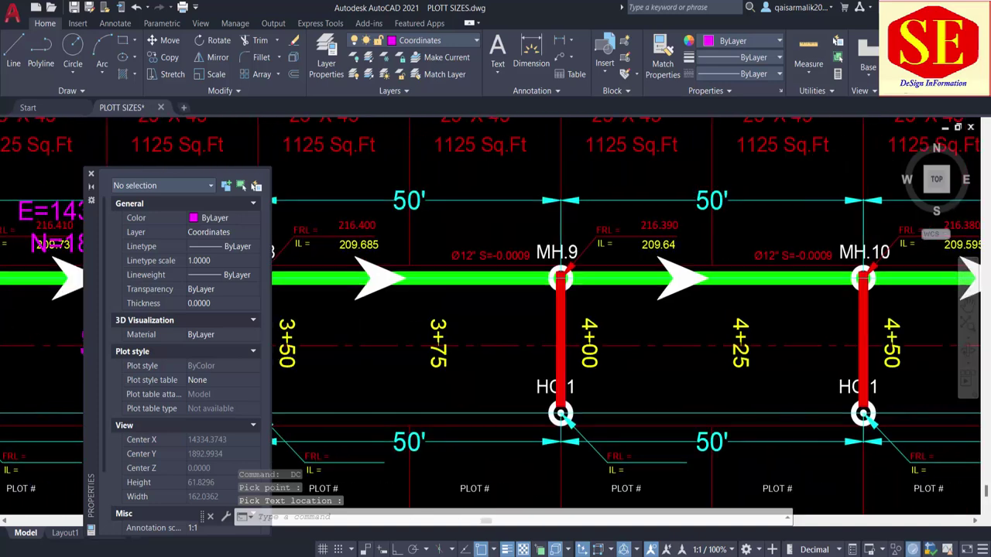
left_click_drag(813, 277, 560, 276)
key("Return")
left_click(560, 277)
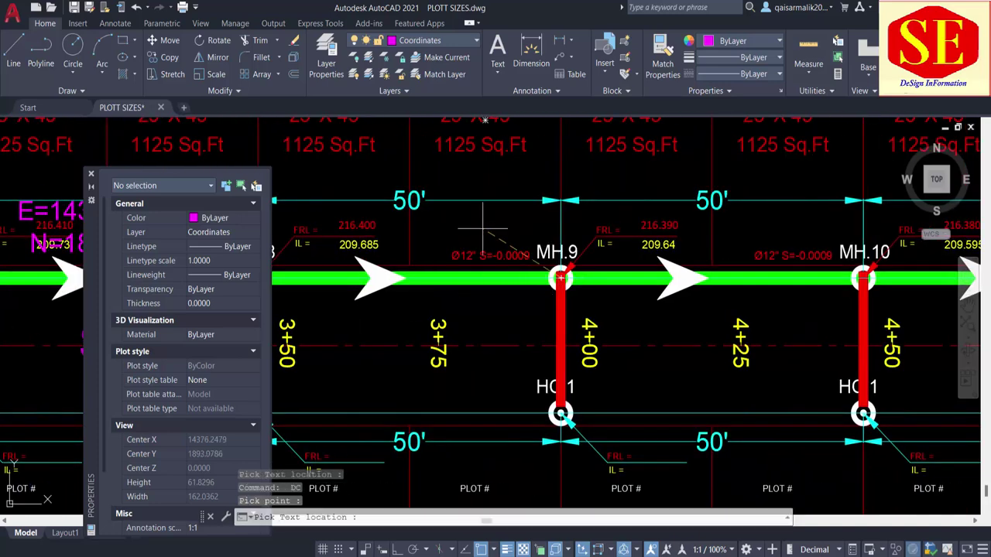
left_click(480, 221)
left_click_drag(863, 277, 586, 277)
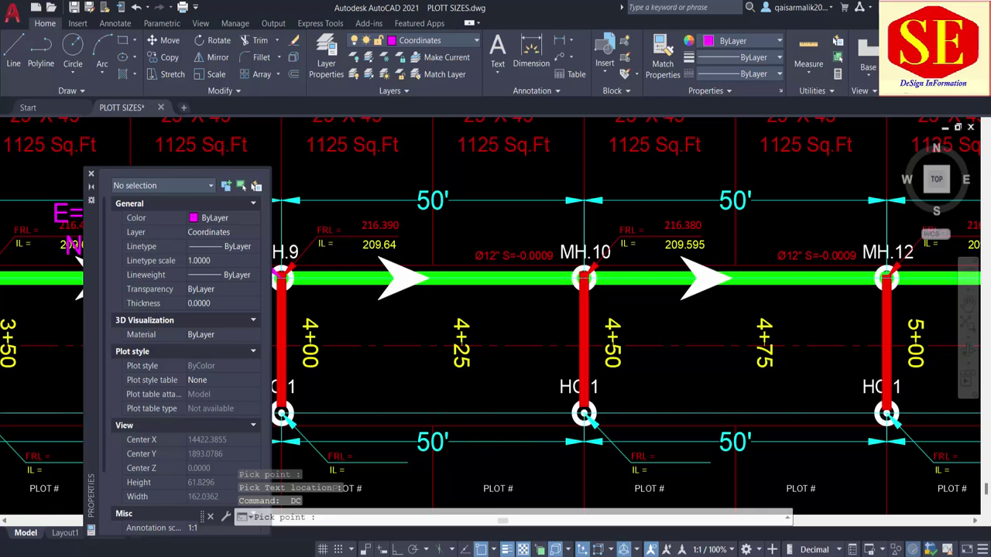
scroll(586, 276, "up", 2)
left_click(582, 277)
scroll(633, 333, "down", 2)
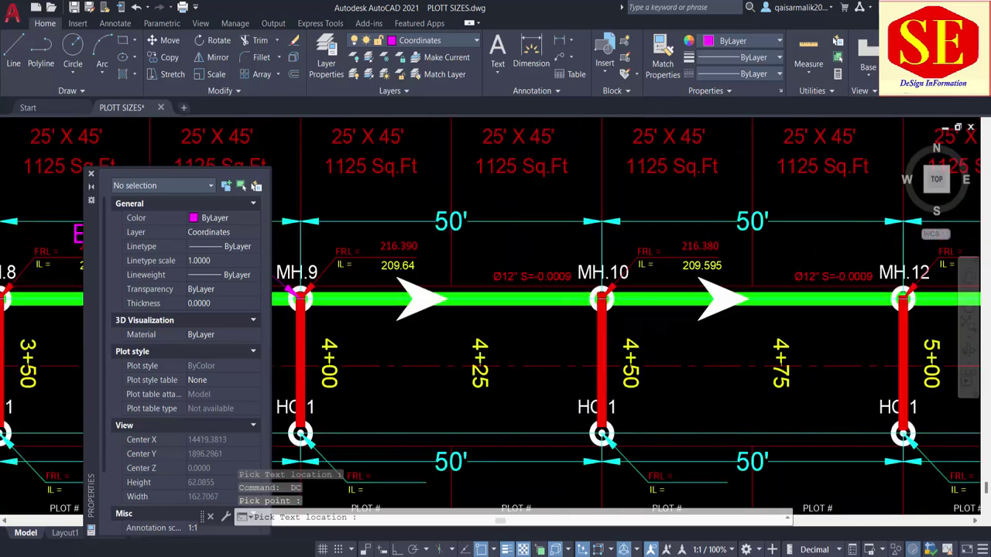
scroll(537, 237, "up", 3)
left_click(537, 247)
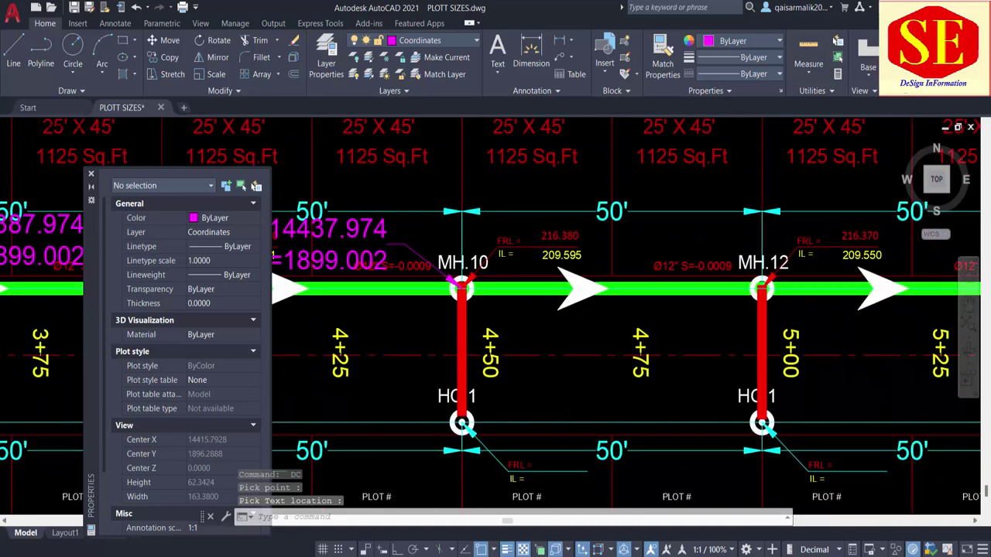
scroll(619, 271, "down", 3)
scroll(675, 282, "up", 3)
Add E/N coordinate labels beside MH.12, MH.13 and MH.14
key("Return")
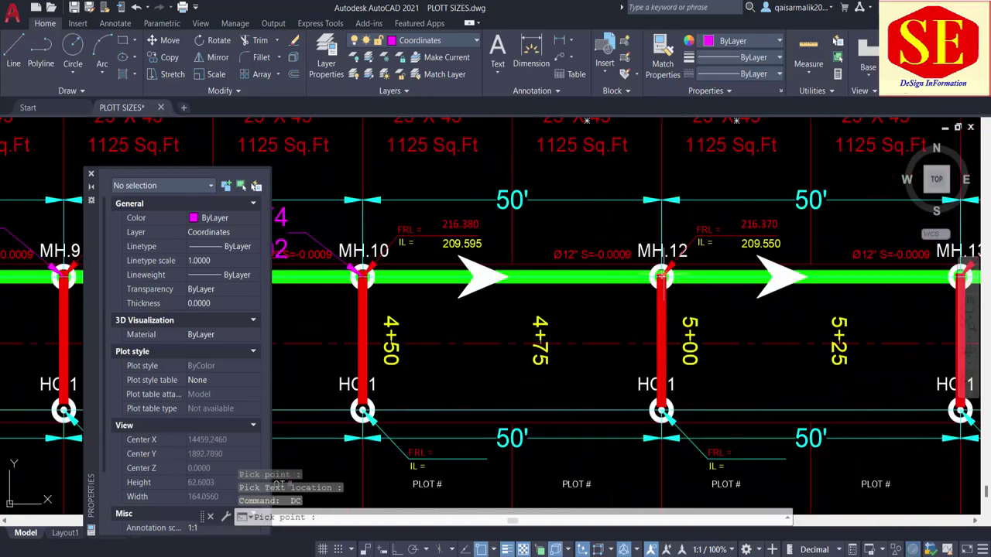
left_click(661, 275)
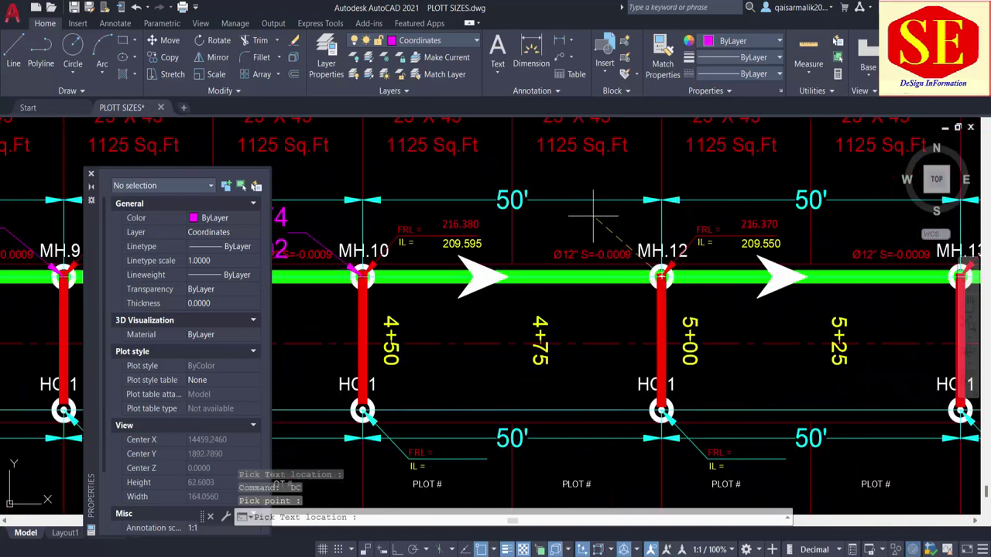
left_click(620, 255)
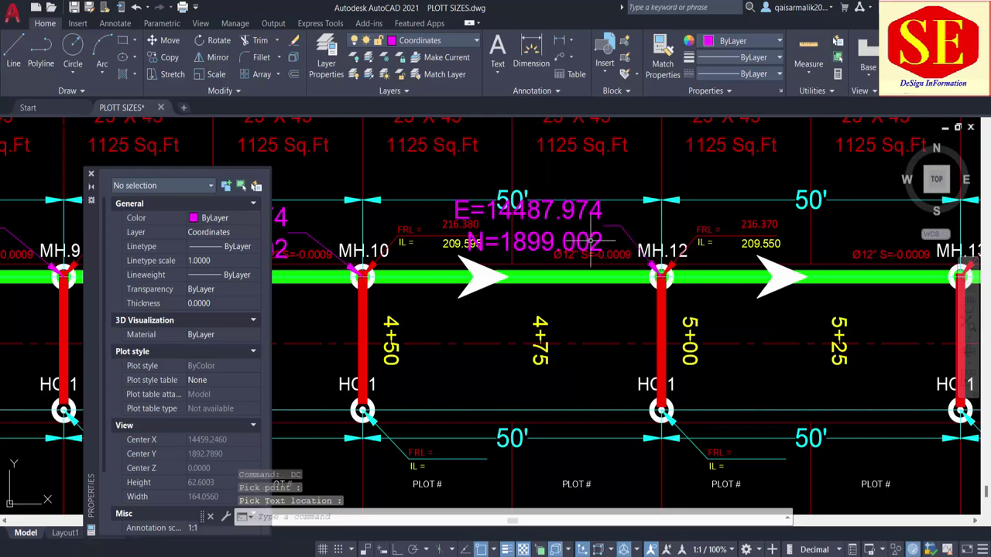
scroll(641, 263, "down", 4)
scroll(706, 254, "up", 3)
scroll(774, 259, "up", 3)
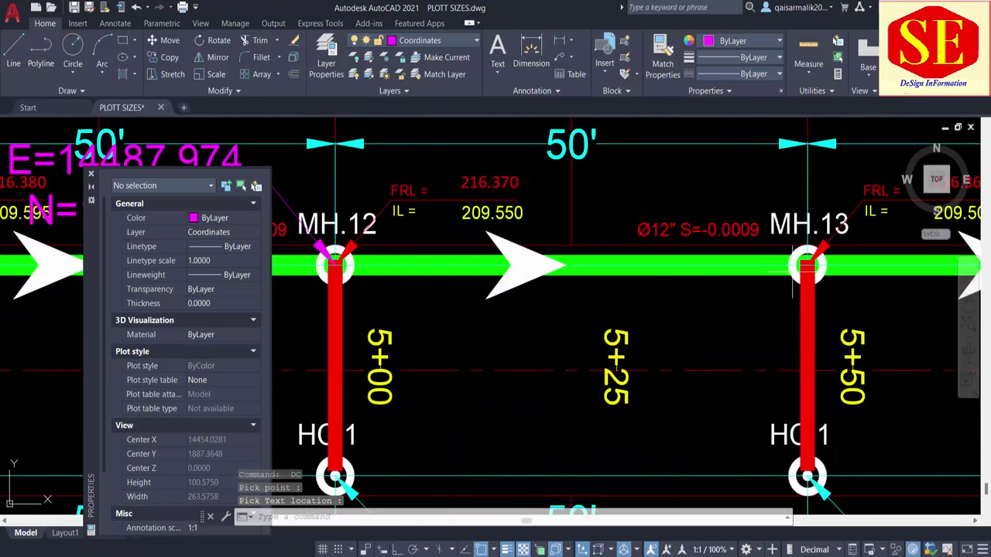
key("Return")
left_click(807, 265)
left_click(731, 186)
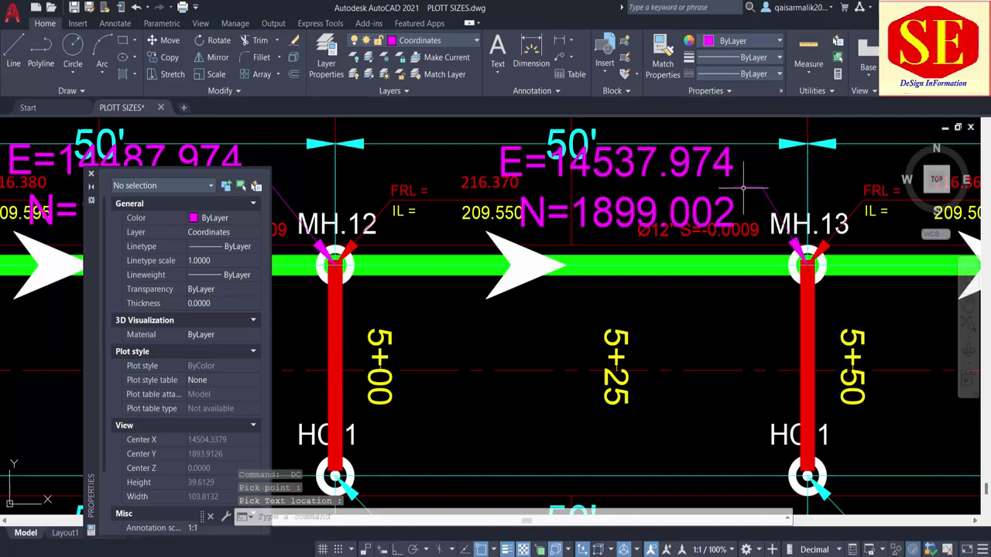
scroll(612, 252, "up", 2)
scroll(614, 253, "down", 6)
scroll(774, 248, "up", 4)
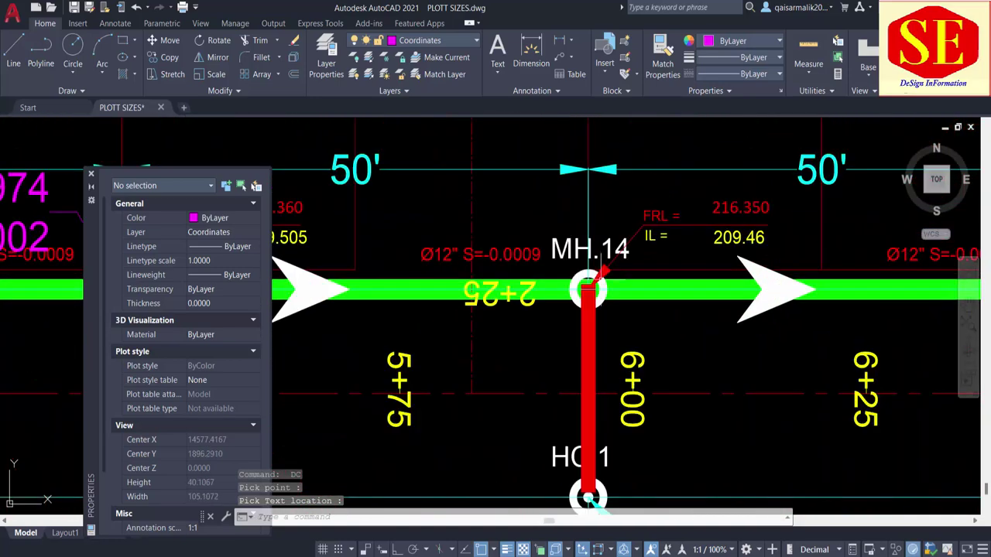
key("Return")
left_click(607, 288)
scroll(607, 289, "down", 3)
scroll(607, 288, "up", 3)
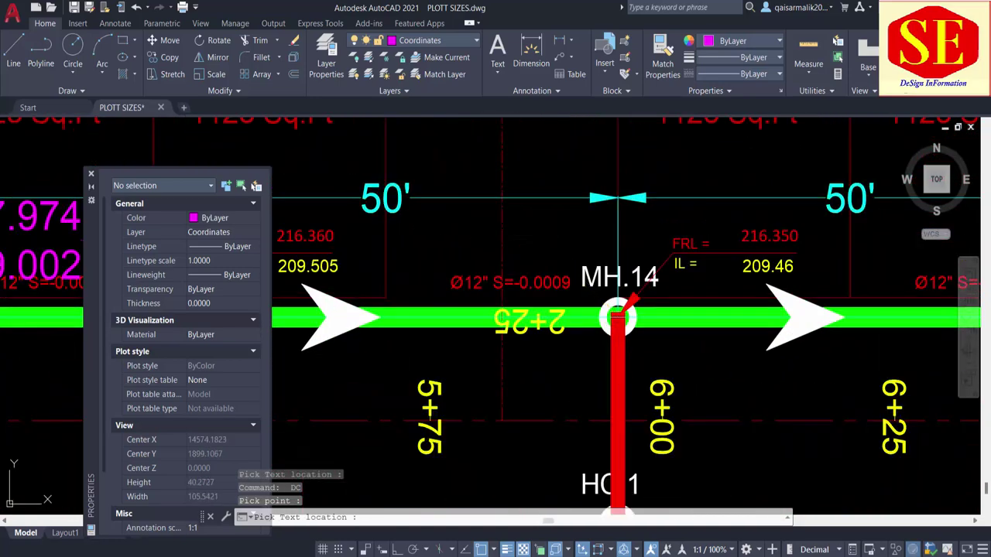
left_click(480, 178)
scroll(696, 271, "down", 5)
scroll(747, 272, "up", 1)
scroll(747, 273, "down", 4)
Select the MH.5 coordinate label and use Select Similar to pick all coordinate labels
scroll(762, 287, "up", 3)
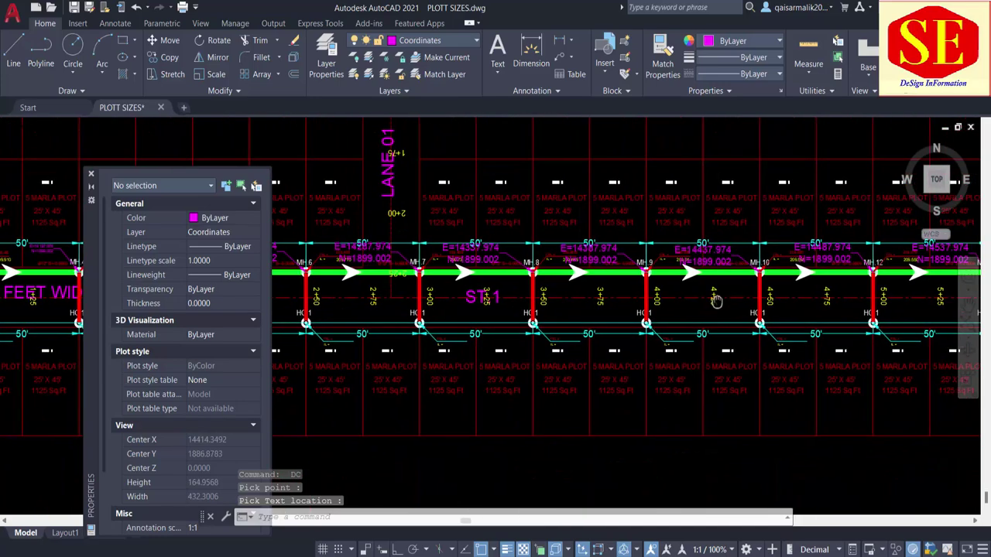
scroll(777, 299, "up", 1)
scroll(778, 299, "down", 3)
scroll(572, 265, "up", 3)
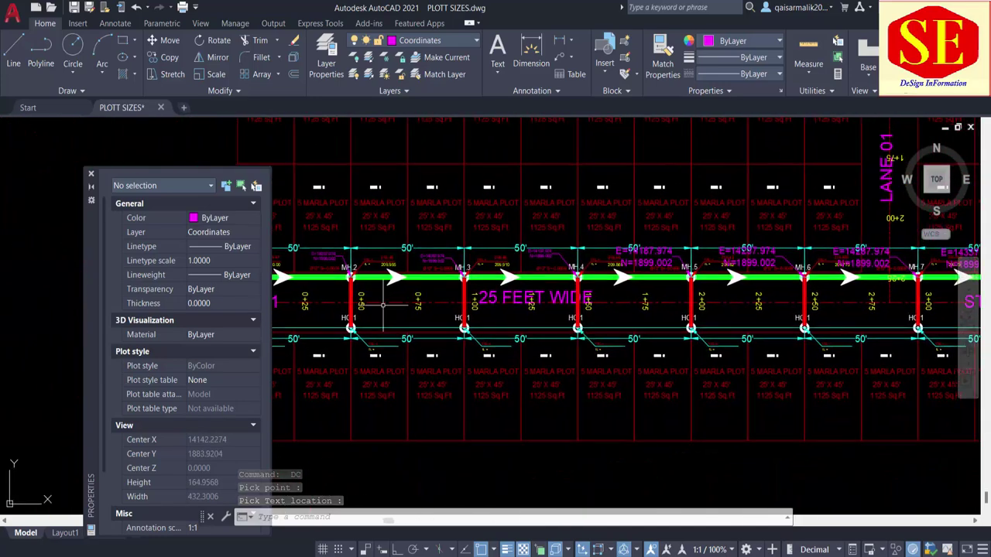
scroll(658, 263, "down", 2)
scroll(562, 264, "up", 2)
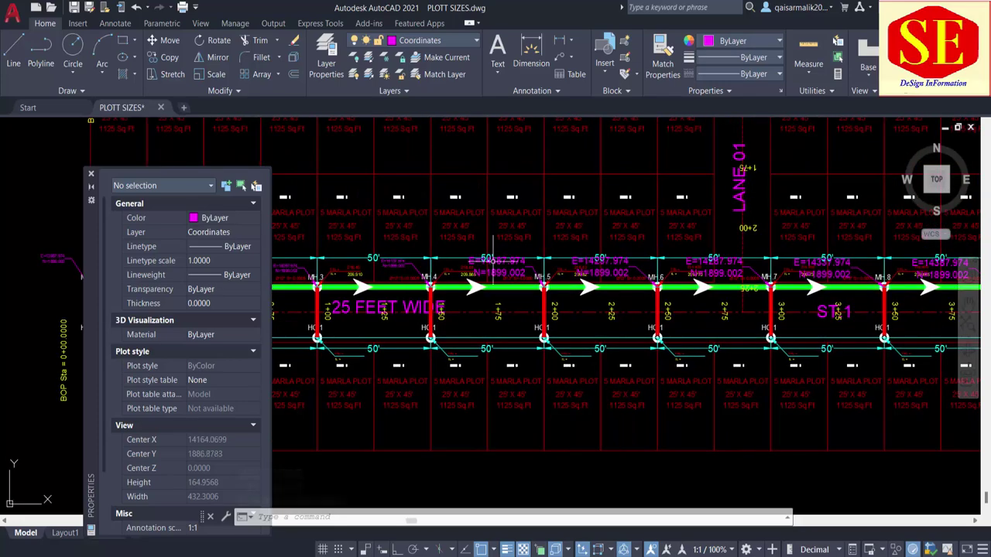
scroll(495, 259, "up", 5)
left_click(391, 251)
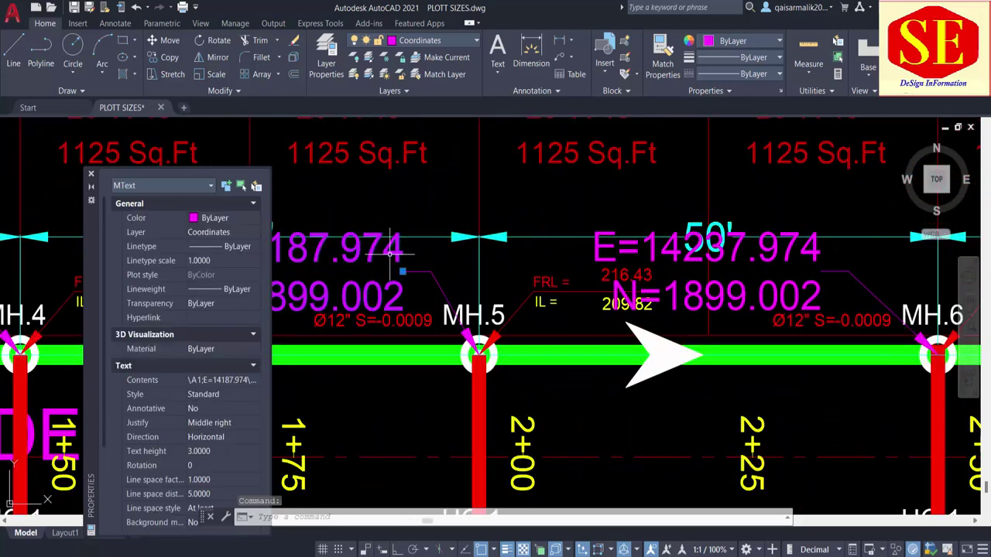
right_click(389, 257)
left_click(471, 438)
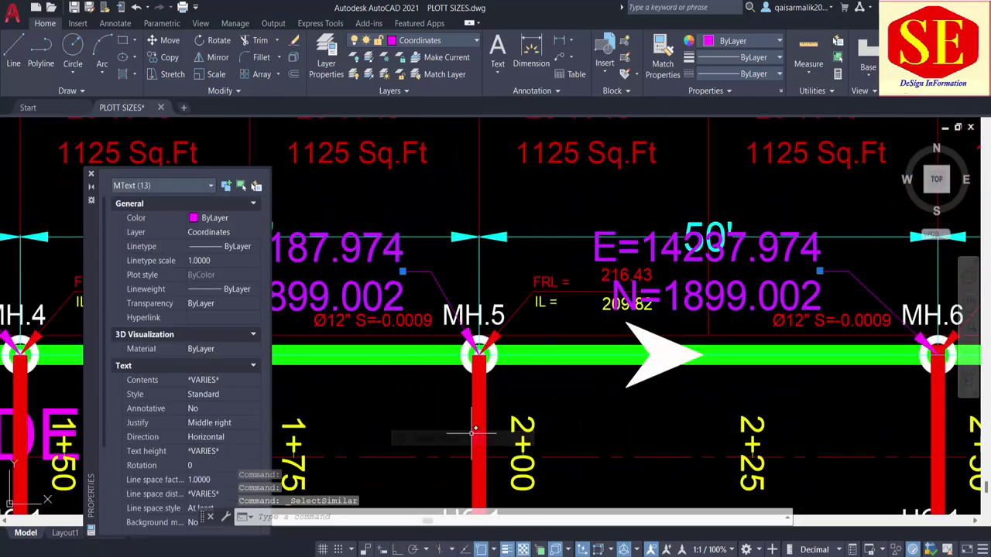
With all labels selected, activate the Text height field in the Properties palette
scroll(785, 317, "down", 3)
scroll(785, 318, "down", 4)
scroll(785, 317, "up", 1)
scroll(785, 317, "up", 1)
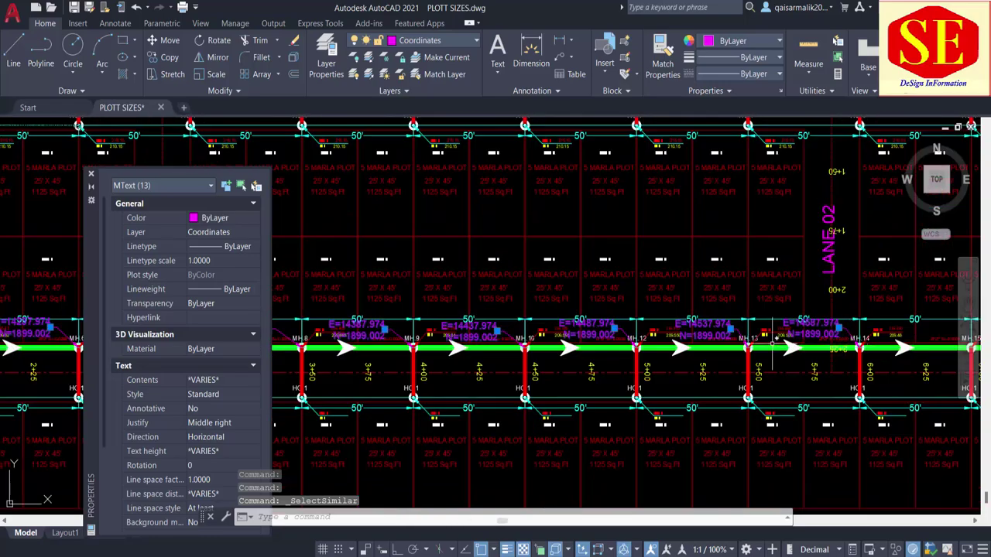
mouse_move(23, 336)
left_mouse_down()
mouse_move(513, 308)
mouse_move(780, 310)
left_mouse_up()
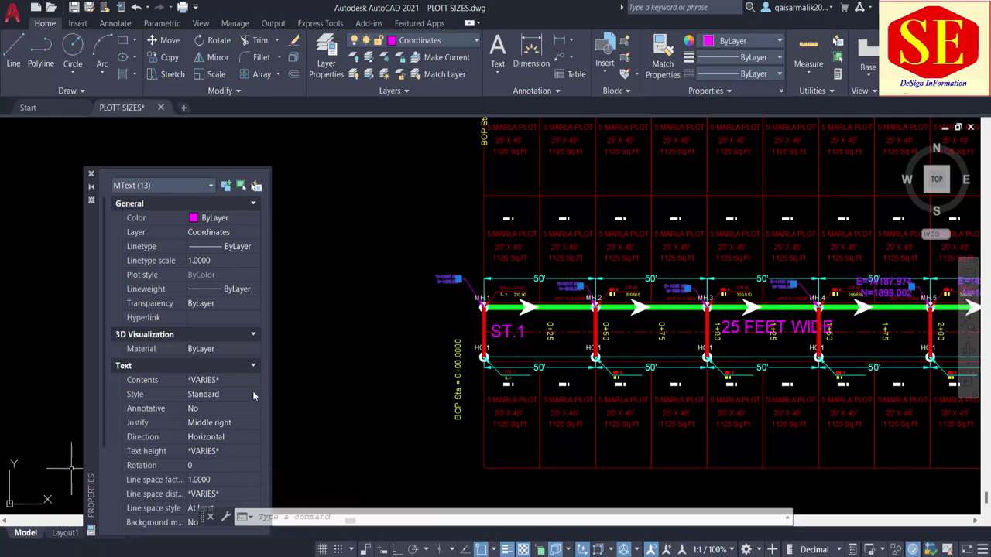
left_click(217, 455)
scroll(586, 258, "up", 4)
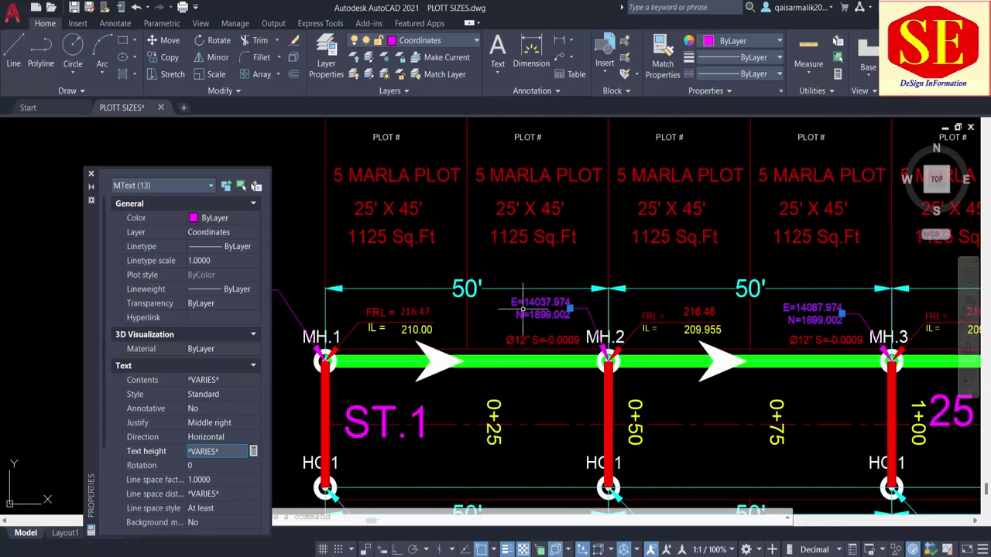
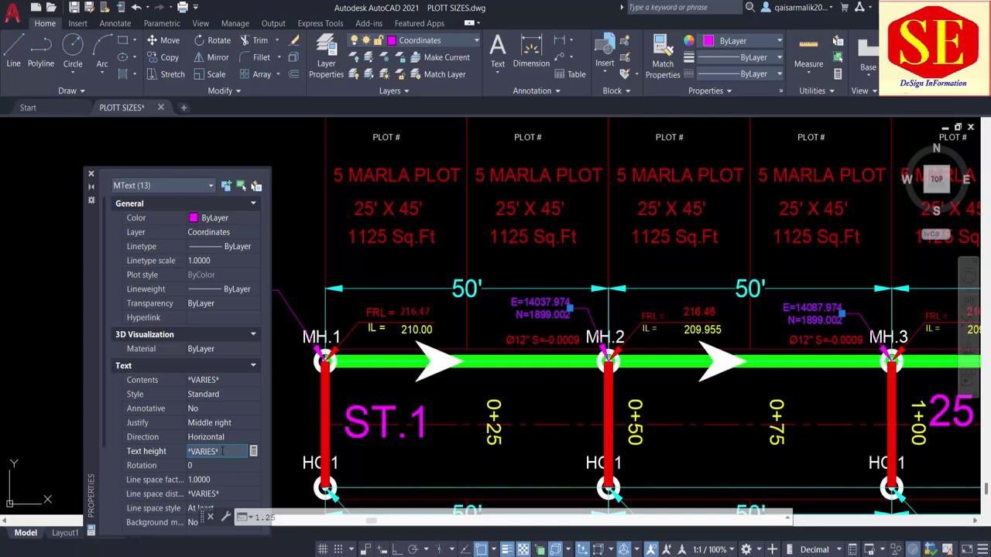
Give the 13 selected coordinate labels a 1.25 text height, review them along the line, then deselect
type("1.25")
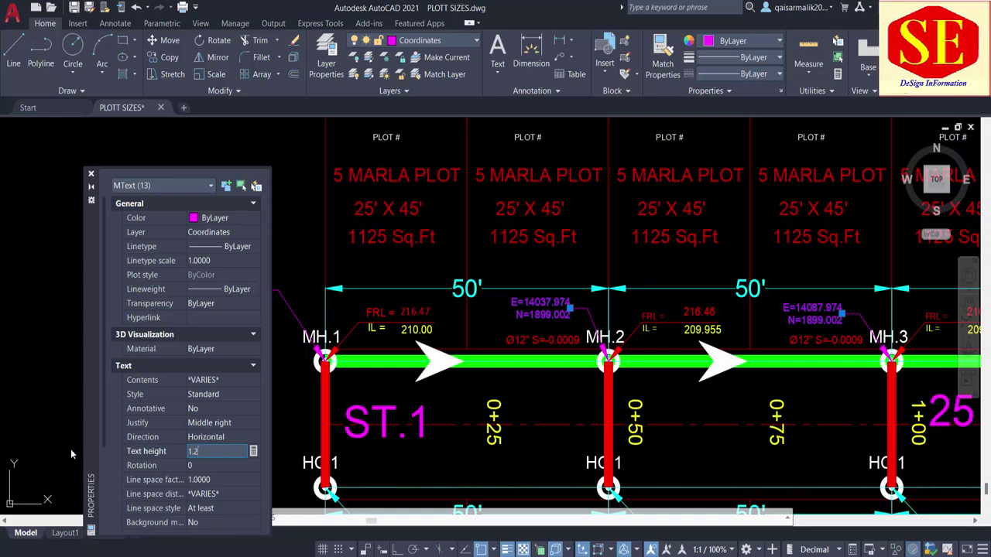
key("Tab")
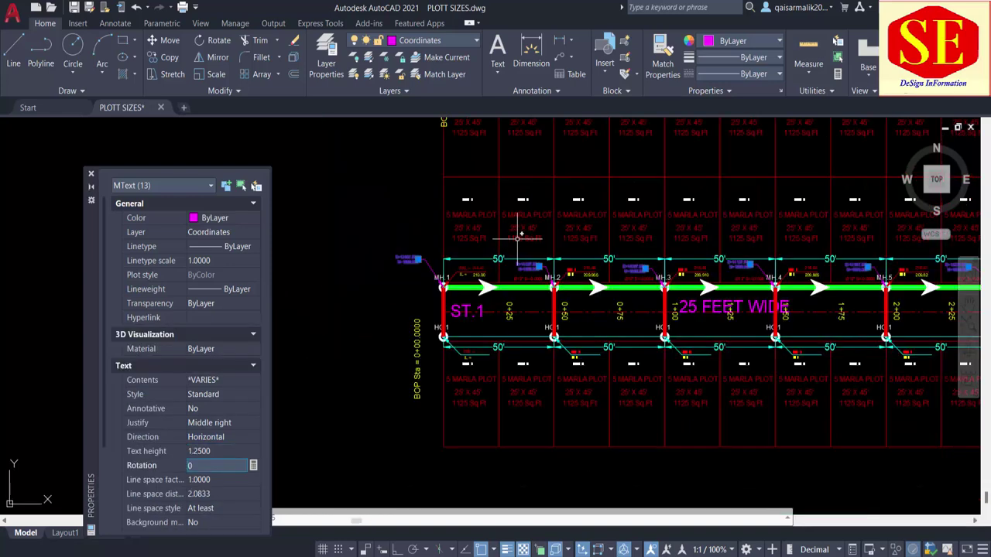
scroll(666, 266, "down", 5)
scroll(666, 266, "up", 1)
scroll(666, 266, "up", 1)
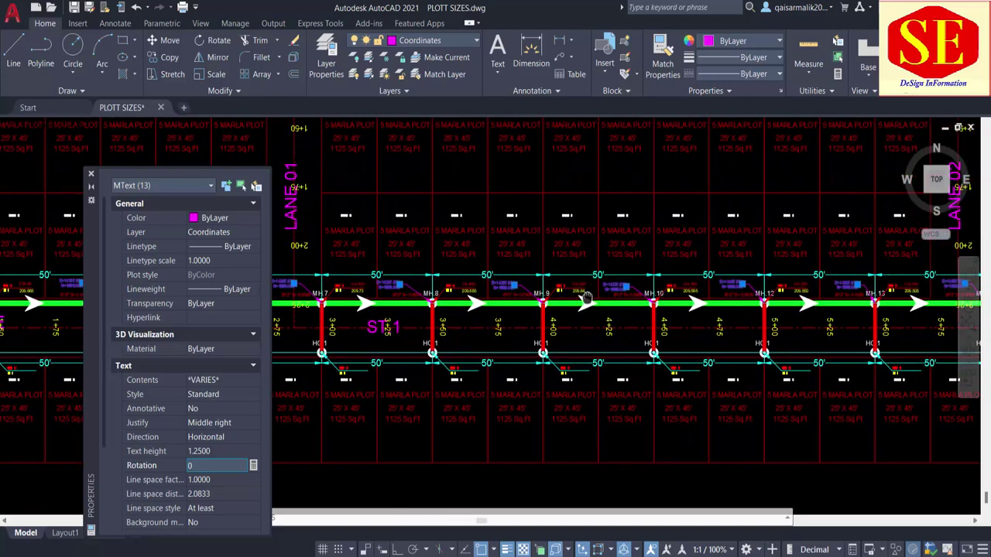
scroll(666, 266, "up", 1)
scroll(662, 267, "up", 1)
left_click_drag(663, 267, 415, 290)
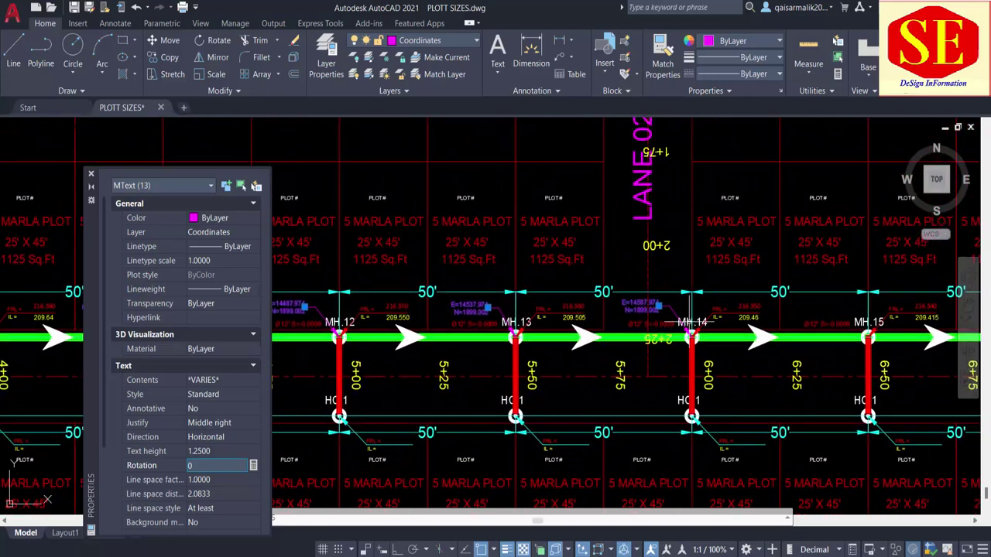
left_click_drag(762, 313, 634, 337)
left_click_drag(360, 332, 519, 335)
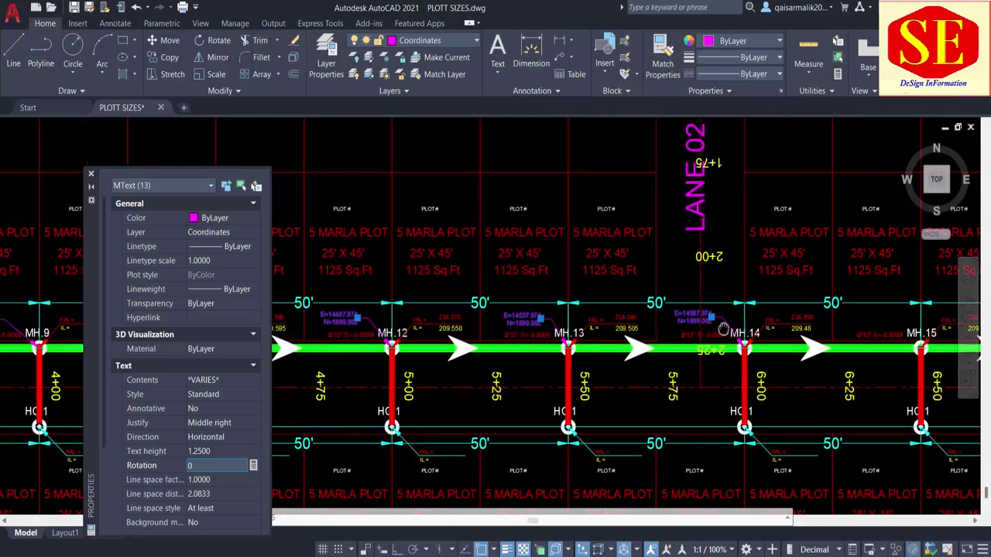
key("Escape")
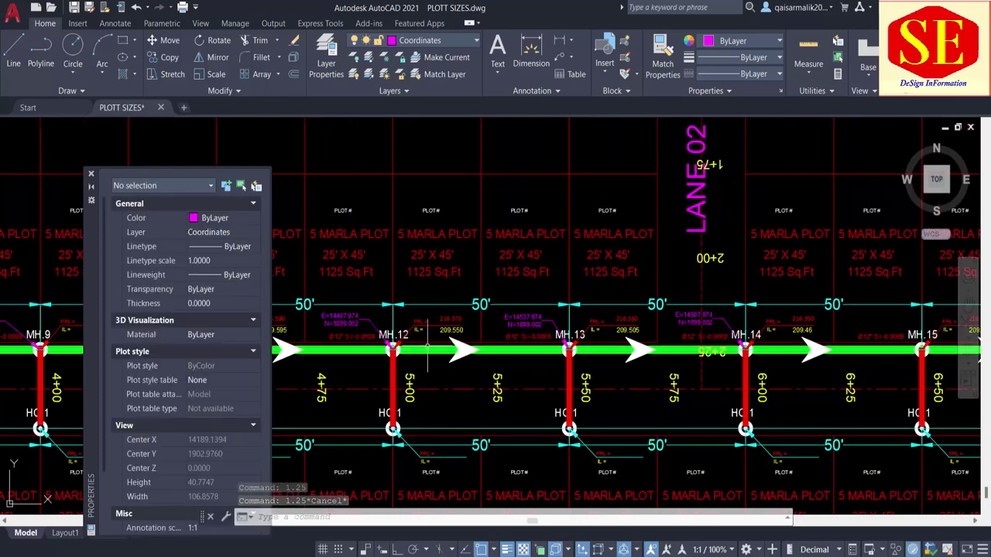
Start a Move (M) on the 216.370 level label, then cancel it
scroll(421, 331, "up", 2)
type("m")
key("Return")
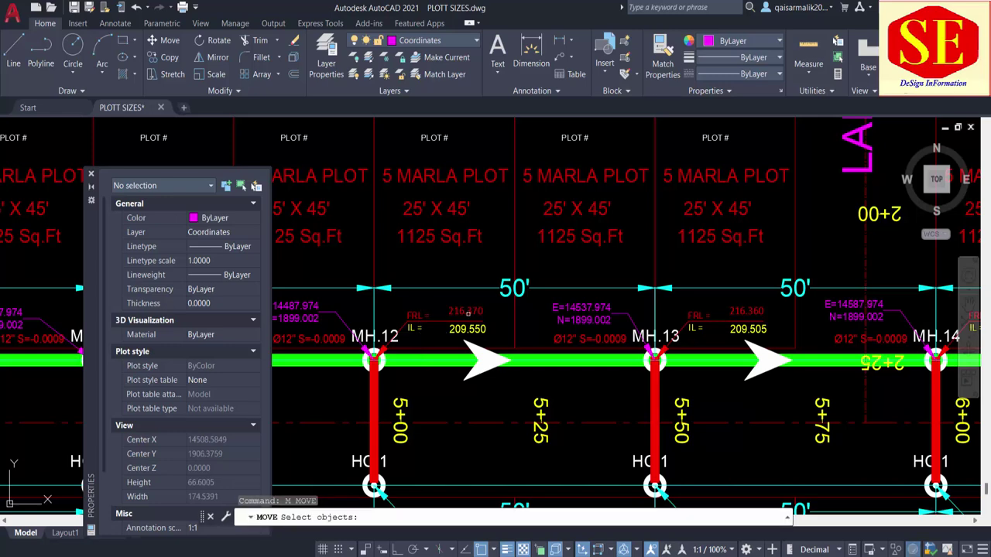
left_click(468, 312)
key("Escape")
key("Escape")
Select the 216.370 label and all 92 similar level labels, then clear the selection
left_click(458, 312)
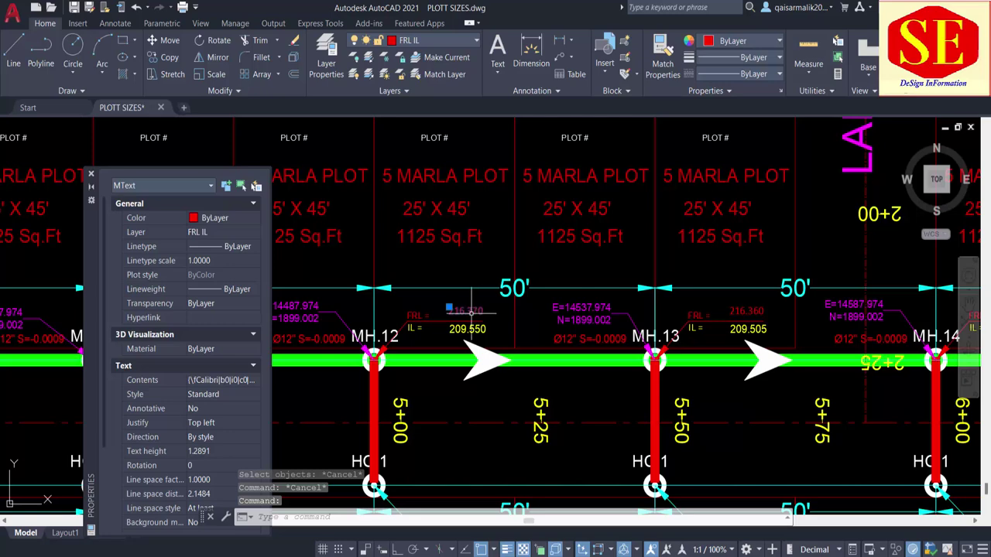
right_click(460, 312)
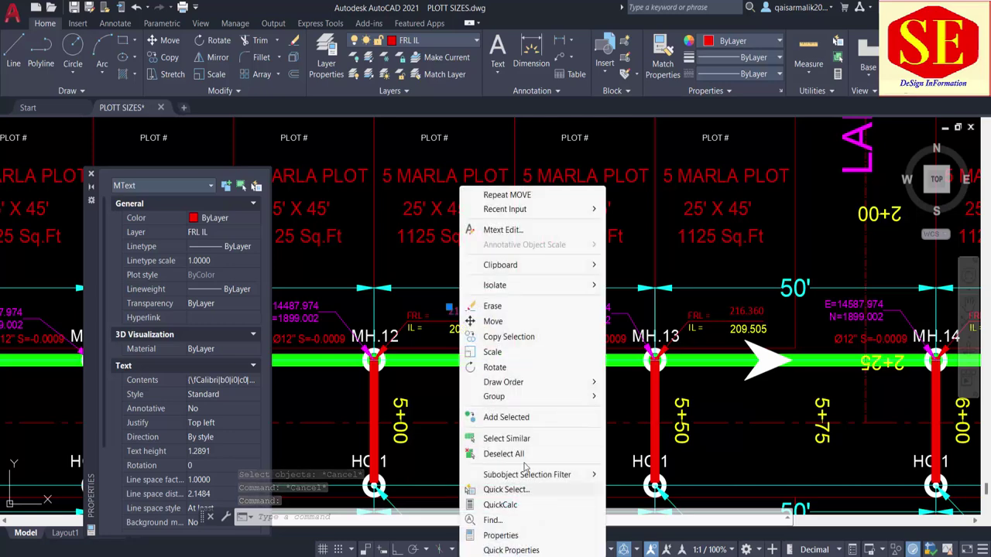
left_click(520, 438)
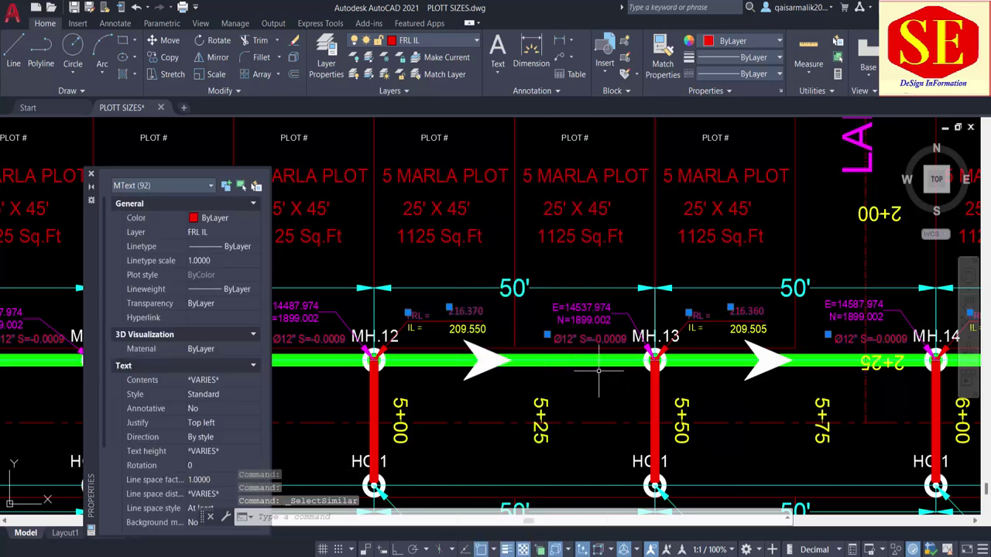
scroll(745, 362, "down", 3)
scroll(665, 357, "up", 2)
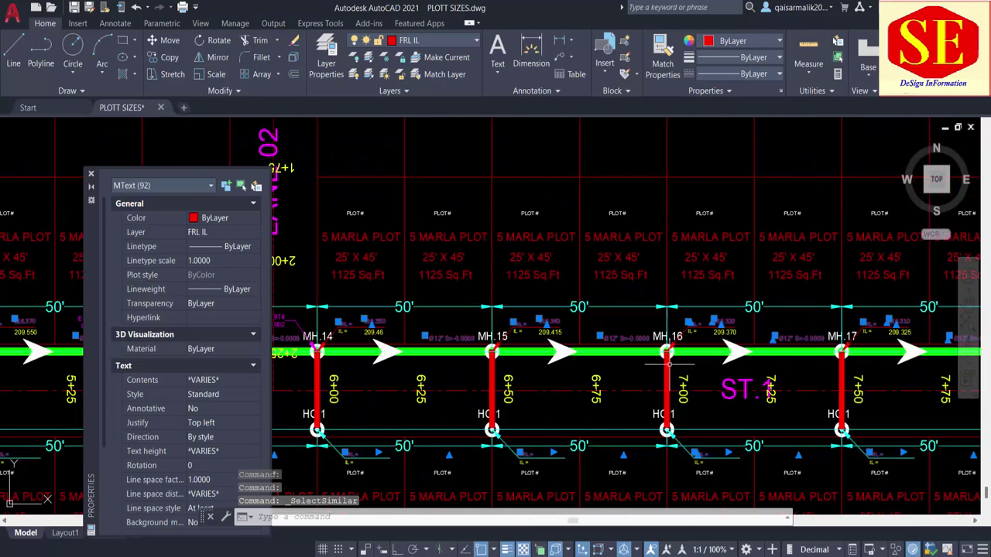
scroll(664, 358, "up", 1)
scroll(664, 357, "down", 2)
scroll(464, 359, "up", 2)
scroll(665, 357, "down", 2)
scroll(284, 360, "up", 2)
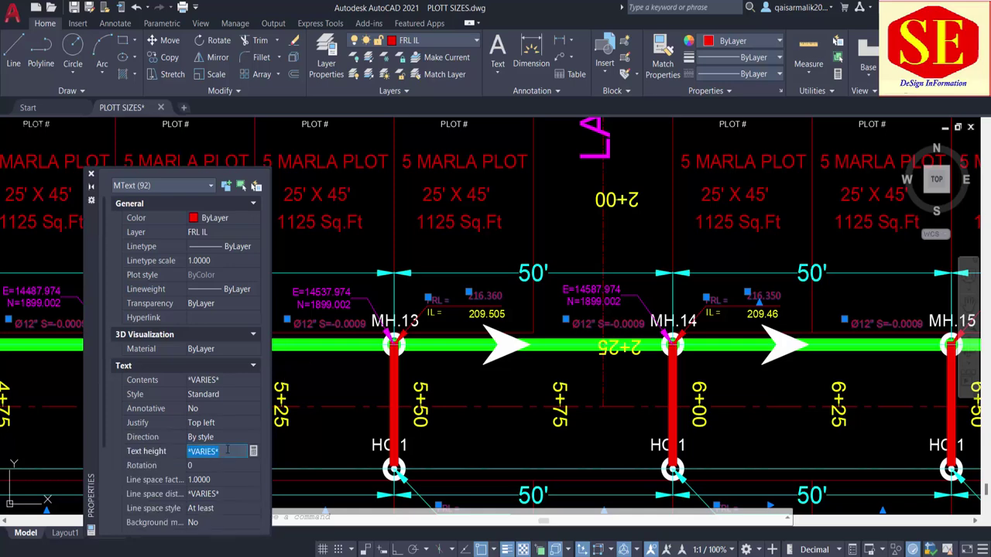
key("Escape")
key("Escape")
key("Escape")
Select the 216.360 label with its similar level labels and set their text height to 1.5
left_click(494, 296)
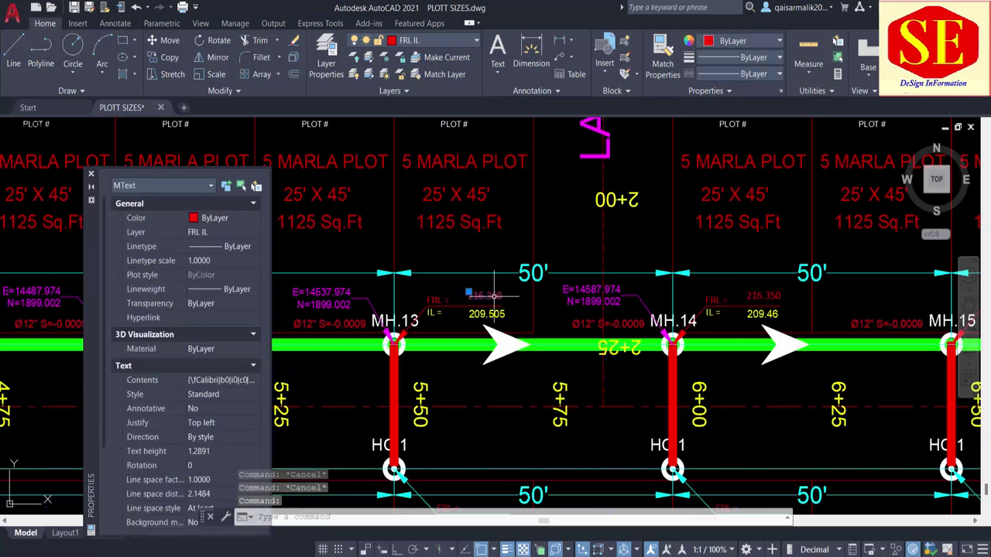
right_click(494, 296)
left_click(561, 441)
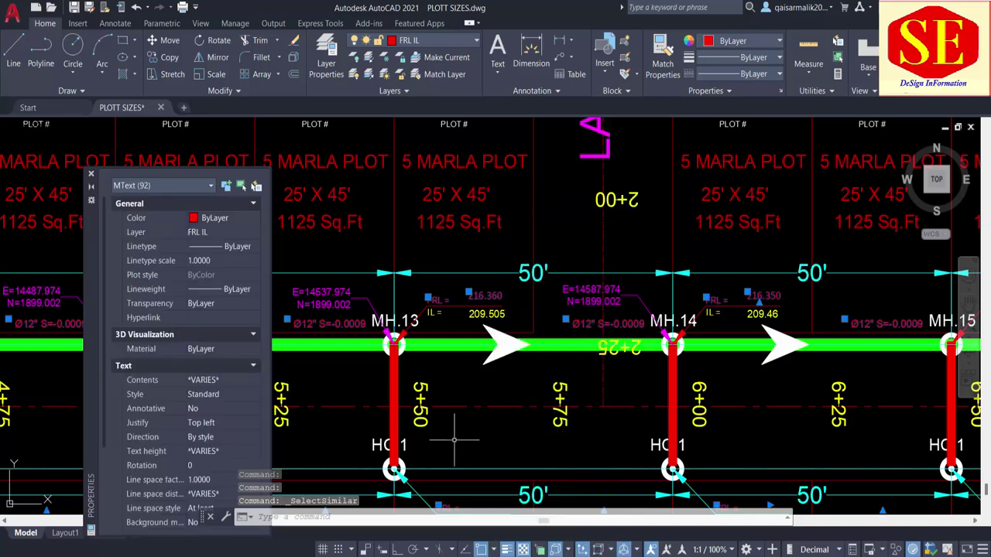
left_click(214, 453)
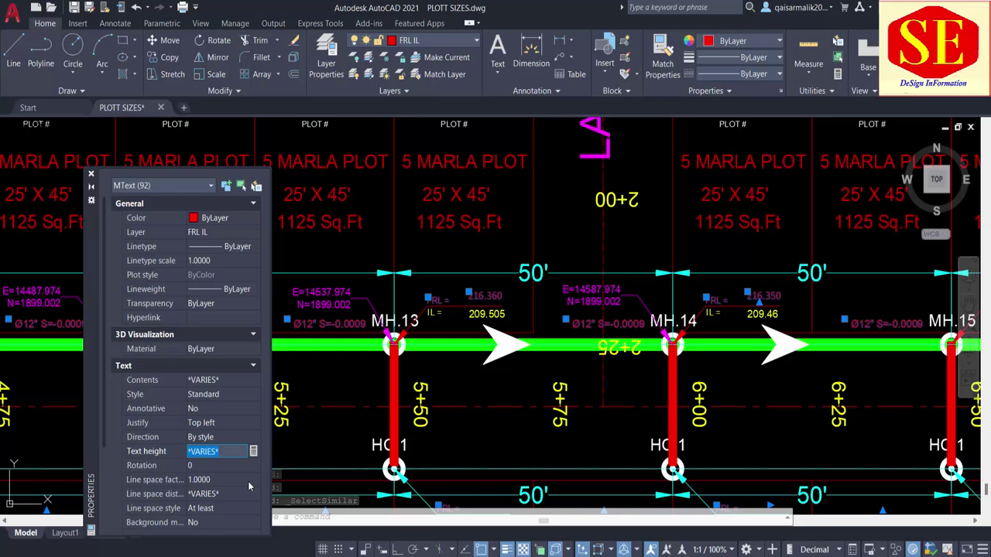
type("1.5")
key("Return")
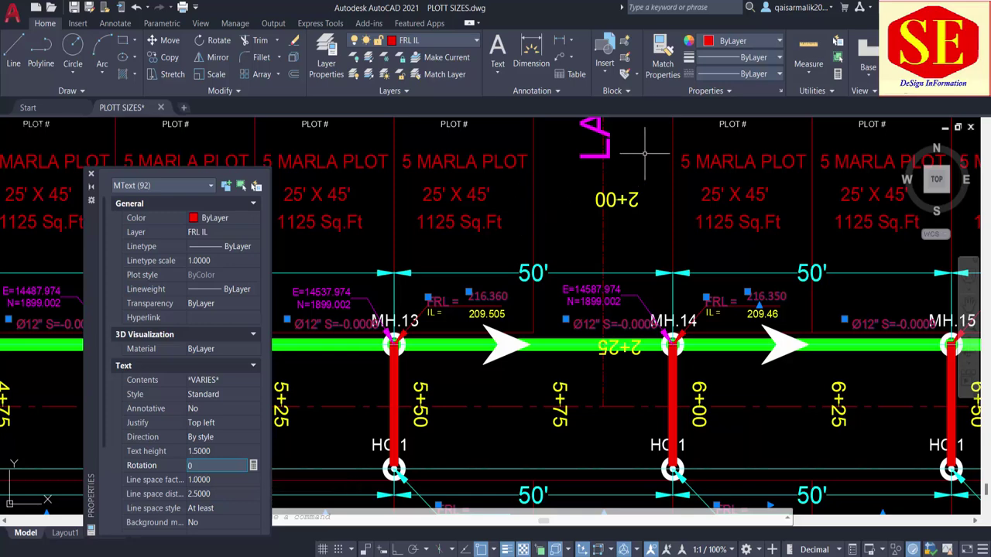
key("Escape")
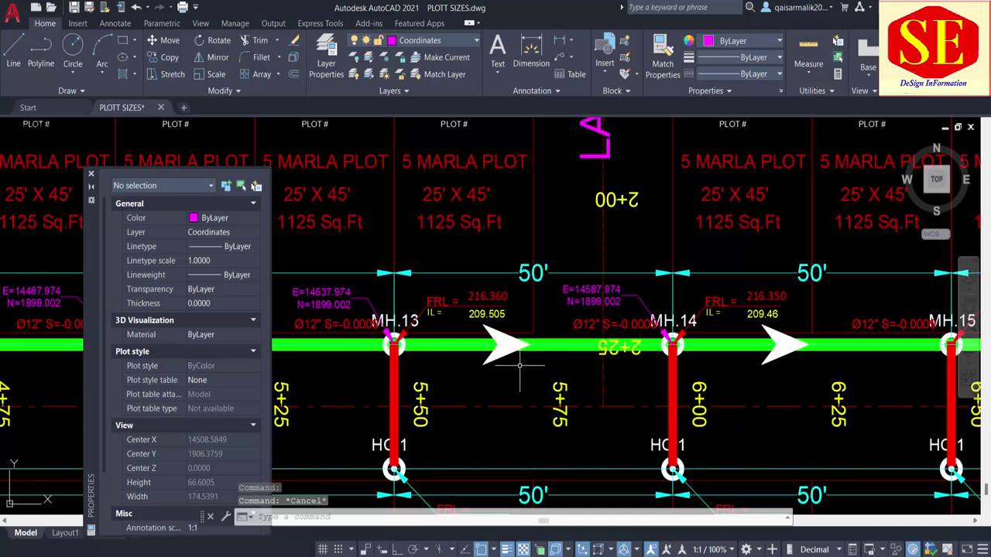
Start moving the 216.360 level label and nearby labels, then cancel the move
type("m")
key("Return")
left_click(488, 295)
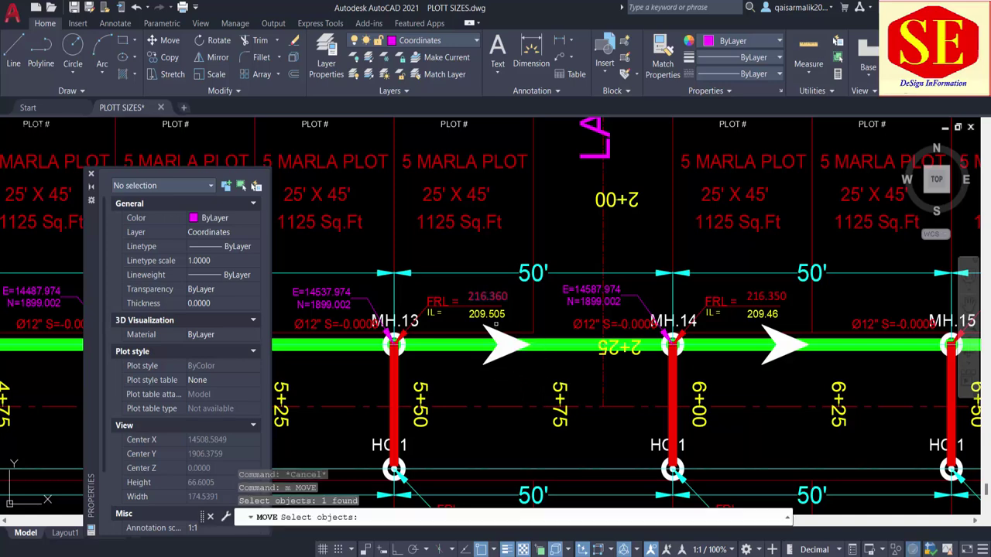
left_click(497, 325)
scroll(496, 325, "up", 2)
left_click(545, 298)
left_click(511, 325)
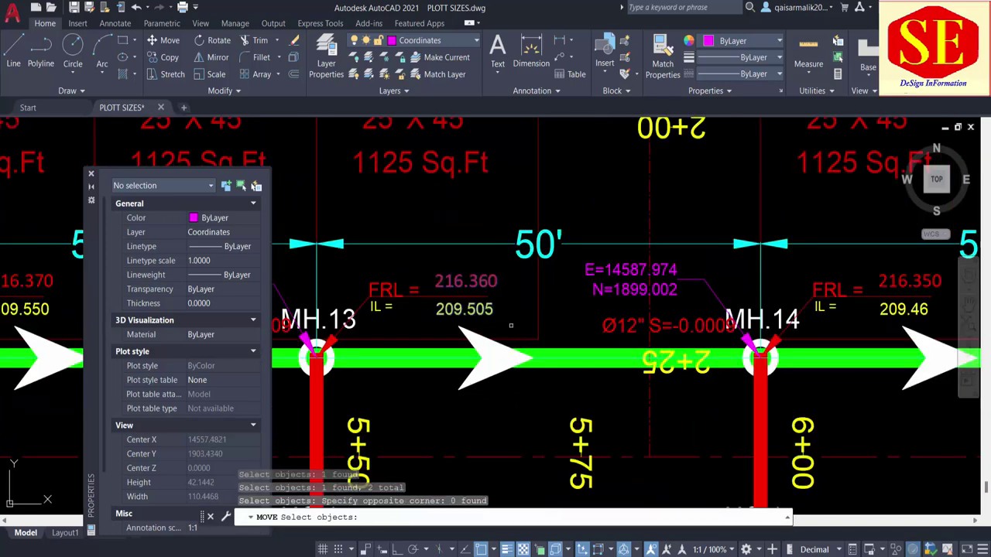
key("Escape")
key("Escape")
Select all 92 similar level labels, begin moving them, cancel, and undo the last change
left_click(488, 298)
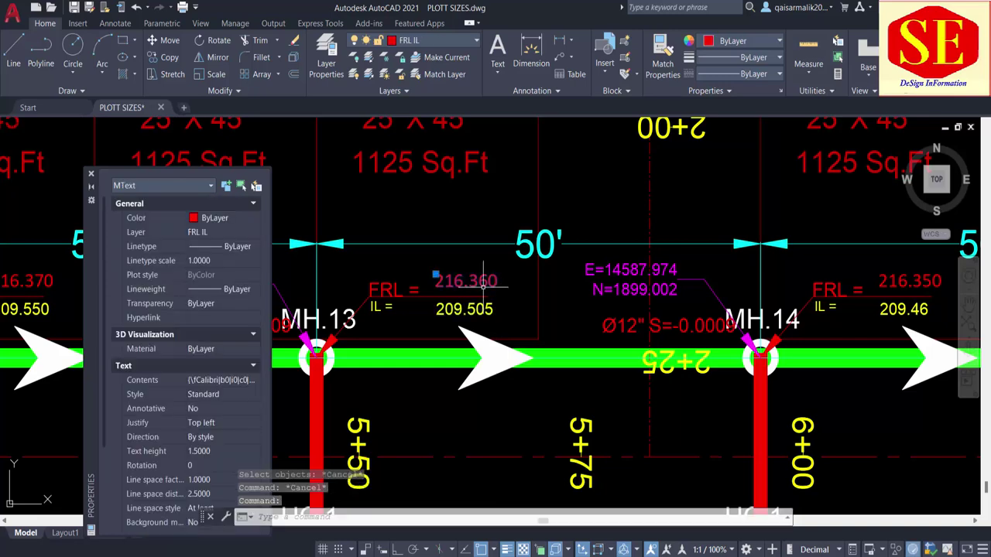
right_click(502, 367)
left_click(529, 438)
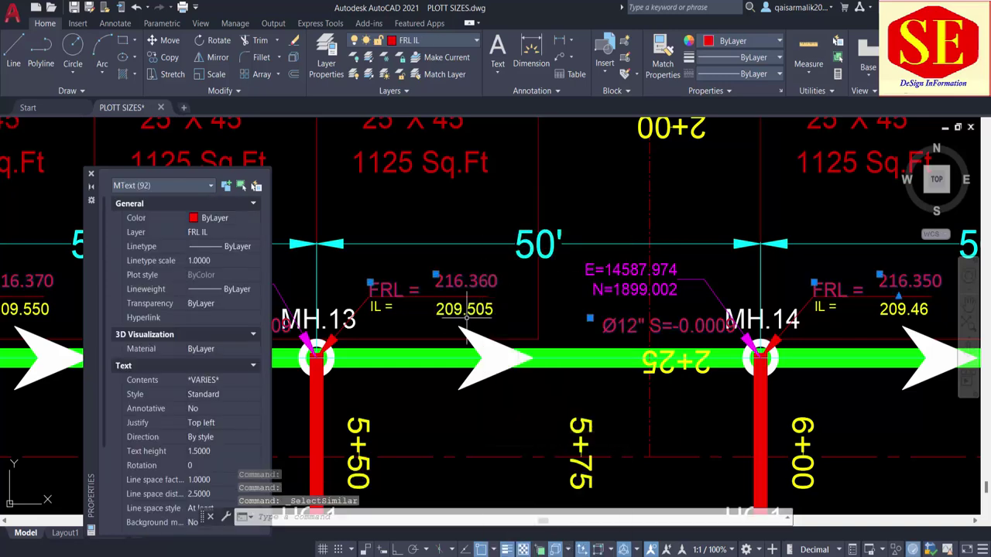
type("m")
key("Return")
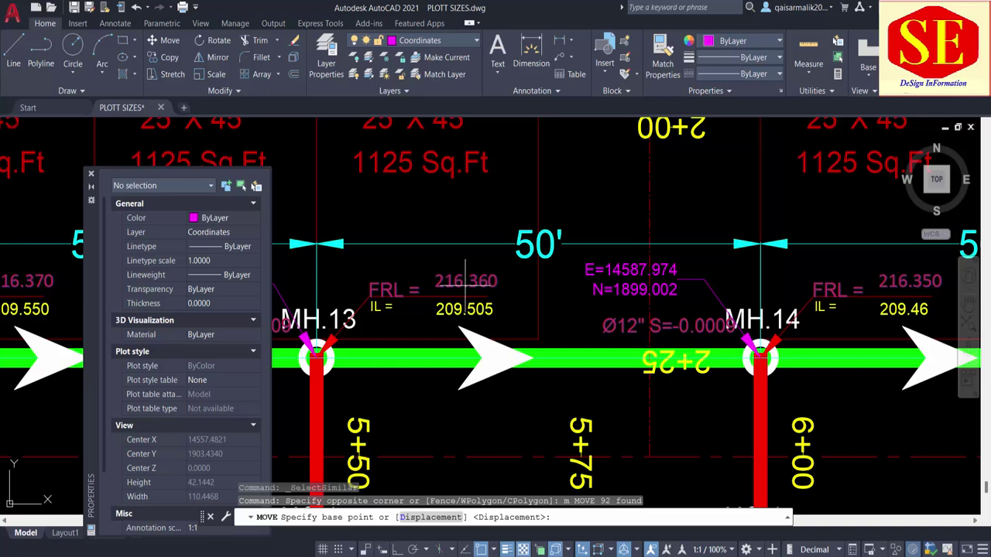
left_click(436, 287)
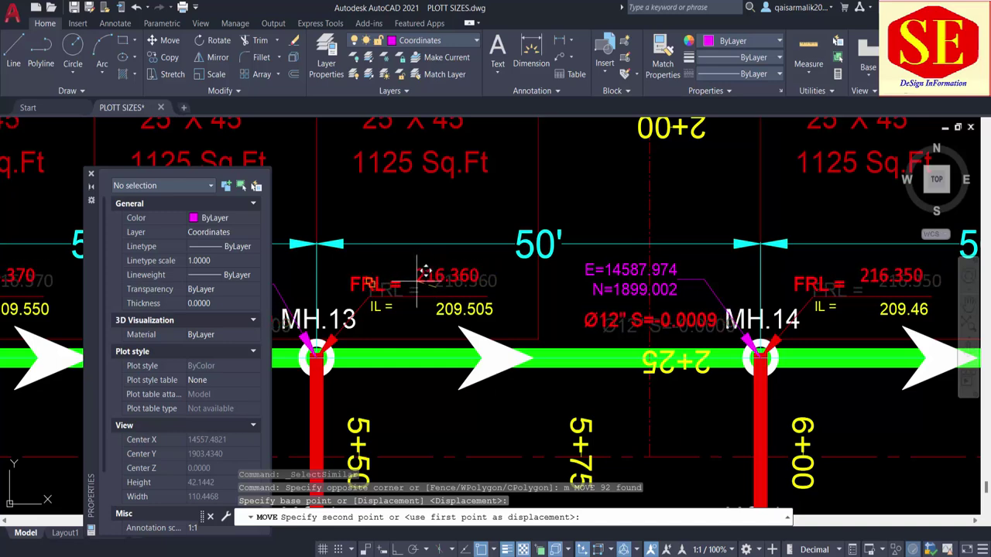
key("Escape")
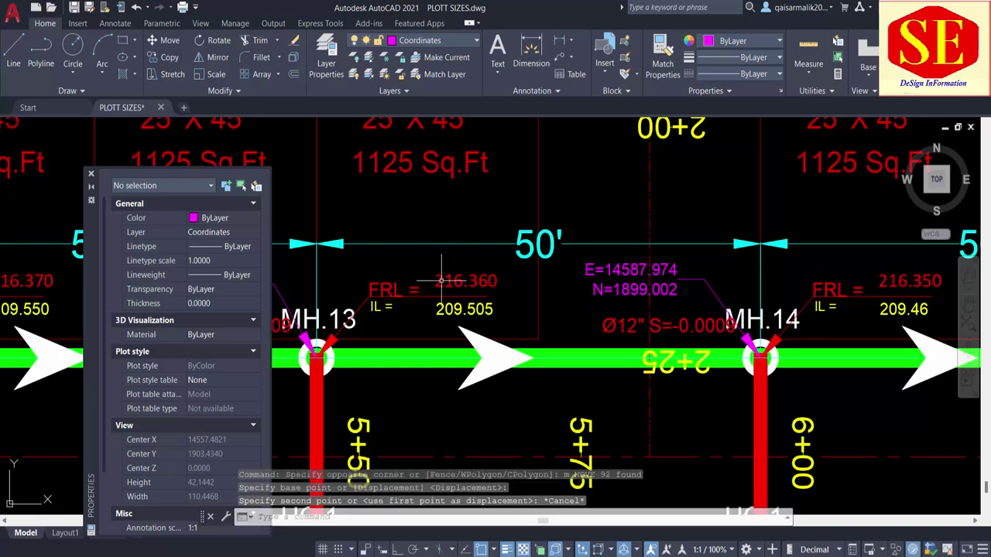
type("u")
key("Return")
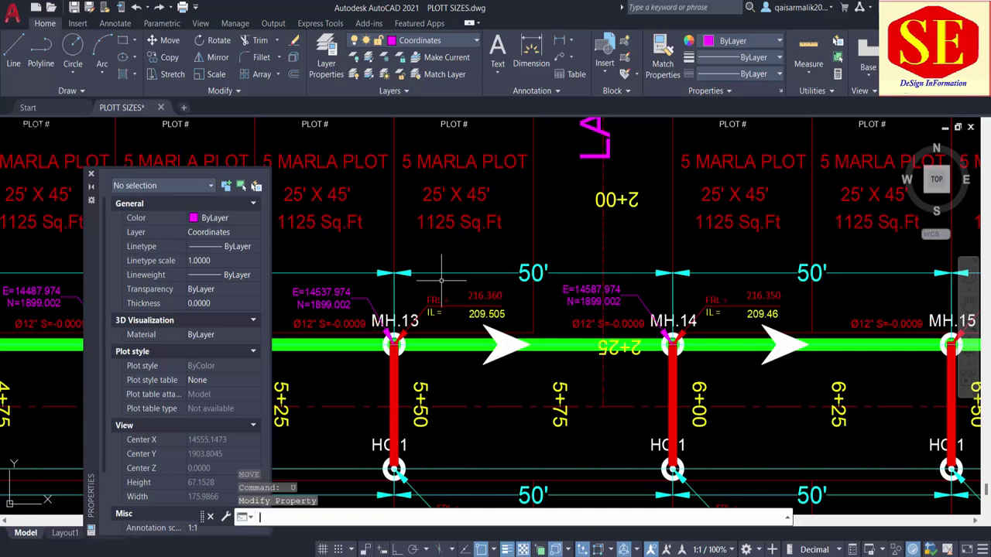
Move the FRL and IL values near MH.13 into position with object snap turned off
type("m")
key("Return")
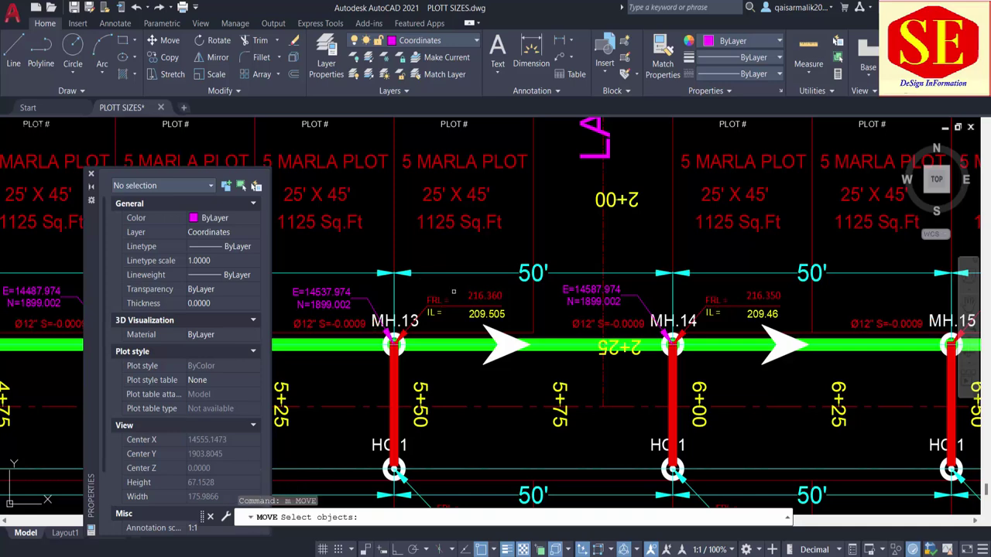
scroll(466, 294, "up", 2)
left_click(477, 299)
left_click(478, 323)
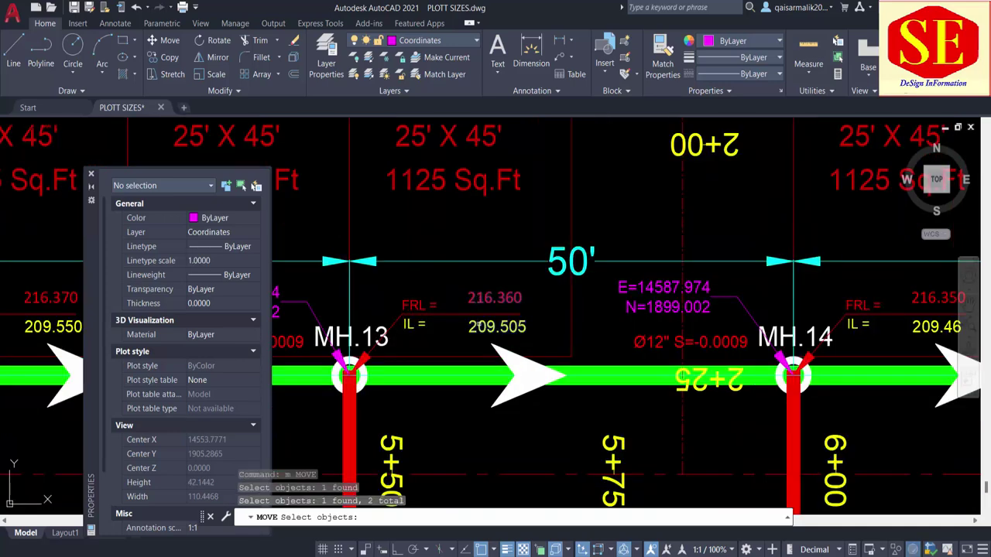
key("Return")
left_click(556, 323)
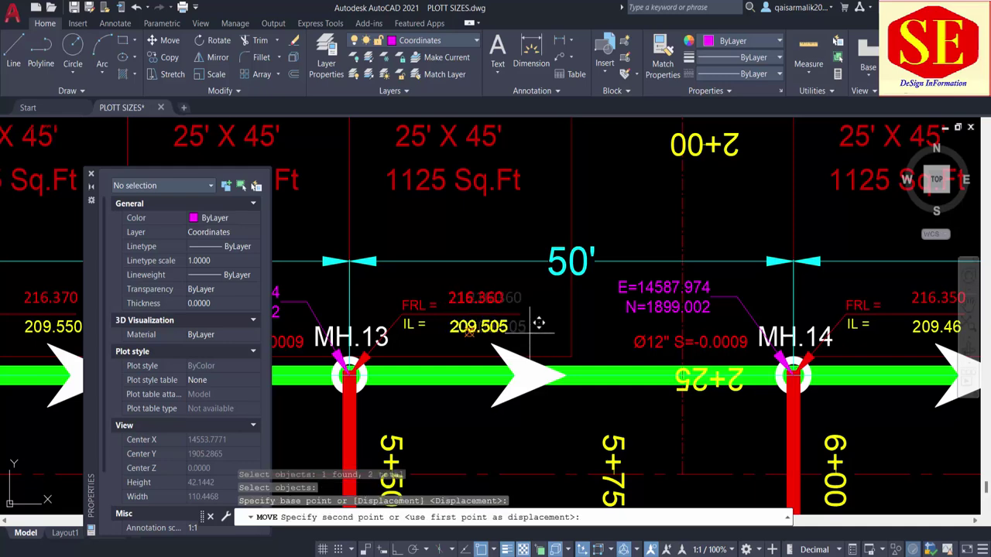
key("F3")
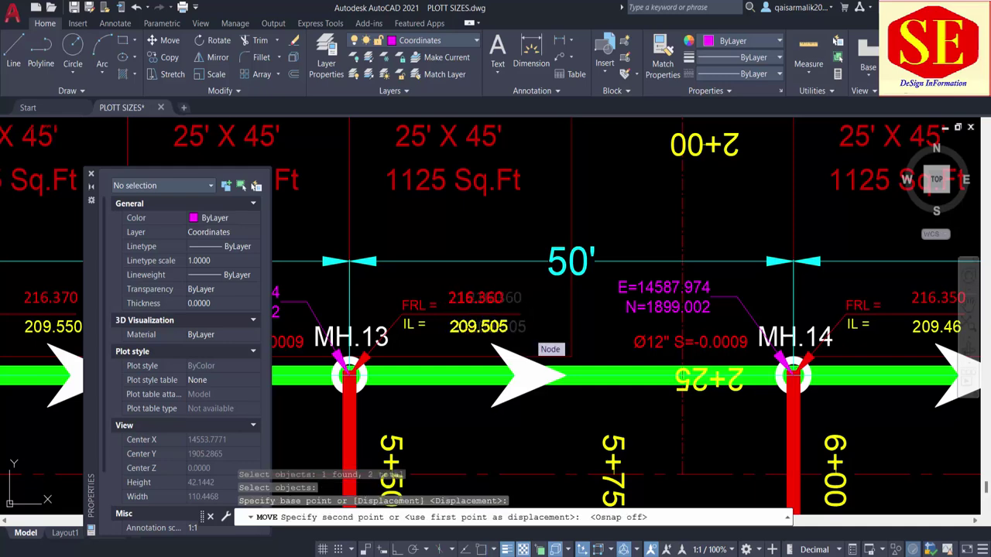
left_click(542, 329)
scroll(418, 302, "down", 2)
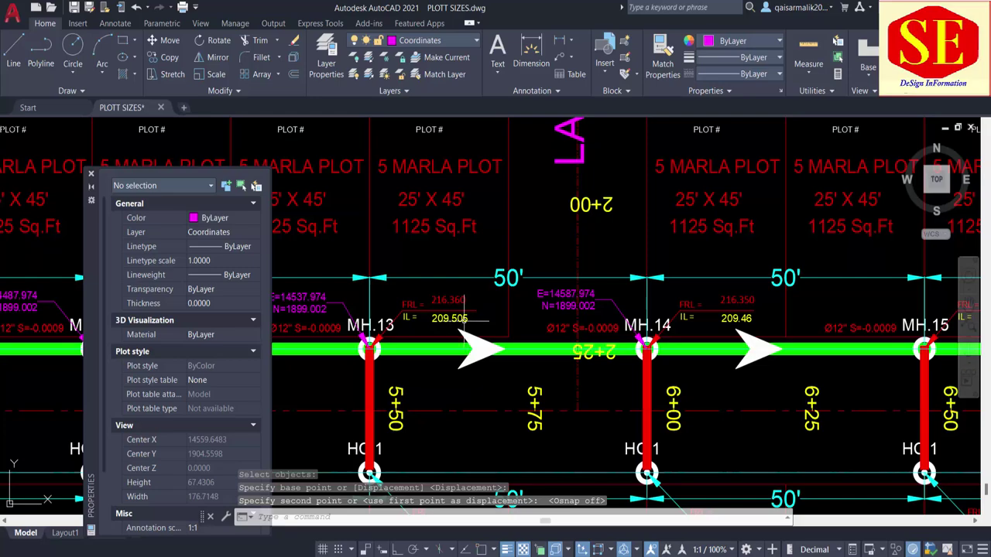
Start moving the FRL and IL values at MH.14 and pick their base point
key("Return")
left_click(735, 300)
left_click(735, 318)
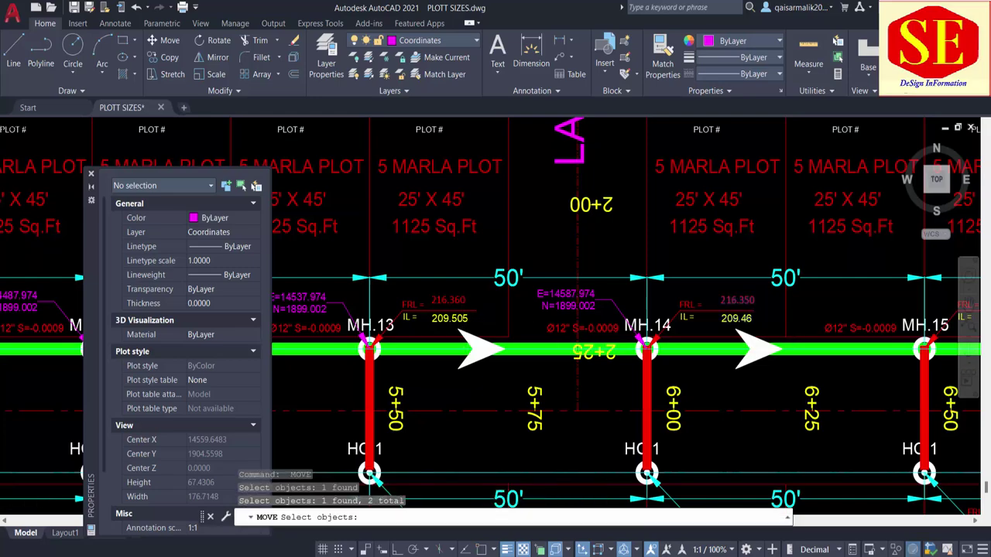
scroll(743, 334, "up", 3)
key("Return")
left_click(763, 312)
scroll(486, 276, "down", 2)
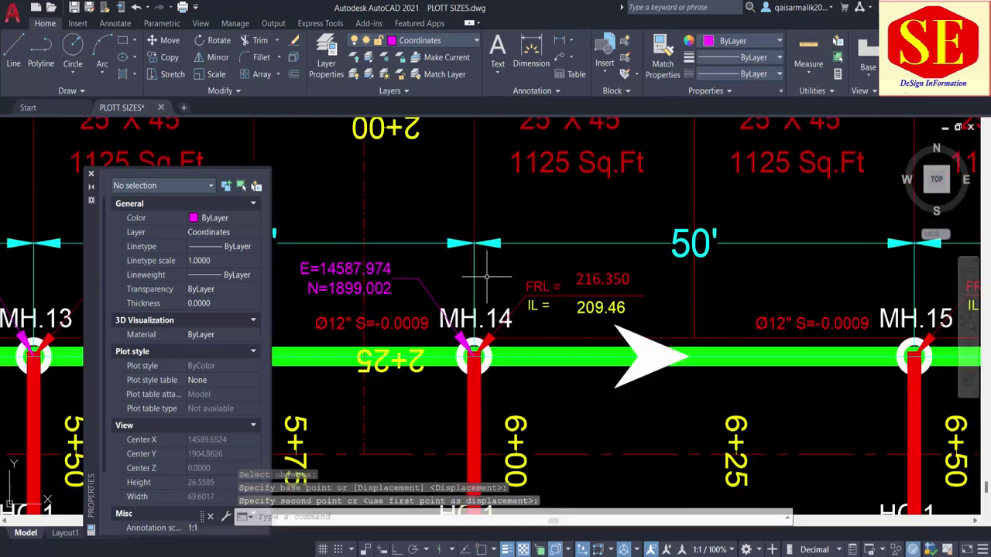
scroll(486, 276, "down", 5)
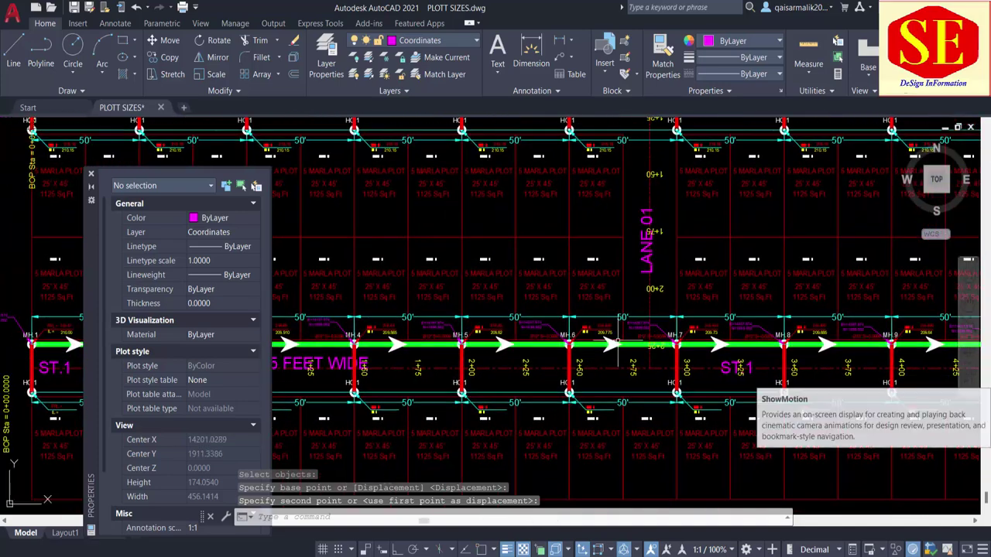
scroll(616, 341, "down", 3)
scroll(472, 355, "up", 3)
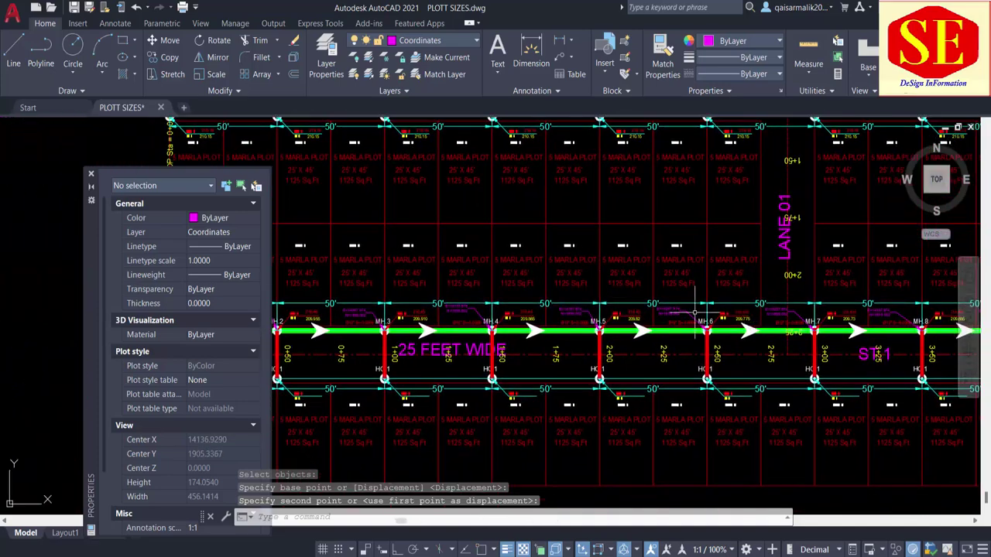
Close the Properties palette and pan to ST.1 from MH.1 to MH.6
left_click(91, 175)
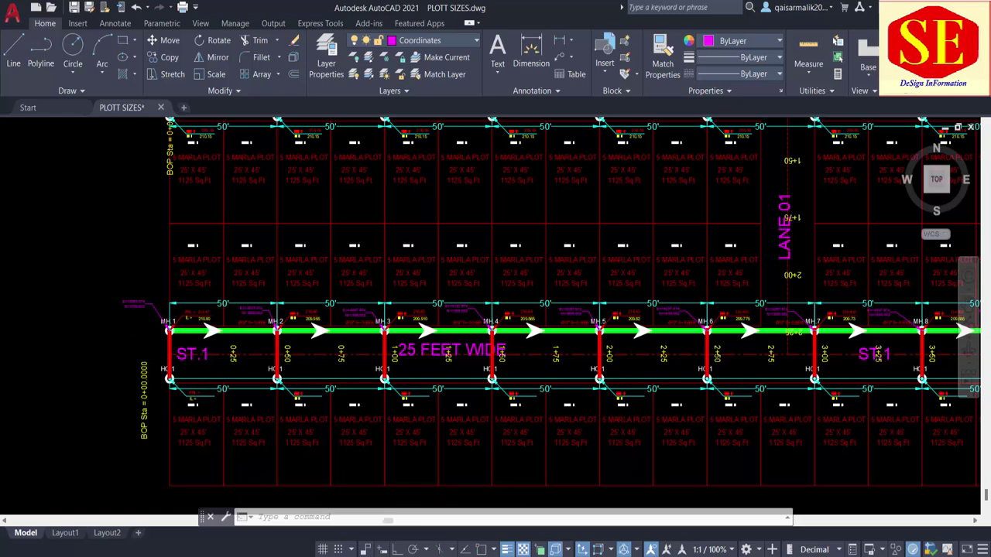
scroll(169, 332, "up", 2)
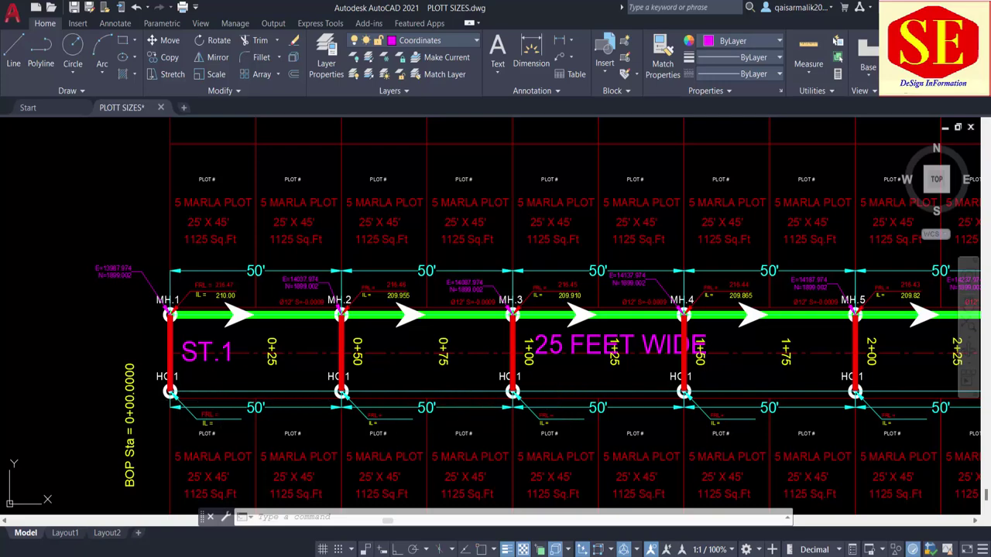
left_click(561, 392)
left_click_drag(521, 503, 380, 489)
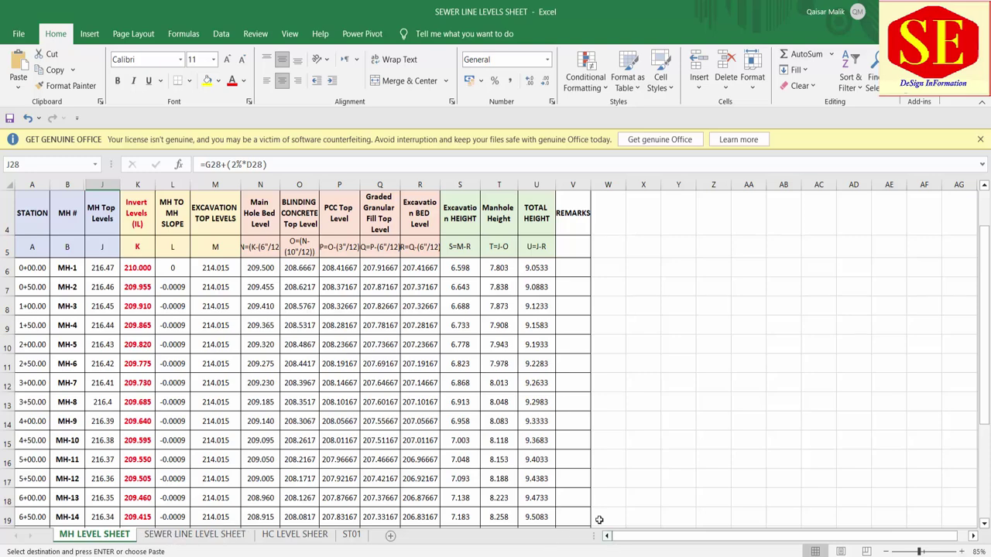
Look through the SEWER LINE LEVEL SHEET and HC LEVEL SHEER tabs, then return to MH LEVEL SHEET
left_click(203, 534)
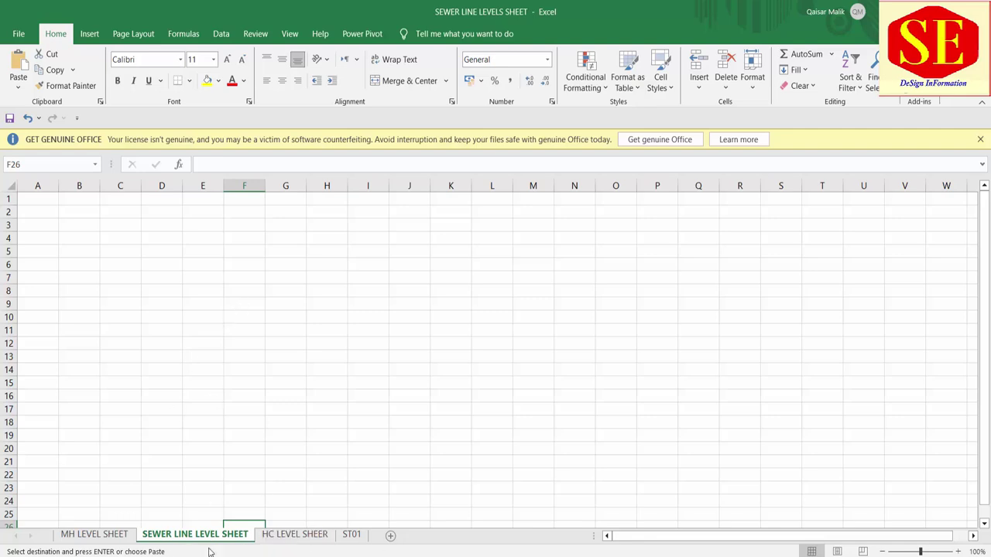
left_click(311, 534)
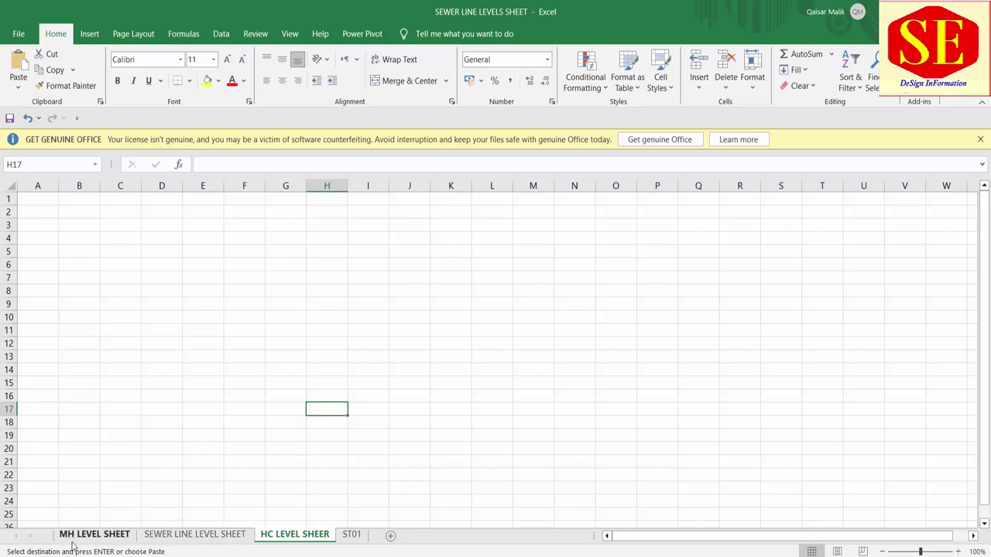
left_click(93, 534)
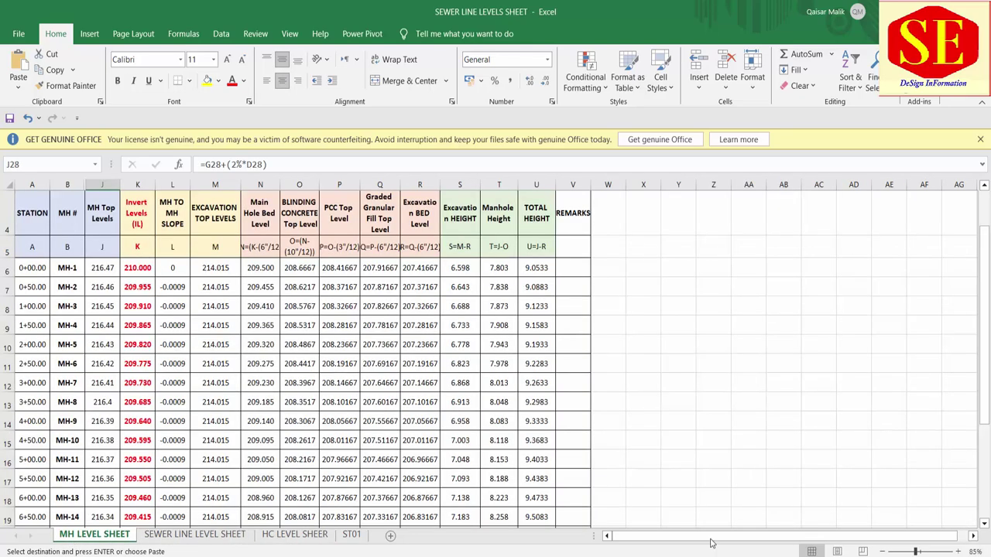
Select columns B through J and unhide the hidden columns C to I
left_click(102, 184)
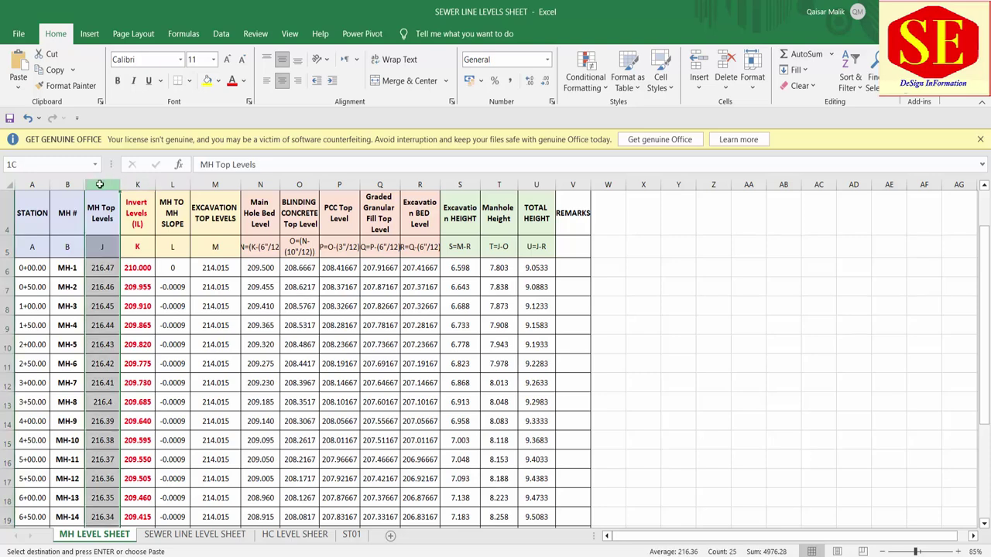
left_click(78, 186)
left_click_drag(78, 189, 101, 188)
right_click(101, 189)
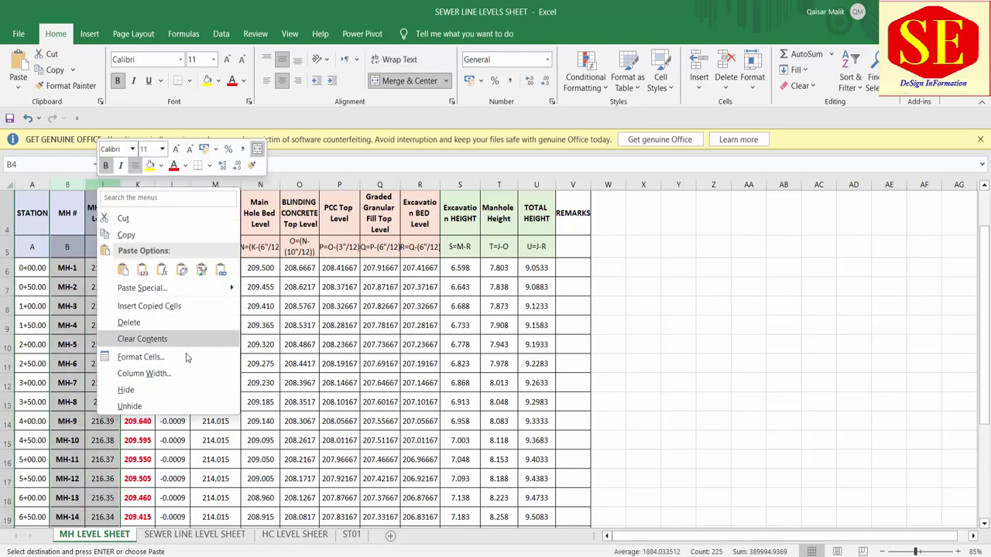
left_click(177, 410)
Check the MH-1 row: B6, C6, and the Easting and Northing values in E6 and F6
left_click(427, 325)
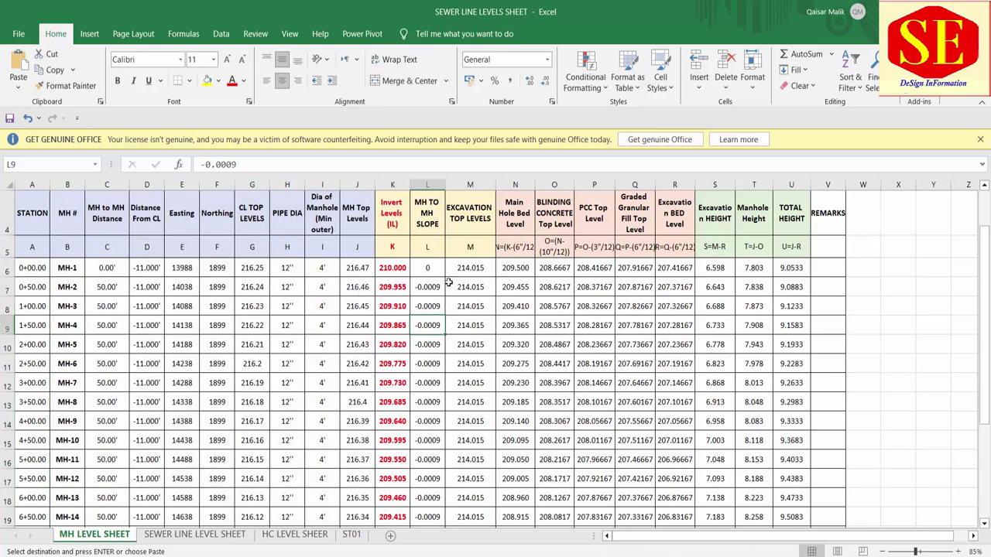
scroll(316, 331, "up", 1)
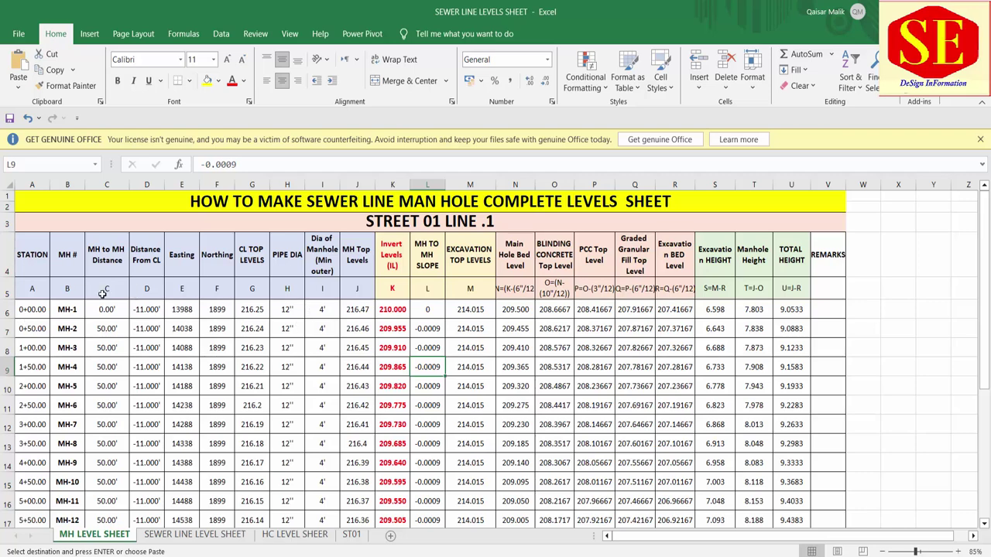
left_click(68, 307)
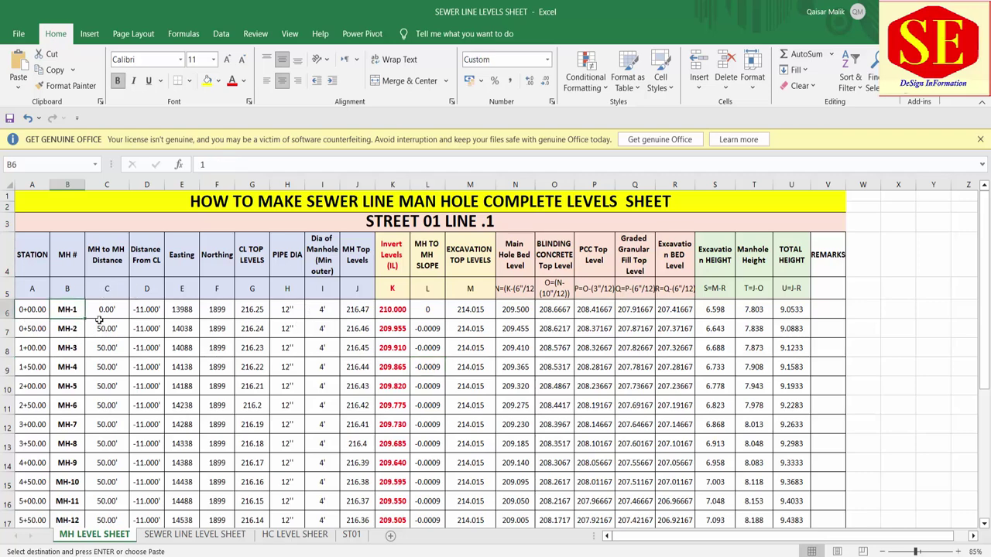
left_click(94, 310)
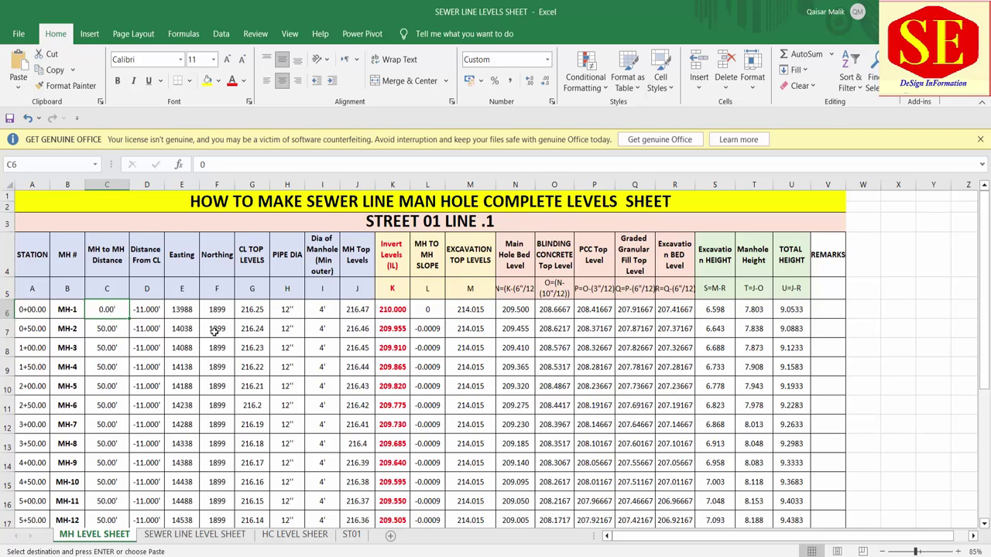
left_click(193, 309)
left_click(225, 310)
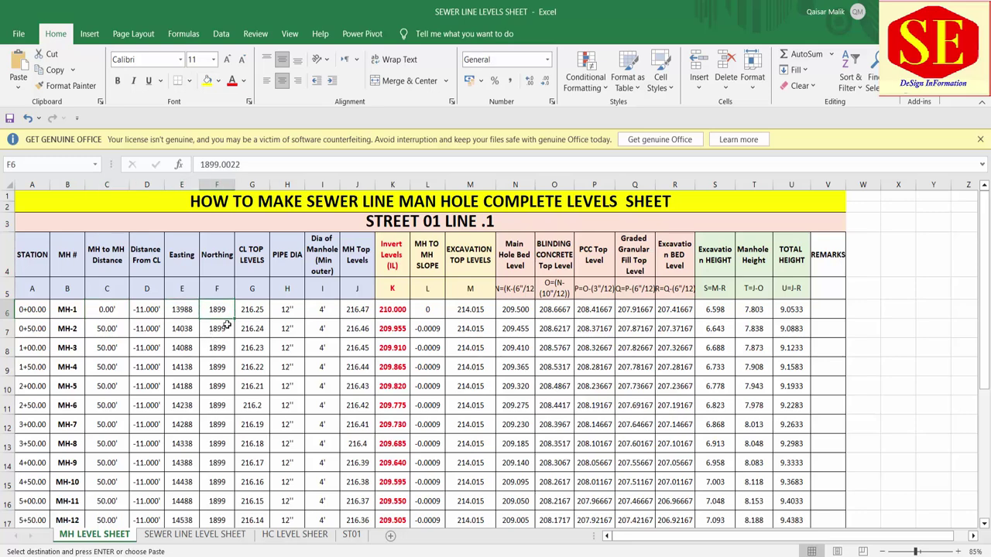
Format E6:F28 as Number with three decimals and widen columns E and F to fit
left_click_drag(180, 309, 226, 493)
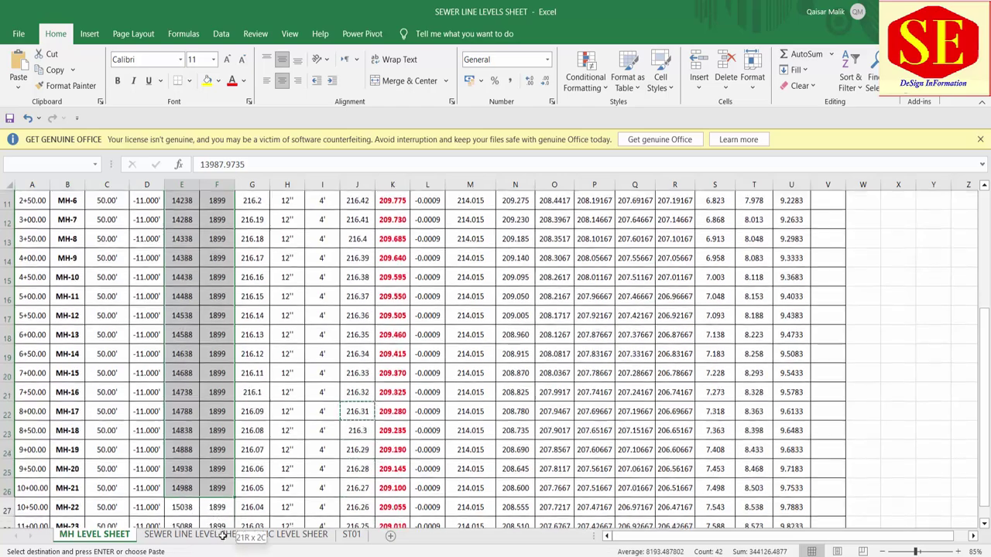
left_click_drag(228, 495, 230, 422)
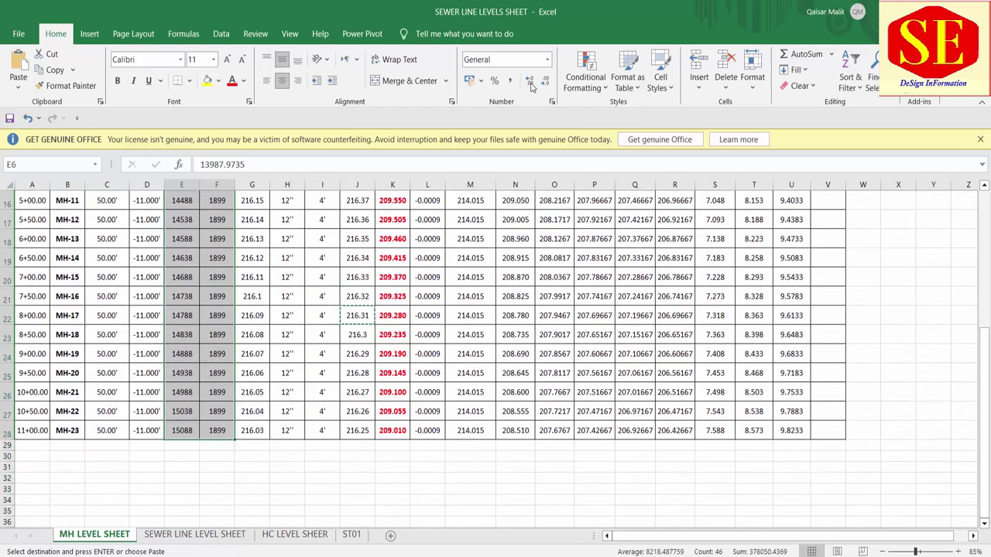
left_click(529, 89)
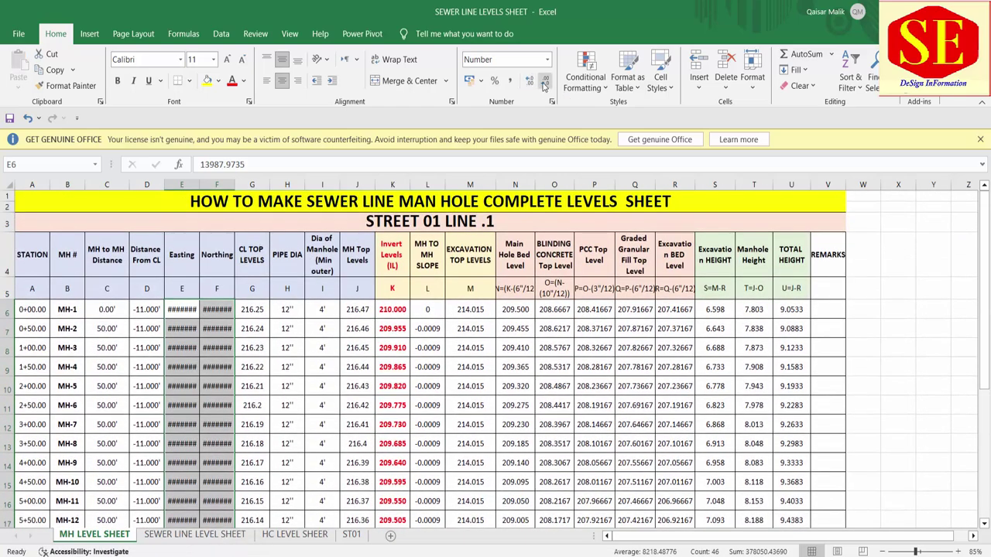
left_click(544, 83)
left_click(544, 84)
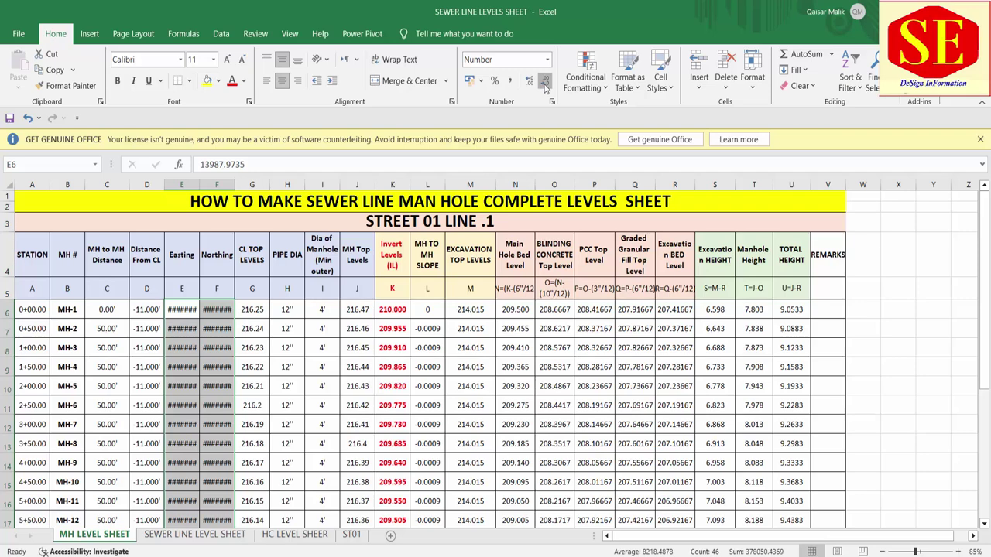
double_click(233, 186)
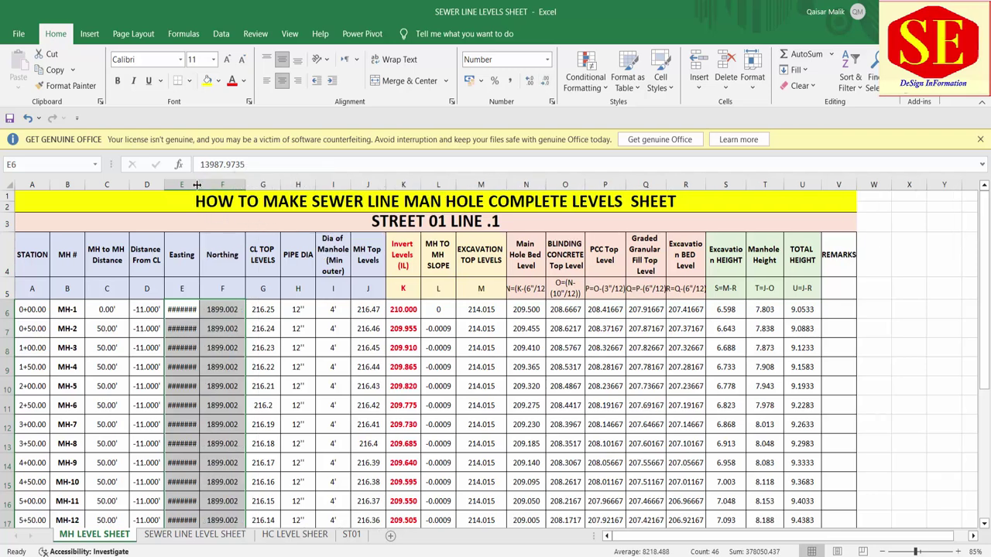
left_click_drag(196, 185, 210, 185)
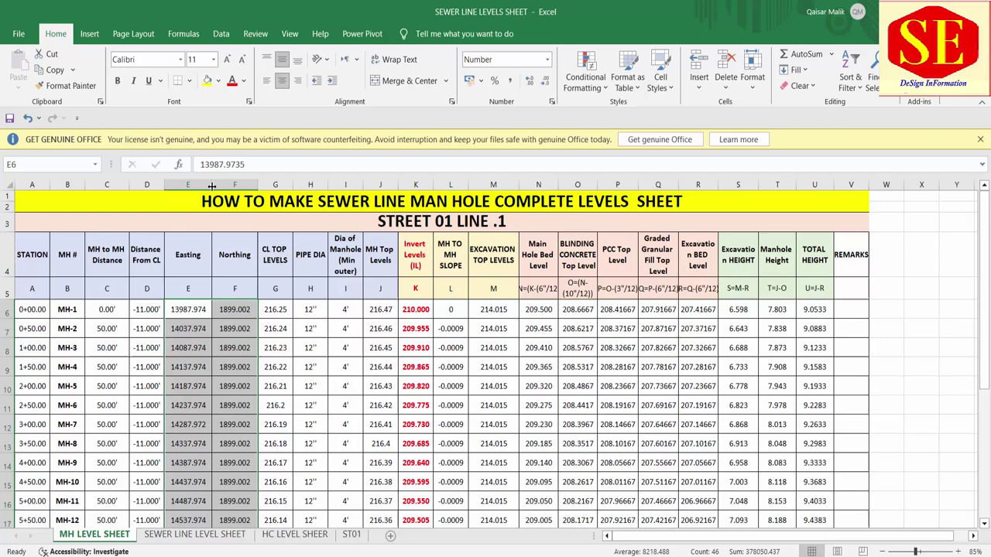
left_click(247, 331)
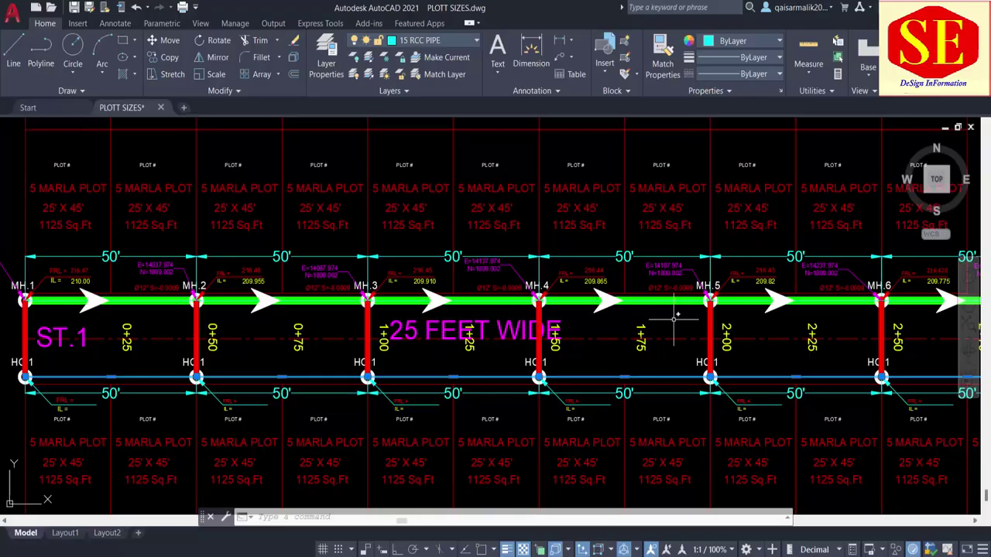
Bring ST.2 into view and select the green ST.1 pipe to check its layer
scroll(363, 316, "down", 3)
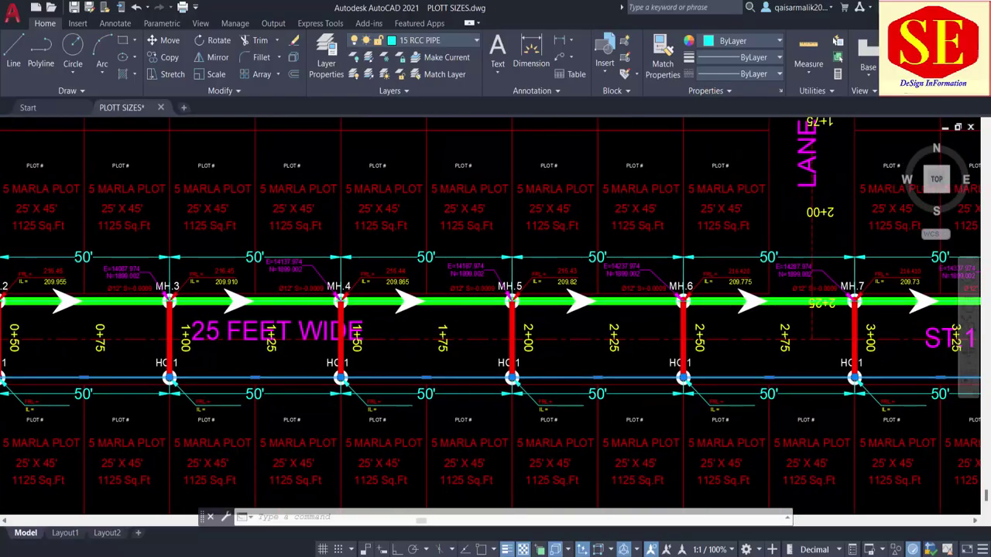
key("Escape")
left_click_drag(453, 282, 454, 365)
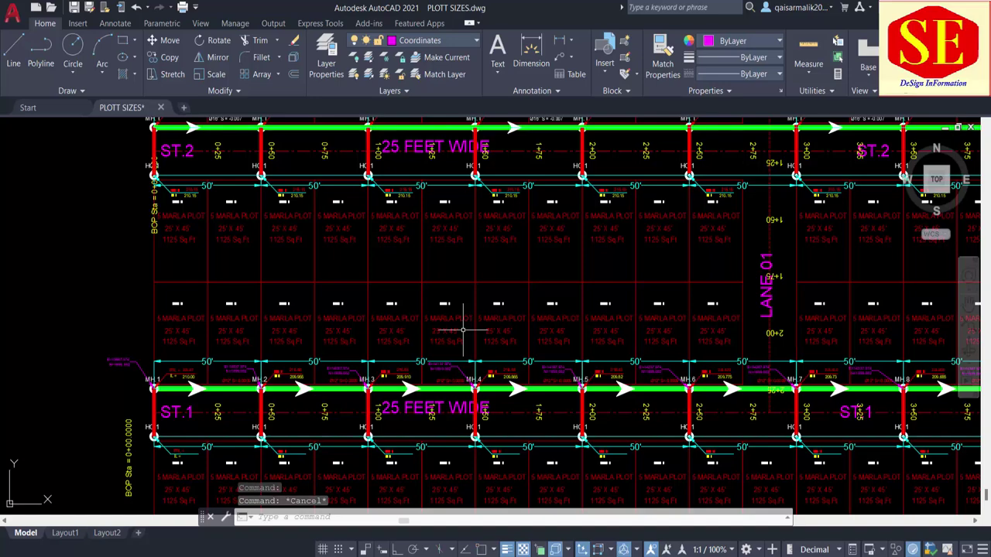
scroll(229, 379, "up", 2)
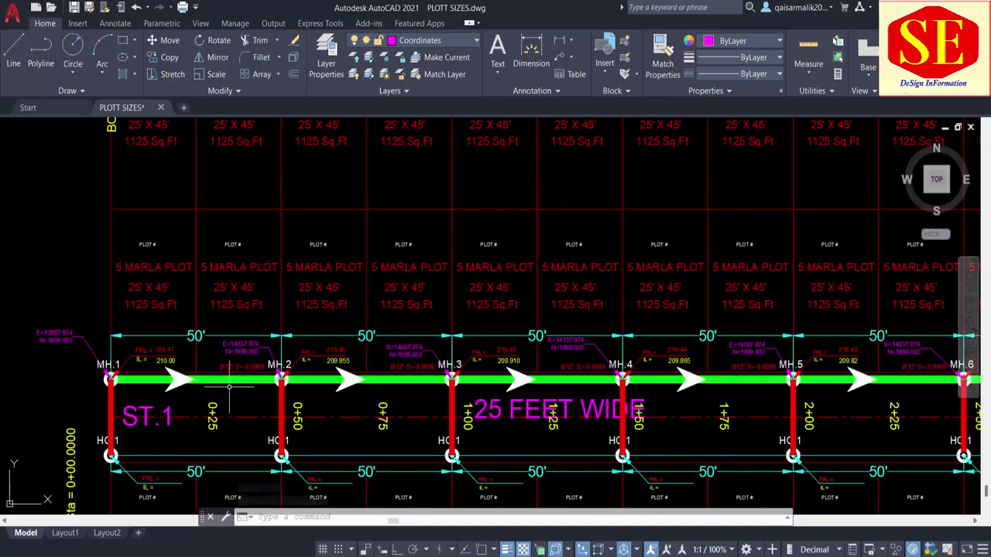
left_click(208, 379)
key("Escape")
key("Escape")
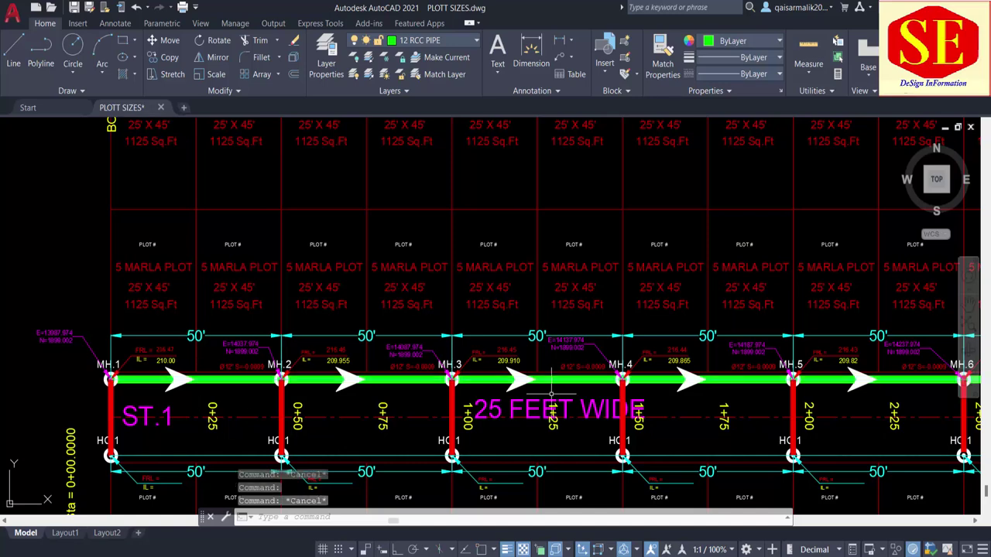
Pan and zoom to show the whole ST.1 run from MH.1 up to LANE 01
left_click_drag(427, 437, 428, 395)
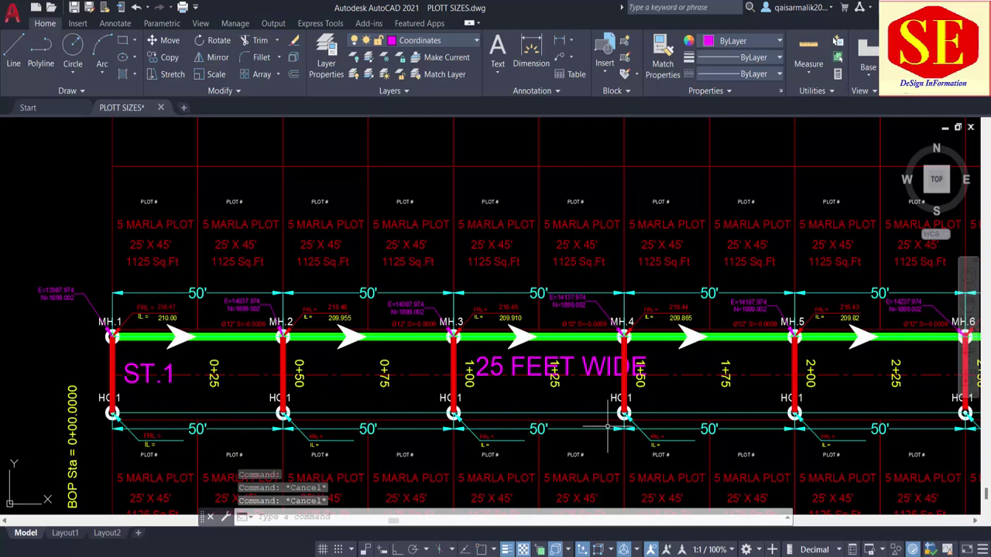
left_click_drag(619, 434, 567, 427)
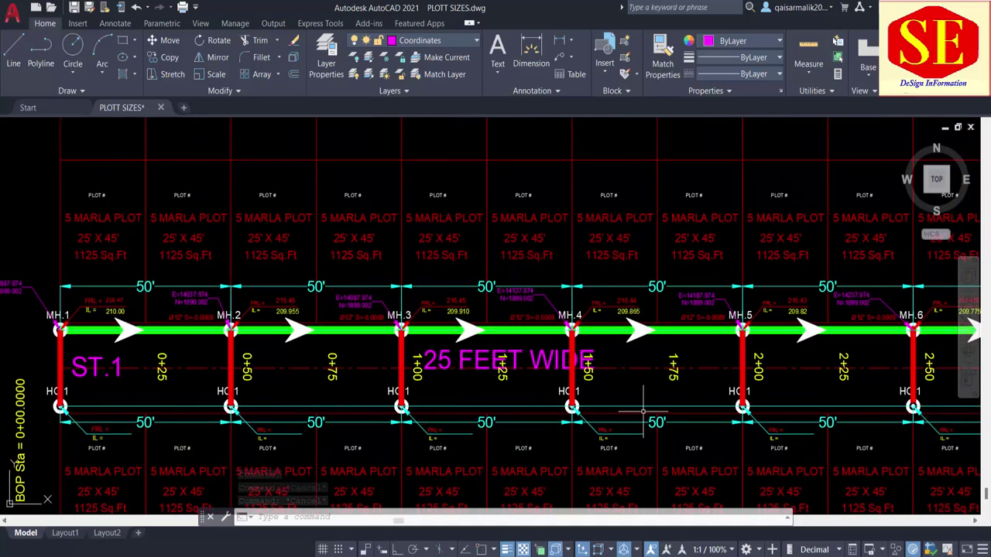
scroll(444, 404, "down", 2)
left_click_drag(592, 364, 437, 363)
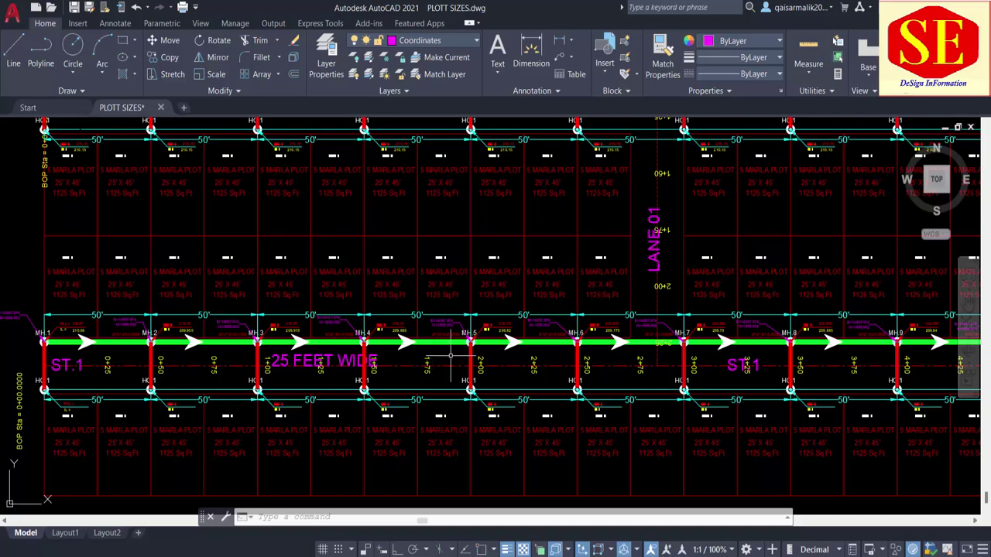
scroll(451, 356, "down", 3)
scroll(503, 352, "up", 1)
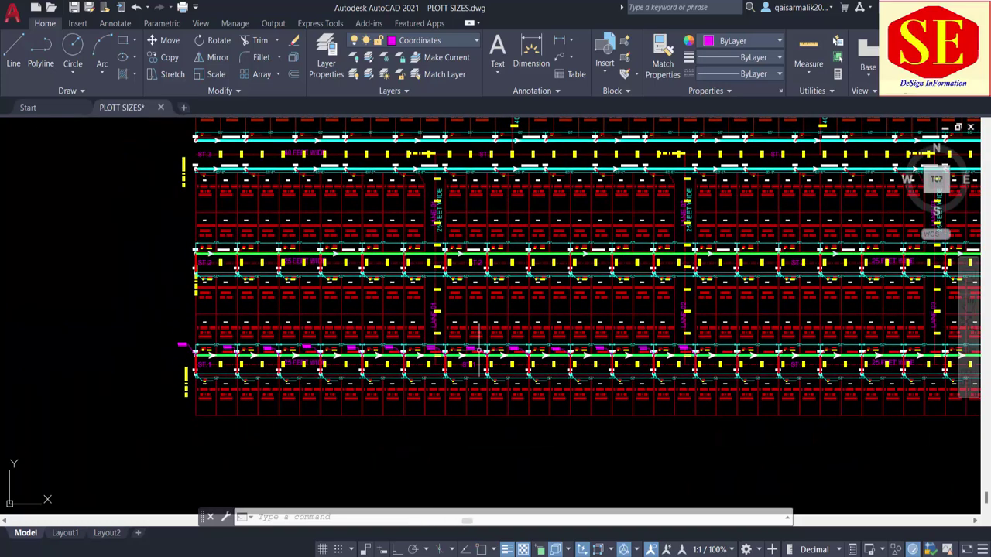
scroll(537, 377, "down", 2)
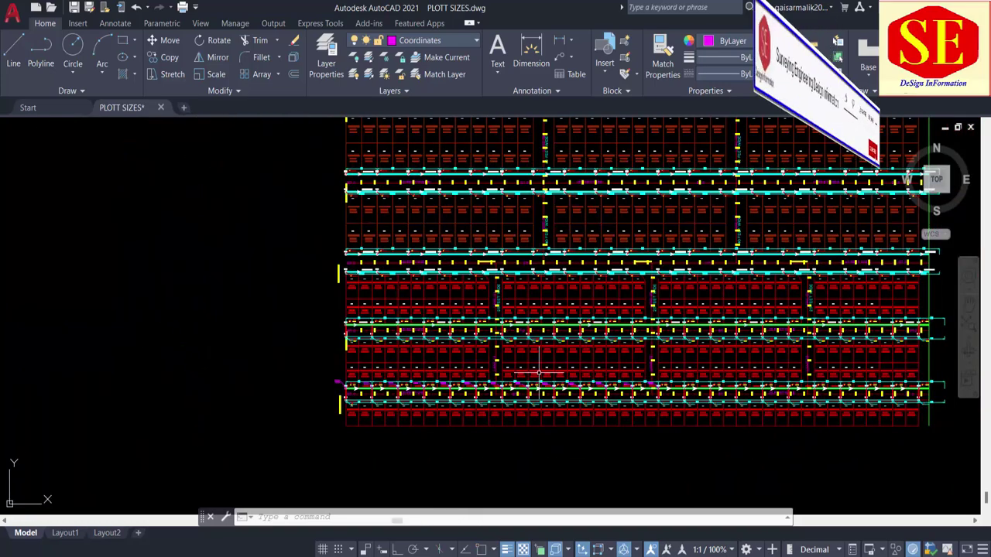